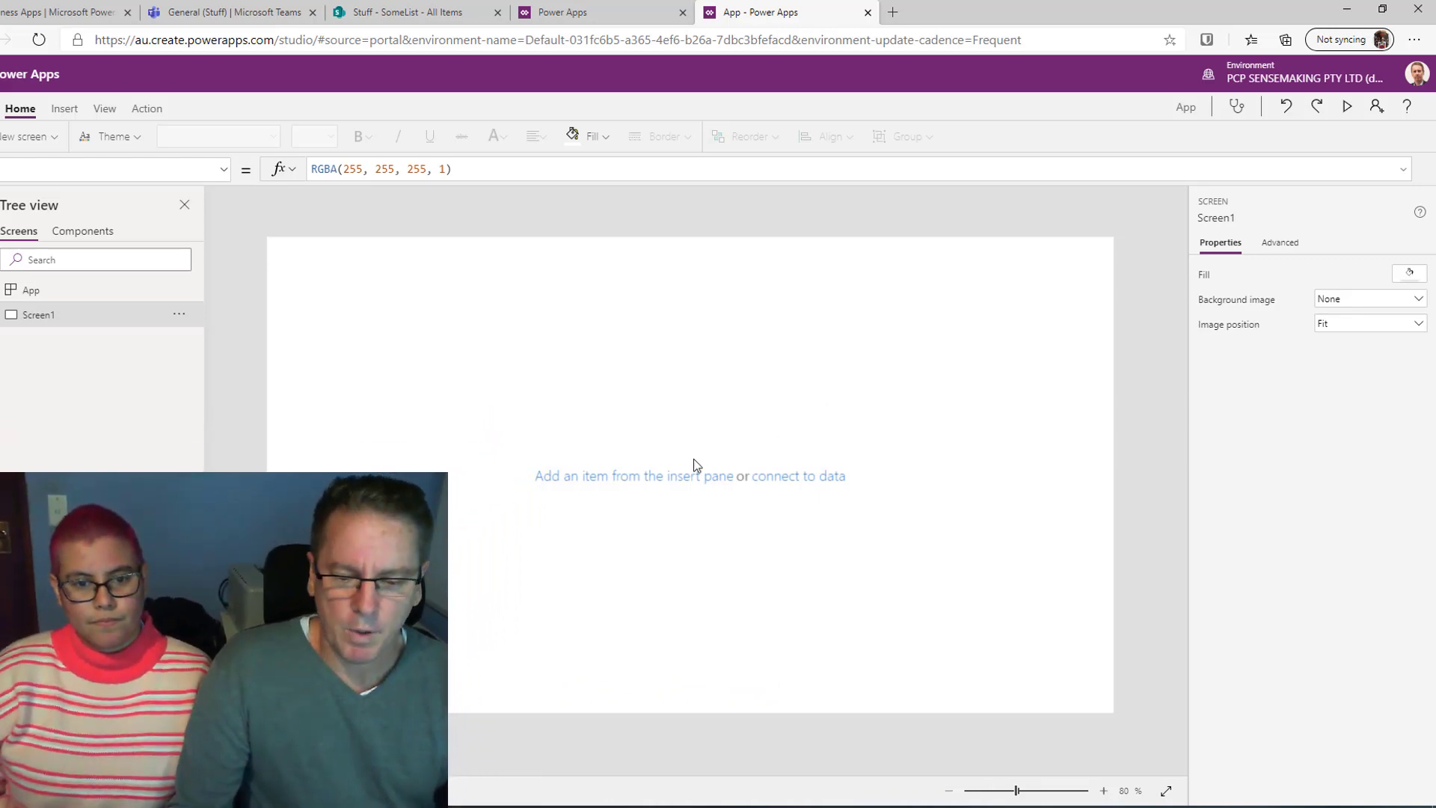
Insert a combo box on Screen1 and move it to about X 200, Y 108
click(63, 109)
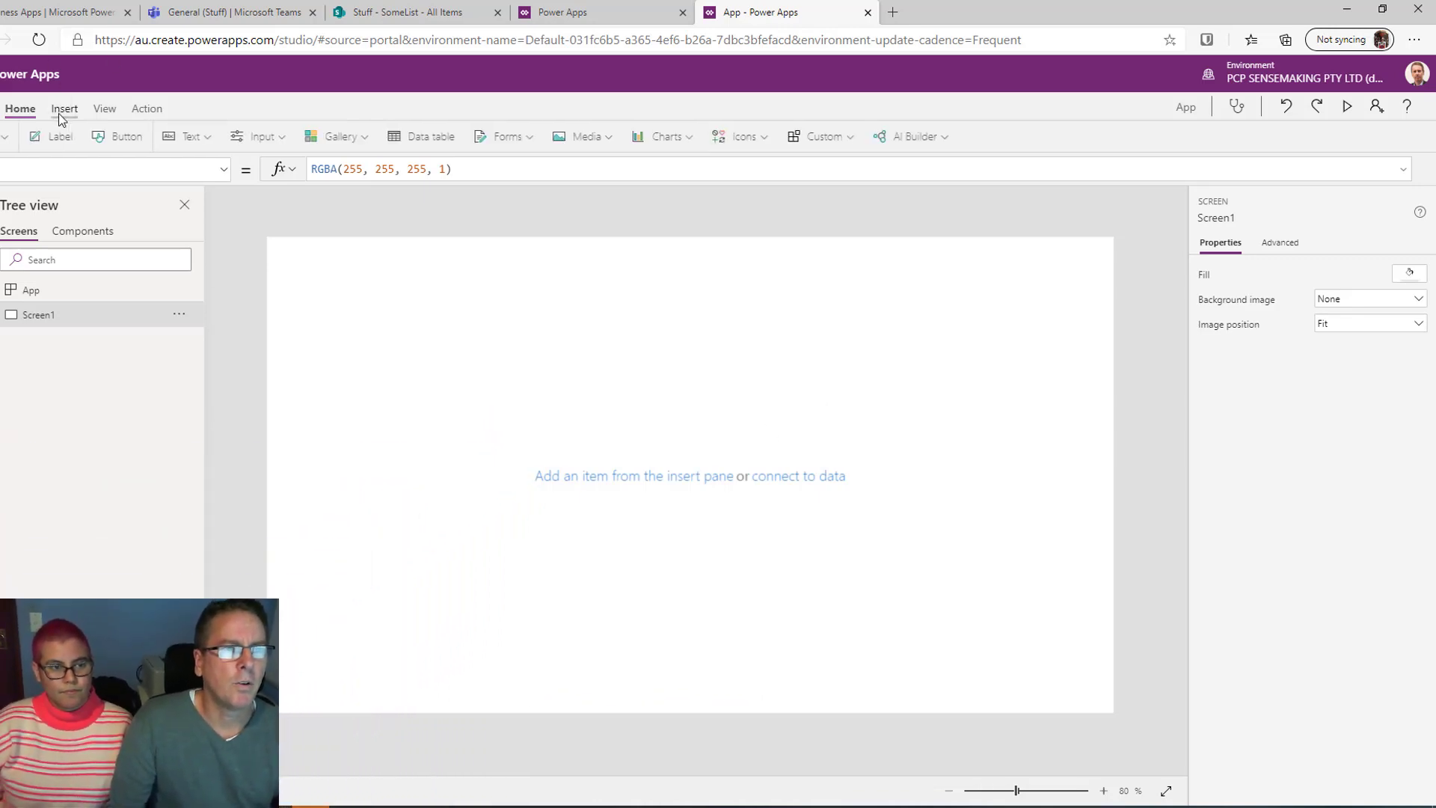
click(248, 136)
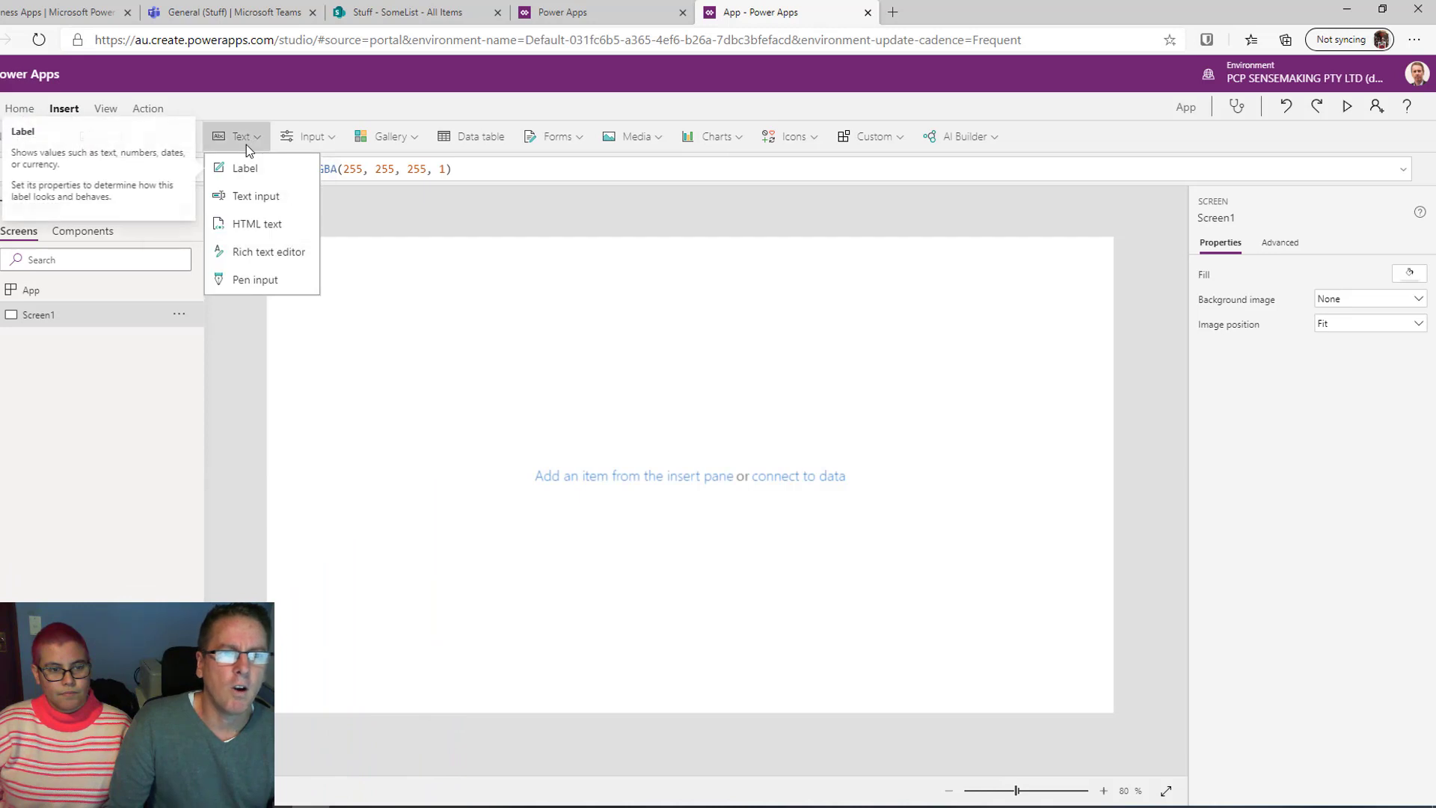
click(292, 140)
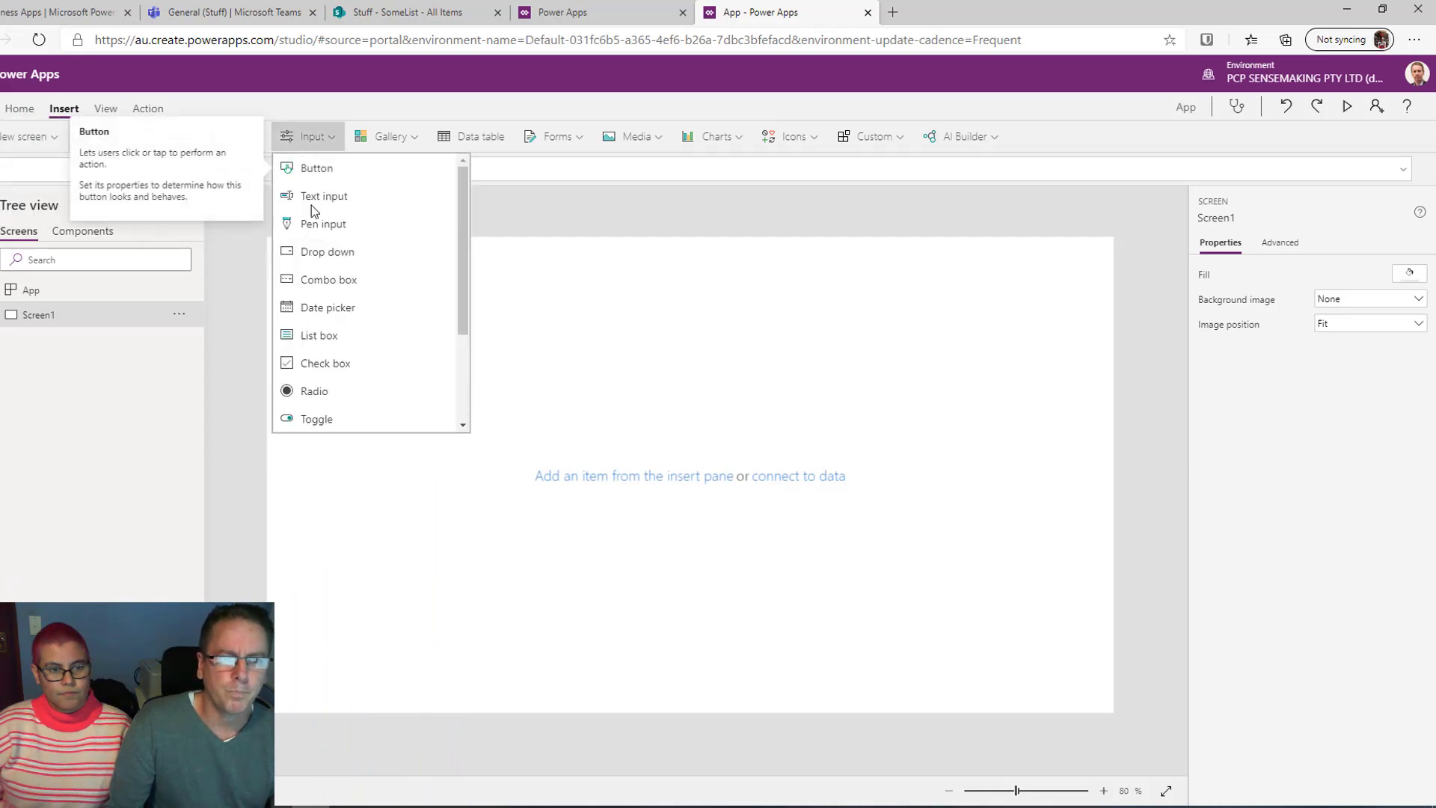
click(334, 281)
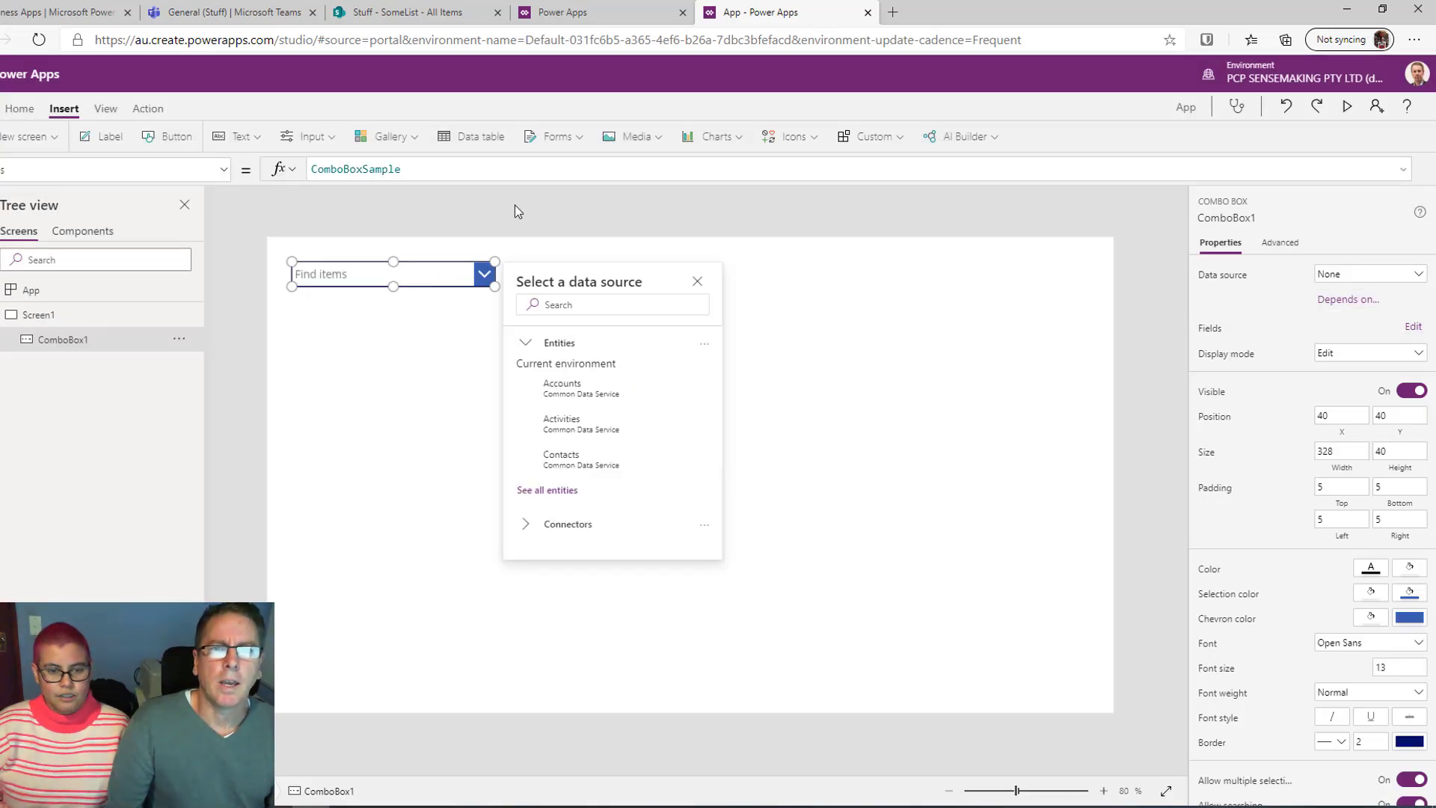
click(412, 13)
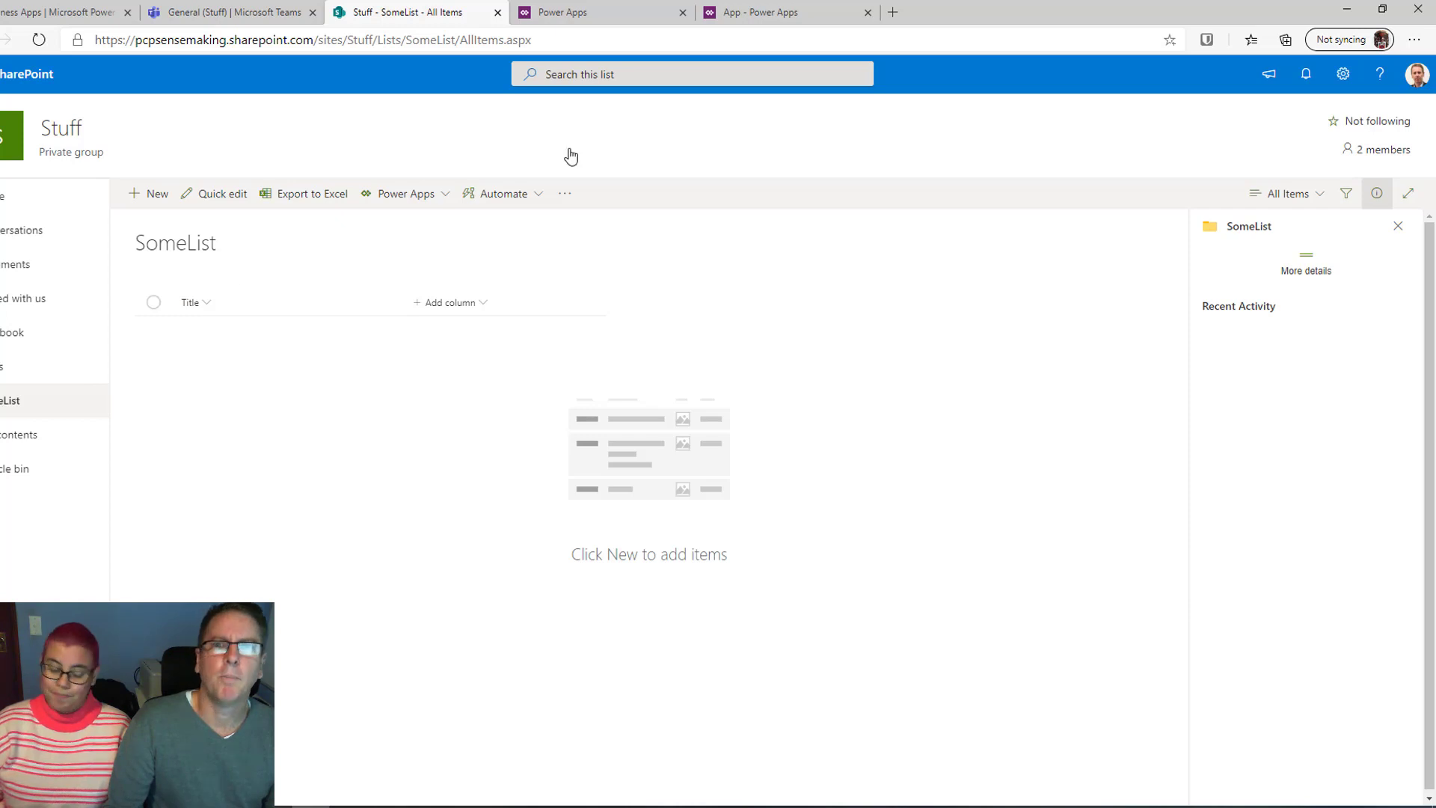
click(736, 16)
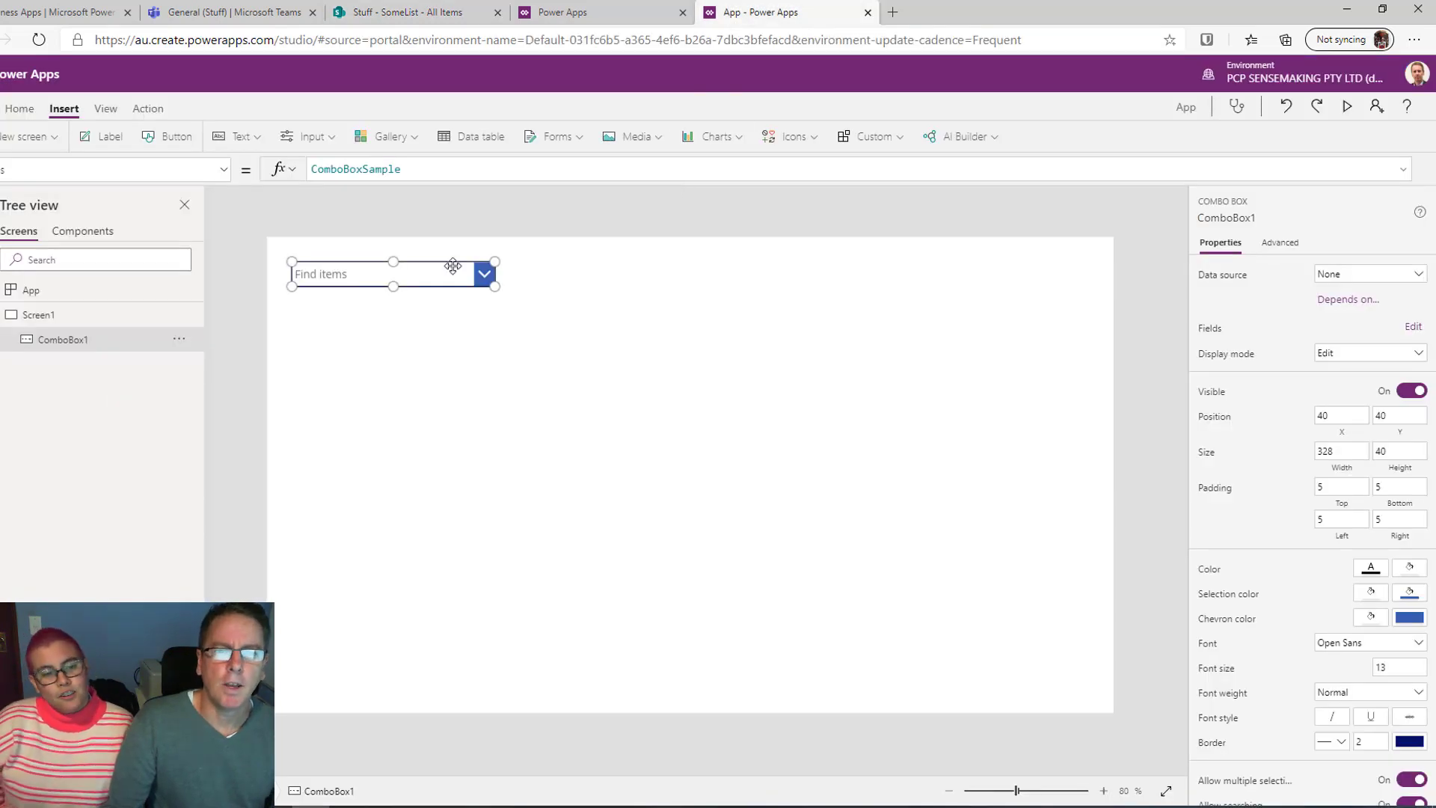
drag(447, 264, 544, 305)
click(6, 142)
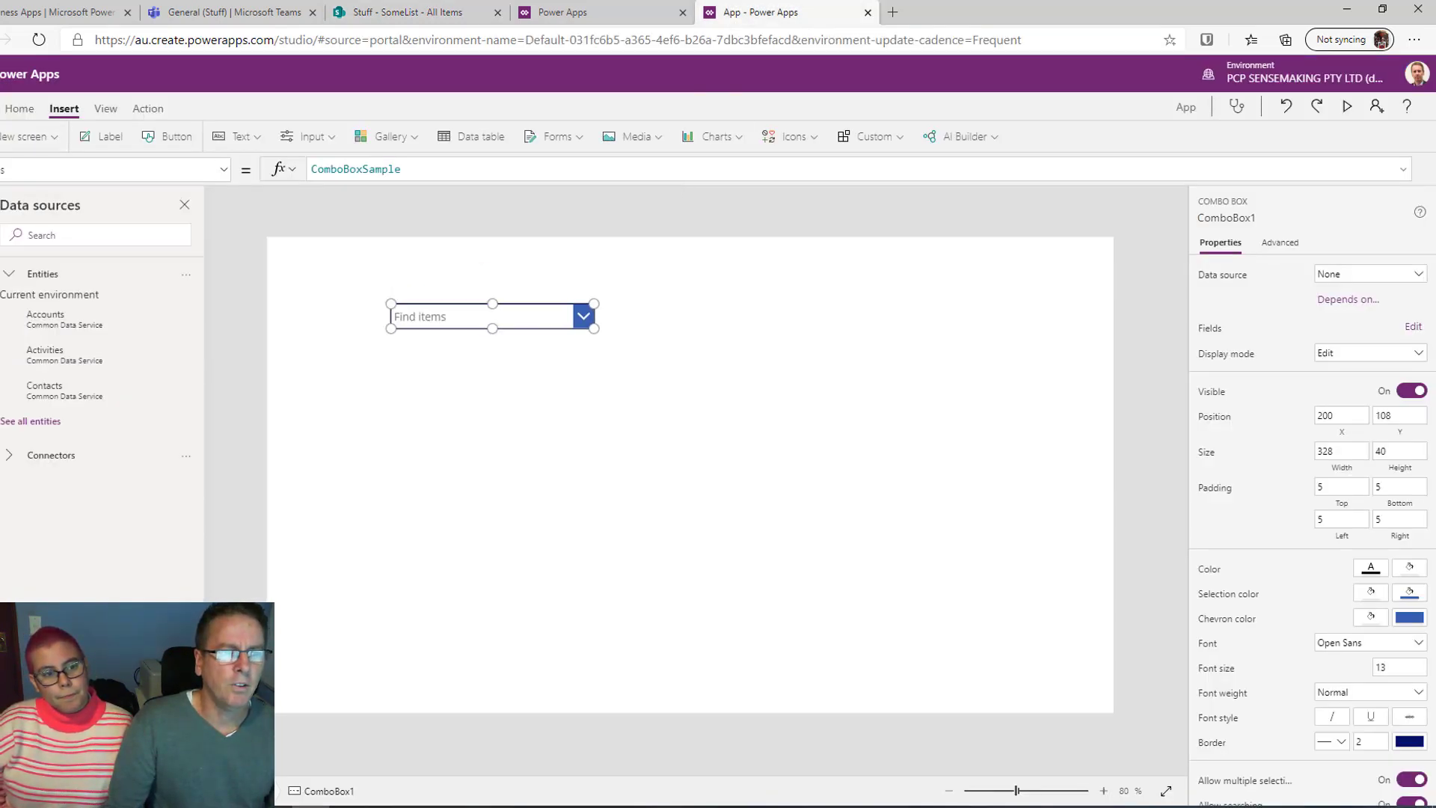
click(387, 12)
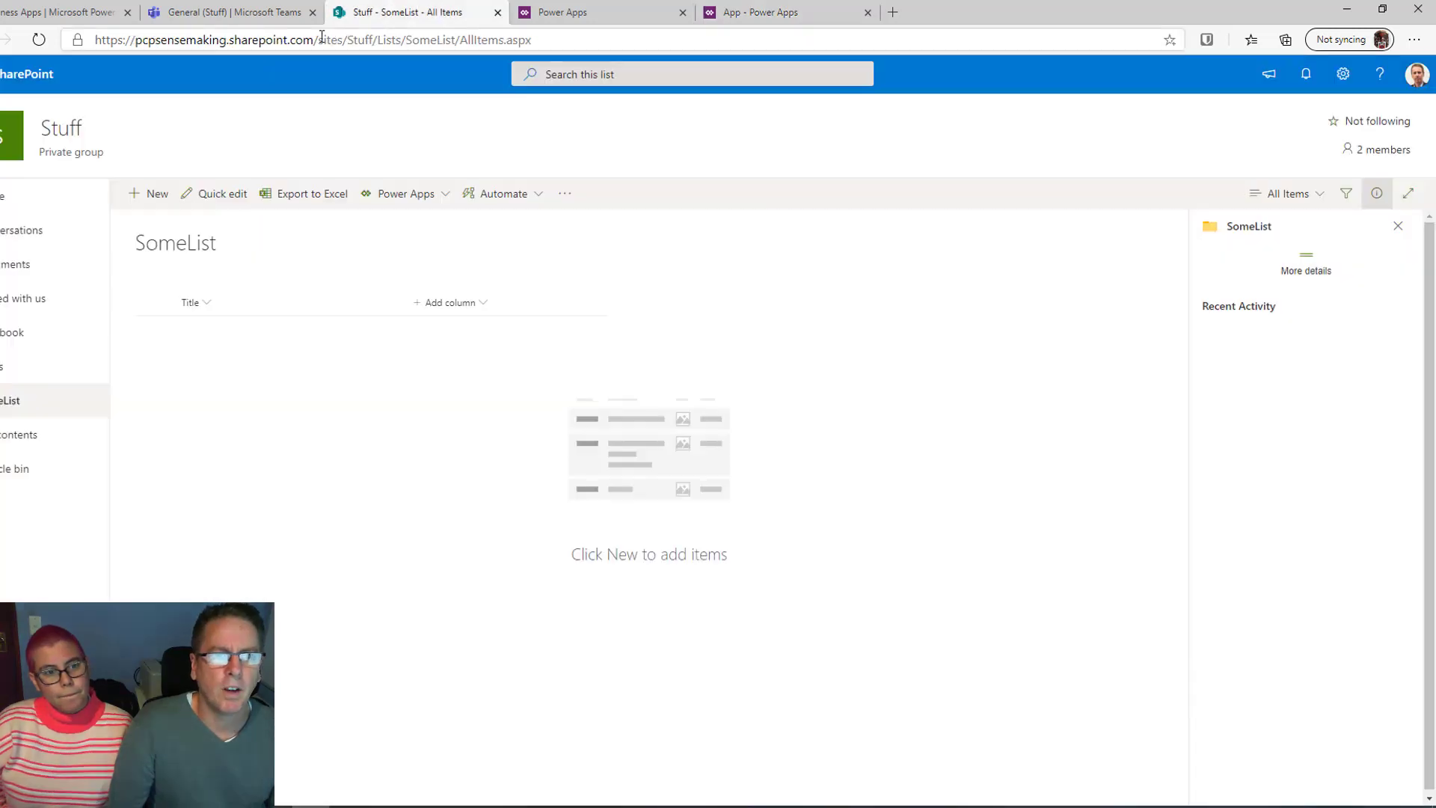
drag(375, 40, 26, 50)
key(ctrl+c)
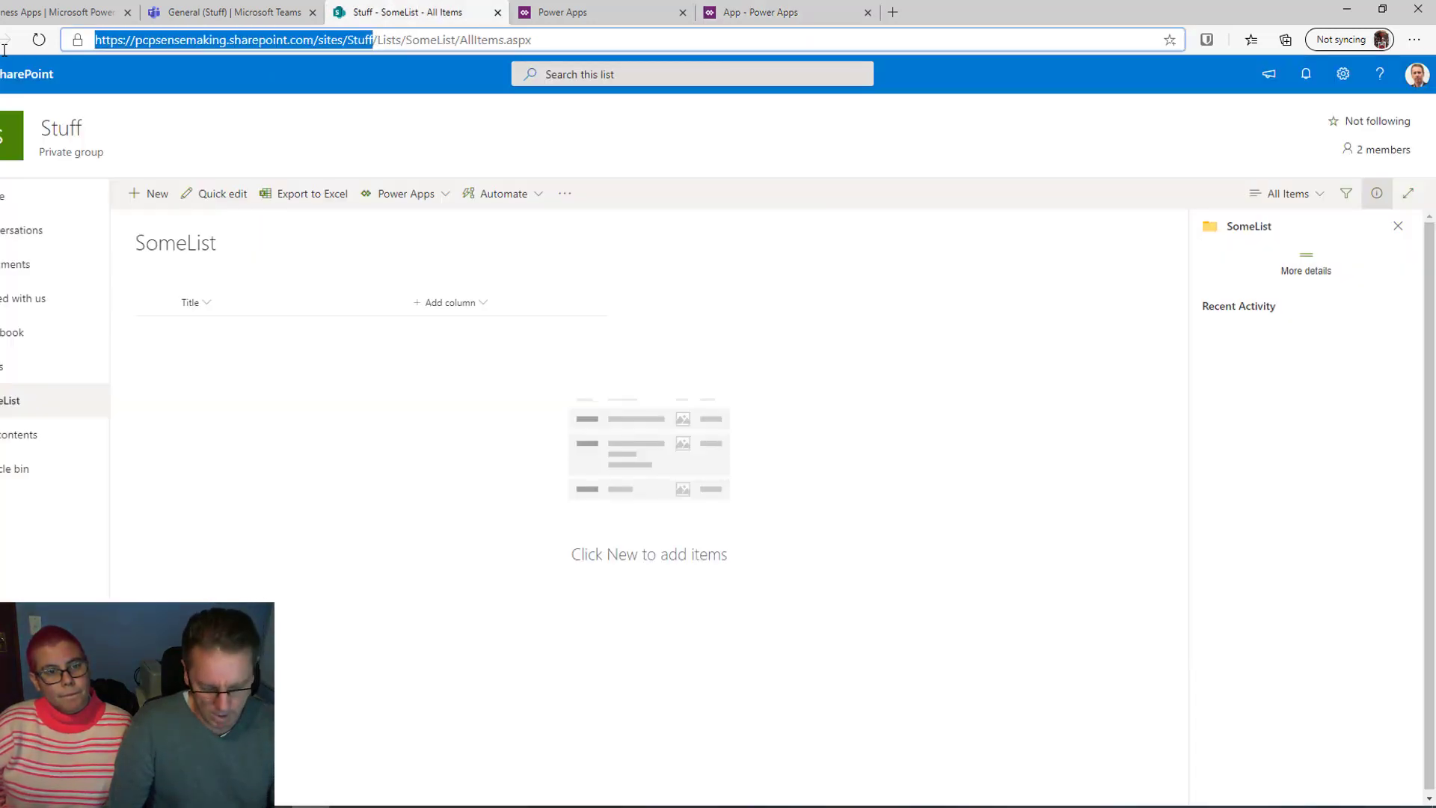
Return to Power Apps, search the data sources for "sharepoint", and choose the first existing SharePoint connection
click(763, 12)
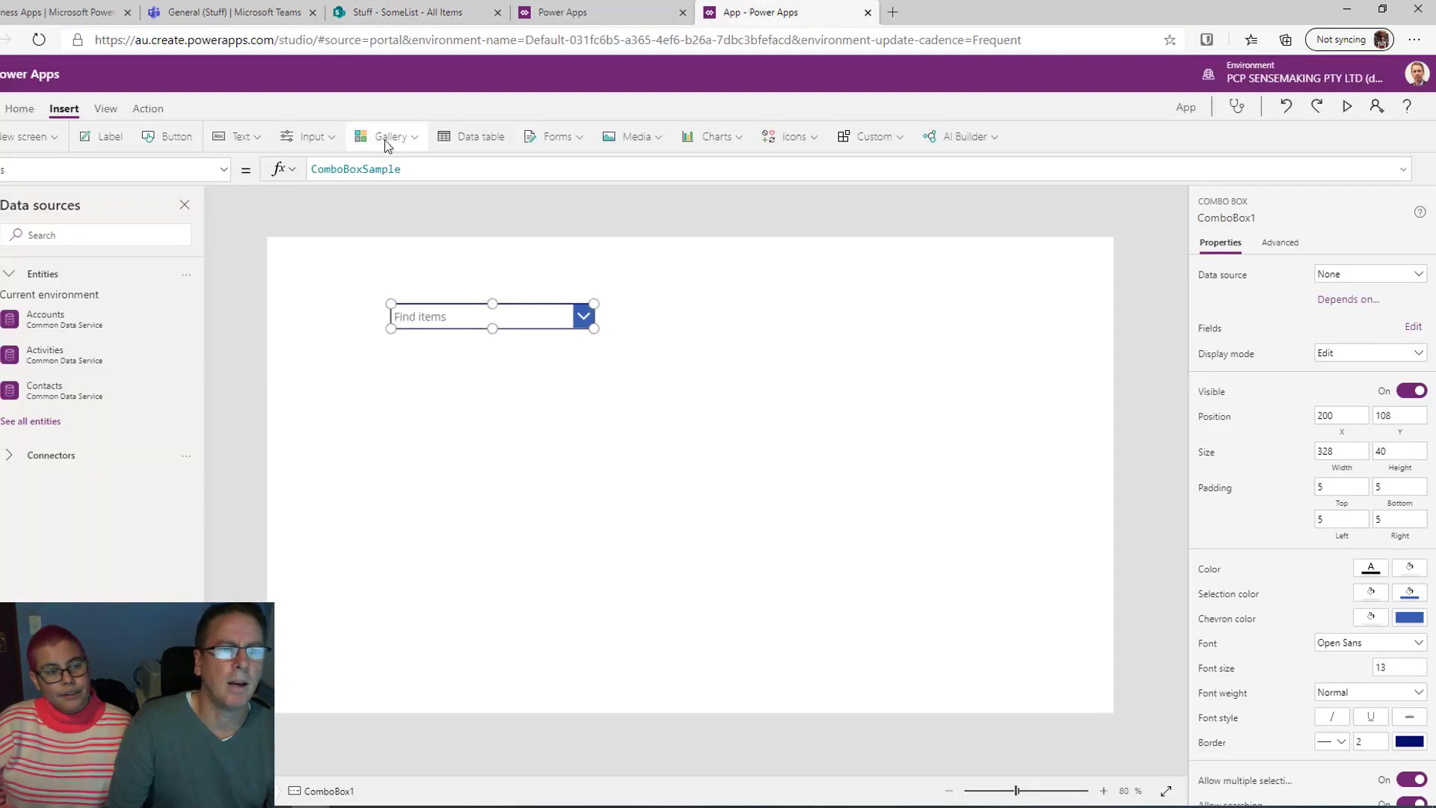
click(37, 453)
click(45, 233)
text(sharepoint)
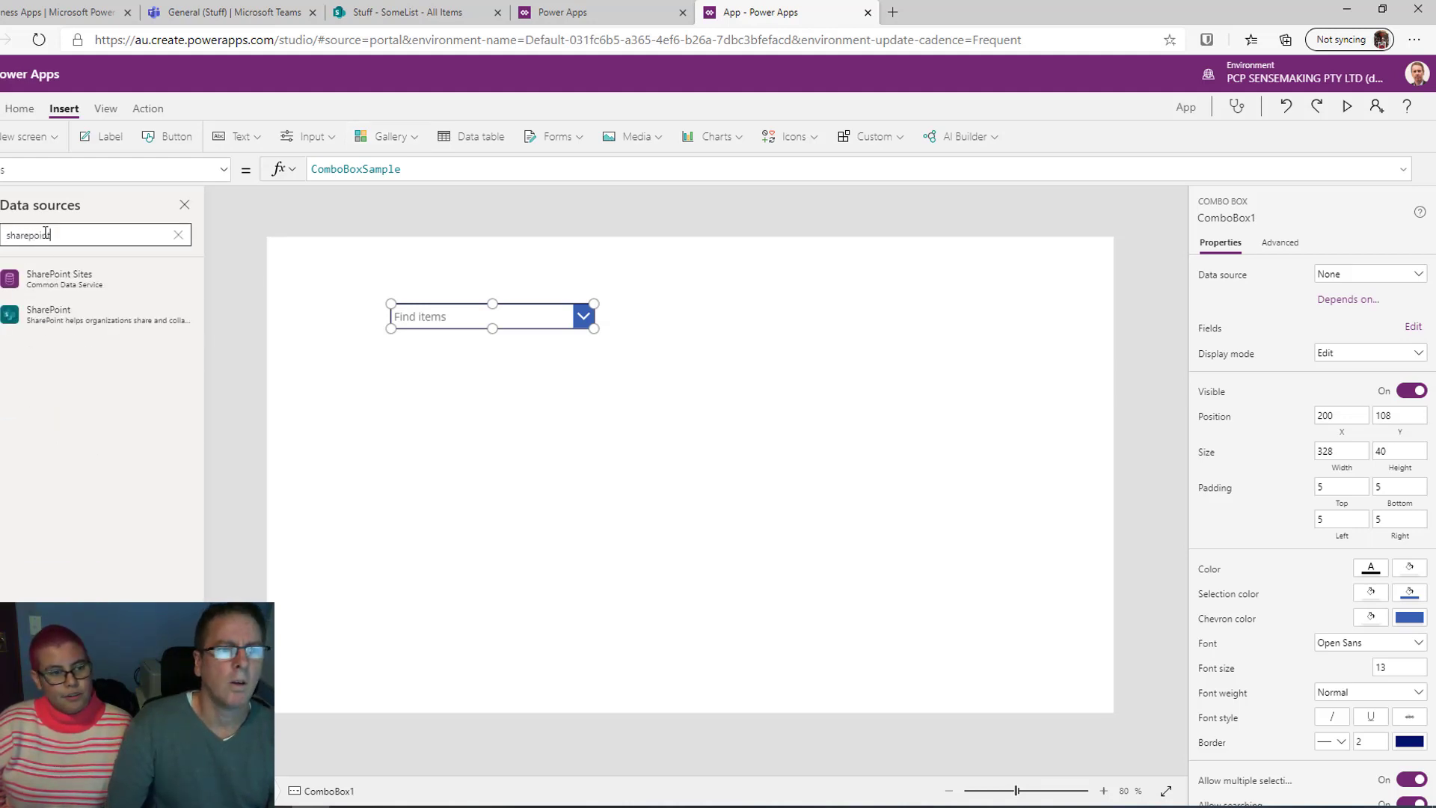
click(60, 315)
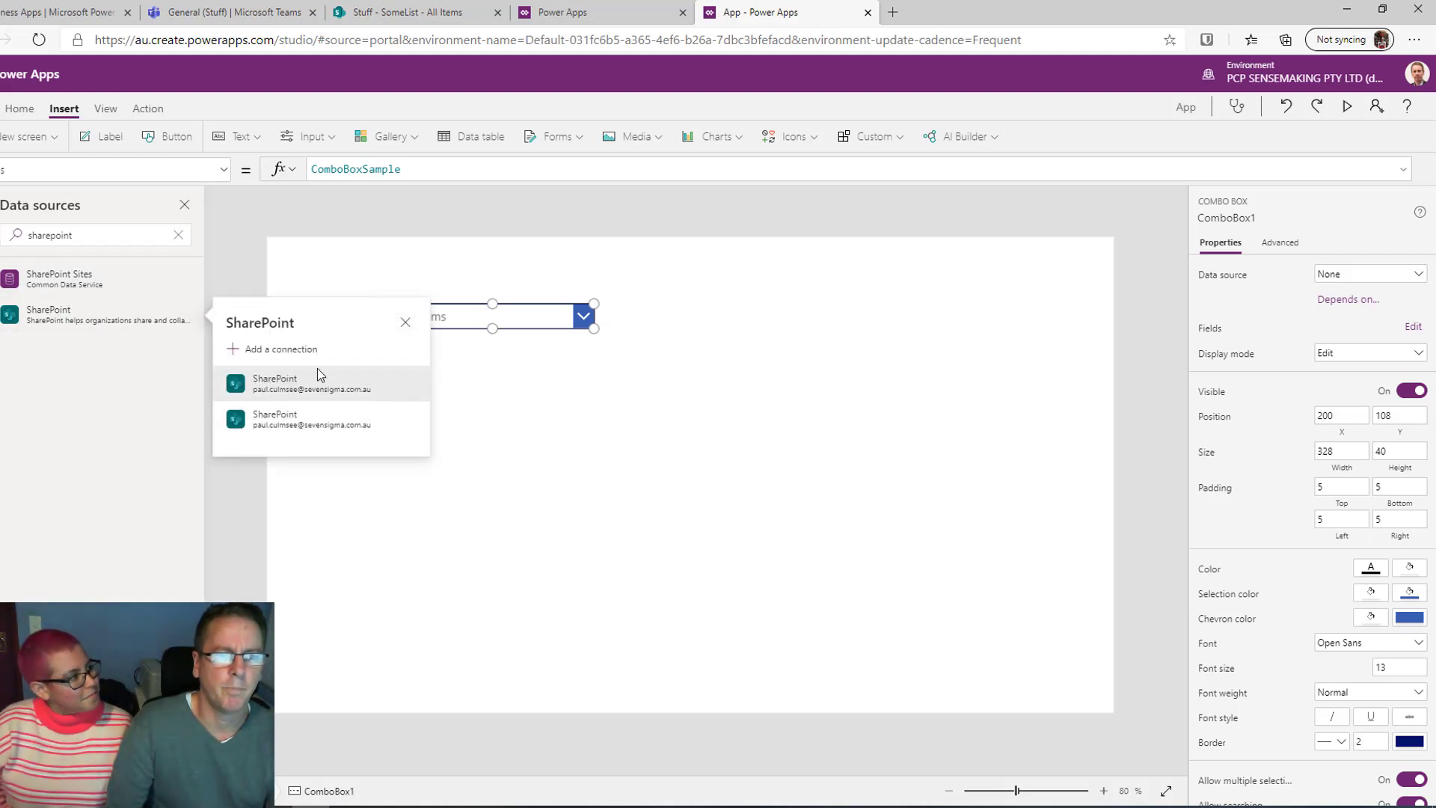
click(277, 382)
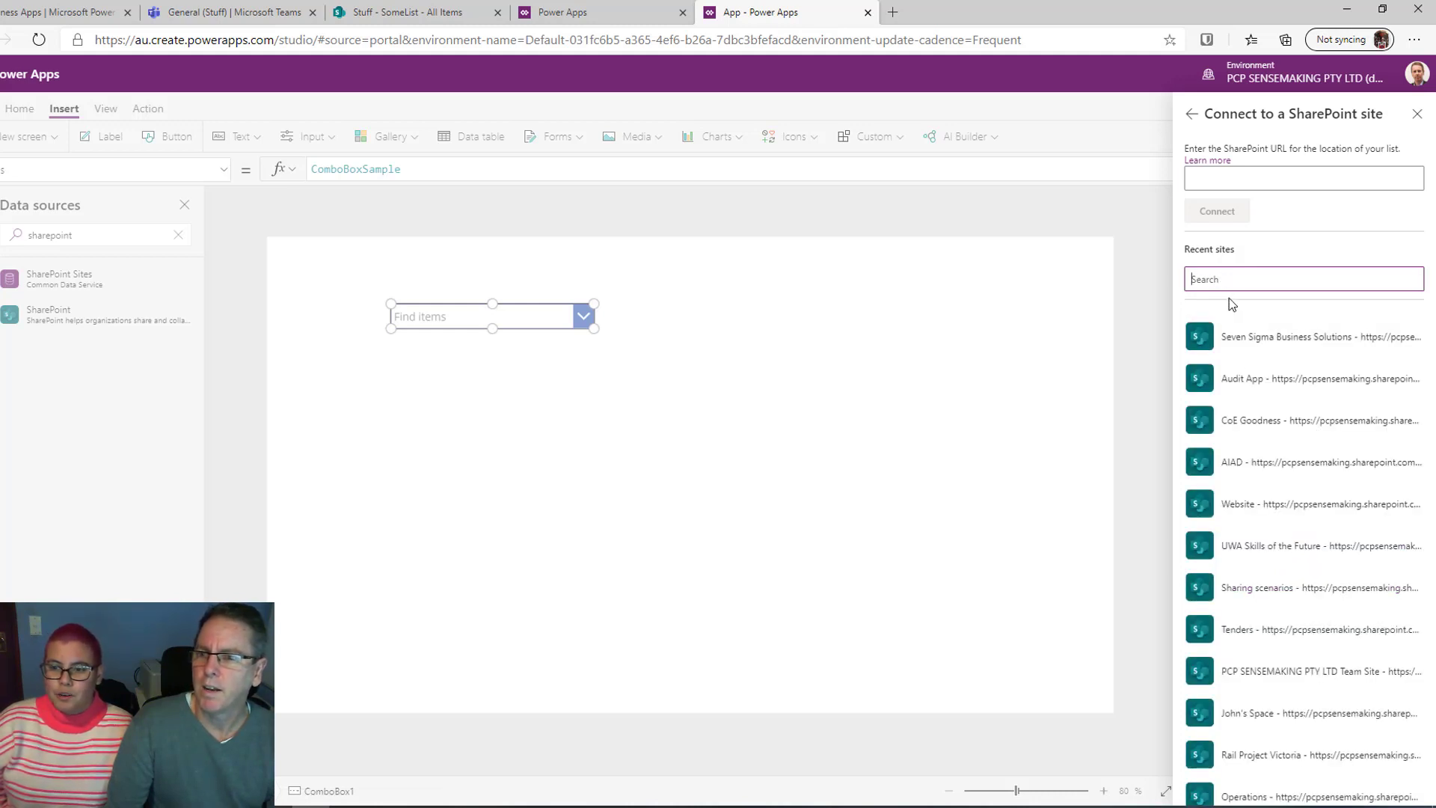
Connect to the copied Stuff site address and add SomeList as a data source
key(ctrl+v)
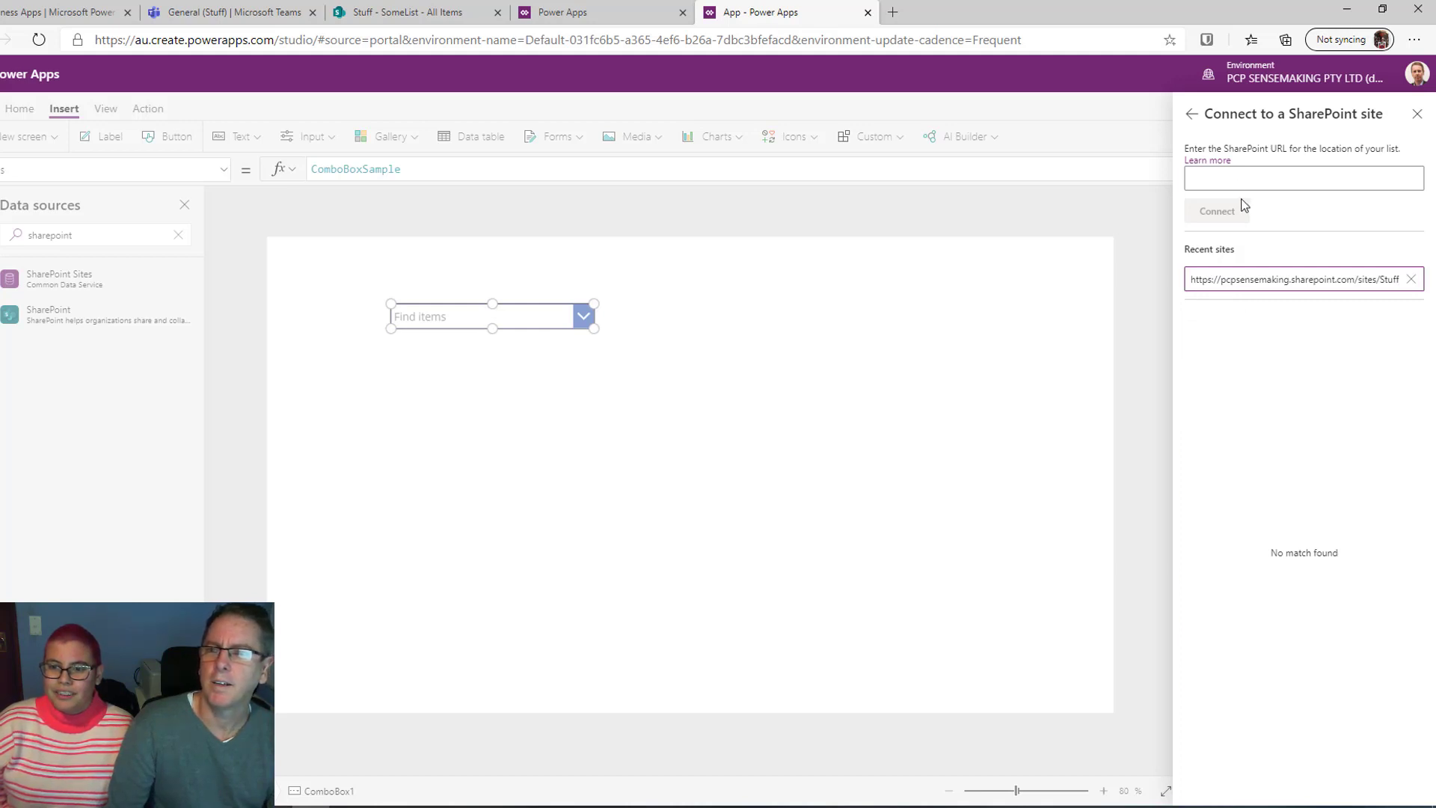
click(1236, 179)
key(ctrl+v)
click(1217, 211)
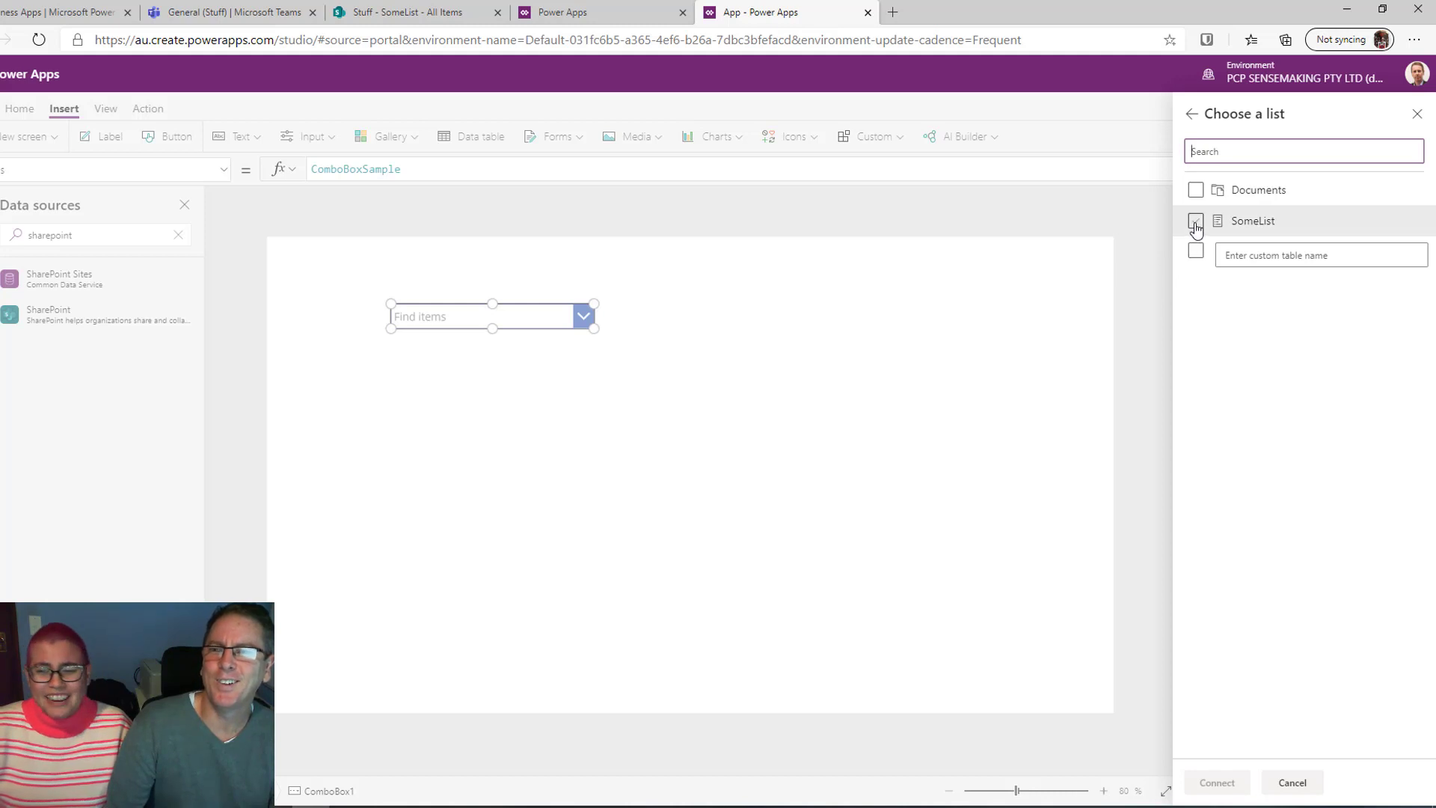
click(1195, 221)
click(1217, 783)
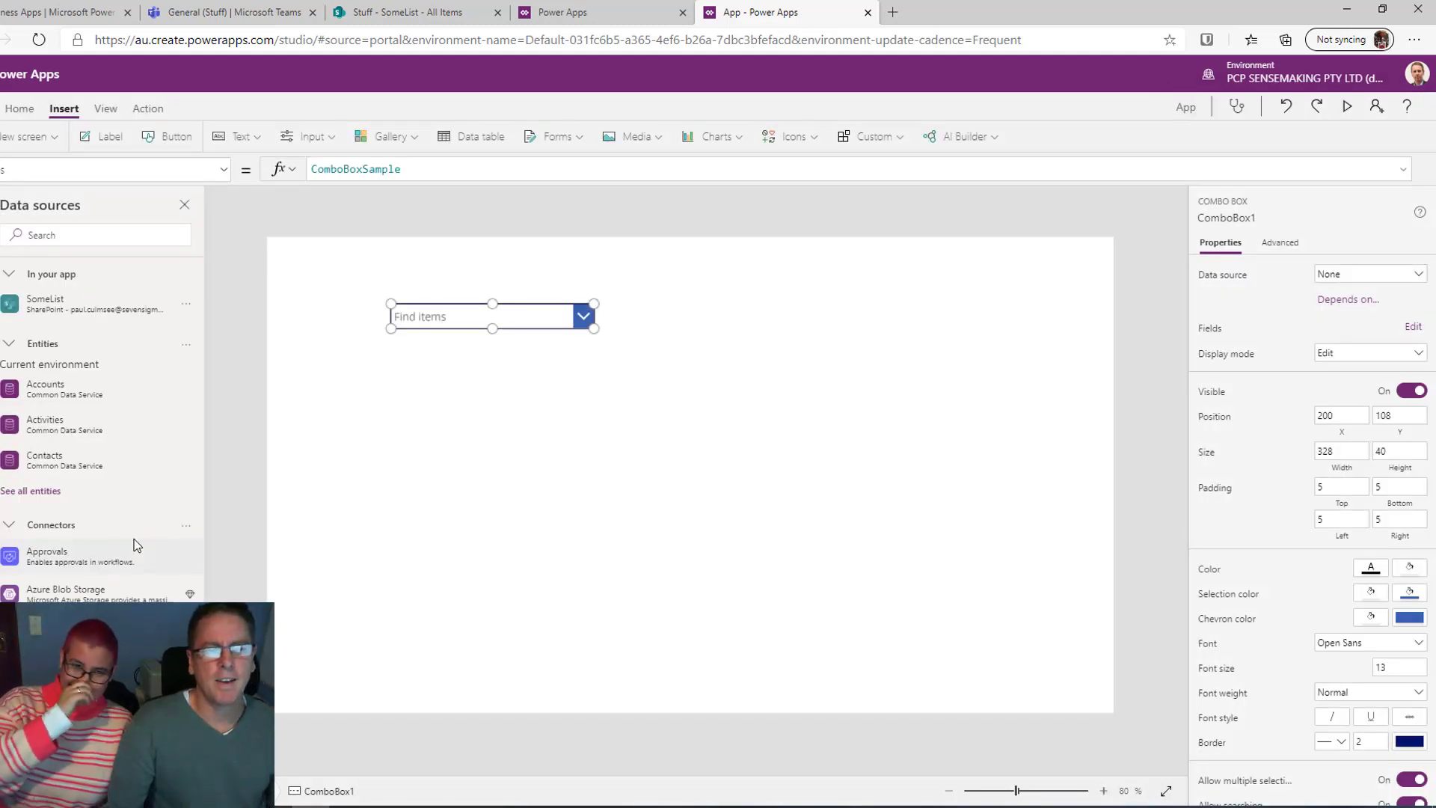
Turn off multiple selection for the combo box
mouse_move(47, 317)
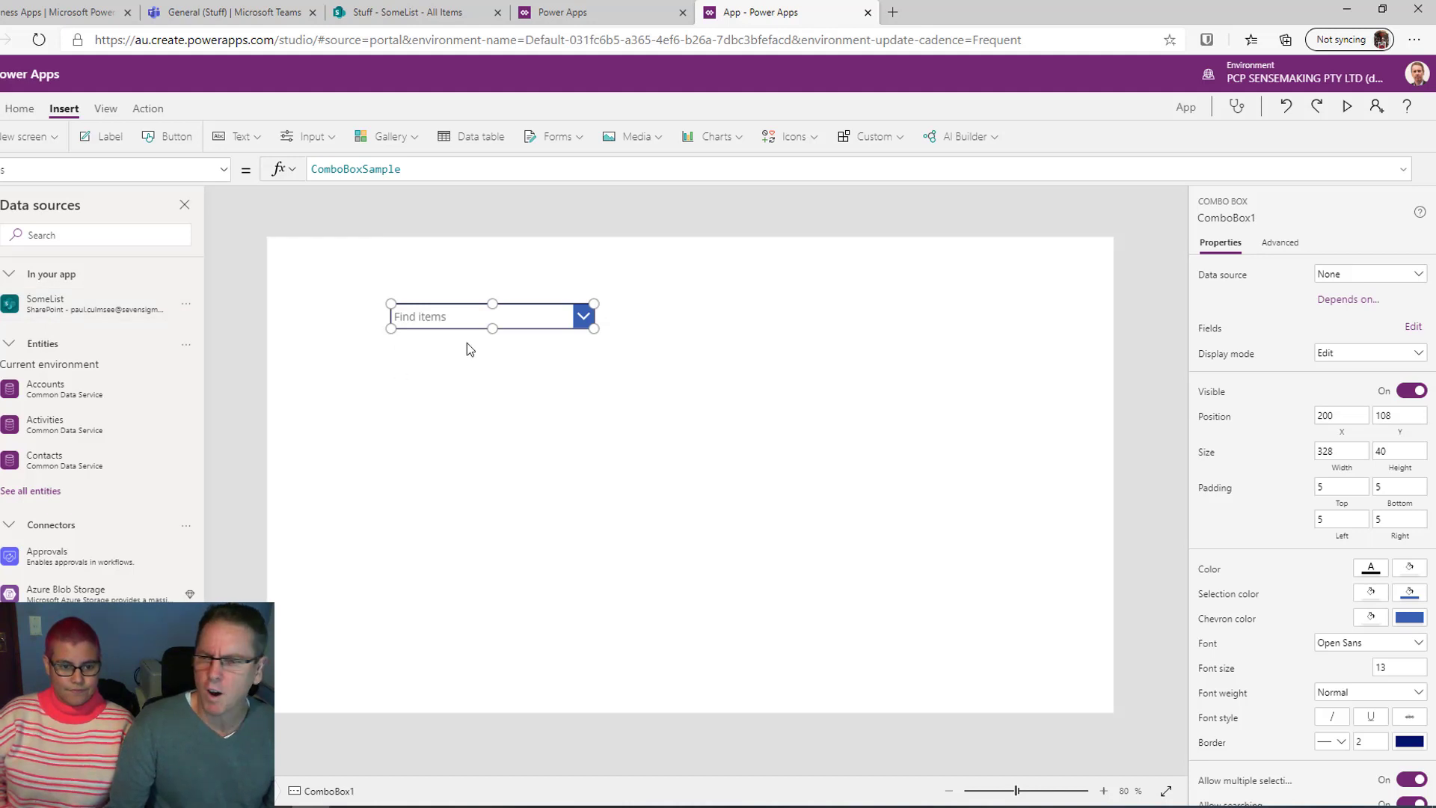
scroll(1246, 374, down, 3)
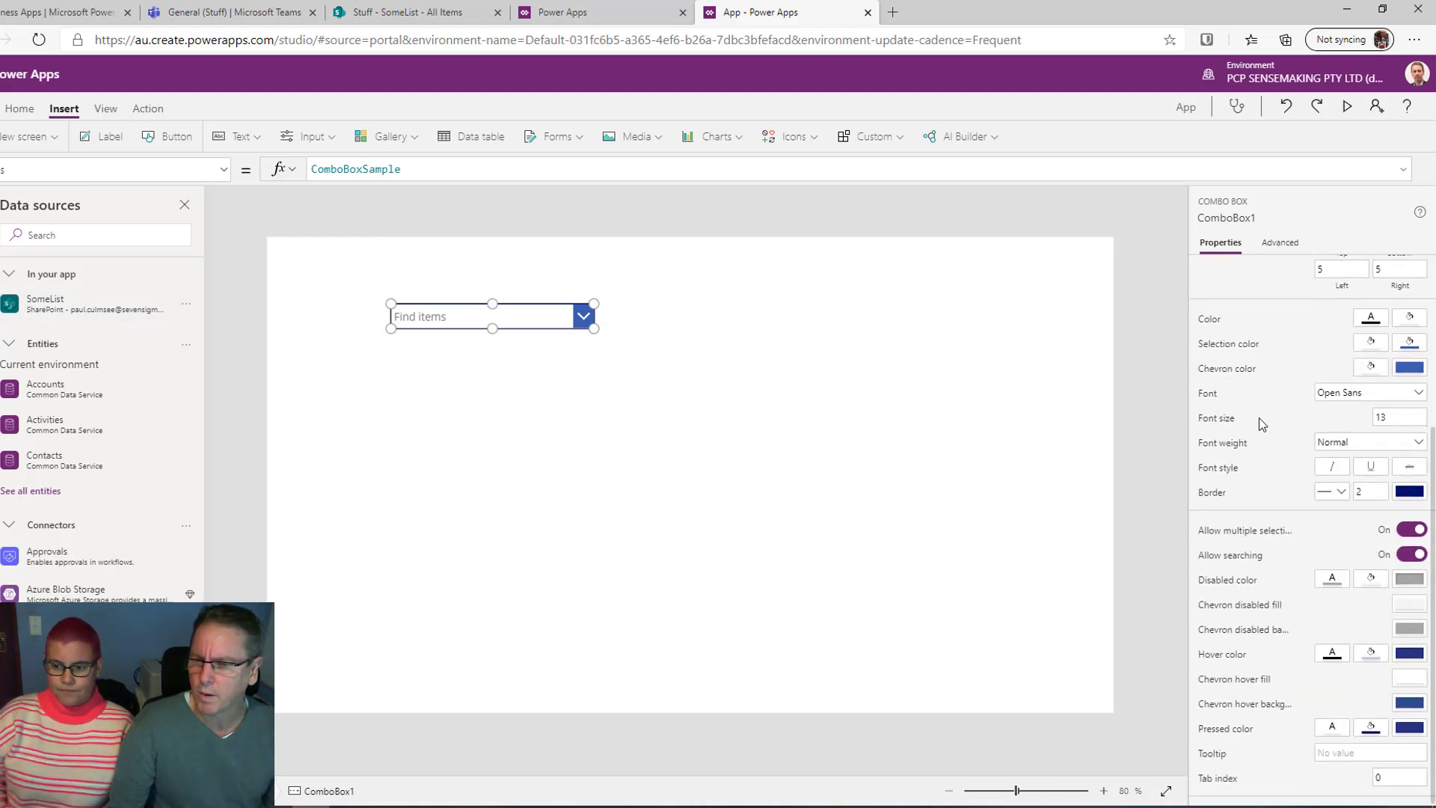
click(1413, 533)
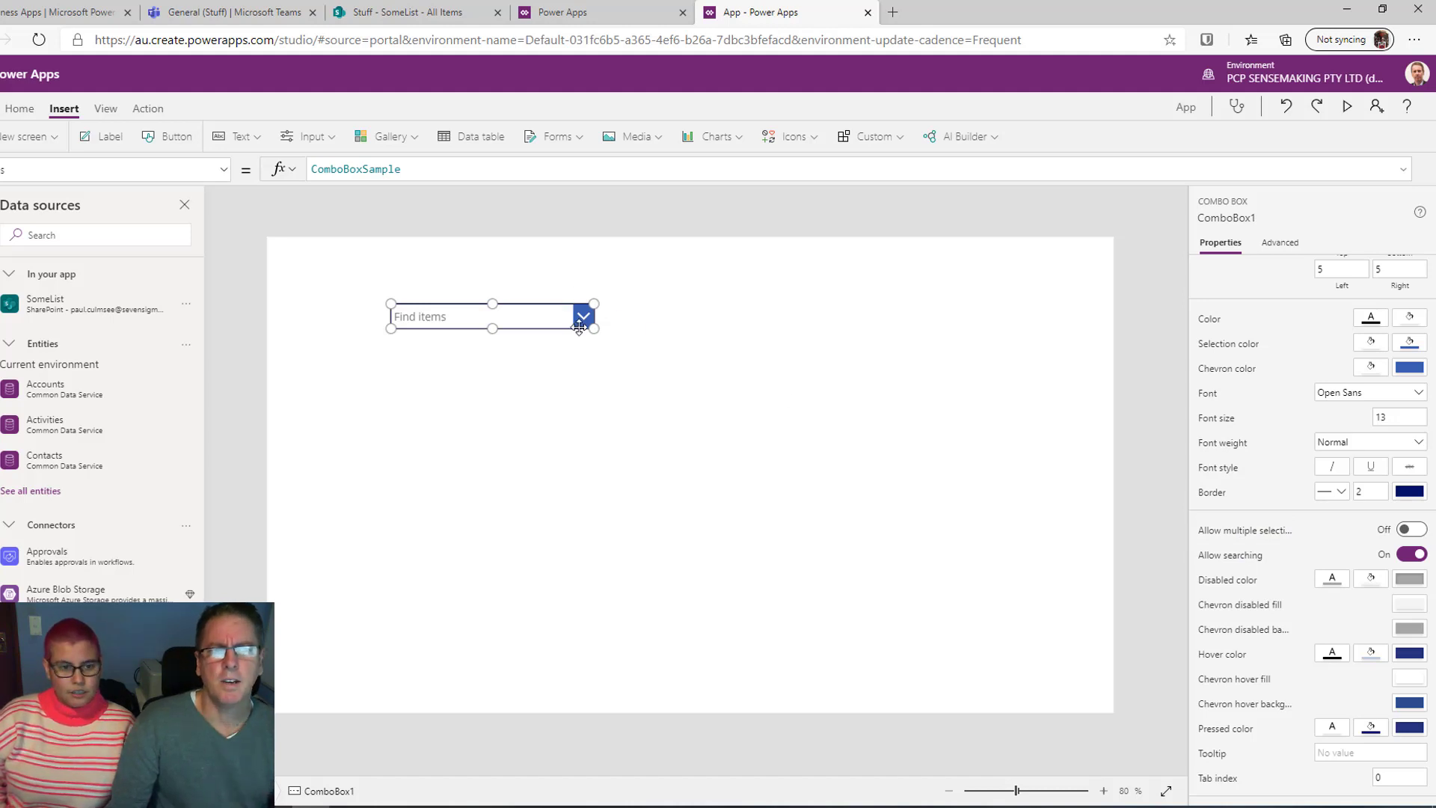
Set the combo box's items formula to Choices(SomeList.'Created By') and preview the table it returns
double_click(404, 170)
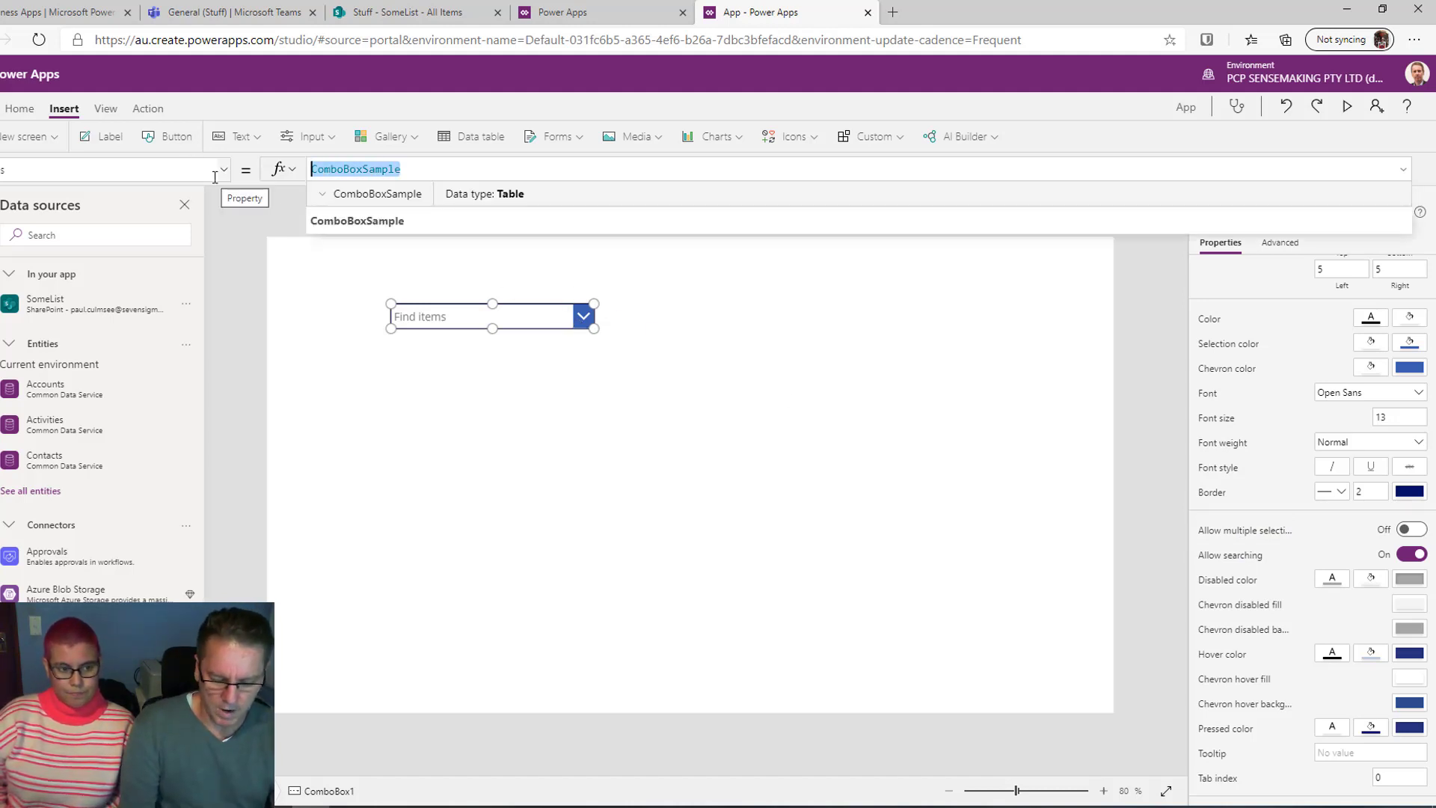
text(Choice)
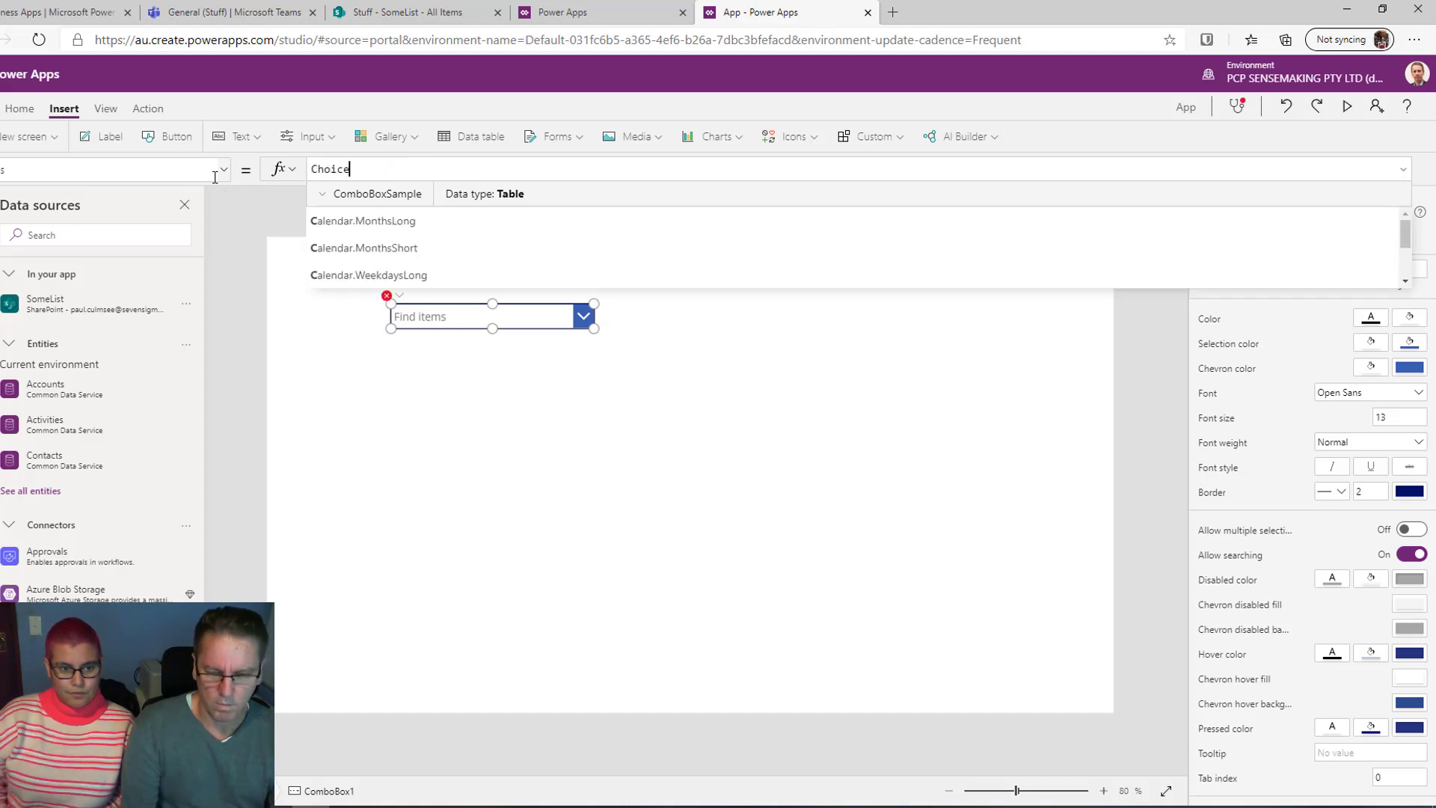
text(s)
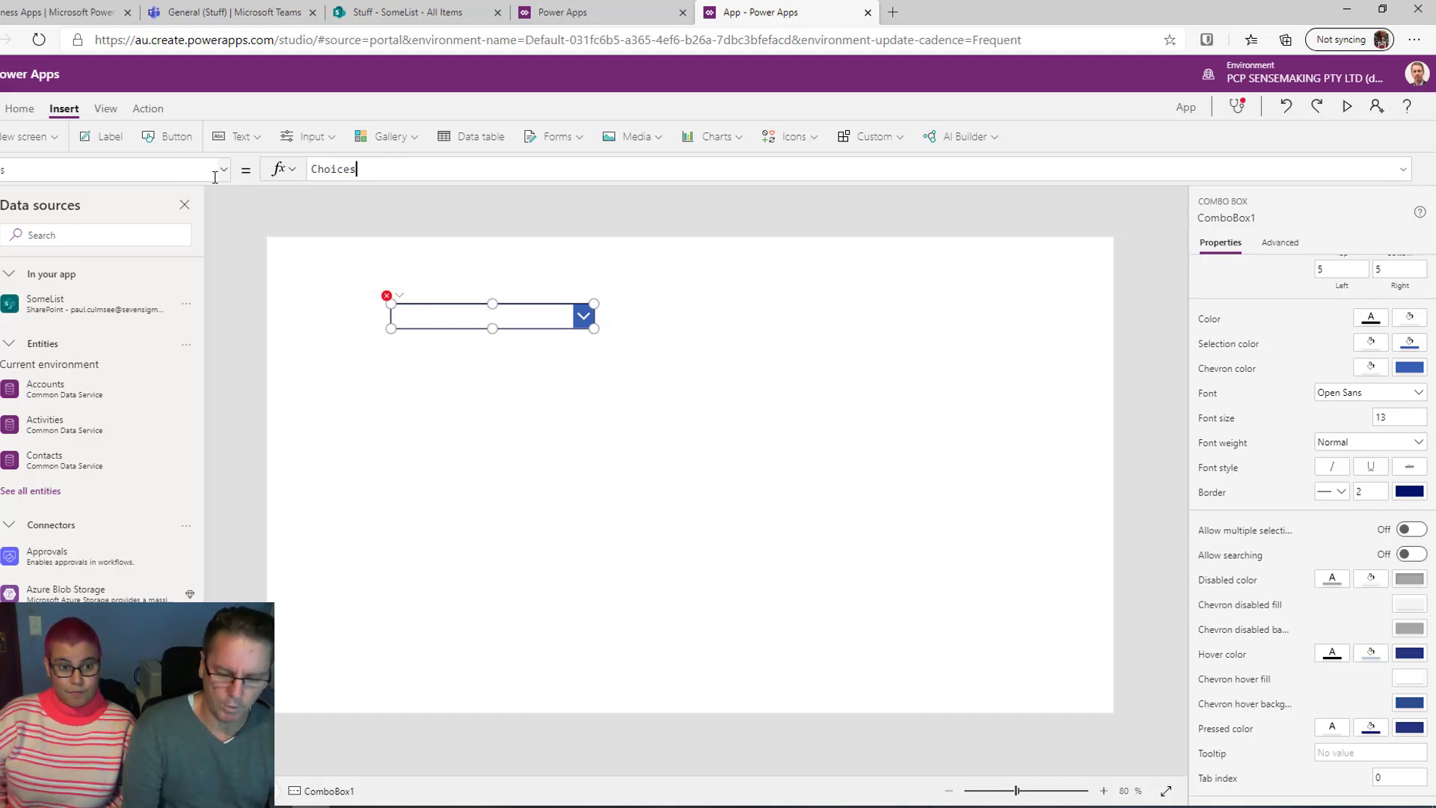
text(()
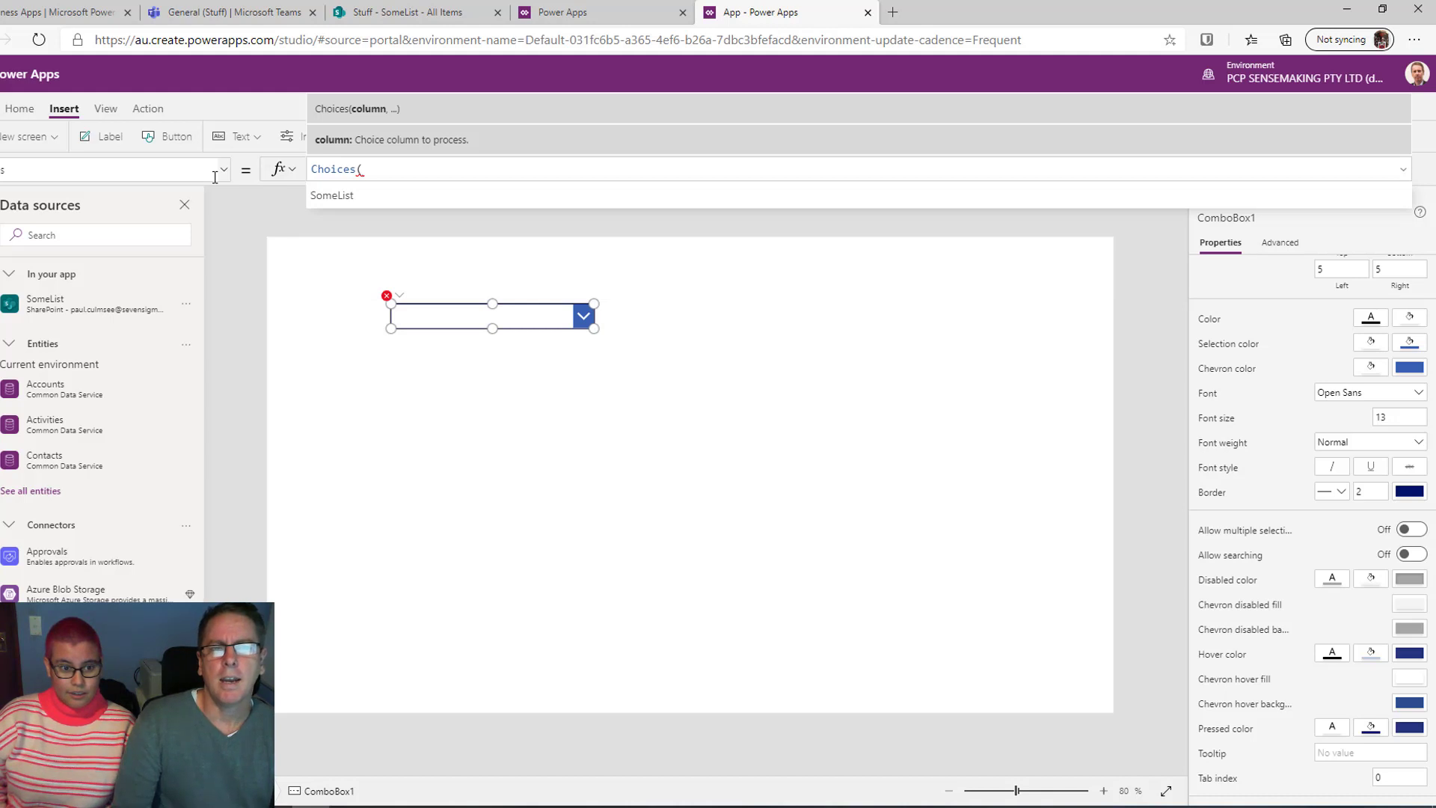
click(333, 195)
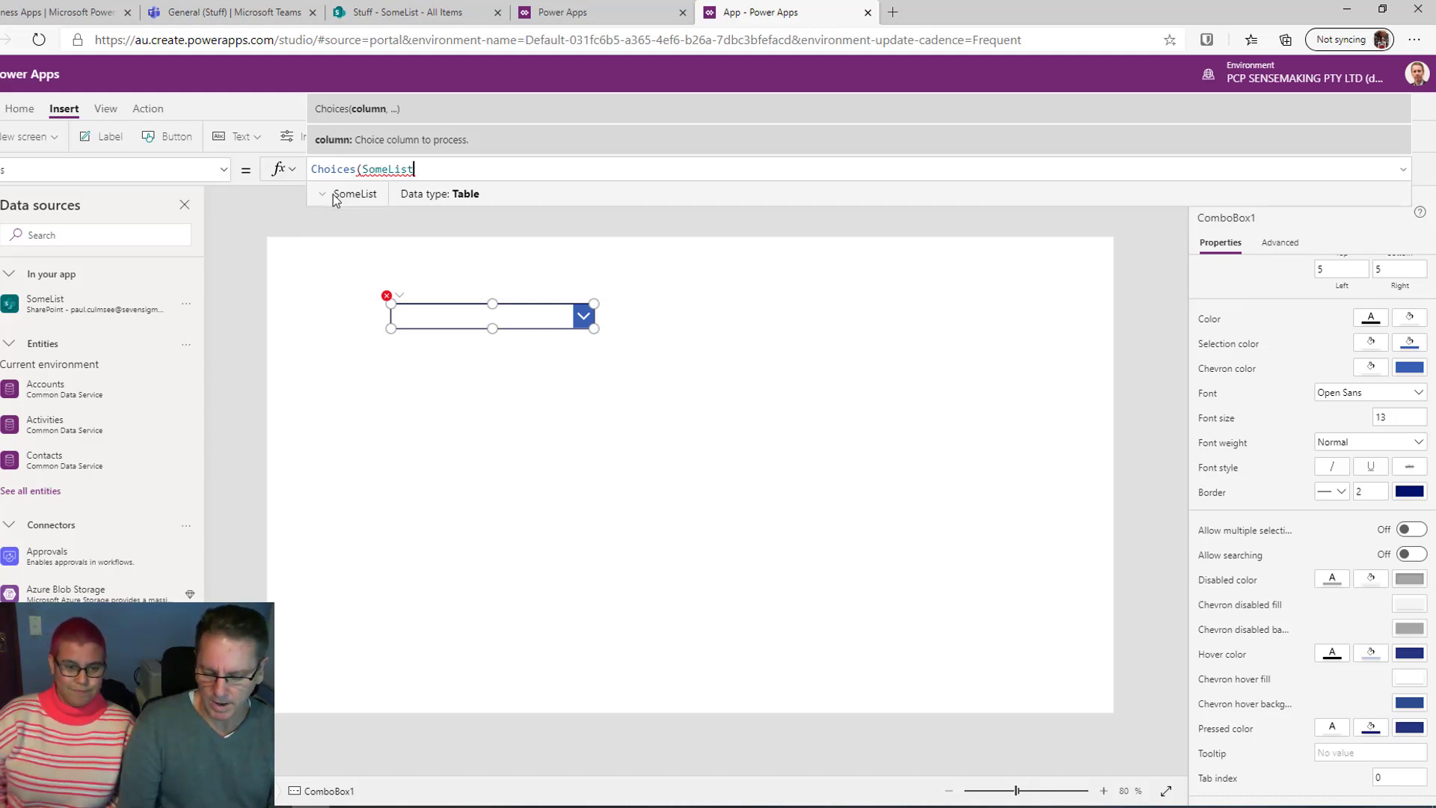
text(.)
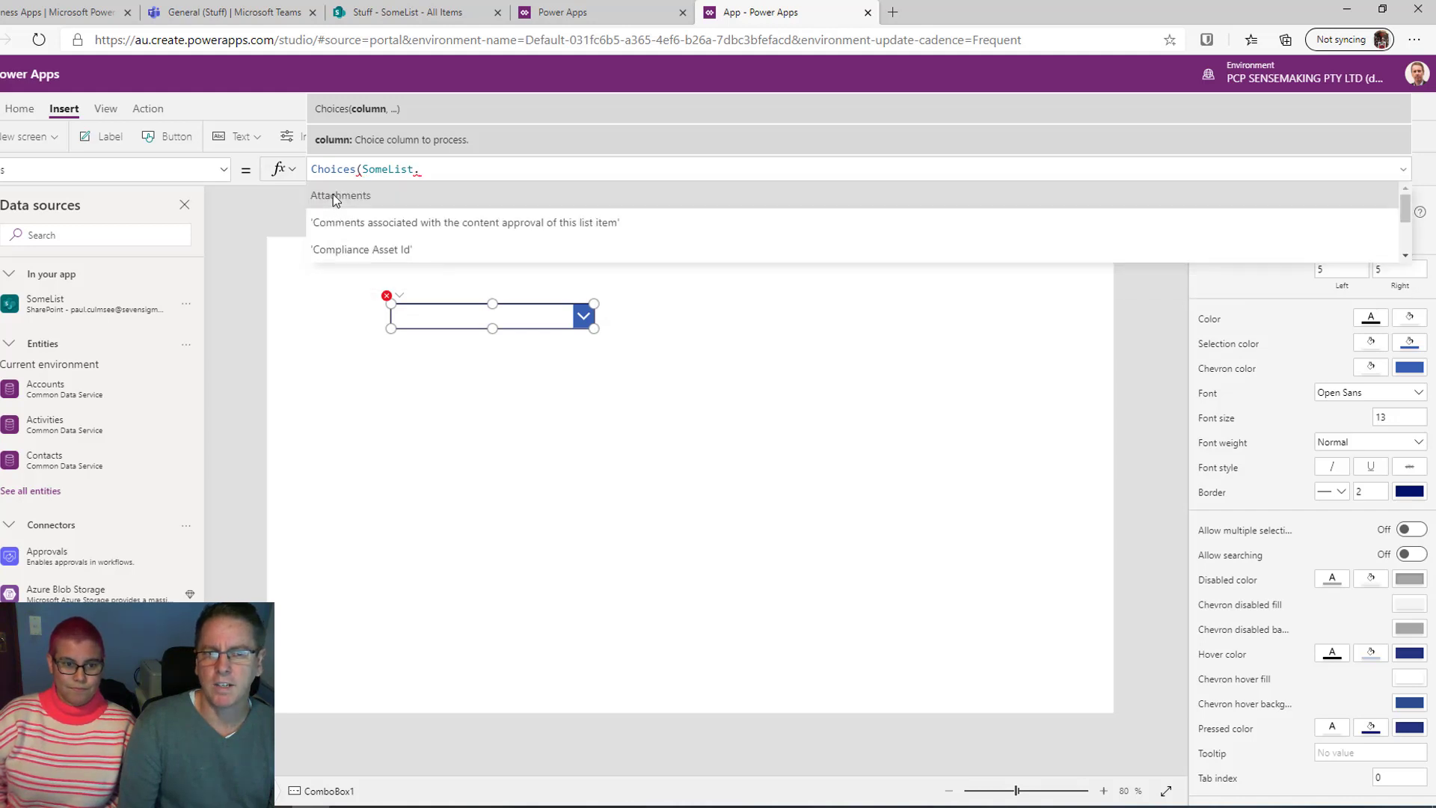
text(cre)
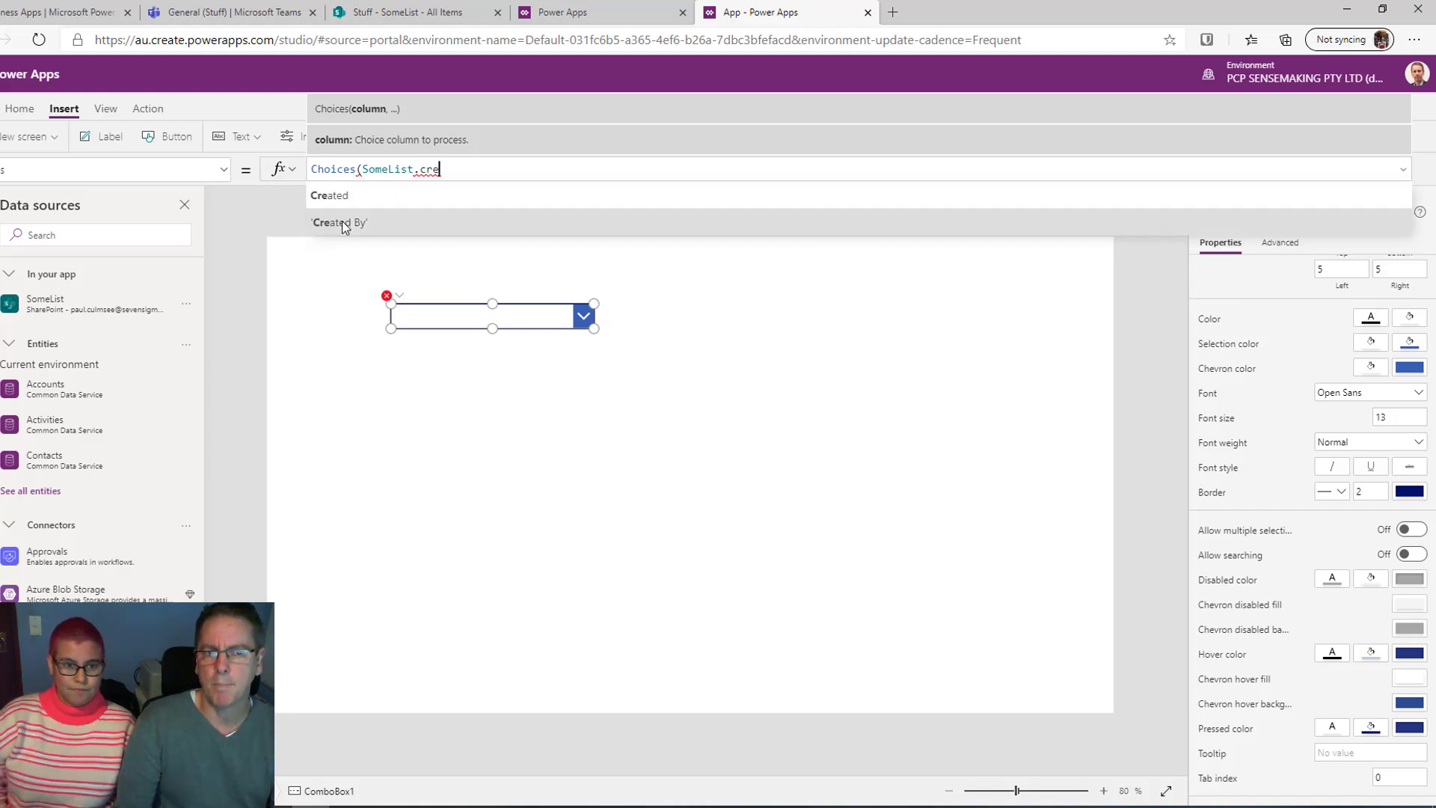
click(343, 222)
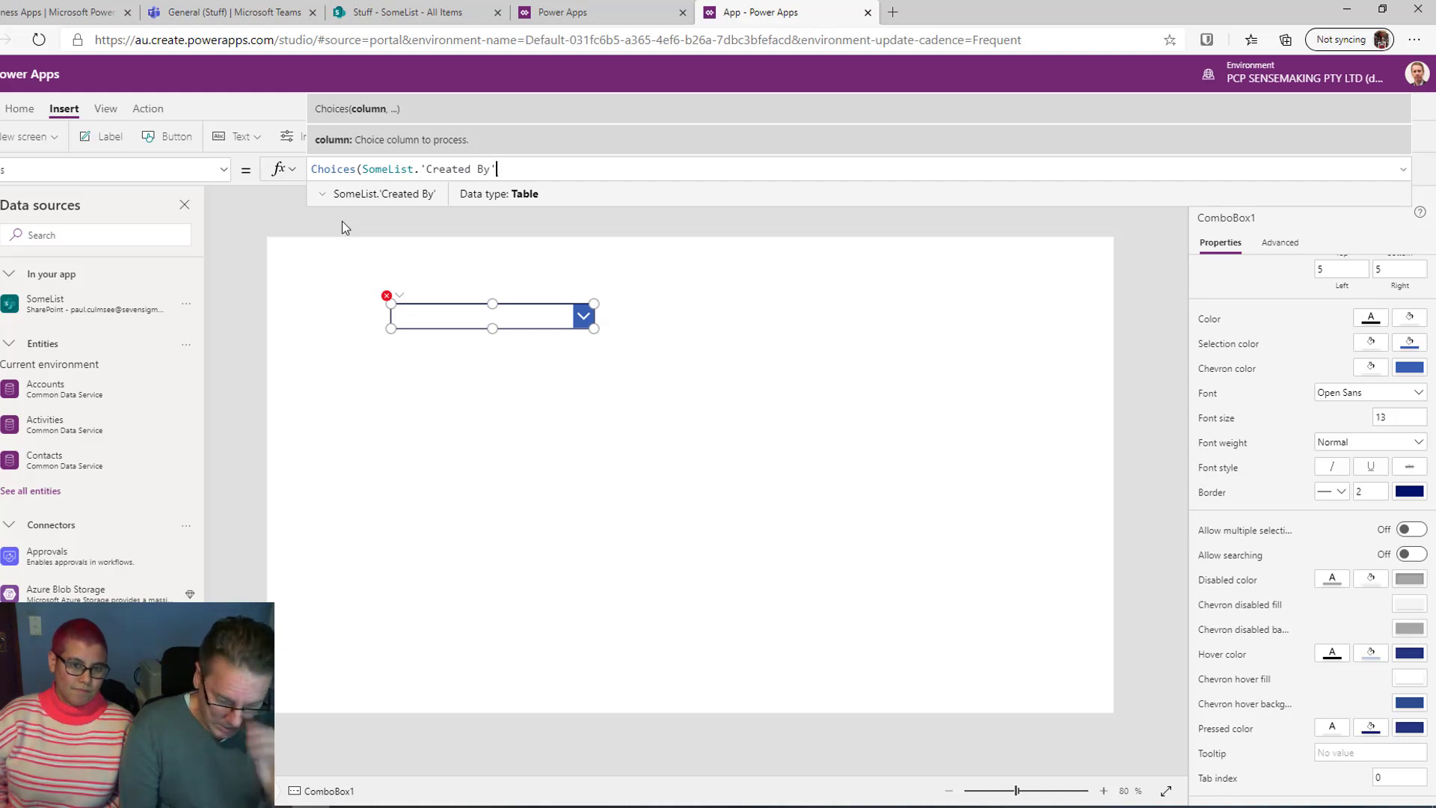
text())
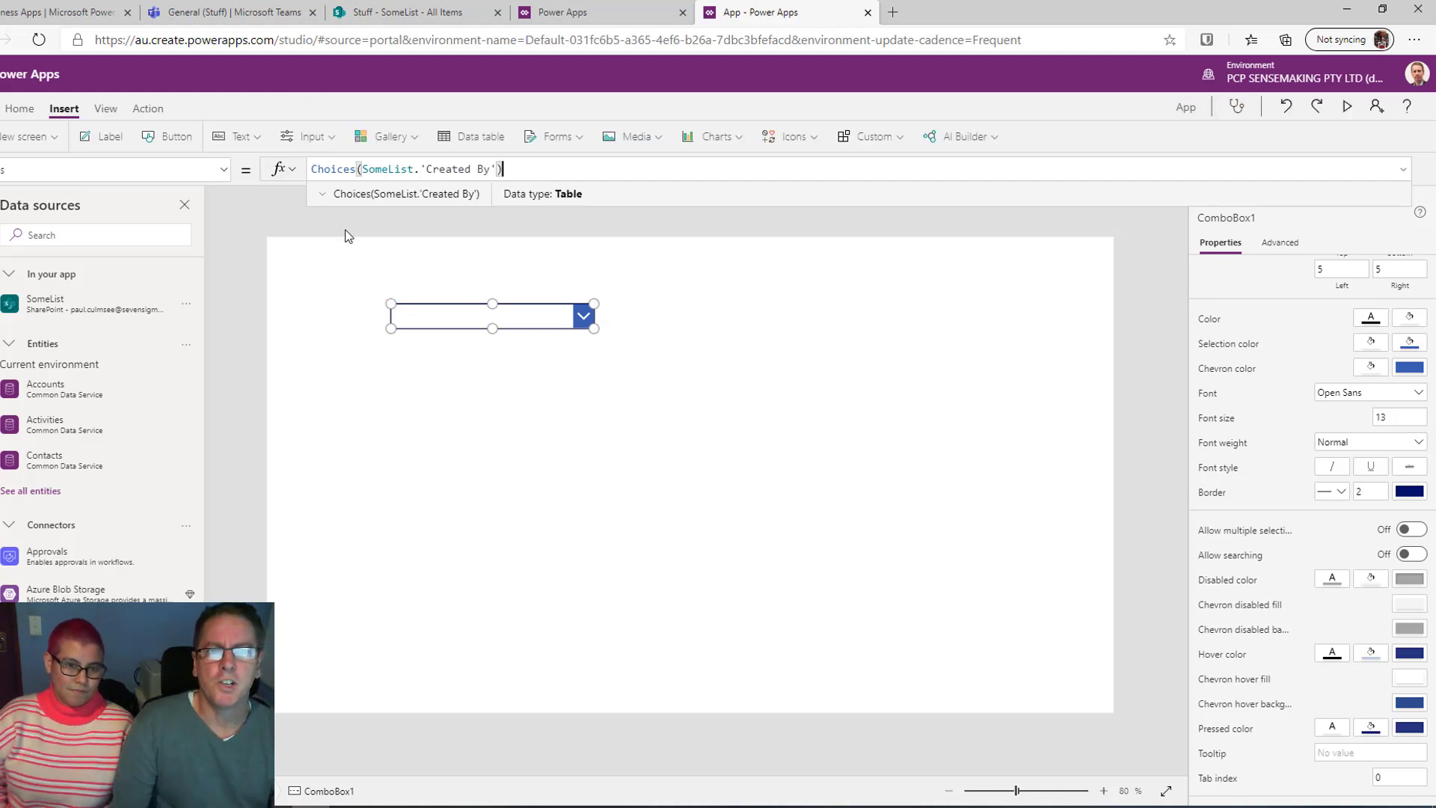
click(323, 196)
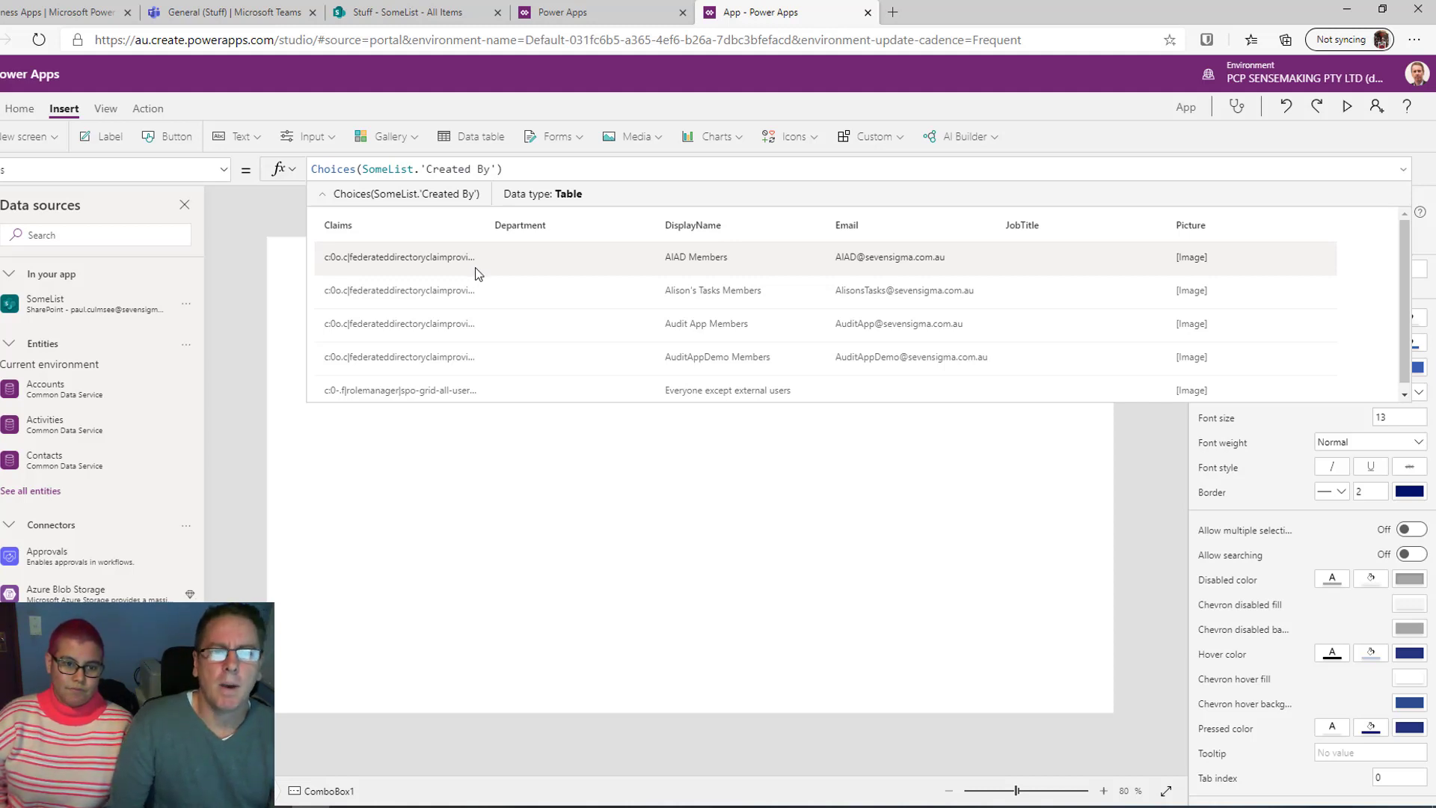
click(641, 515)
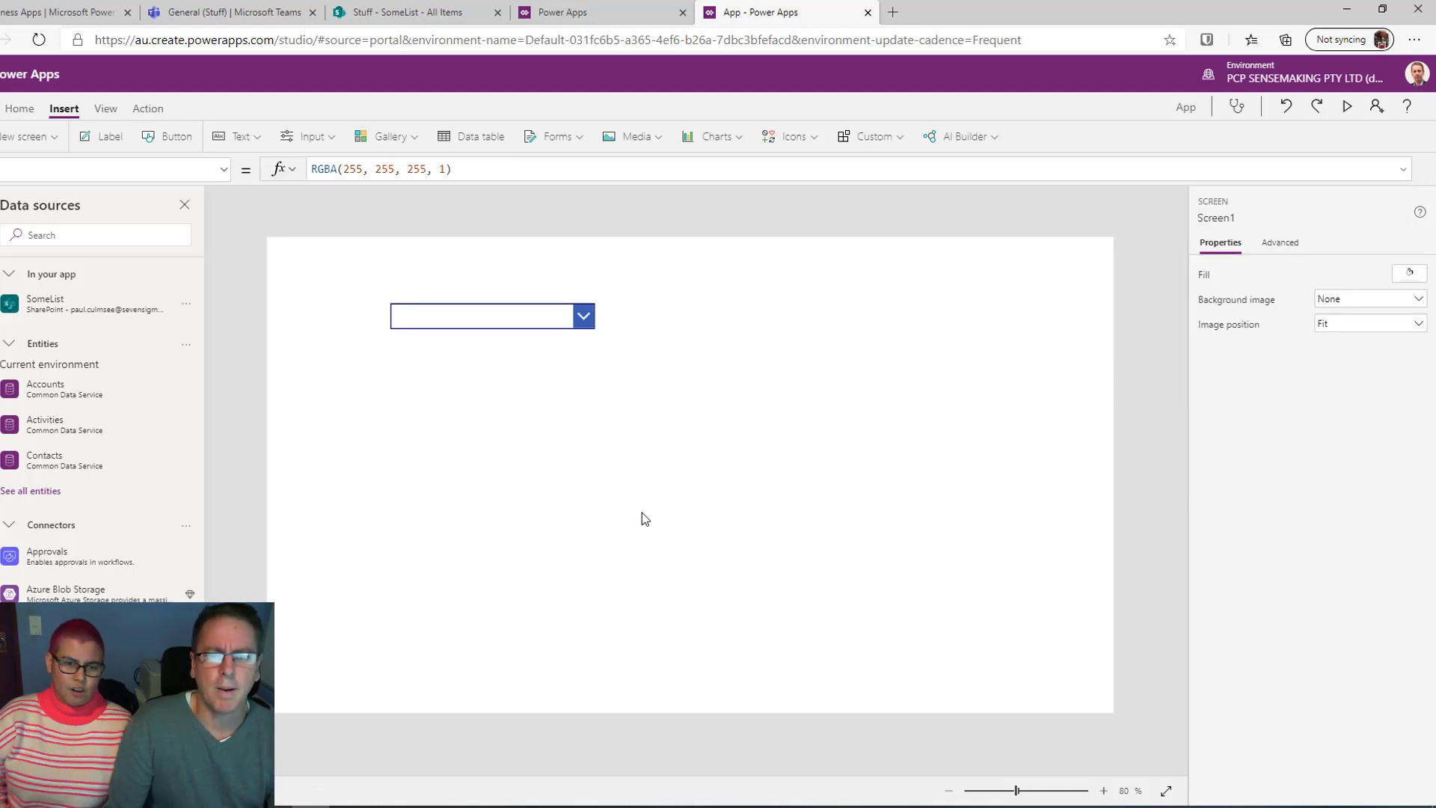
Set the combo box's field layout to Double with DisplayName as the primary text
click(543, 320)
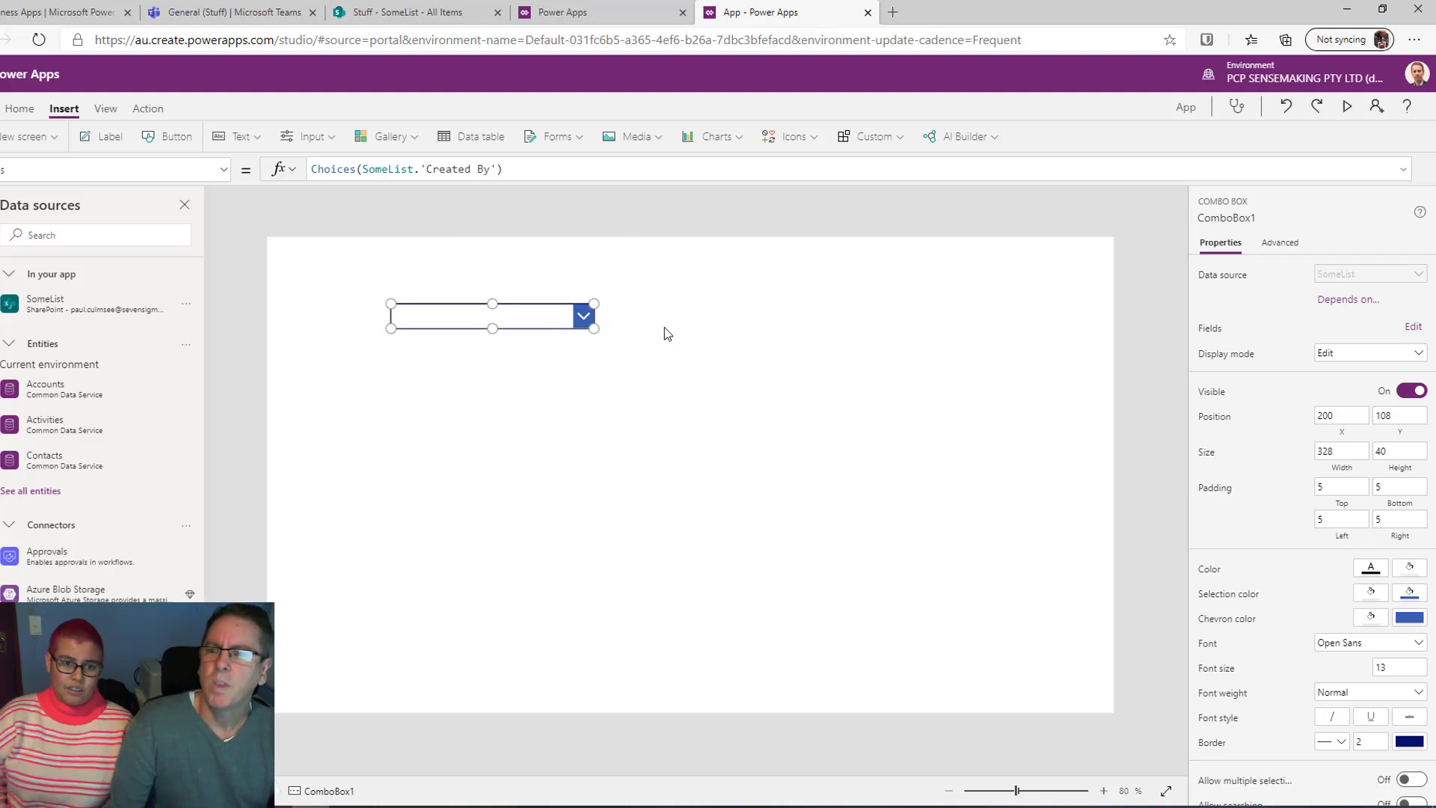
click(1413, 329)
click(1053, 269)
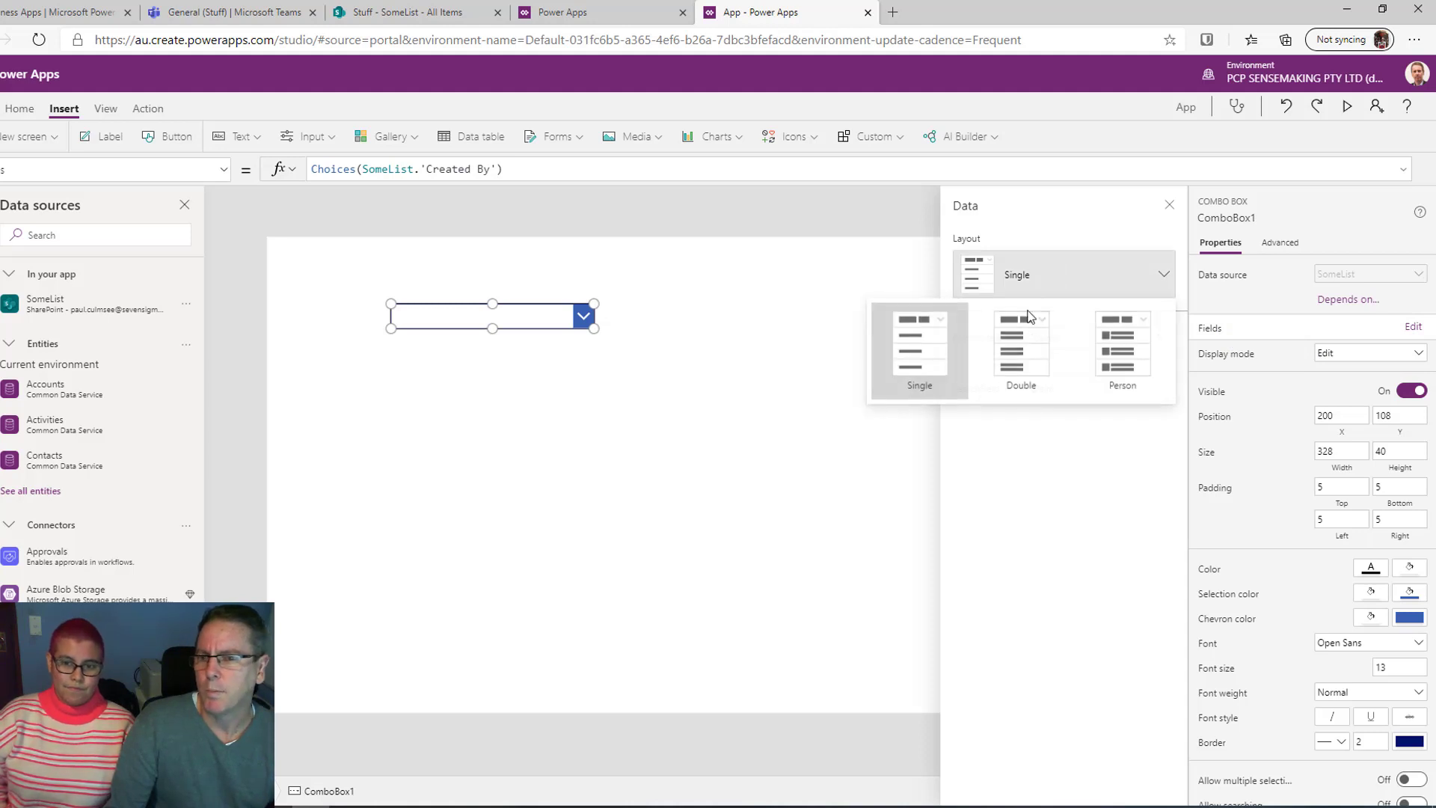
click(1024, 338)
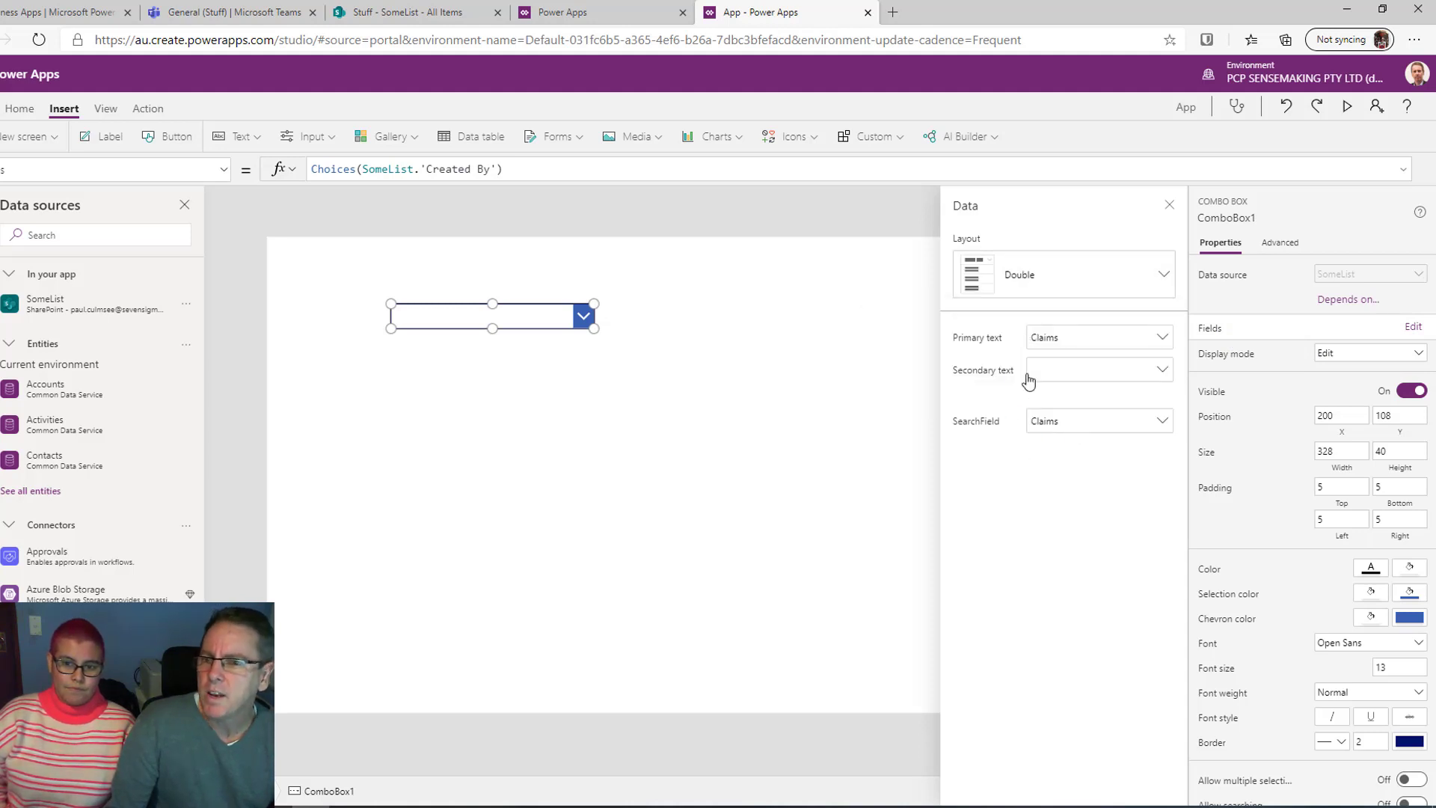
click(1063, 341)
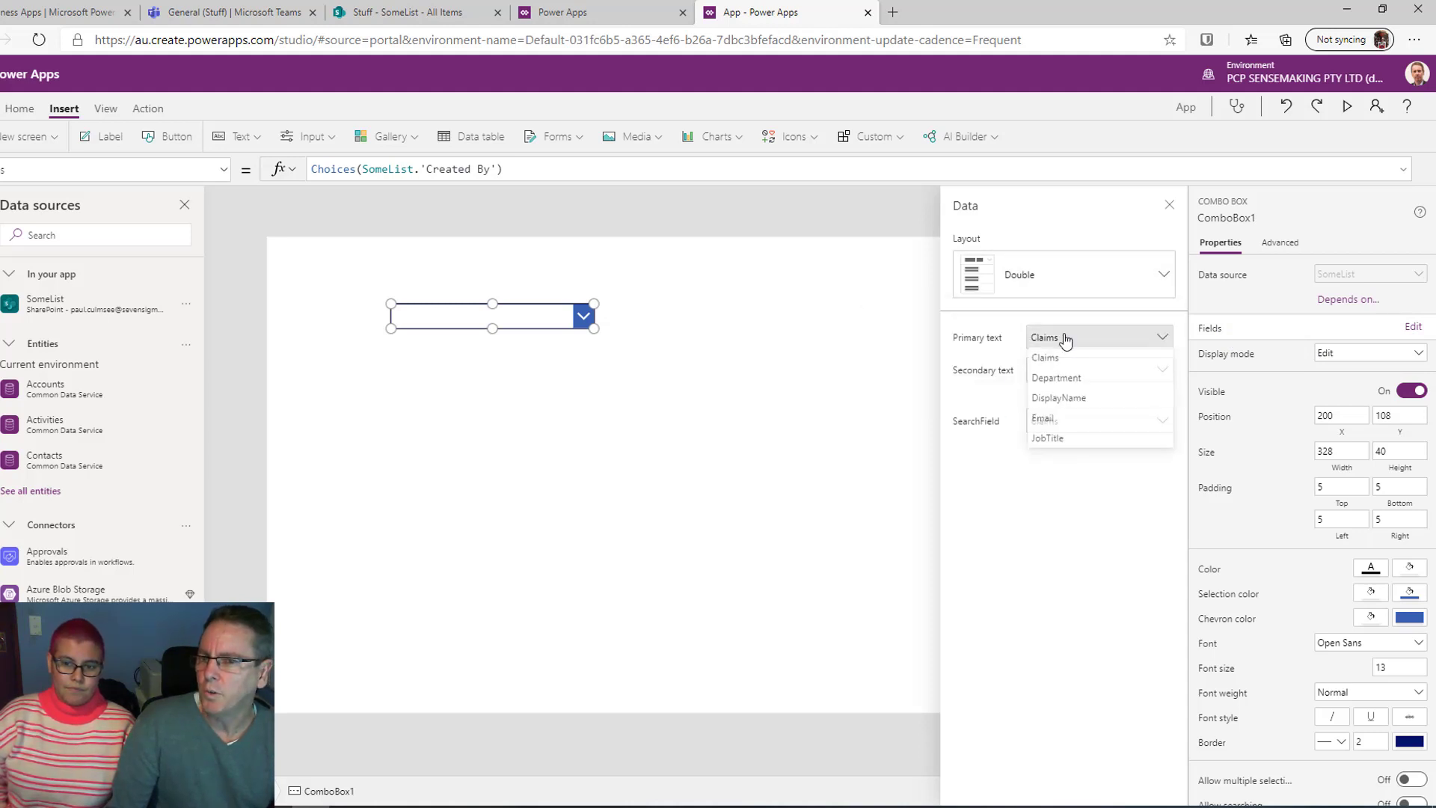
click(1058, 400)
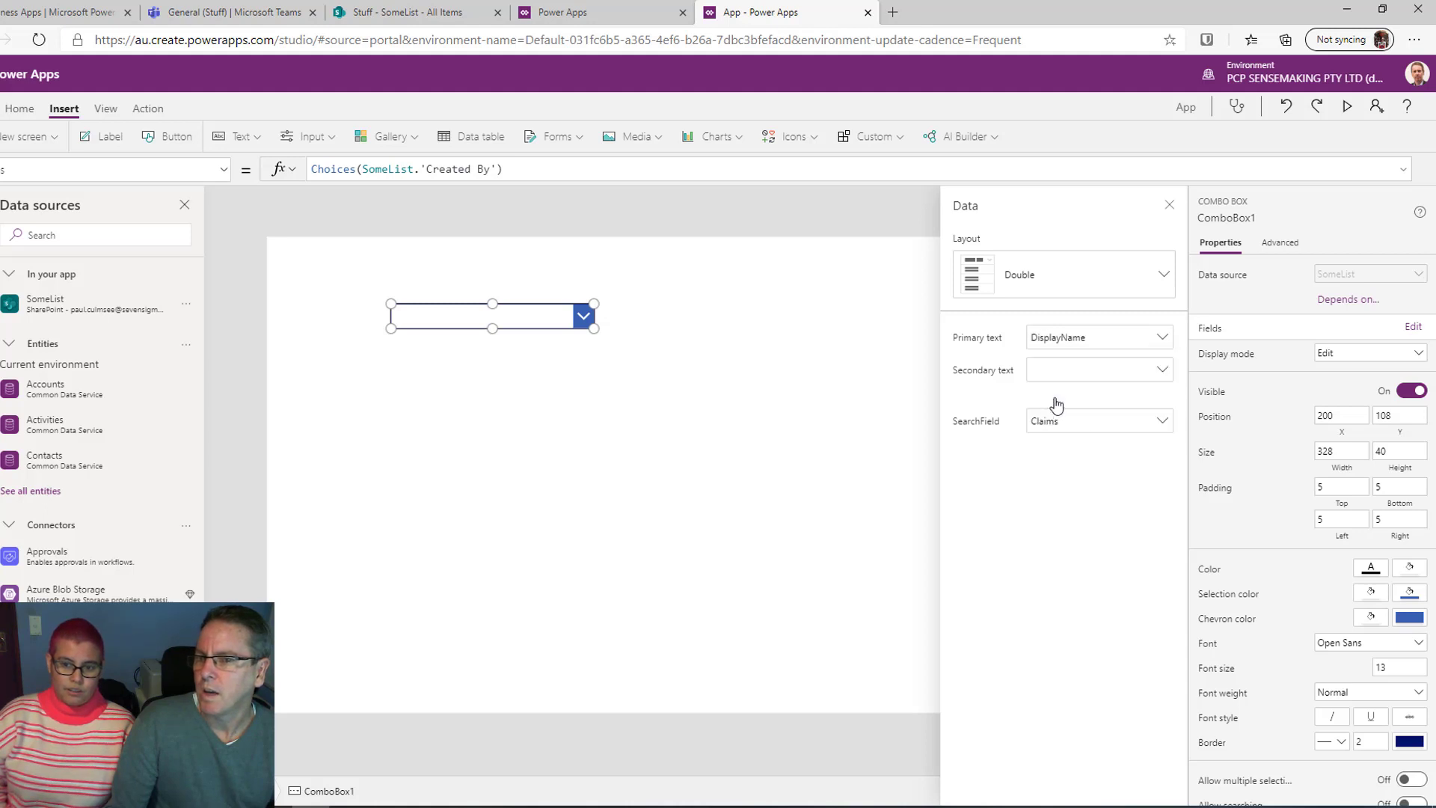
Set the combo box's secondary text to Email and its search field to Department
click(1129, 376)
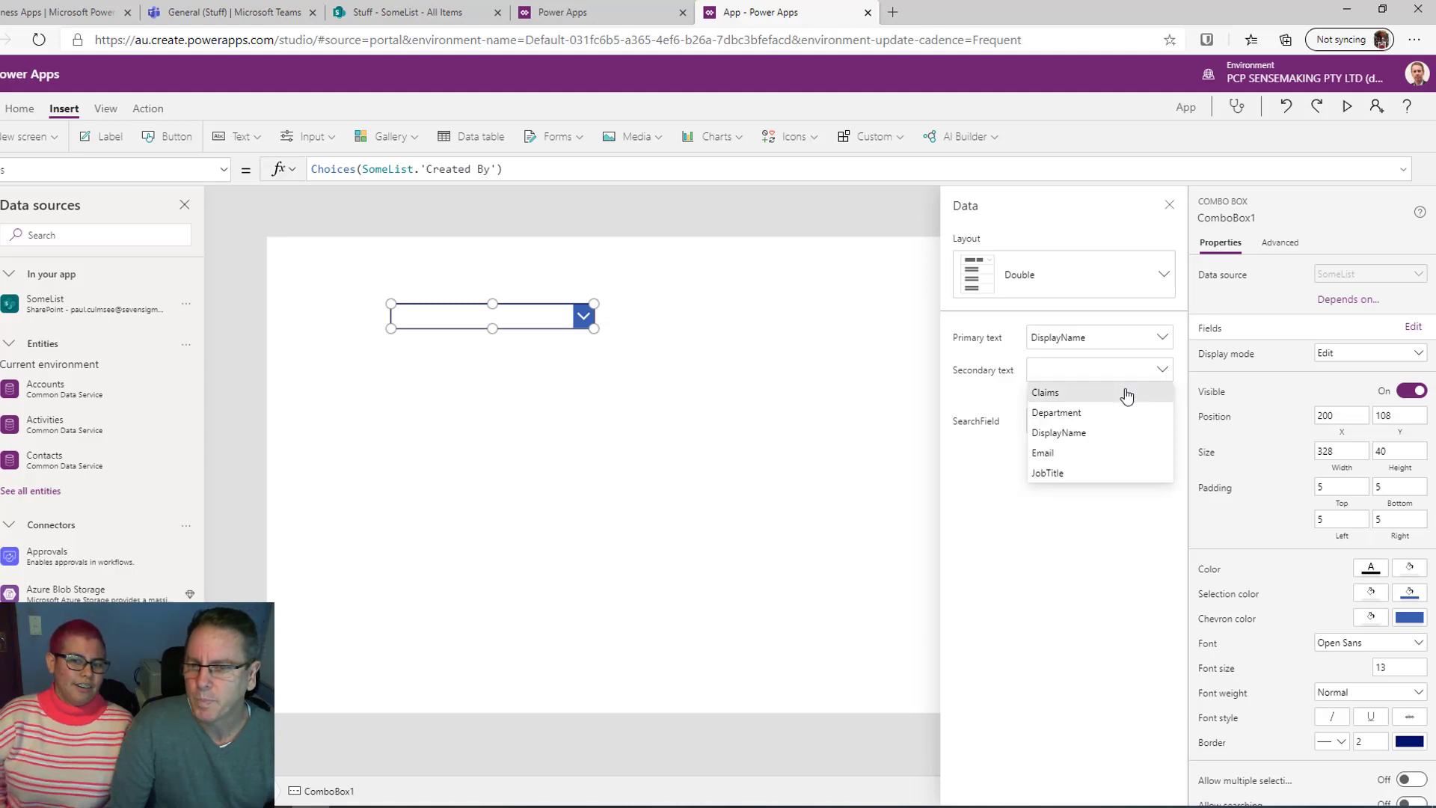
click(1051, 453)
click(1068, 426)
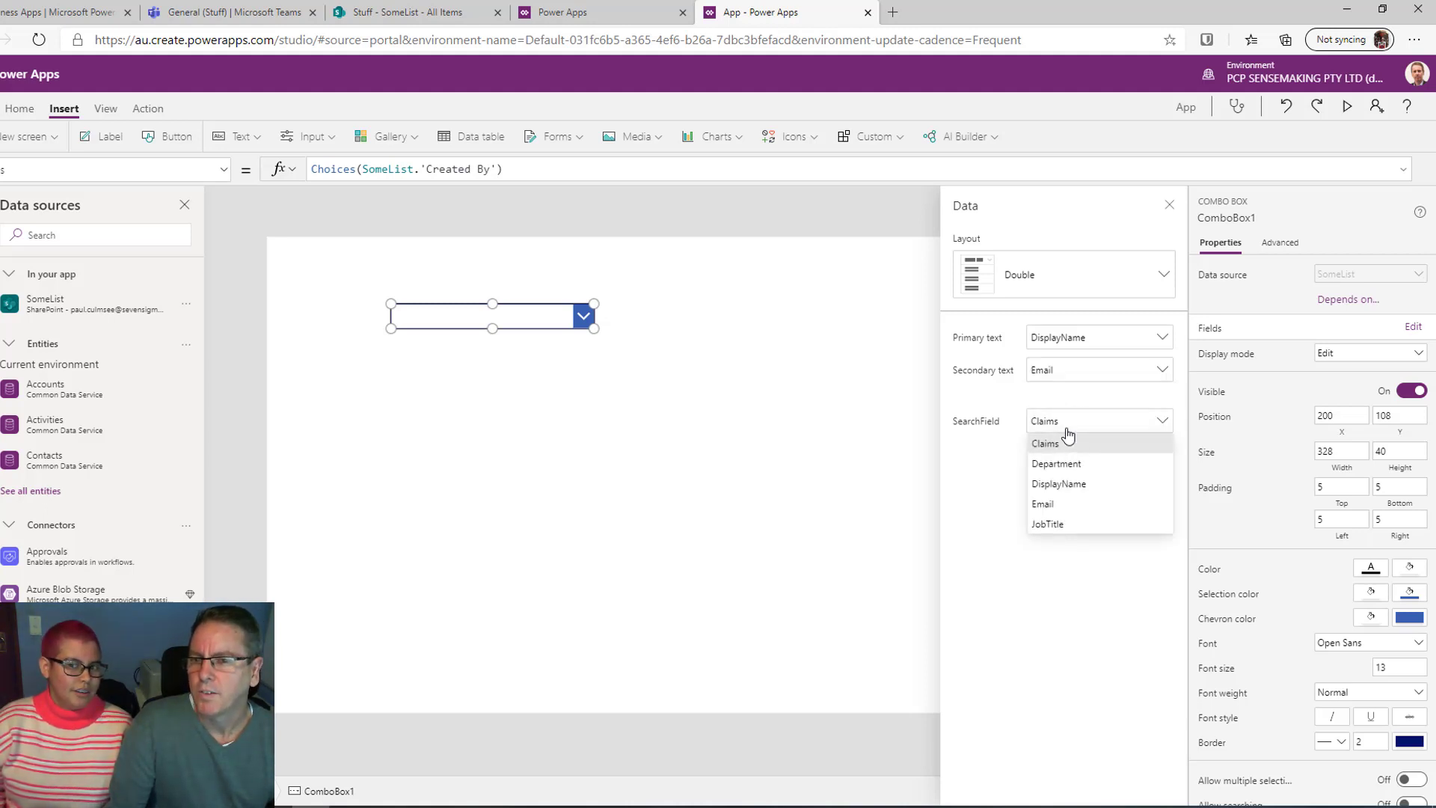
click(1062, 464)
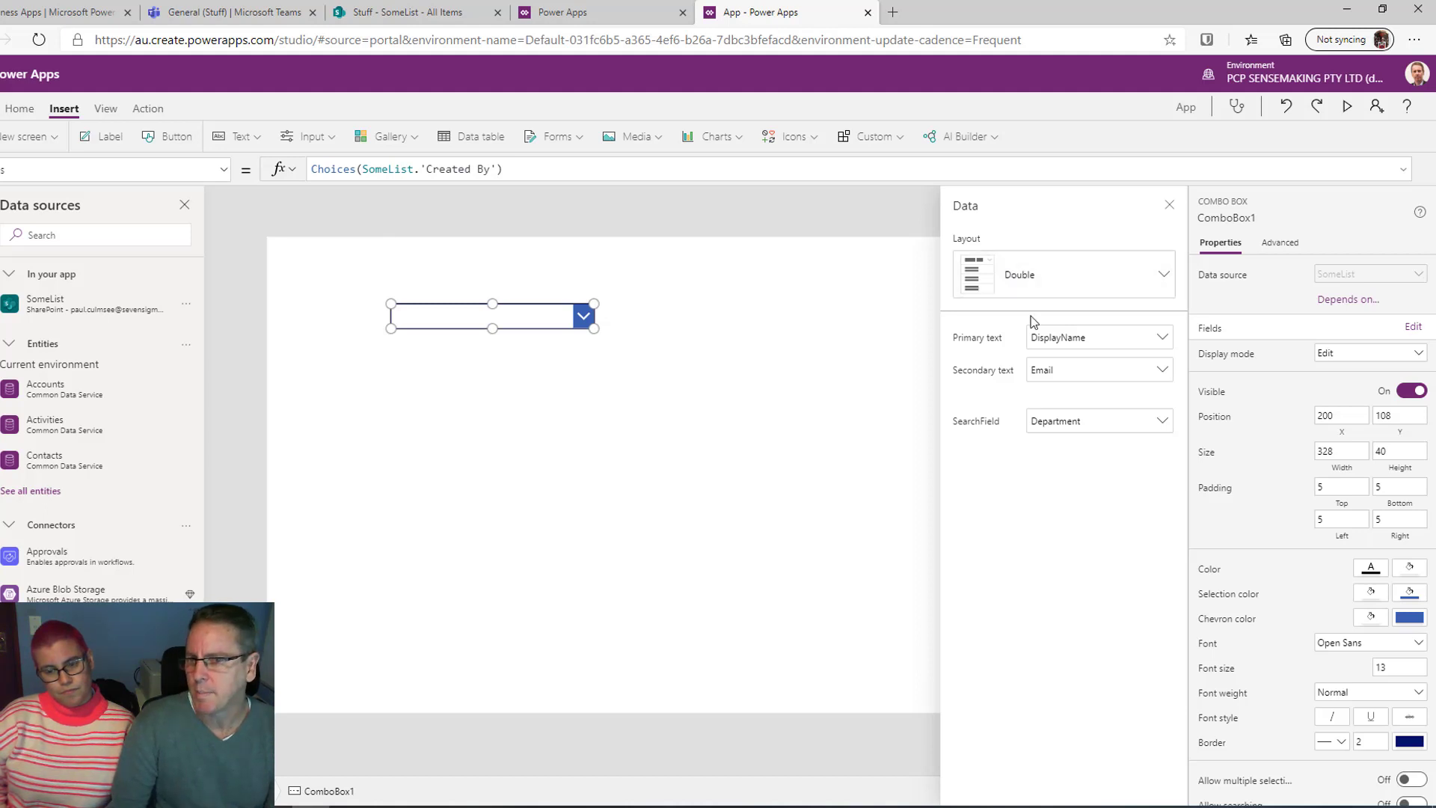
click(1039, 336)
click(1059, 421)
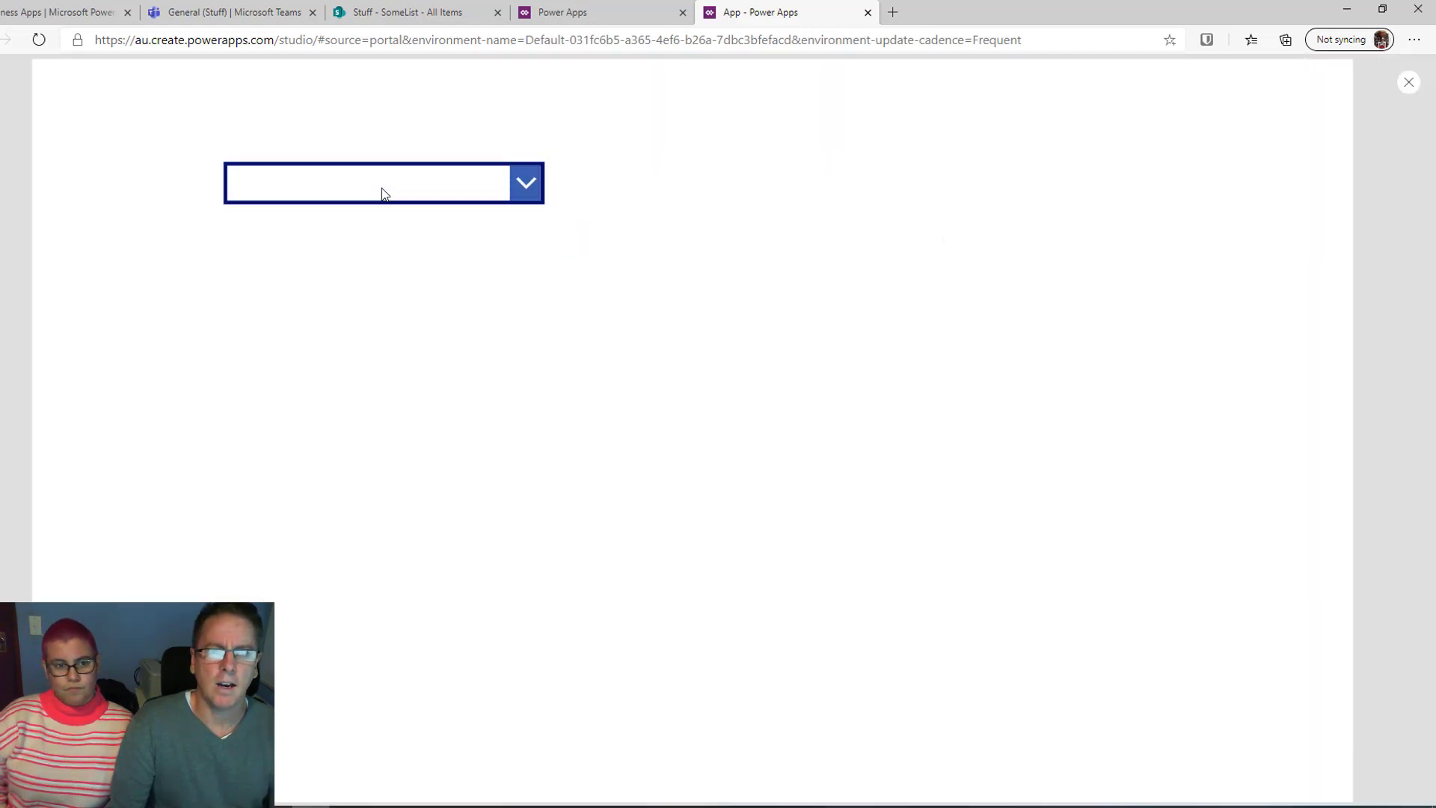
Check the combo box's two-line entries in the app preview and return to editing
click(383, 190)
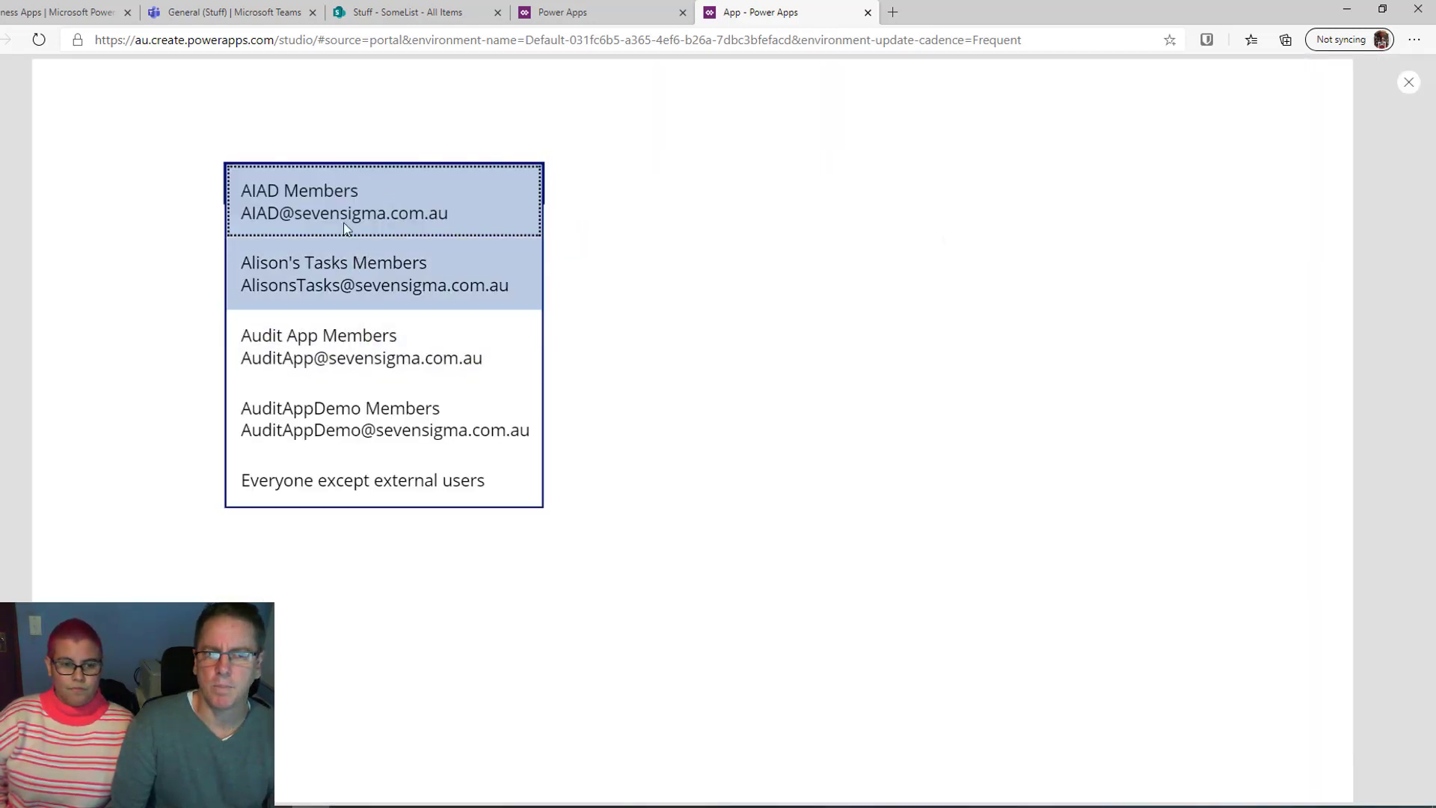
click(374, 134)
click(1409, 84)
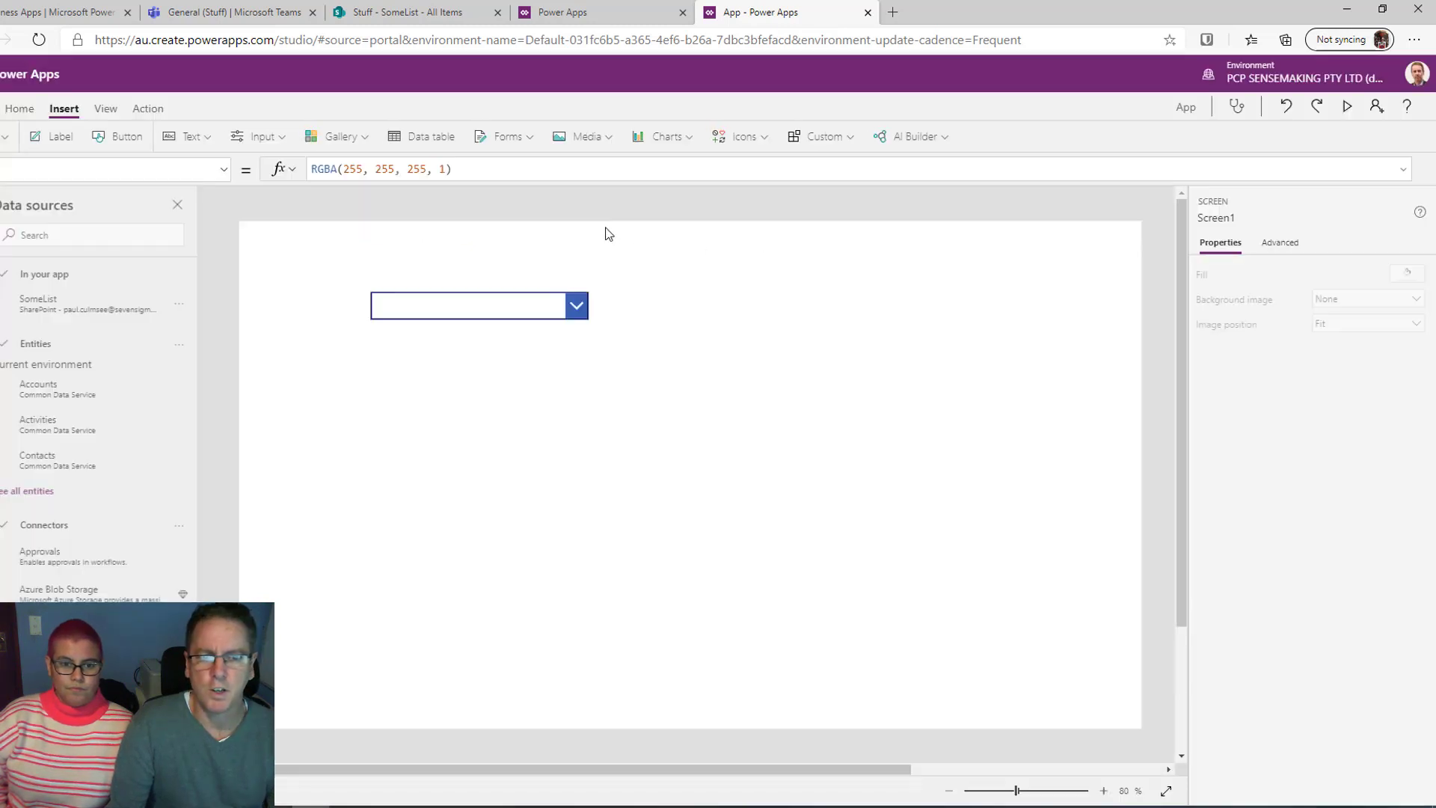
Turn on searching for the combo box
click(529, 320)
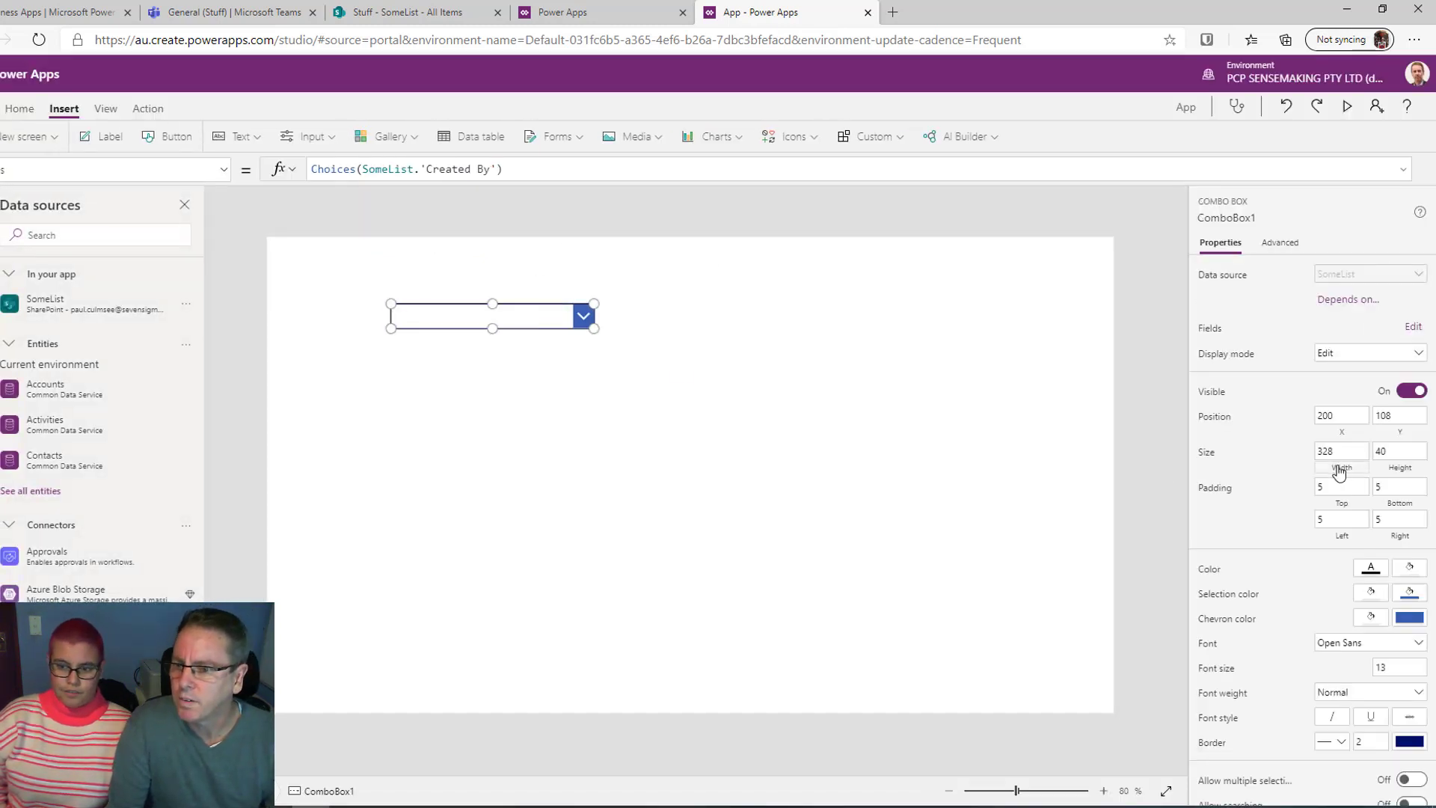
scroll(1305, 486, down, 3)
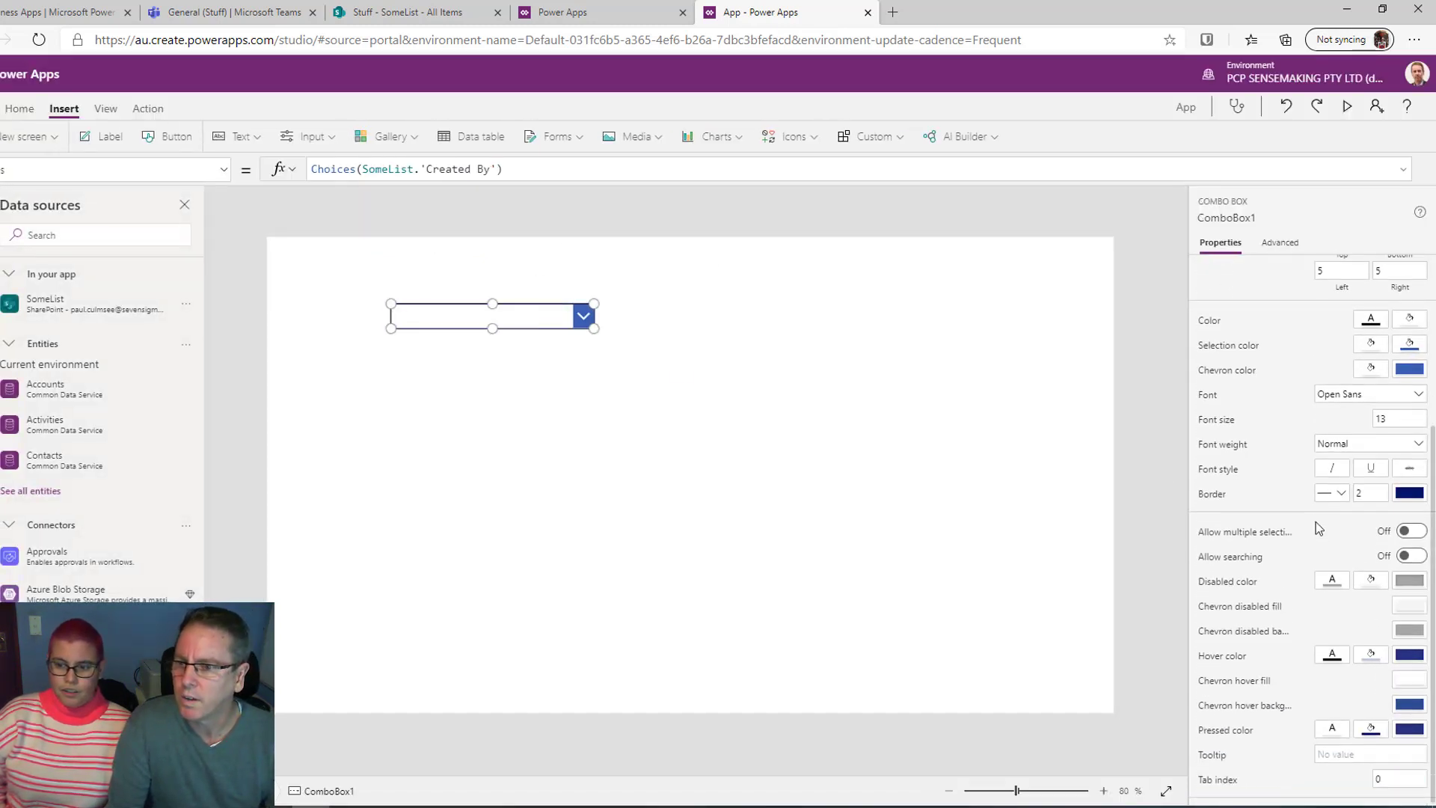
click(1410, 554)
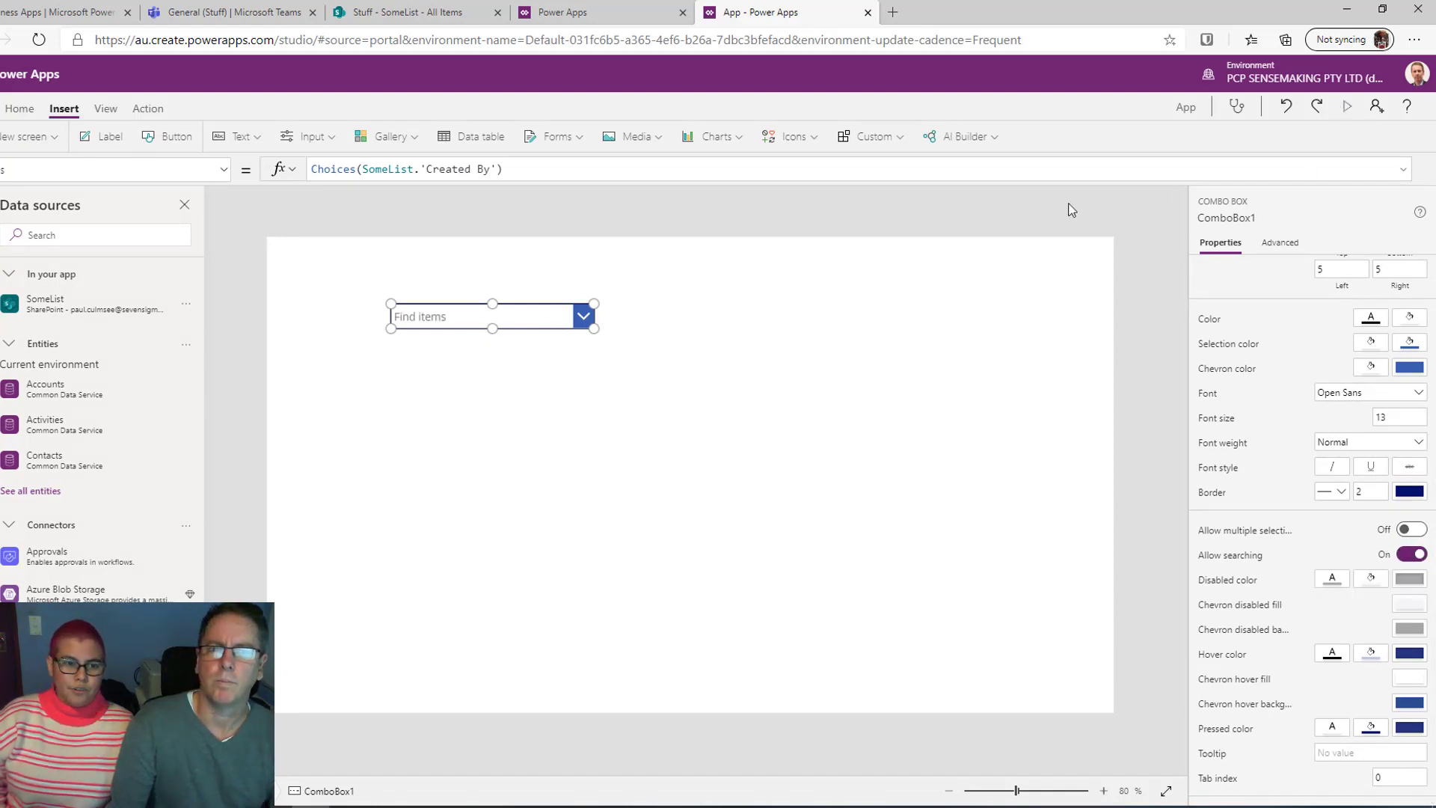
Preview the app, search the combo box by a person's surname, and return to editing
key(F5)
click(461, 180)
text(cu)
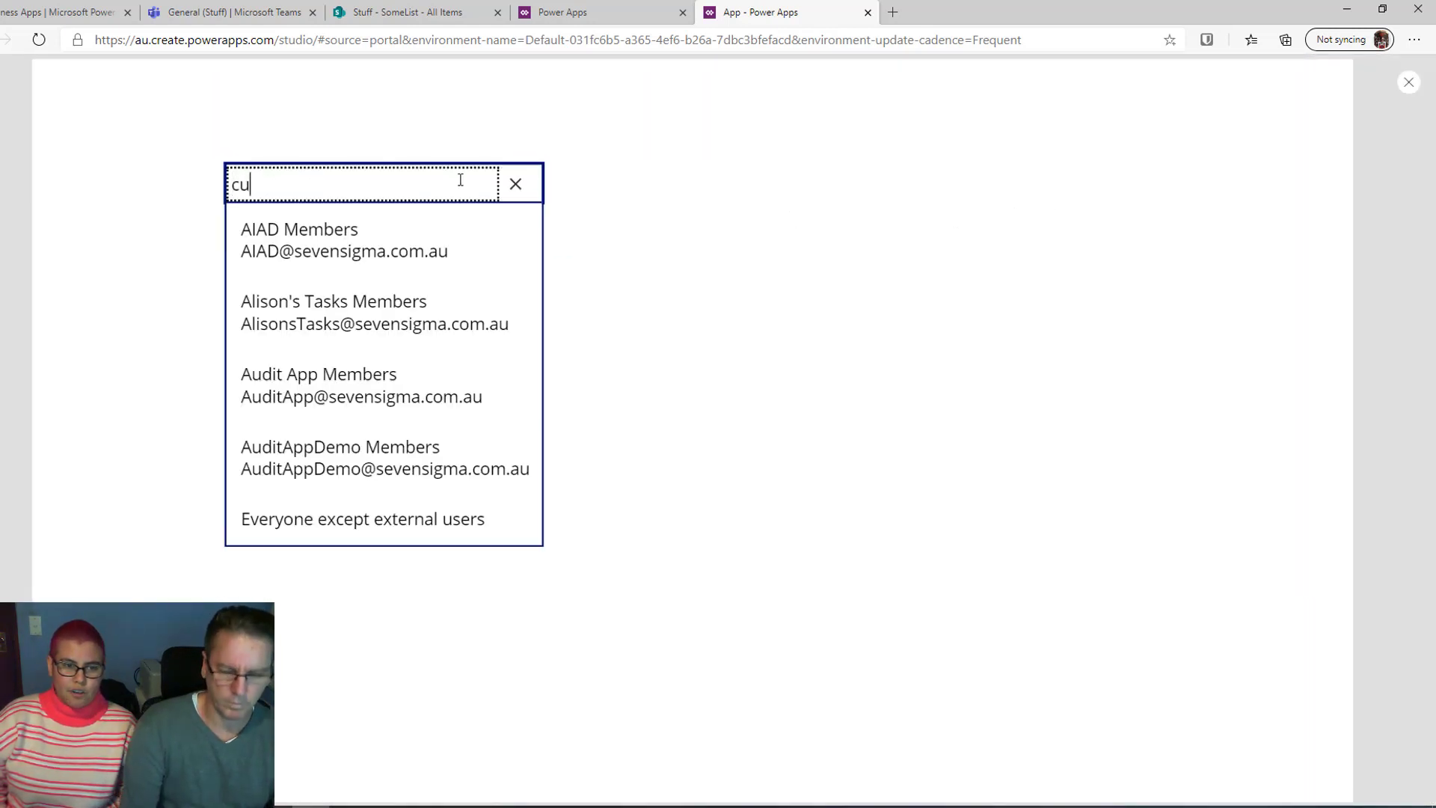
text(lmse)
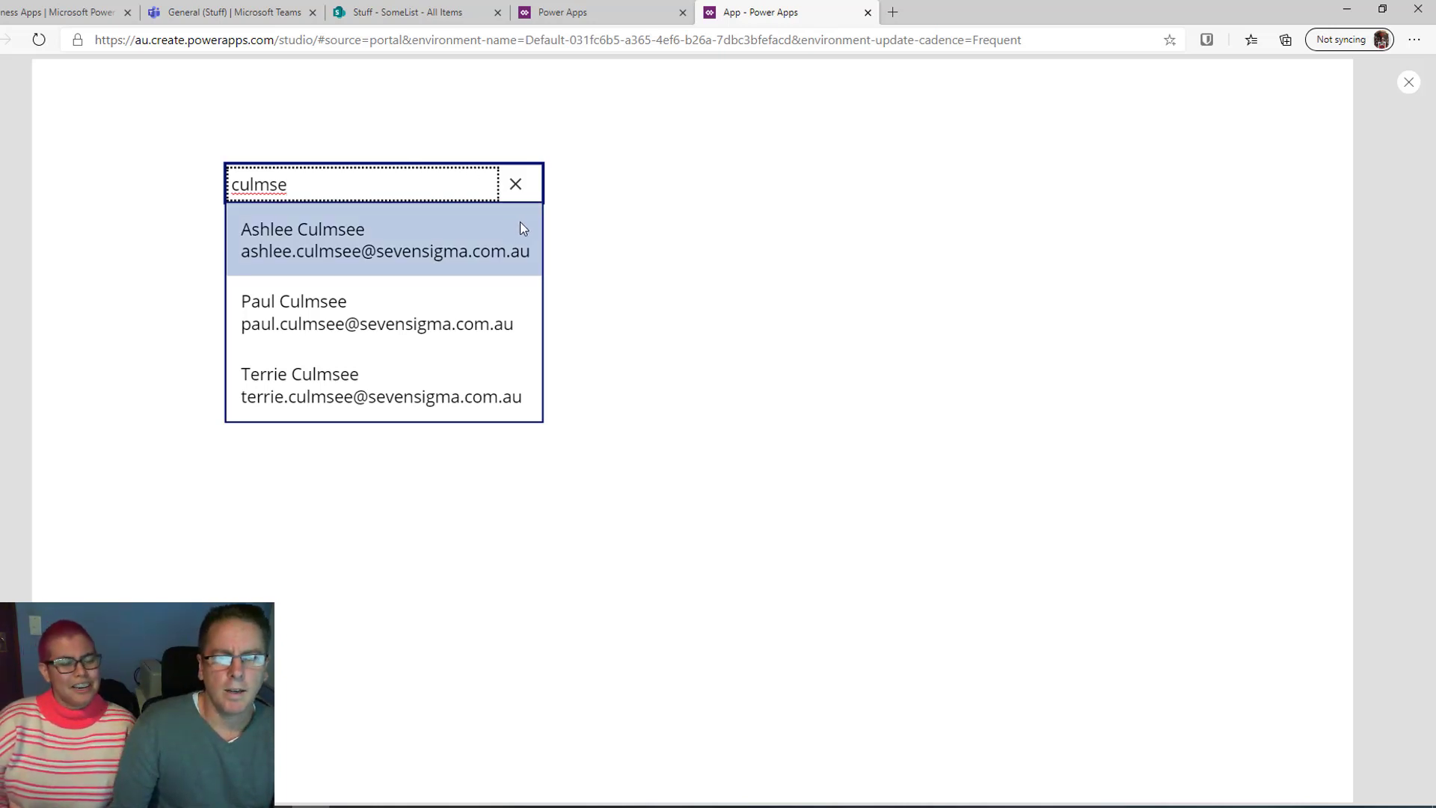
text(e)
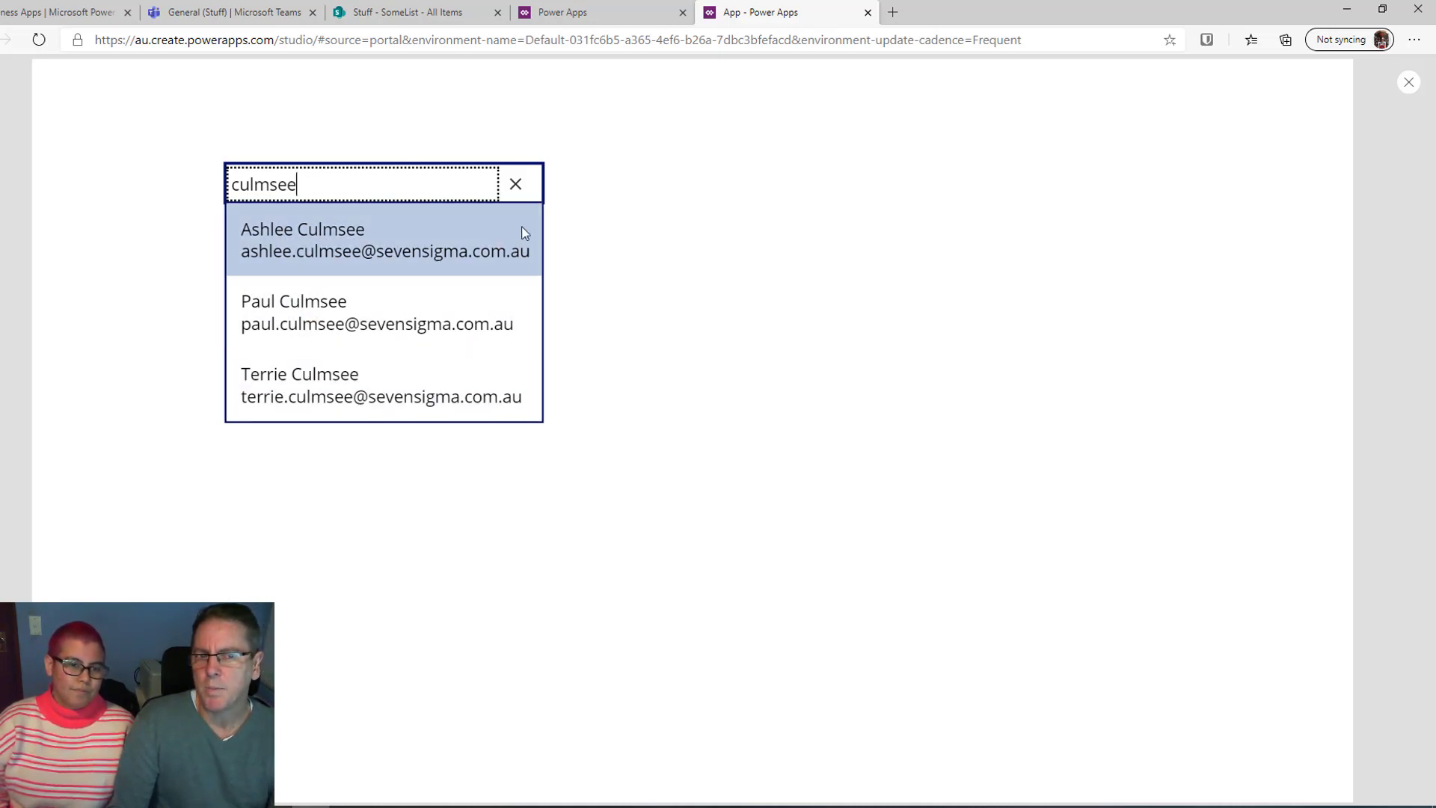
click(1397, 89)
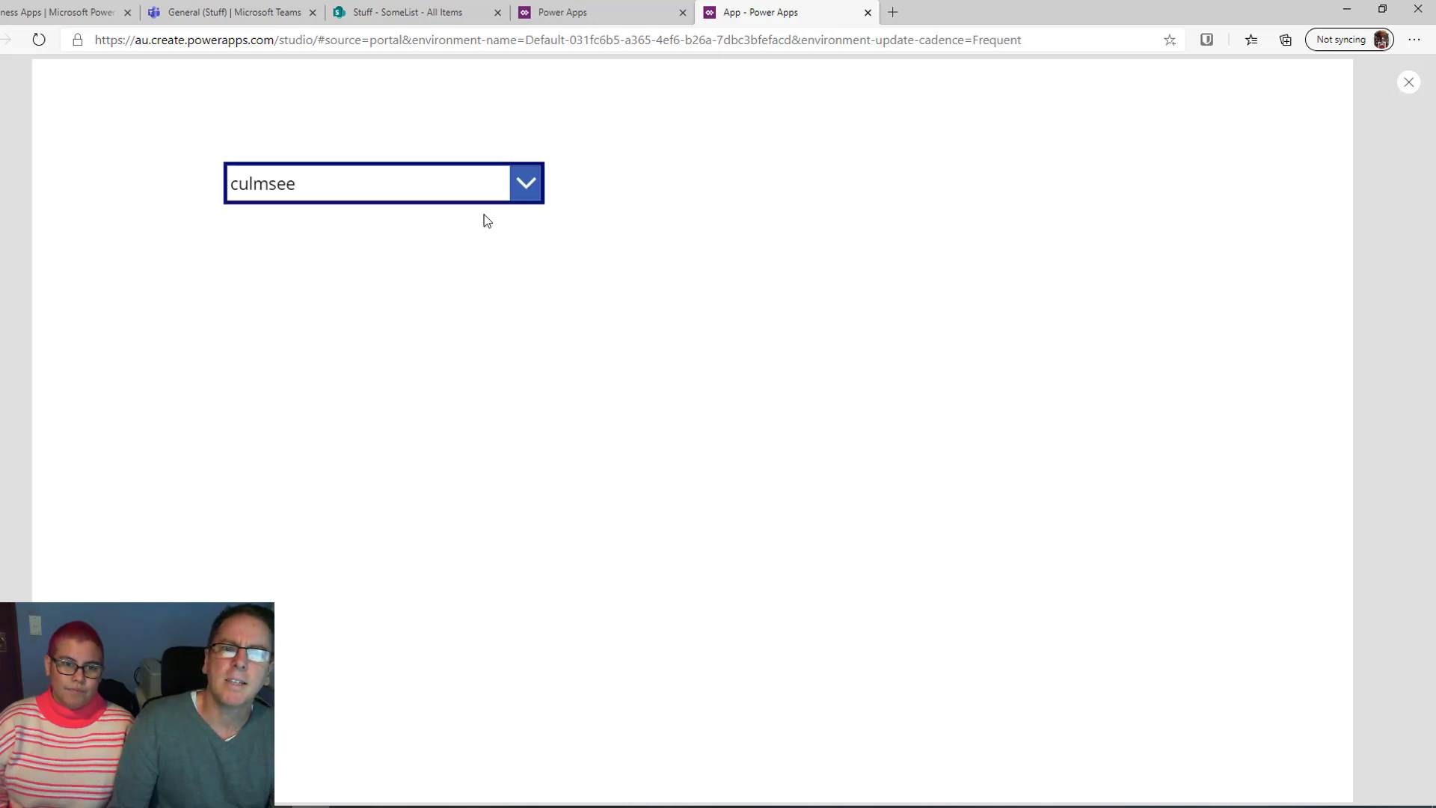
click(1409, 85)
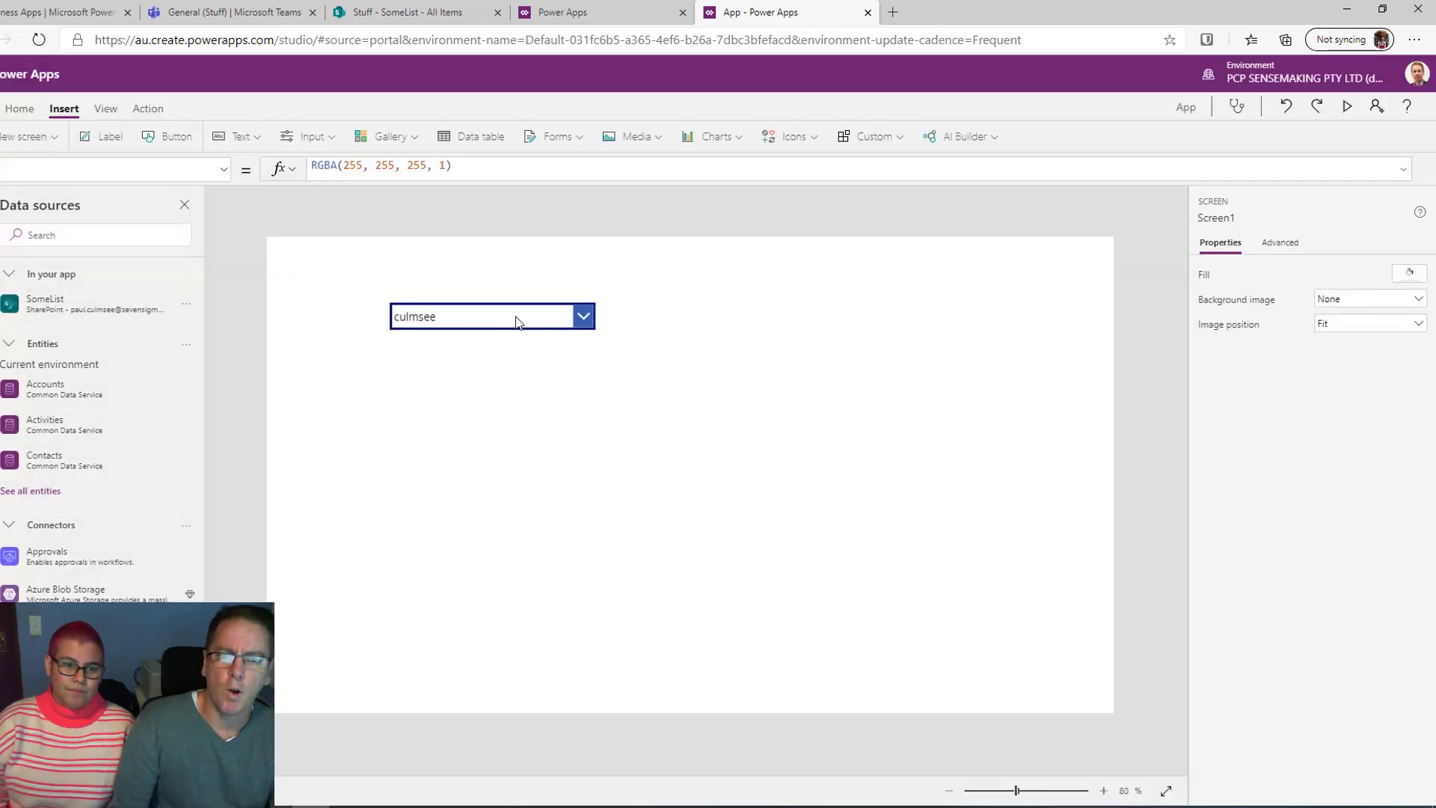
Enlarge the combo box on the canvas to about 643 wide and 46 high
click(482, 320)
drag(595, 330, 790, 334)
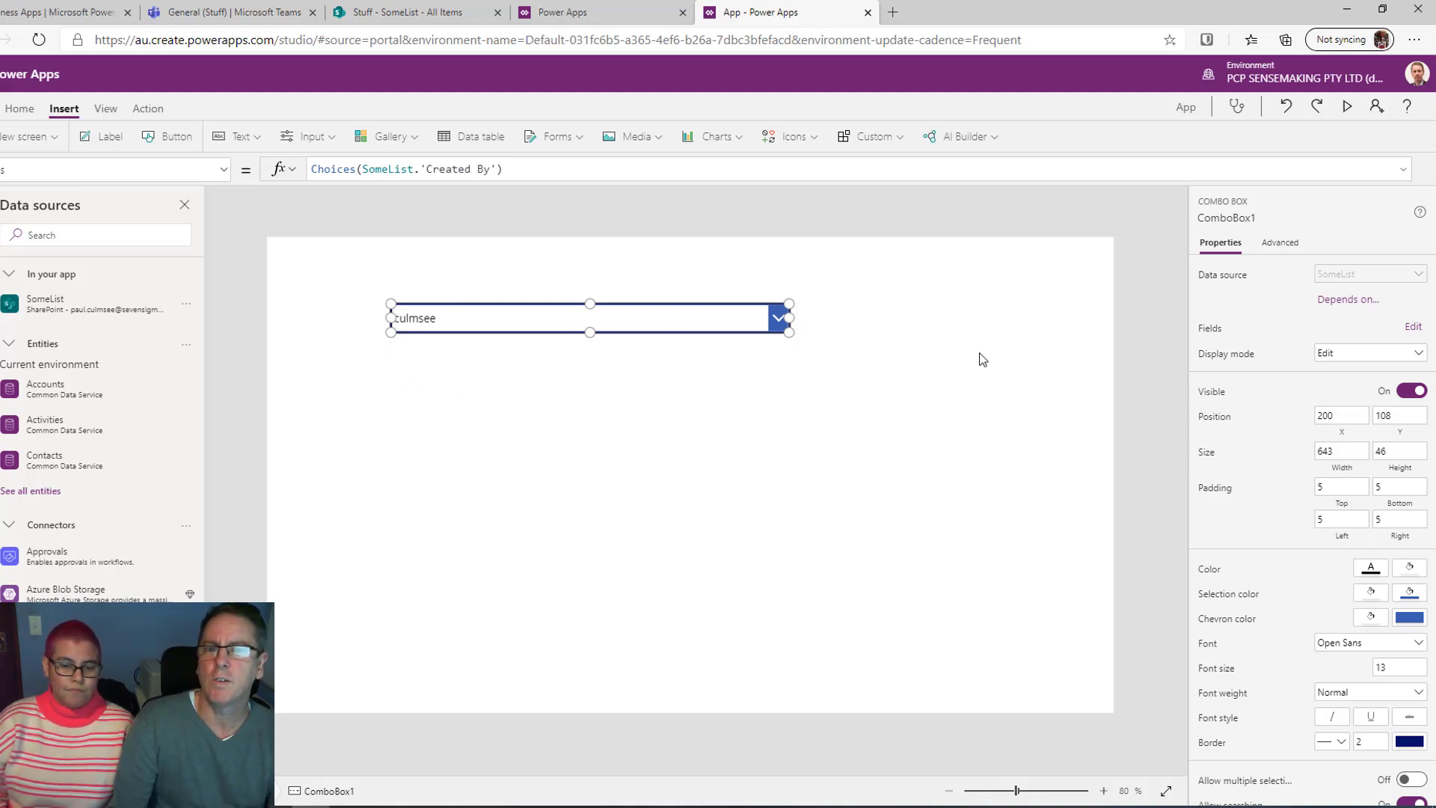
Wrap the combo box's Choices formula in AddColumns with the expression DisplayName & " (" & Email & ")"
click(579, 171)
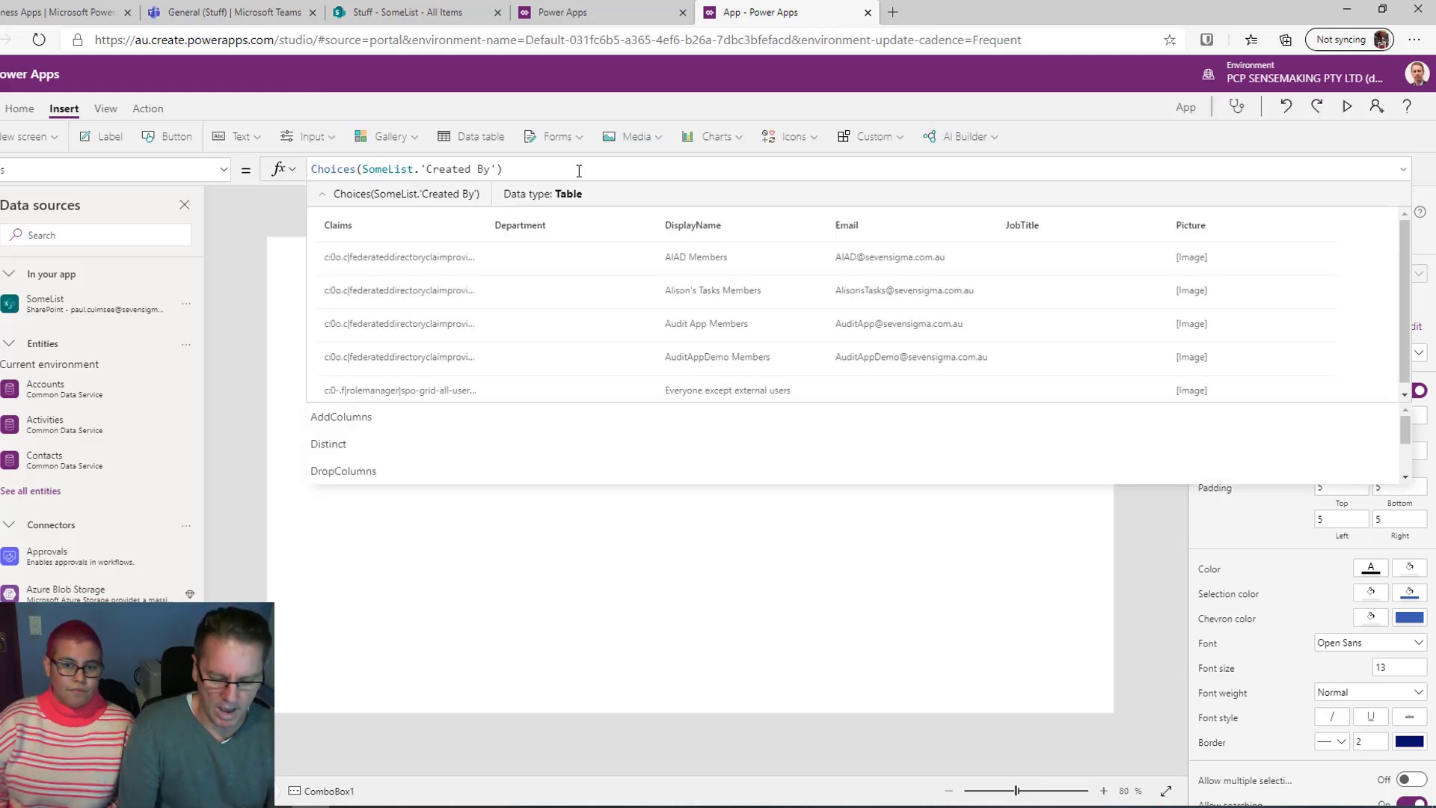
key(Home)
text(Addcolumn)
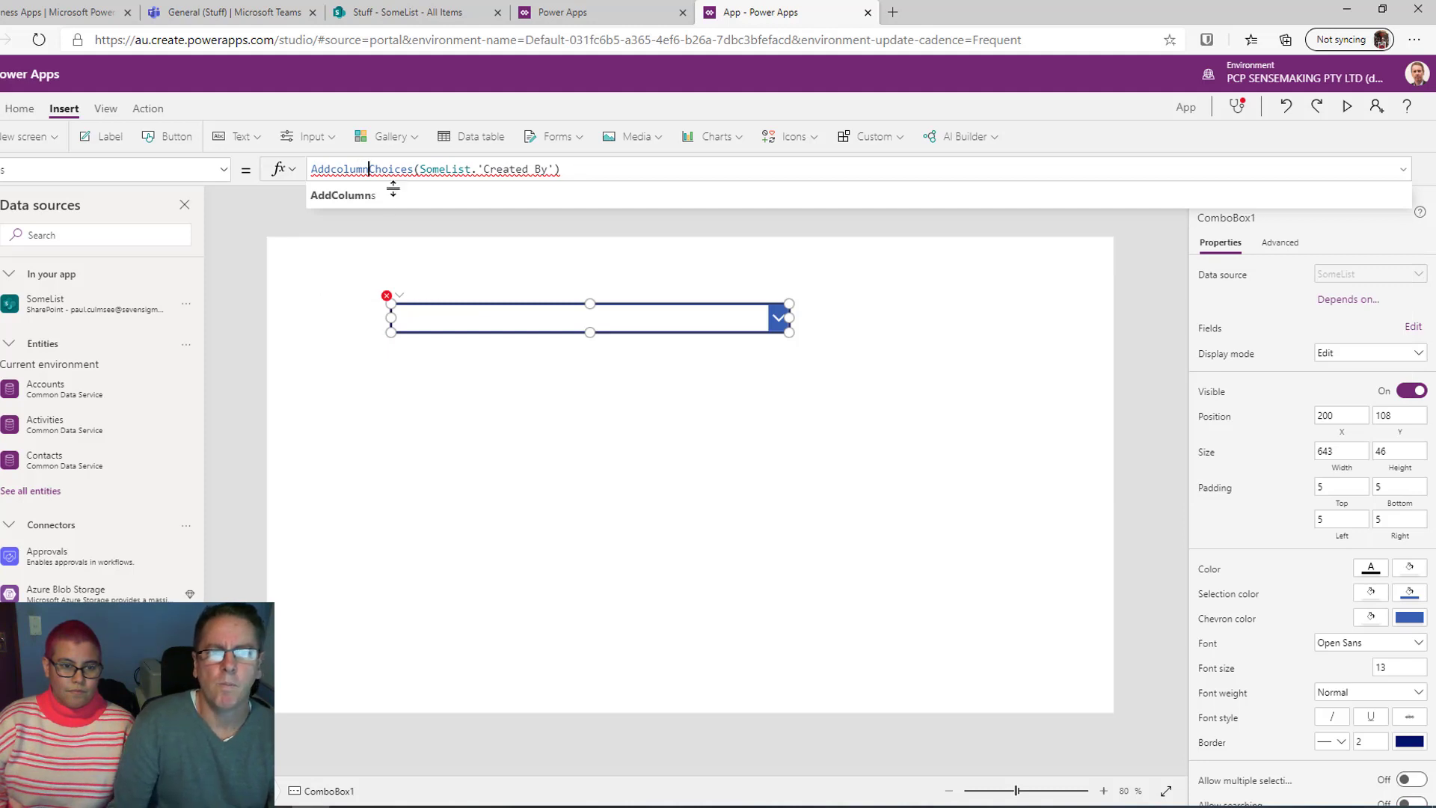
click(355, 196)
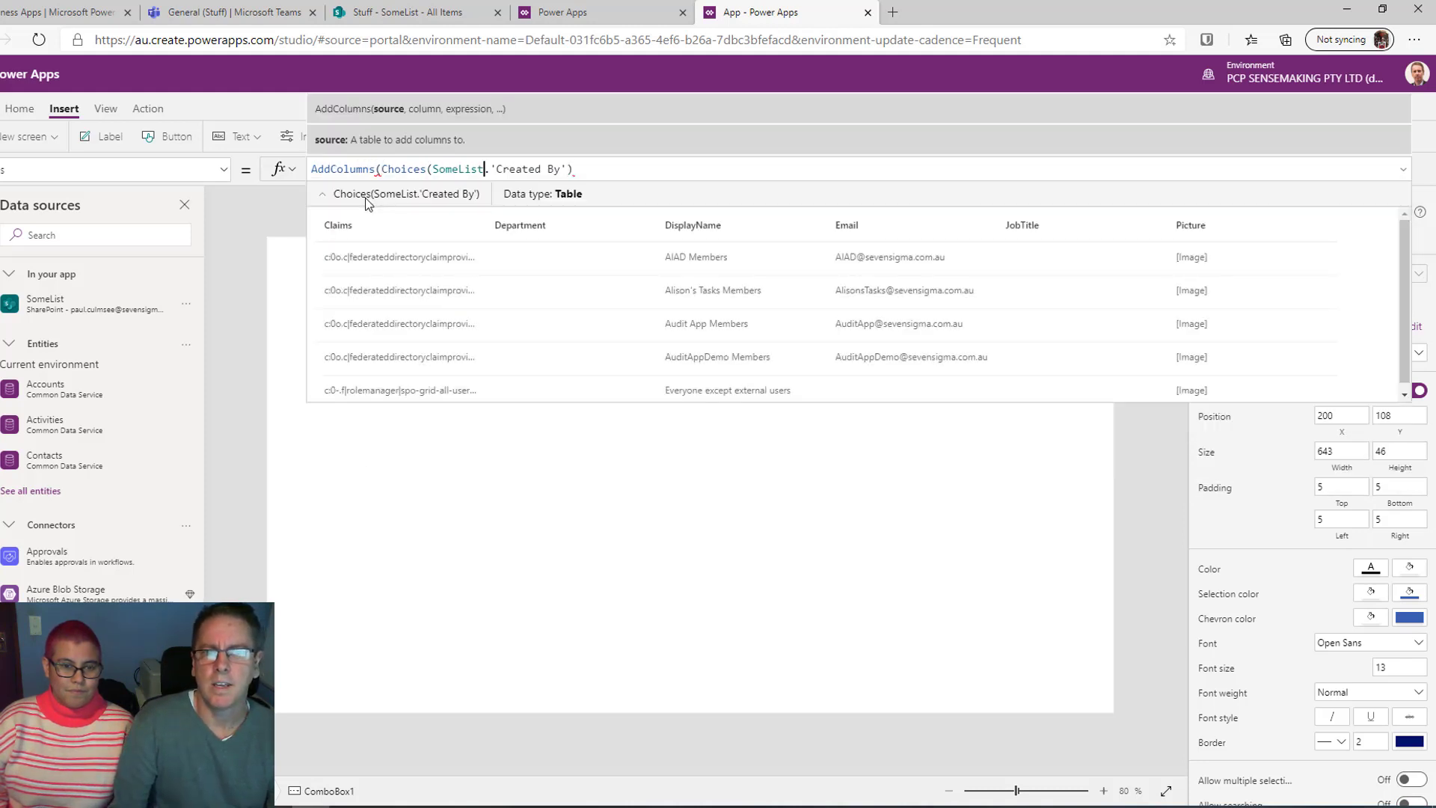
key(End)
text(,)
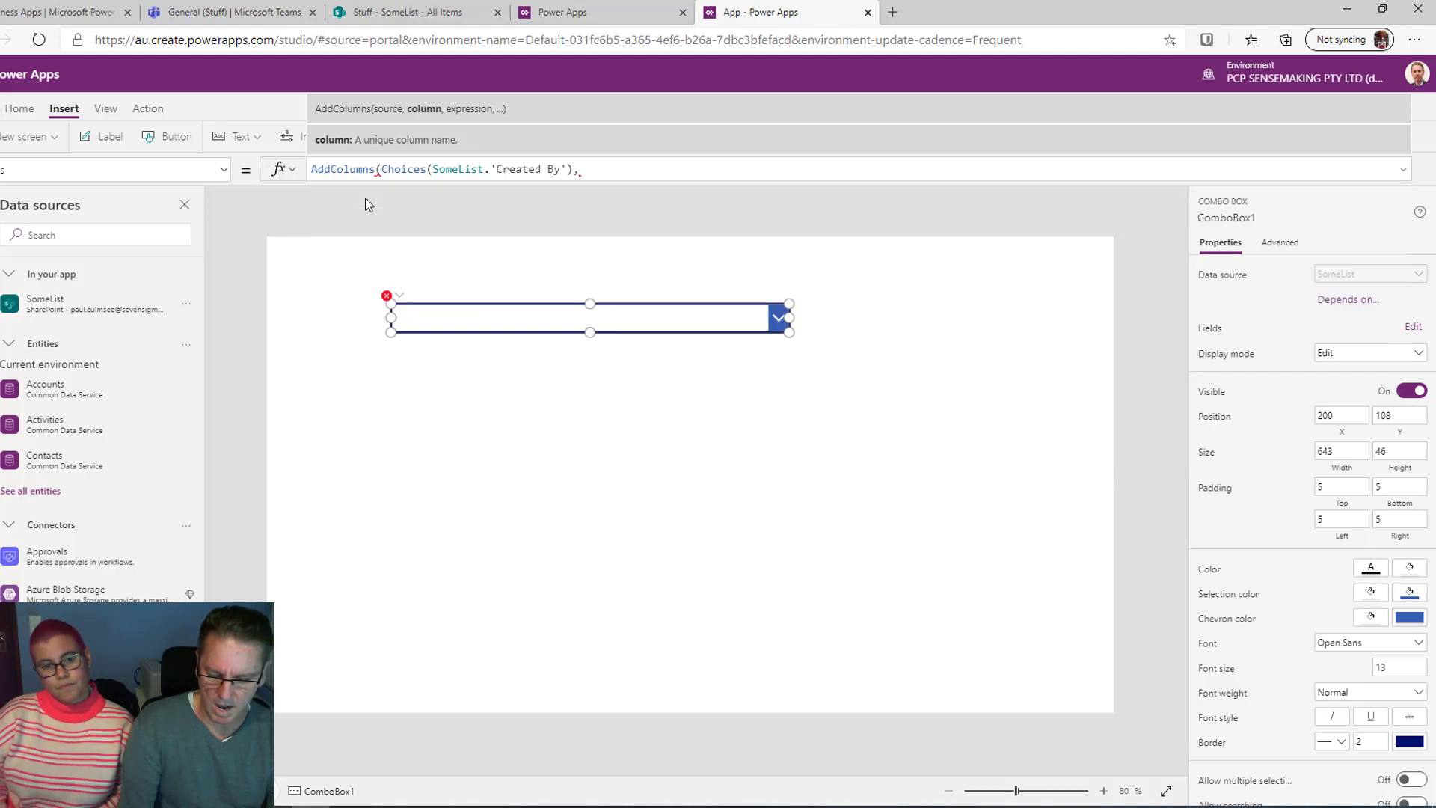
text(Dis)
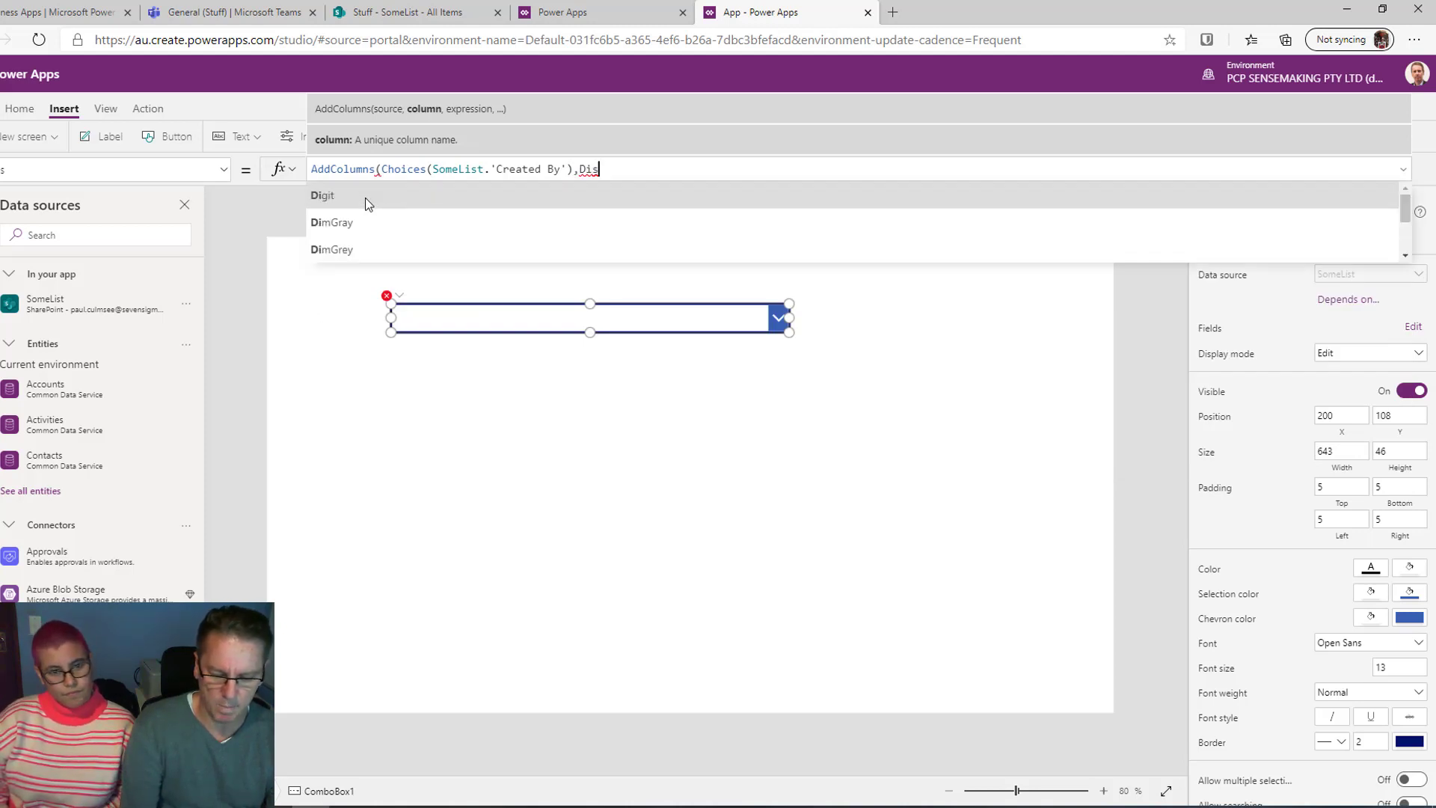
text(playName )
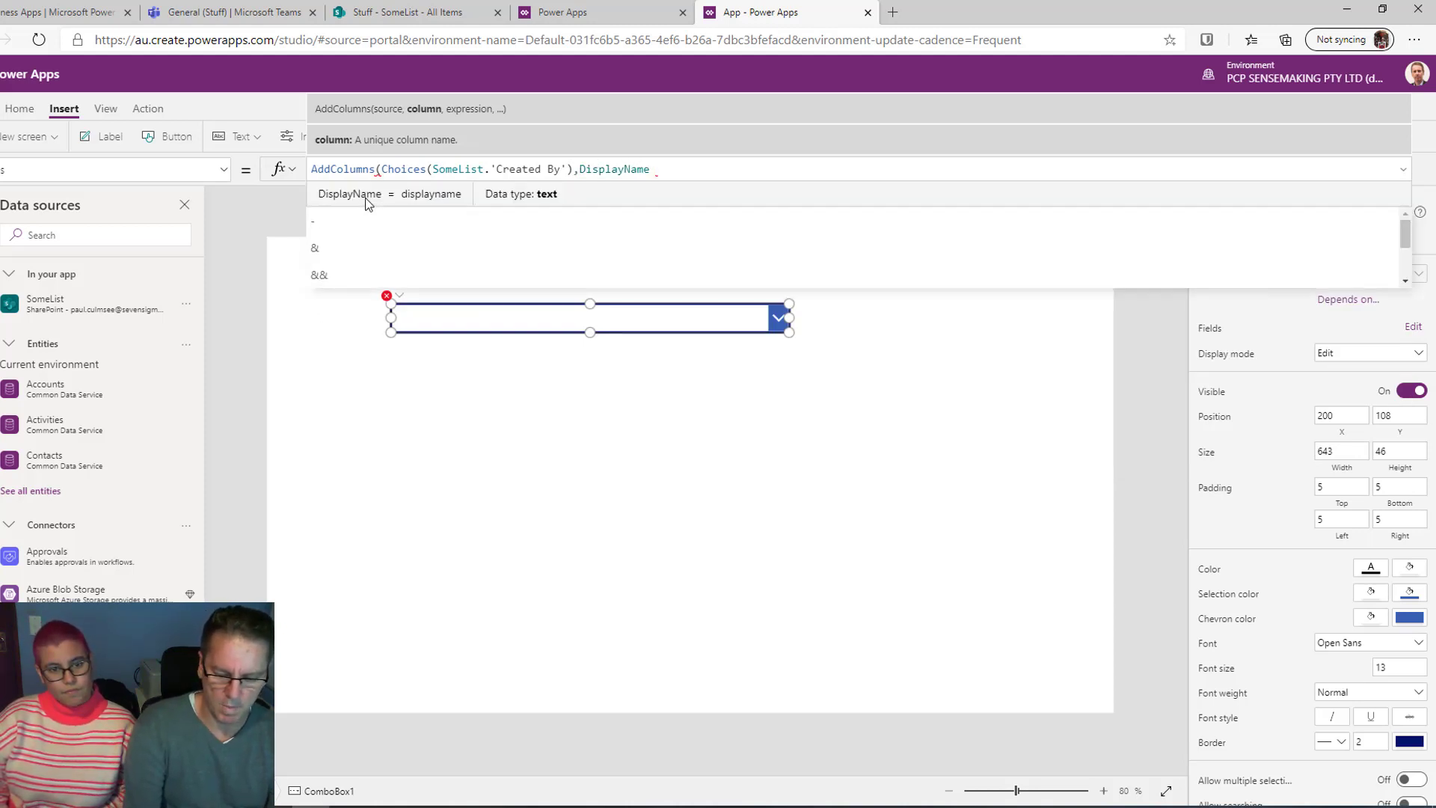
text(& "-)
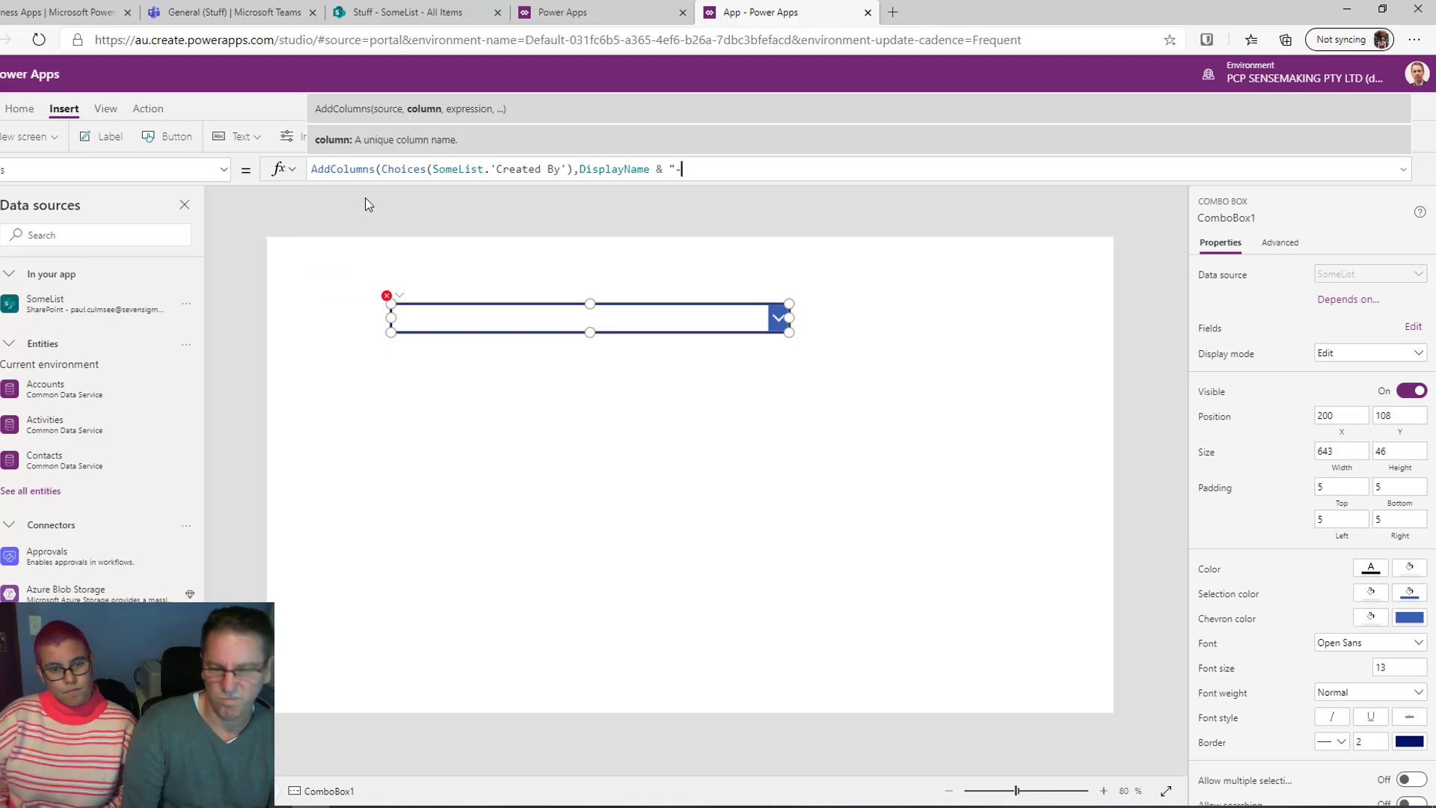
text(" ^&)
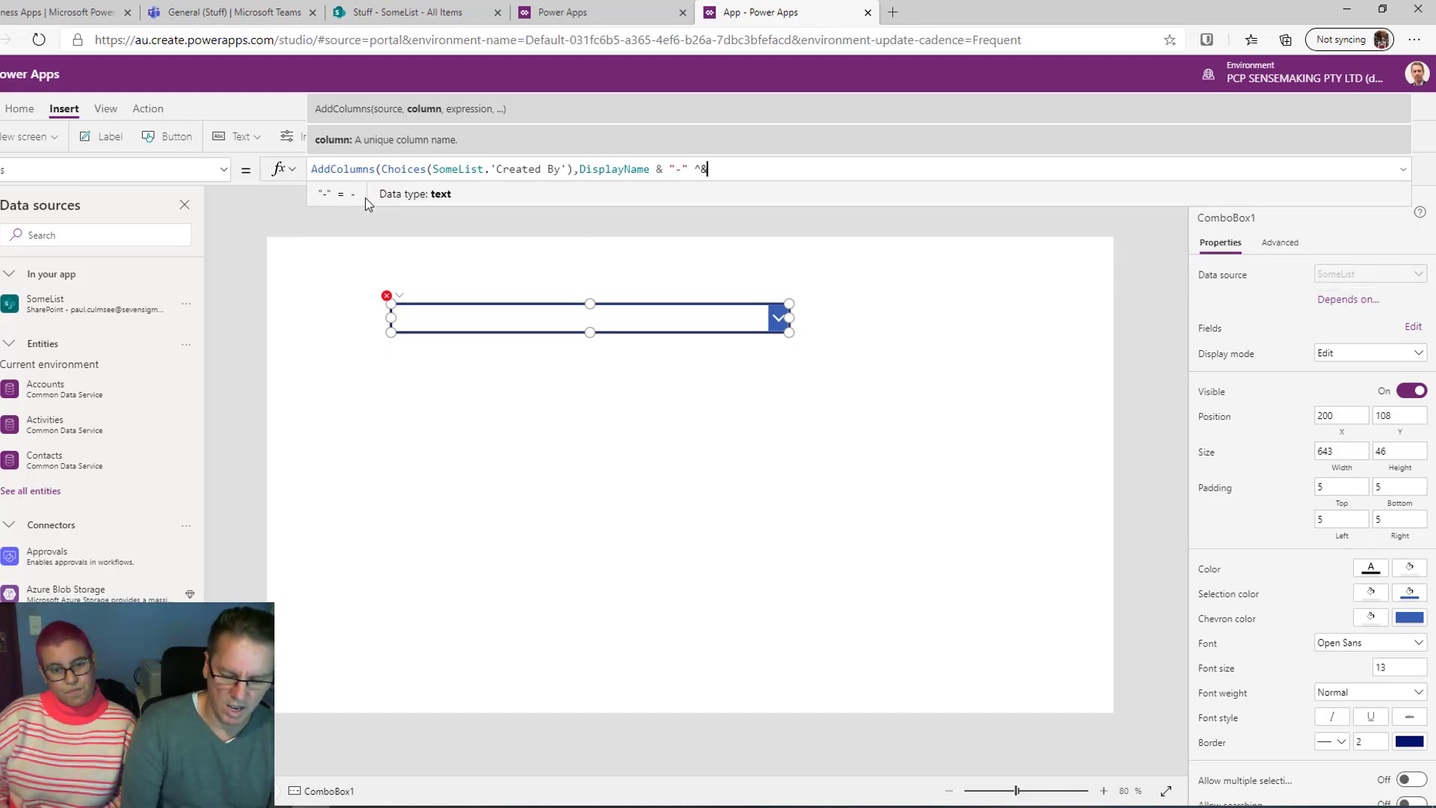
key(BackSpace)
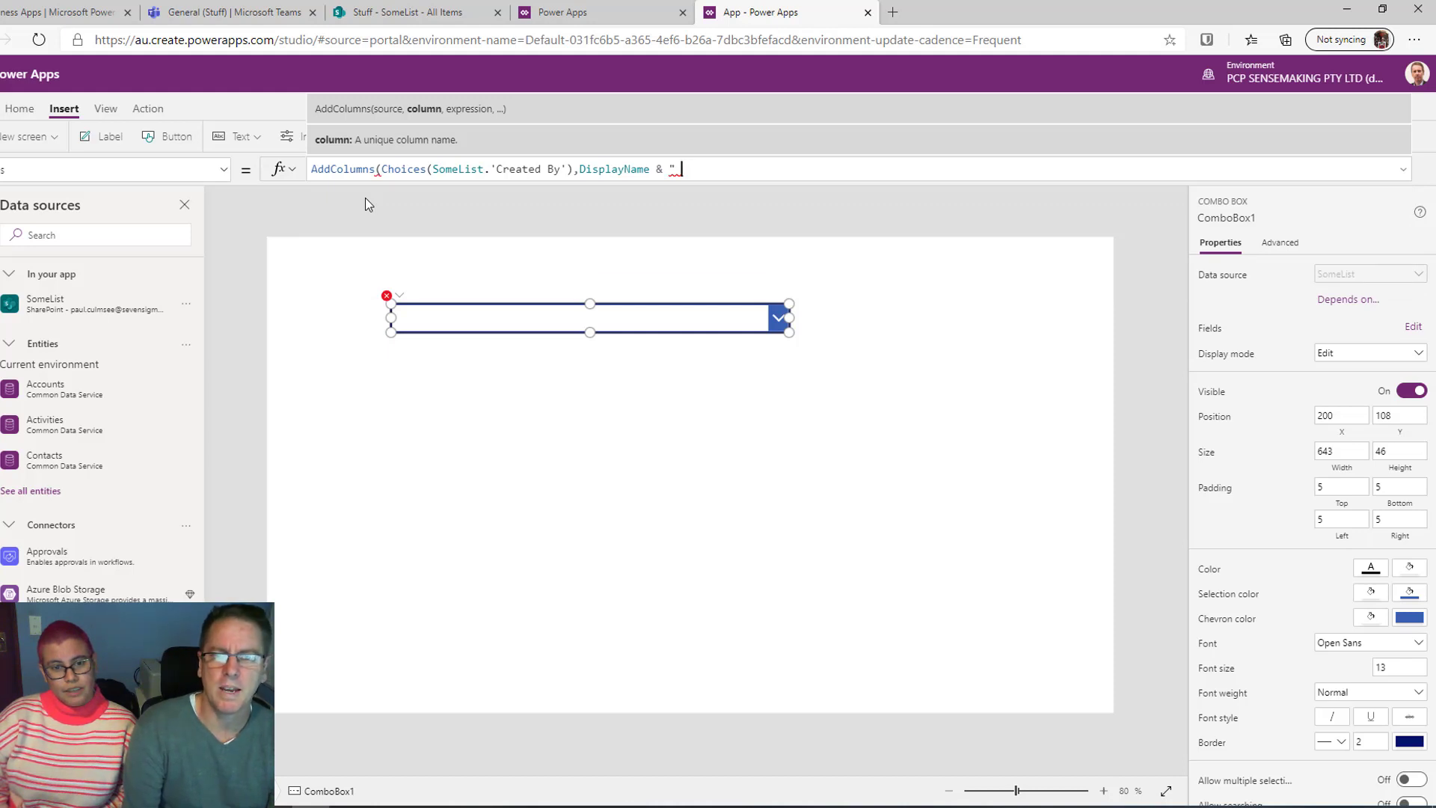
text(" & )
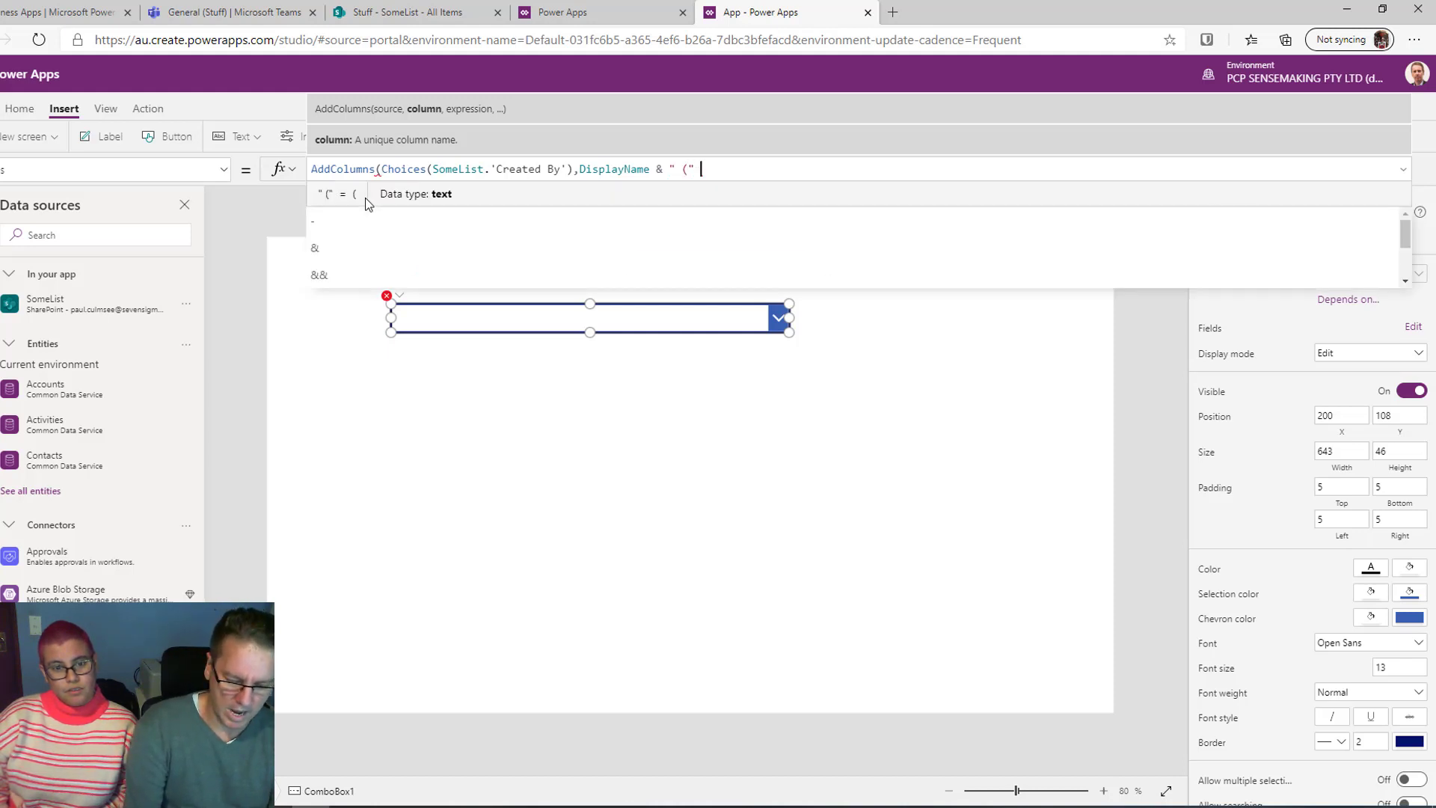
text(Em)
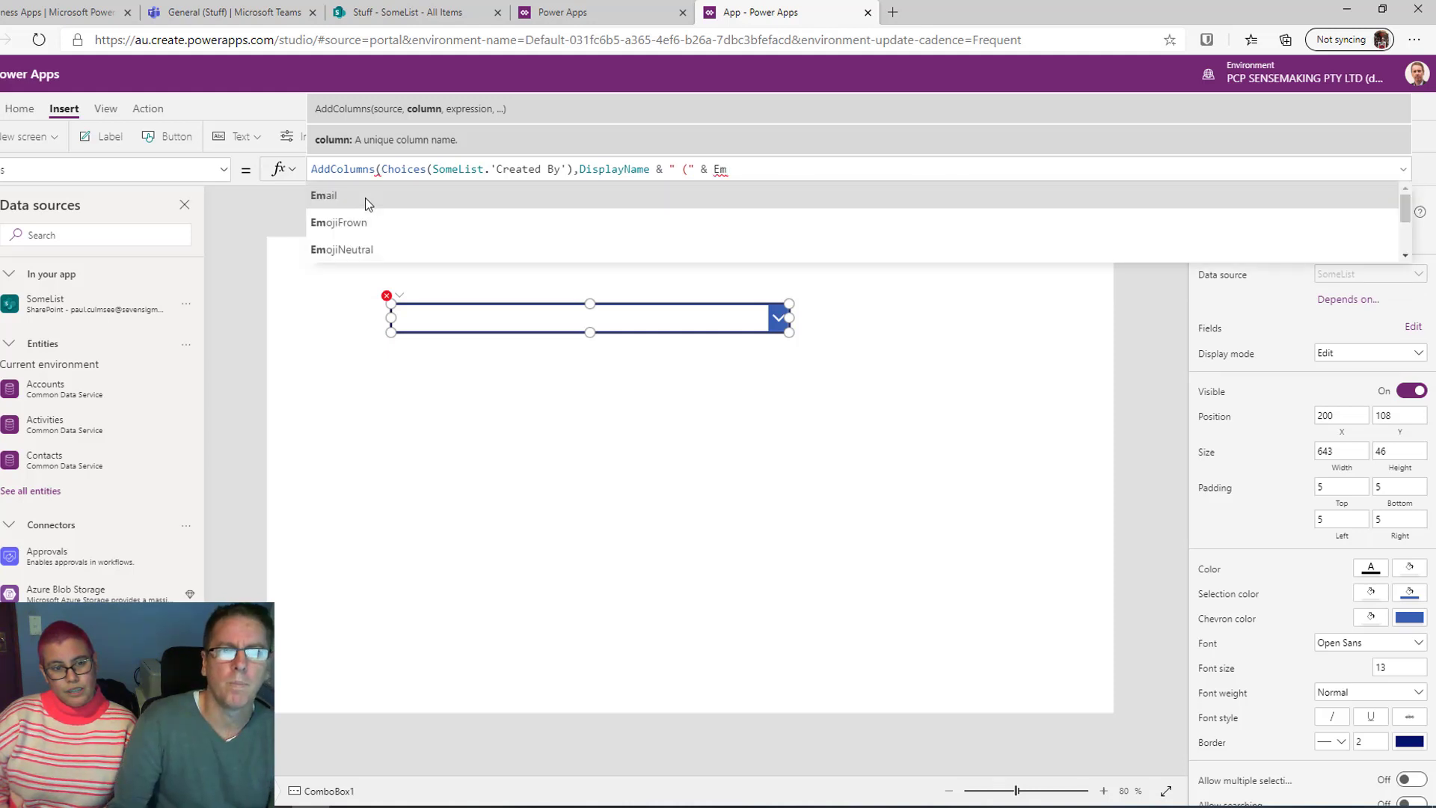
click(365, 198)
text(& "))
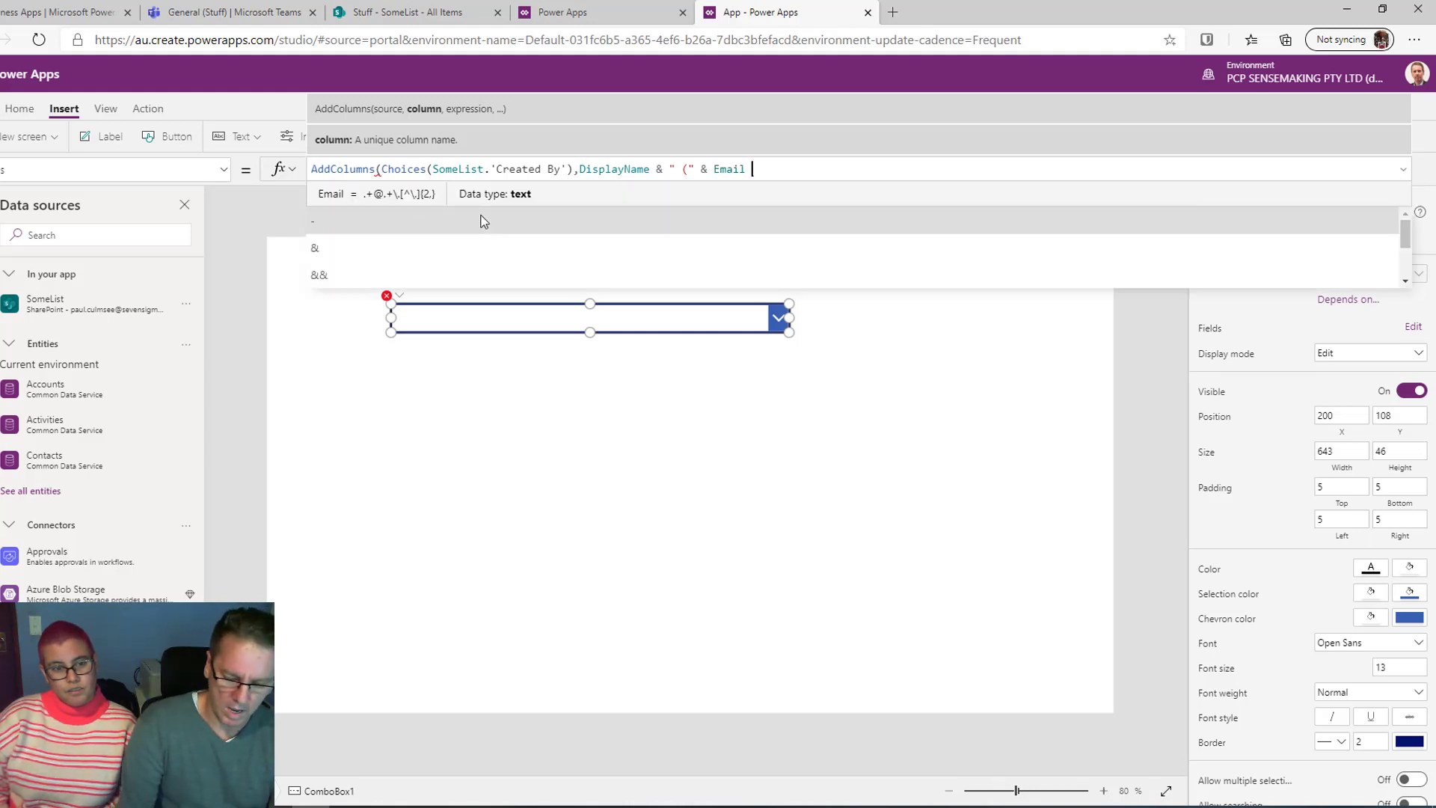
text("))
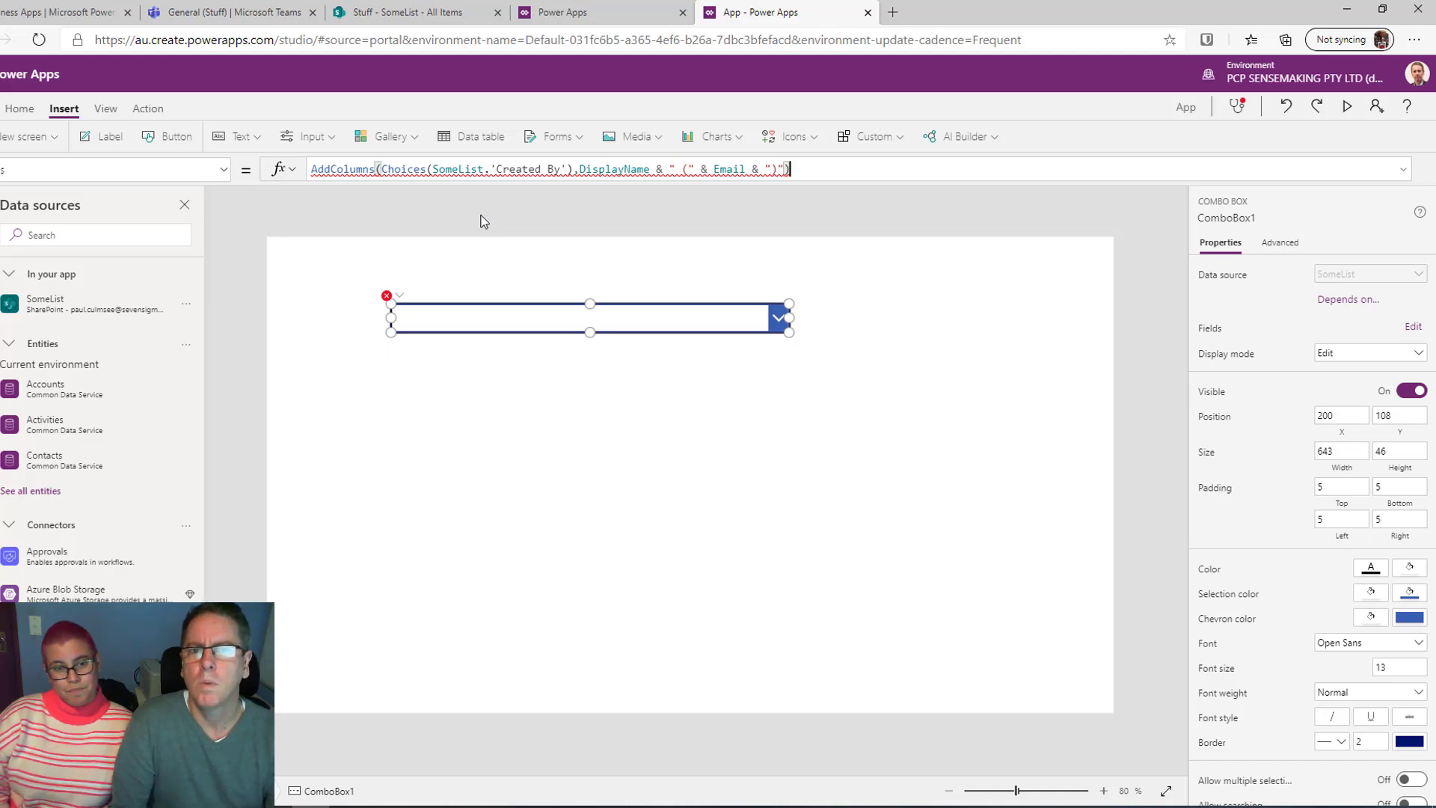
Insert "NewColumn" as the column name before the DisplayName expression in the AddColumns formula
key(Left)
key(Left)
key(Left)
key(Left)
key(Left)
key(Left)
key(Left)
key(Left)
key(Left)
key(Left)
key(Left)
key(Left)
key(Left)
key(Left)
key(Left)
key(Left)
key(Left)
key(Left)
key(Left)
key(Left)
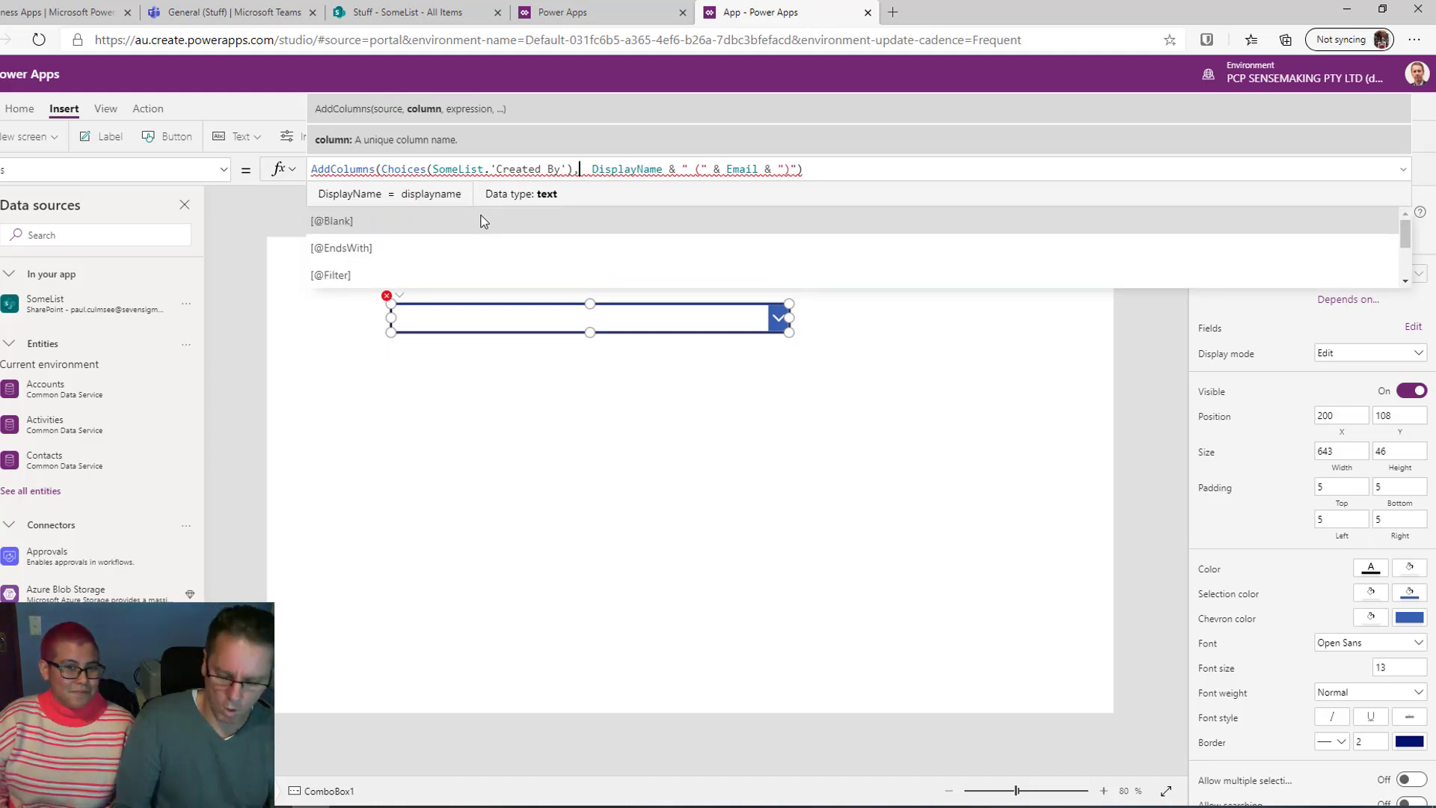
text(")
text(NewColum)
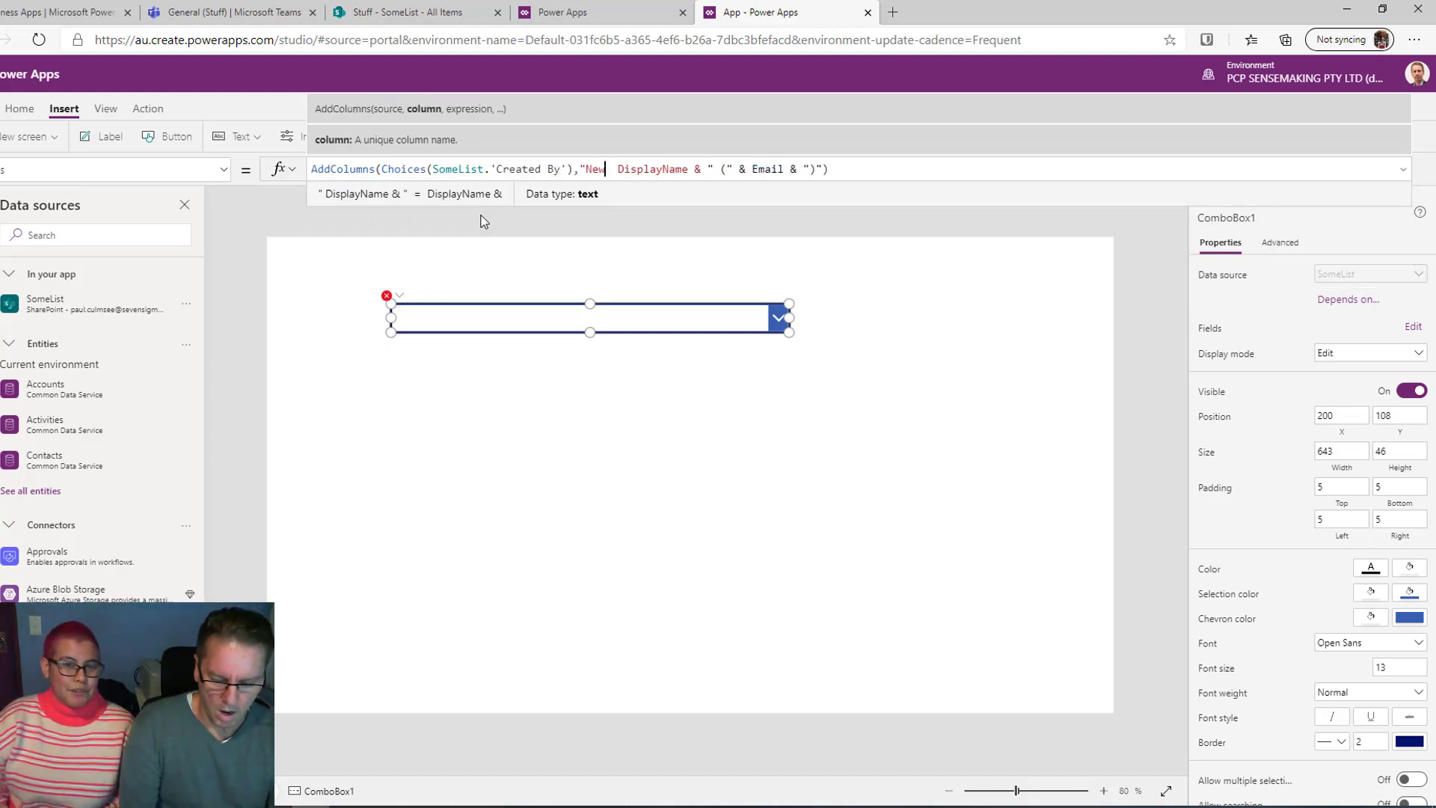
text(n")
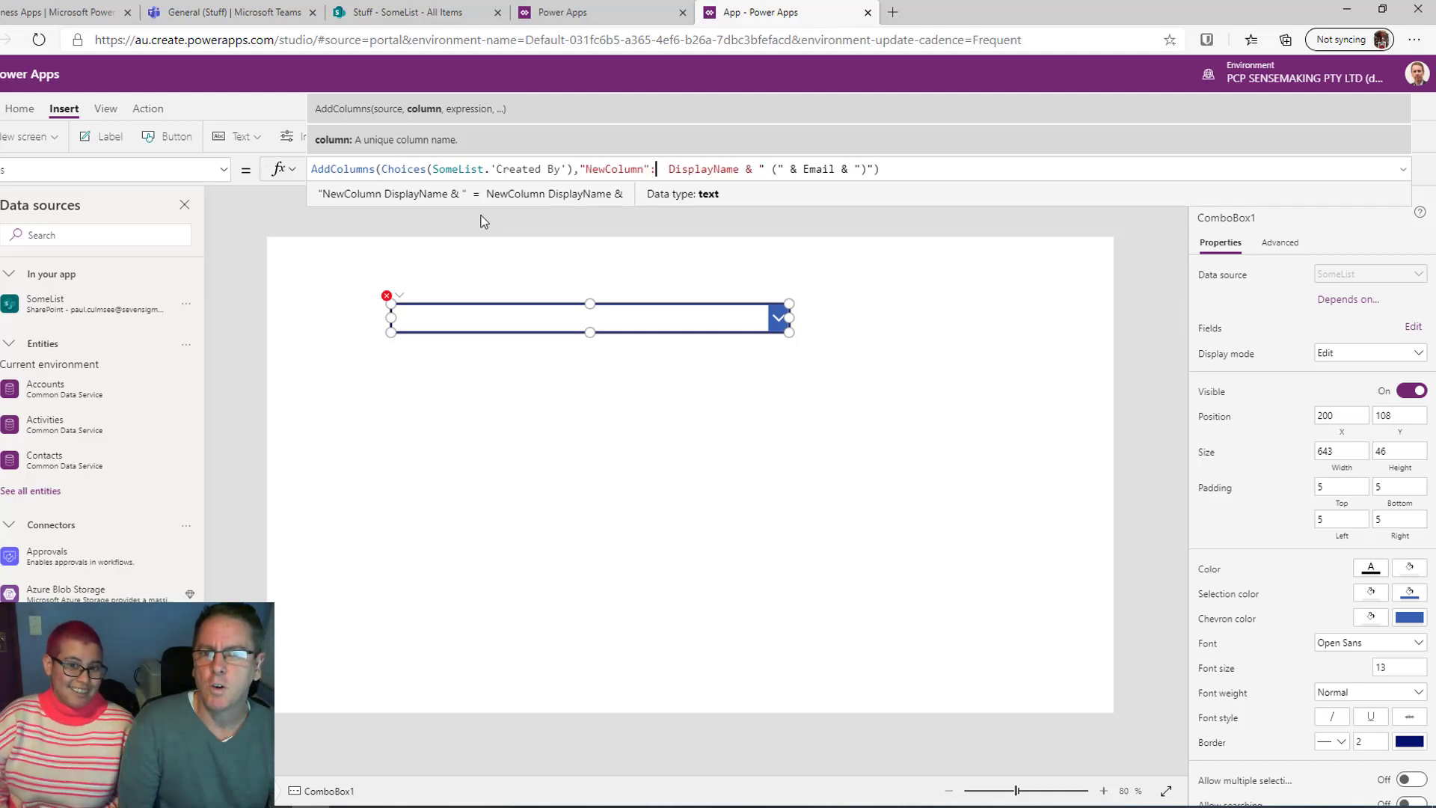
text(,)
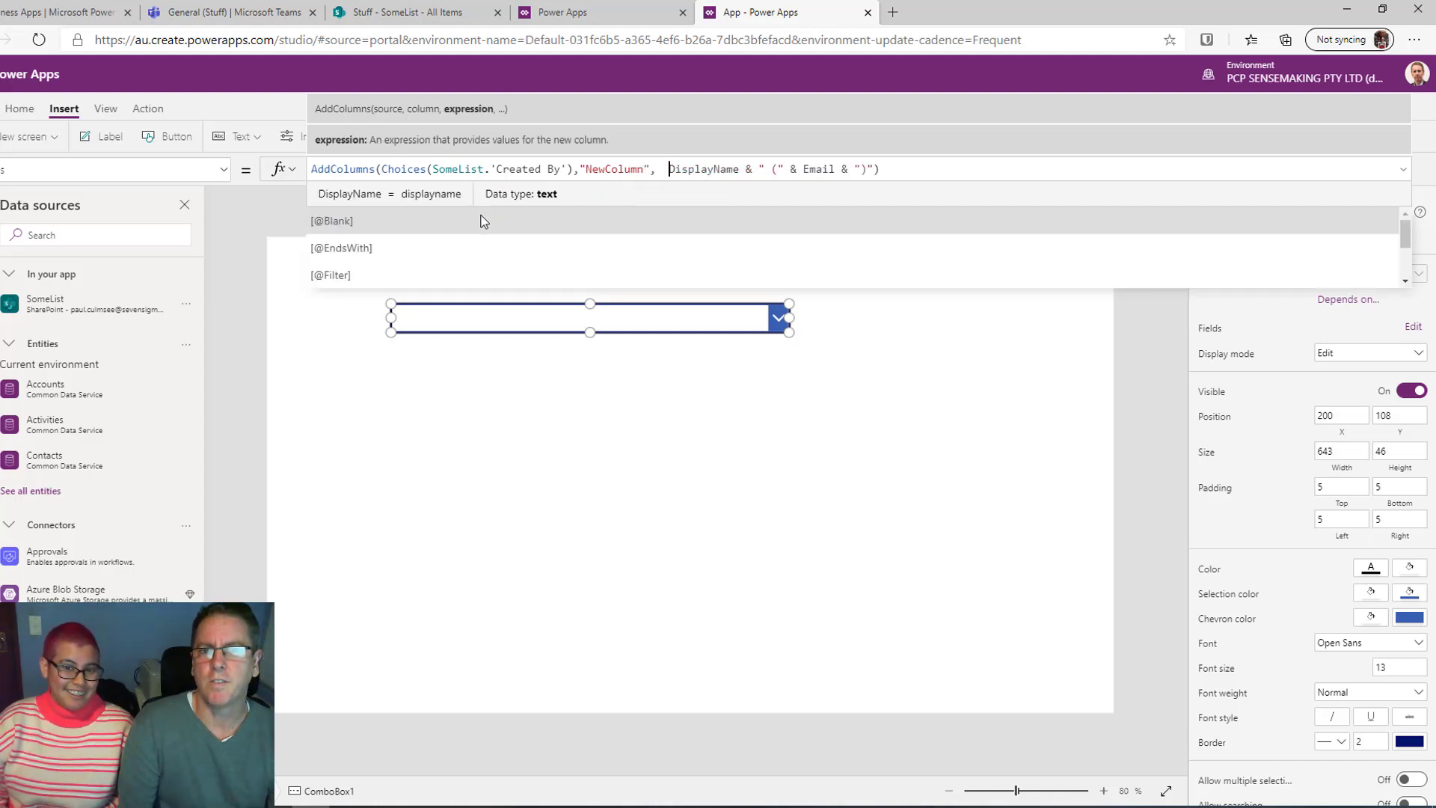
key(BackSpace)
key(ctrl+Right)
key(ctrl+Right)
key(ctrl+Right)
key(ctrl+Right)
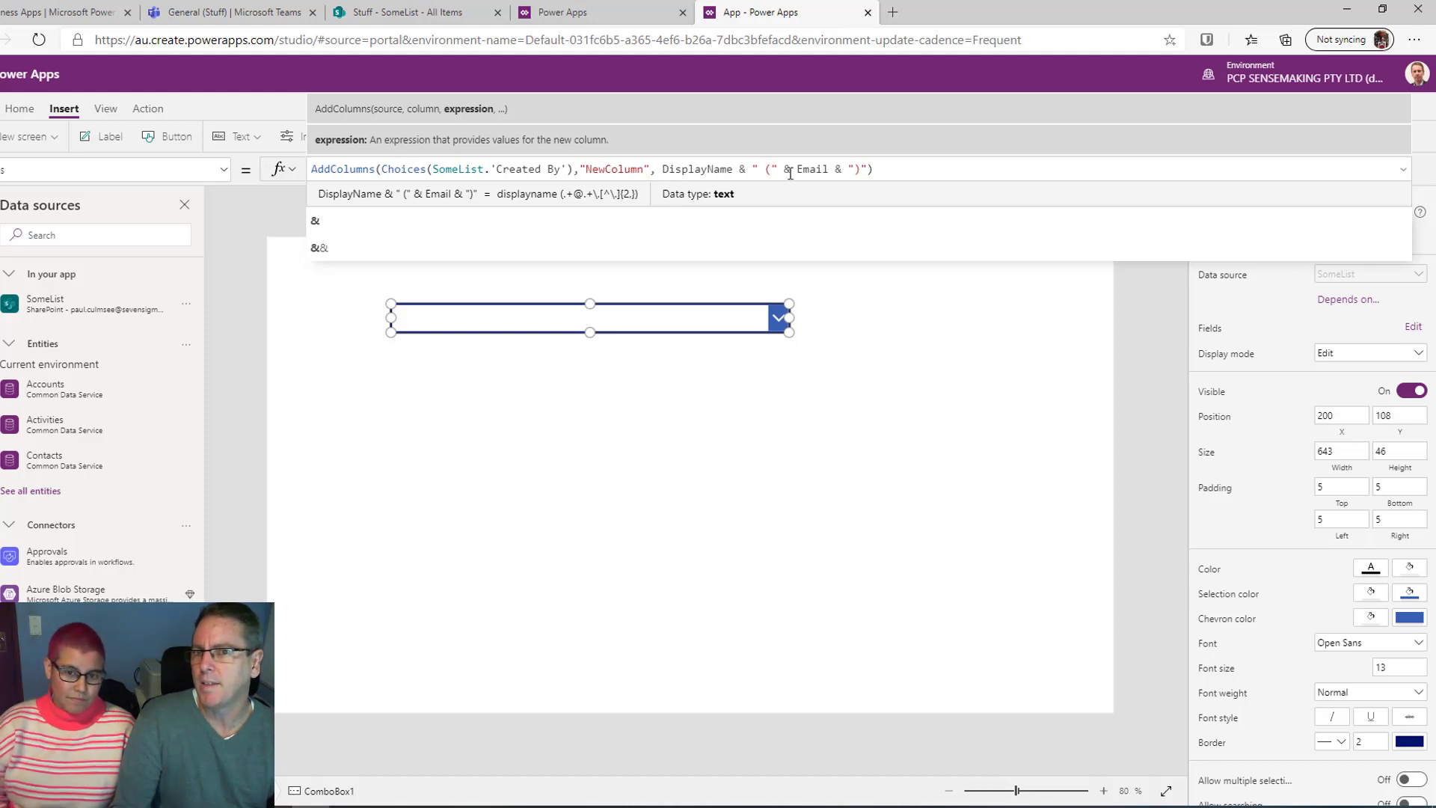
Set the combo box's Primary text field to NewColumn and its Secondary text field to Department
click(778, 318)
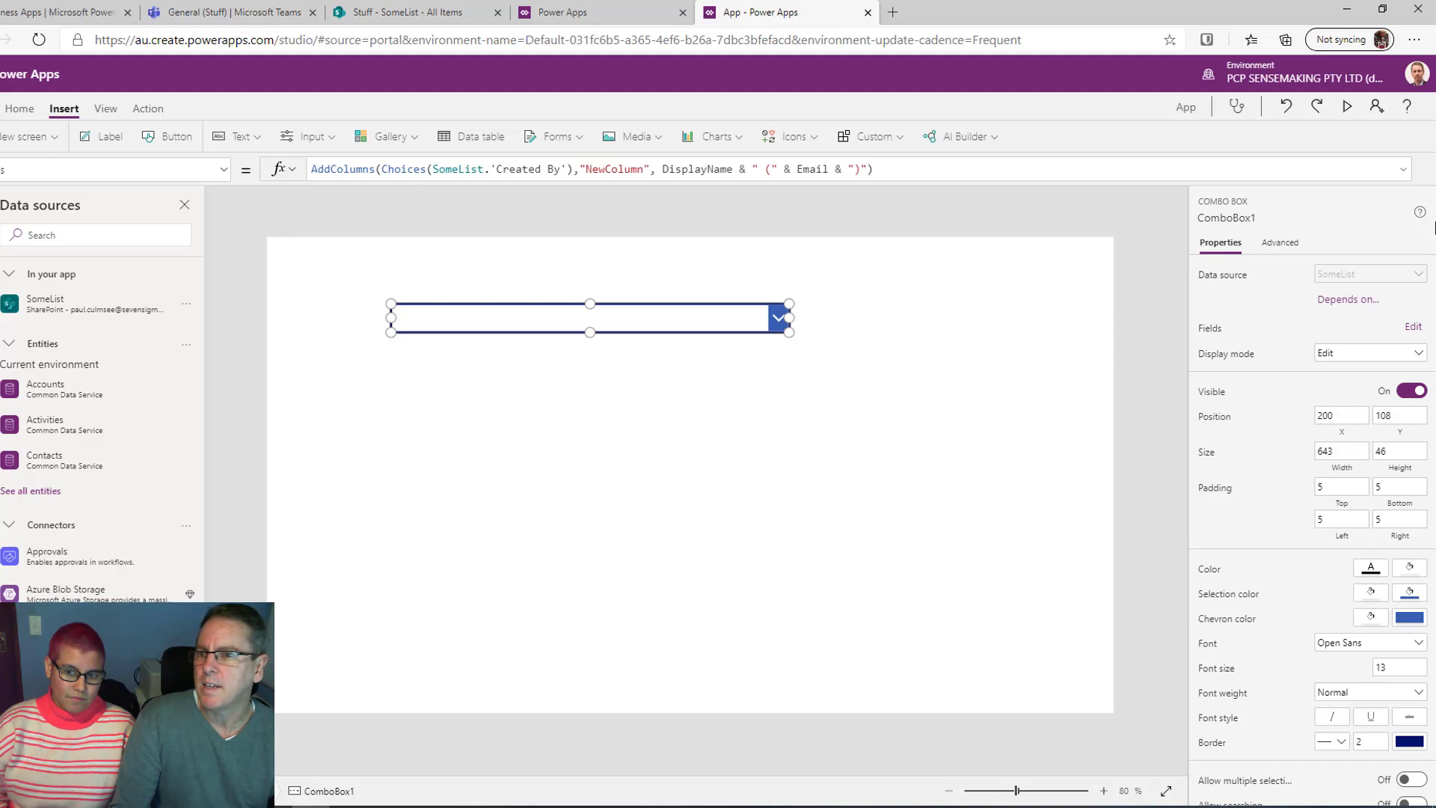
click(1412, 327)
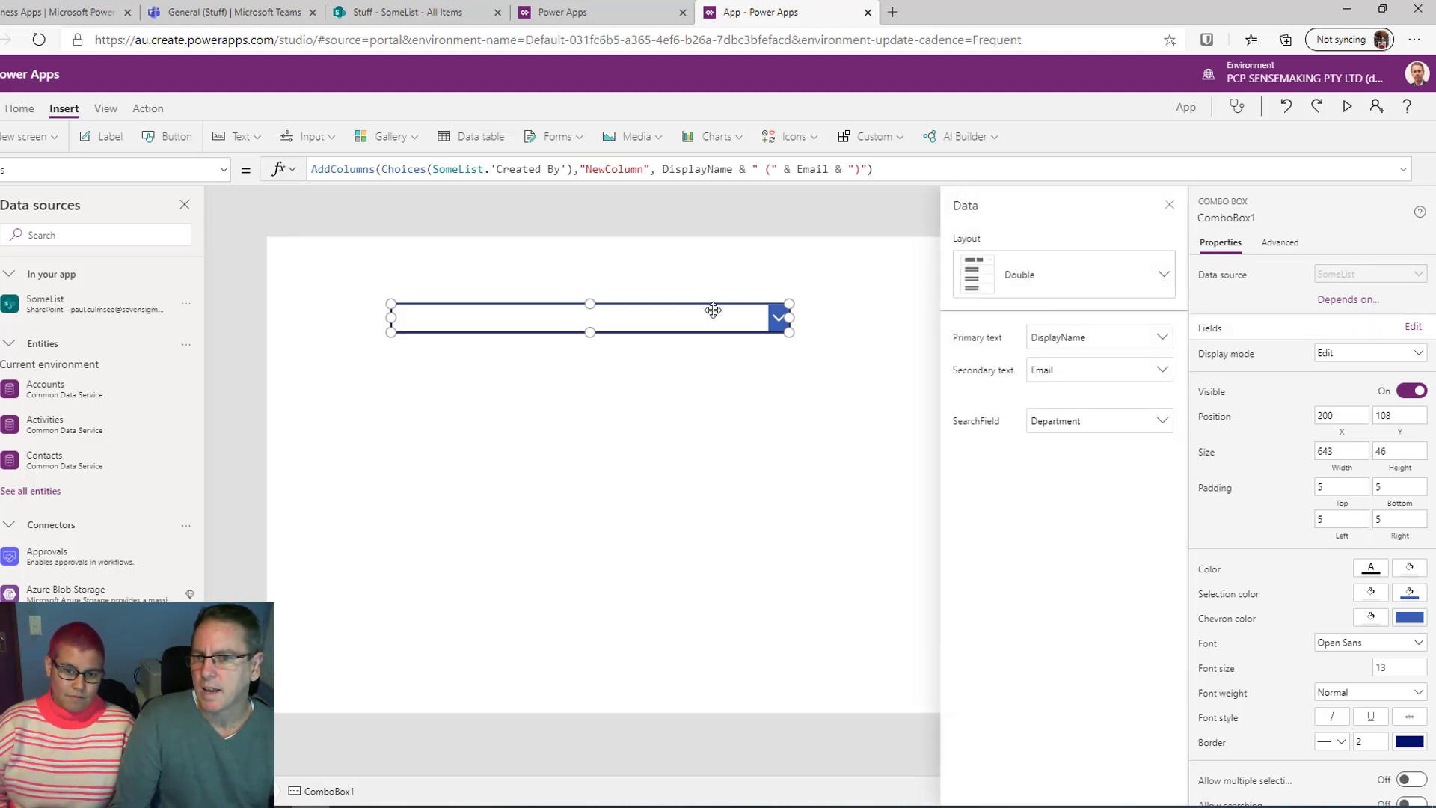
click(1092, 338)
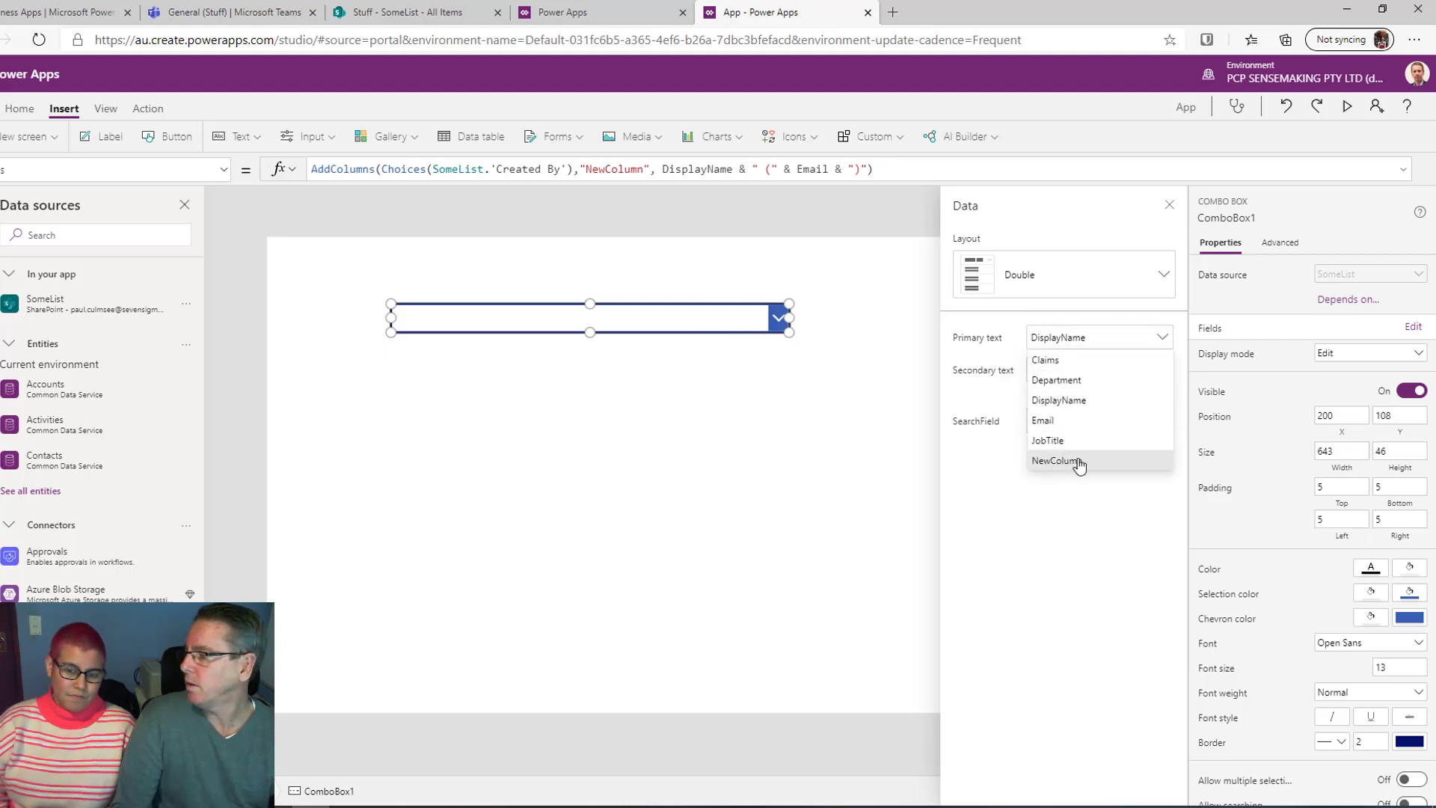
click(1049, 462)
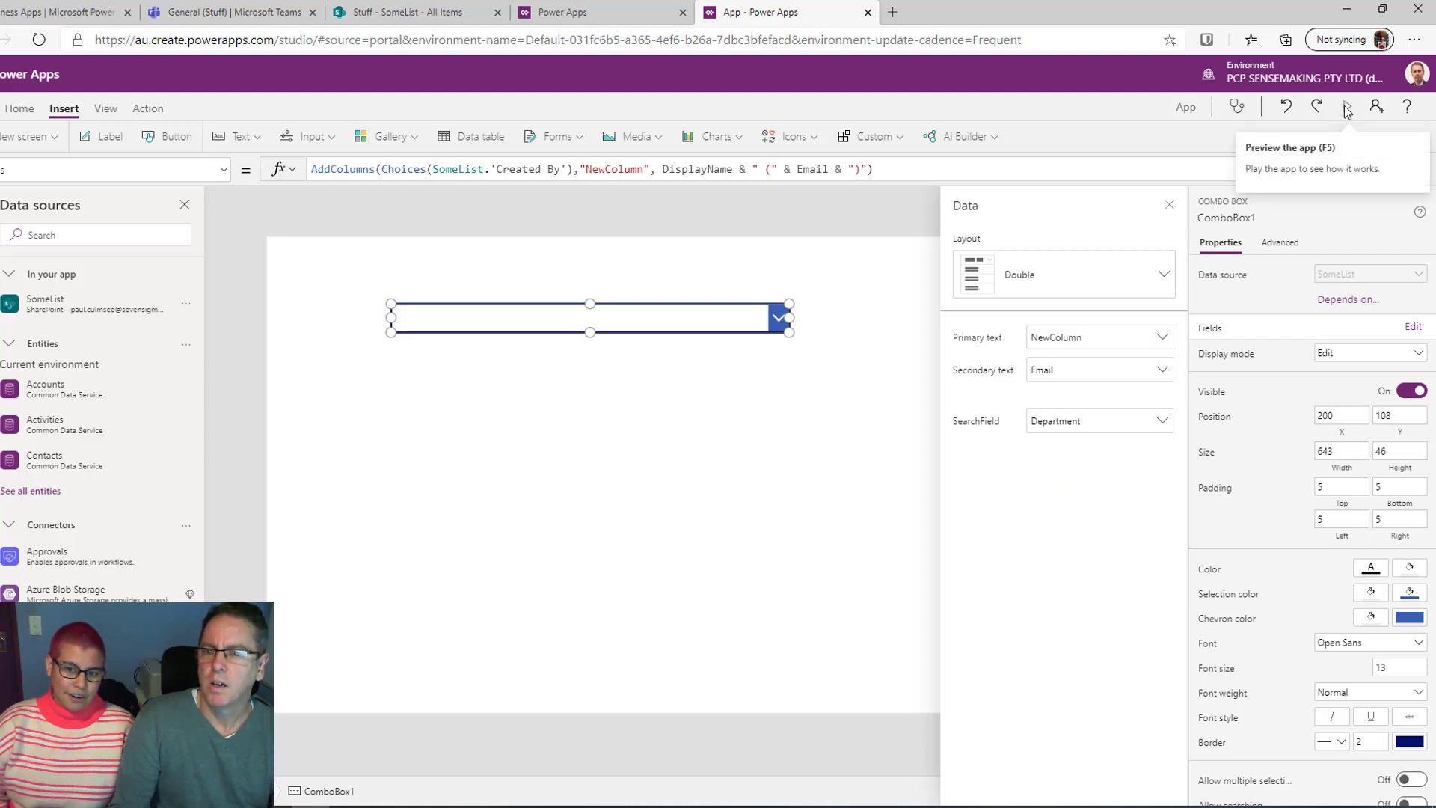
click(1161, 369)
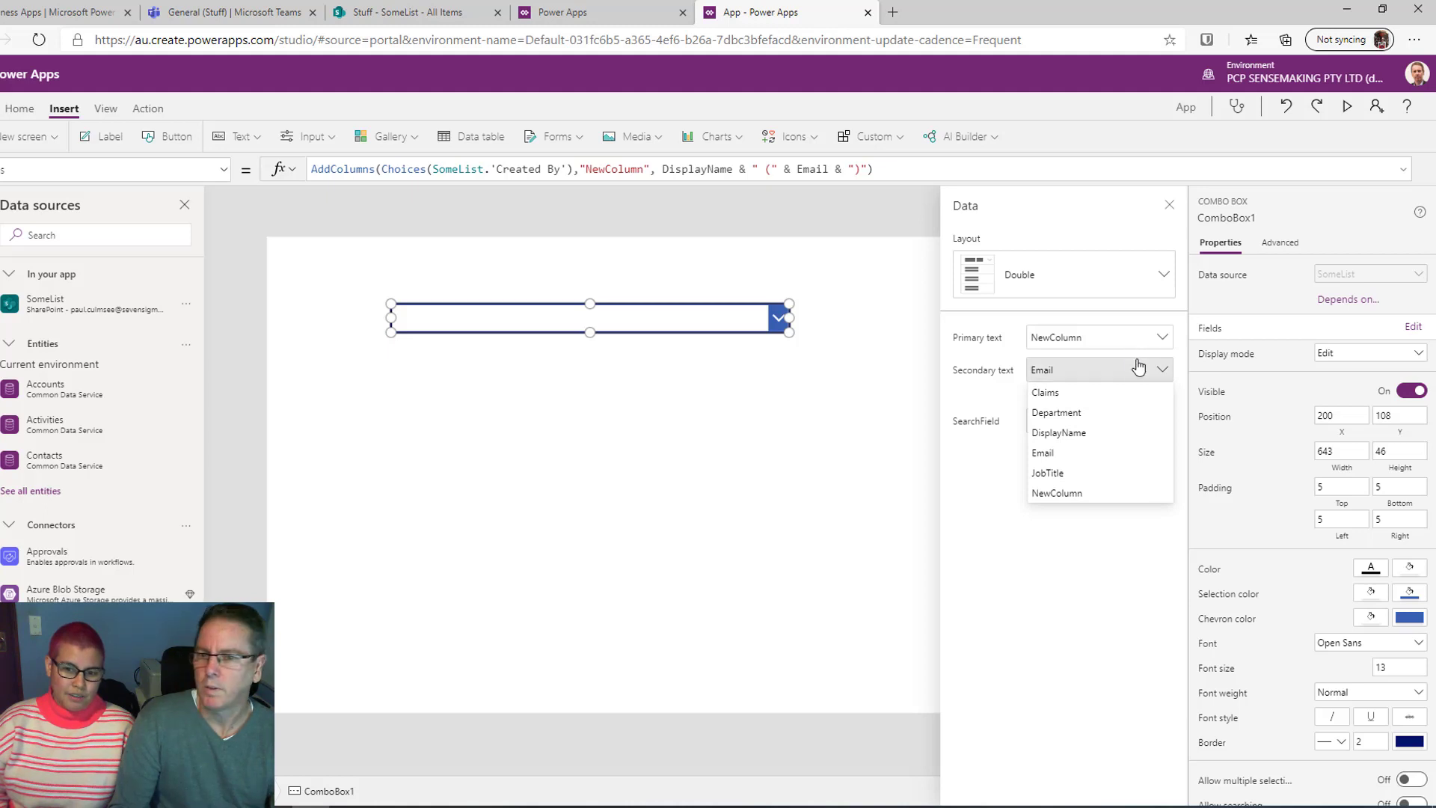
click(1056, 414)
Set the combo box's SearchField to DisplayName and turn on Allow searching
click(1071, 432)
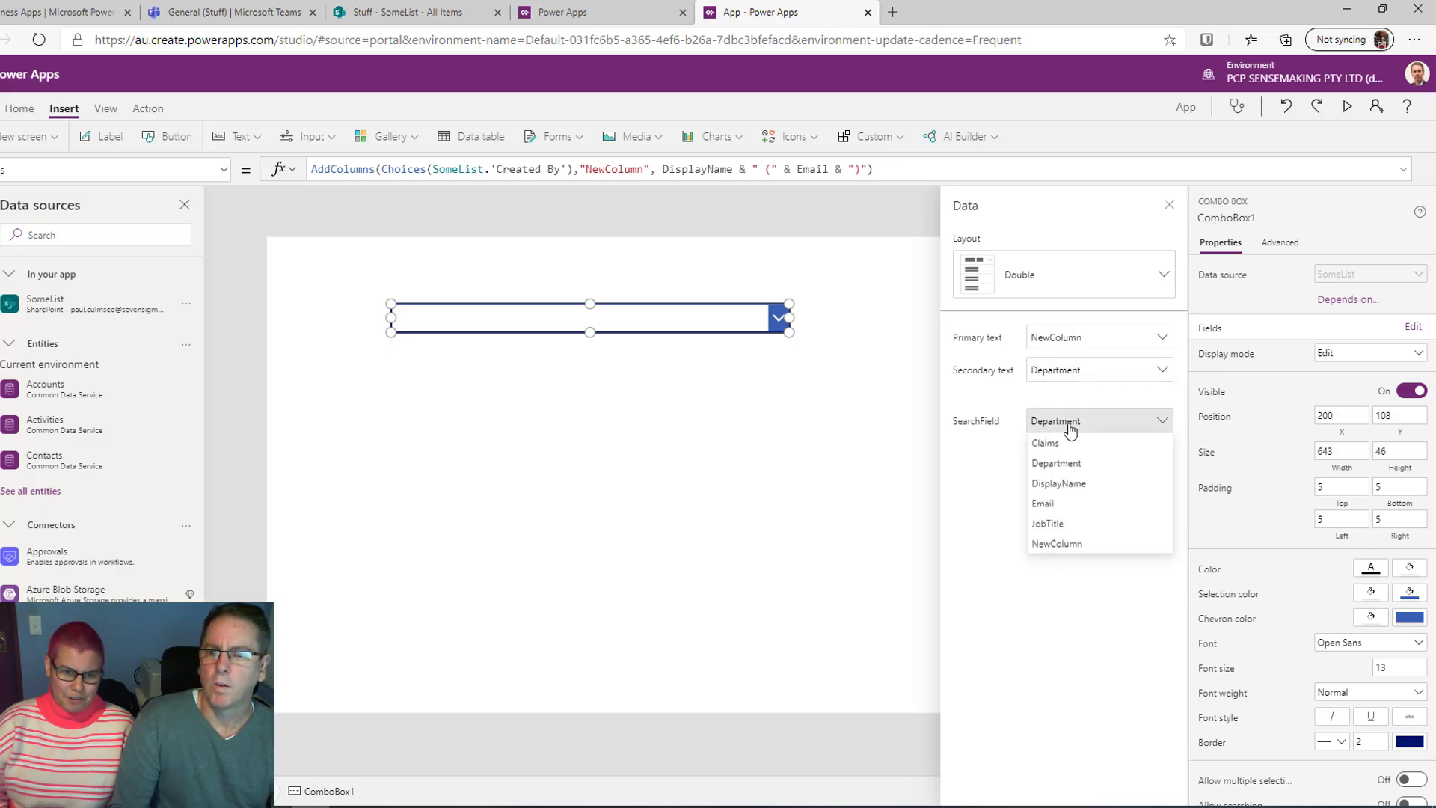
click(1063, 487)
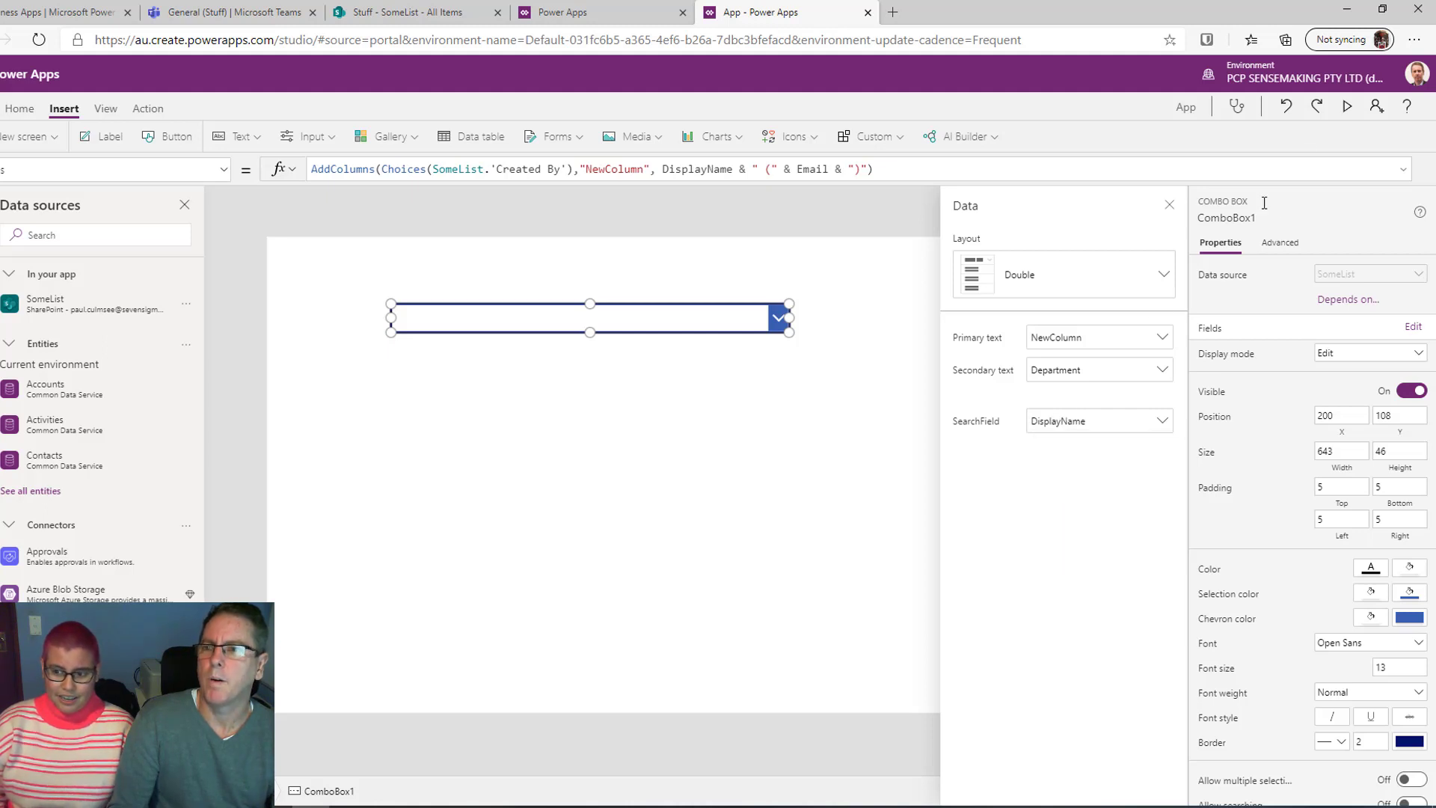
scroll(1358, 701, down, 3)
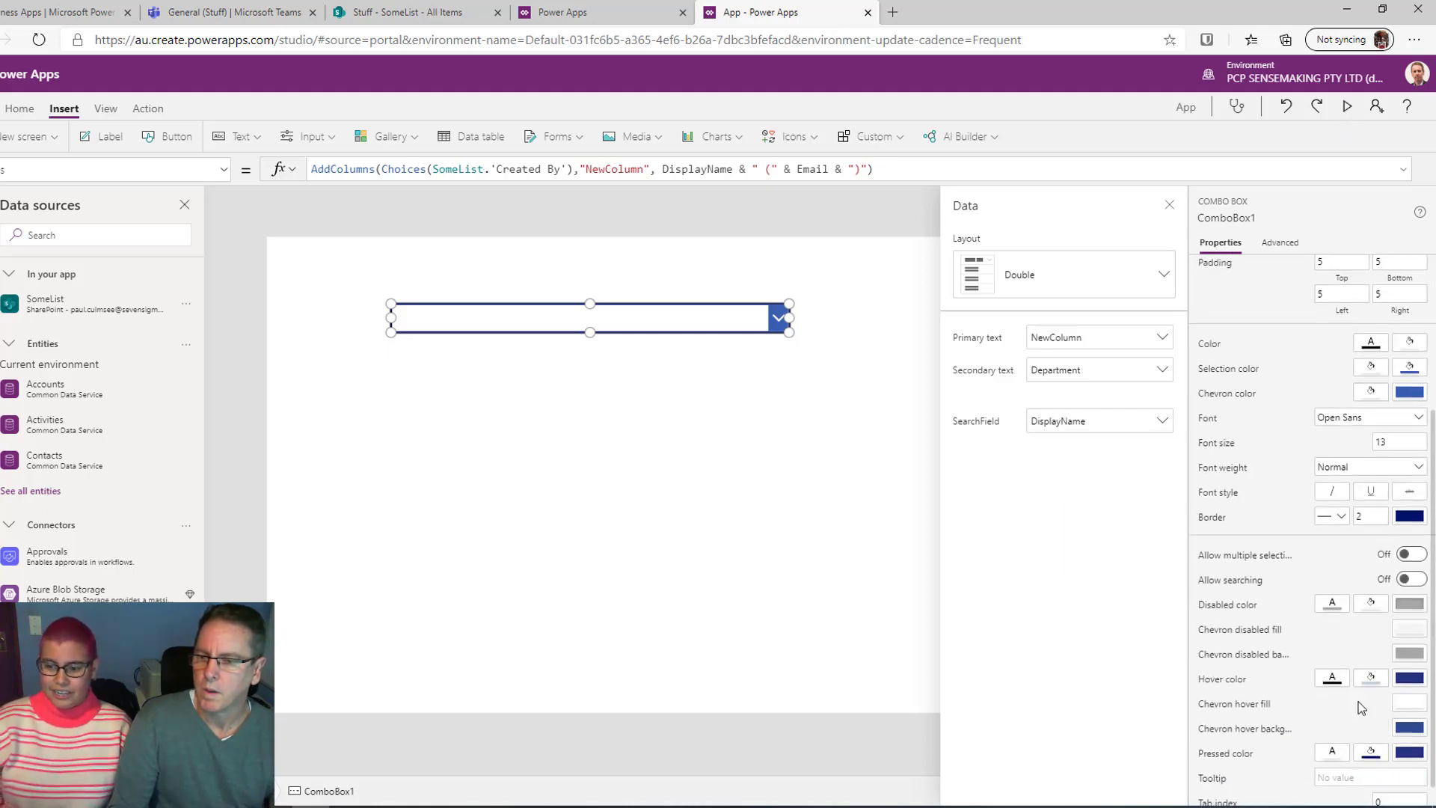
click(1410, 563)
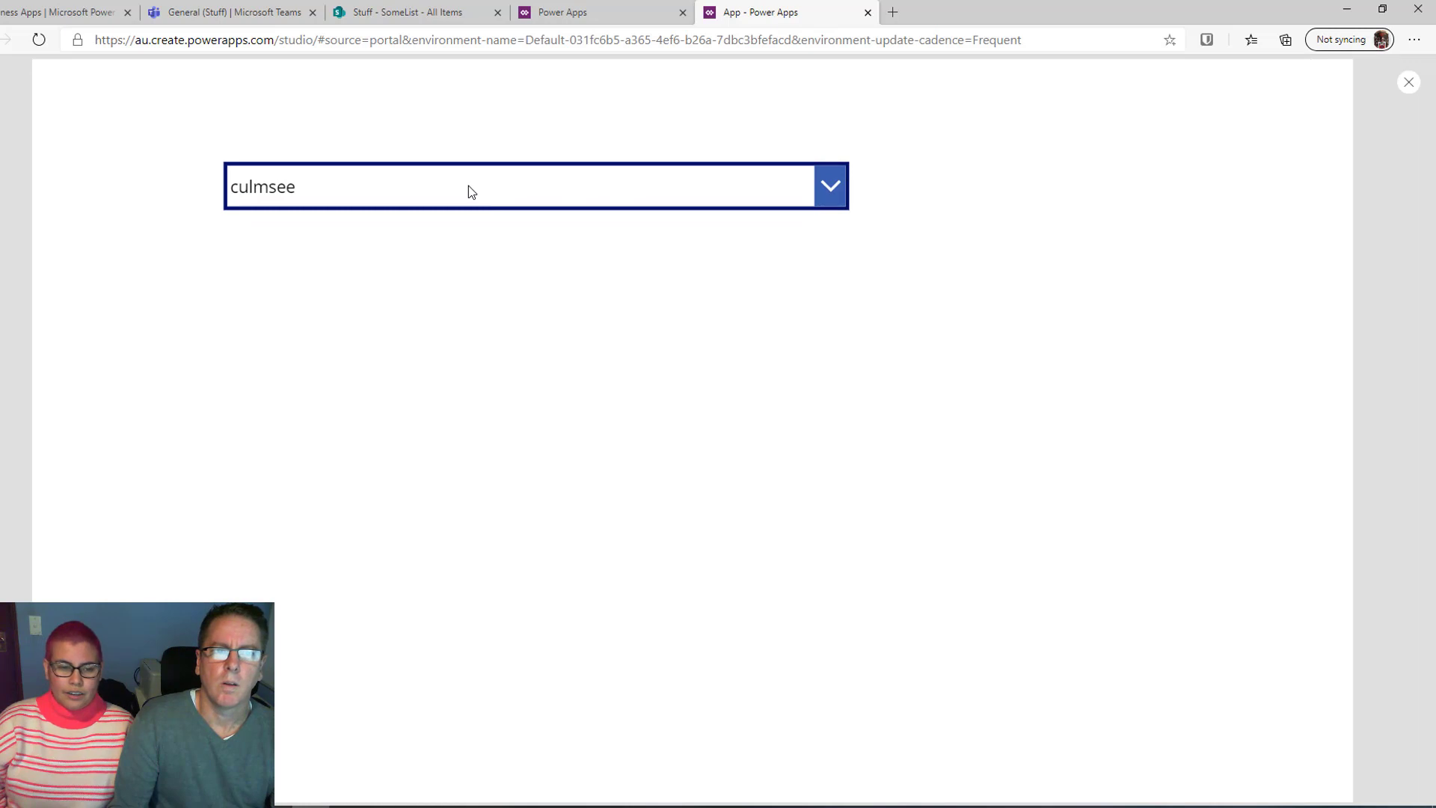
Preview the app, search the combo box with shortened forms of the person's surname, and clear the search text
click(469, 192)
key(BackSpace)
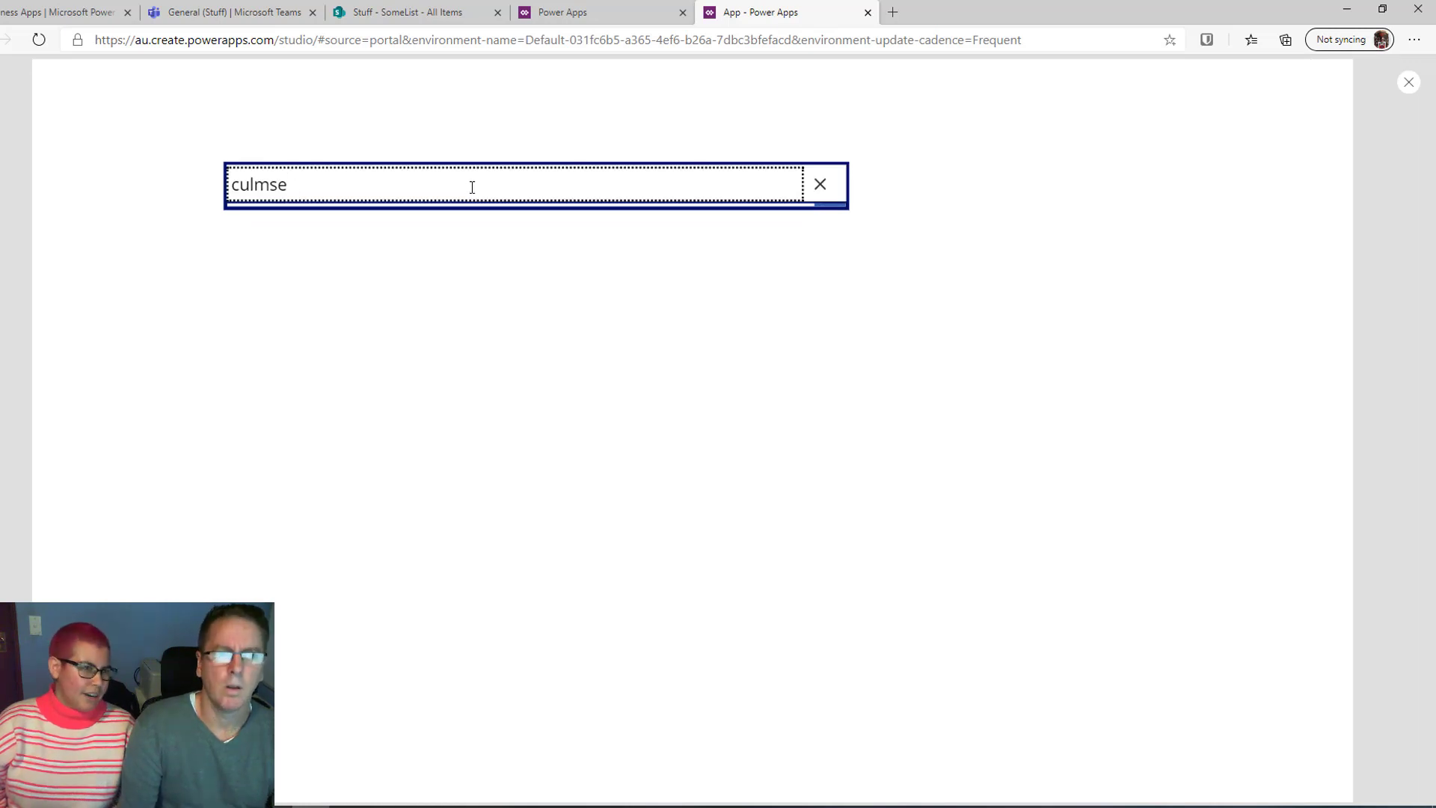
key(BackSpace)
key(BackSpace)
key(BackSpace)
text(culms)
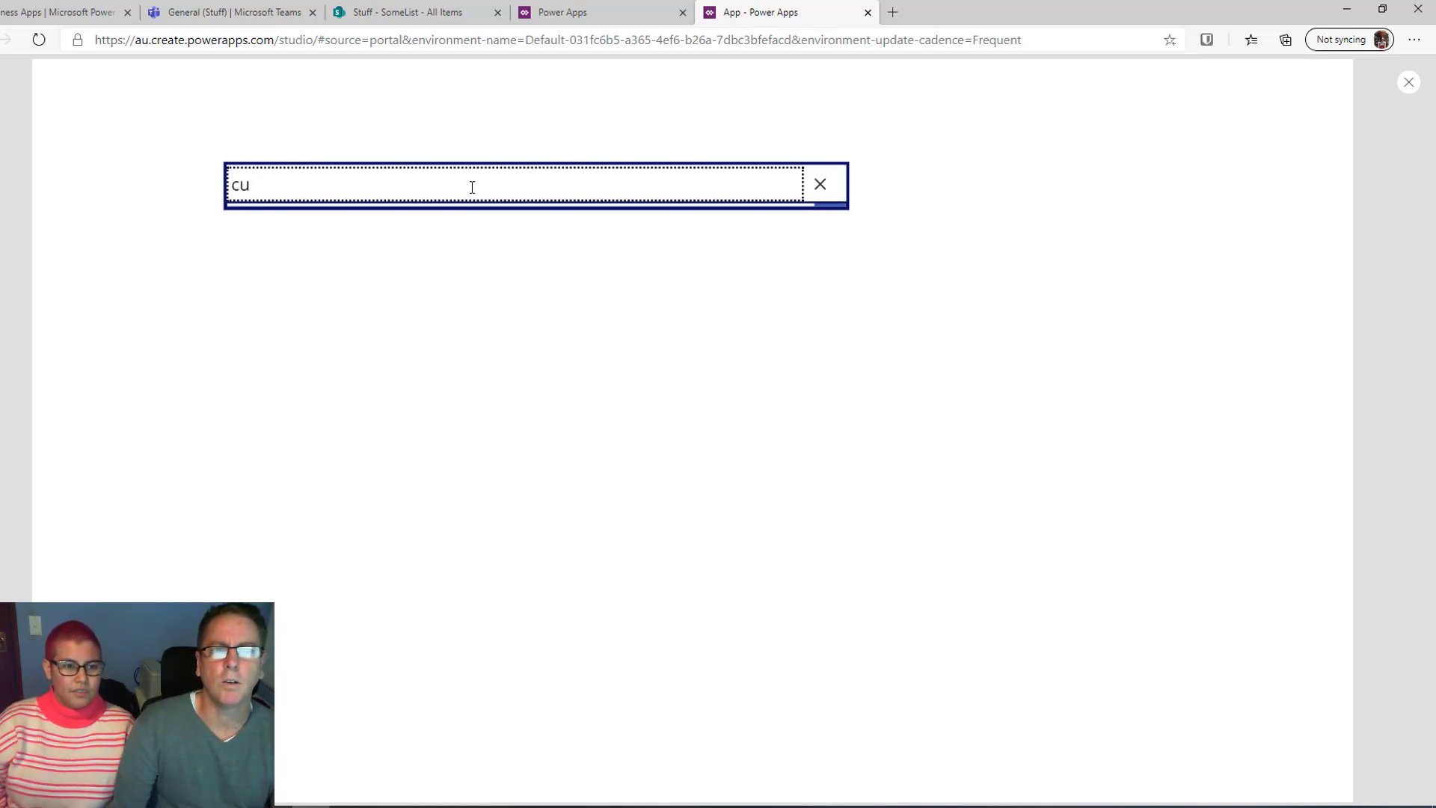
key(BackSpace)
key(BackSpace)
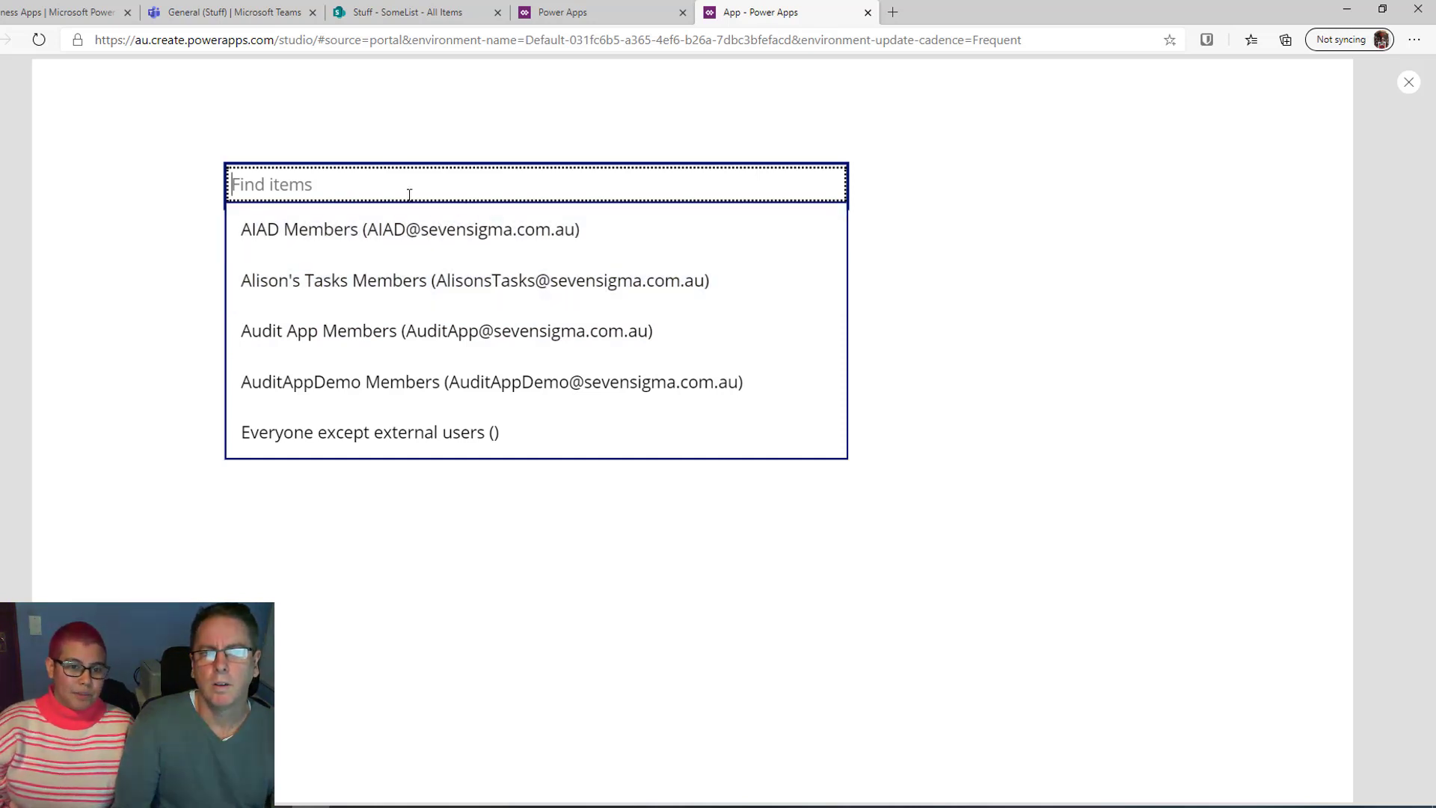
Search the combo box by the person's first name and by full surname, clear the text, and return to editing
text(cu)
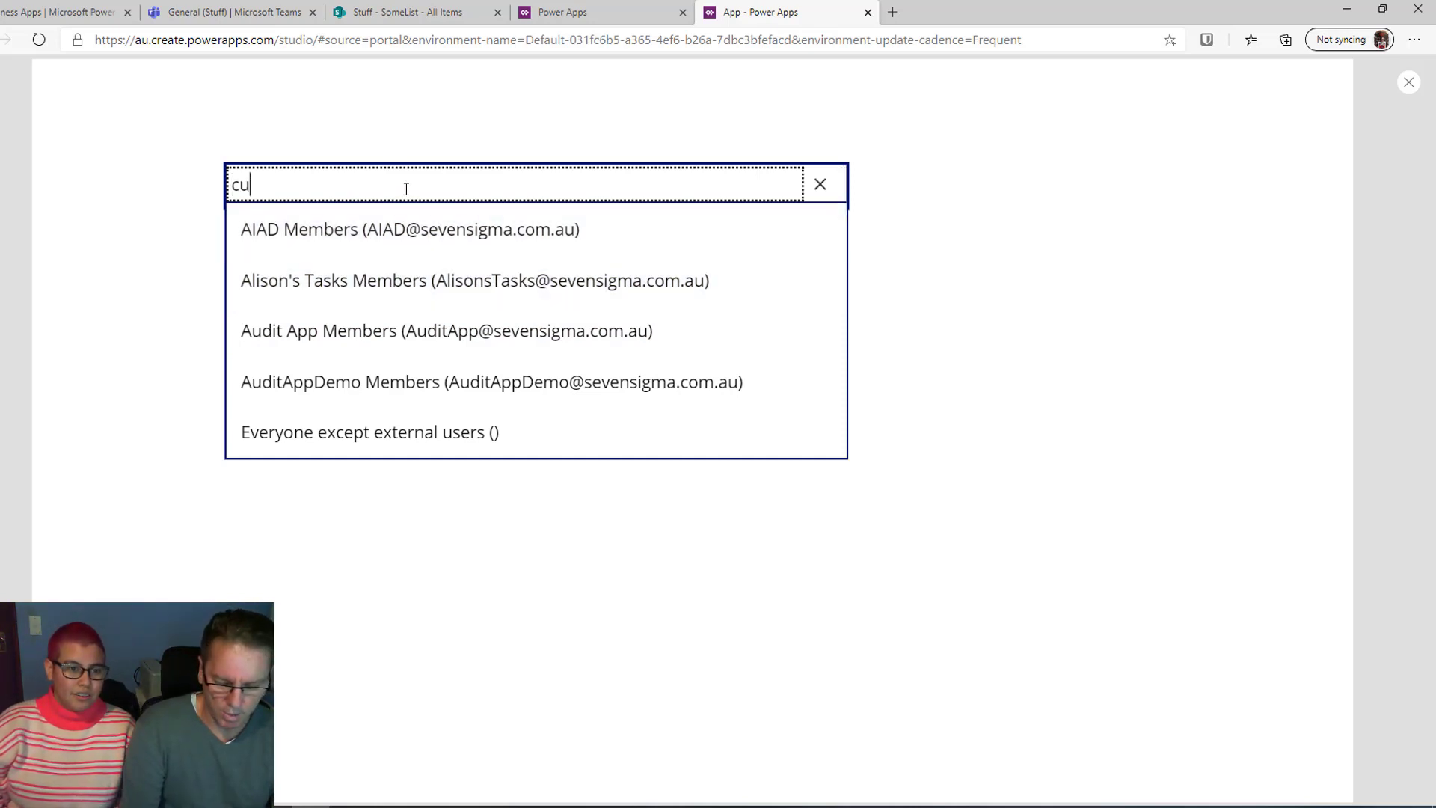
key(BackSpace)
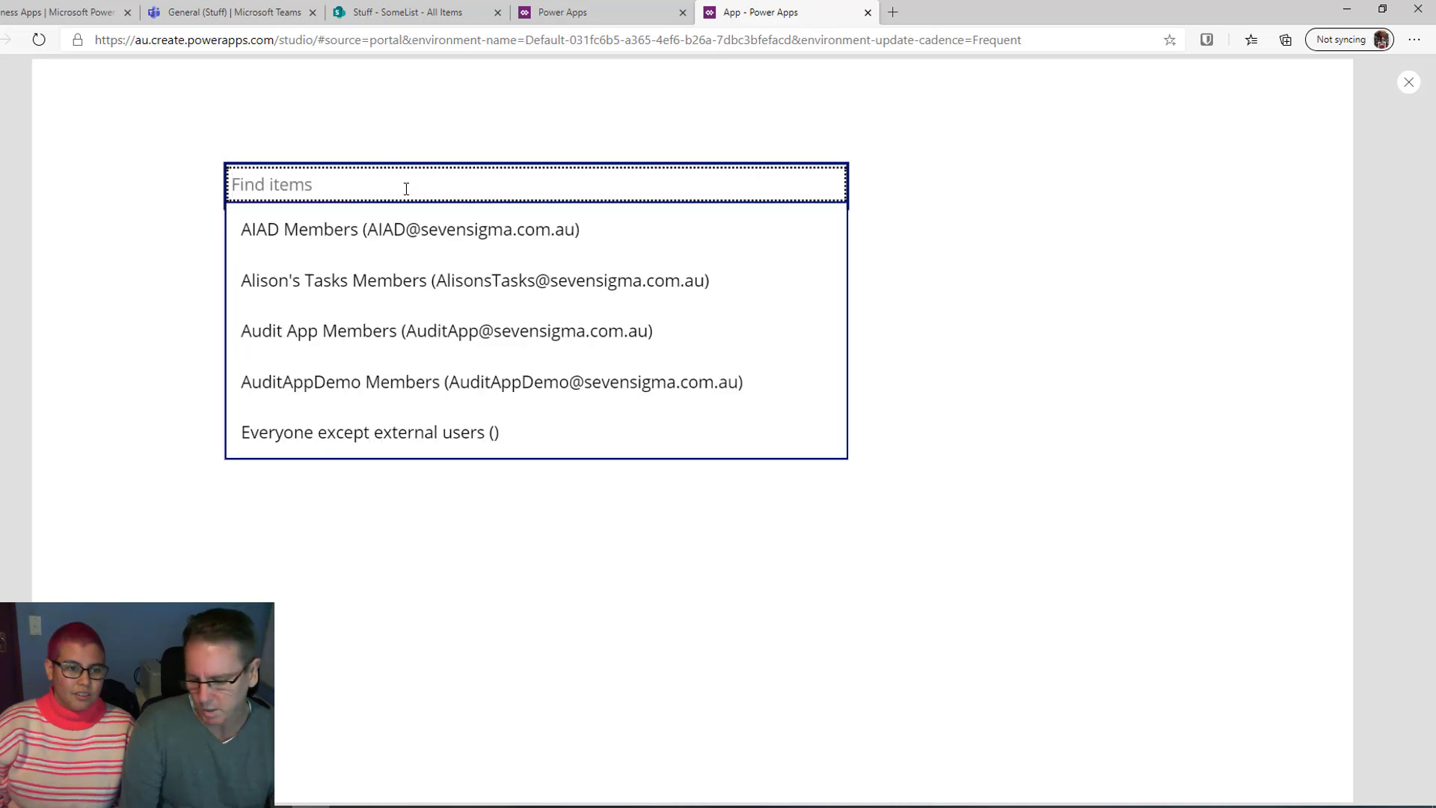
text(p)
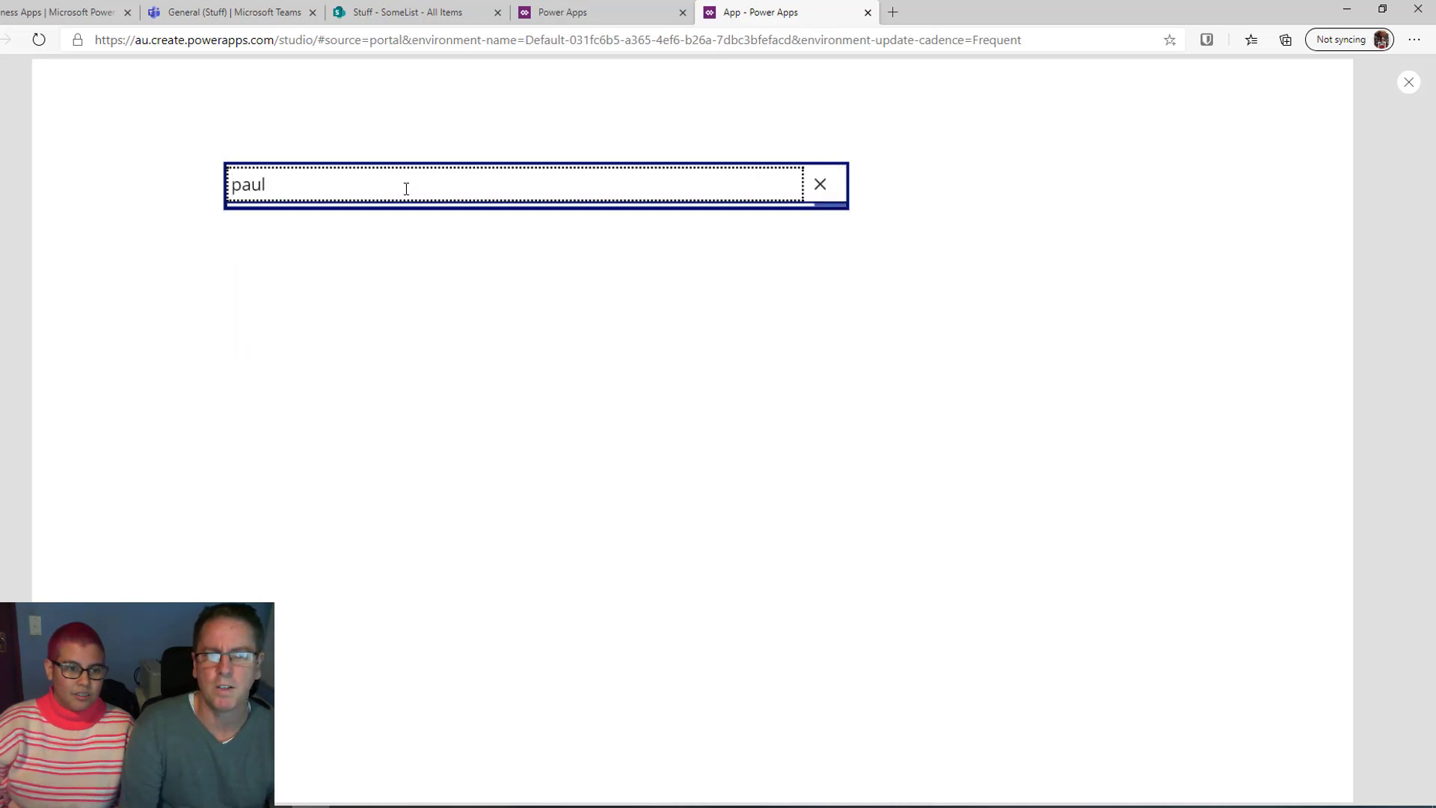
key(BackSpace)
text(culmsee)
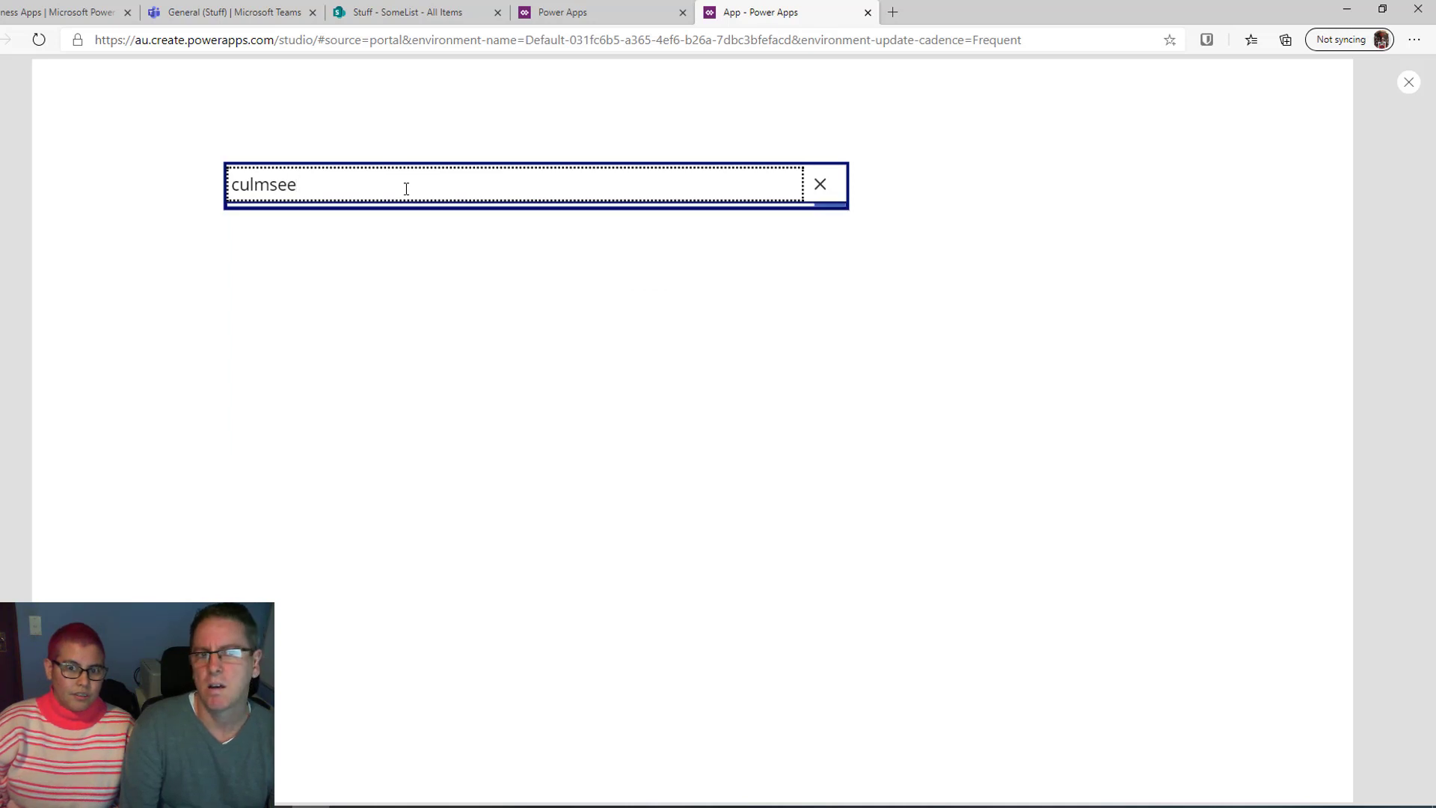
key(BackSpace)
key(BackSpace)
key(BackSpace)
key(BackSpace)
key(BackSpace)
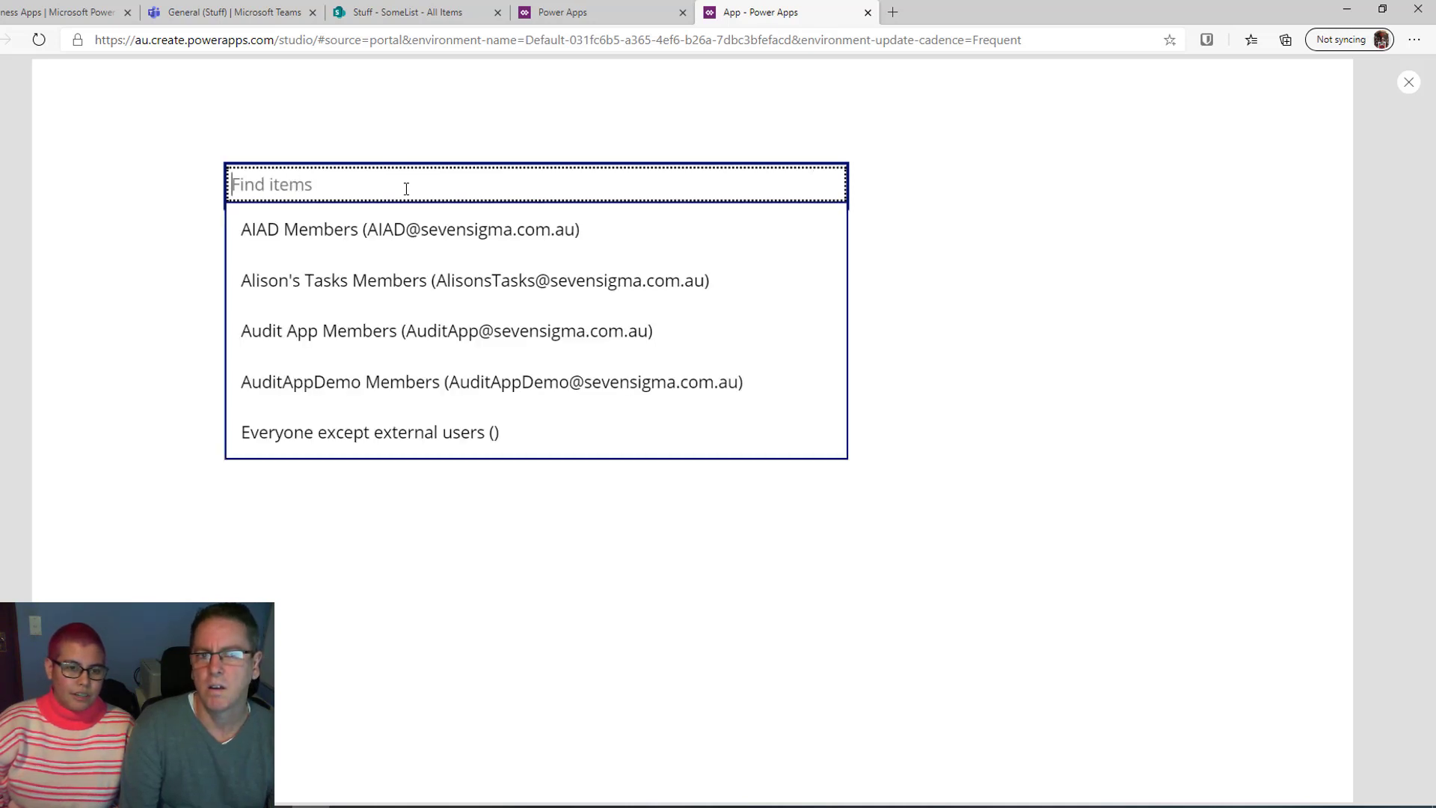
click(1408, 82)
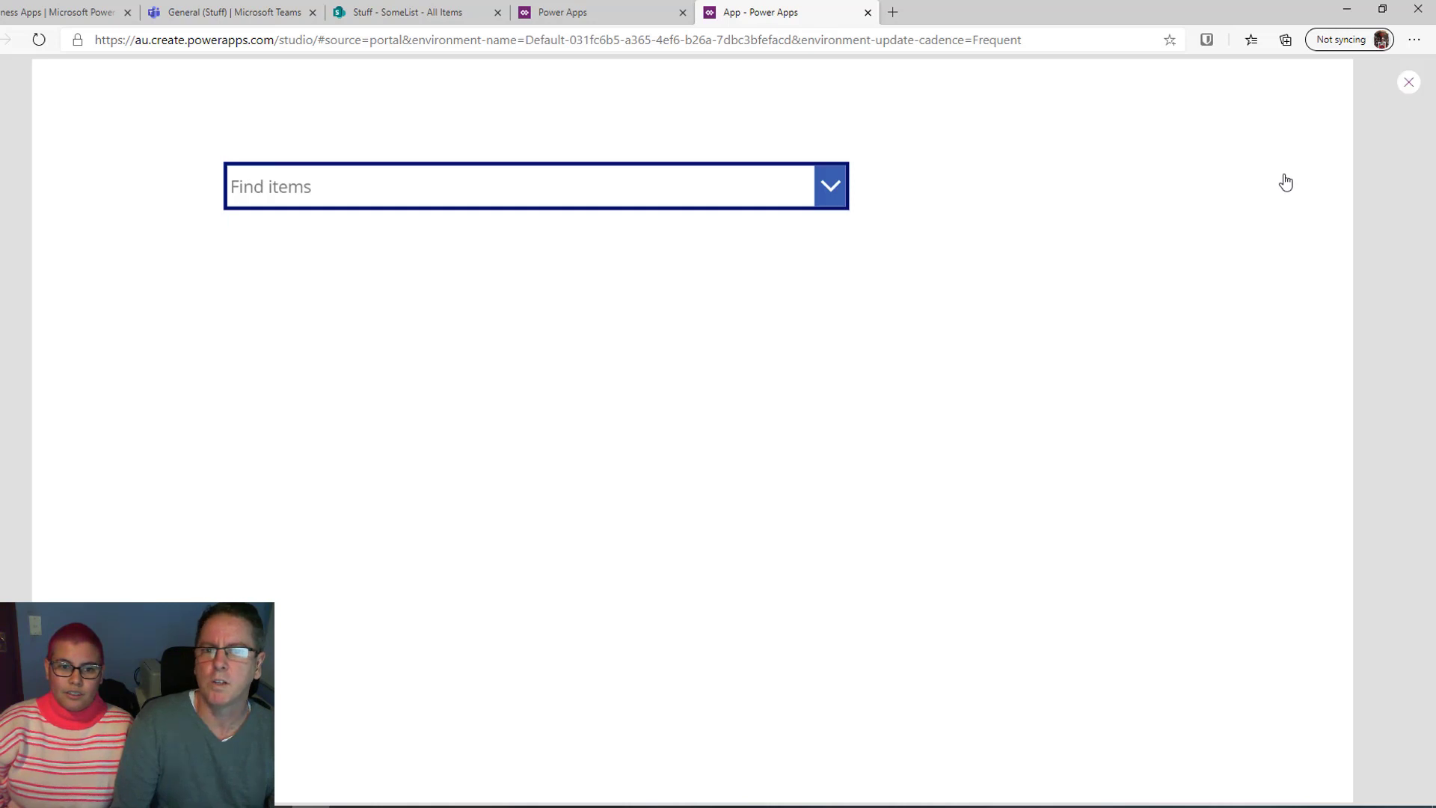
Change the combo box's SearchField to Claims
click(760, 320)
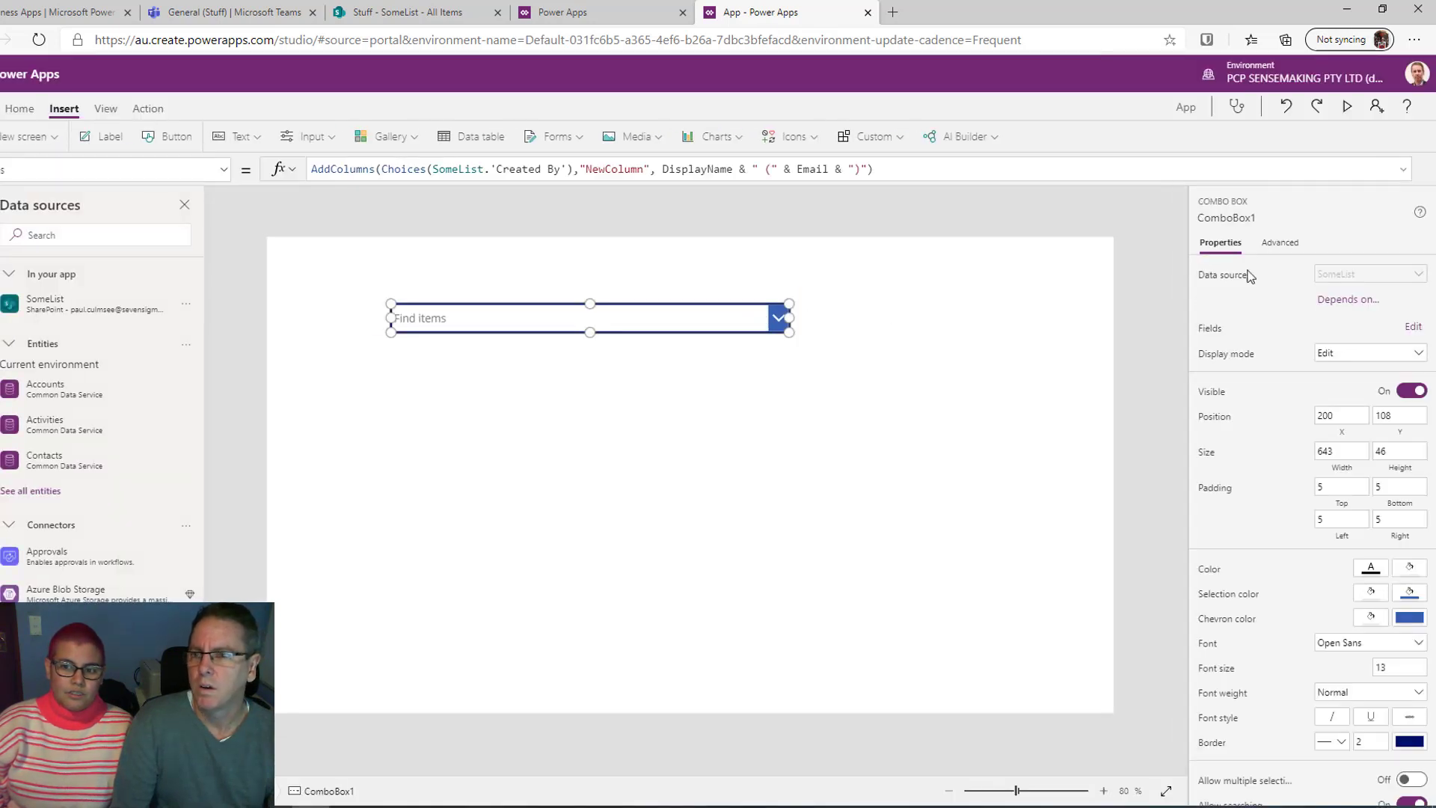
click(1413, 328)
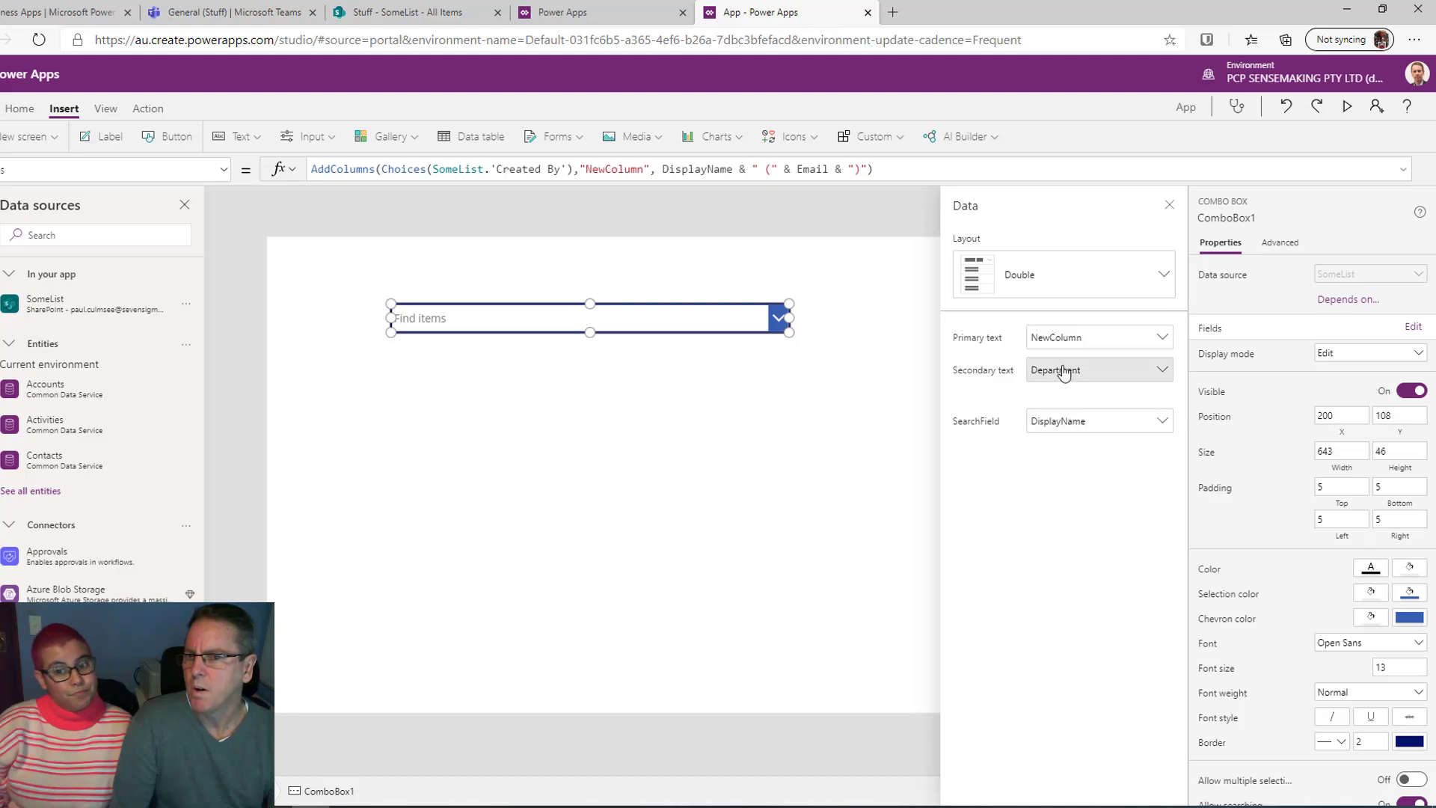
click(1062, 425)
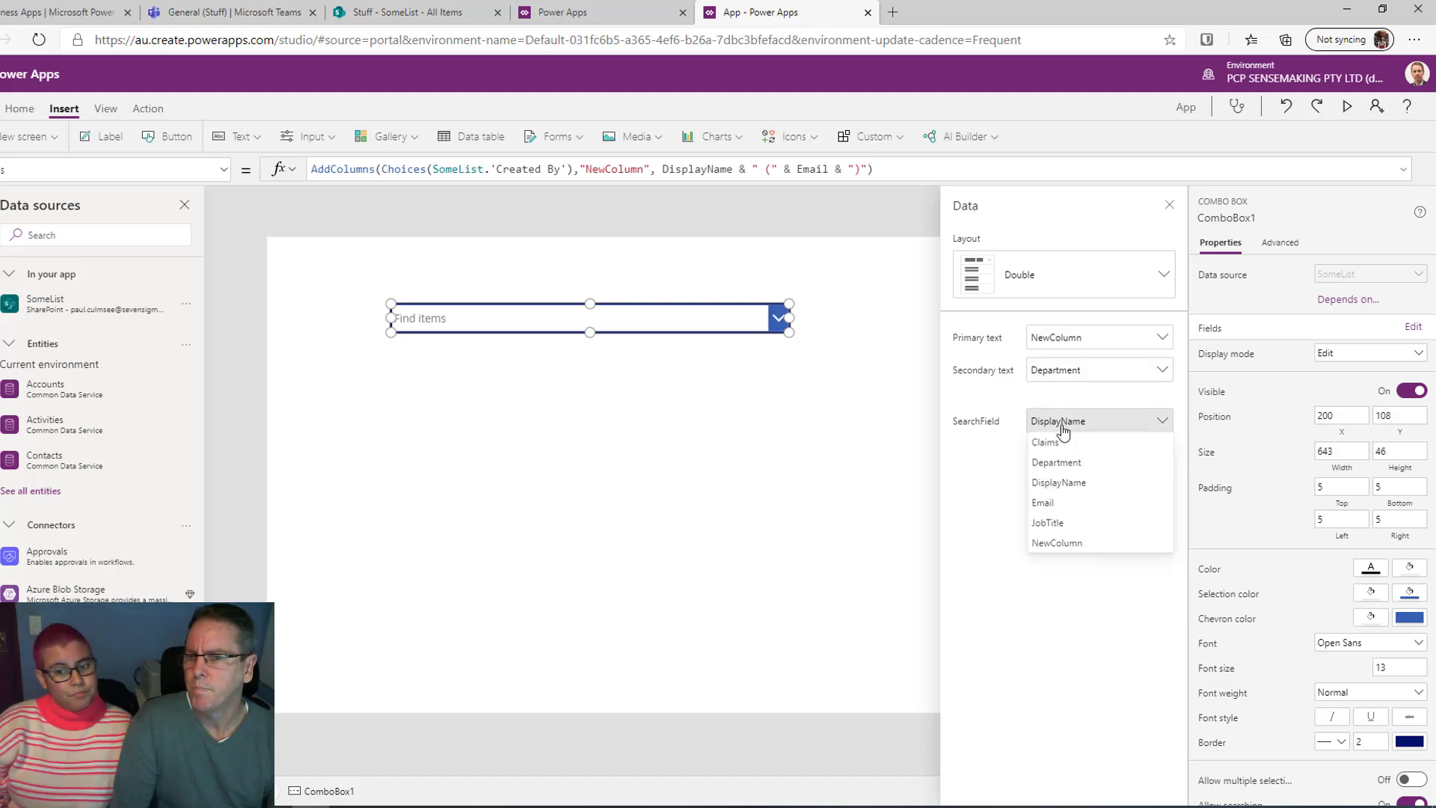
click(1044, 444)
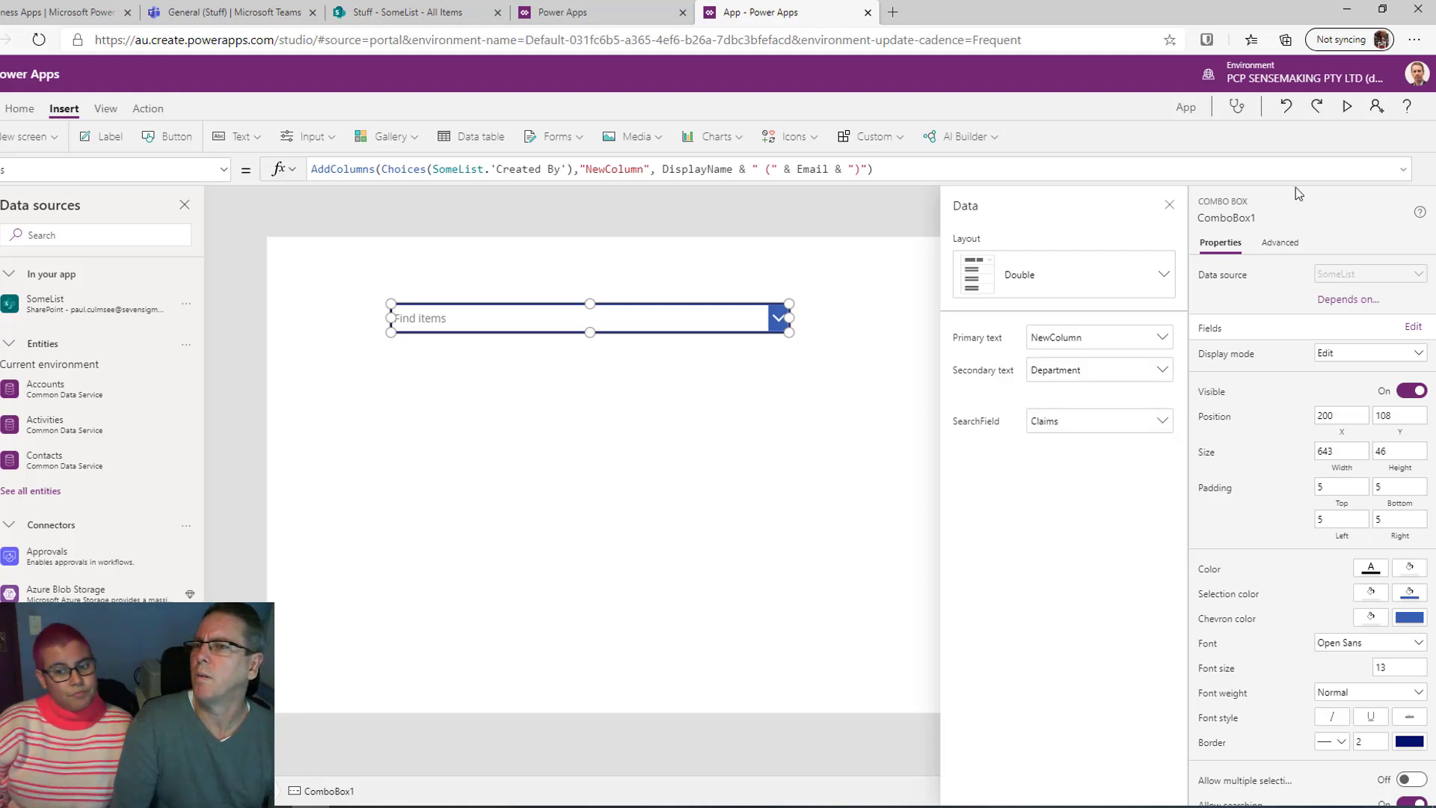
Preview the app, search the combo box by part of the person's surname, clear the search, and exit the preview
click(1346, 110)
click(459, 181)
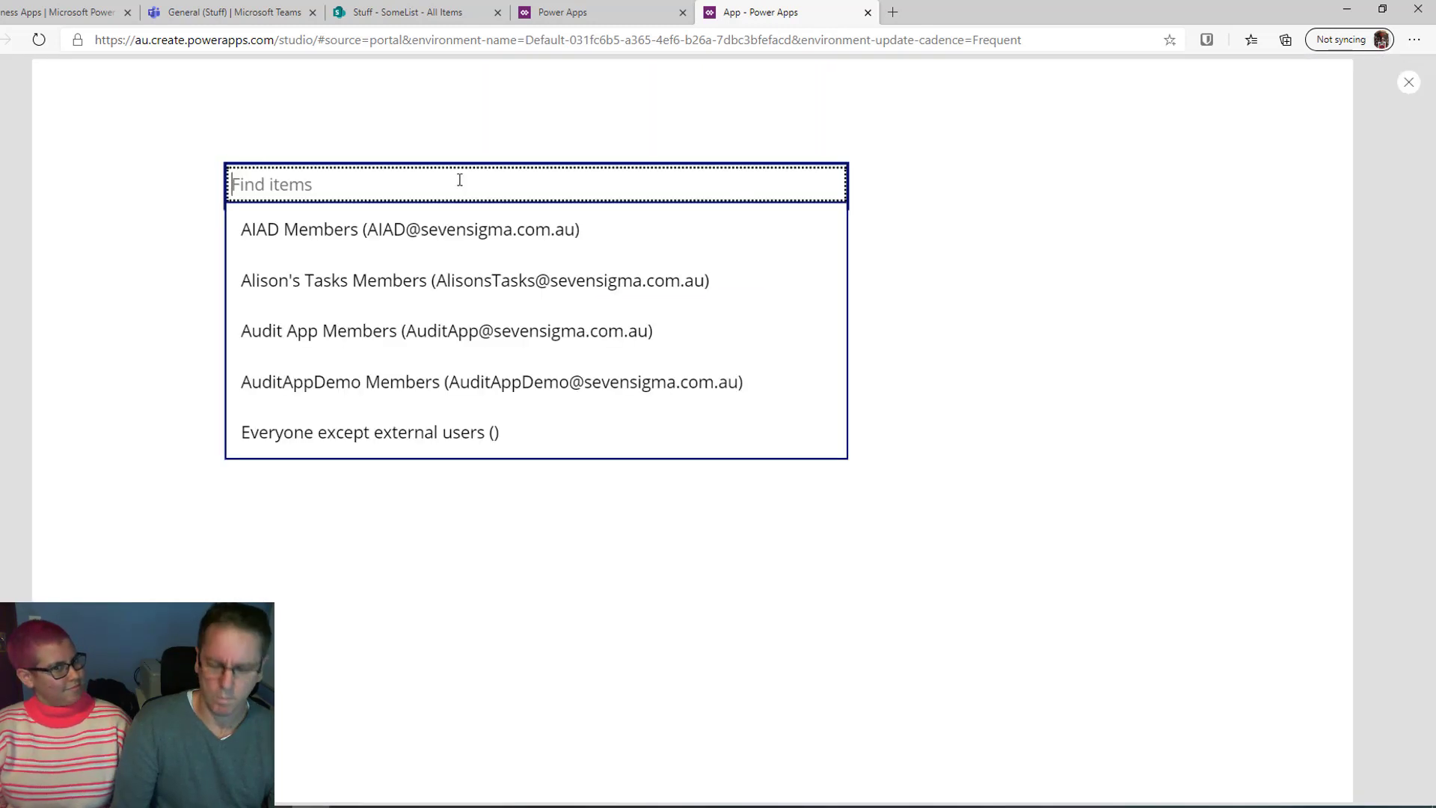
text(culmd)
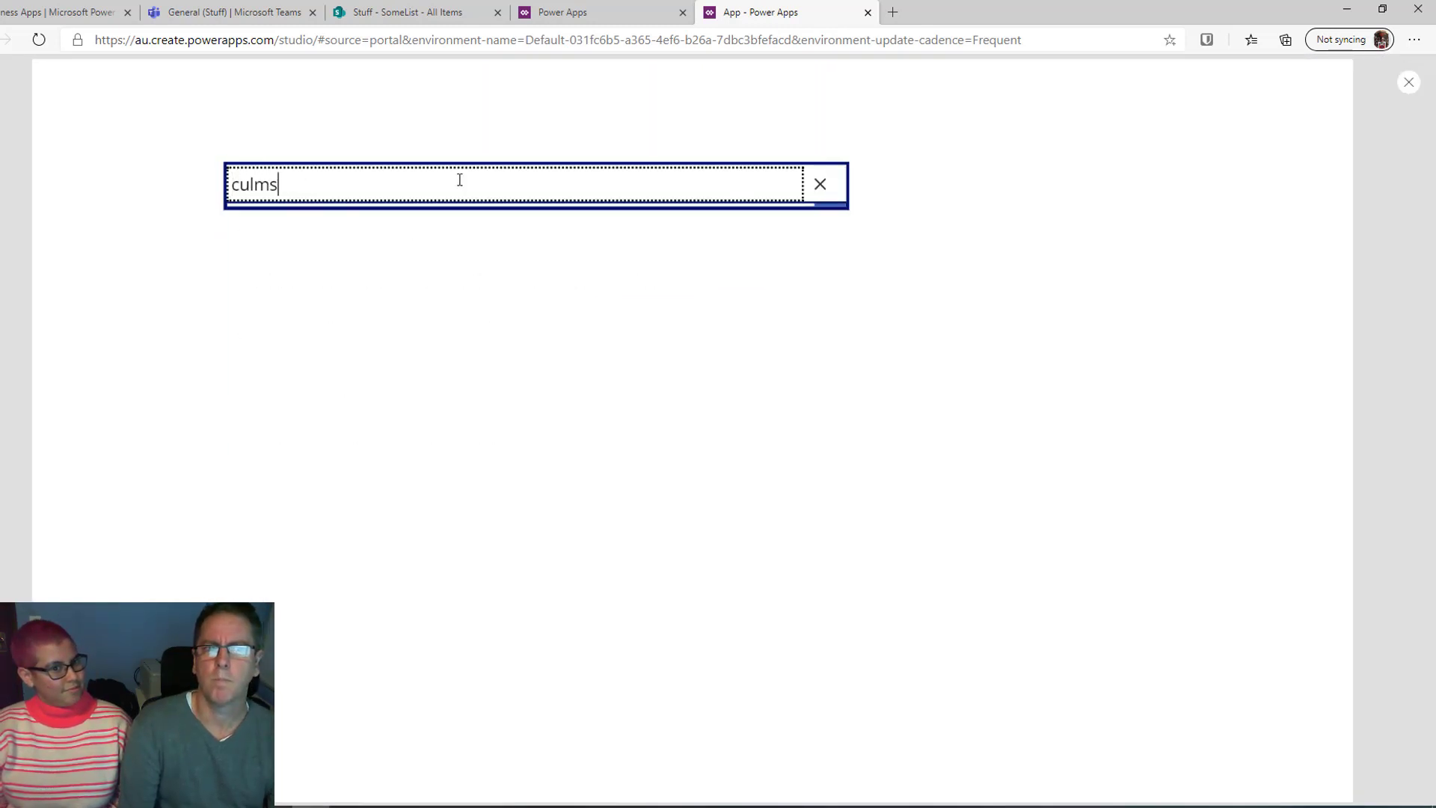
key(BackSpace)
key(BackSpace)
key(BackSpace)
key(BackSpace)
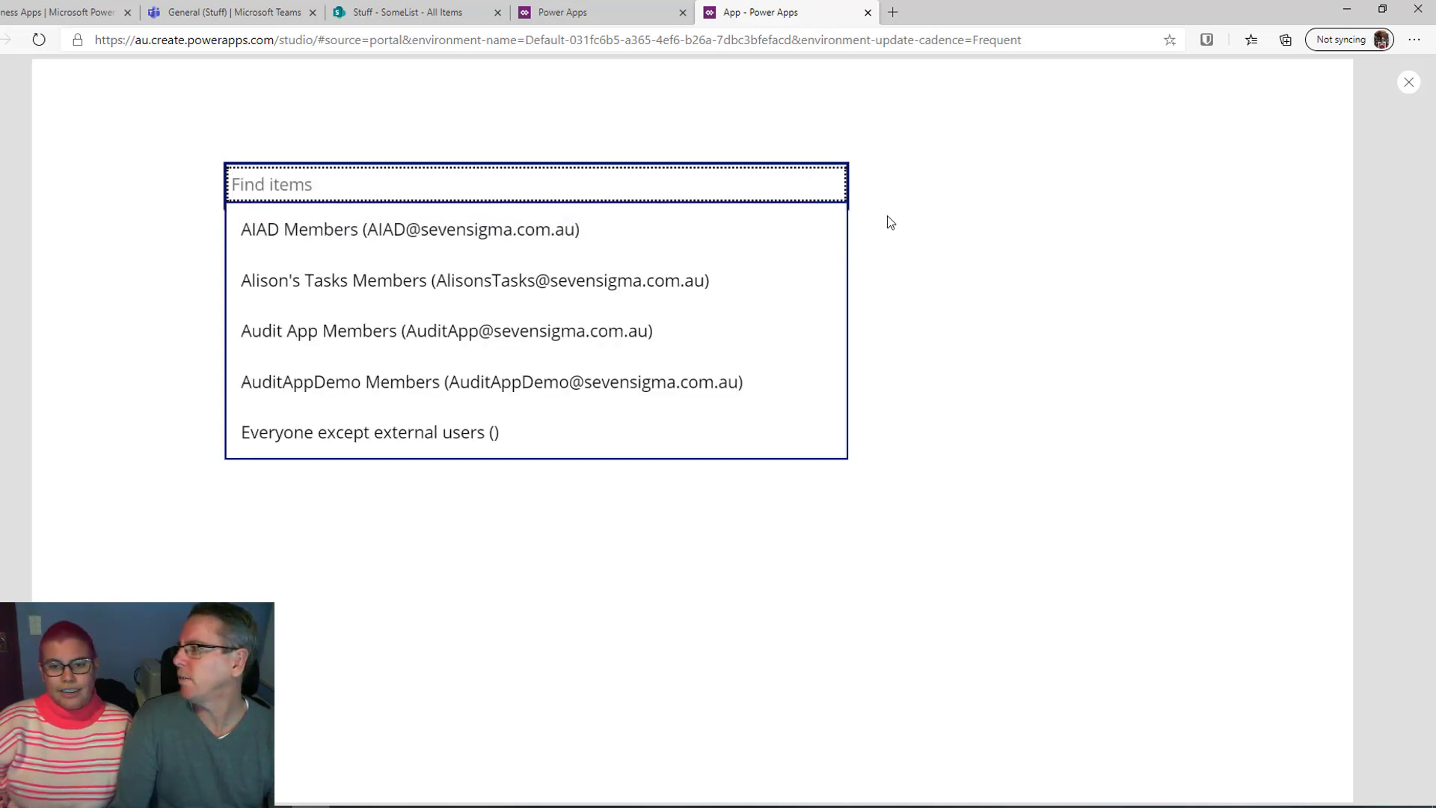
click(1014, 197)
click(1408, 82)
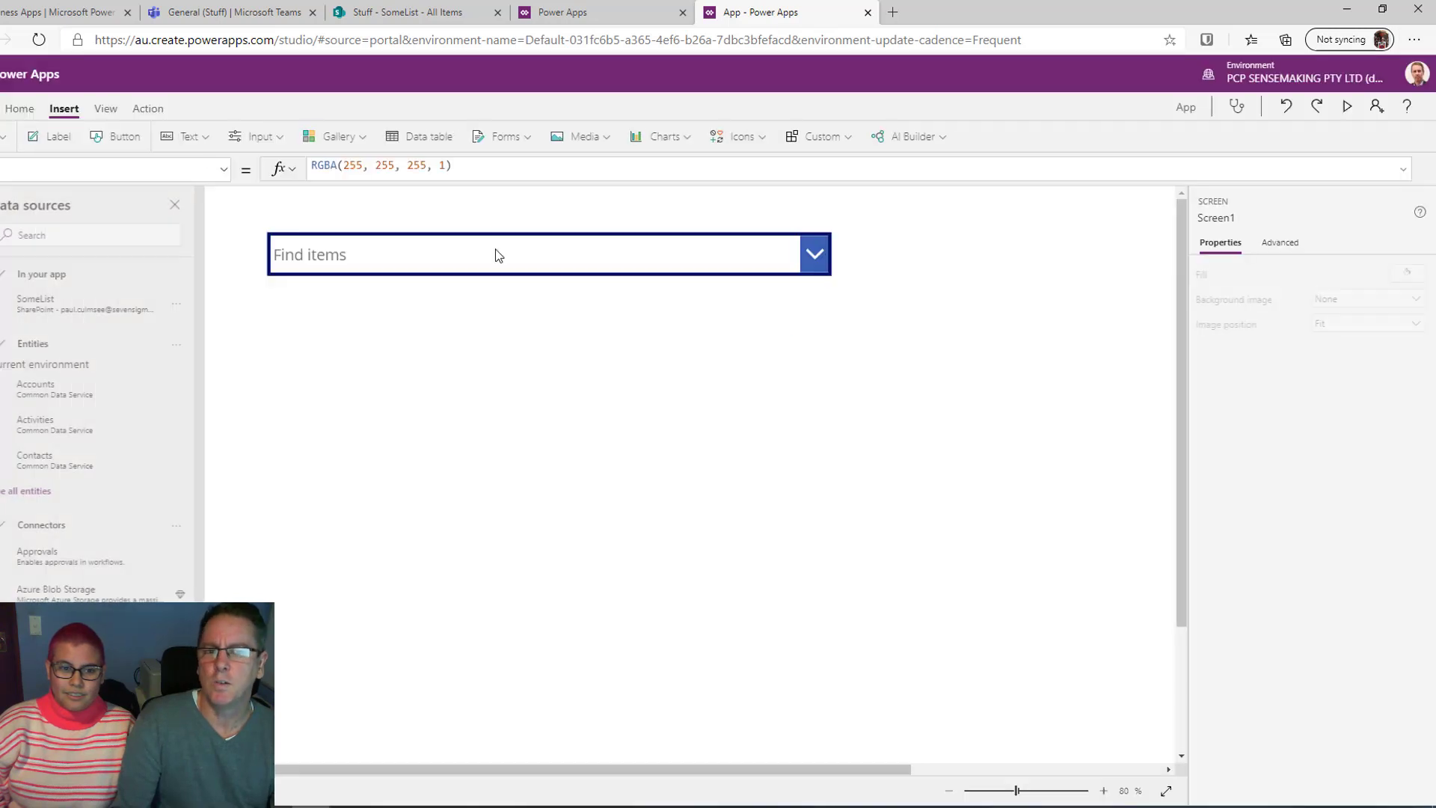
Examine the table and columns returned by Choices(SomeList.'Created By') within the combo box's AddColumns formula
click(508, 330)
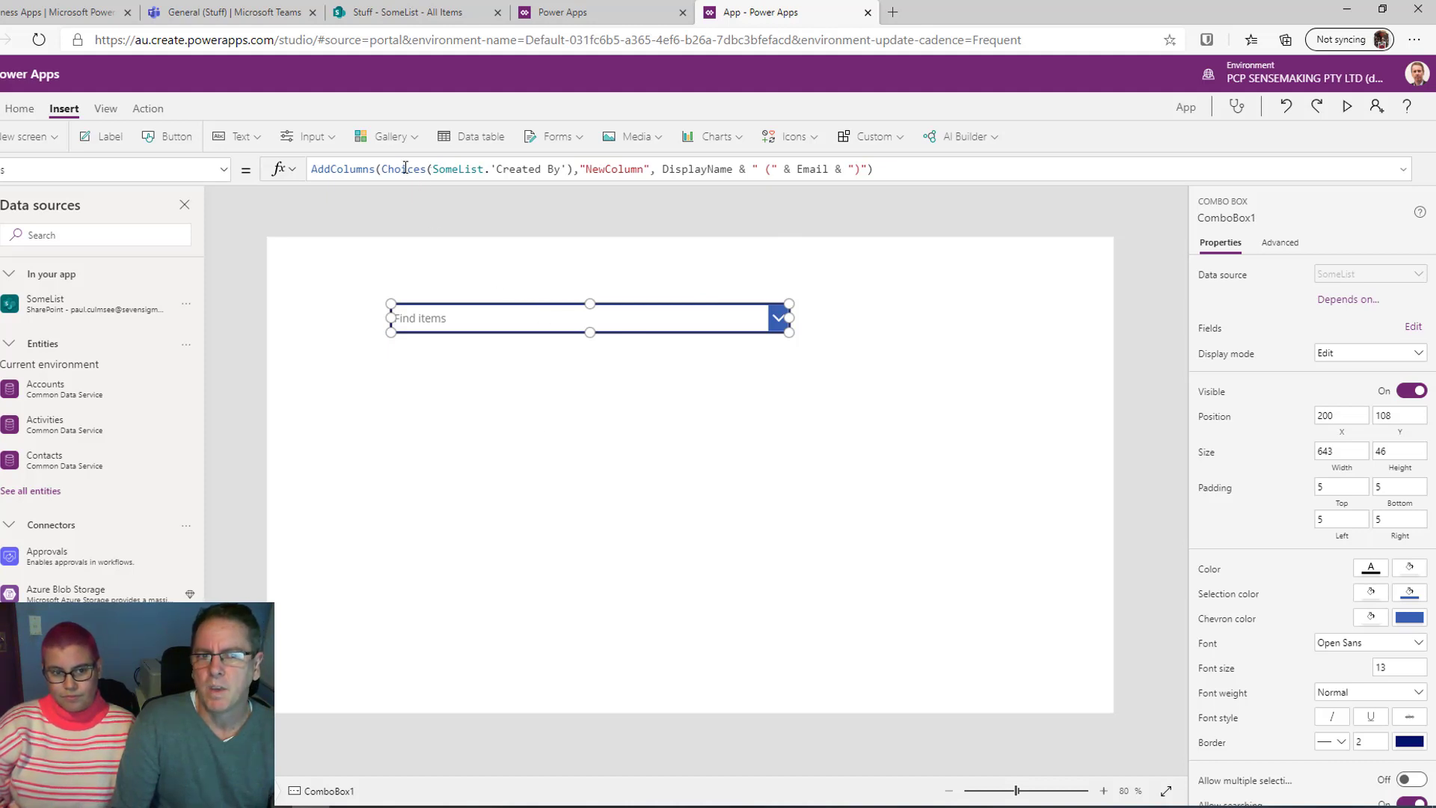
click(432, 171)
click(445, 169)
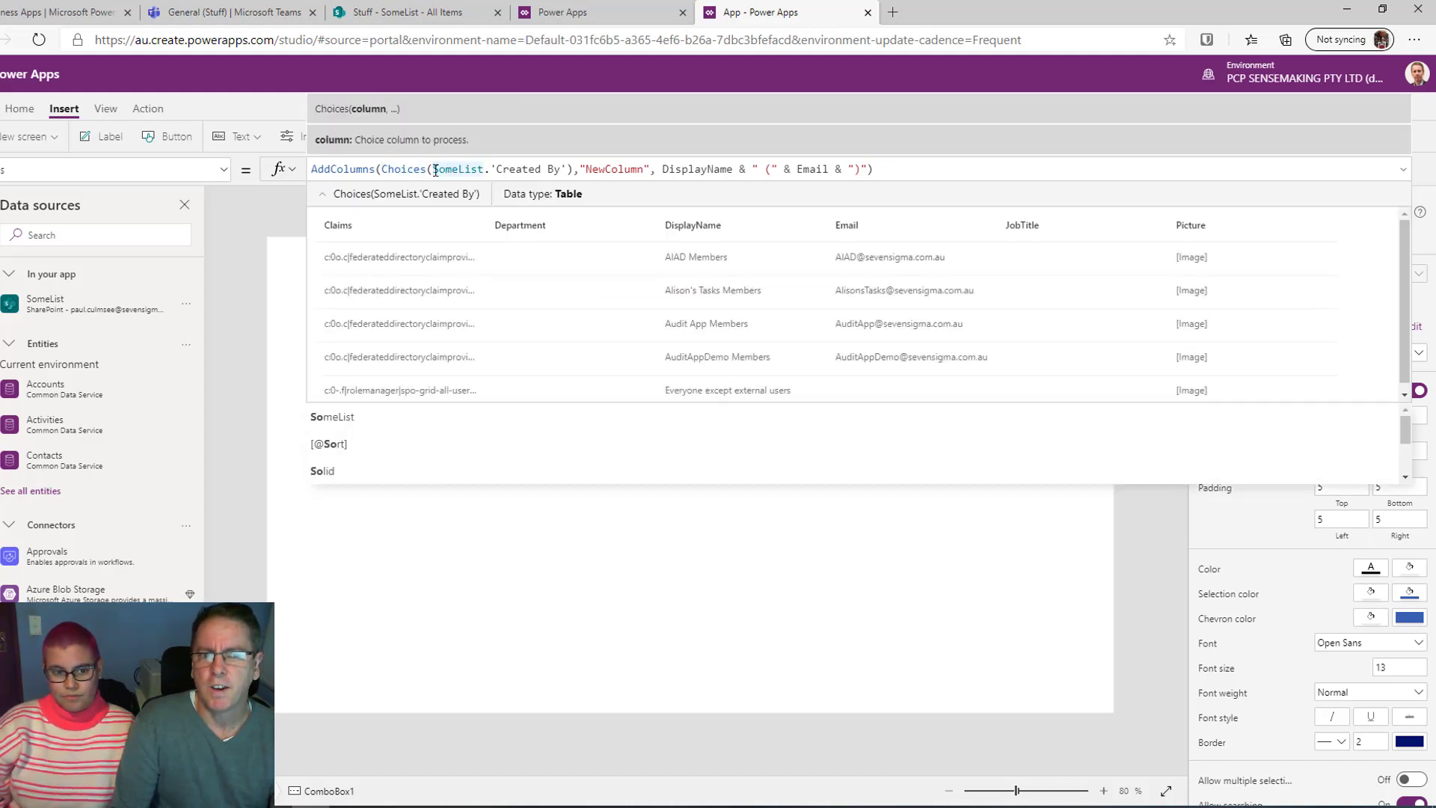
click(334, 198)
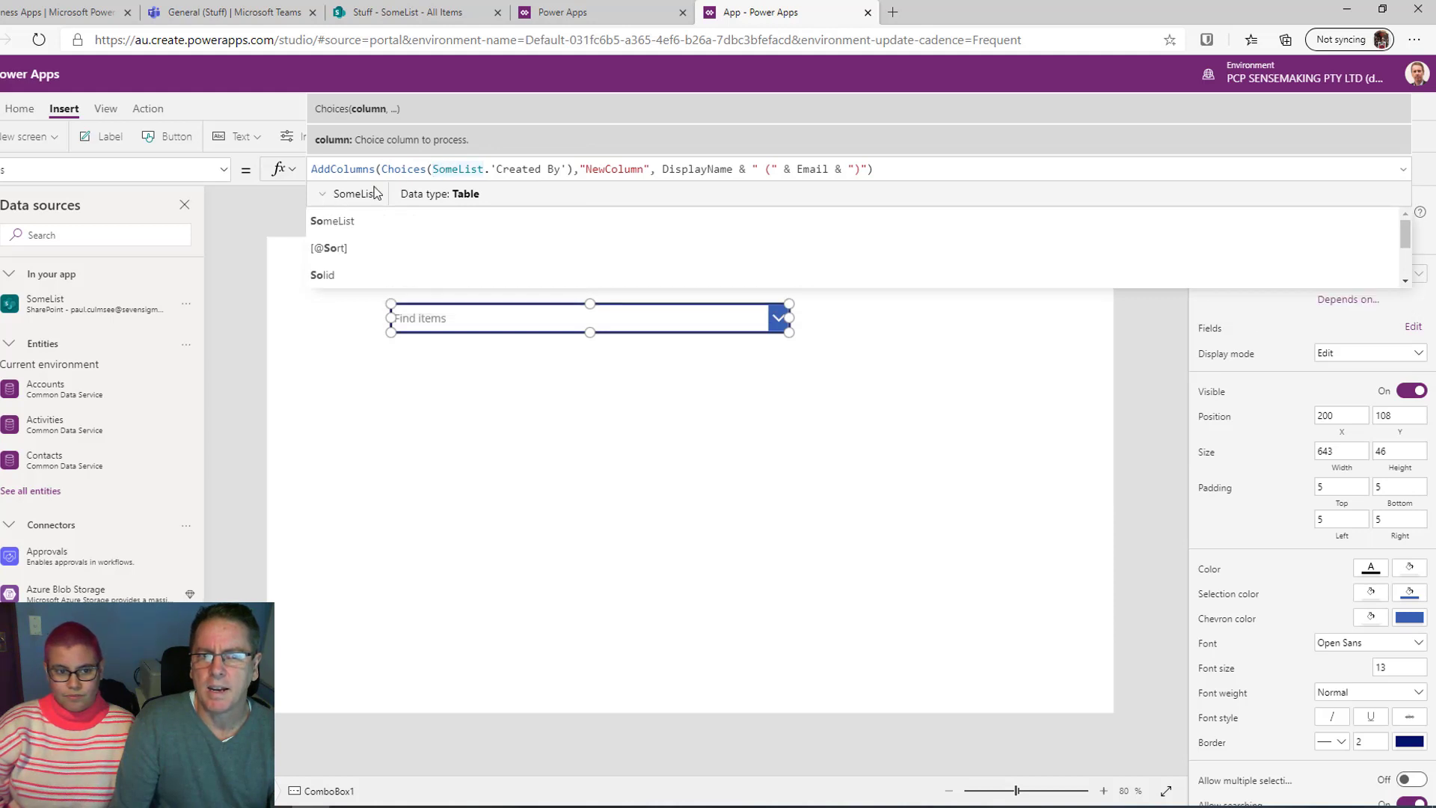
click(392, 170)
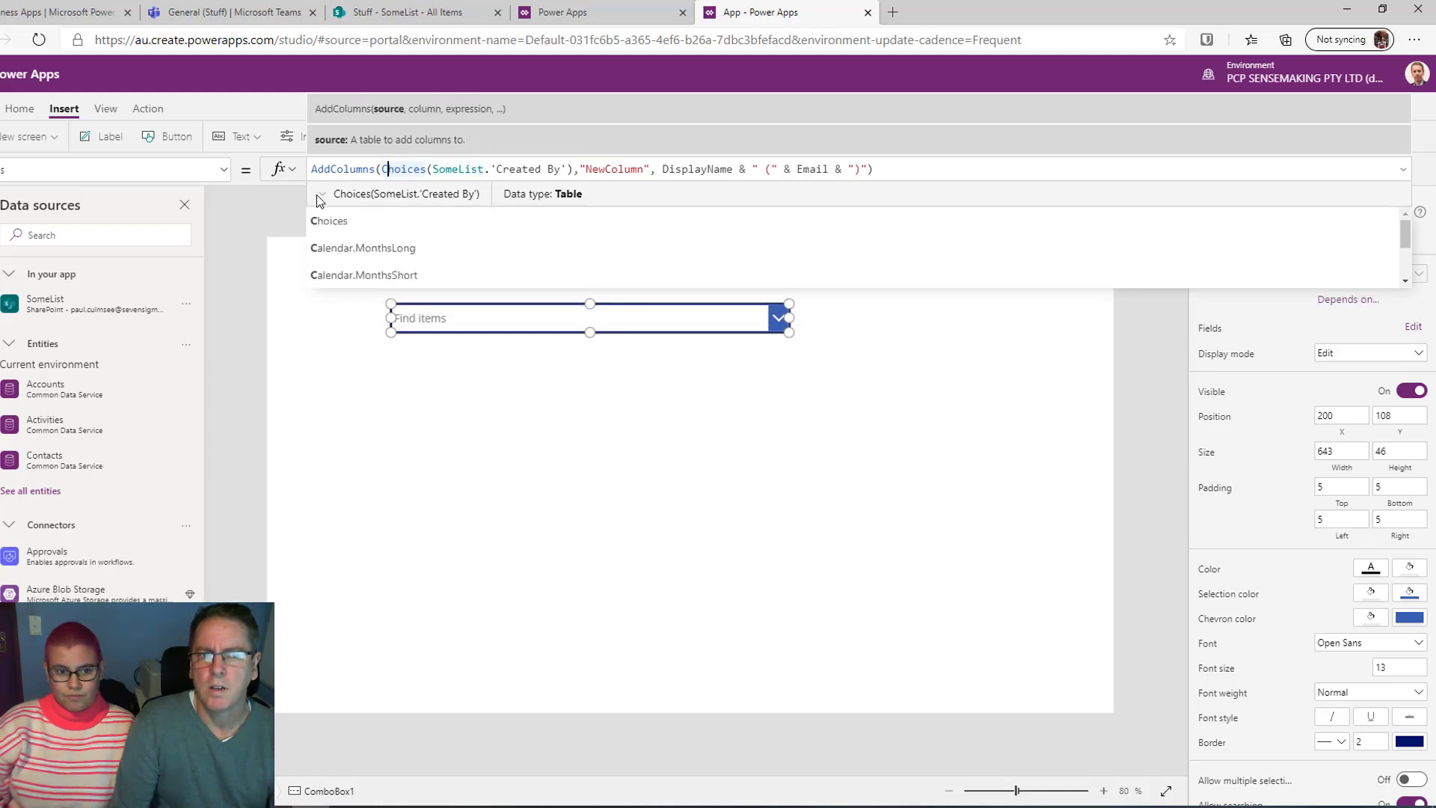
click(323, 195)
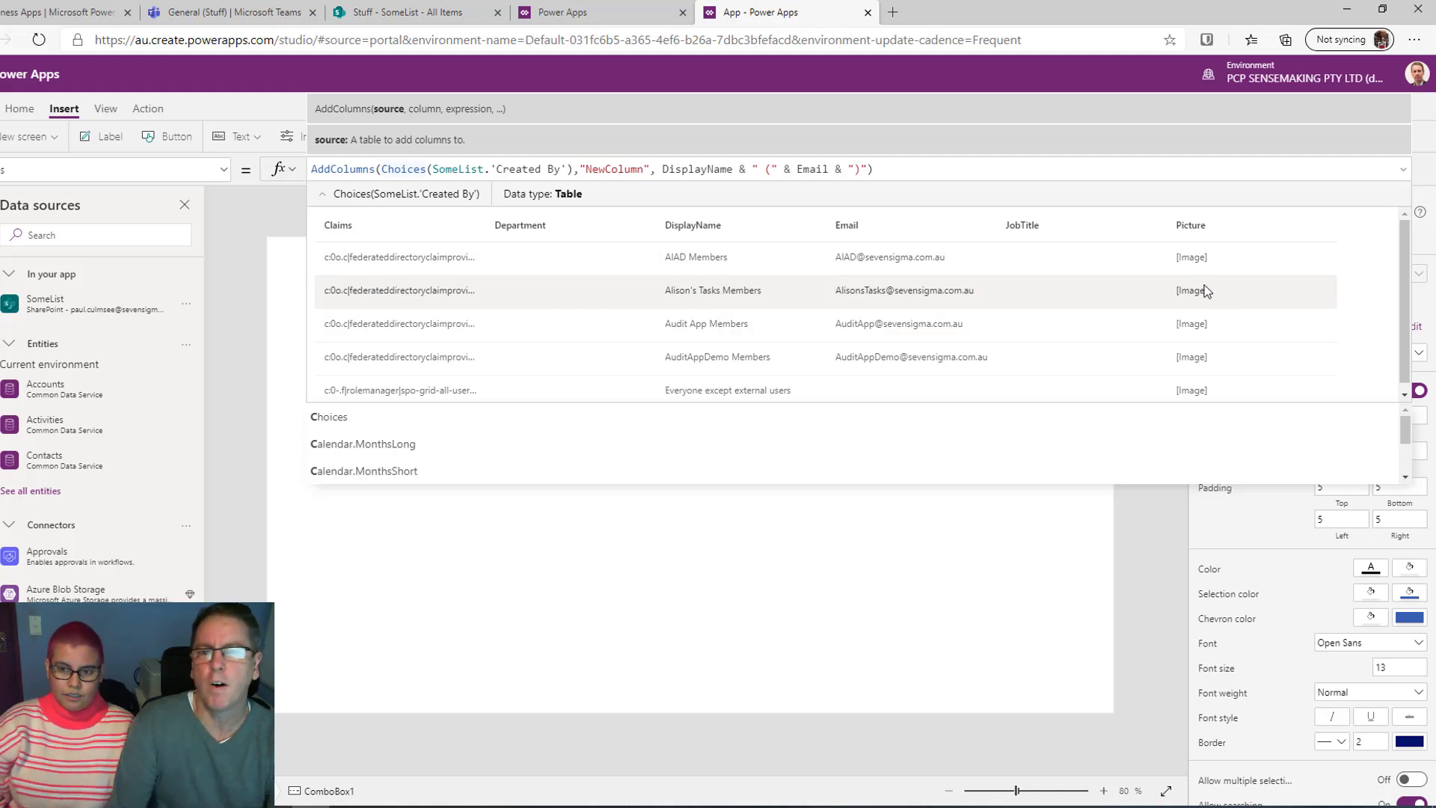
click(739, 562)
click(736, 552)
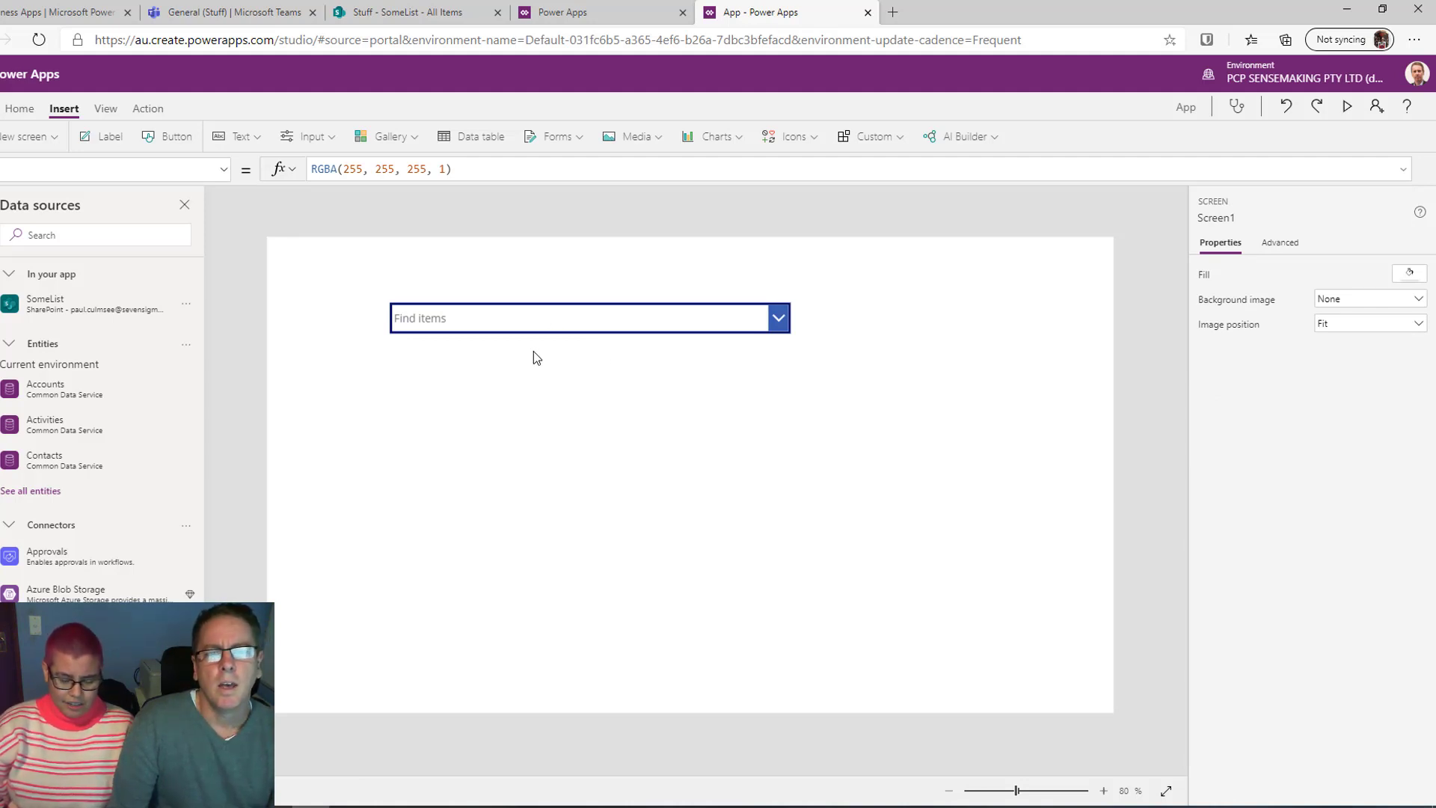
Search the data sources for "office" and add the Office 365 Users connector to the app using the existing connection
click(537, 318)
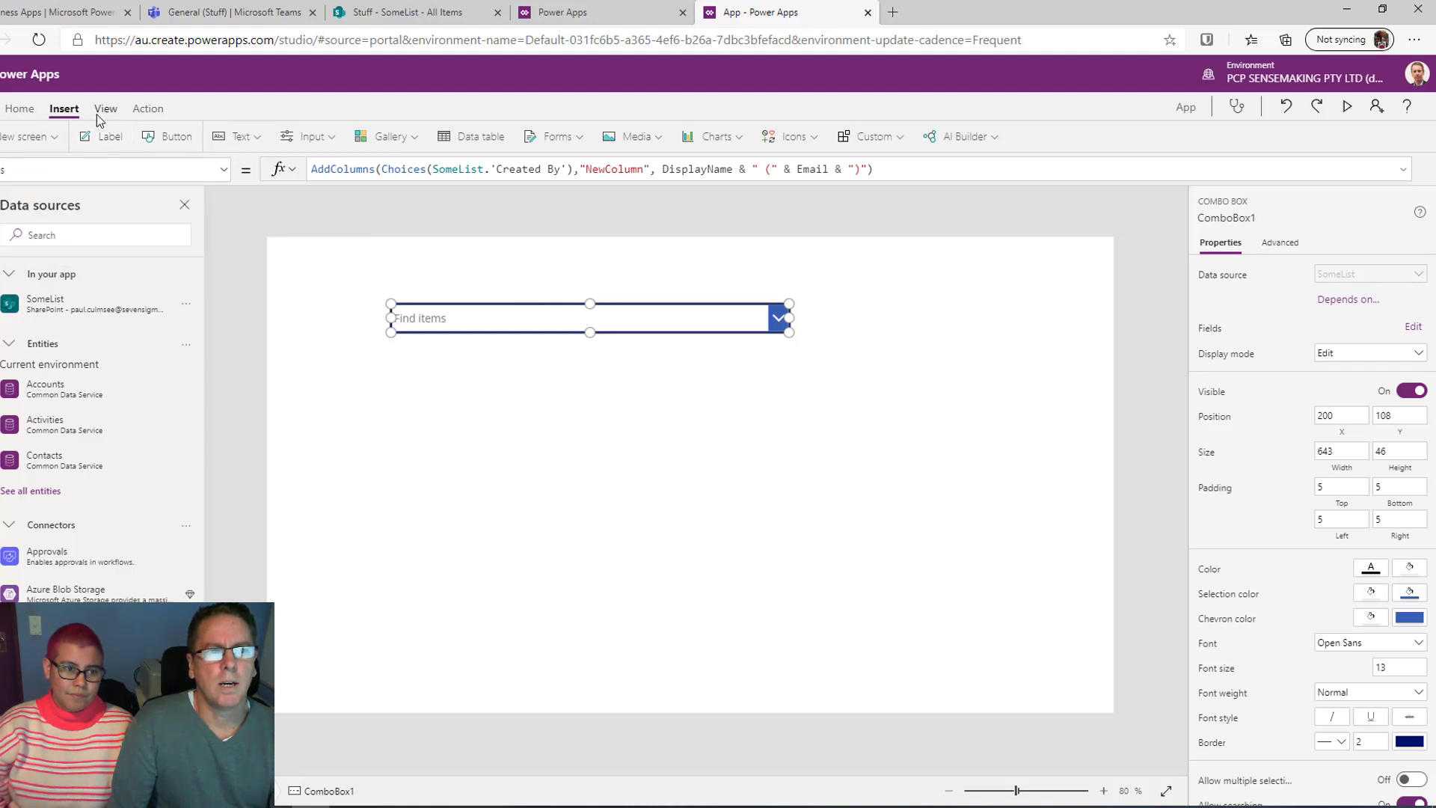
click(63, 235)
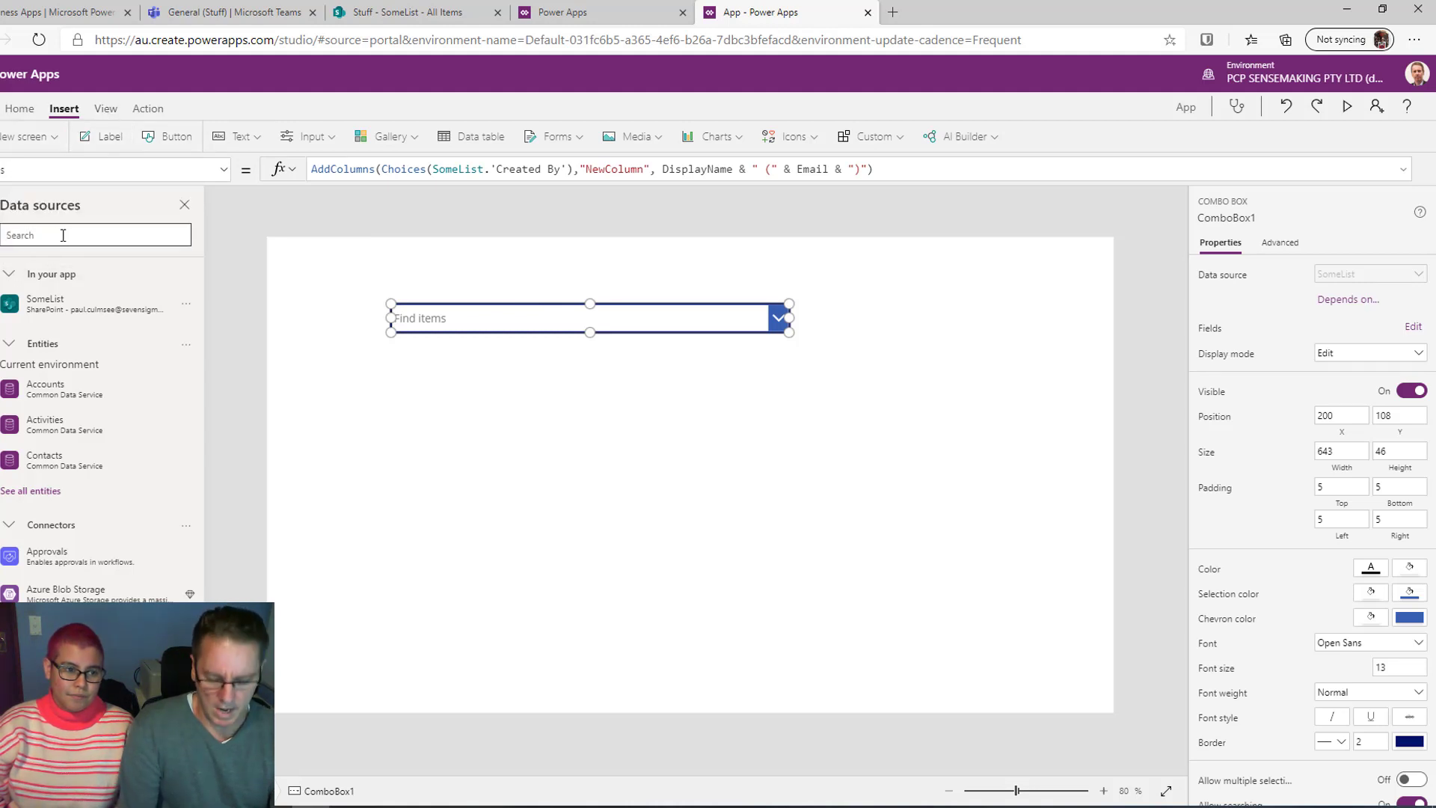
text(office)
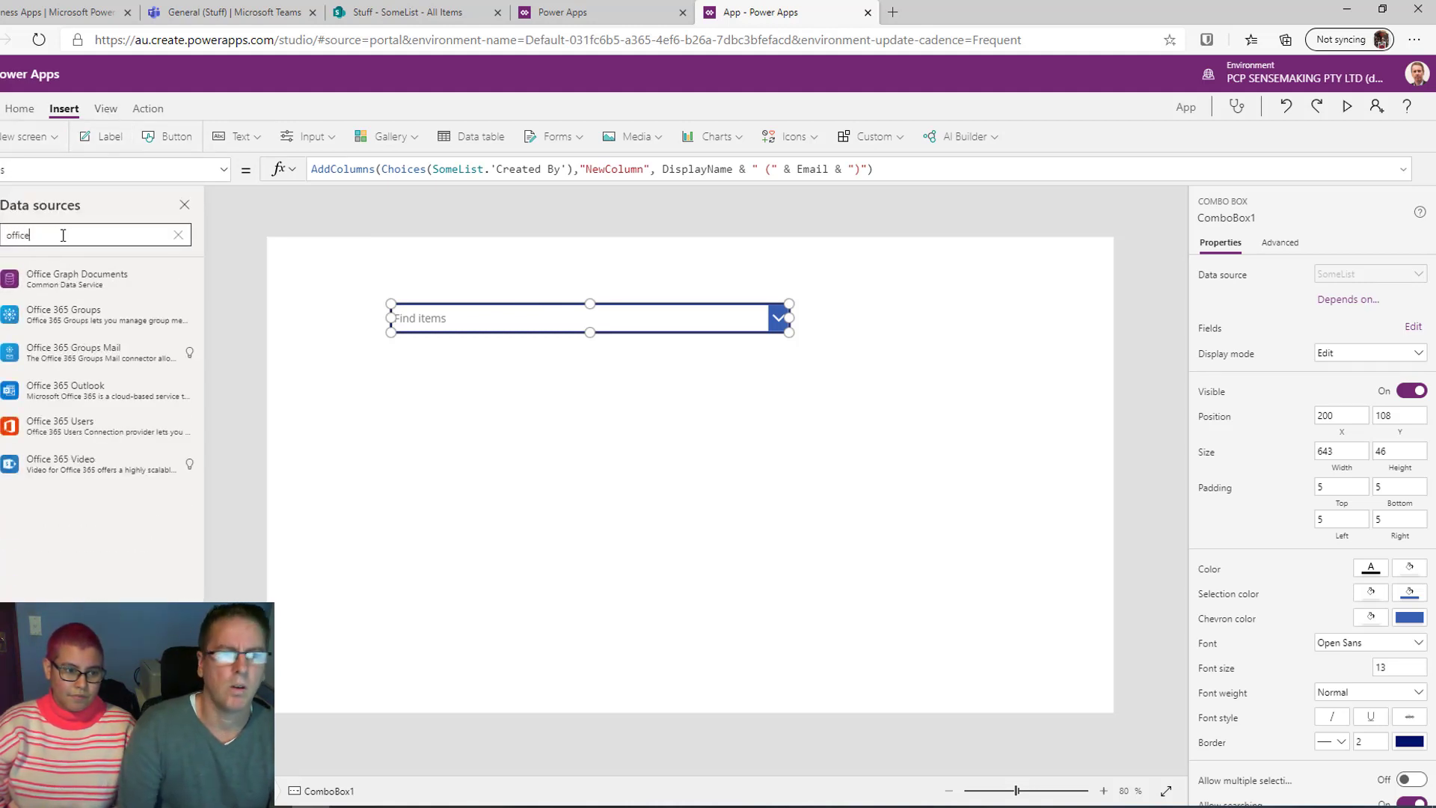
click(64, 429)
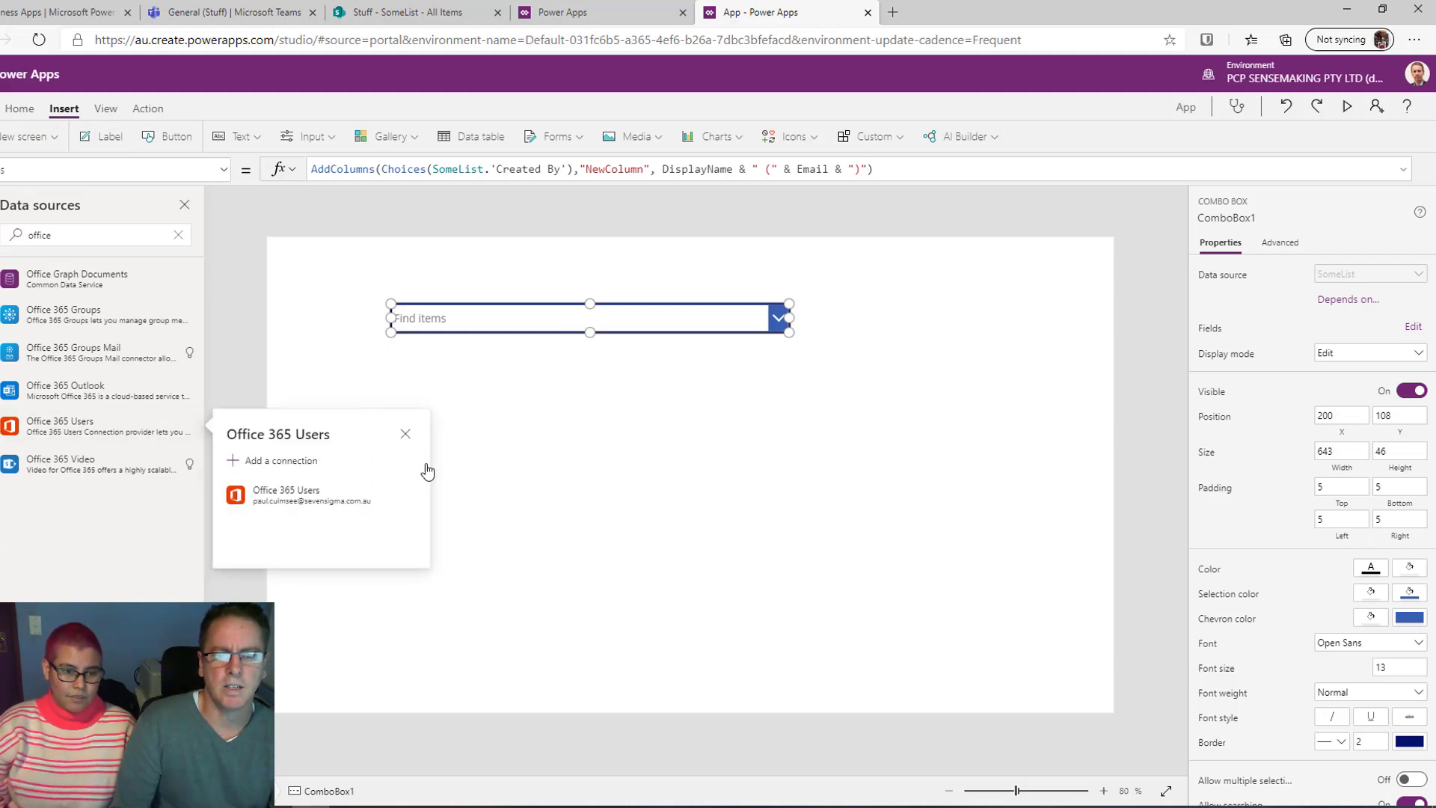
click(232, 492)
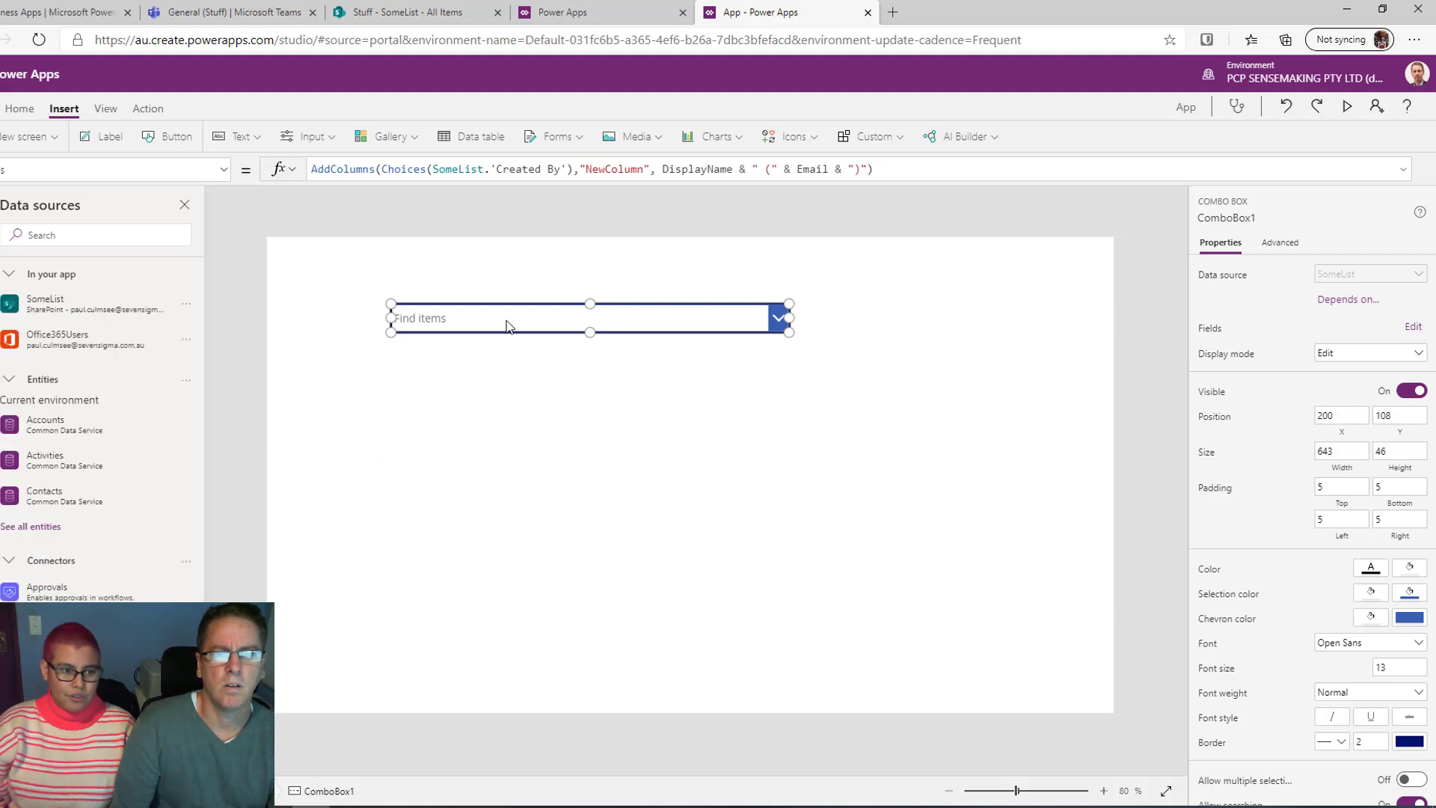
Replace the combo box's AddColumns items formula with a call to Office365Users.SearchUser
click(890, 166)
drag(890, 166, 298, 173)
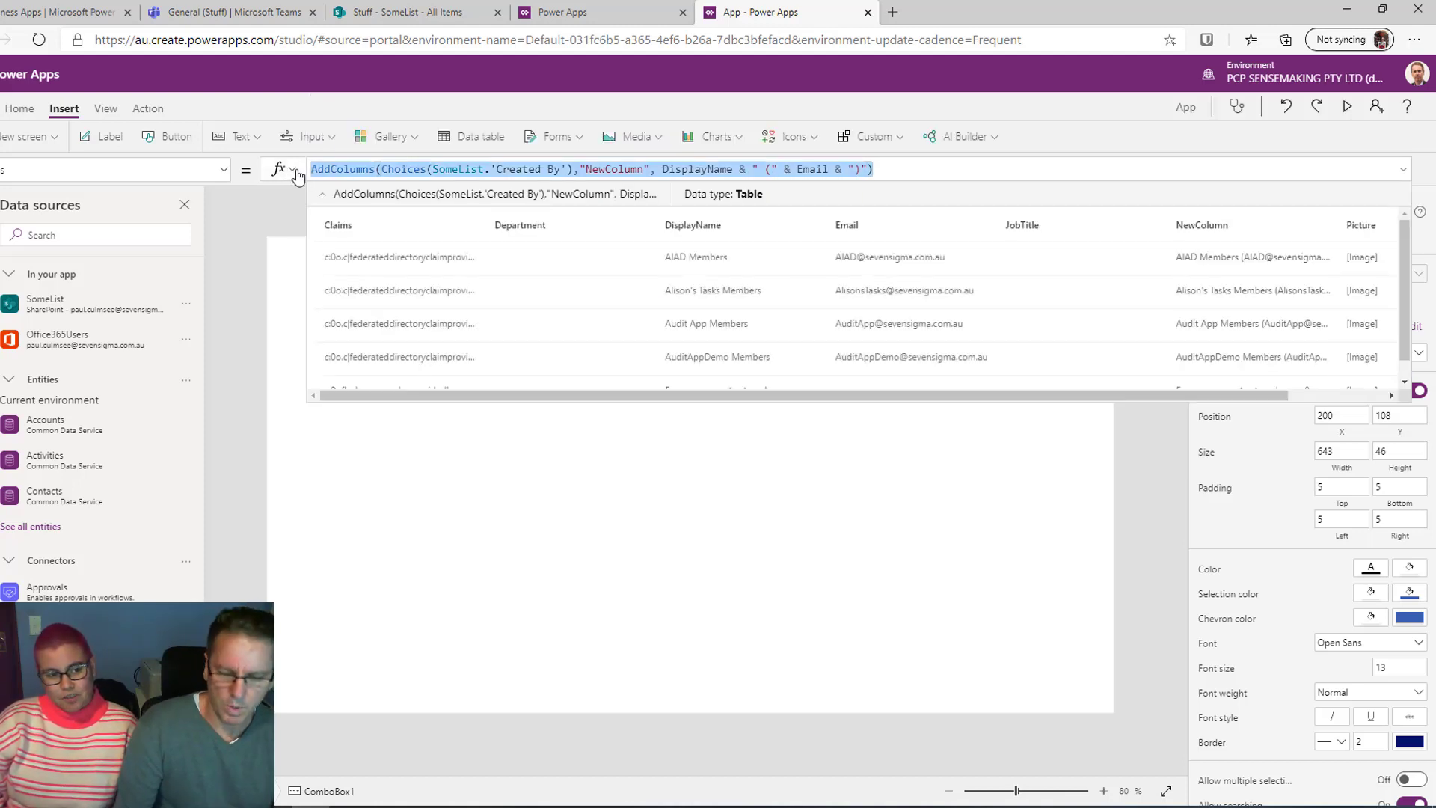
key(BackSpace)
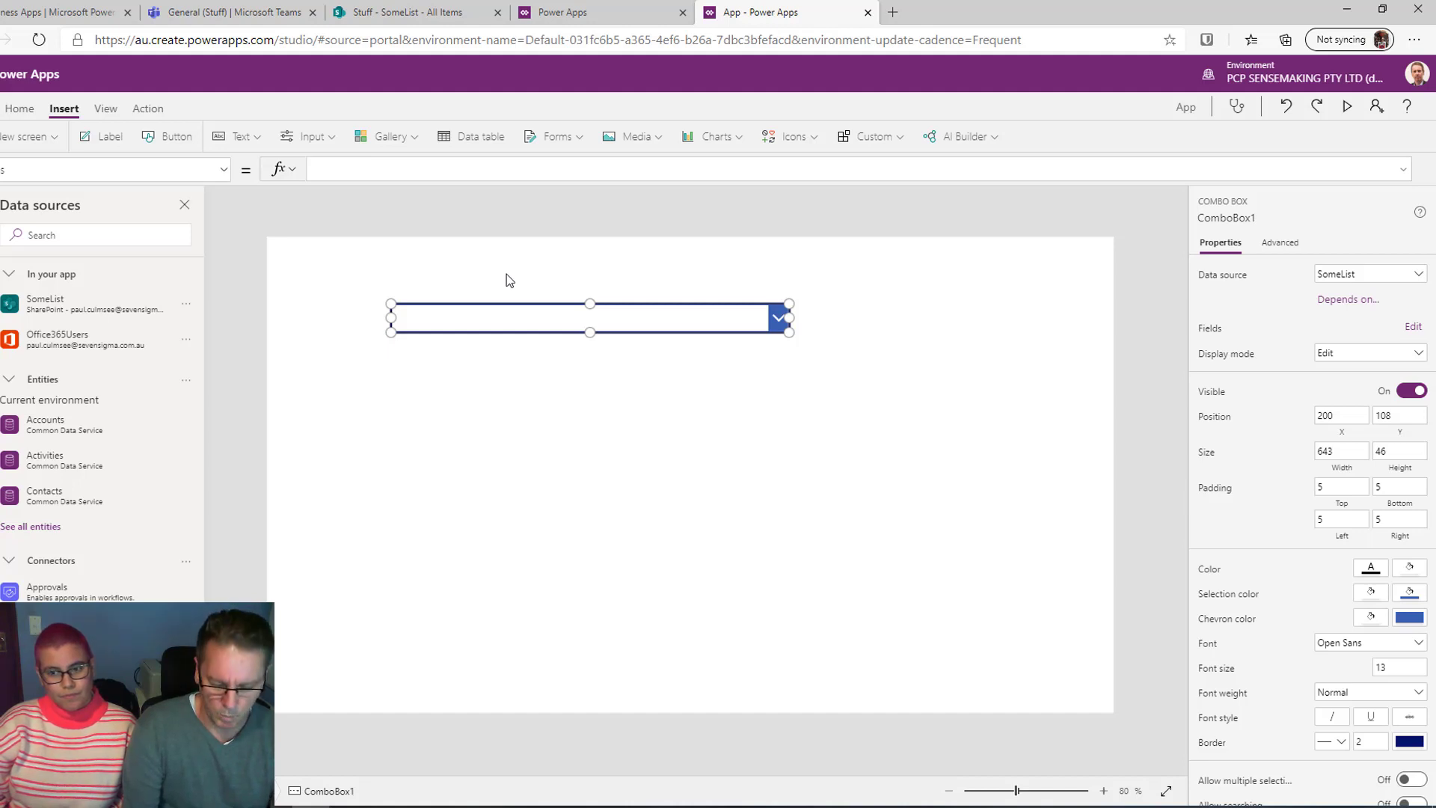
text(office)
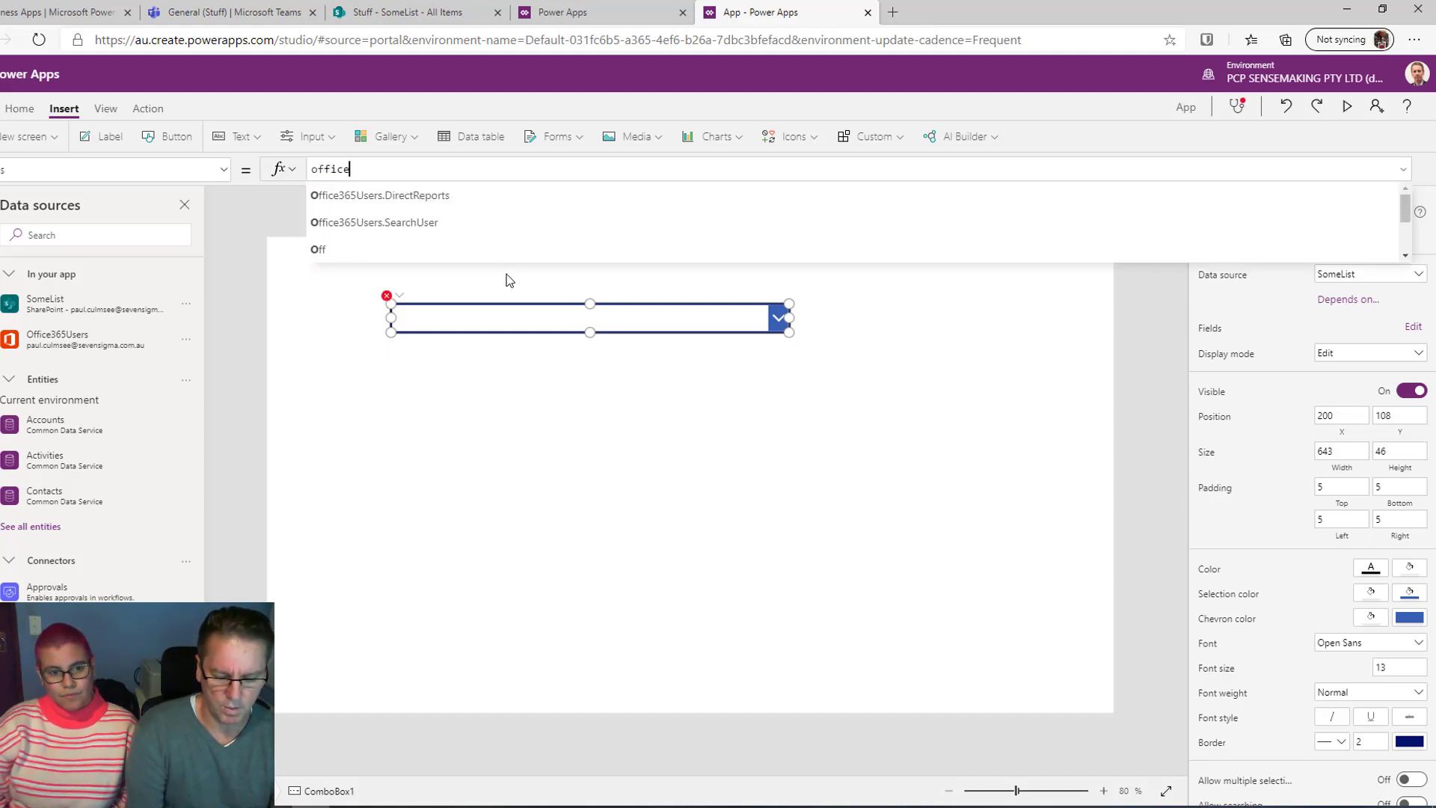
text(365use)
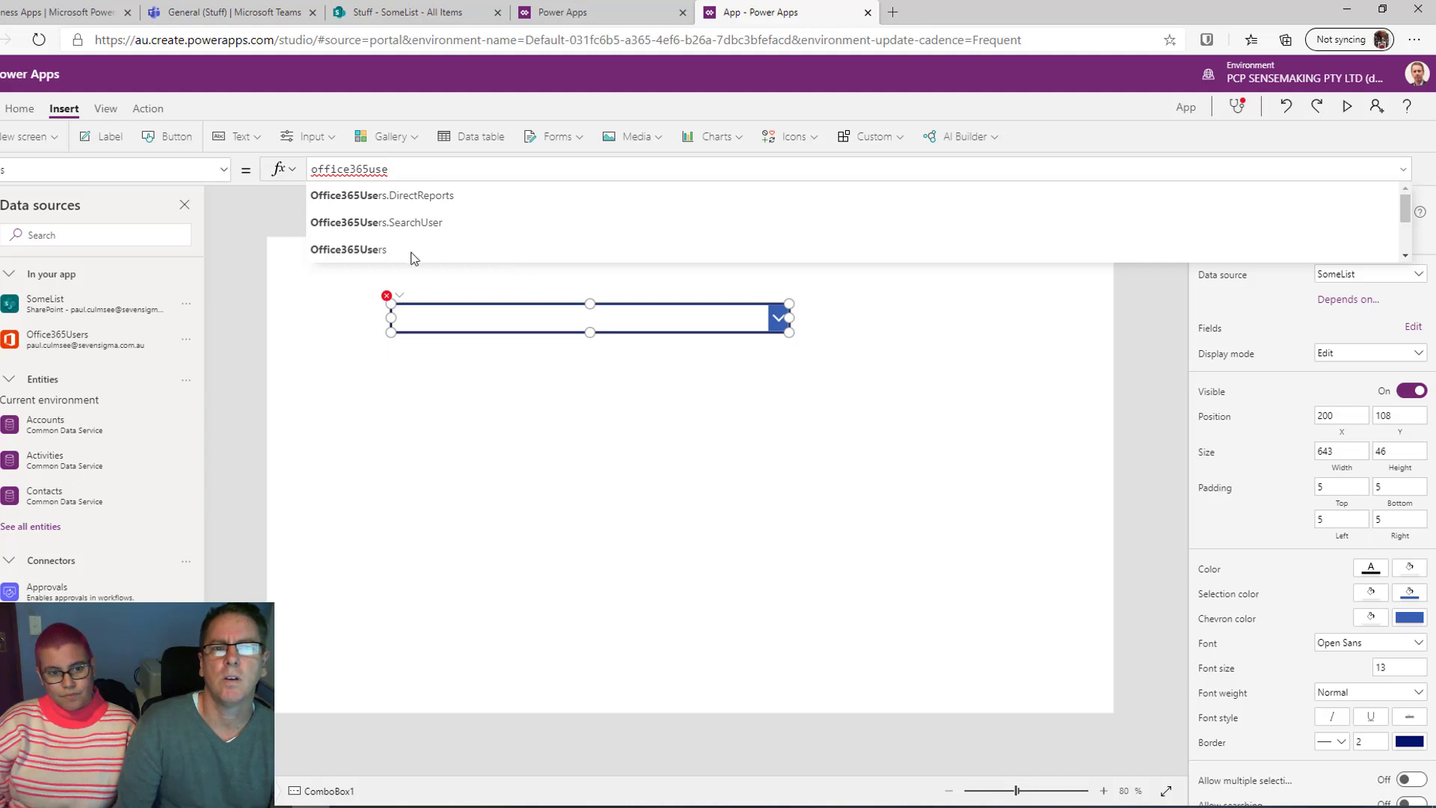
click(359, 223)
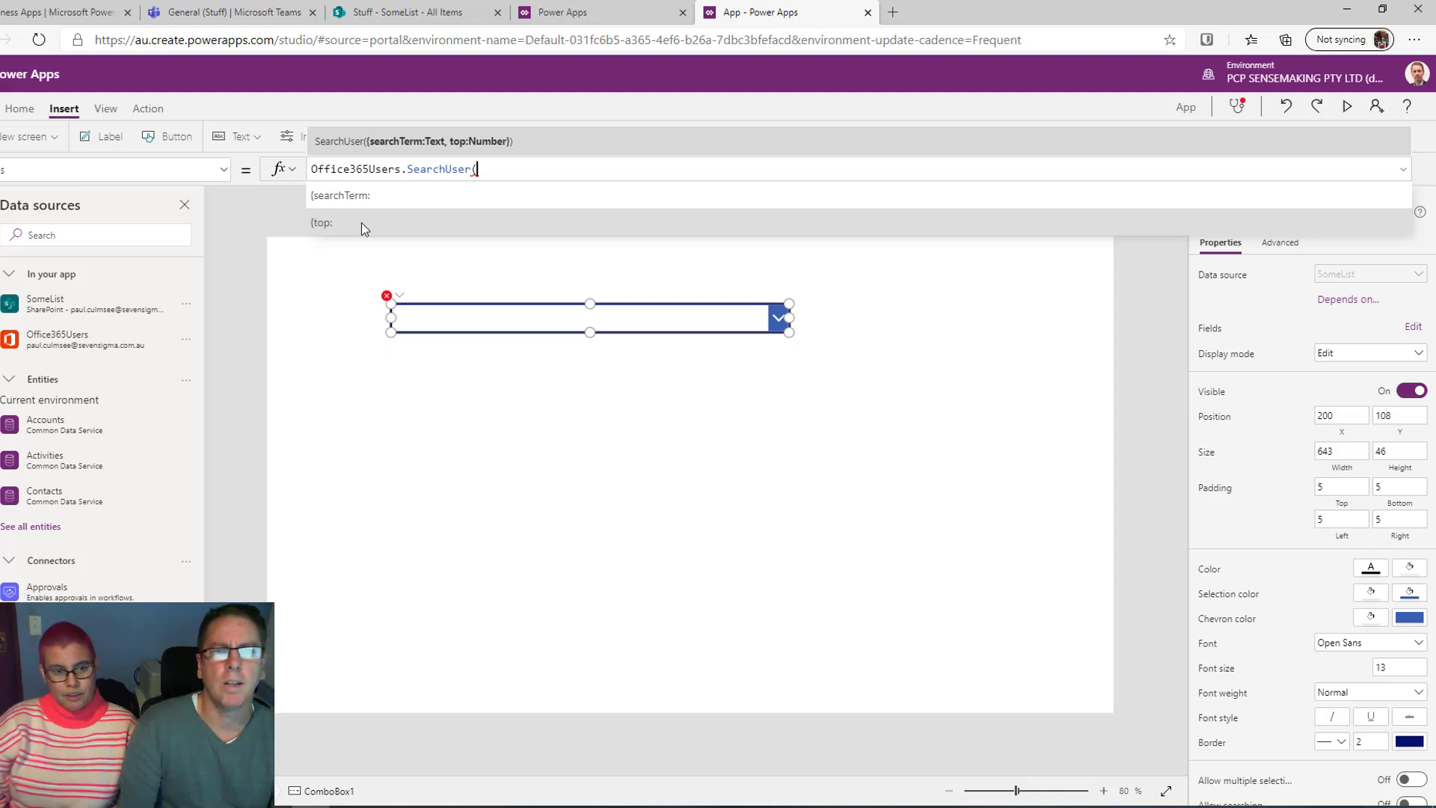
Complete the SearchUser call with the argument {searchTerm: Self.SearchText}
text({)
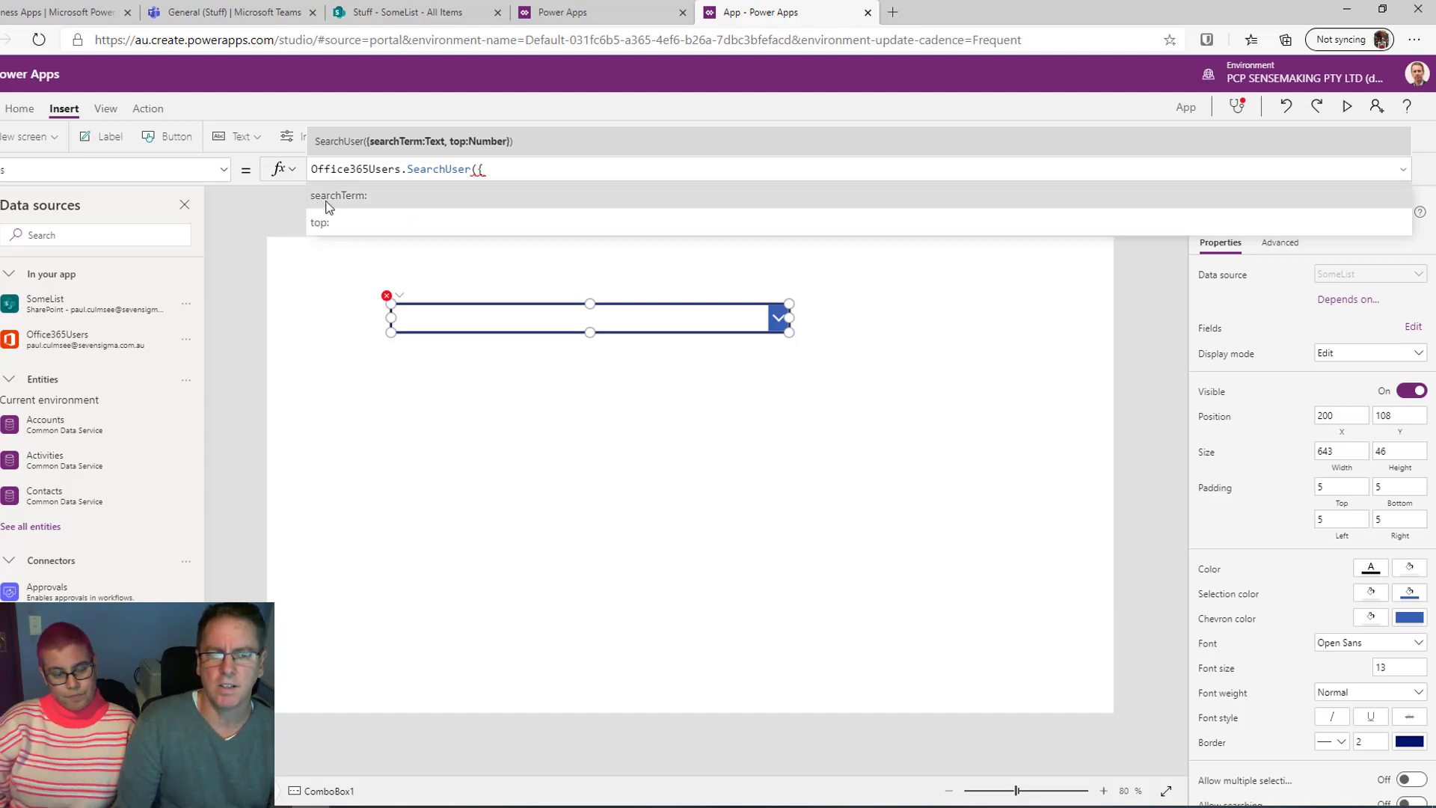
click(358, 200)
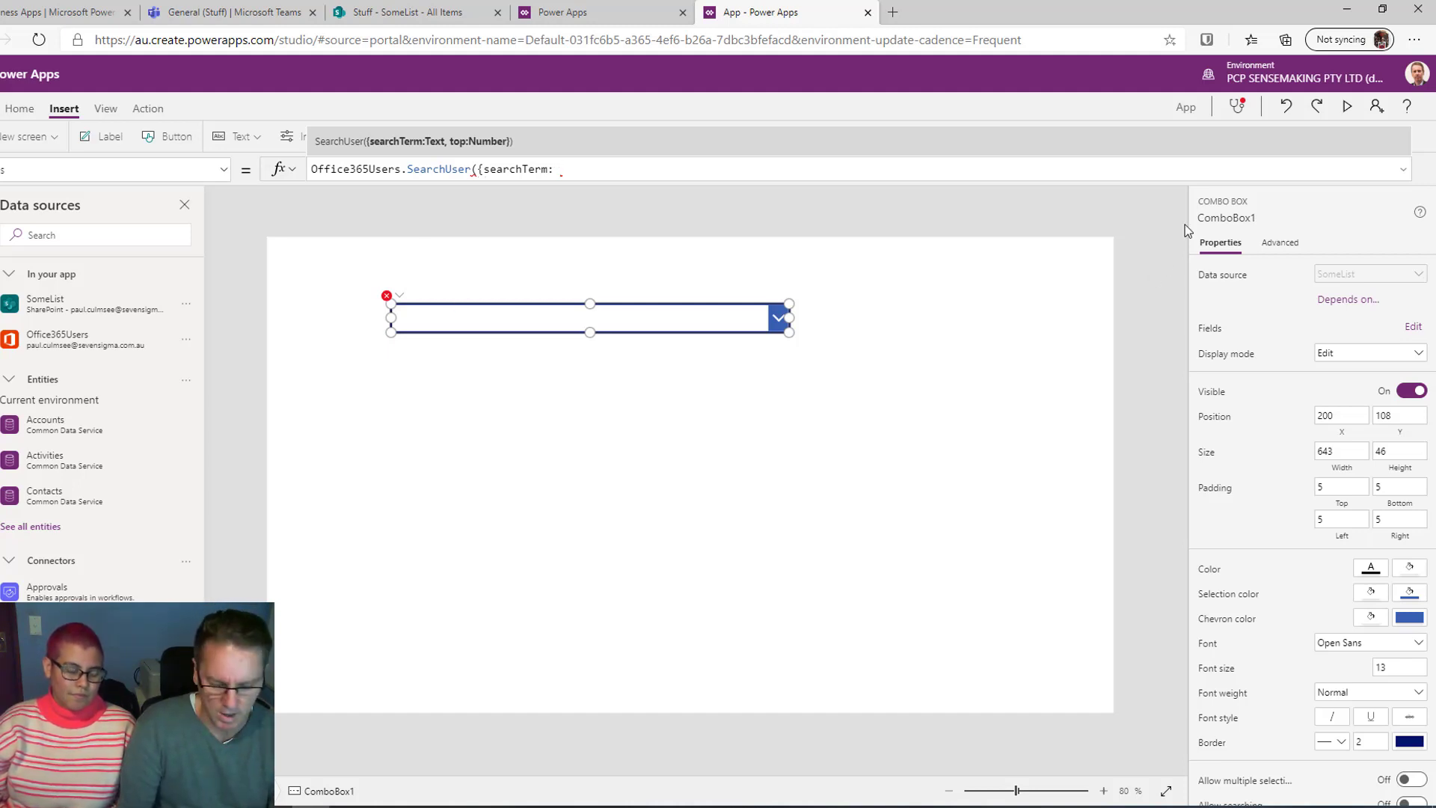
text(Self)
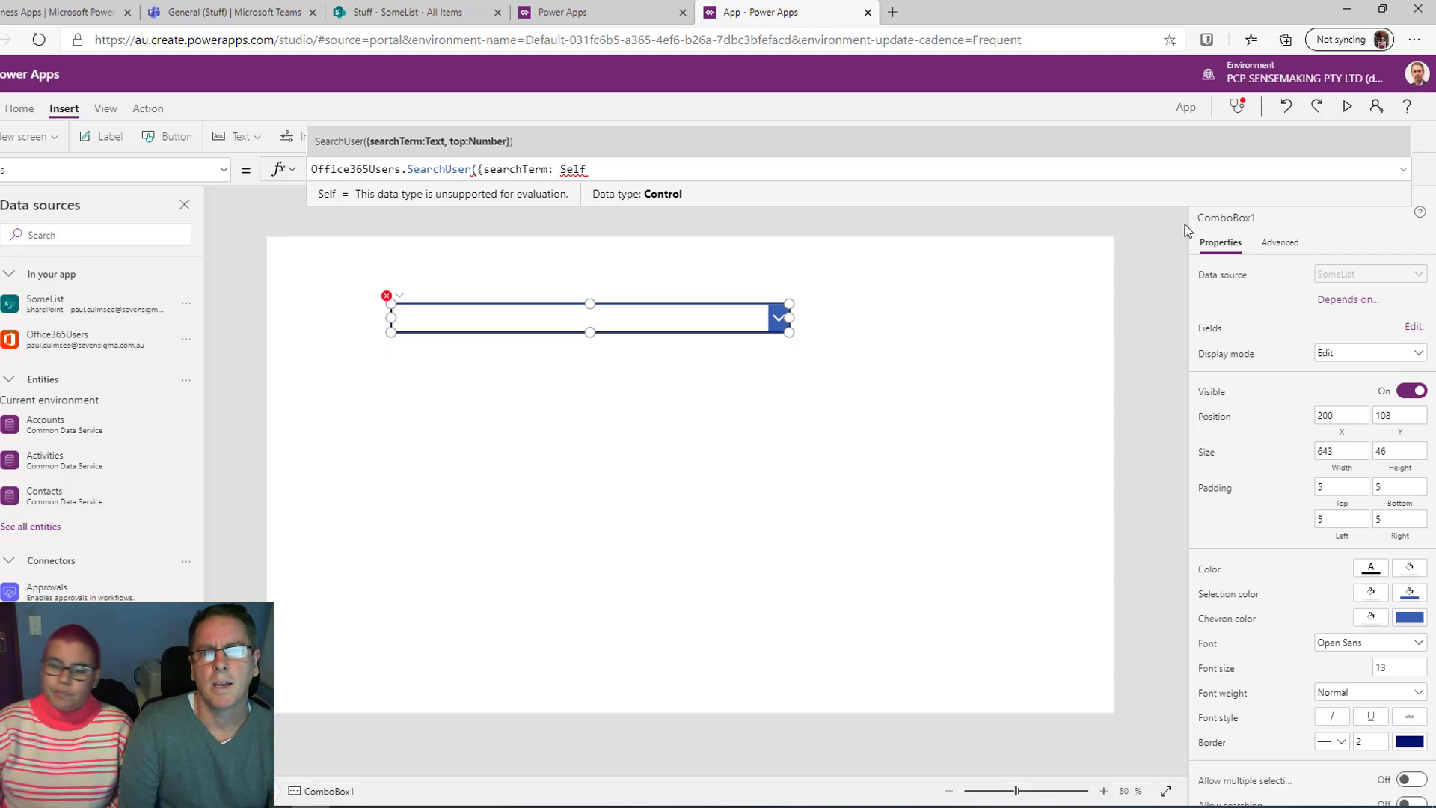
text(.)
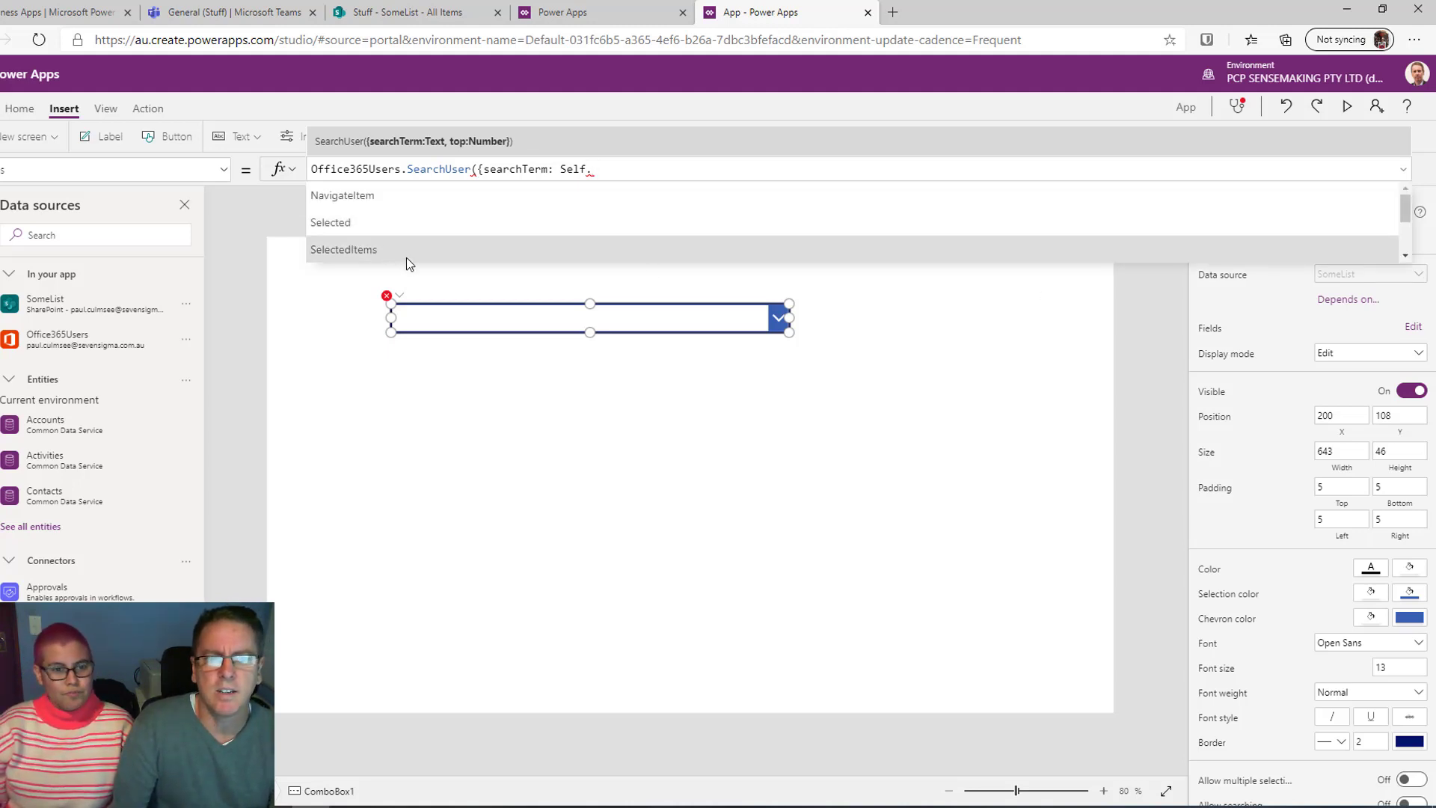
scroll(379, 216, down, 3)
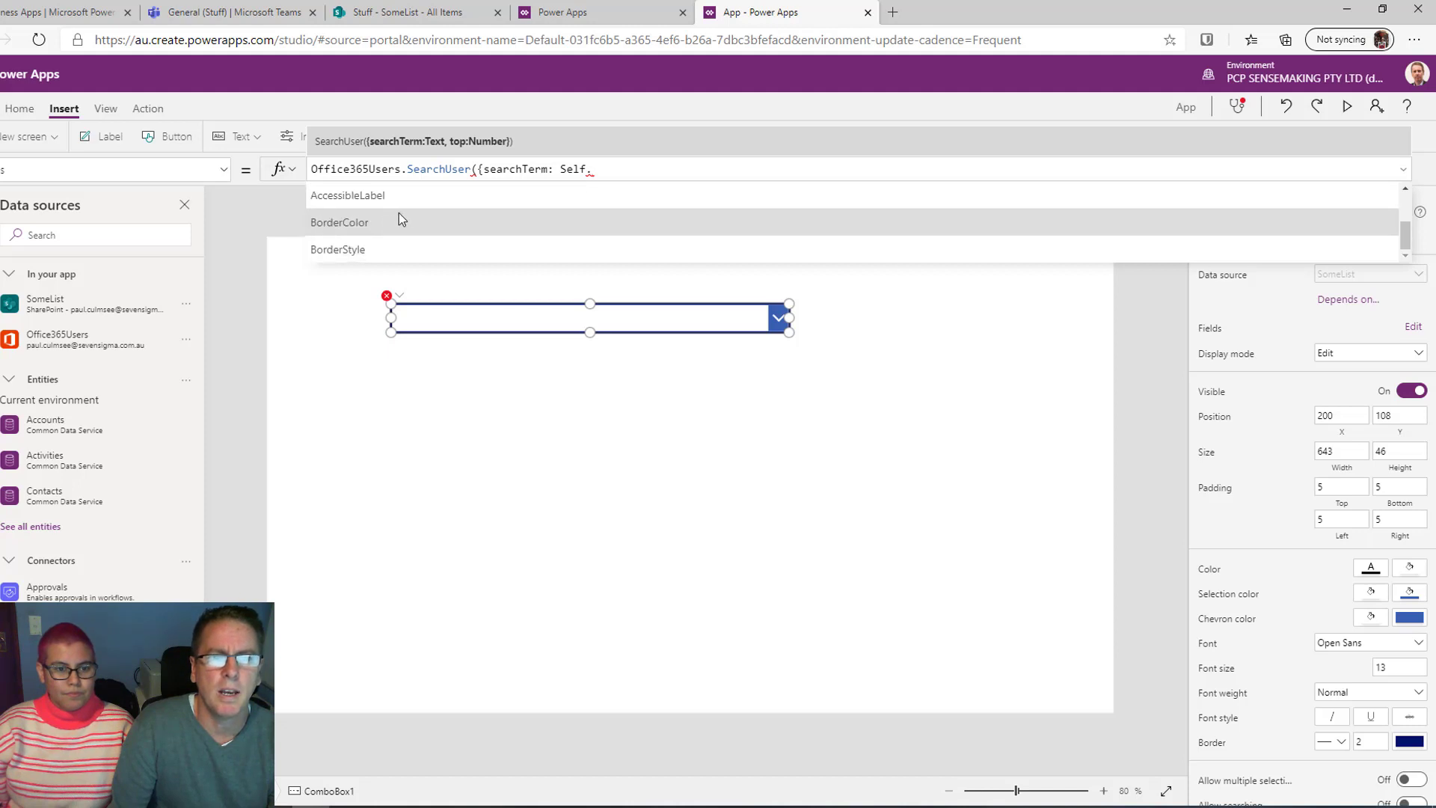
scroll(404, 218, down, 6)
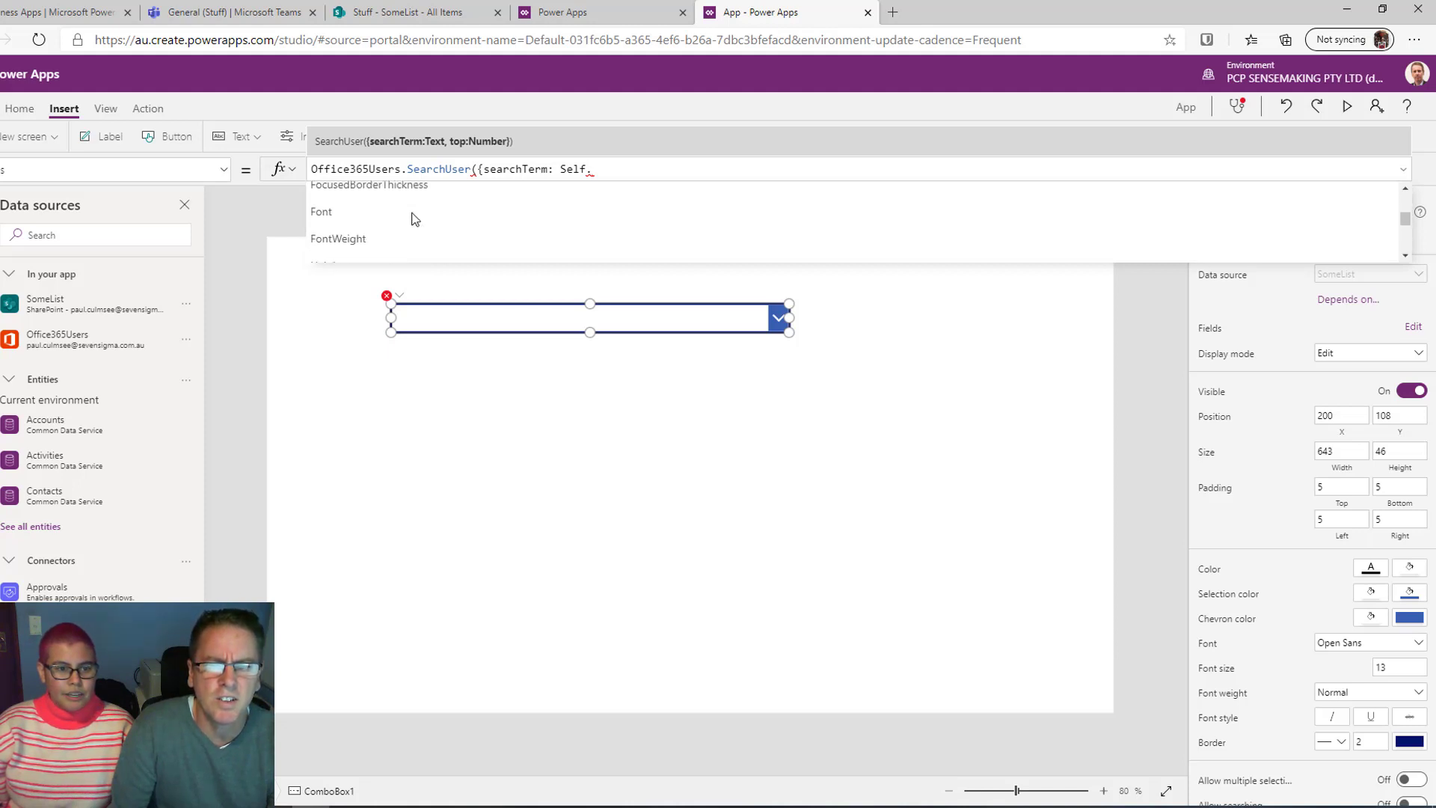
scroll(416, 219, down, 8)
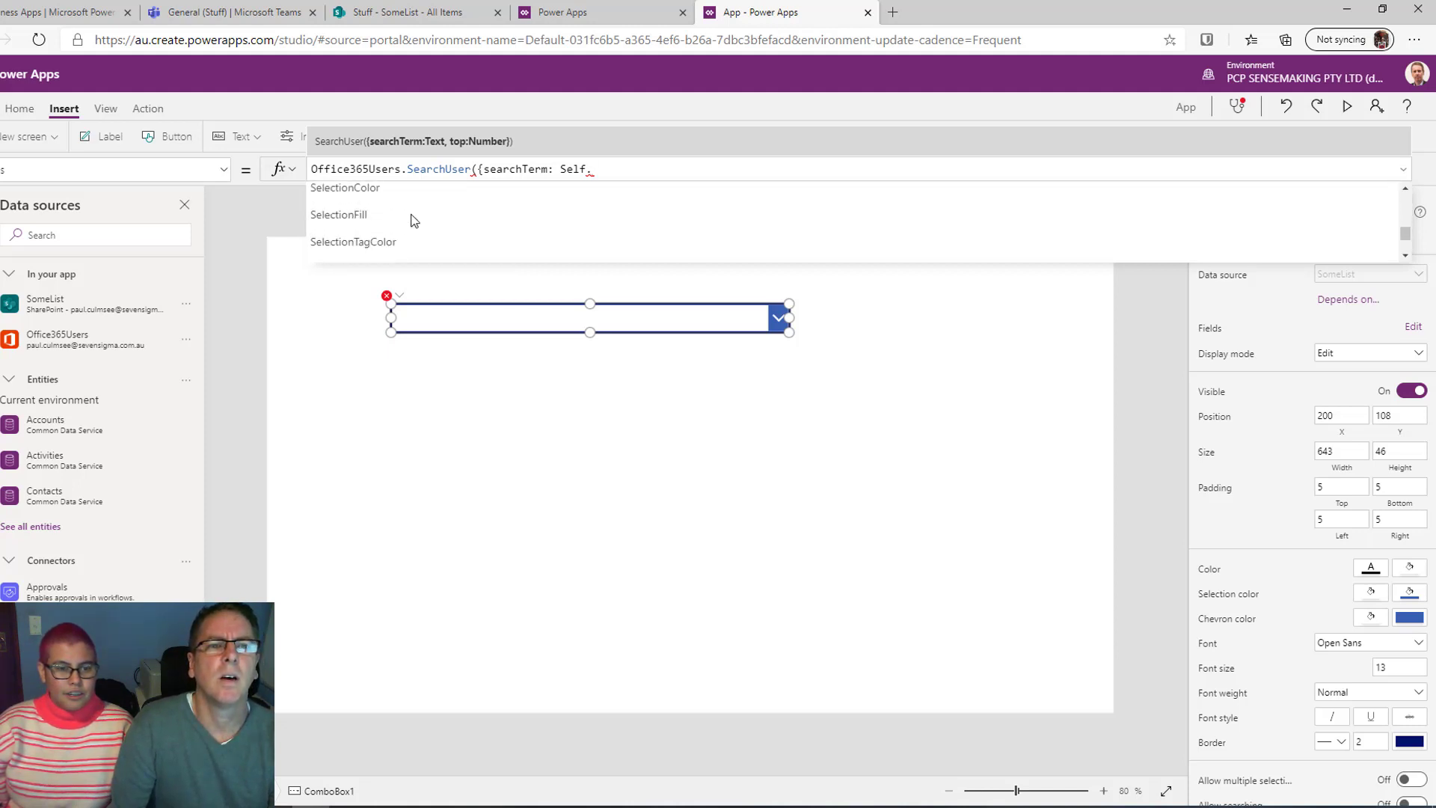
scroll(408, 217, up, 2)
click(359, 196)
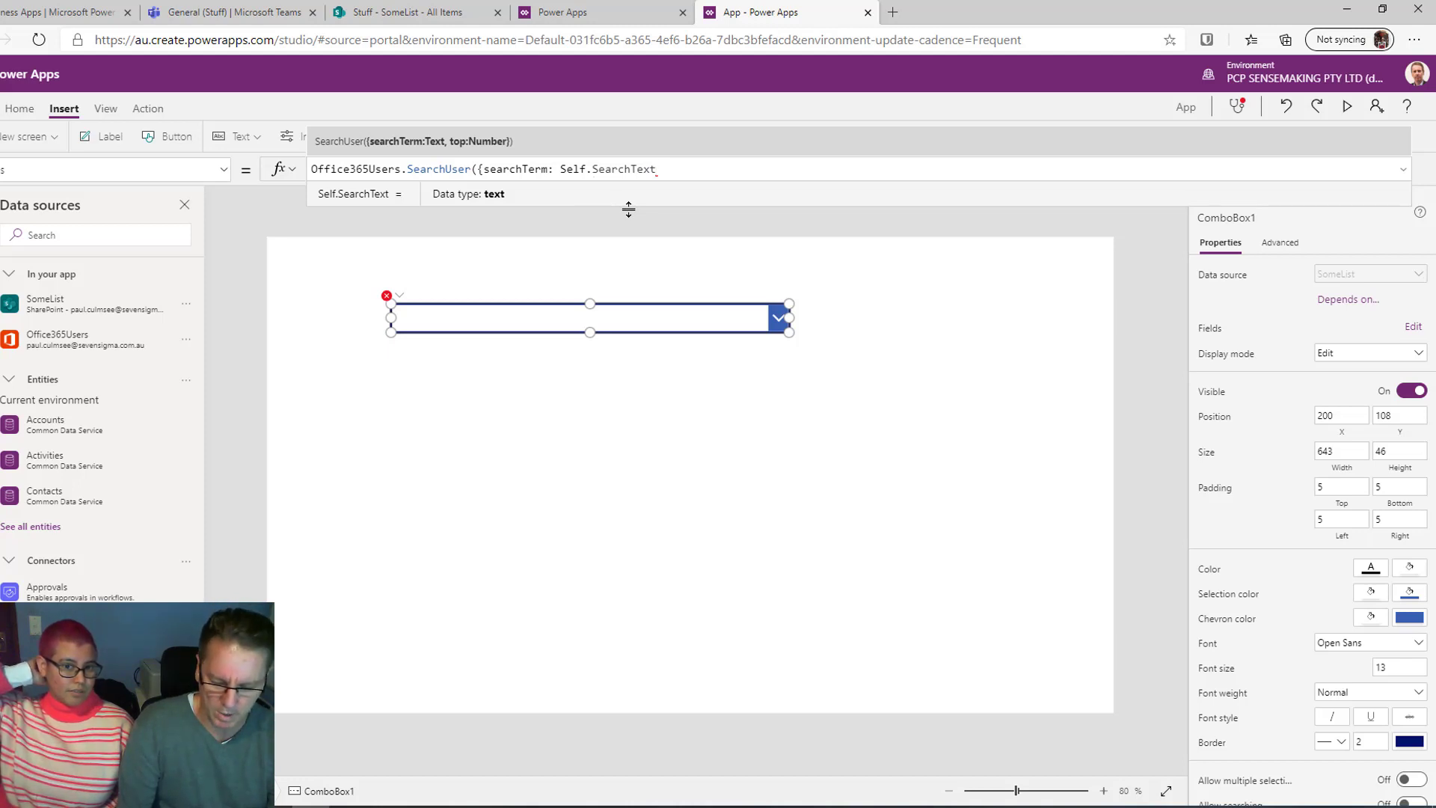
text(}))
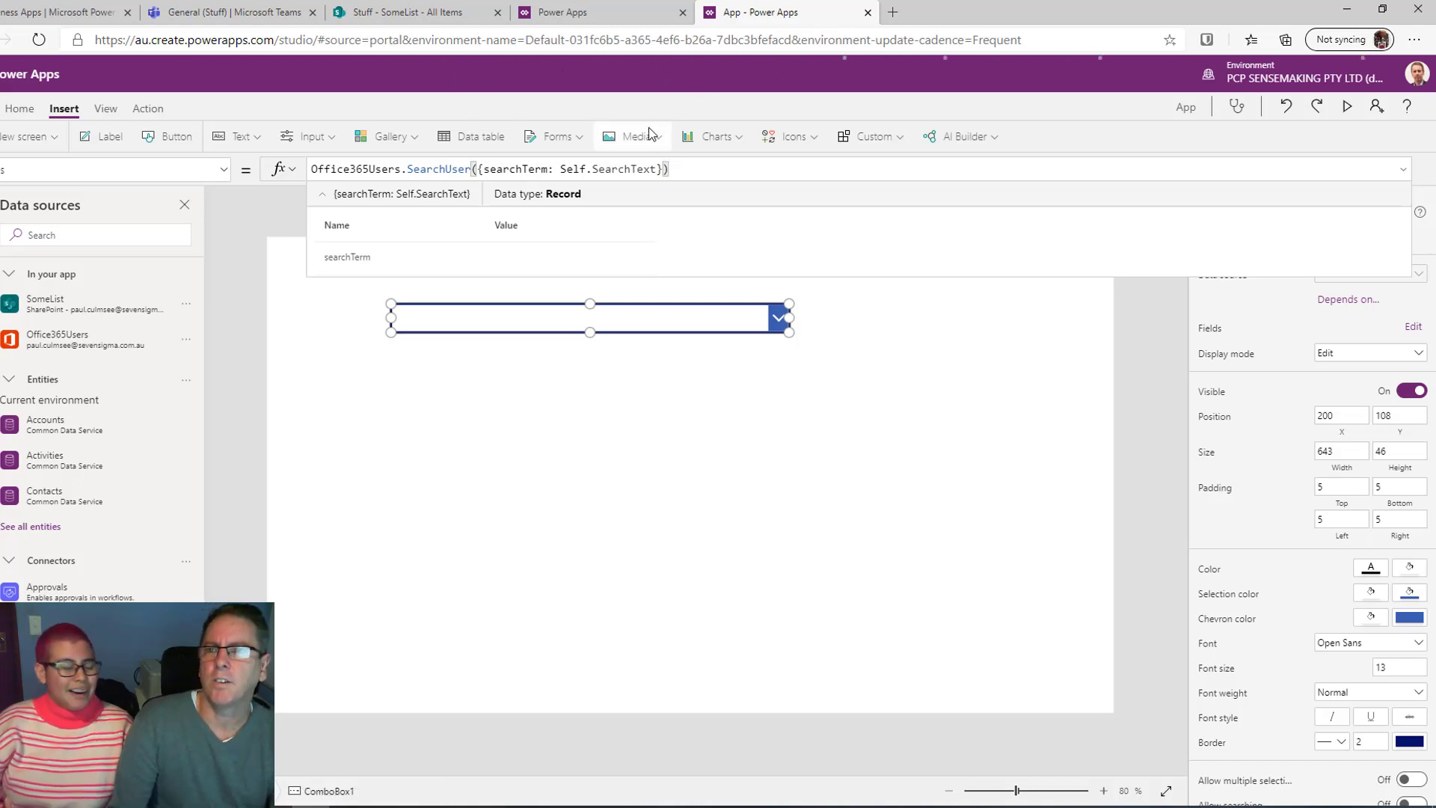
Examine the table and columns returned by the combo box's Office365Users.SearchUser formula
click(665, 172)
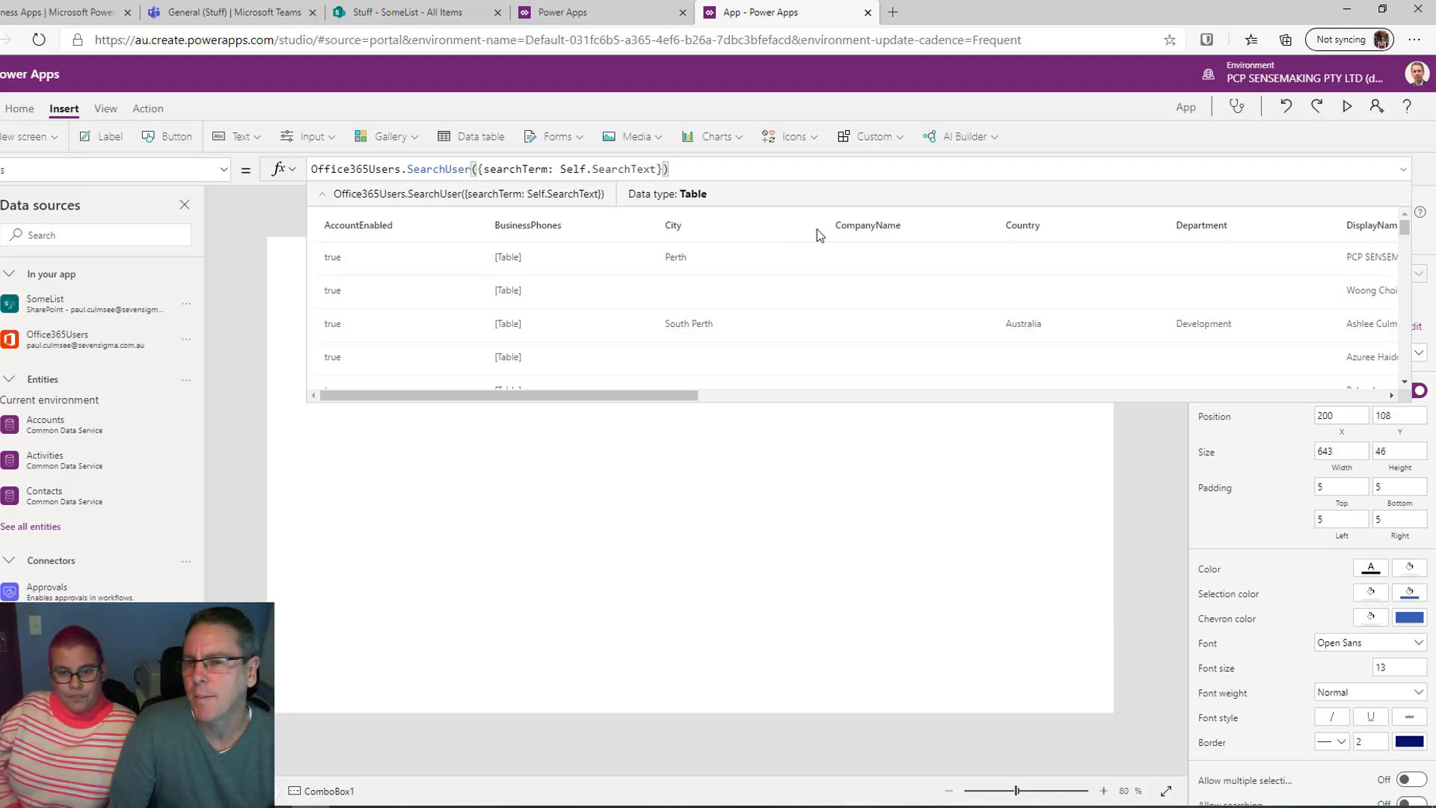
drag(582, 392, 597, 393)
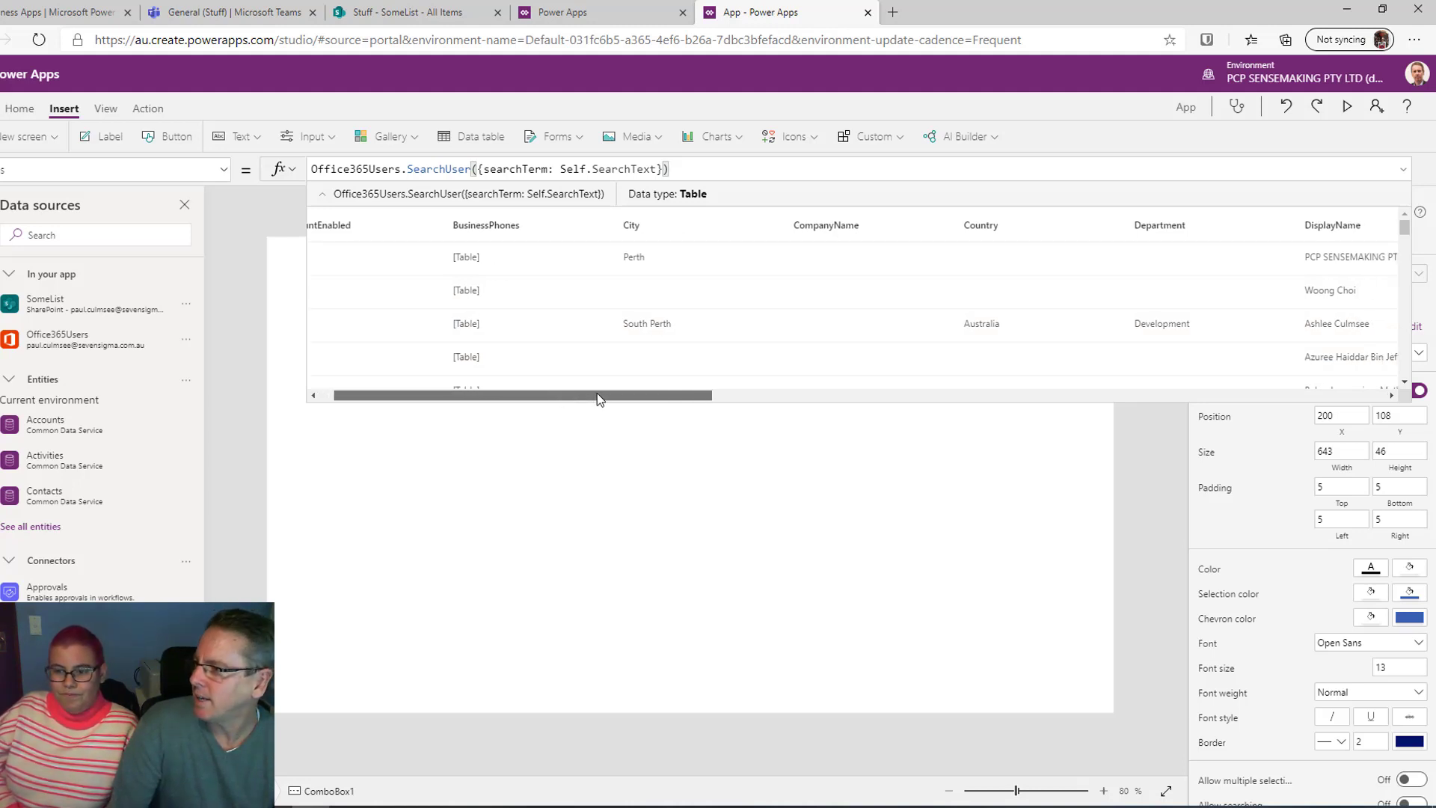
drag(597, 393, 545, 397)
click(923, 512)
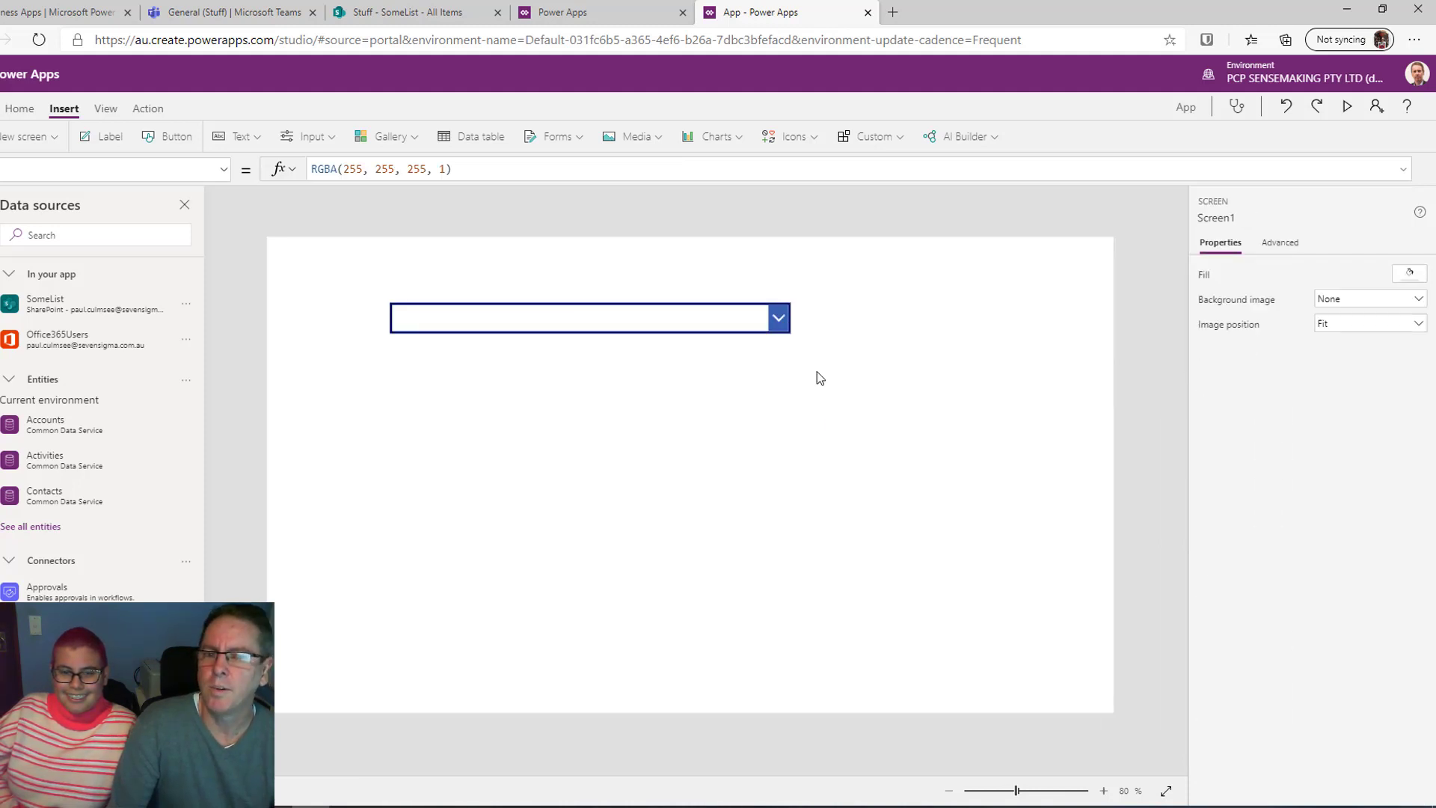
Set the combo box's primary text to DisplayName, secondary text to Country and SearchField to DisplayName
click(748, 317)
scroll(1247, 527, down, 3)
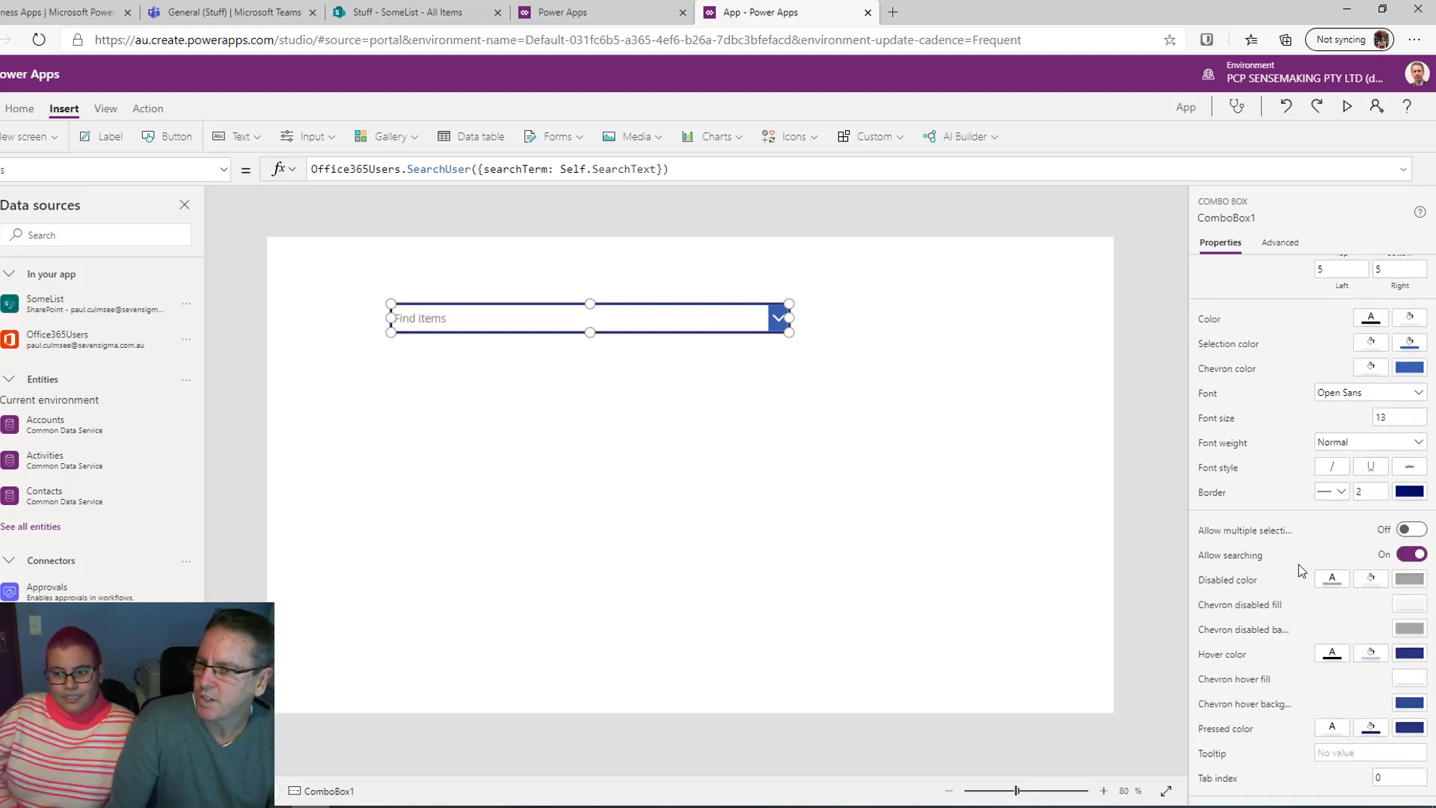
scroll(1279, 492, up, 5)
click(1413, 330)
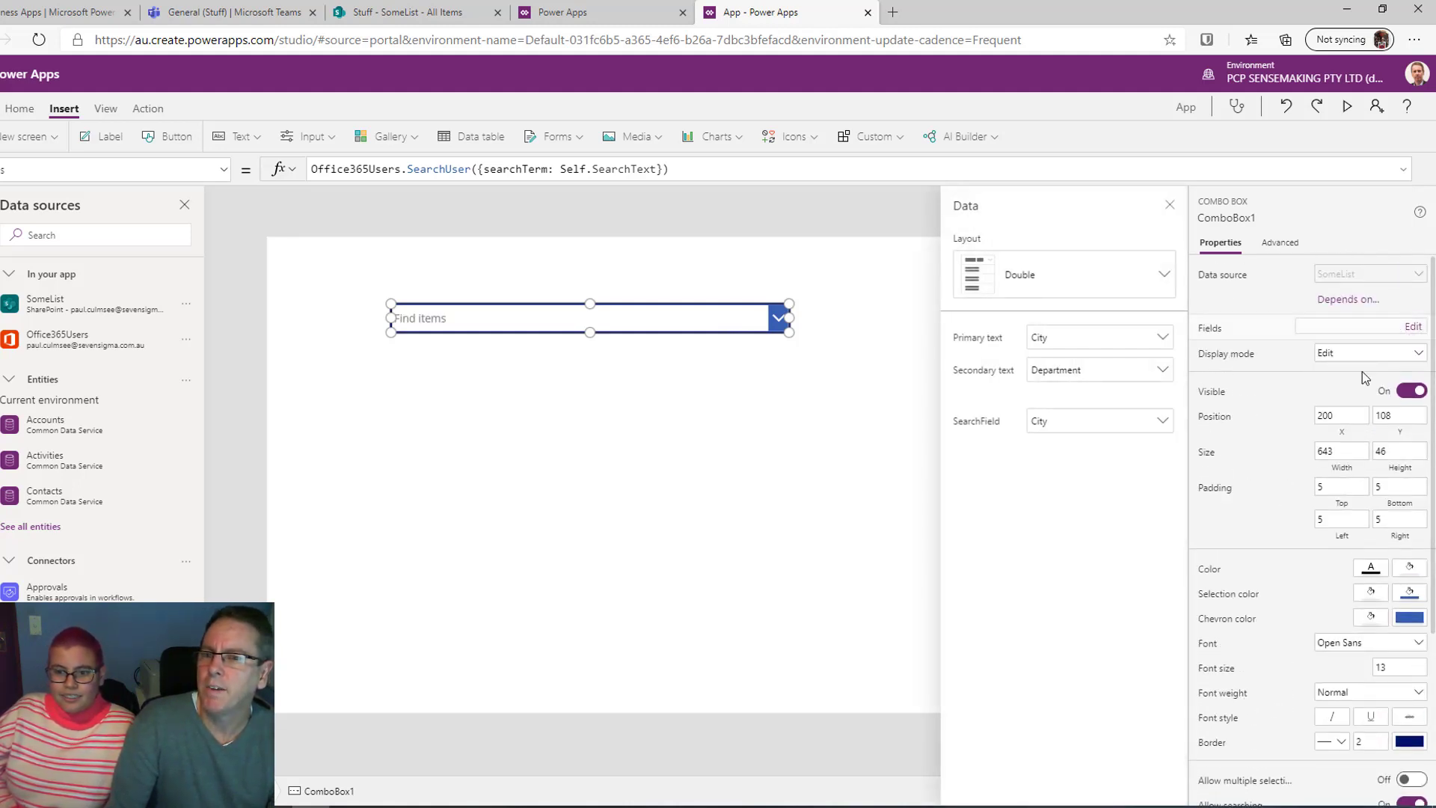
click(1057, 334)
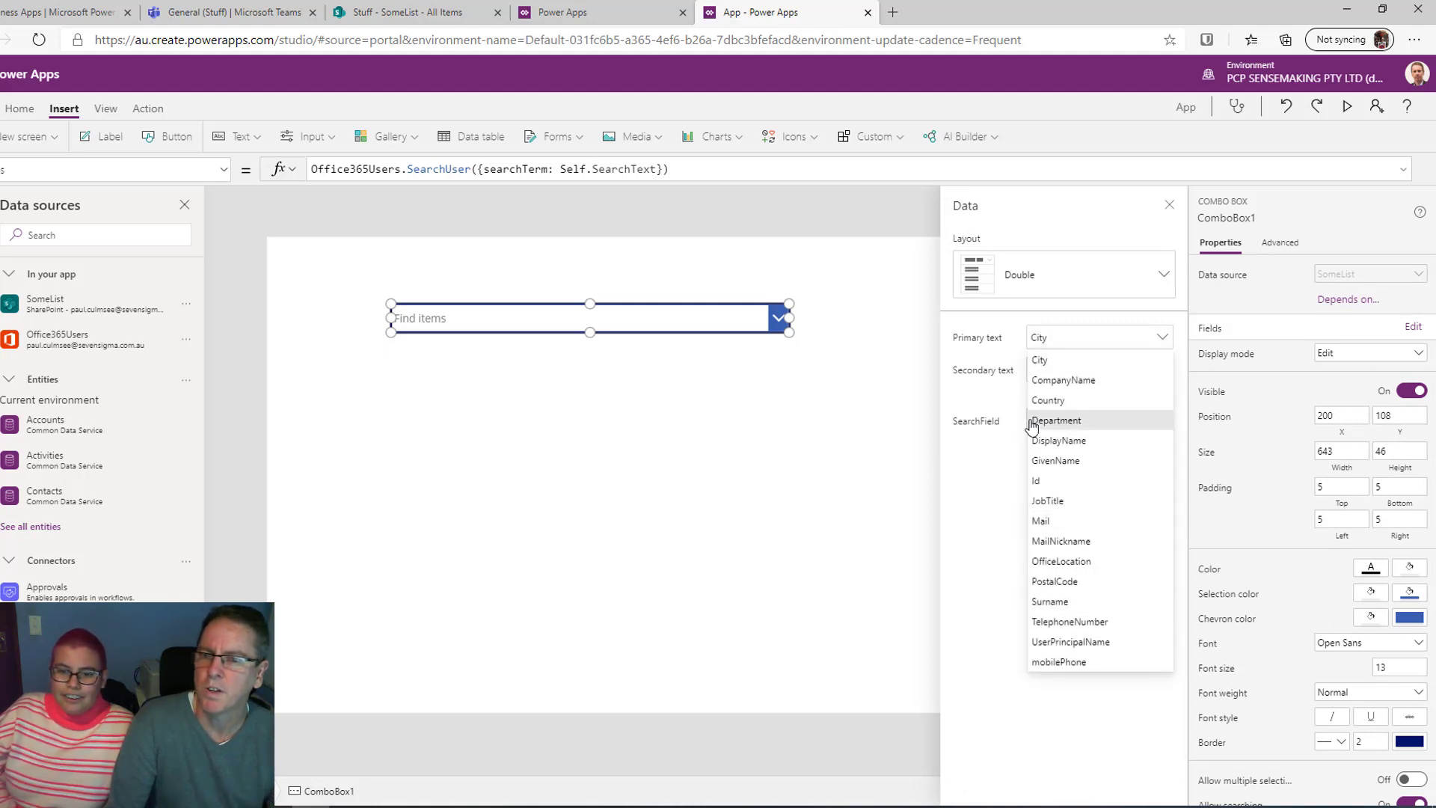
click(1075, 440)
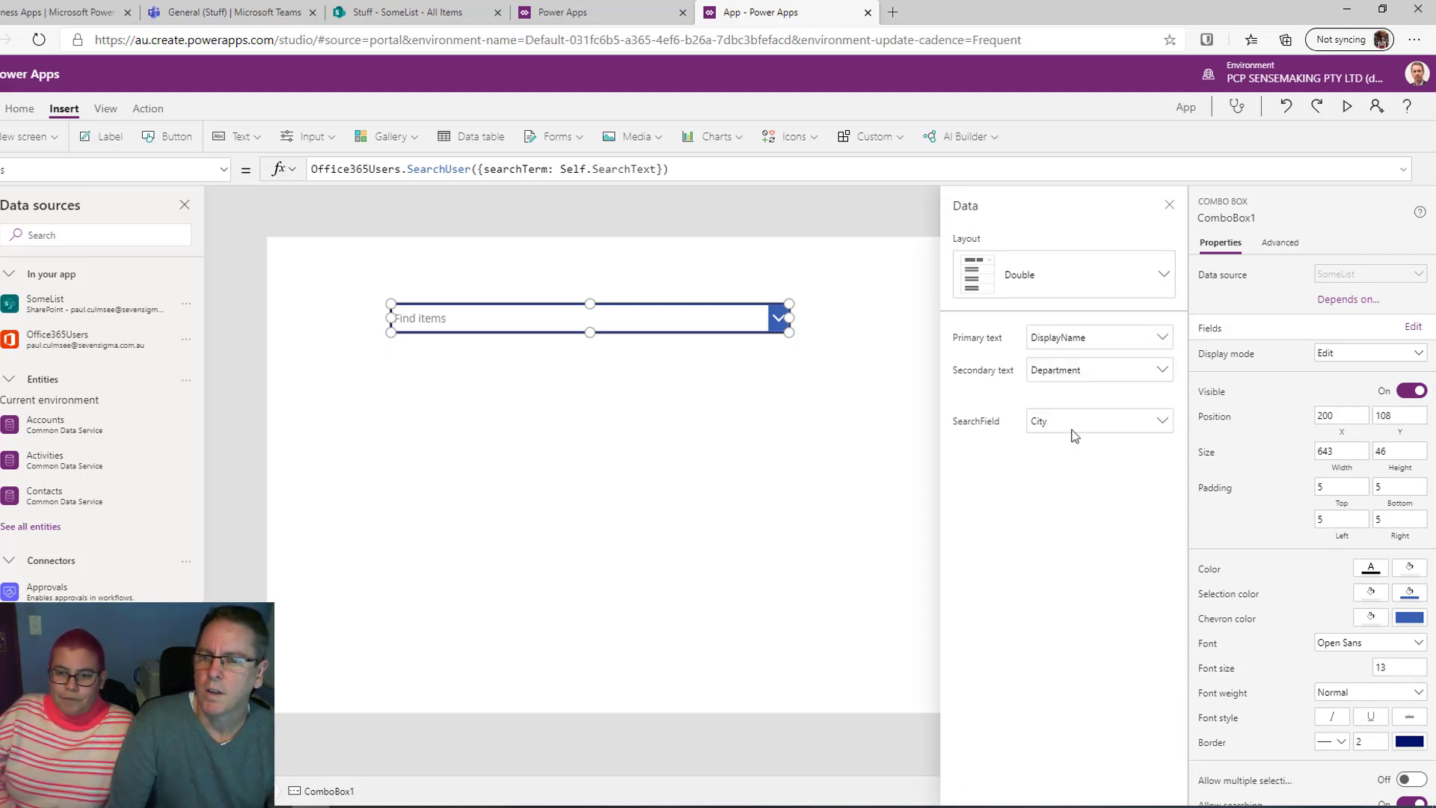
click(1090, 372)
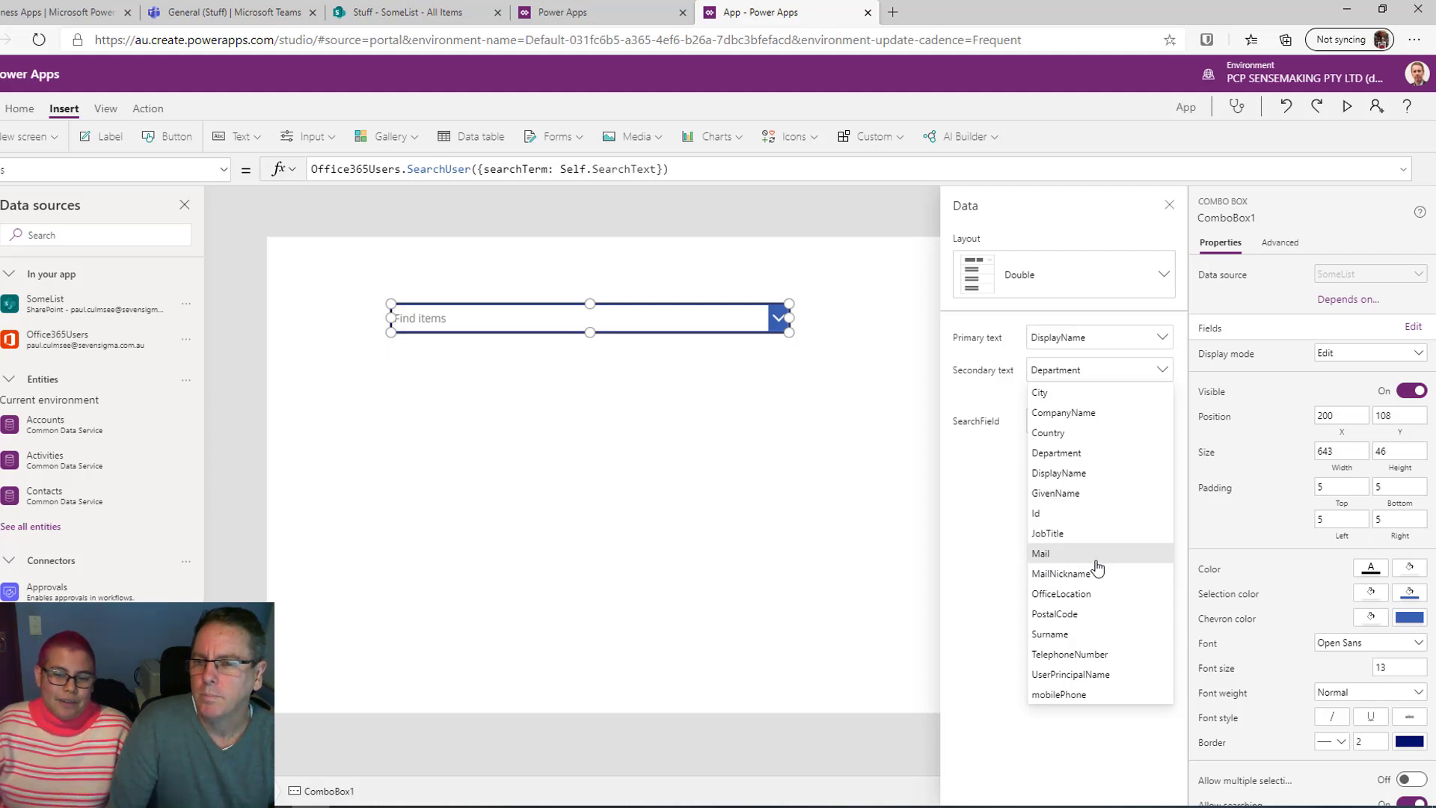
click(1054, 433)
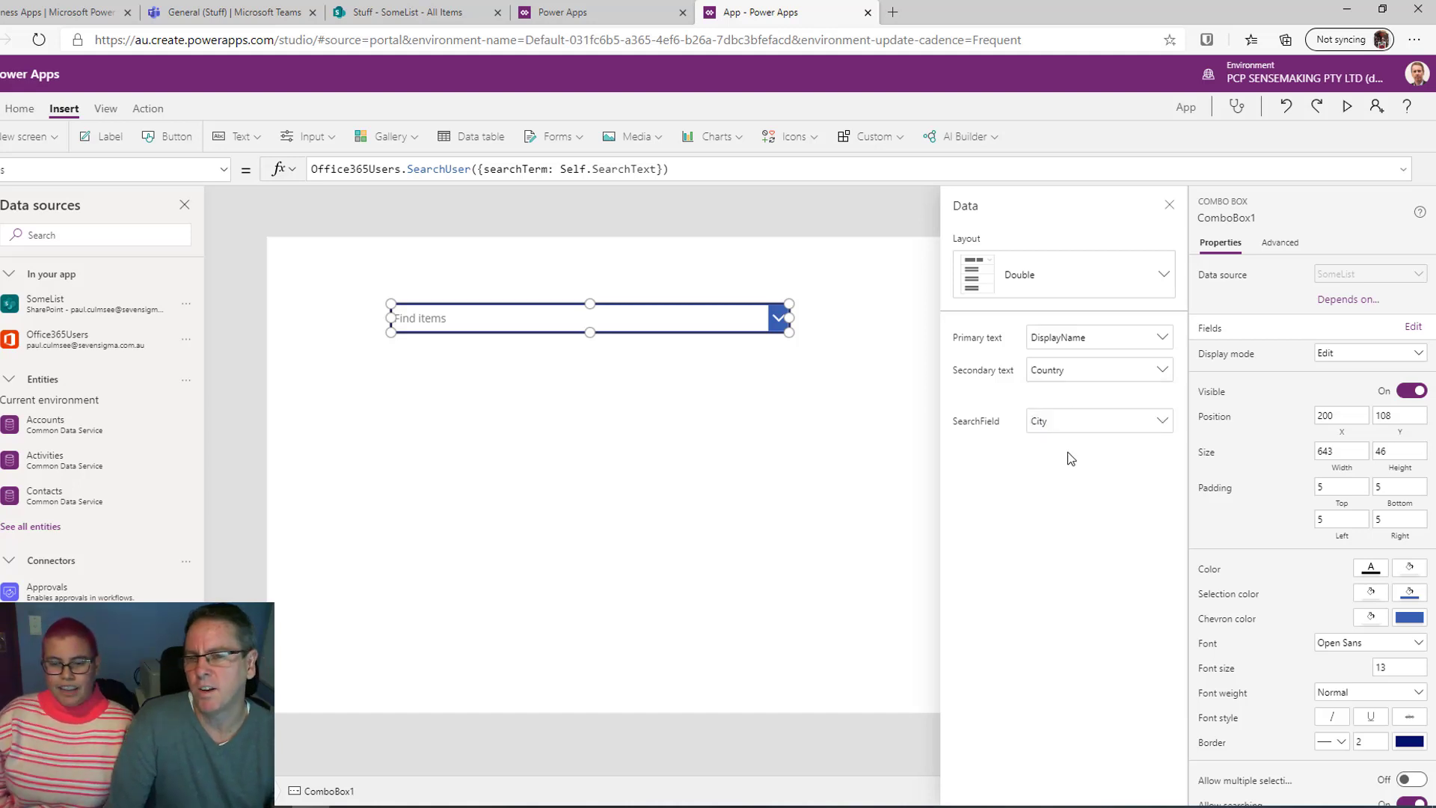
click(1061, 425)
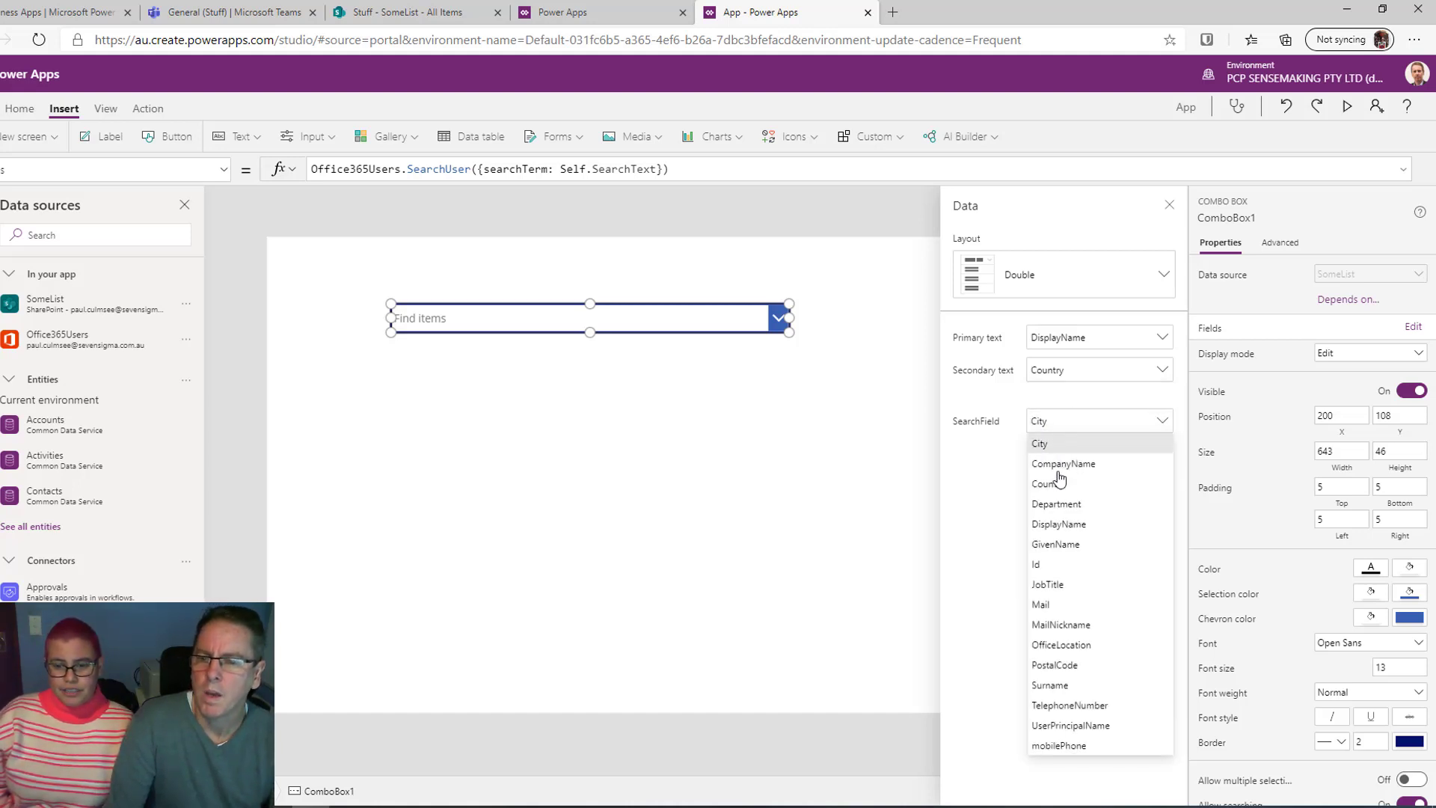
click(1061, 522)
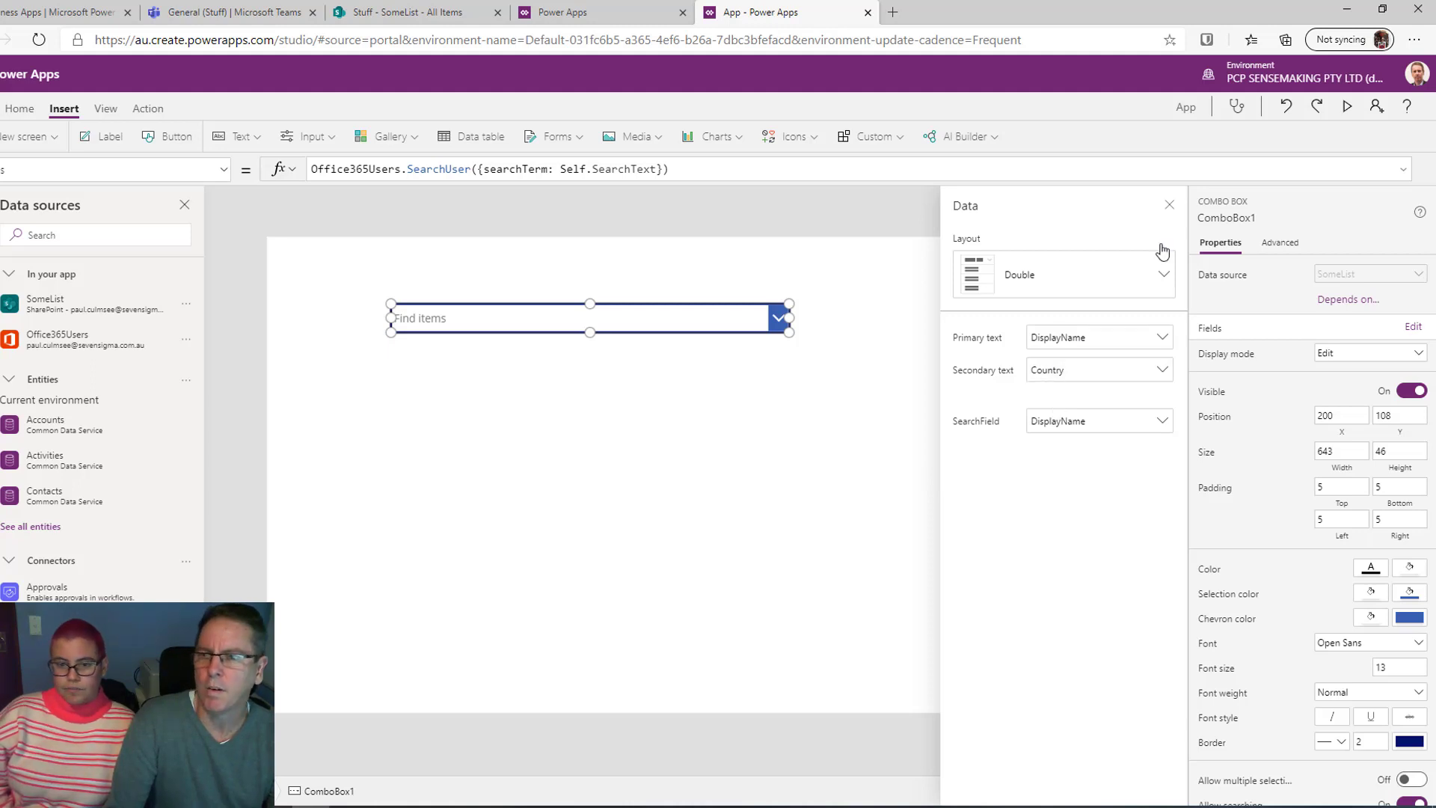
Preview the app, search the combo box by part of a surname, clear the search, and return to editing with the combo box selected
click(1347, 106)
click(455, 186)
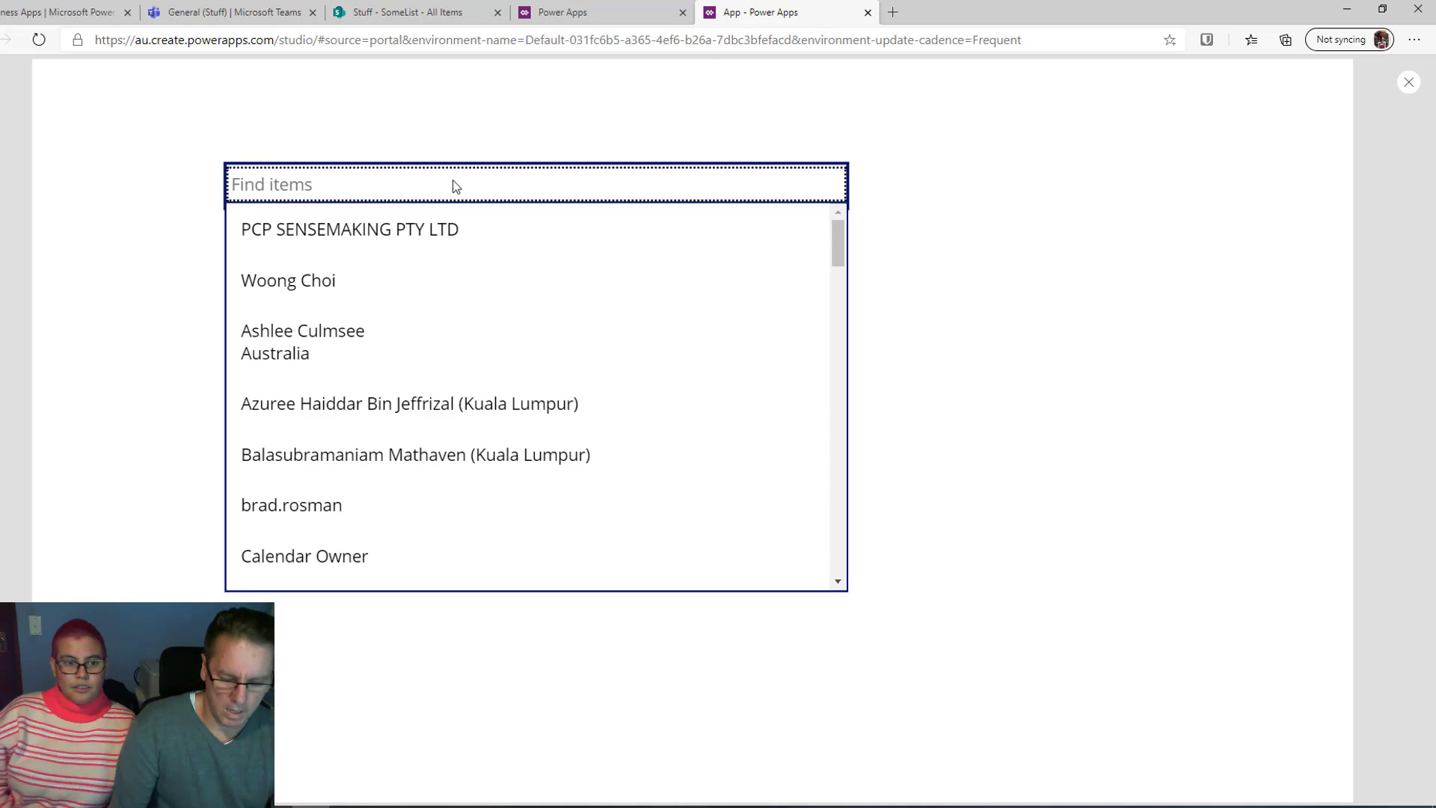
text(culm)
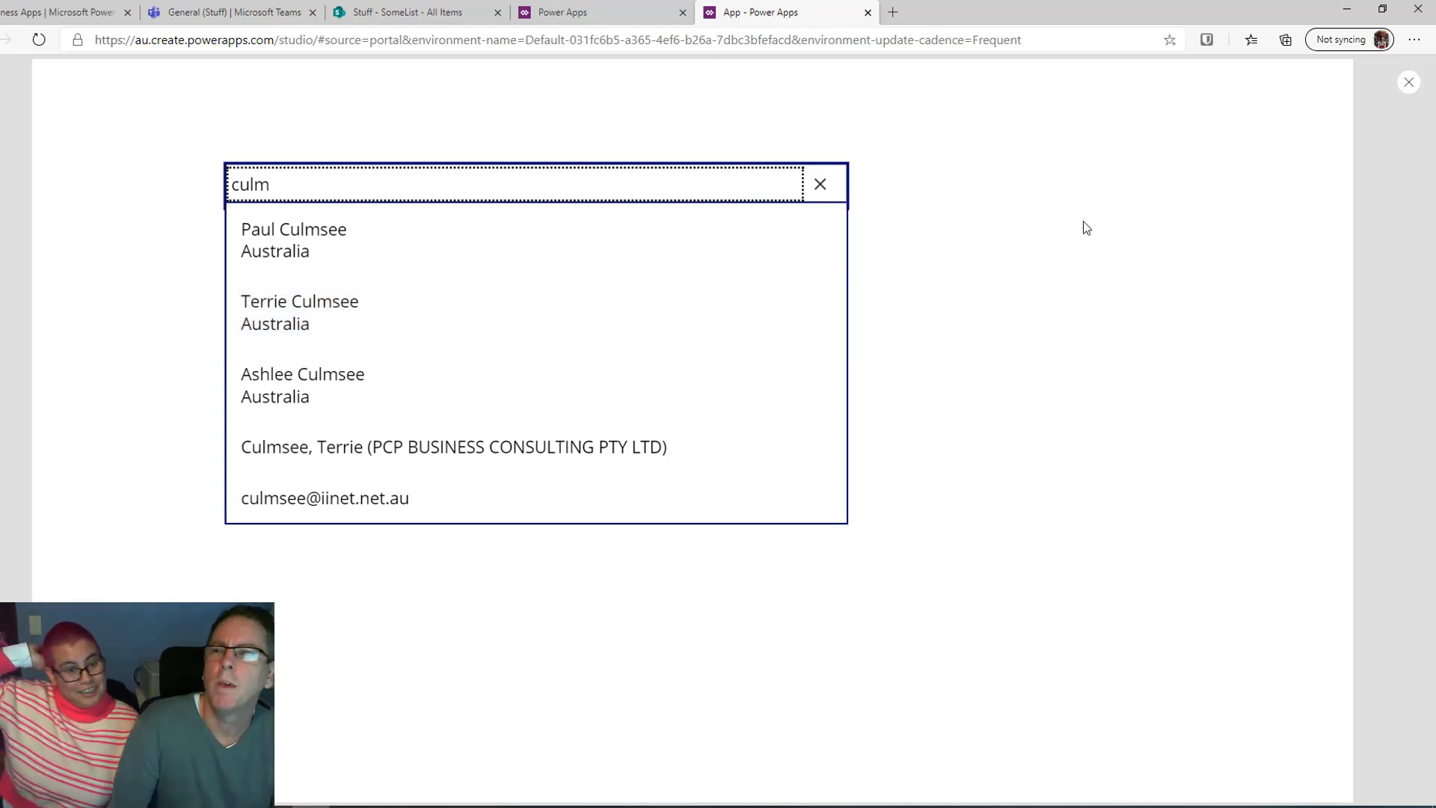
key(BackSpace)
key(BackSpace)
key(BackSpace)
key(BackSpace)
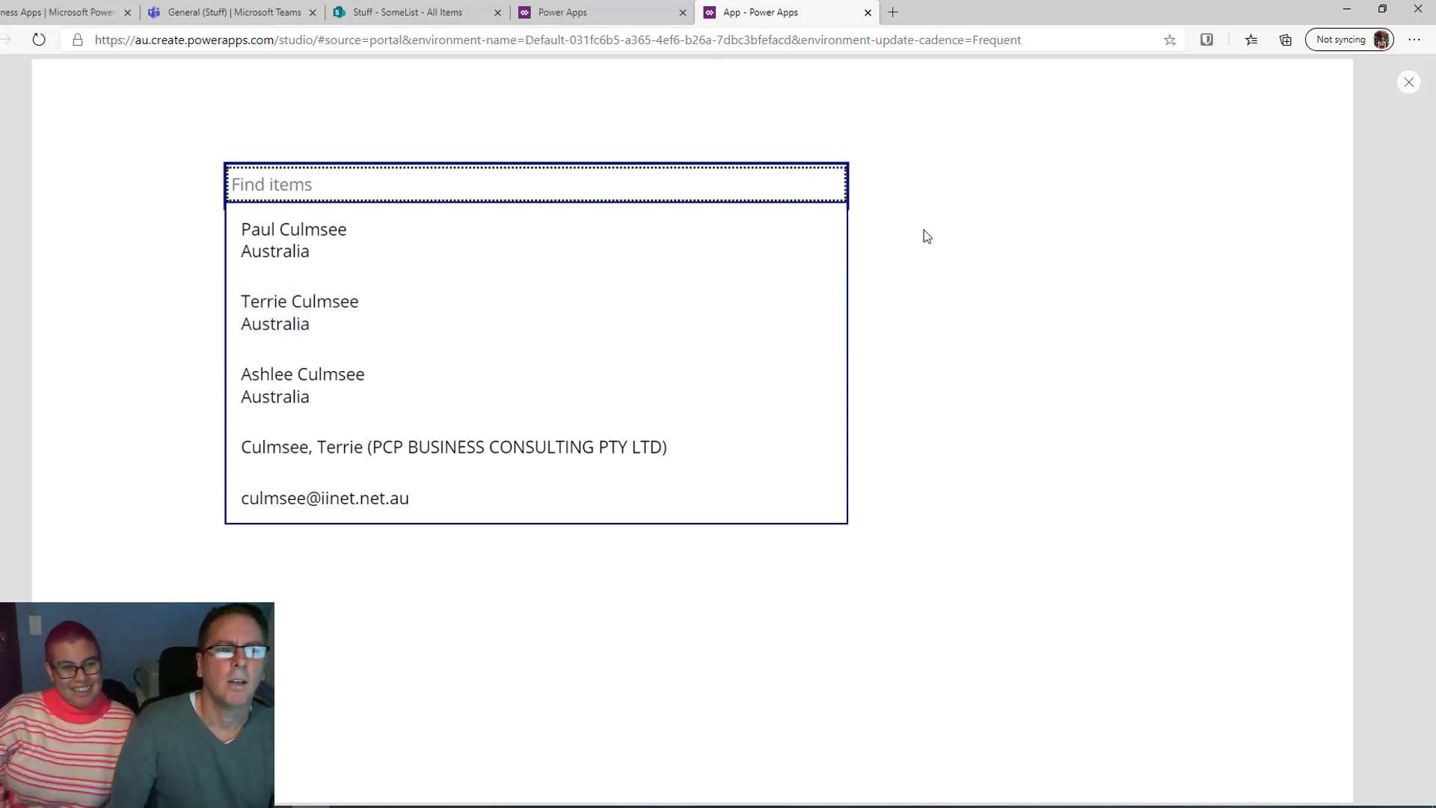
click(1317, 160)
key(Escape)
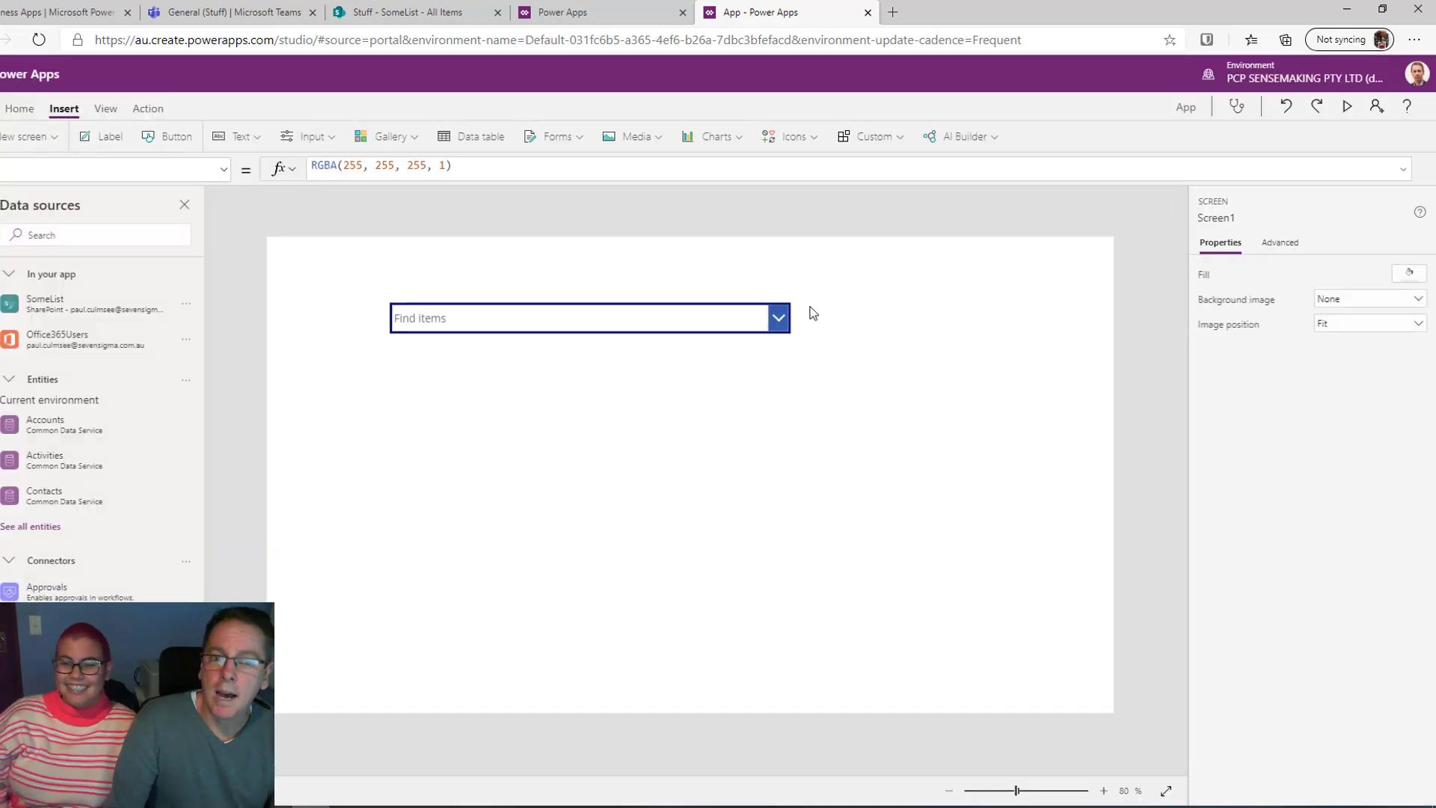
click(763, 318)
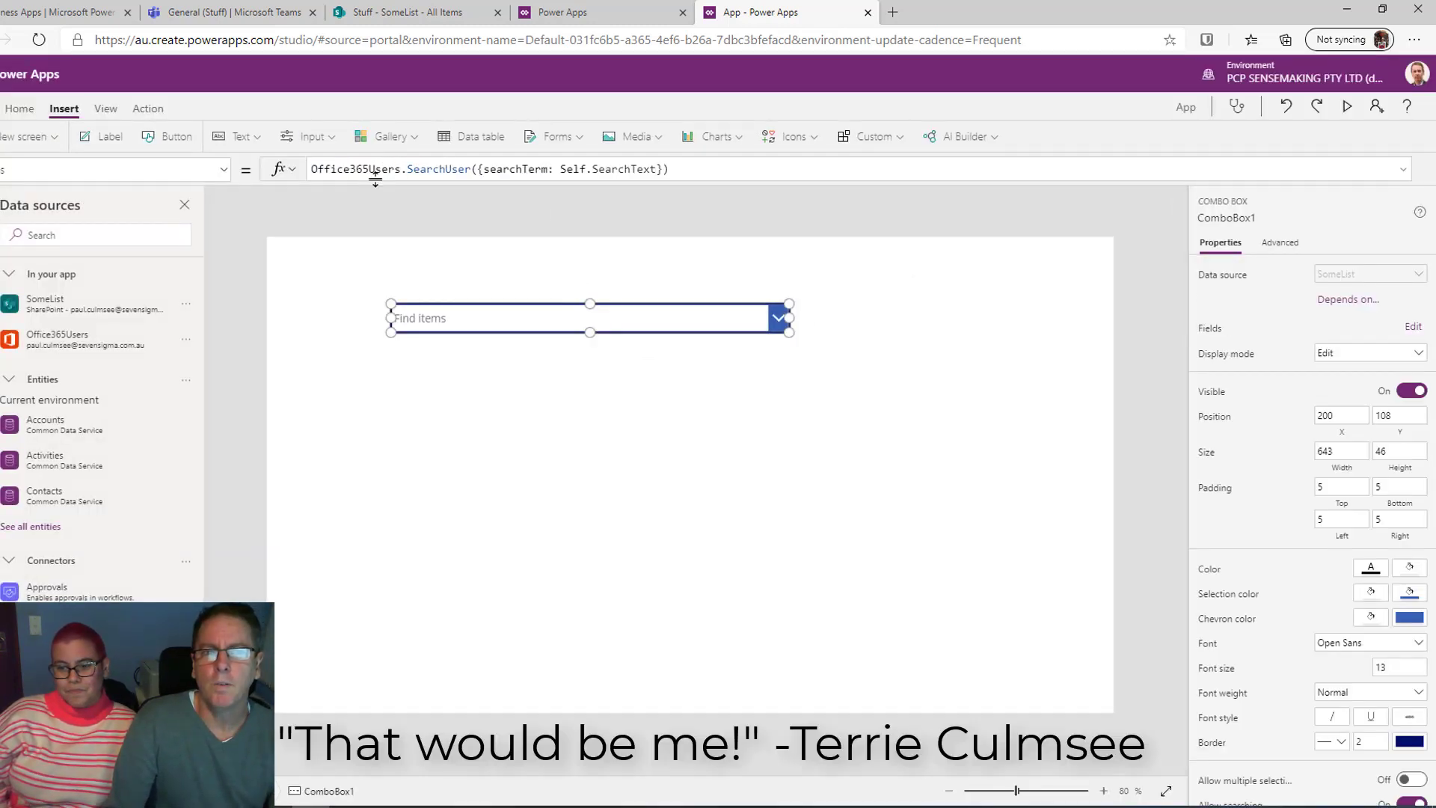
Wrap the combo box's Office365Users.SearchUser formula in an AddColumns( call
drag(374, 176, 384, 311)
click(327, 168)
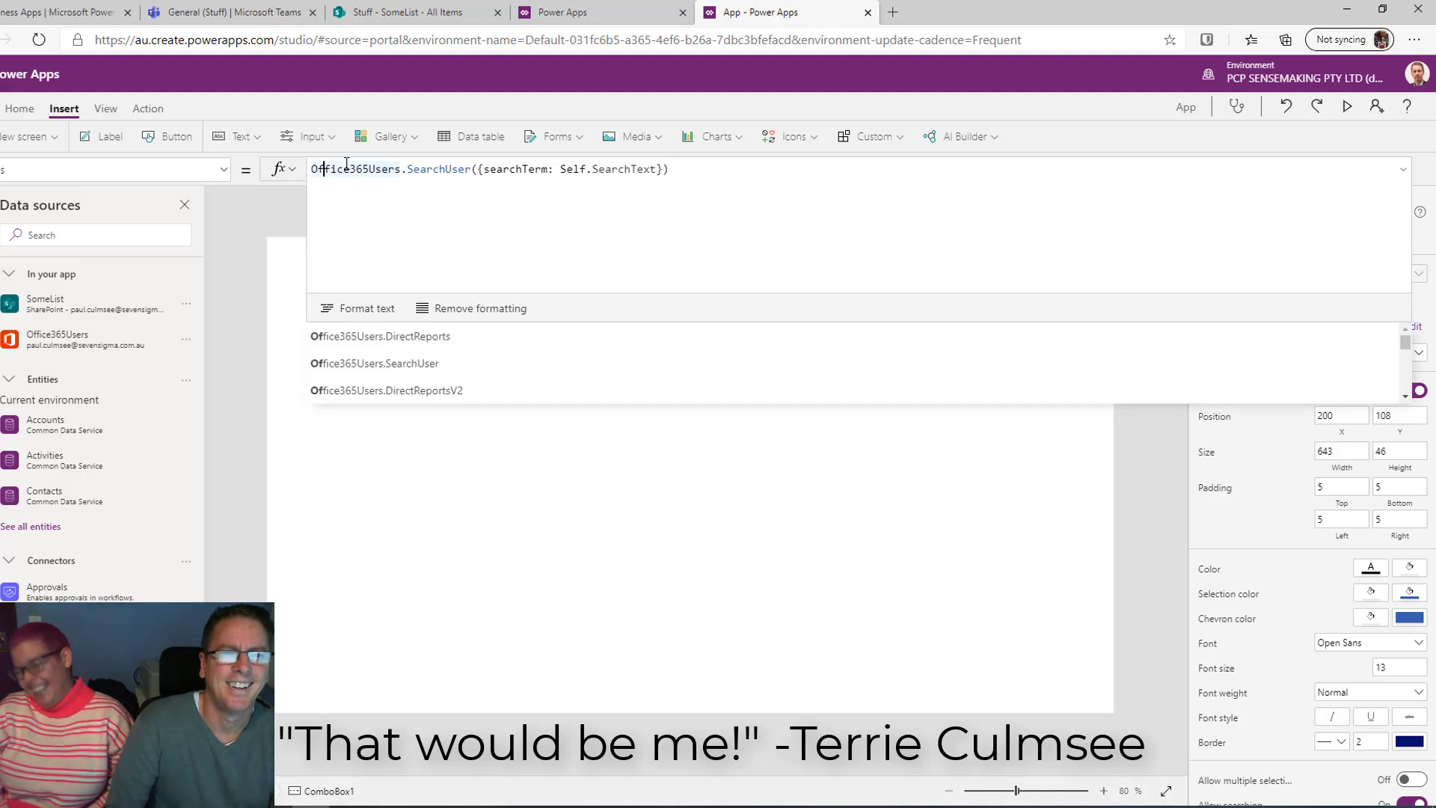
key(Home)
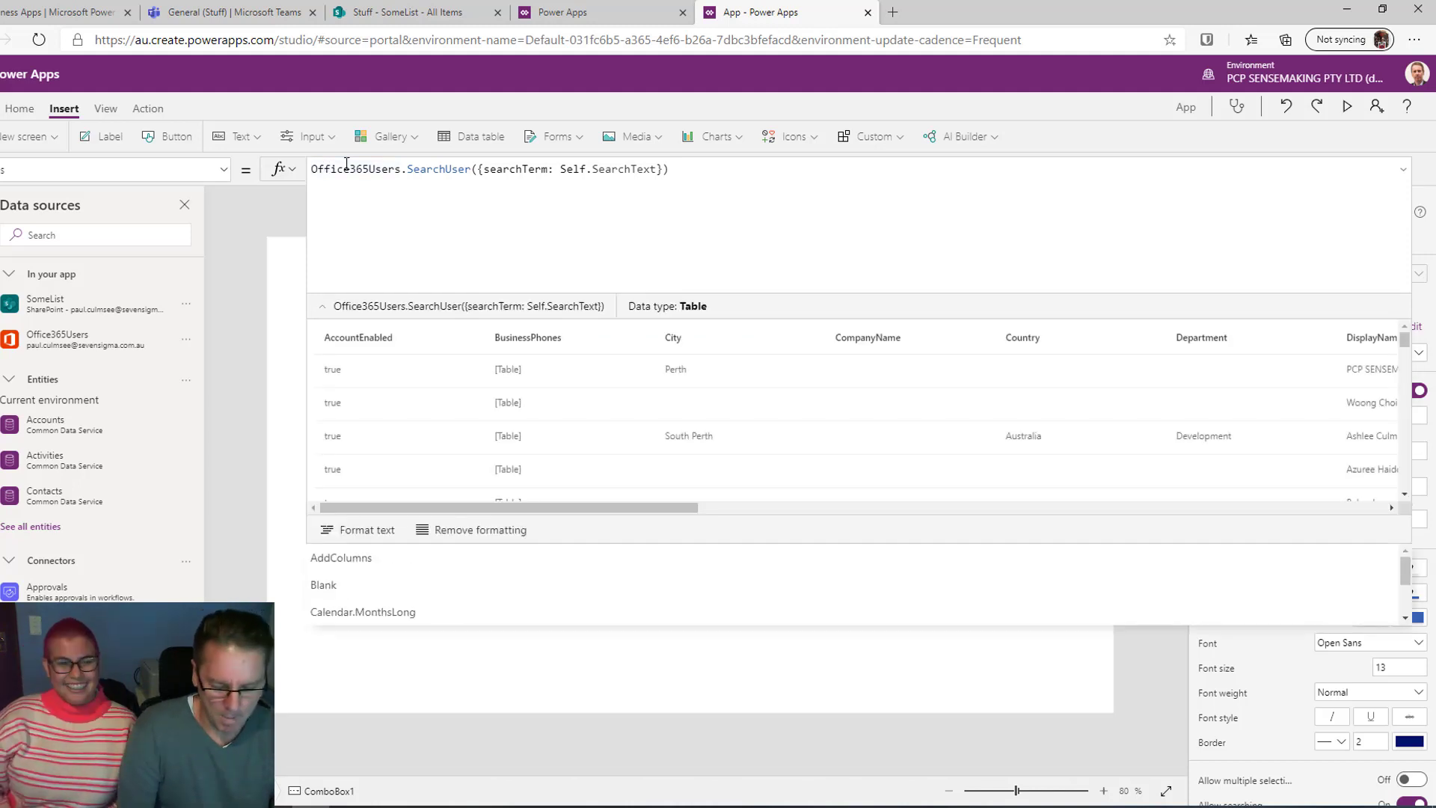
text(Addcolum)
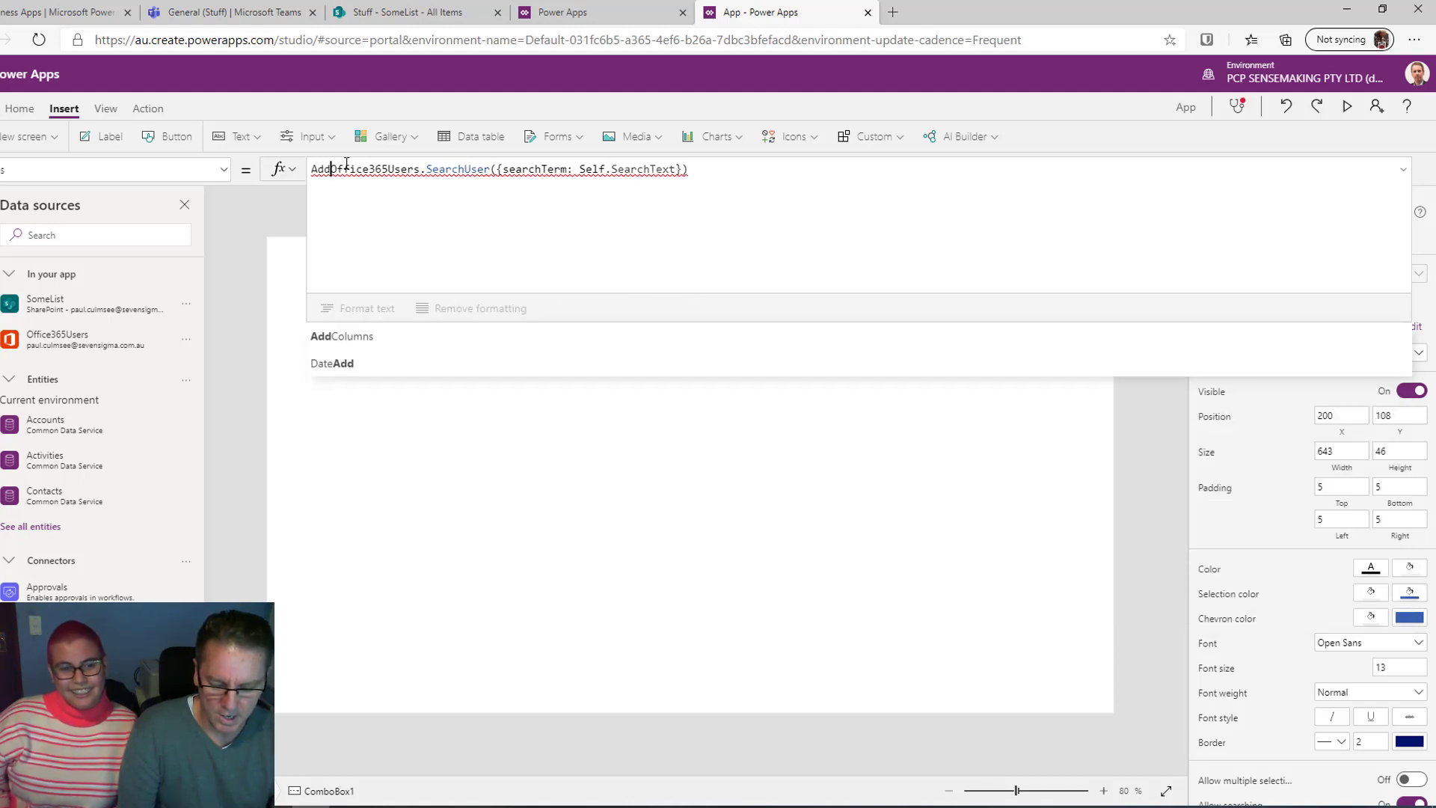
text(ns)
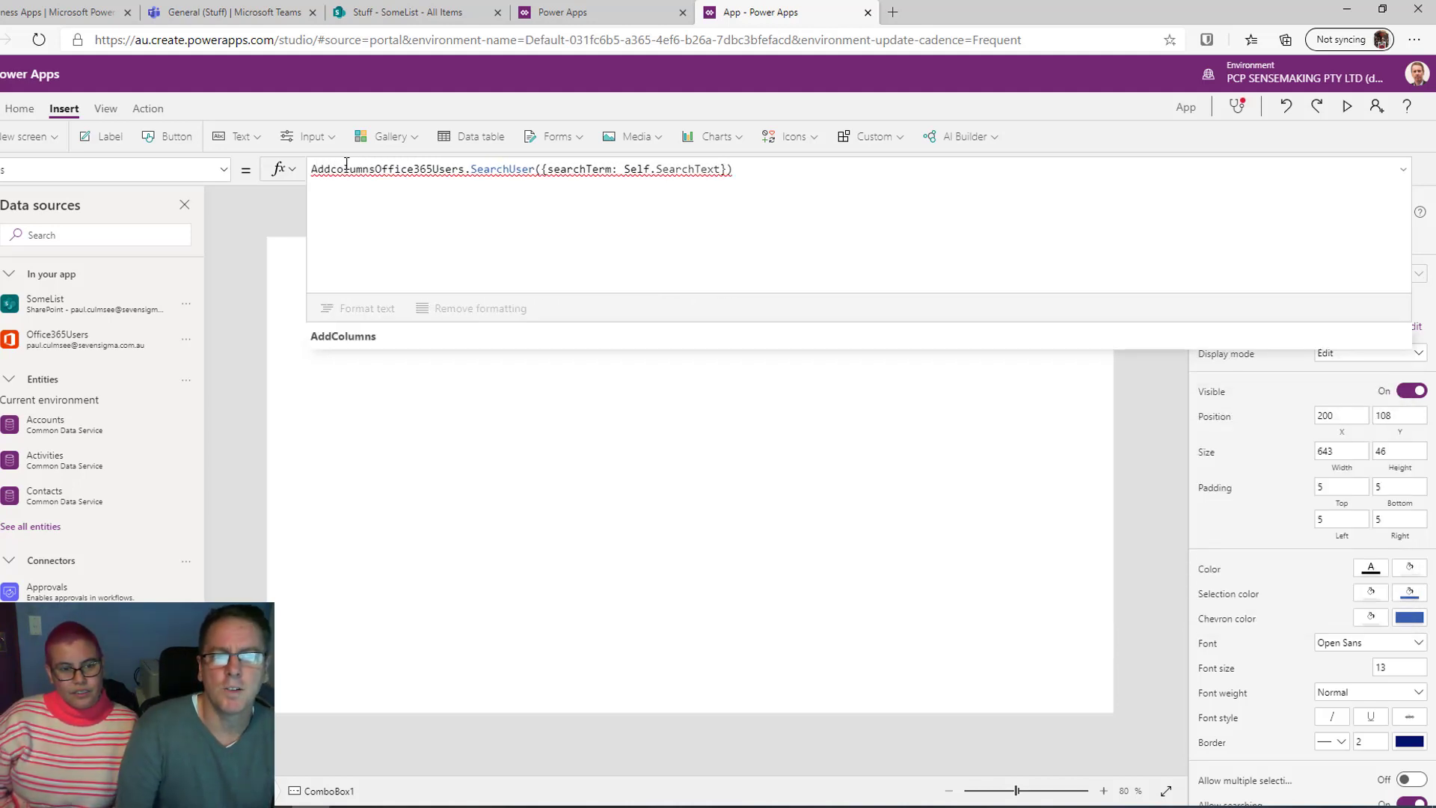
text(()
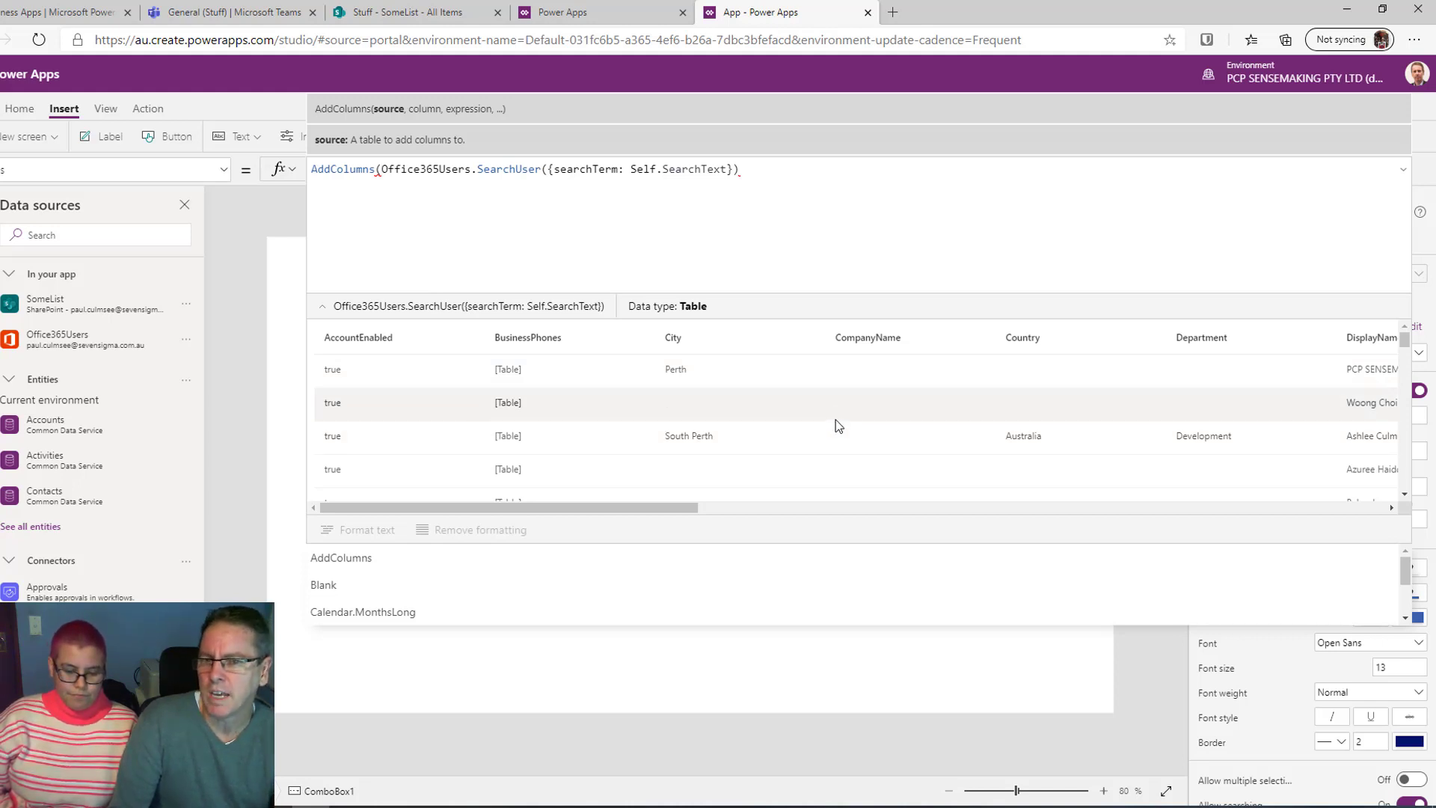
Review the available user columns and add "Bigname" as the new column name in the AddColumns formula
drag(603, 512, 1042, 516)
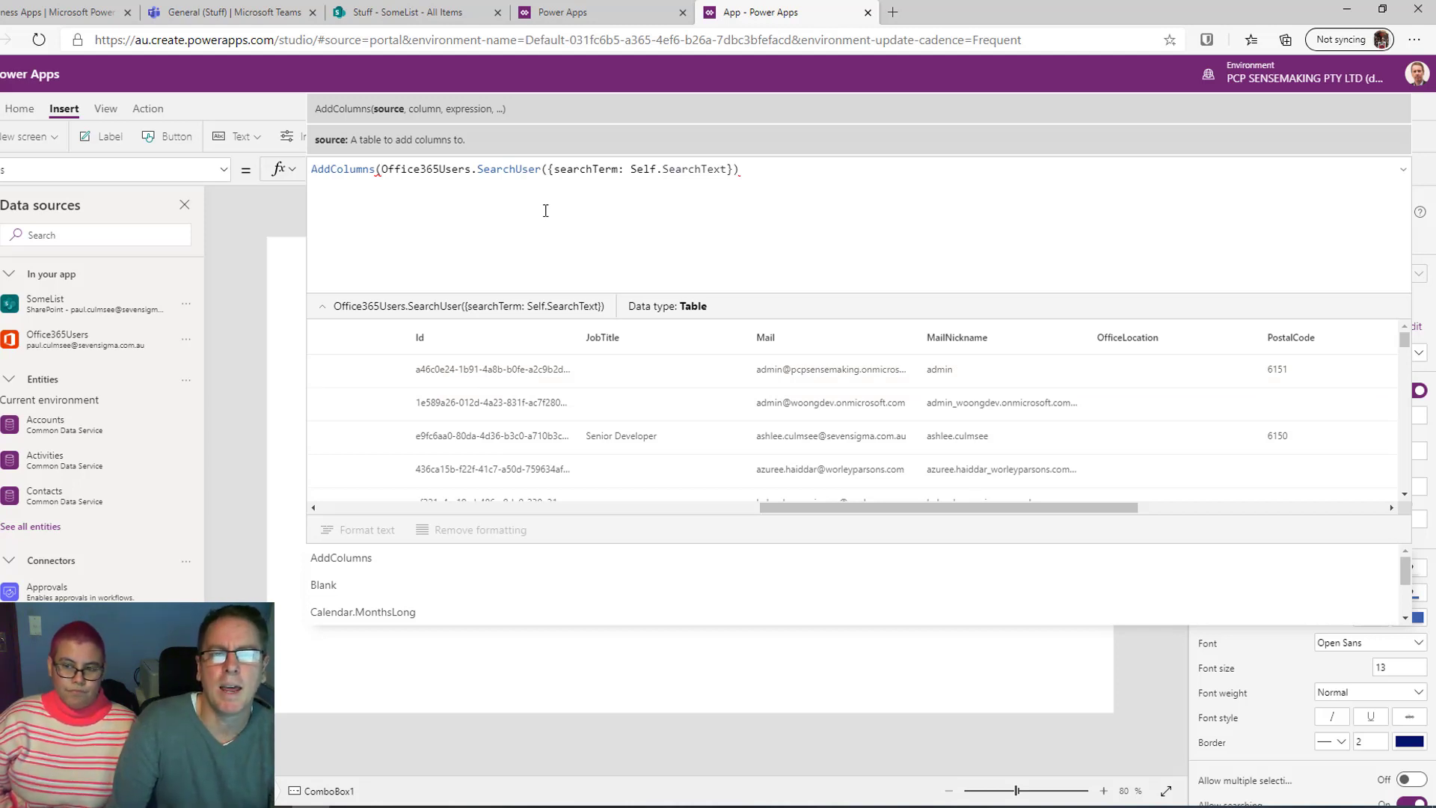
click(786, 177)
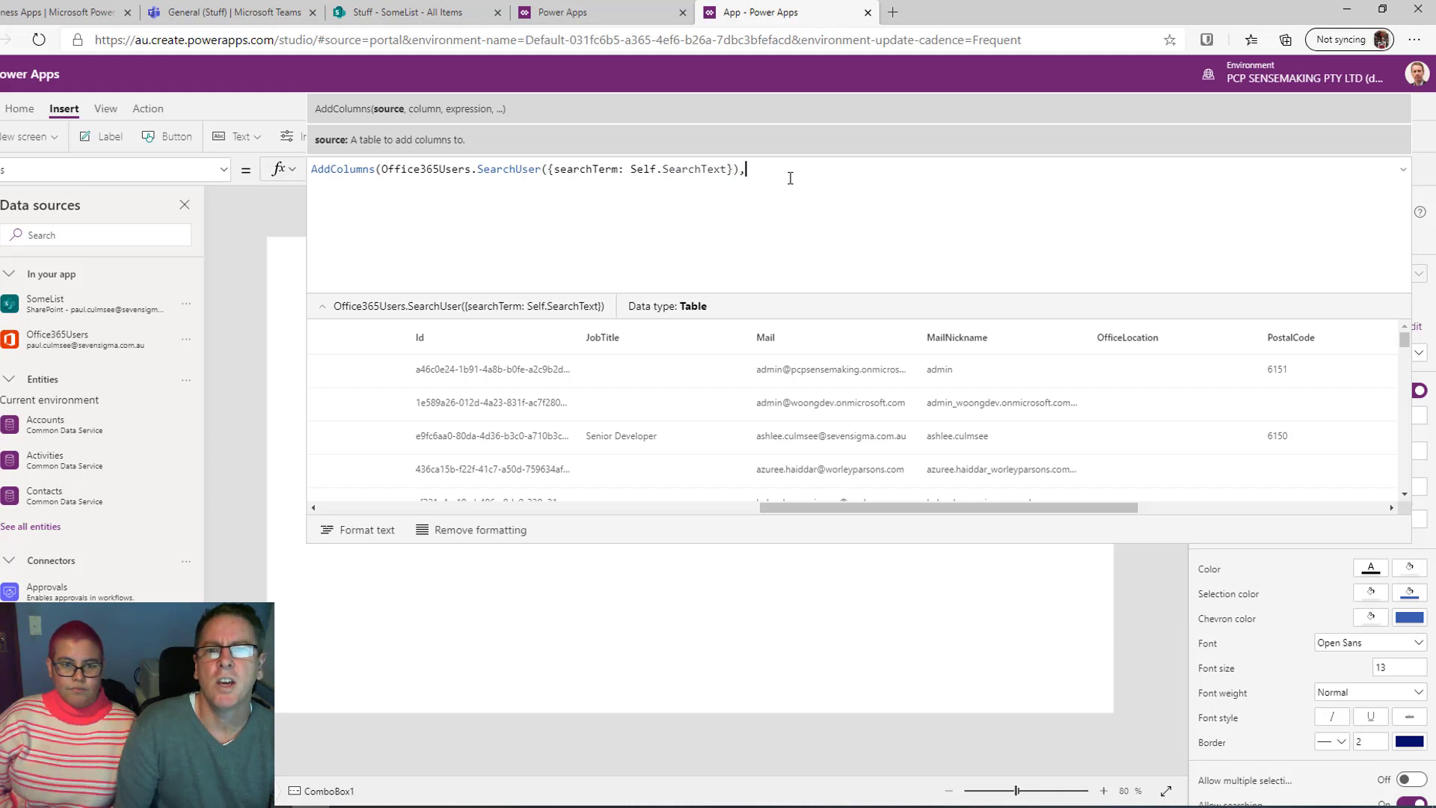
text(,")
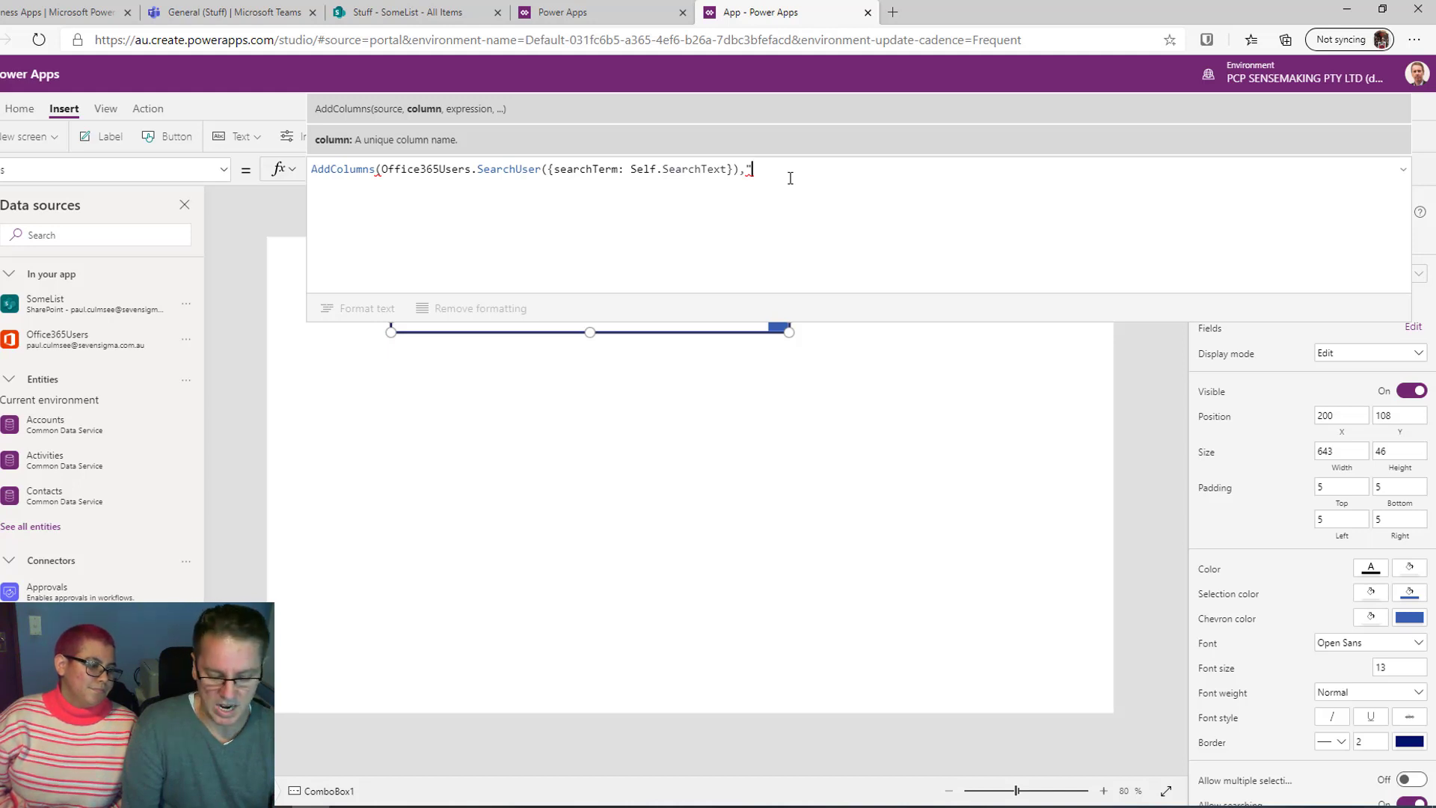
text(Bigname)
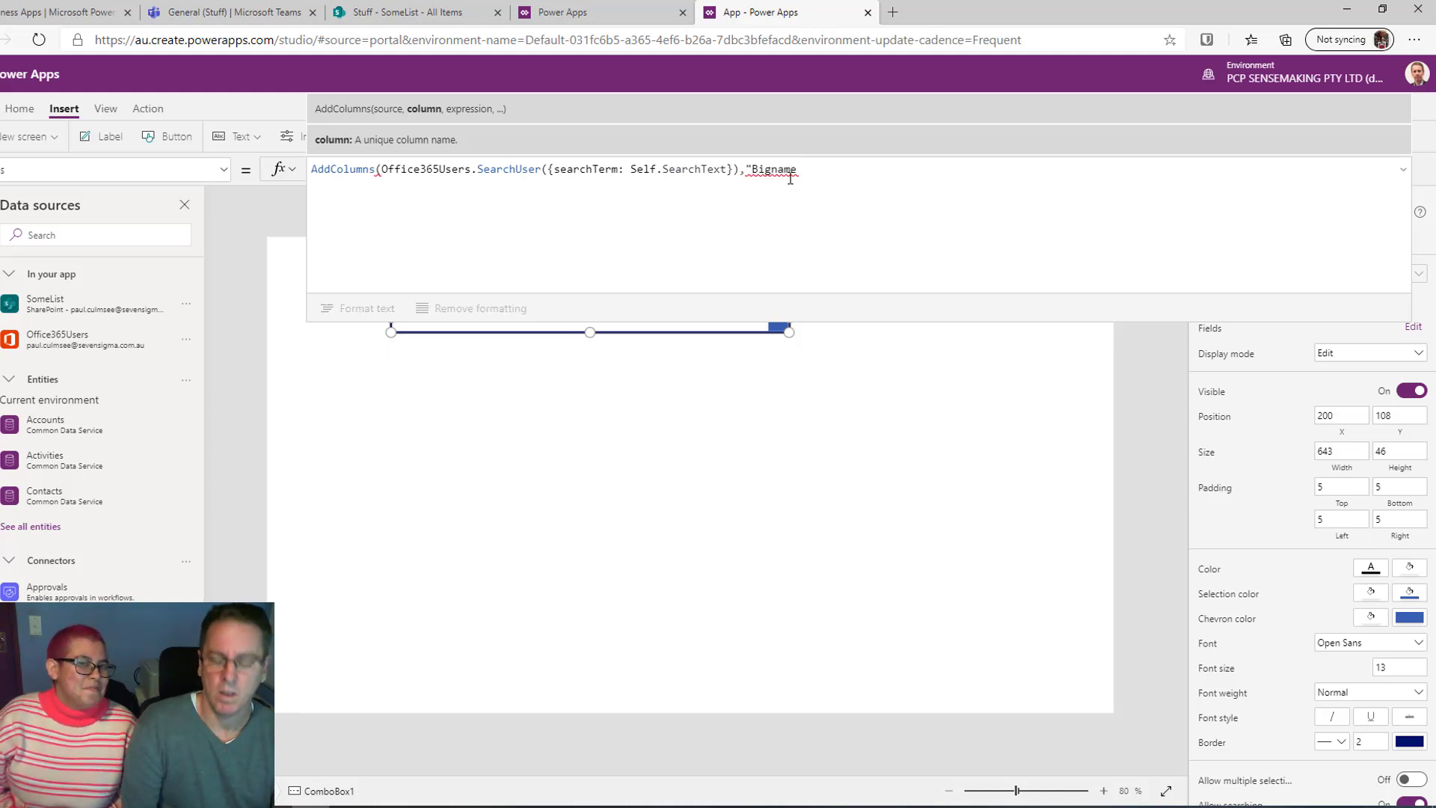
text(", )
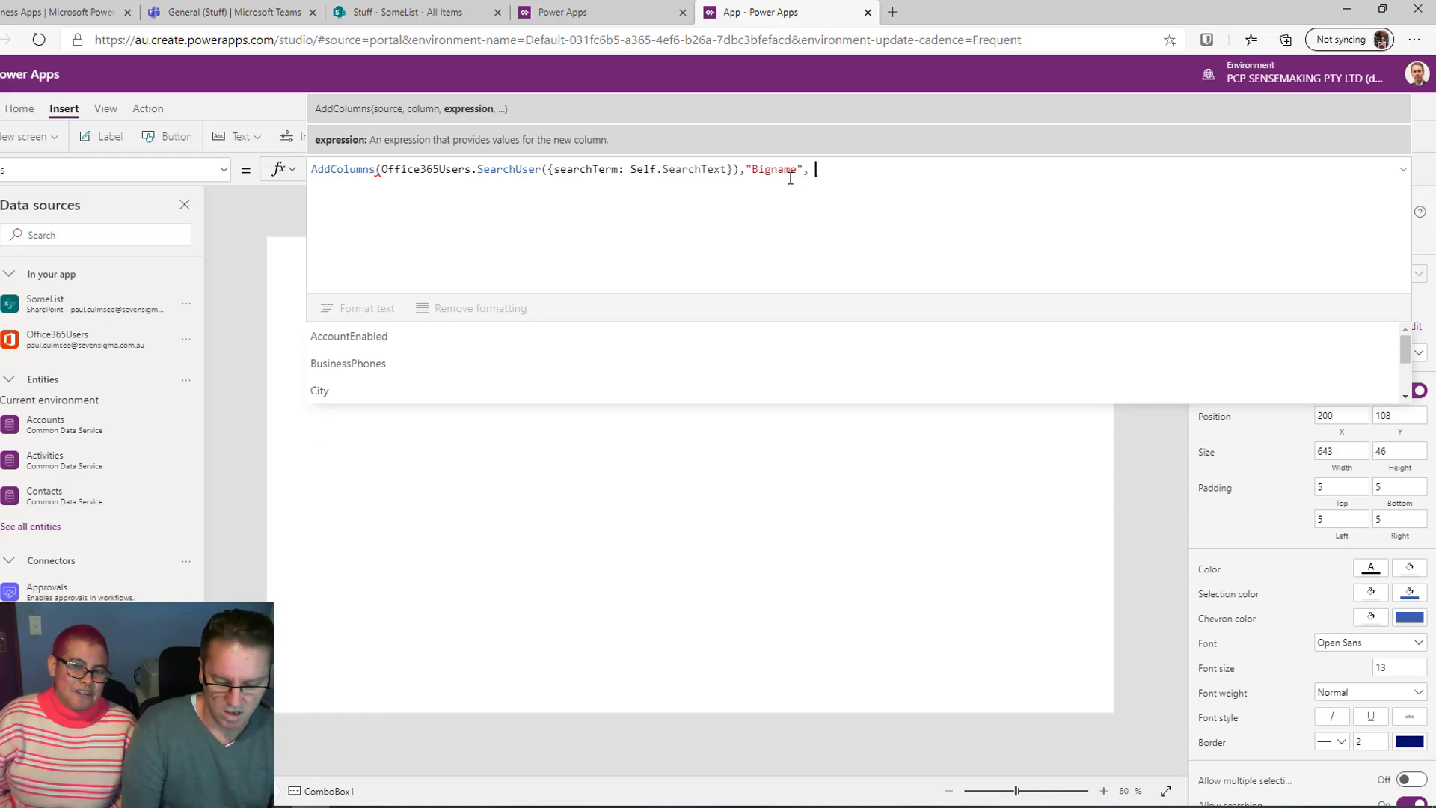
Enter DisplayName & " - " & City as the expression for the Bigname column
text(Display)
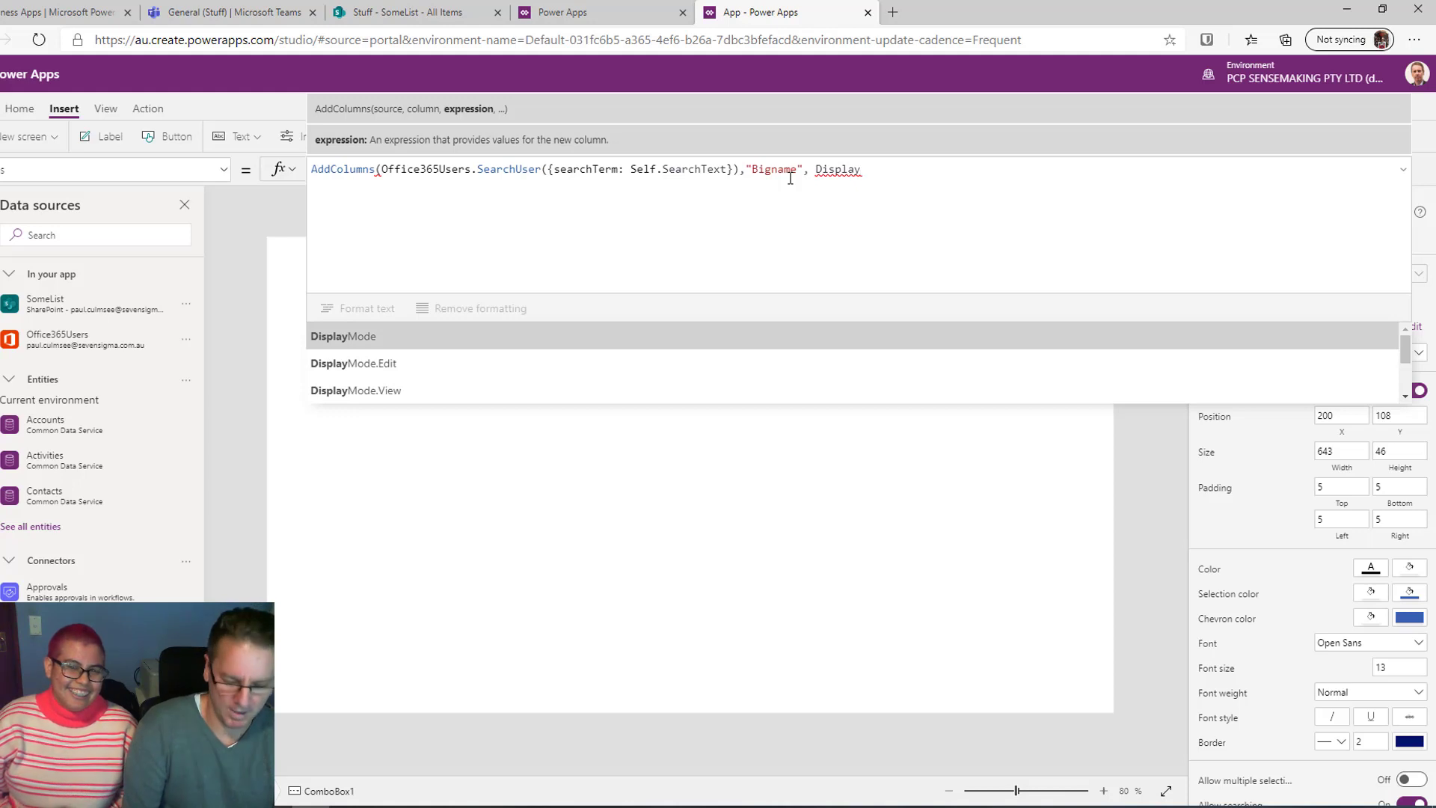
text(Name )
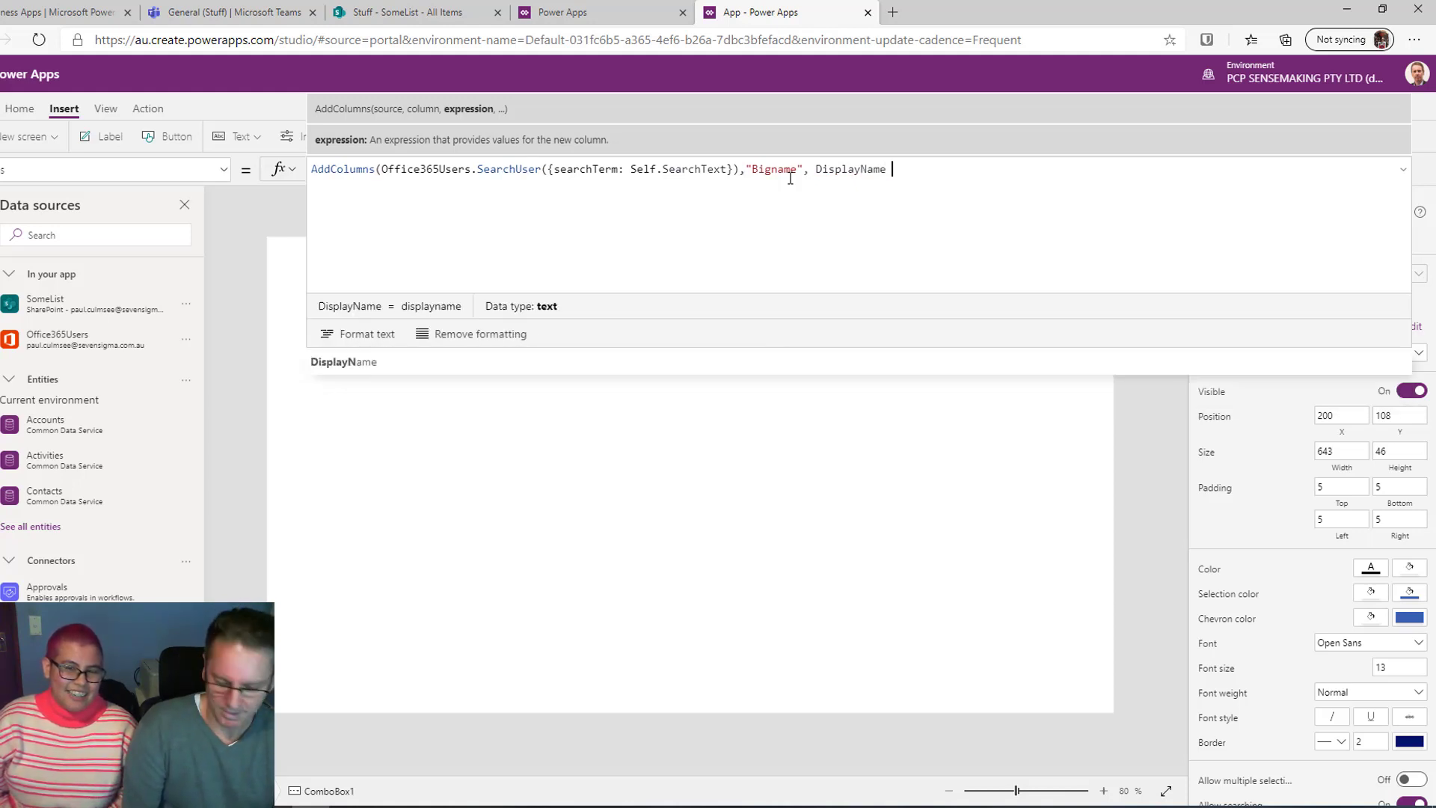
text(& )
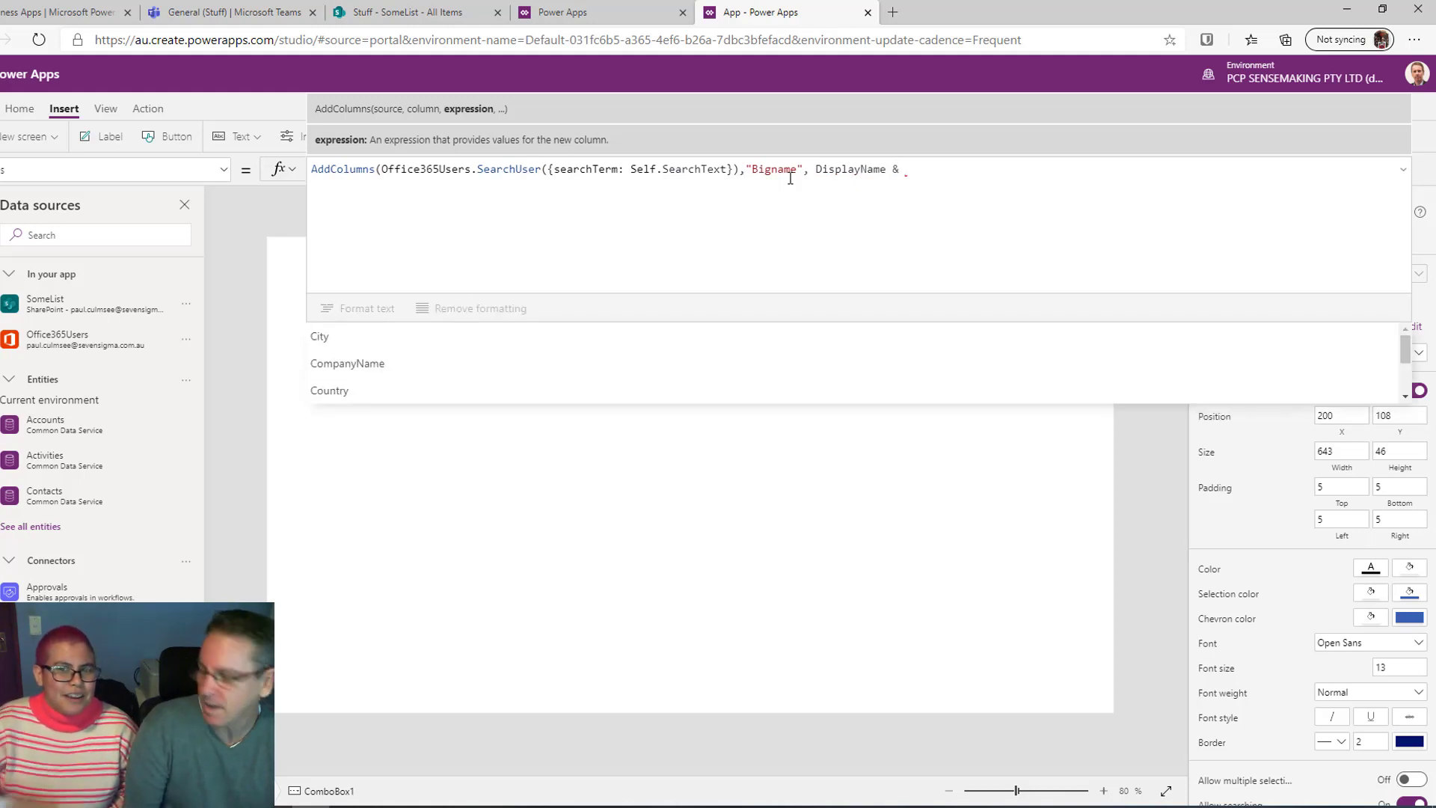
text(" - )
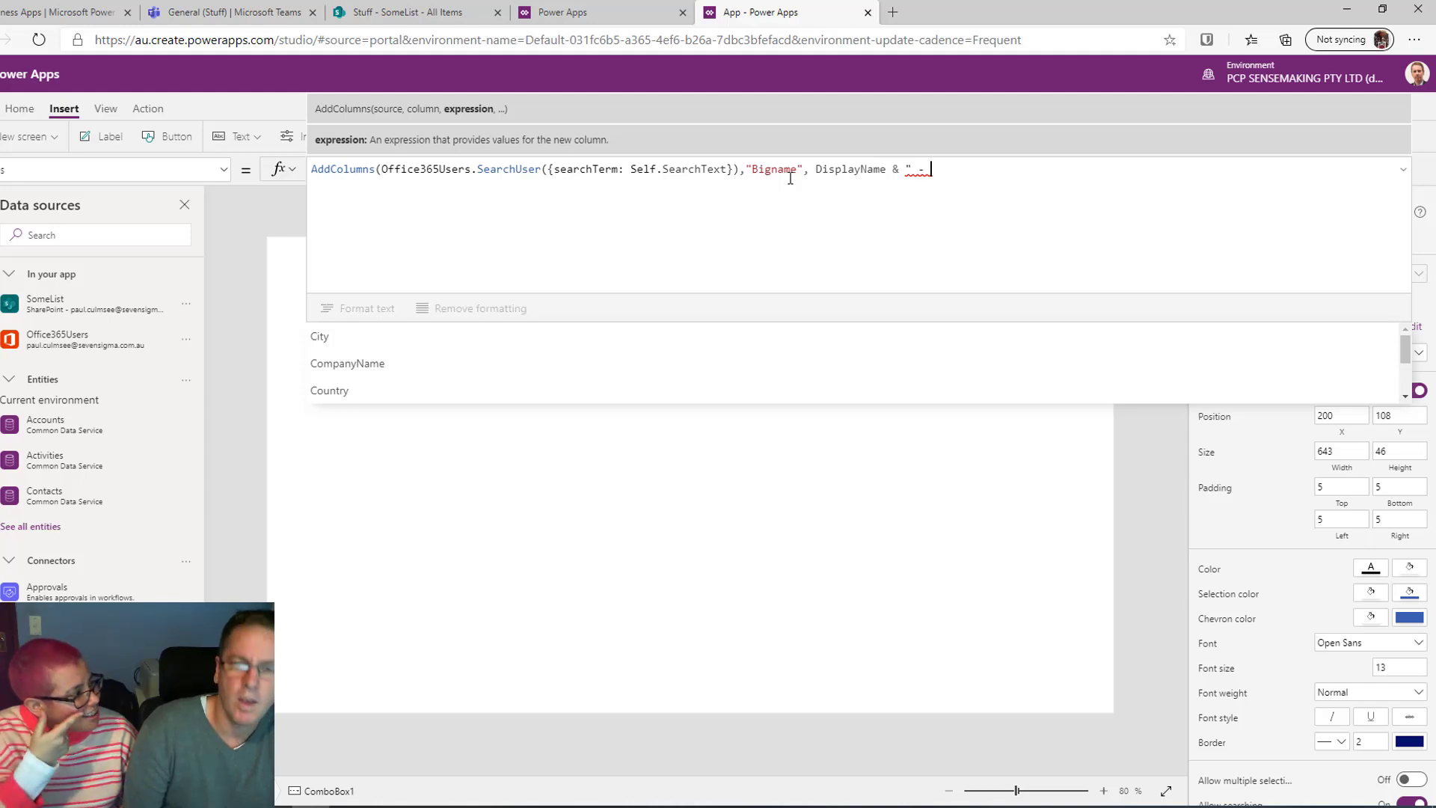
text(" & )
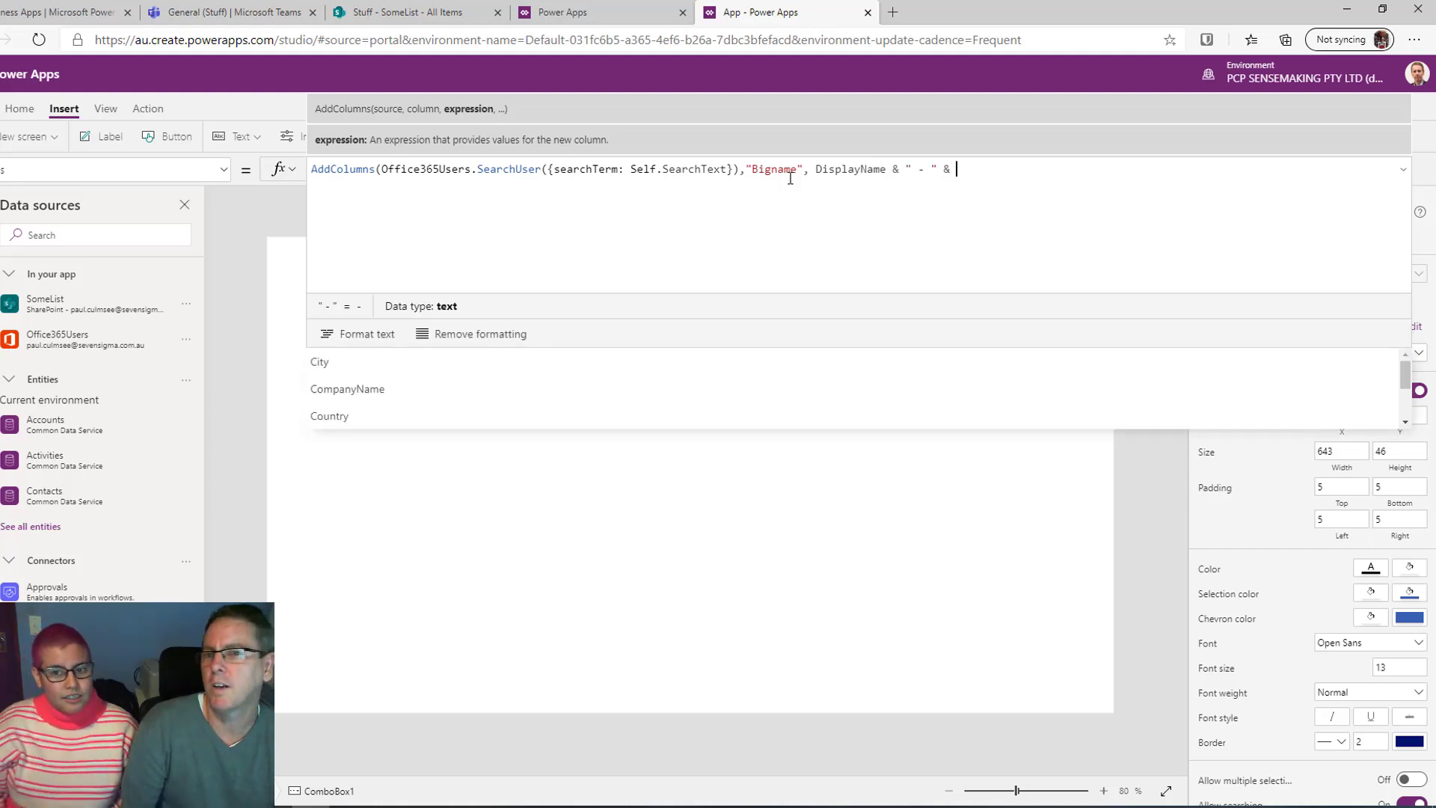
text(City)
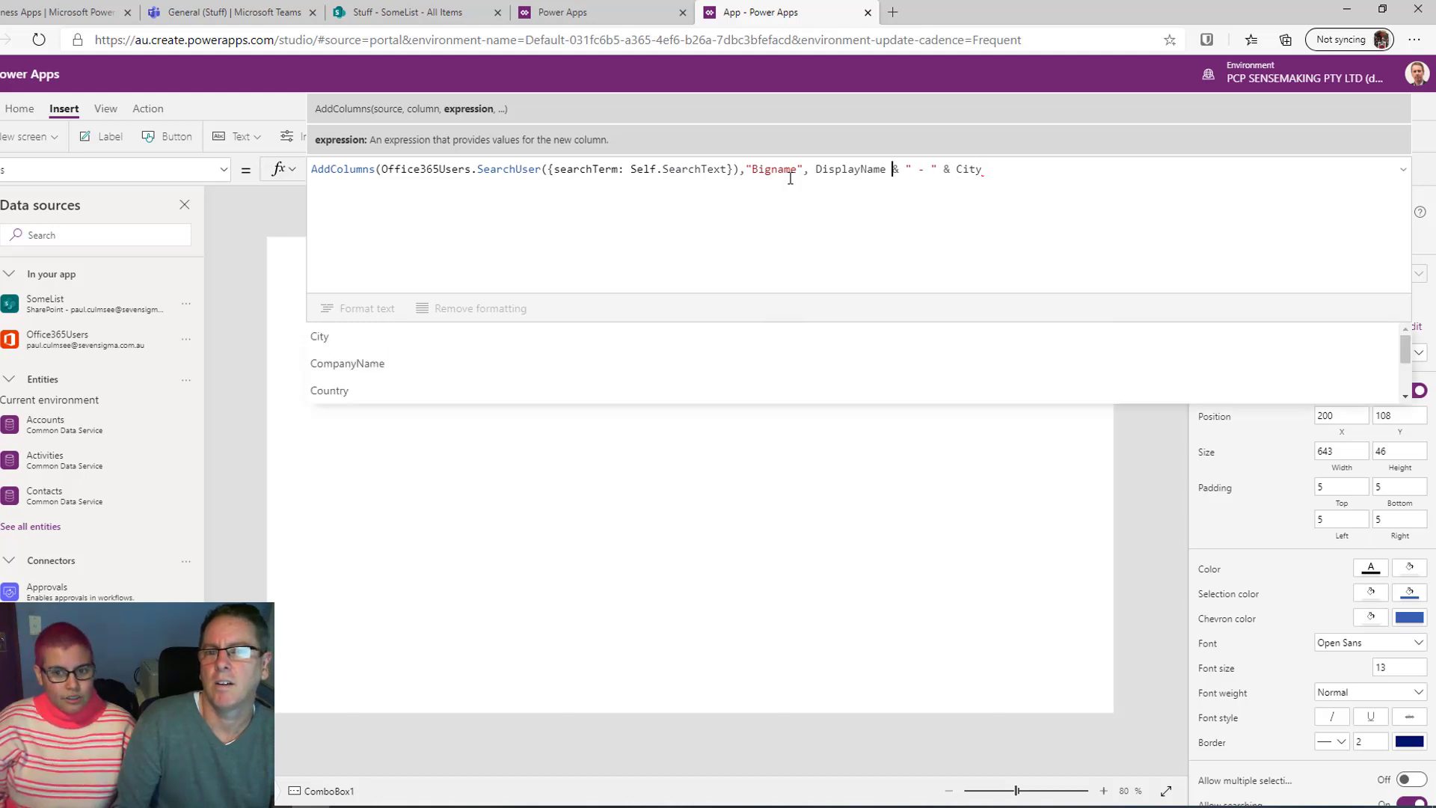
Append a copy of the " - " separator after City in the Bigname expression, with & before and after it
double_click(790, 178)
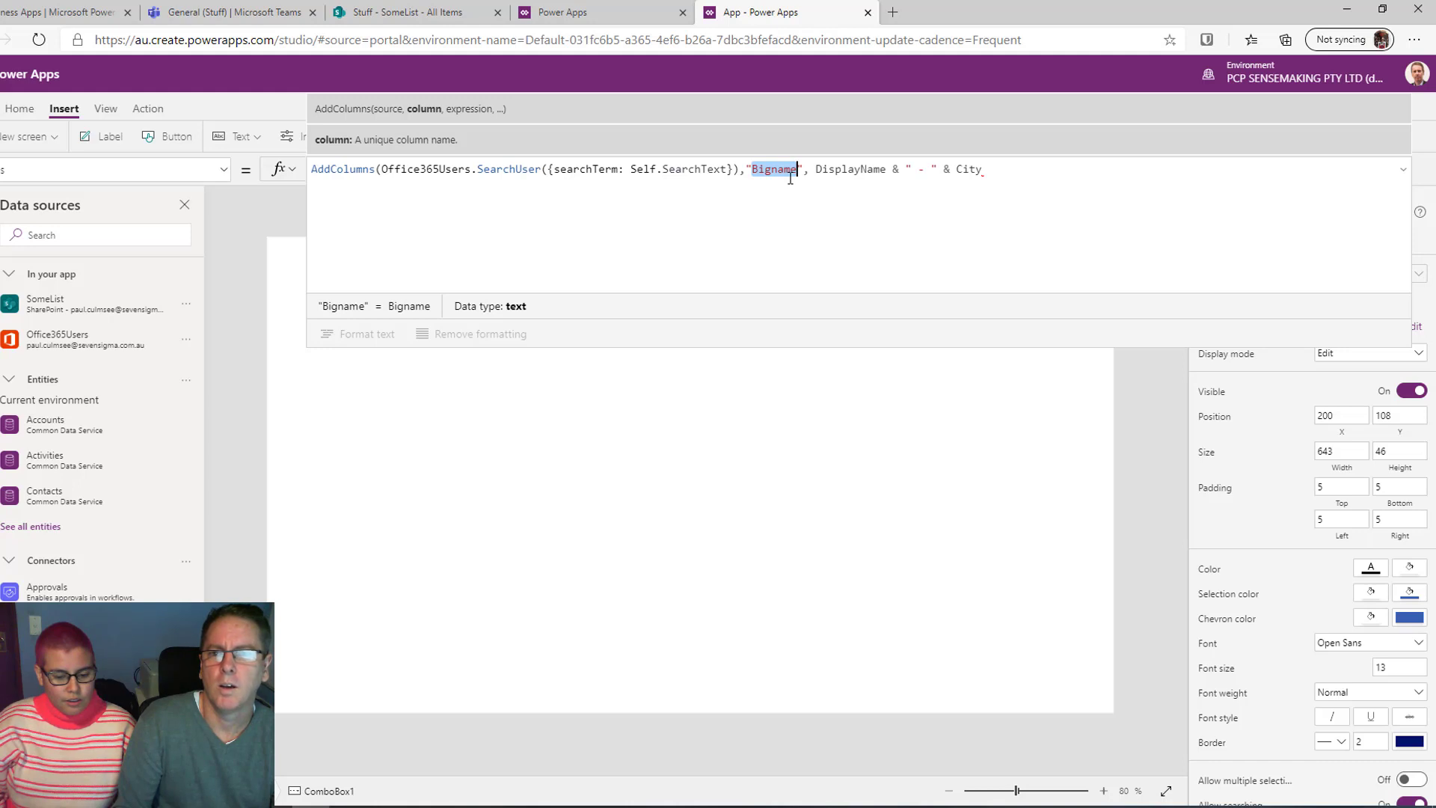
key(ctrl+Right)
key(ctrl+Right)
key(ctrl+Right)
key(ctrl+Right)
key(Left)
key(Left)
key(Left)
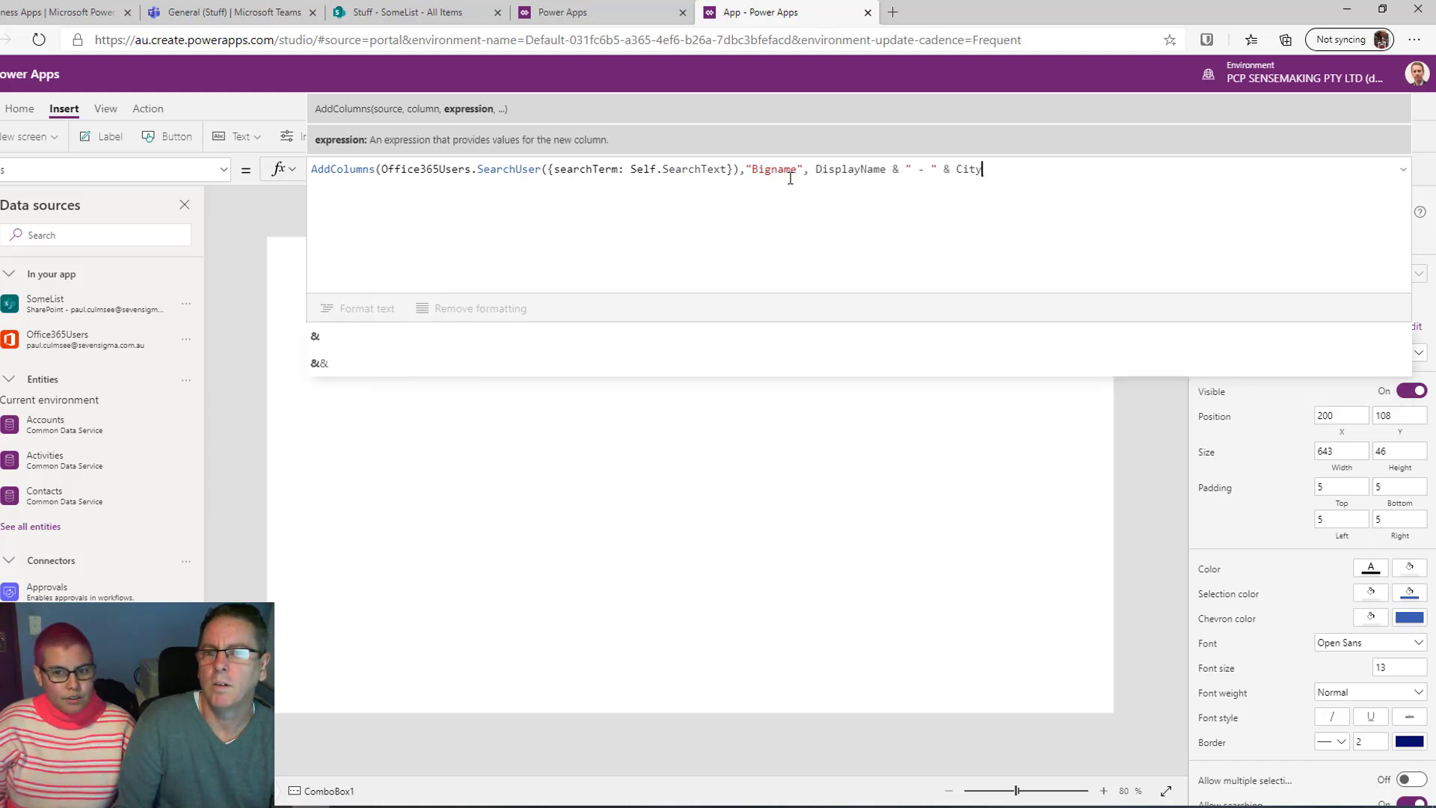
key(shift+Right)
key(shift+Right)
key(shift+Right)
key(shift+Right)
key(shift+Right)
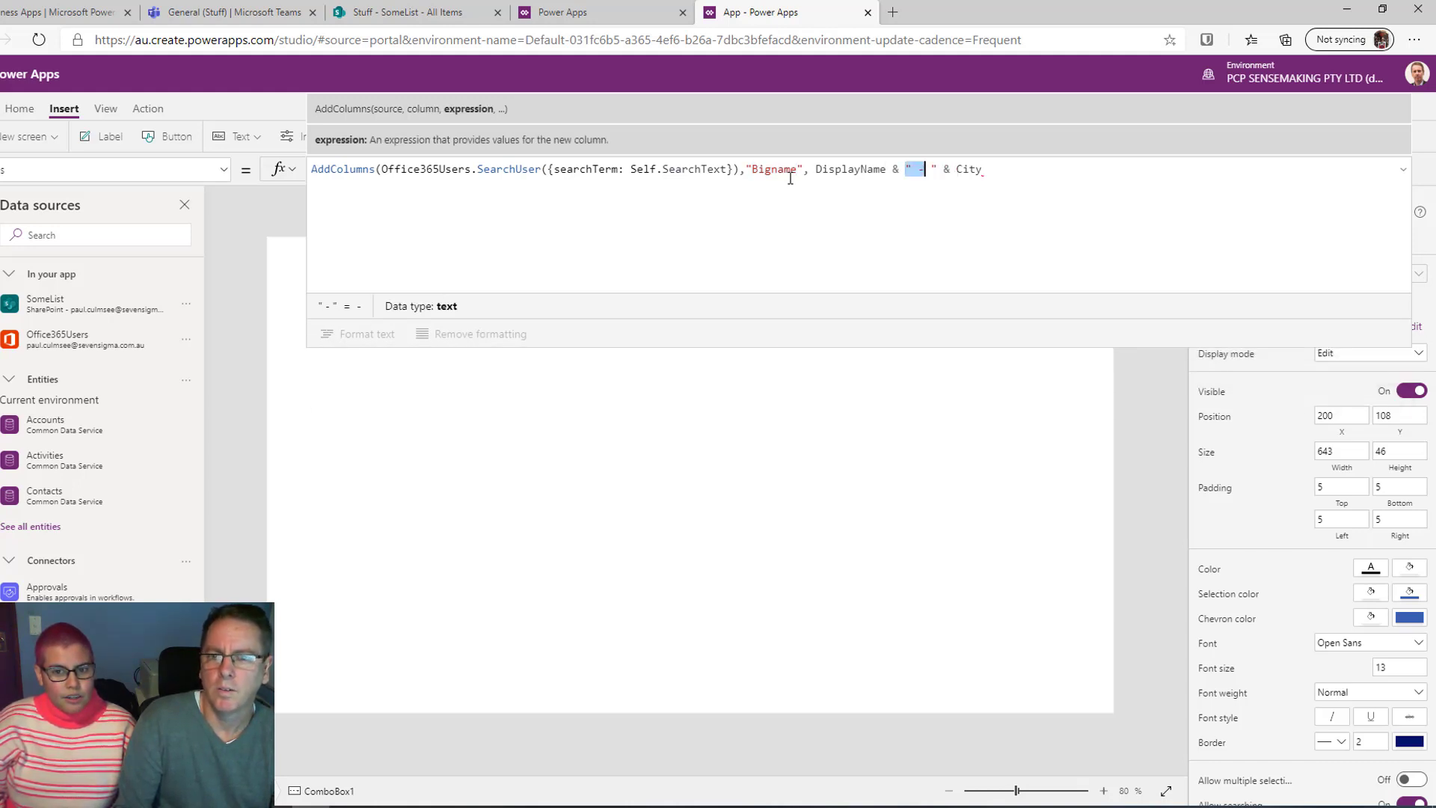
key(ctrl+c)
key(End)
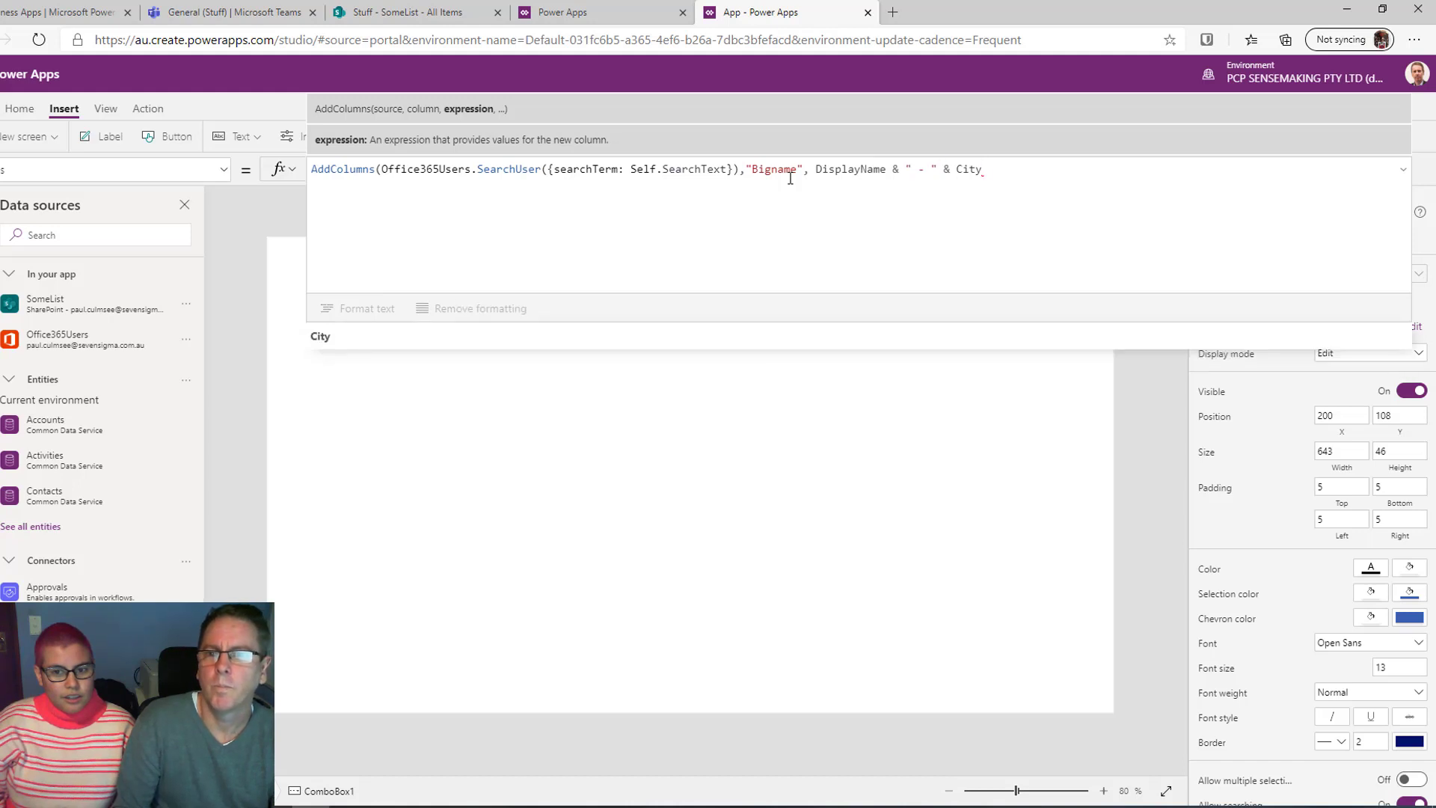
key(ctrl+v)
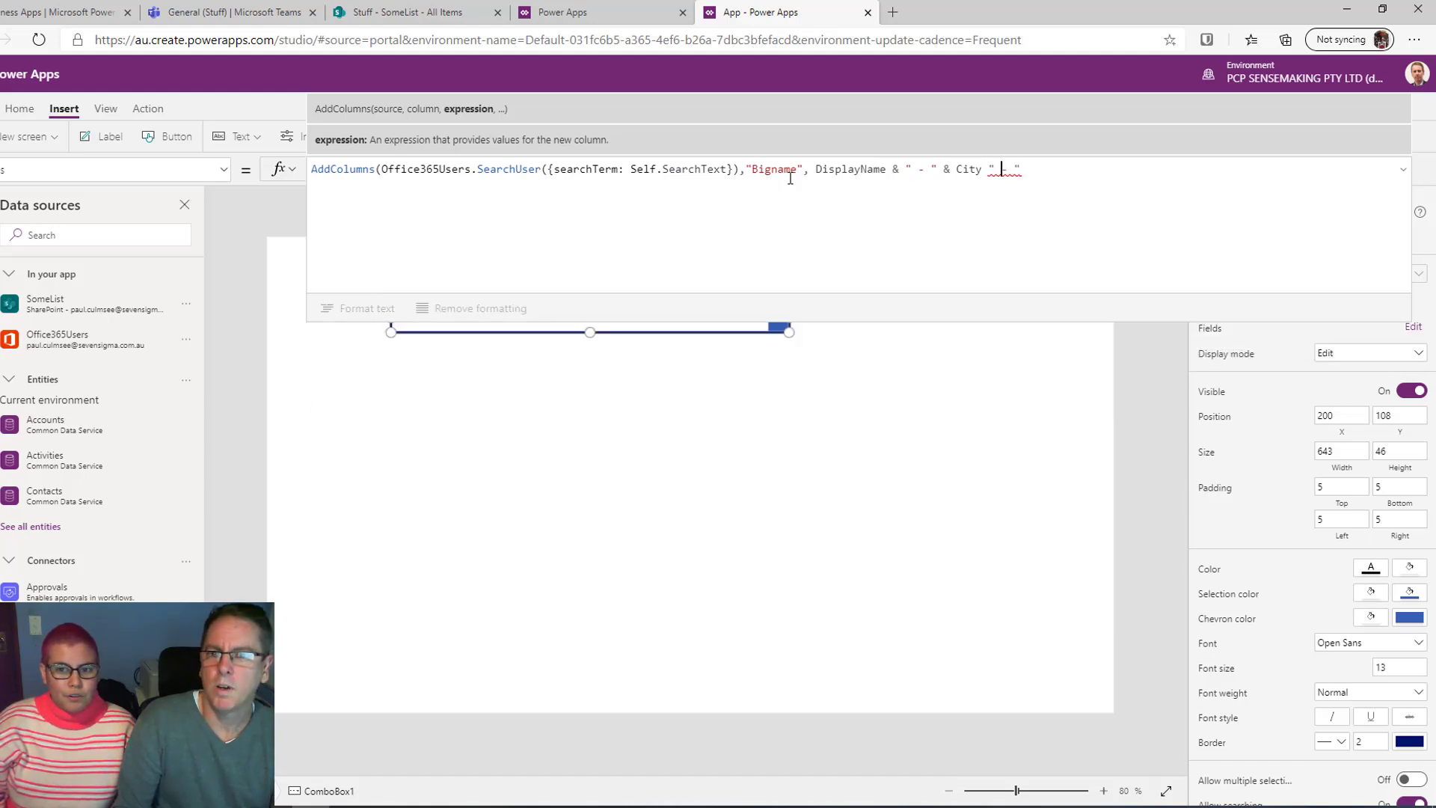
key(Left)
key(Left)
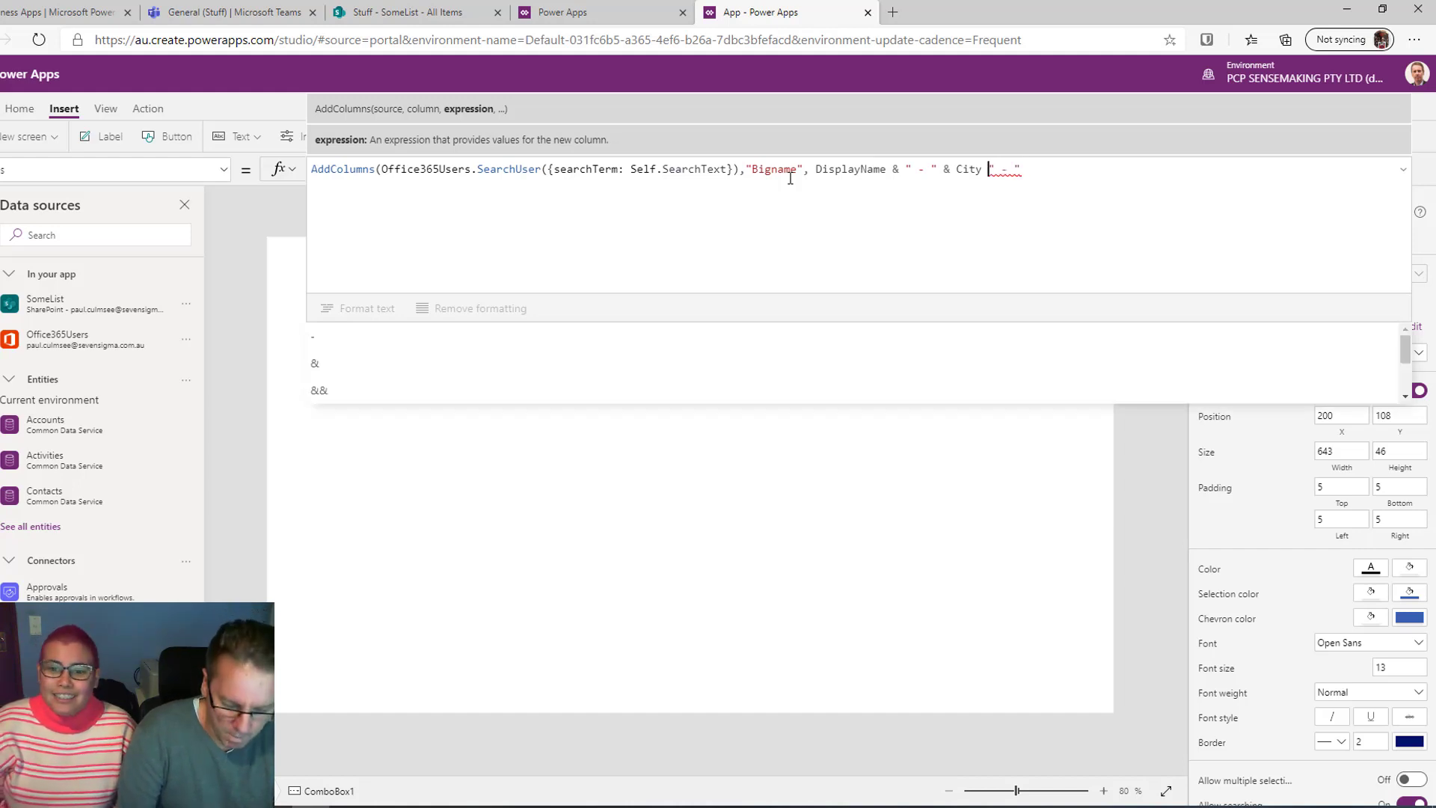
text(&)
key(Right)
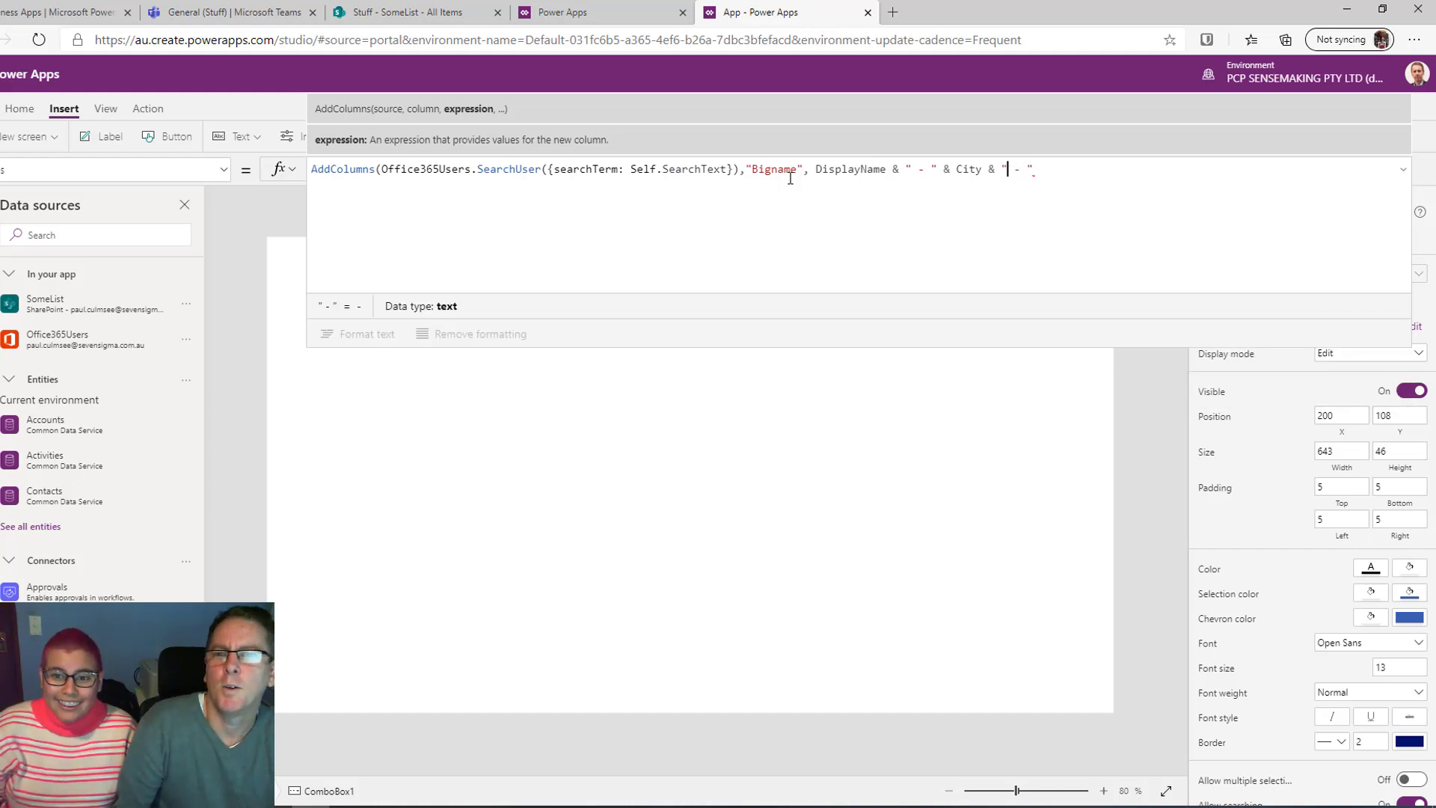
text(&)
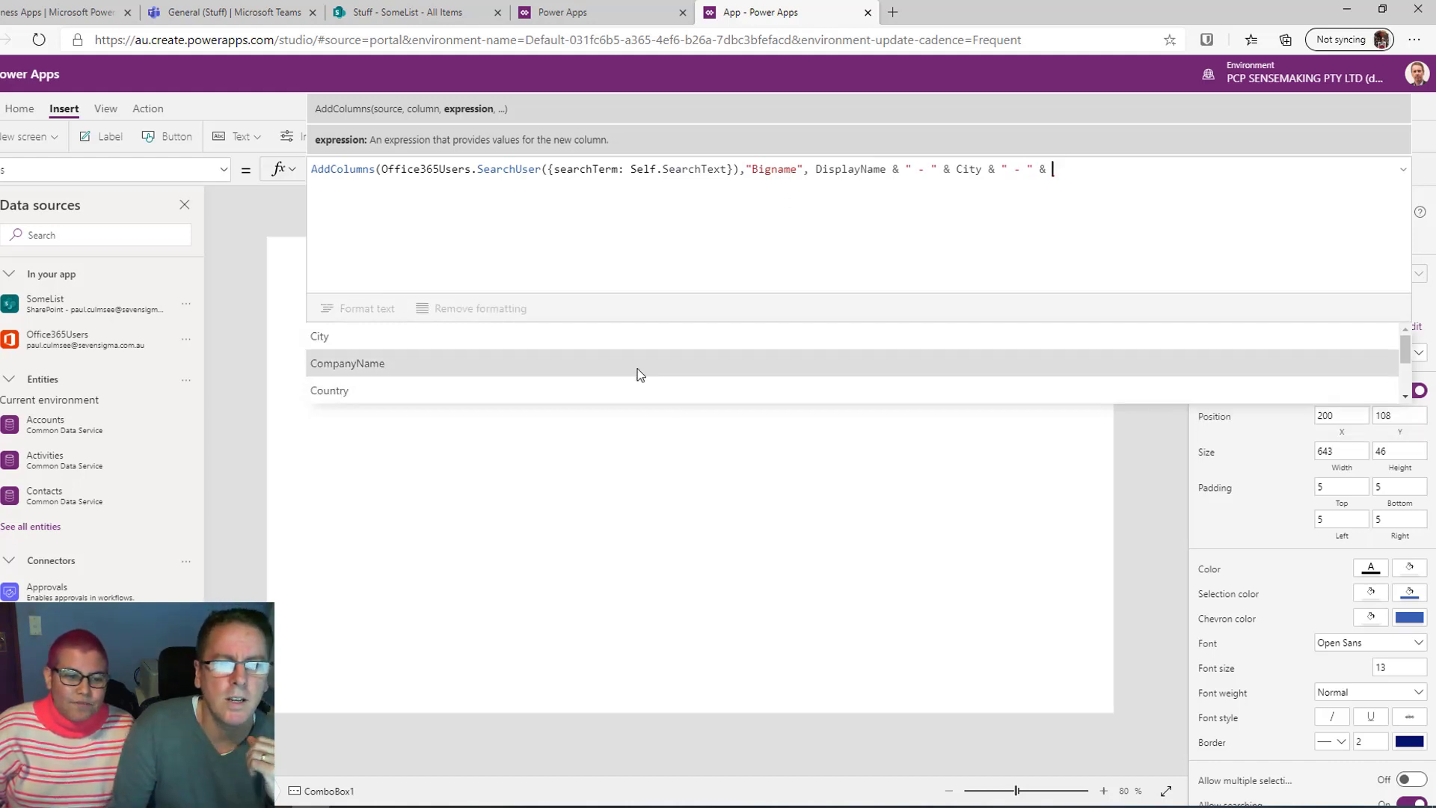
Finish the Bigname expression with the Mail field, close the AddColumns call, and check the Bigname column in the result preview
scroll(483, 374, down, 3)
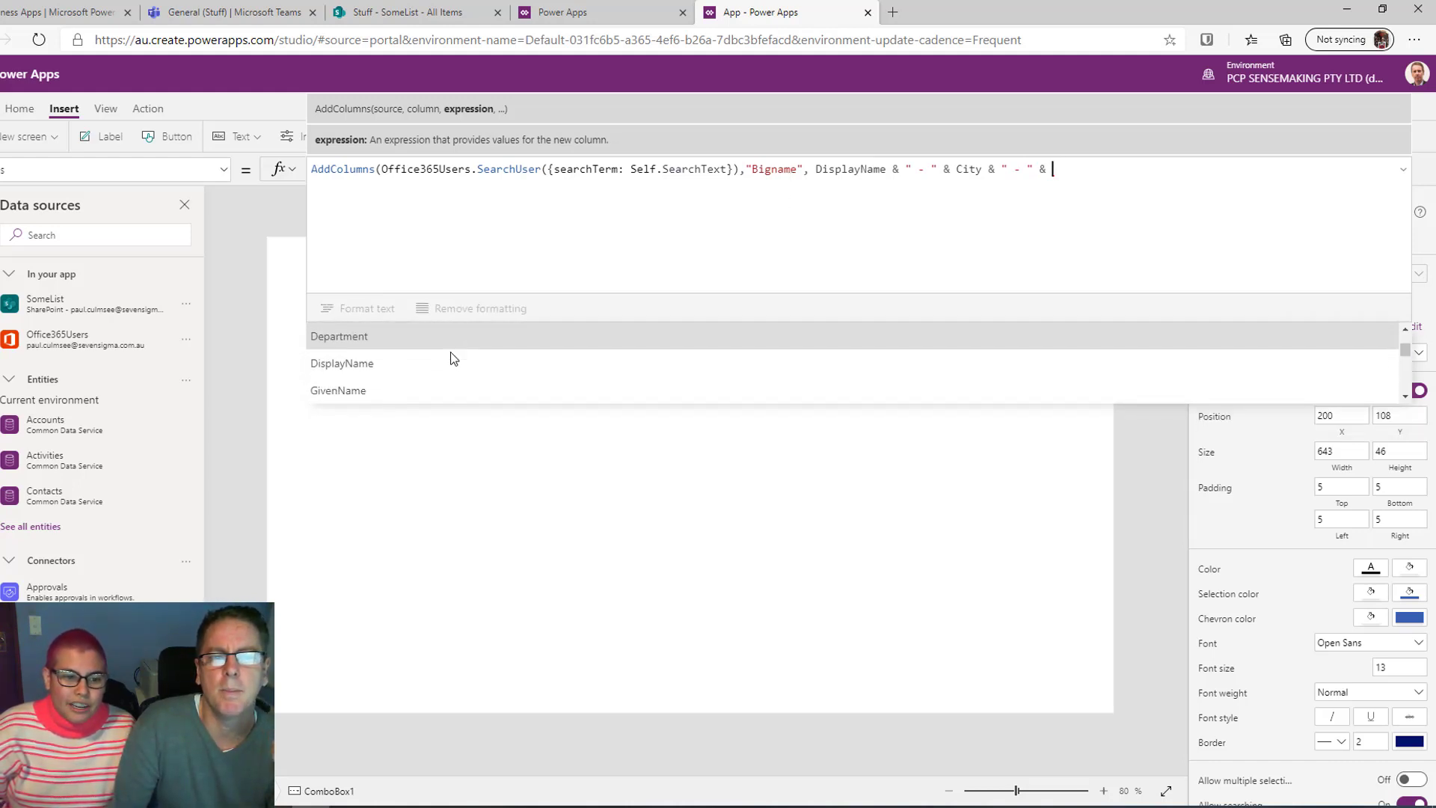
scroll(450, 359, down, 3)
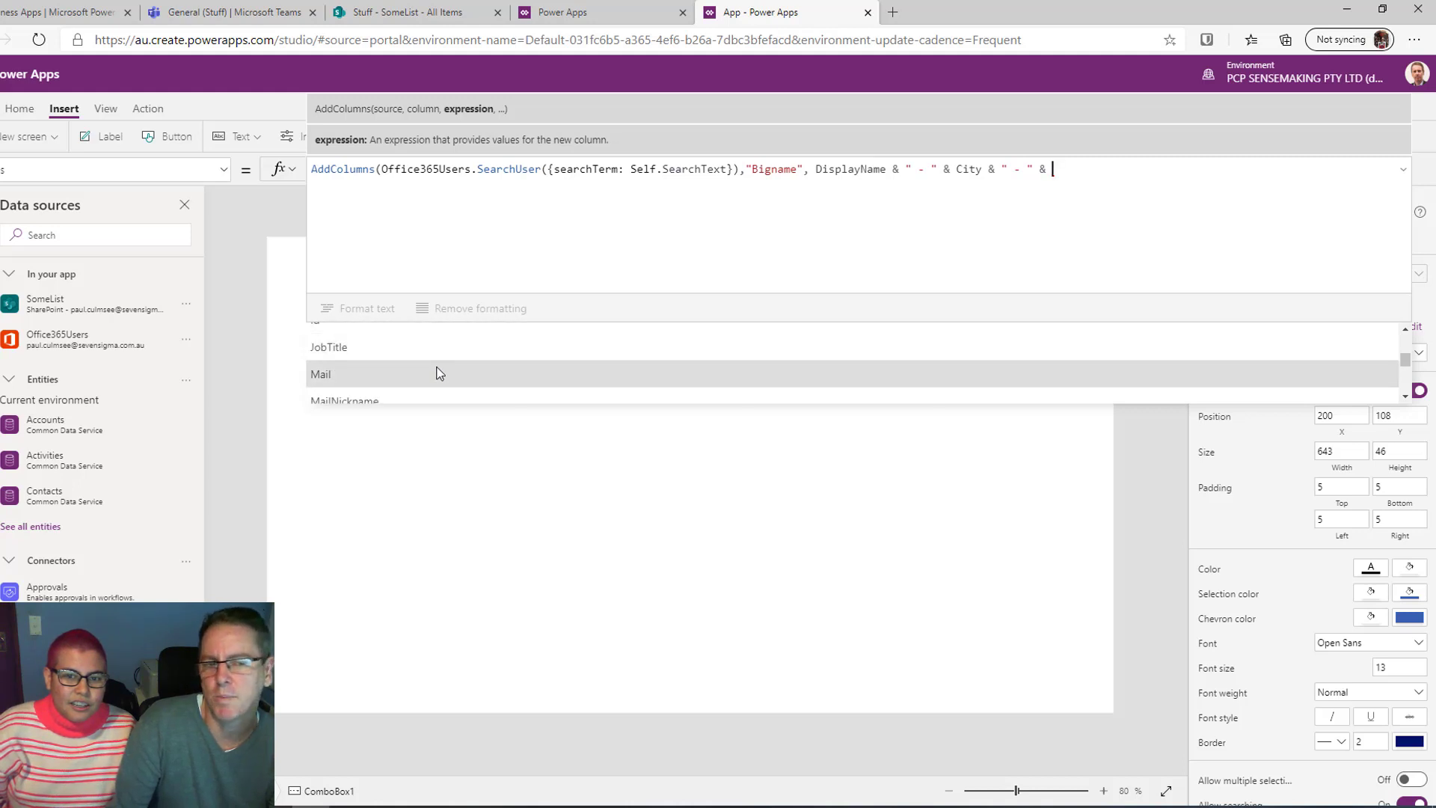
scroll(439, 370, down, 3)
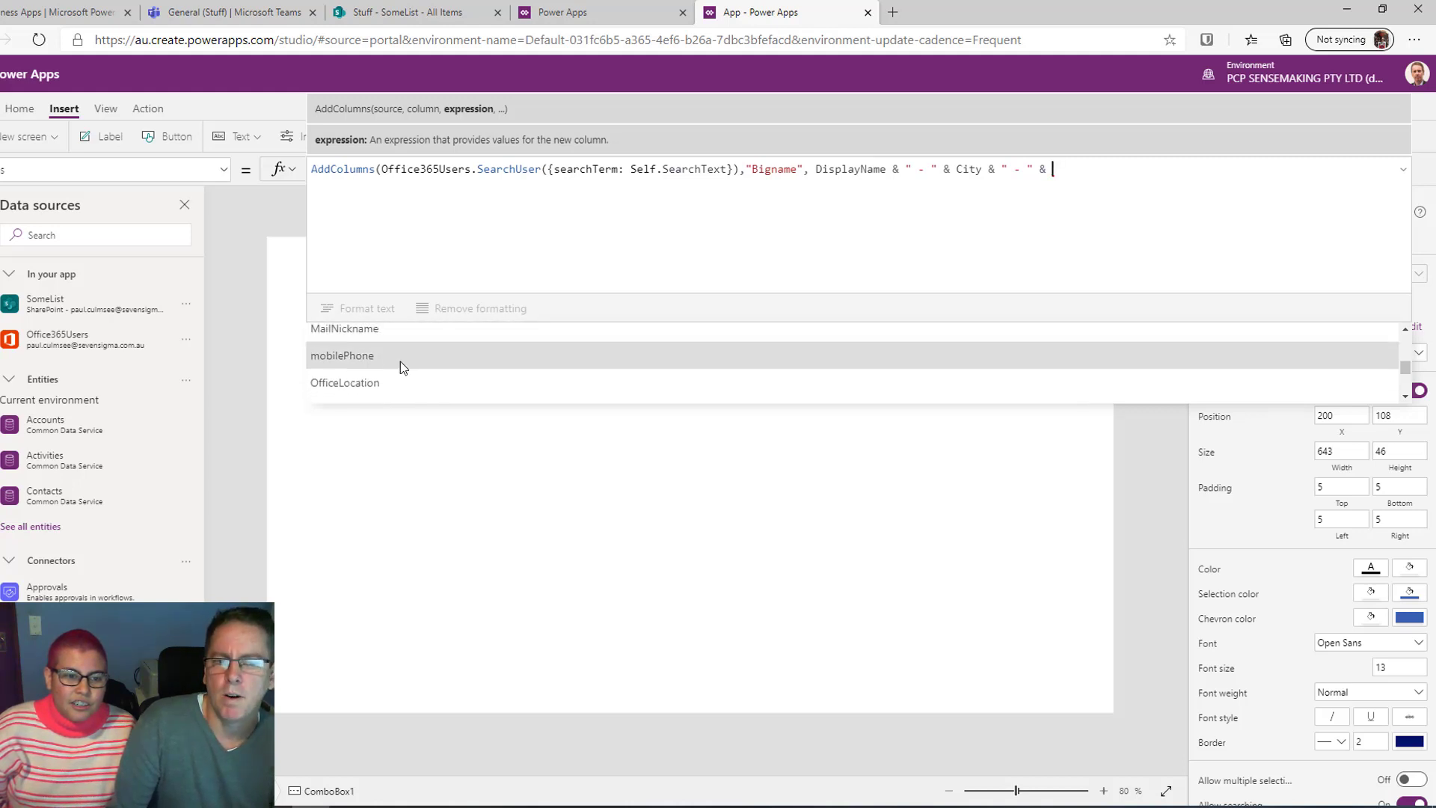
scroll(419, 370, up, 2)
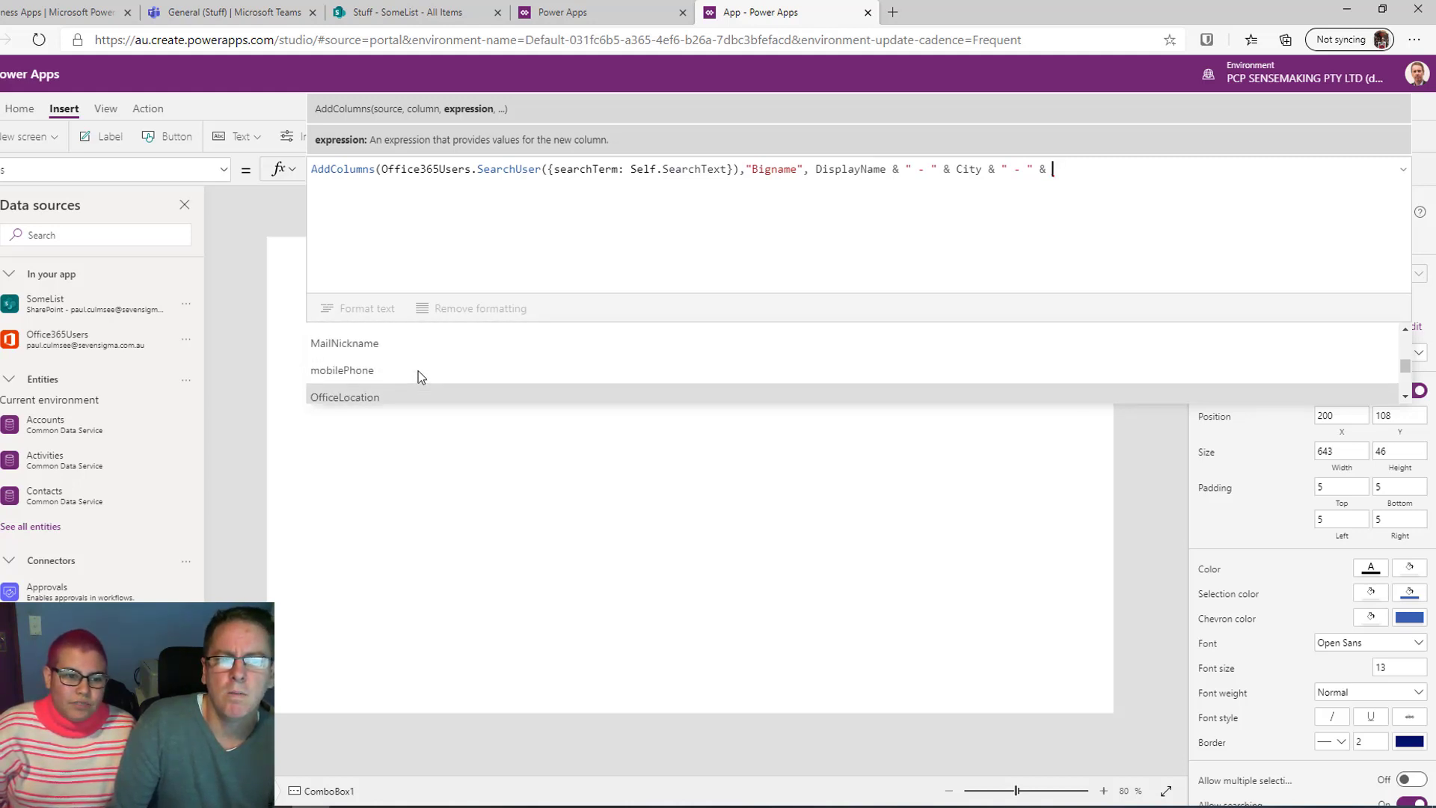
click(360, 342)
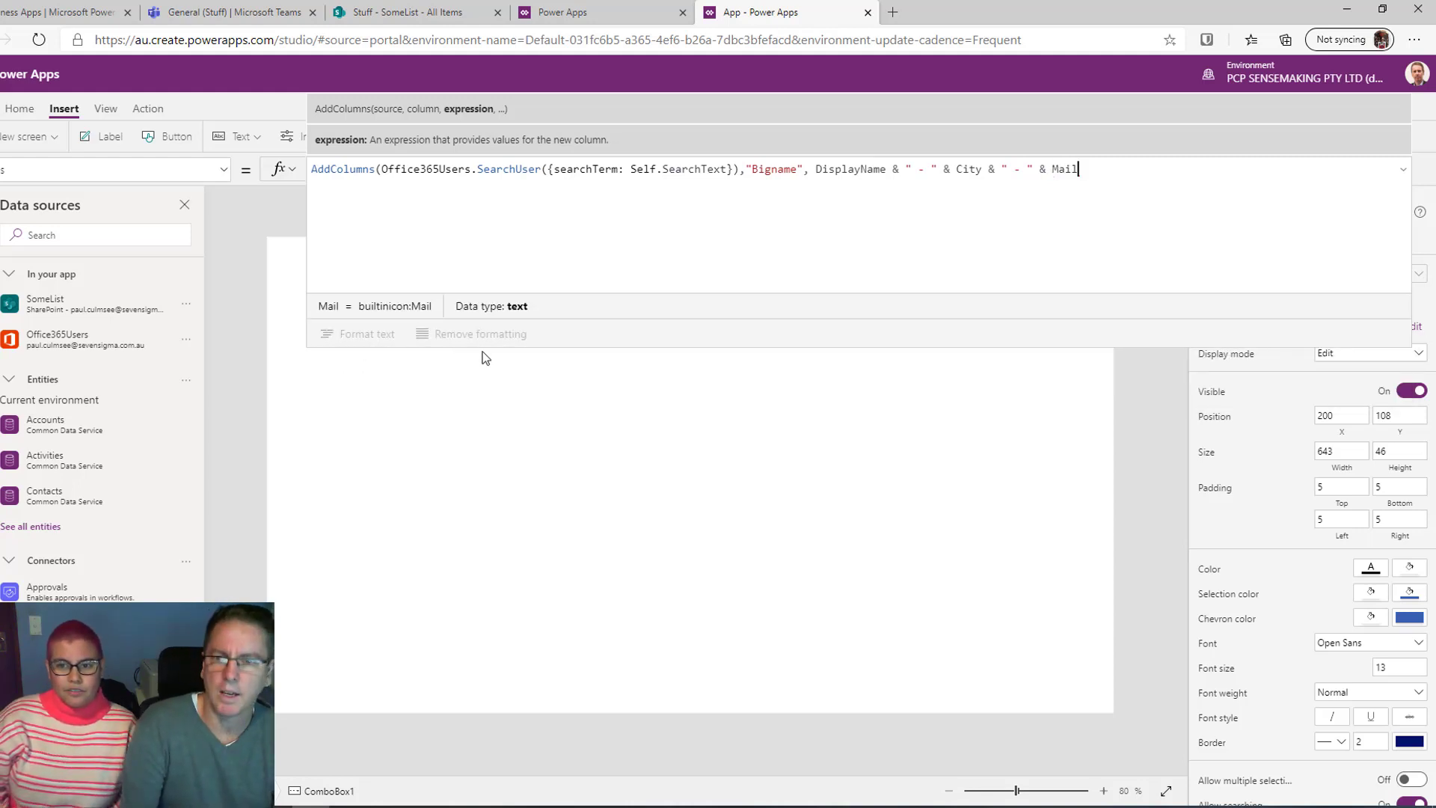
text())
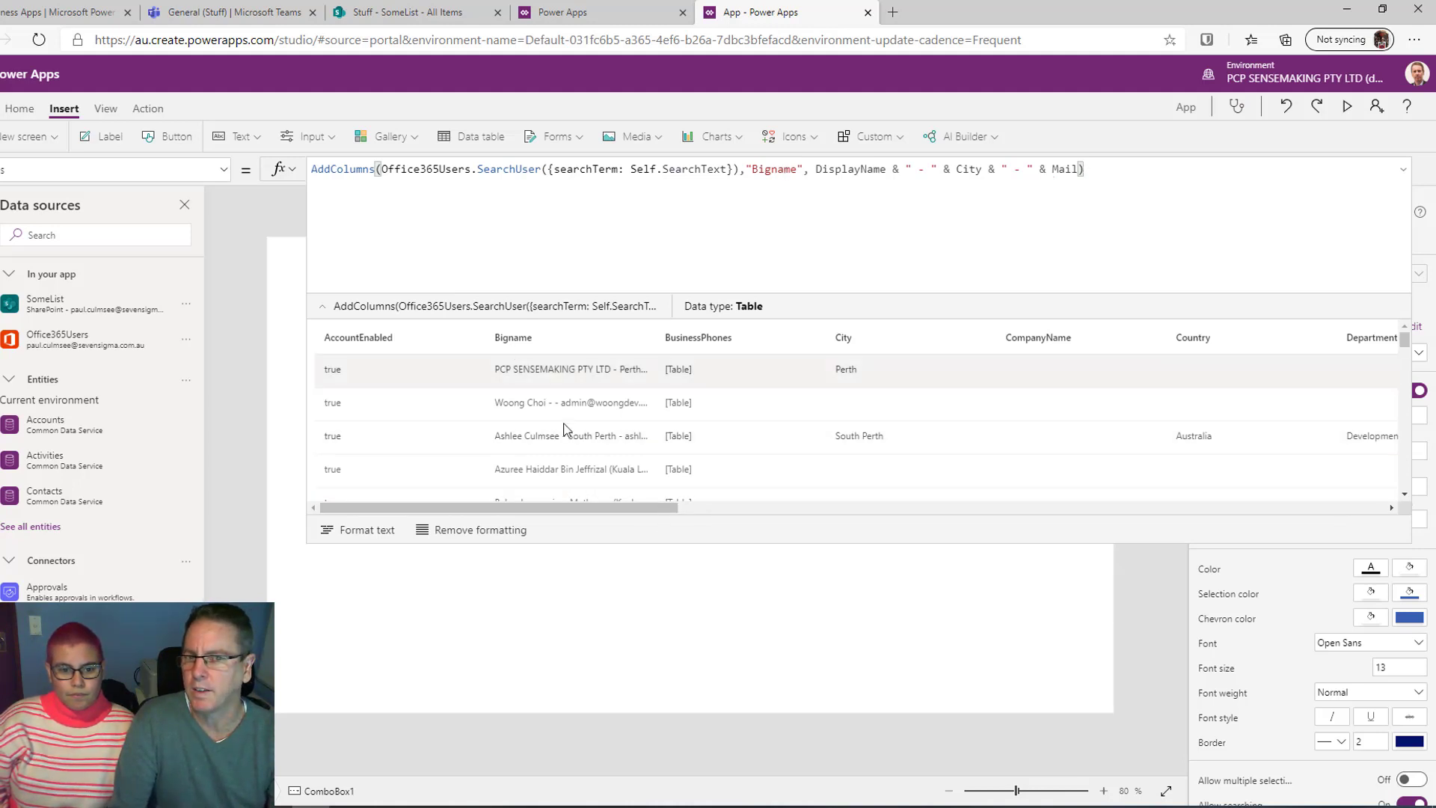
drag(659, 332, 898, 347)
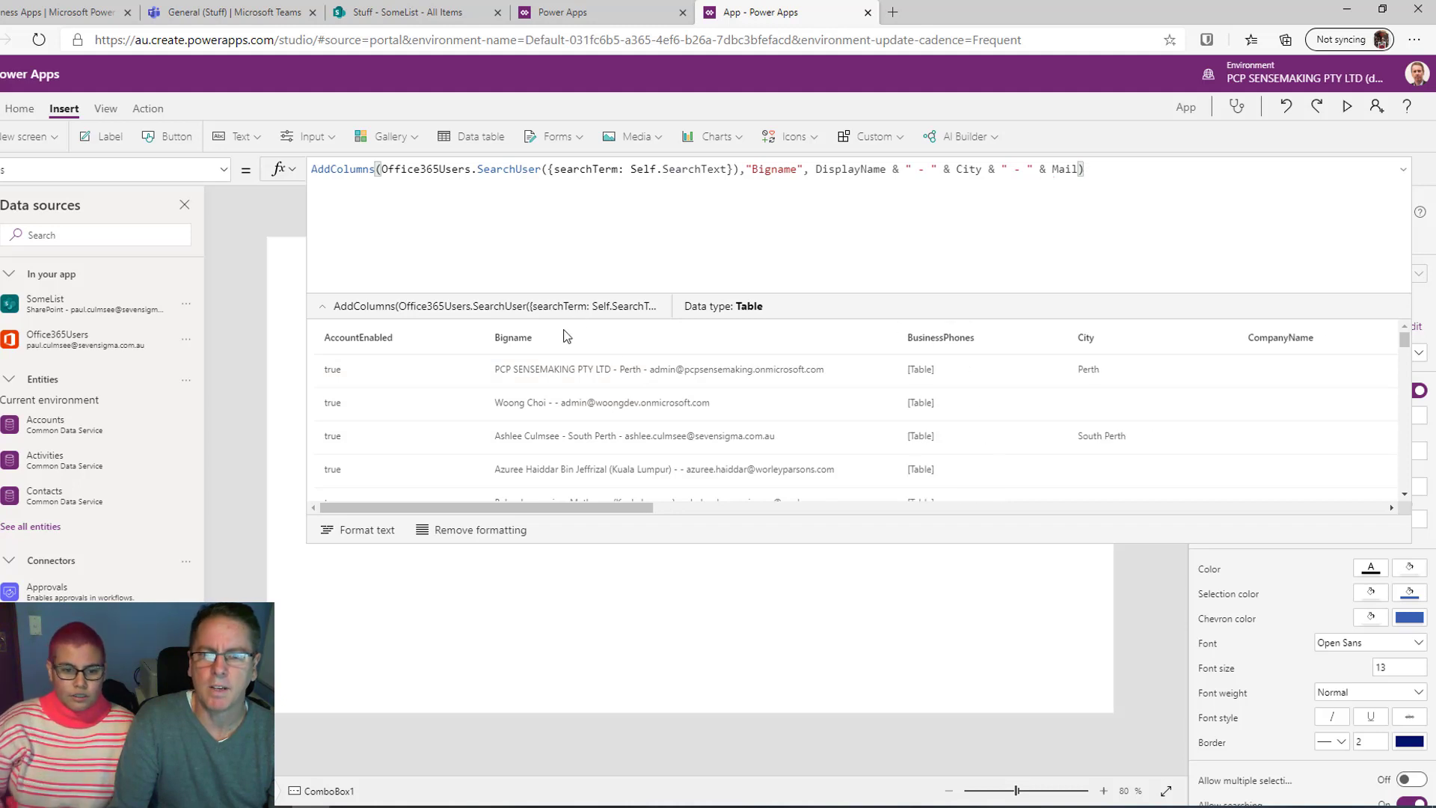
click(1403, 170)
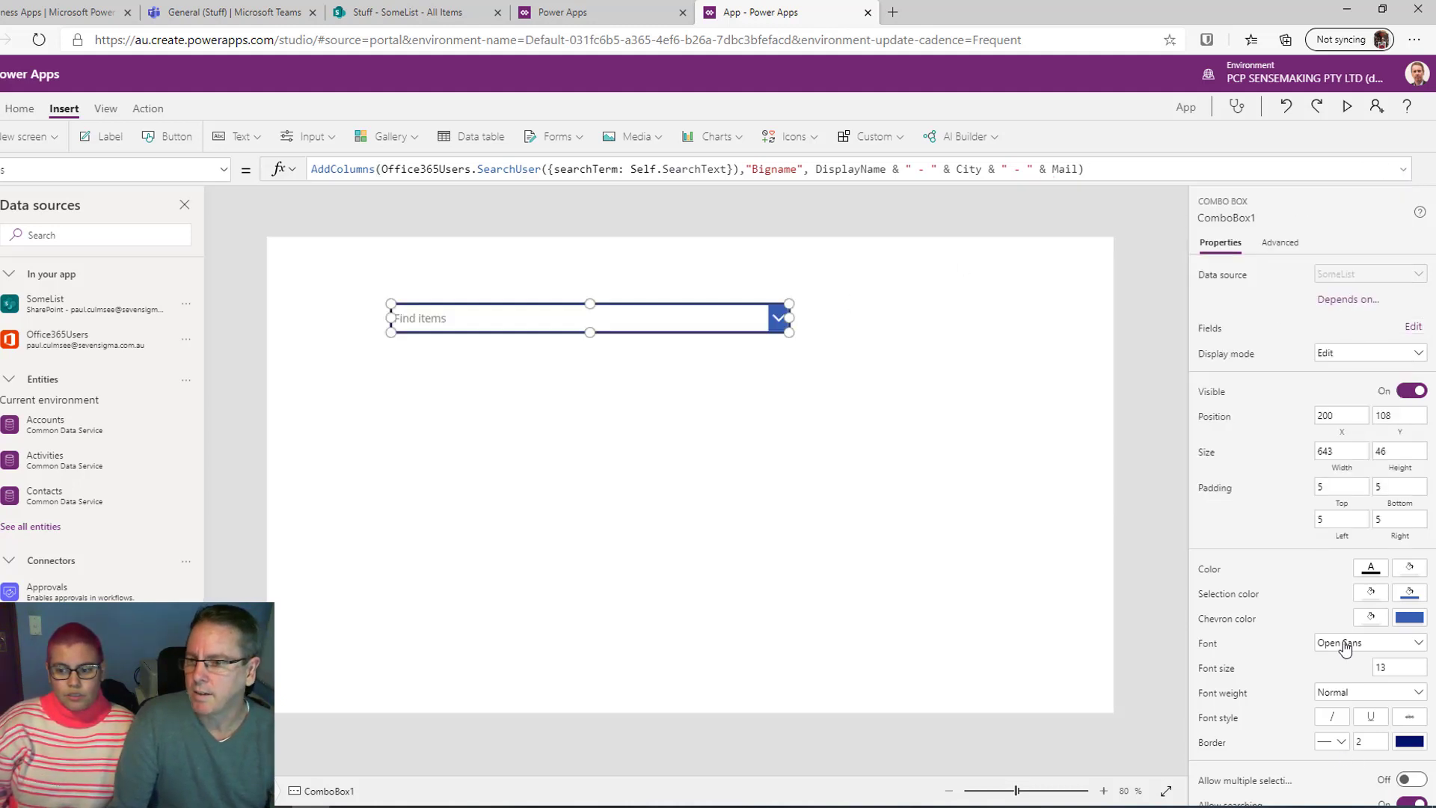
Set both the primary text and the SearchField of the combo box to Bigname
scroll(1345, 640, down, 3)
scroll(1322, 487, up, 3)
scroll(1321, 487, up, 1)
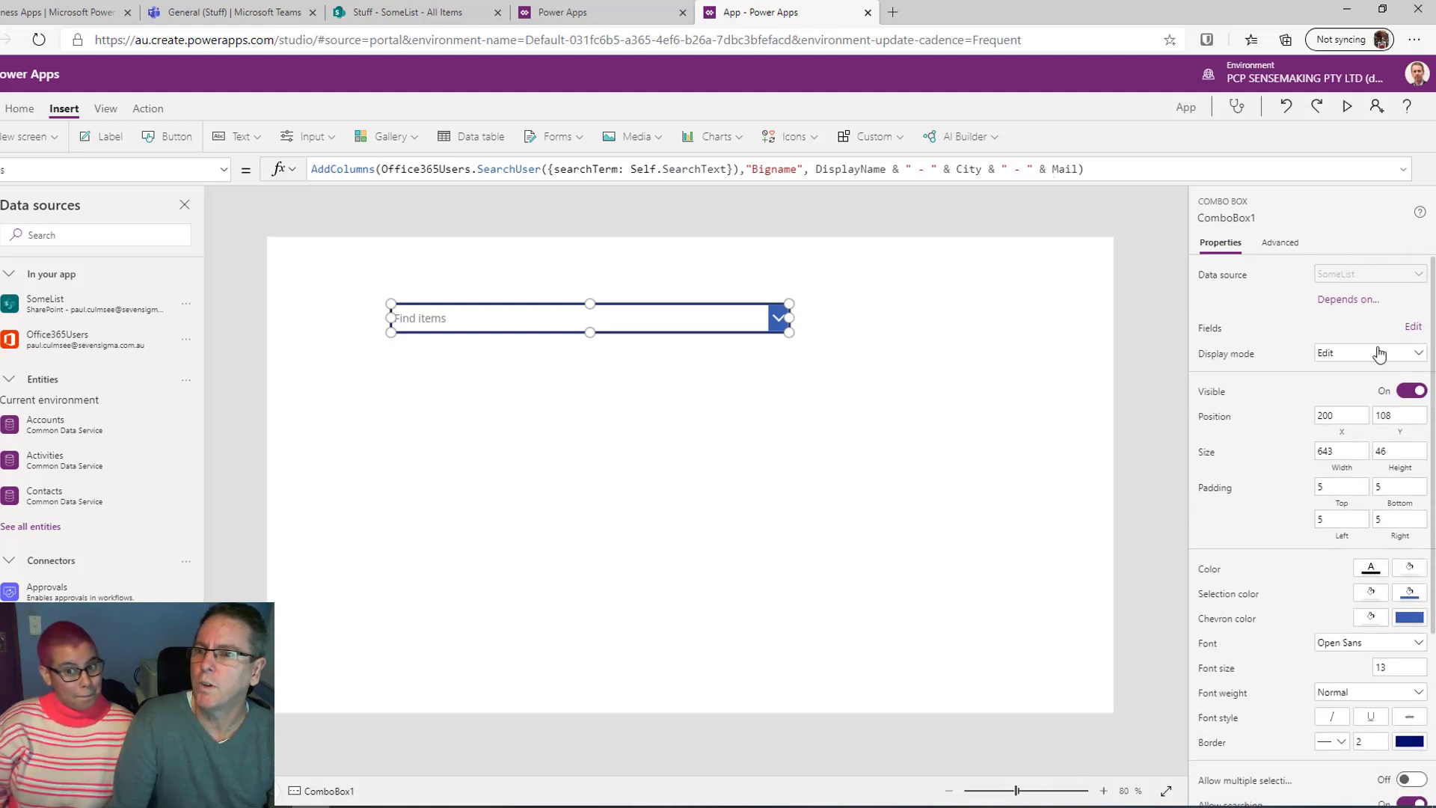
click(1413, 326)
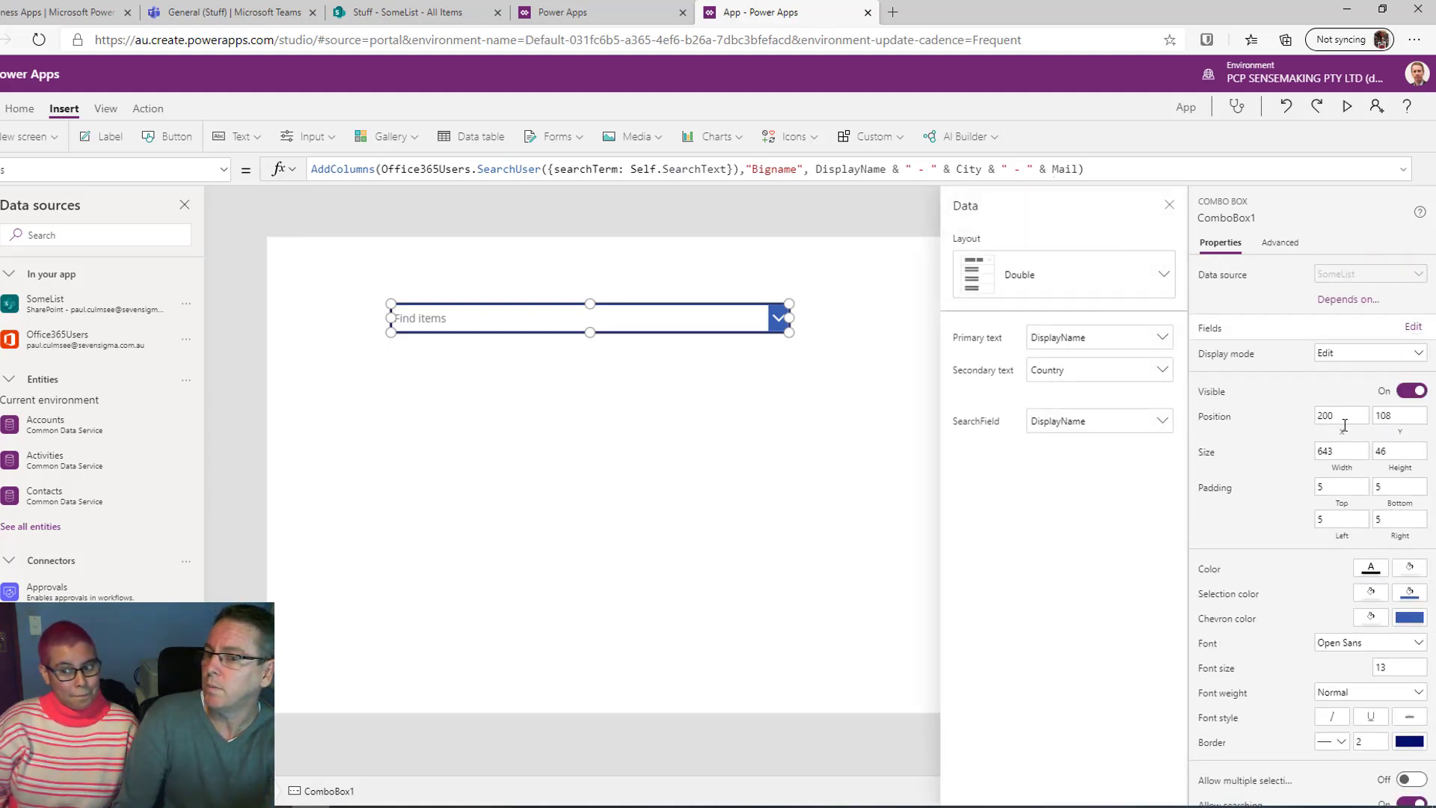
click(1088, 342)
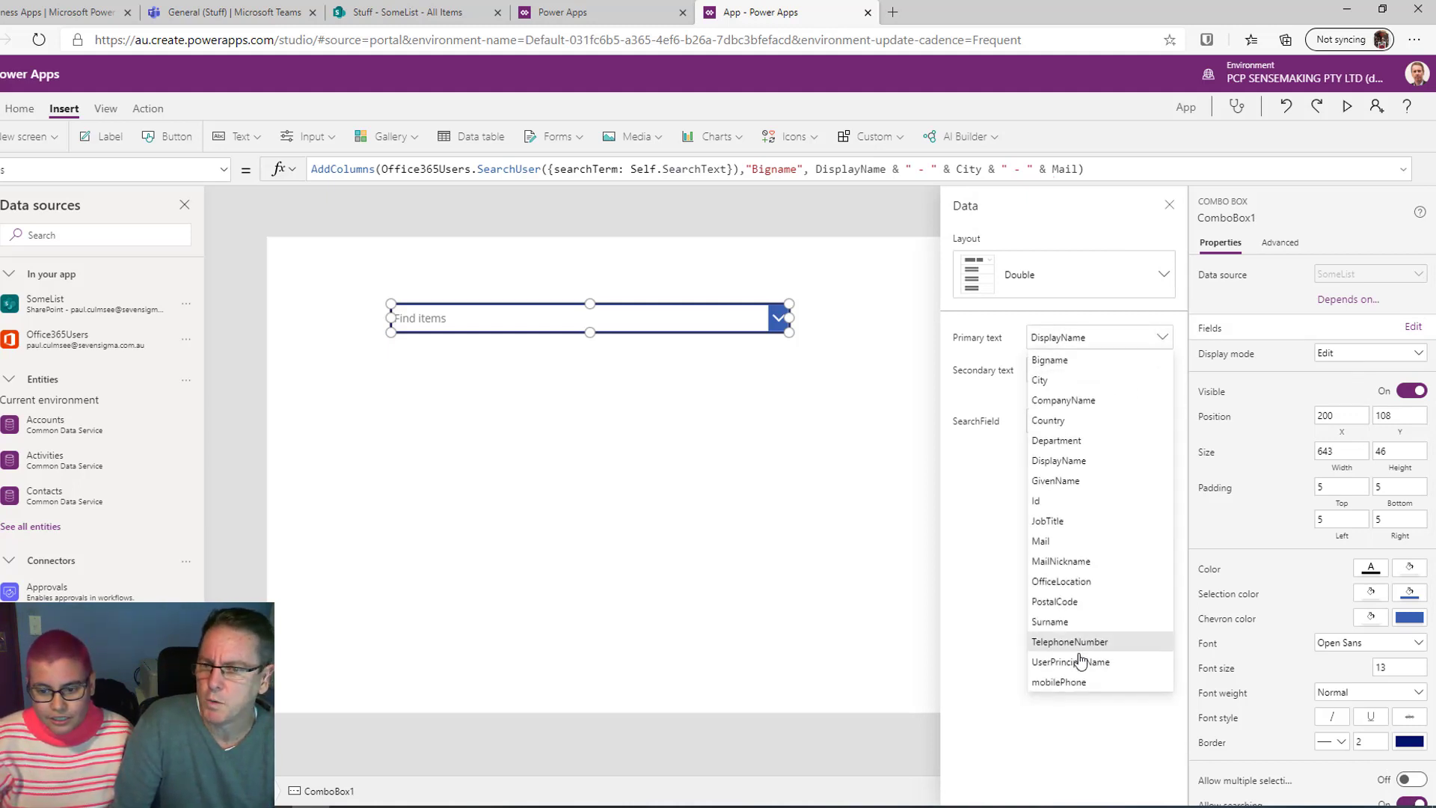
click(1071, 360)
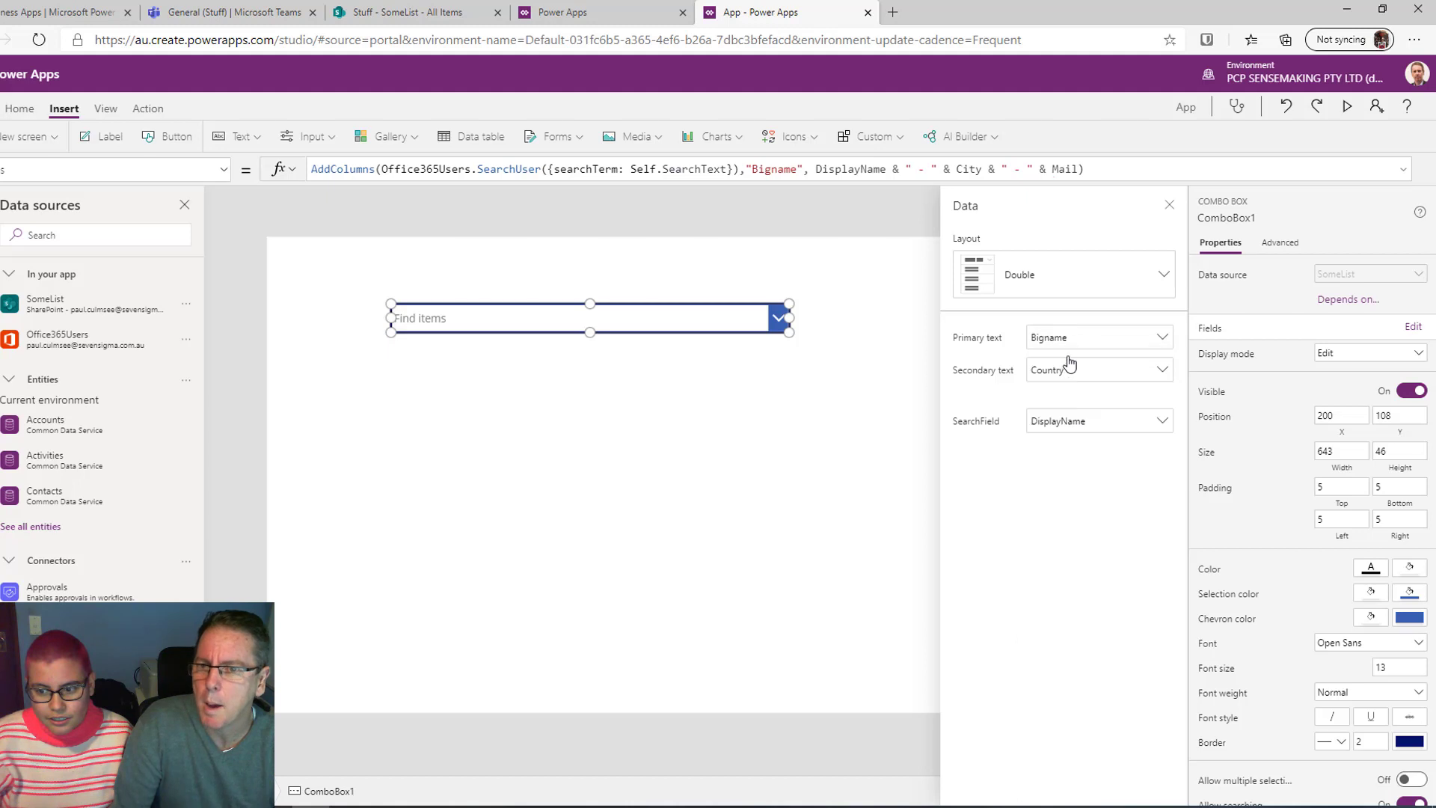
click(1055, 423)
click(1049, 441)
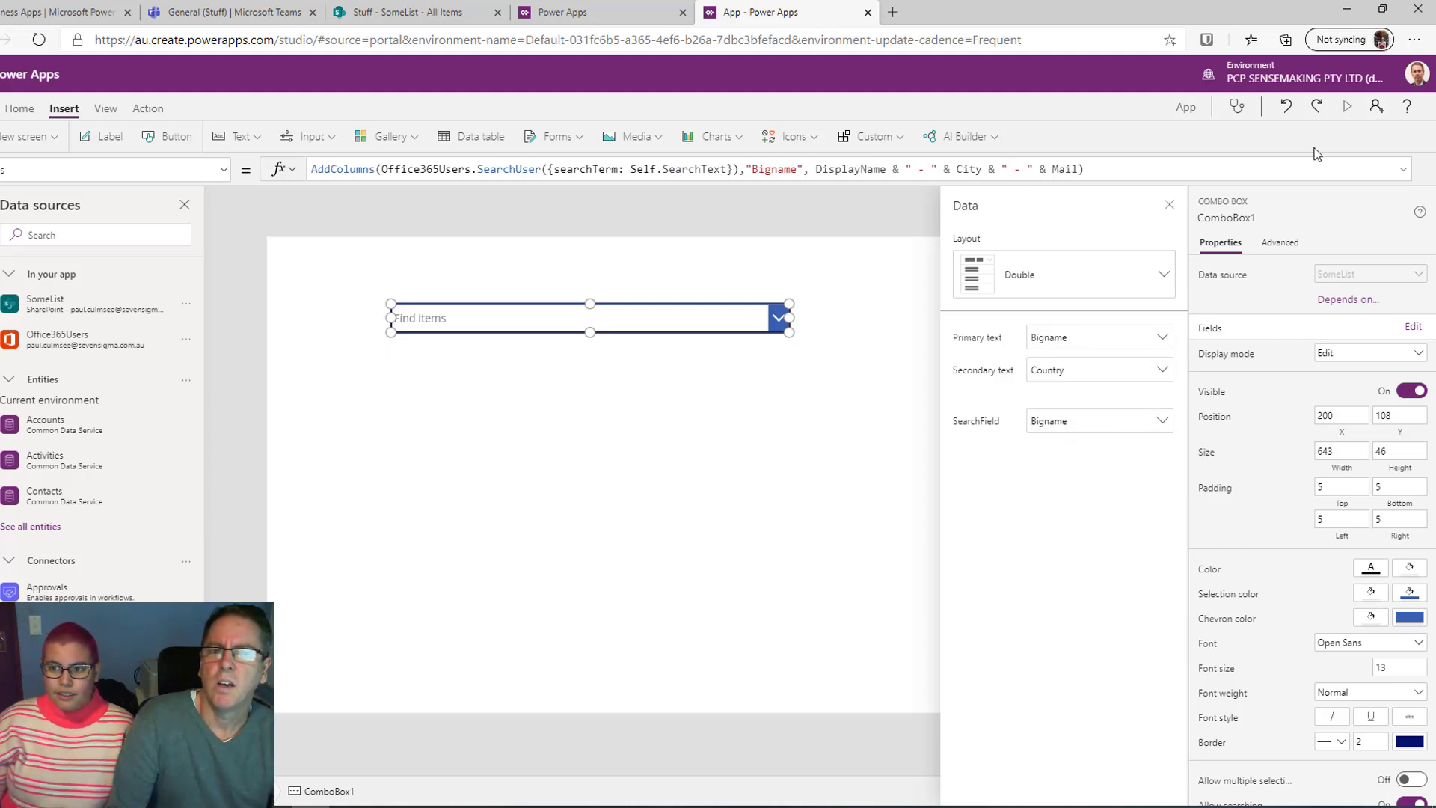
Preview the app and search the combo box first by a person's surname and again by a first name
click(1347, 106)
click(477, 203)
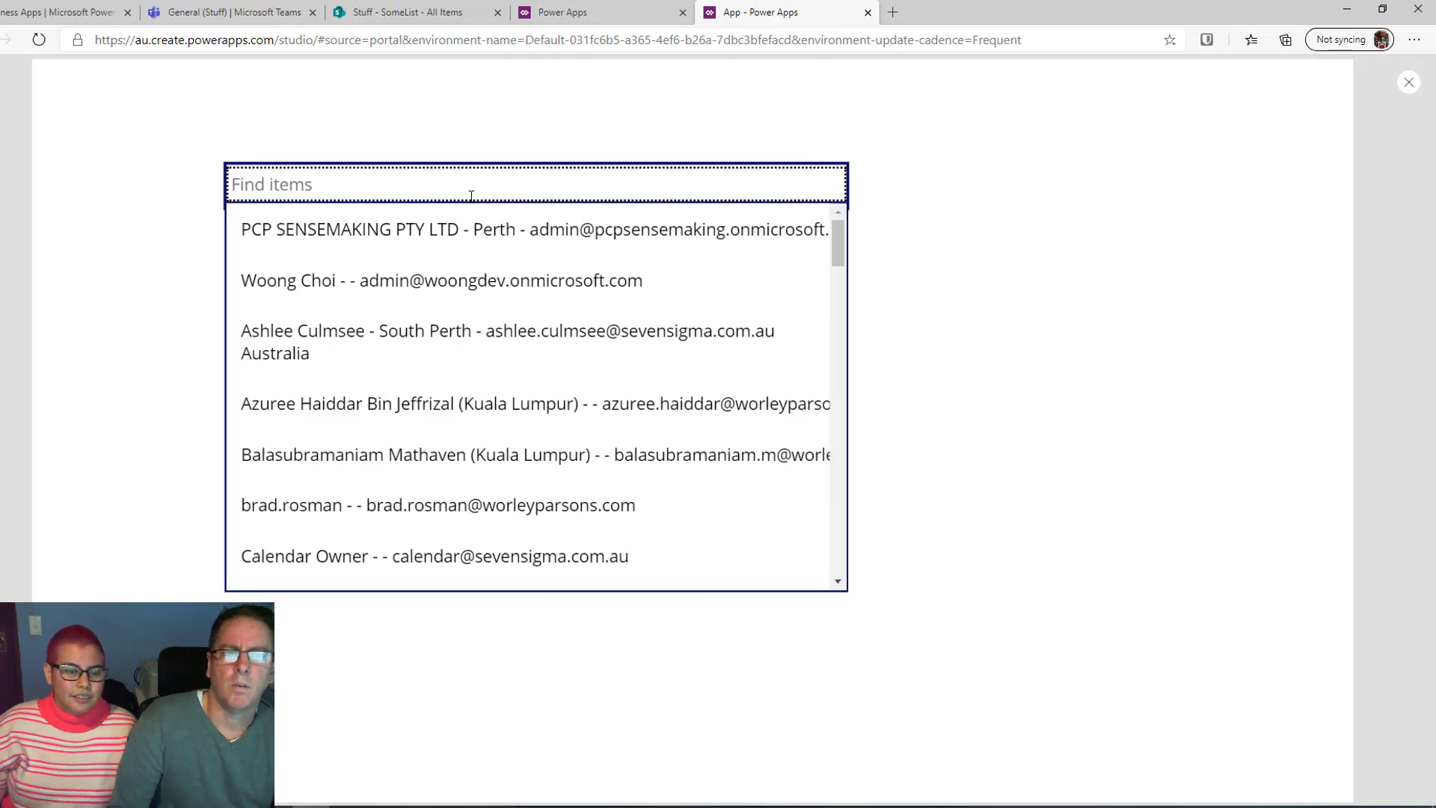
text(culmsee)
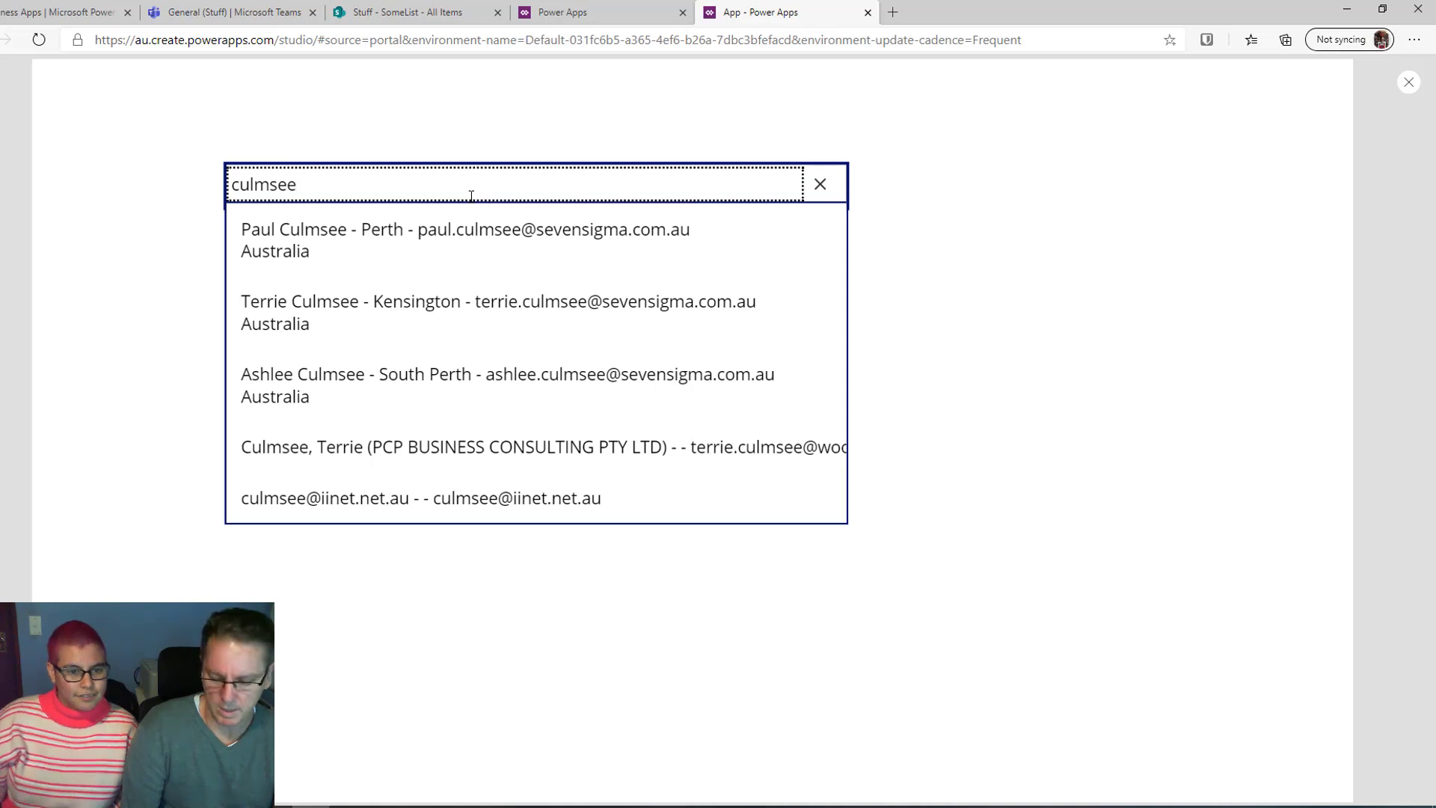
key(ctrl+a)
text(ashlee)
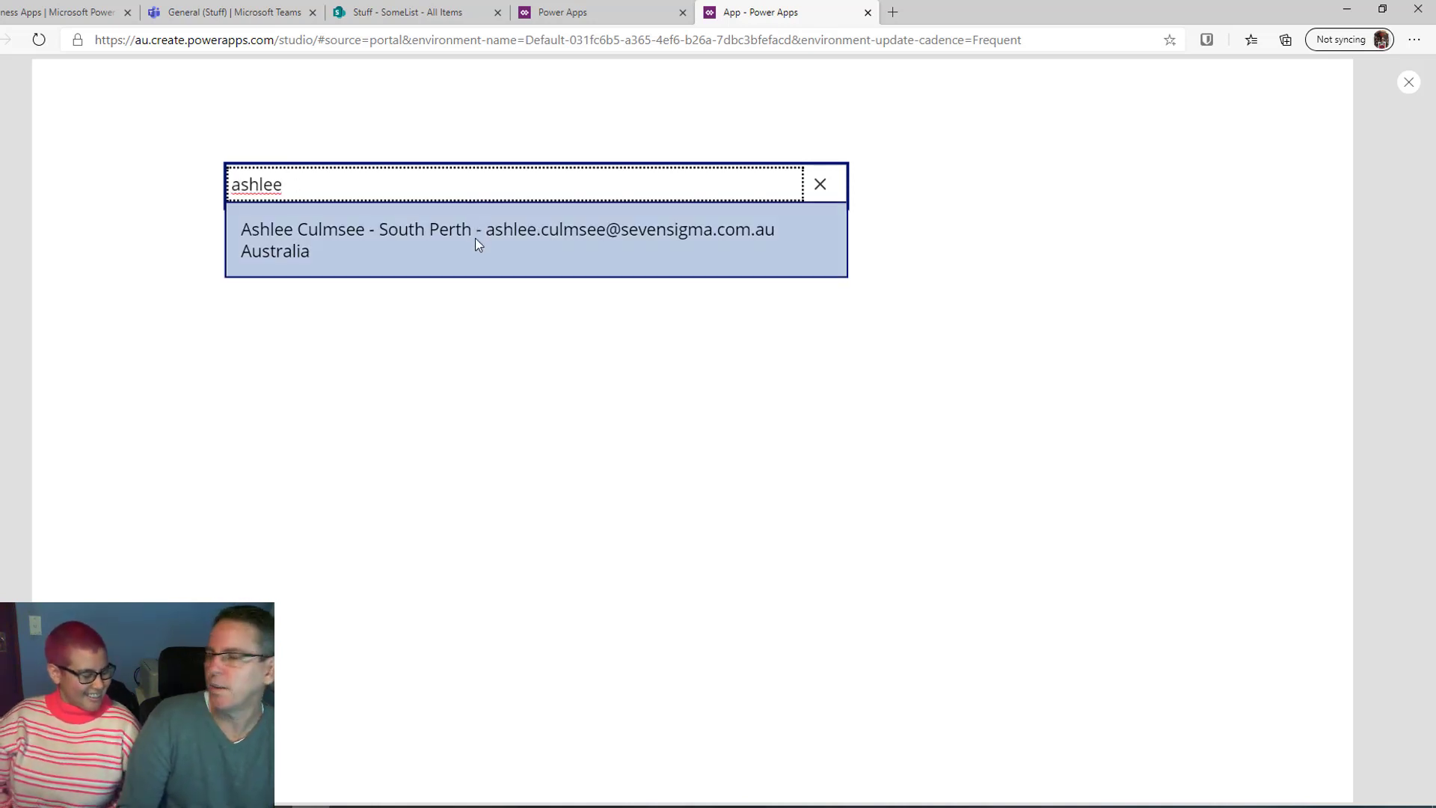
Test a search on the city text "South" in the combo box, clear it and leave the preview
key(BackSpace)
key(BackSpace)
key(BackSpace)
key(BackSpace)
key(BackSpace)
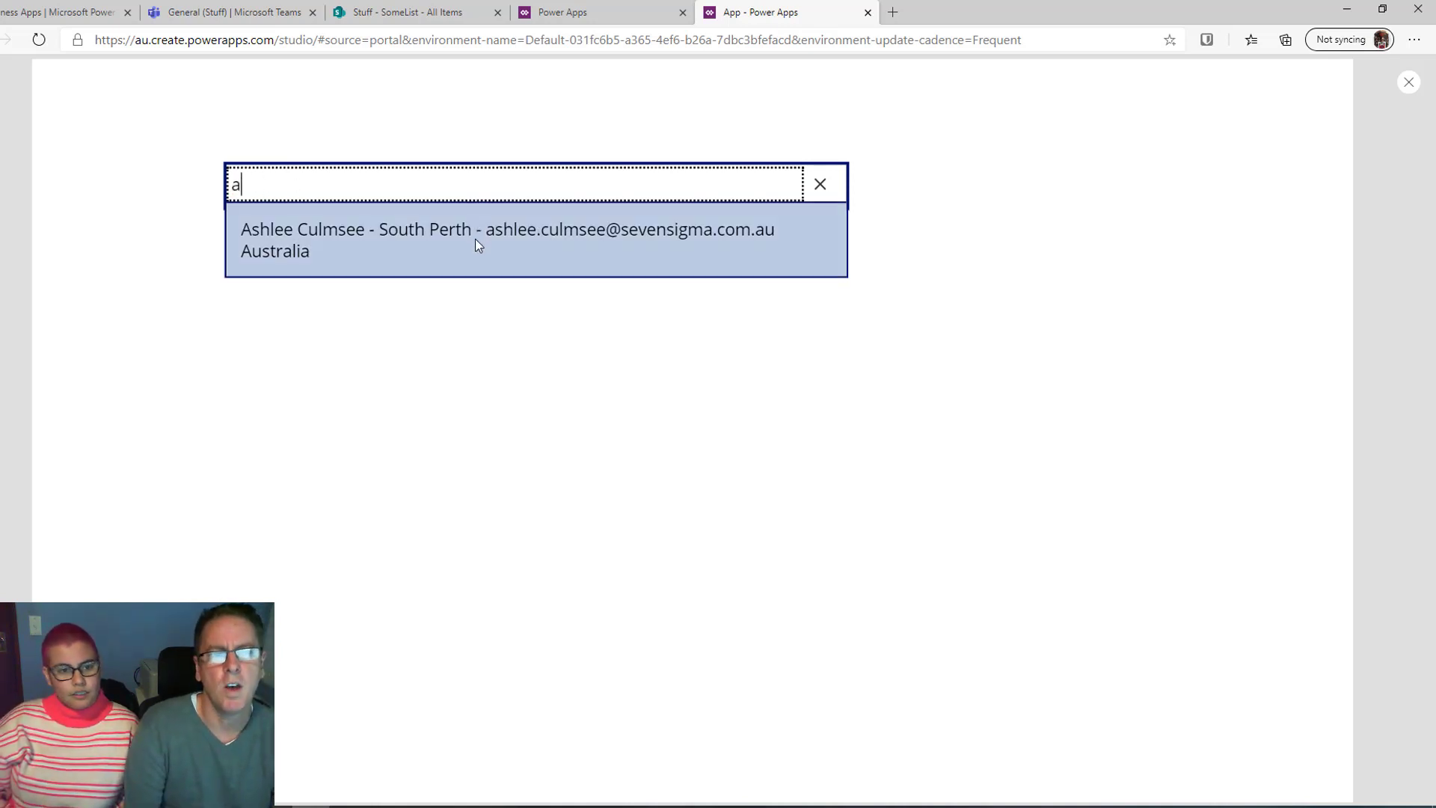
key(BackSpace)
text(South)
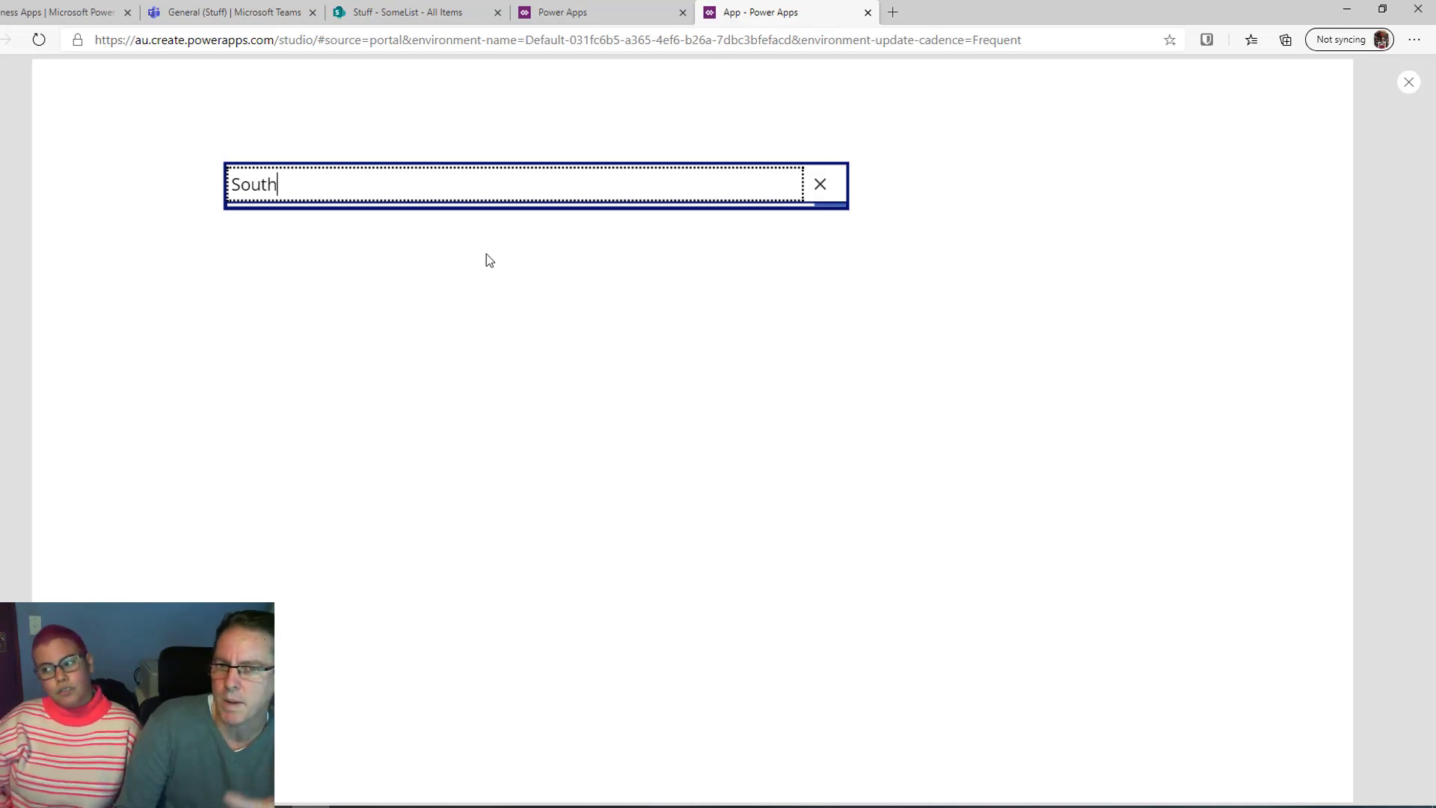
key(BackSpace)
key(BackSpace)
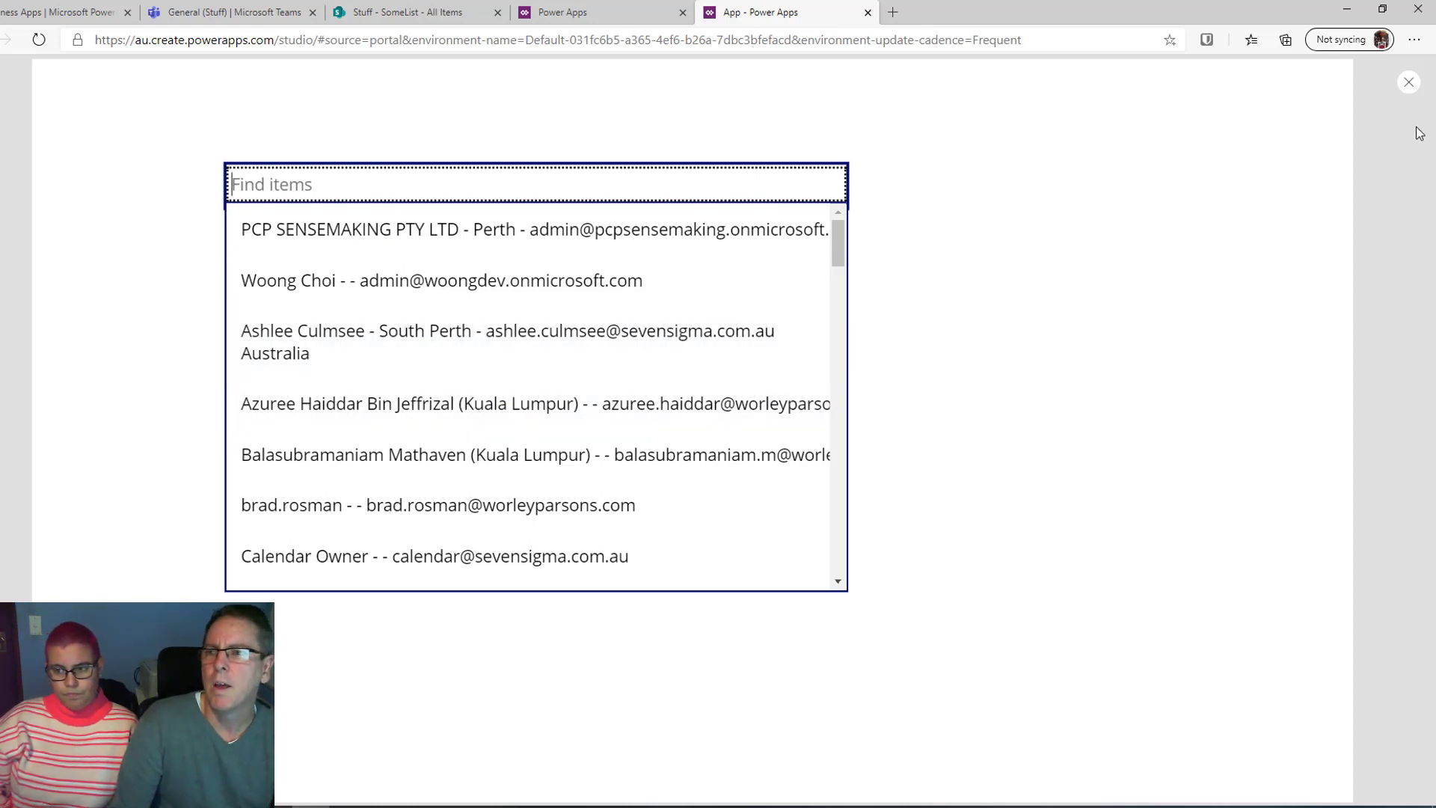
click(1410, 83)
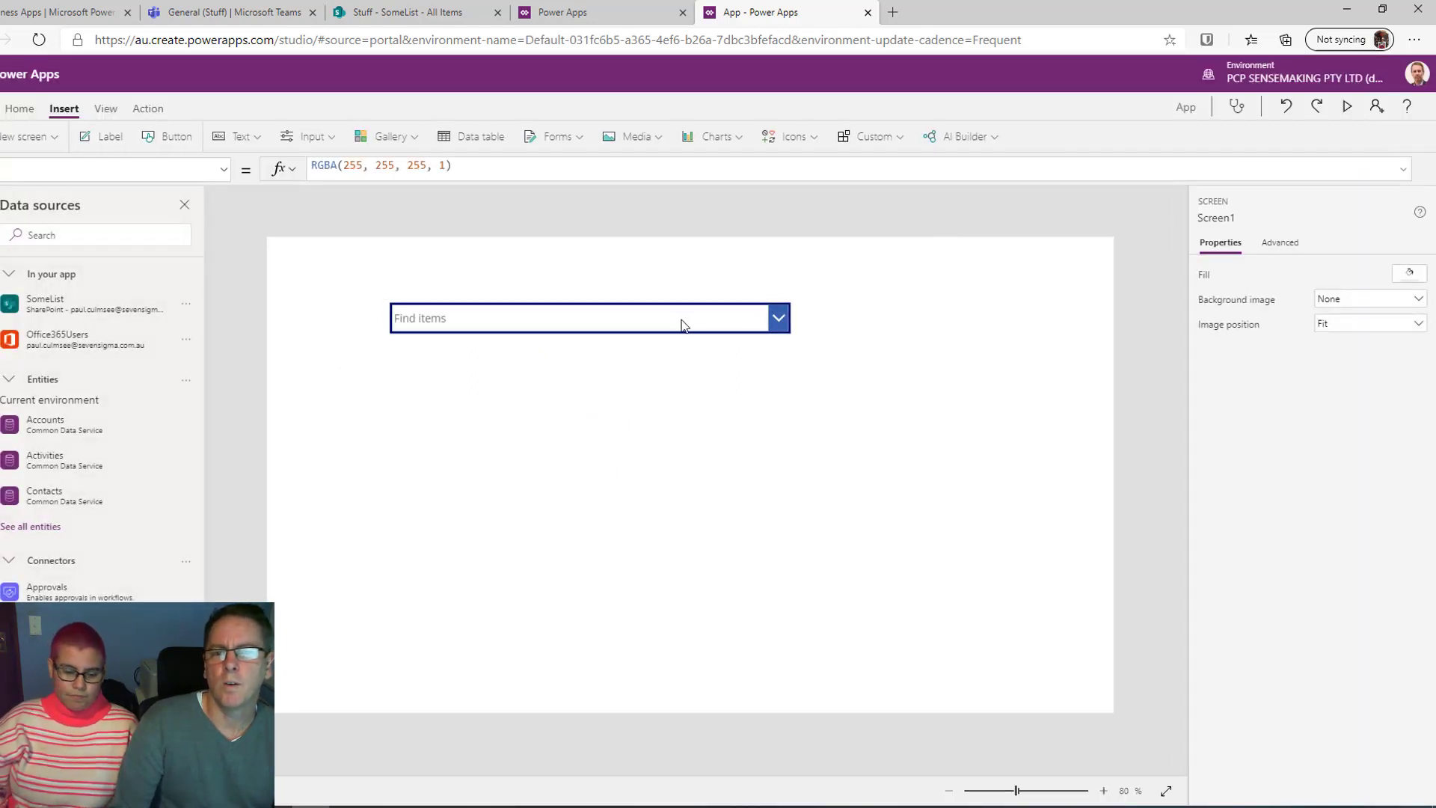
Open the combo box's list on the canvas, look over the combined Bigname entries and close it again
click(682, 324)
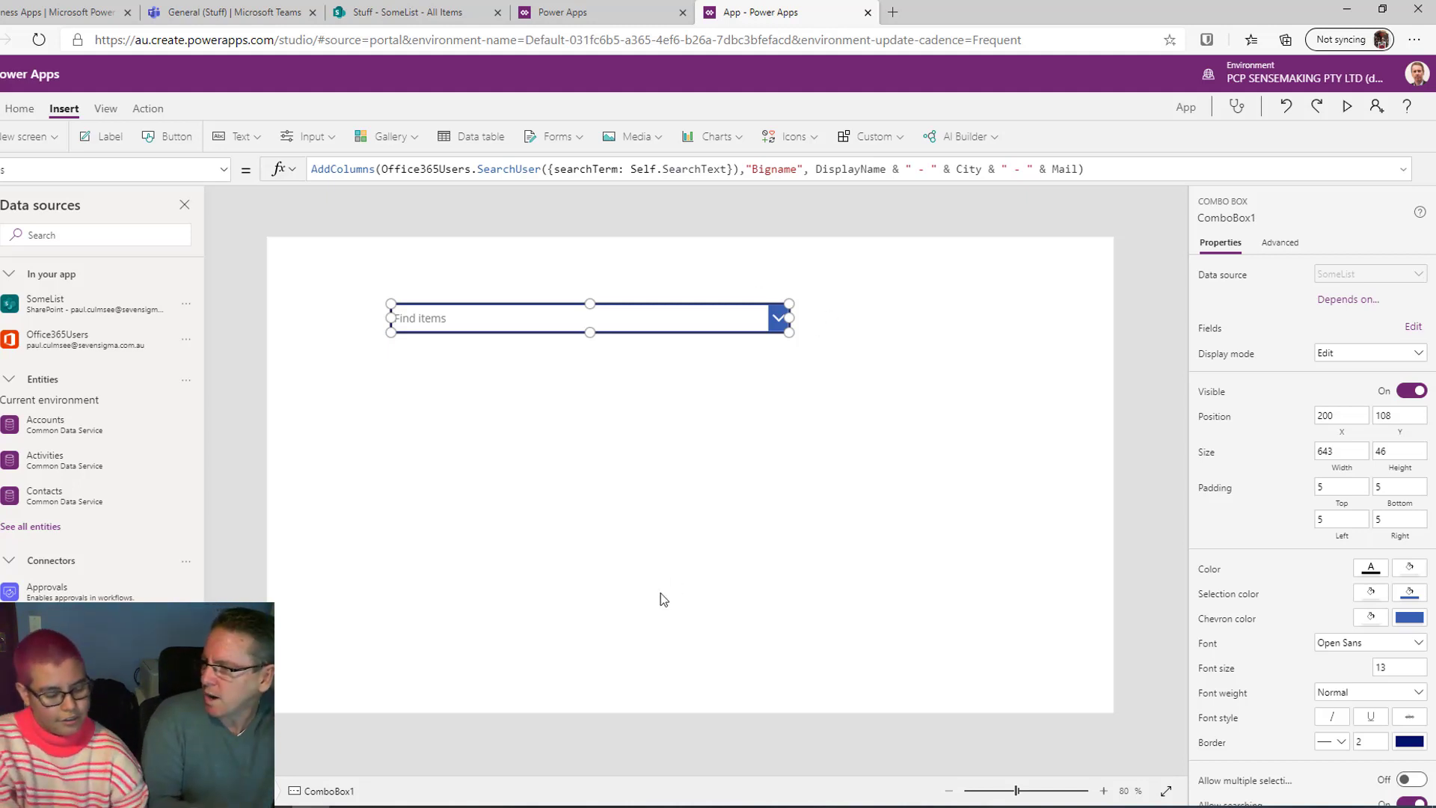
click(808, 289)
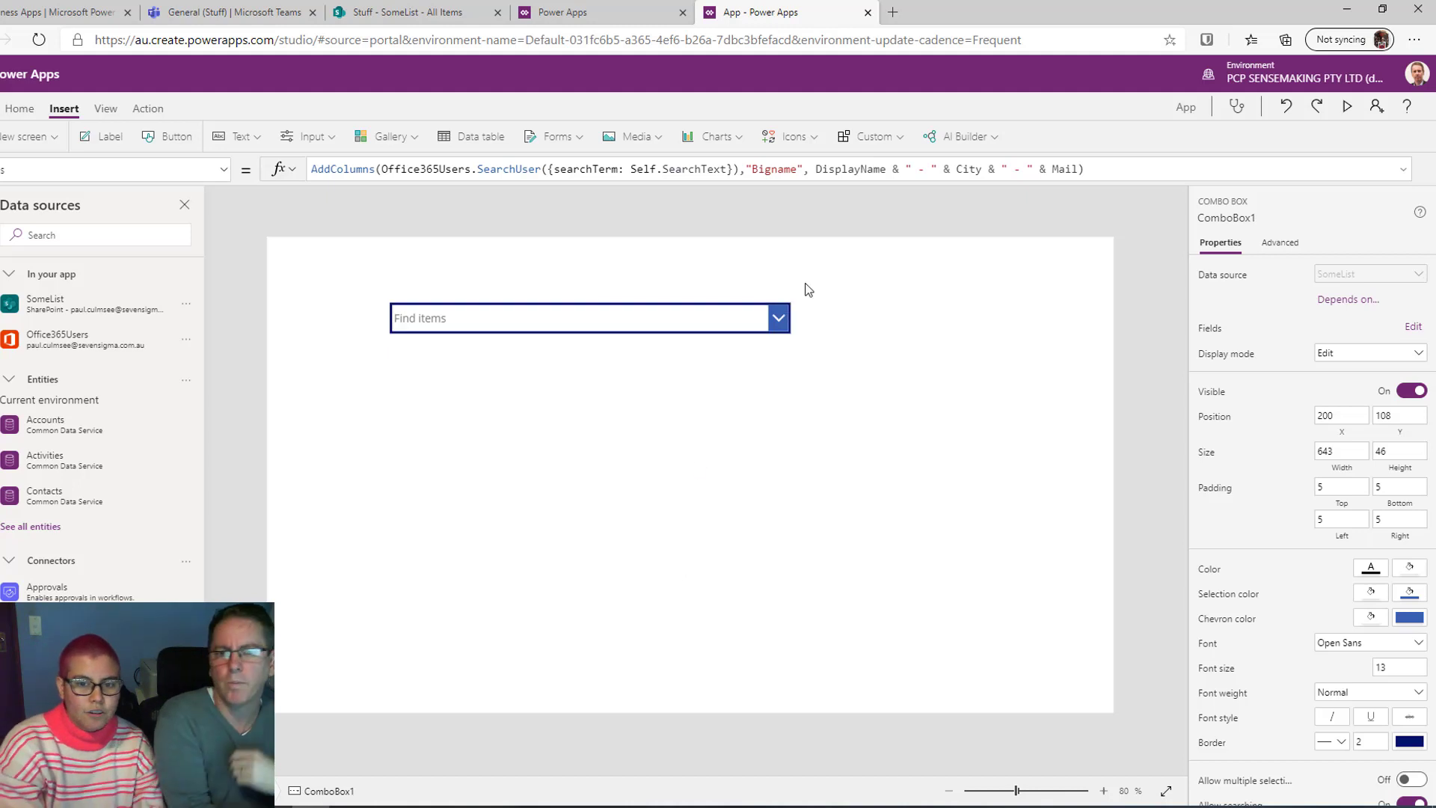
click(778, 318)
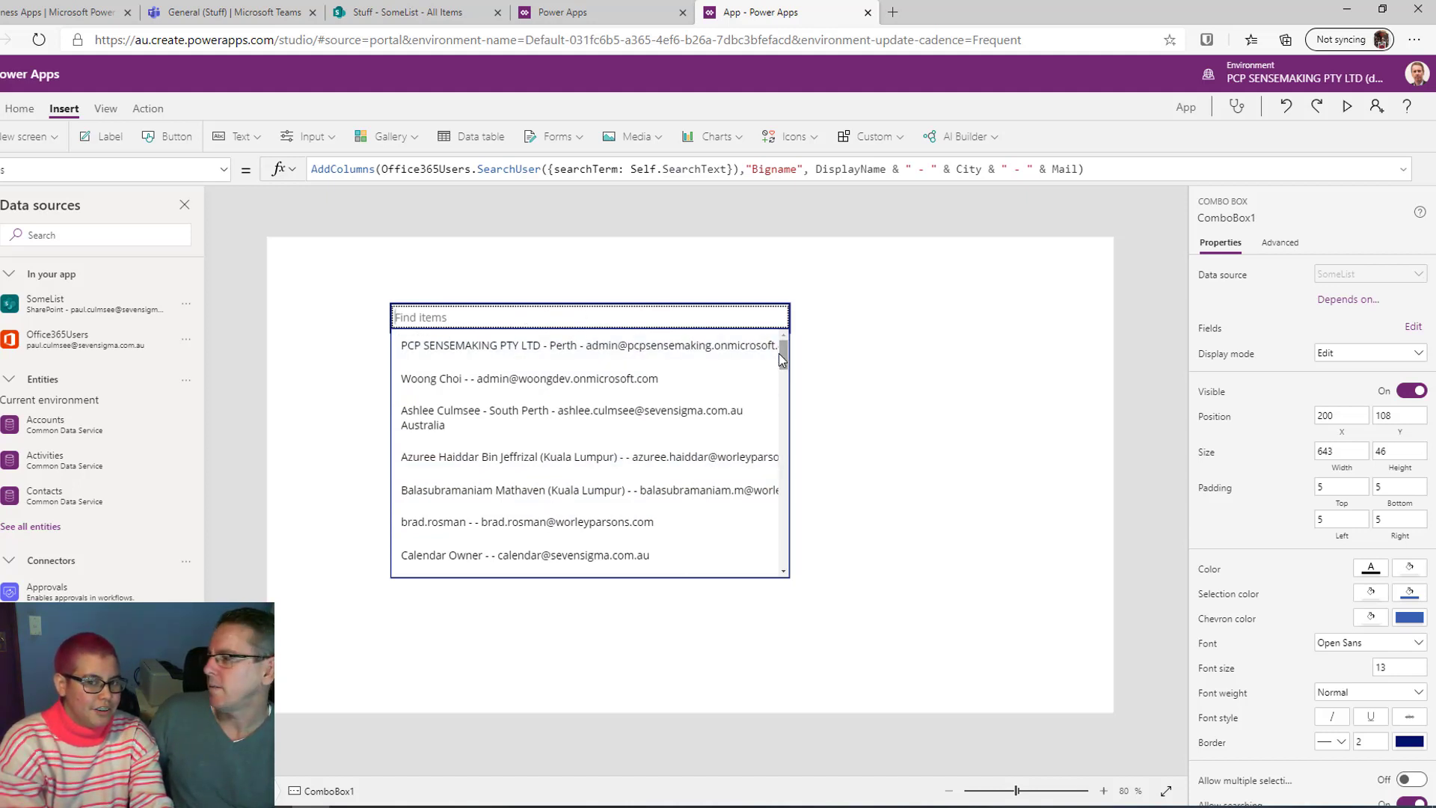
click(790, 325)
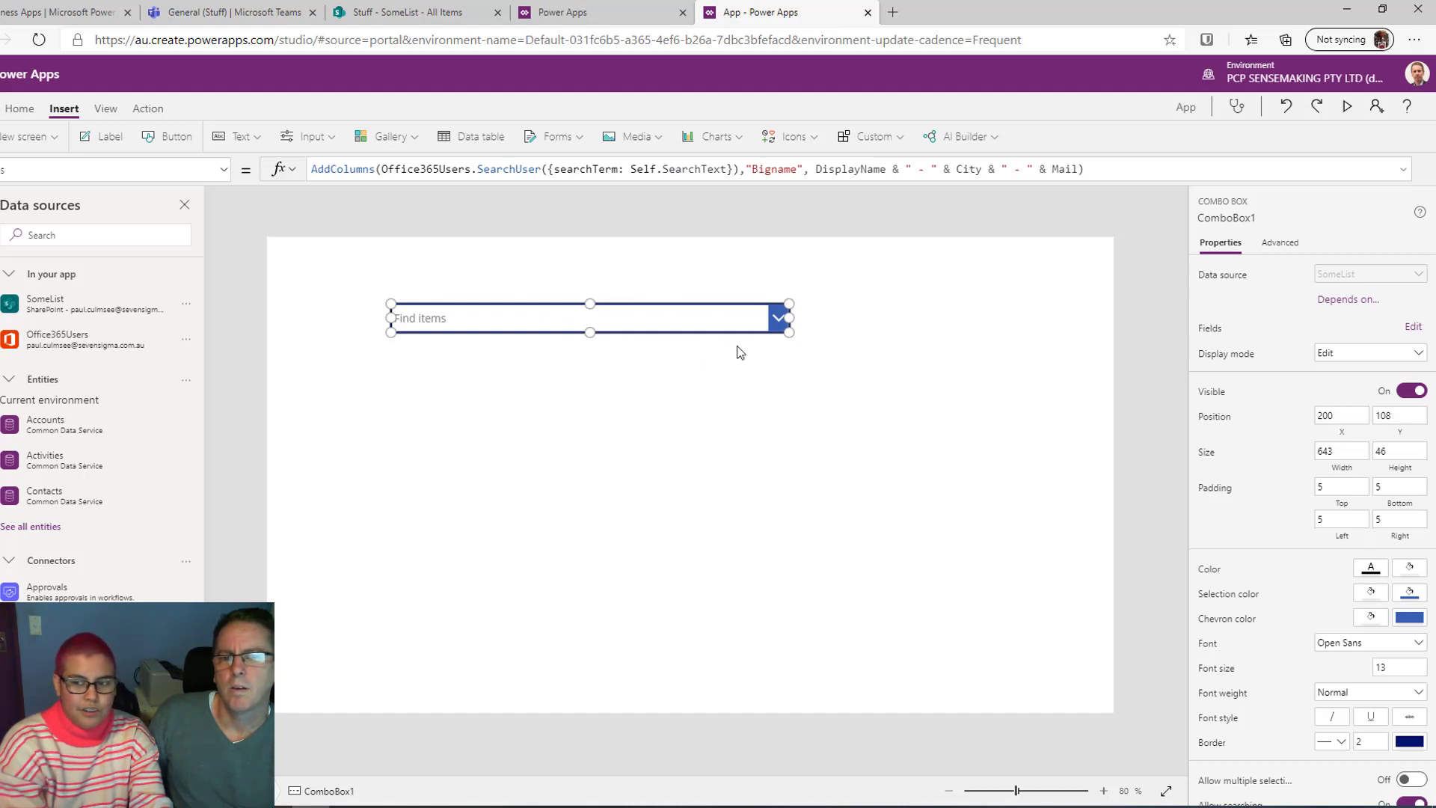
click(730, 403)
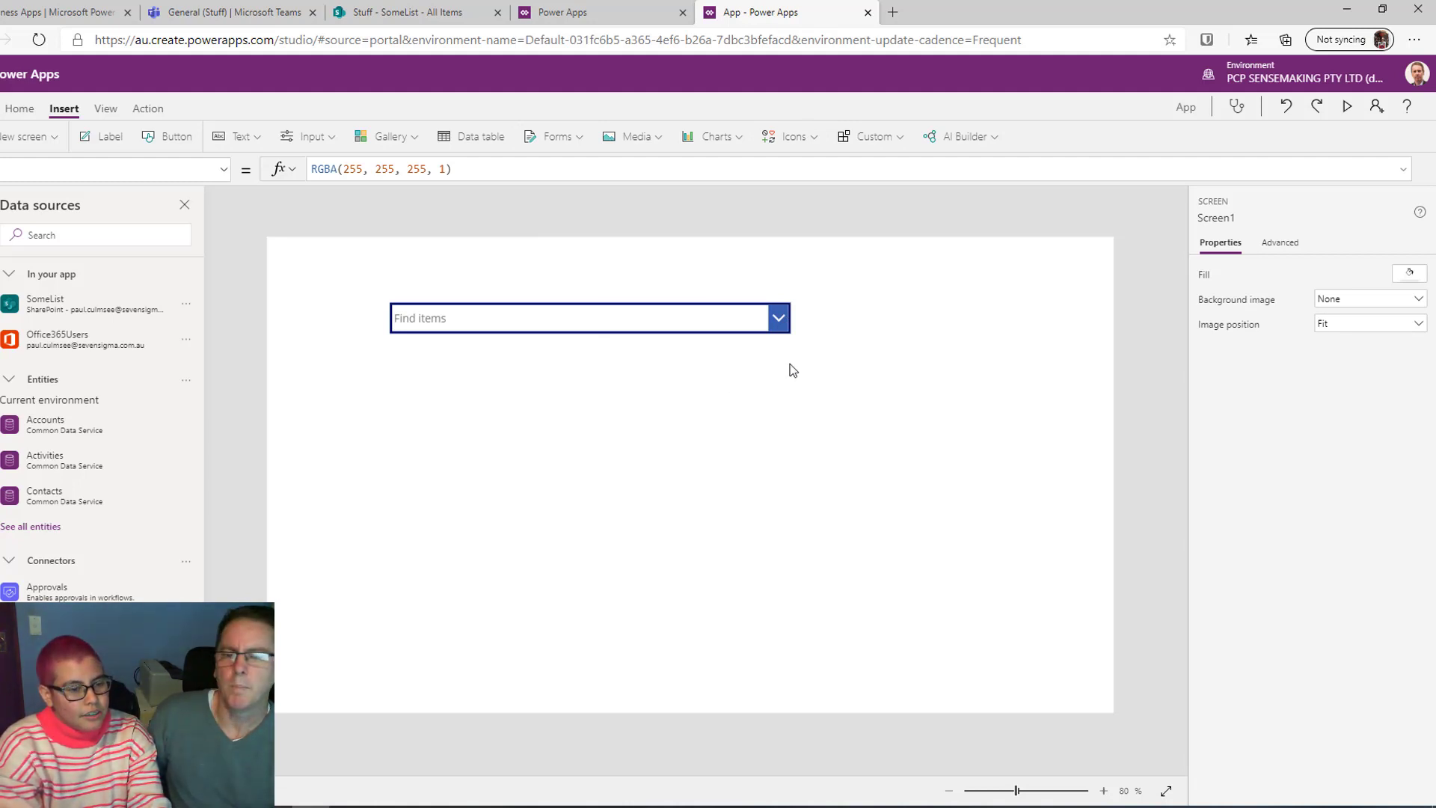
Replace the combo box with a text input without default text, at about X 200, Y 96 and about 482 by 43 in size
click(238, 136)
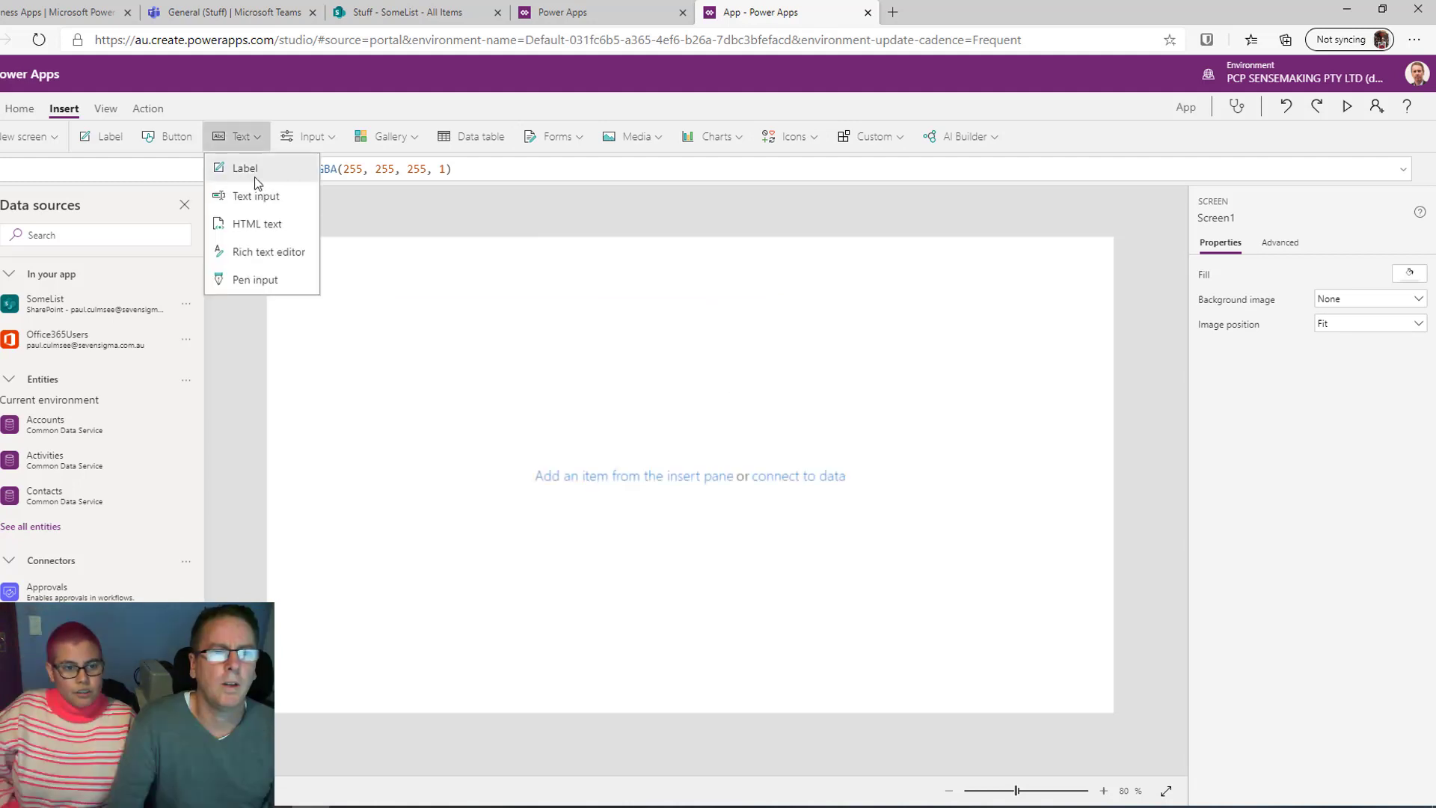
click(258, 196)
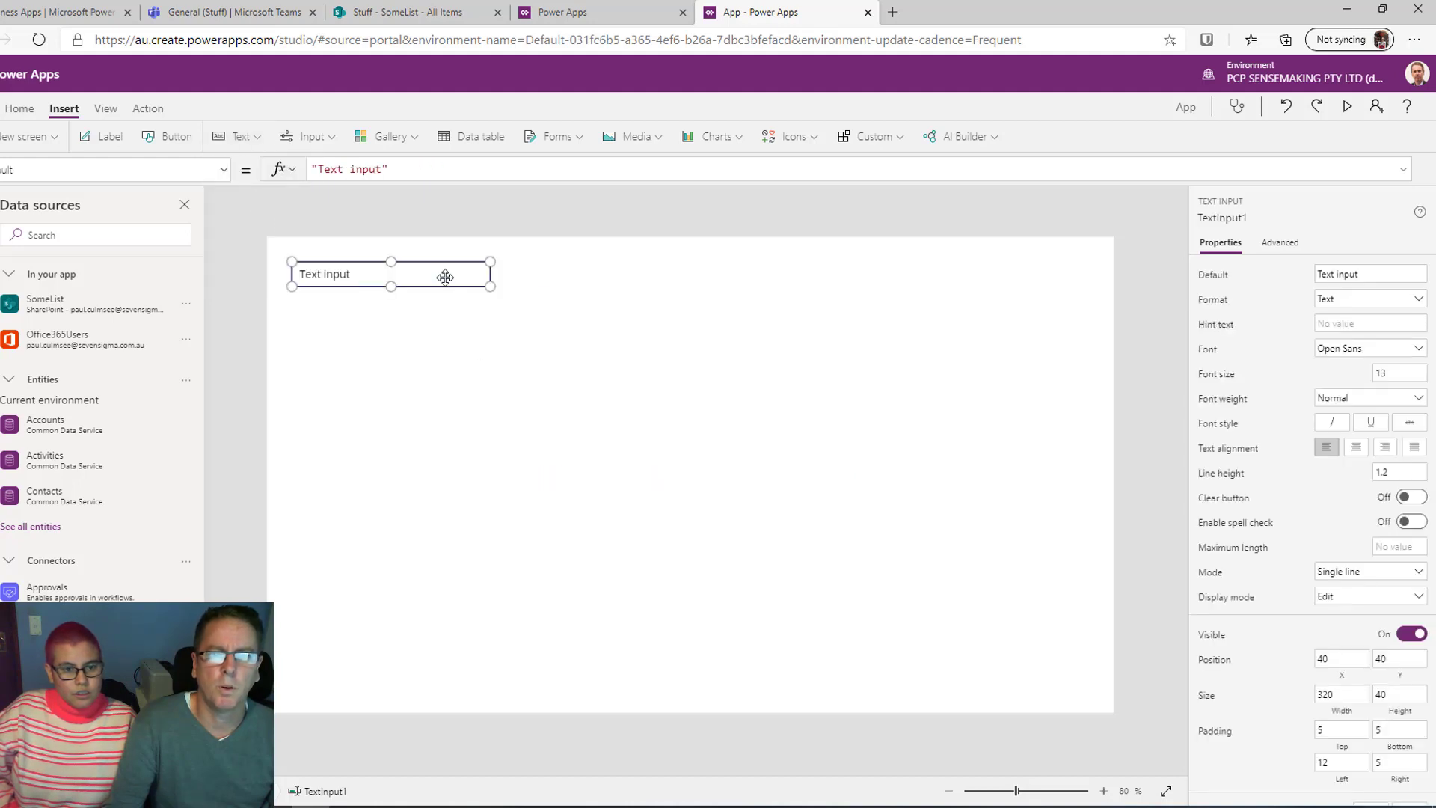
triple_click(1355, 273)
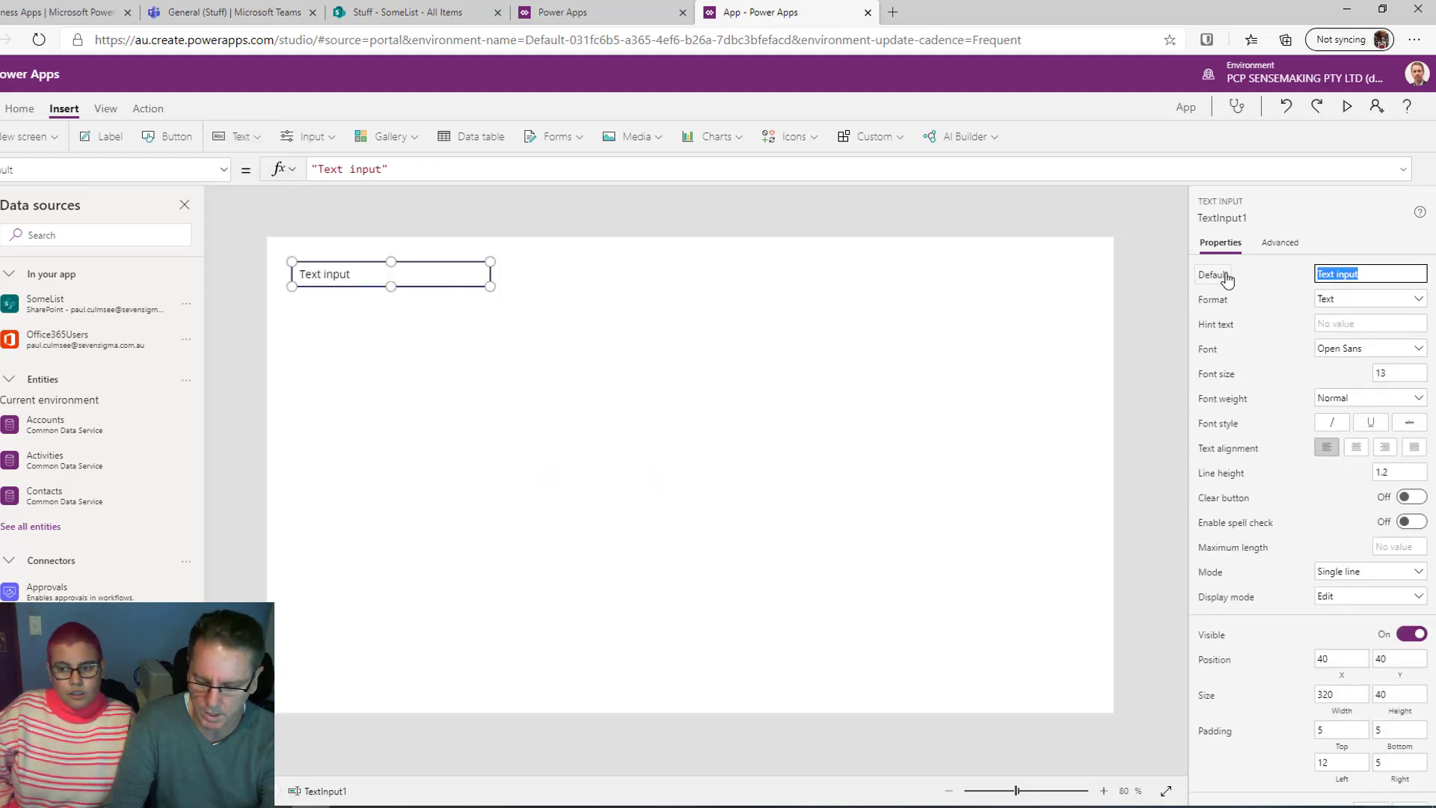
key(BackSpace)
click(395, 317)
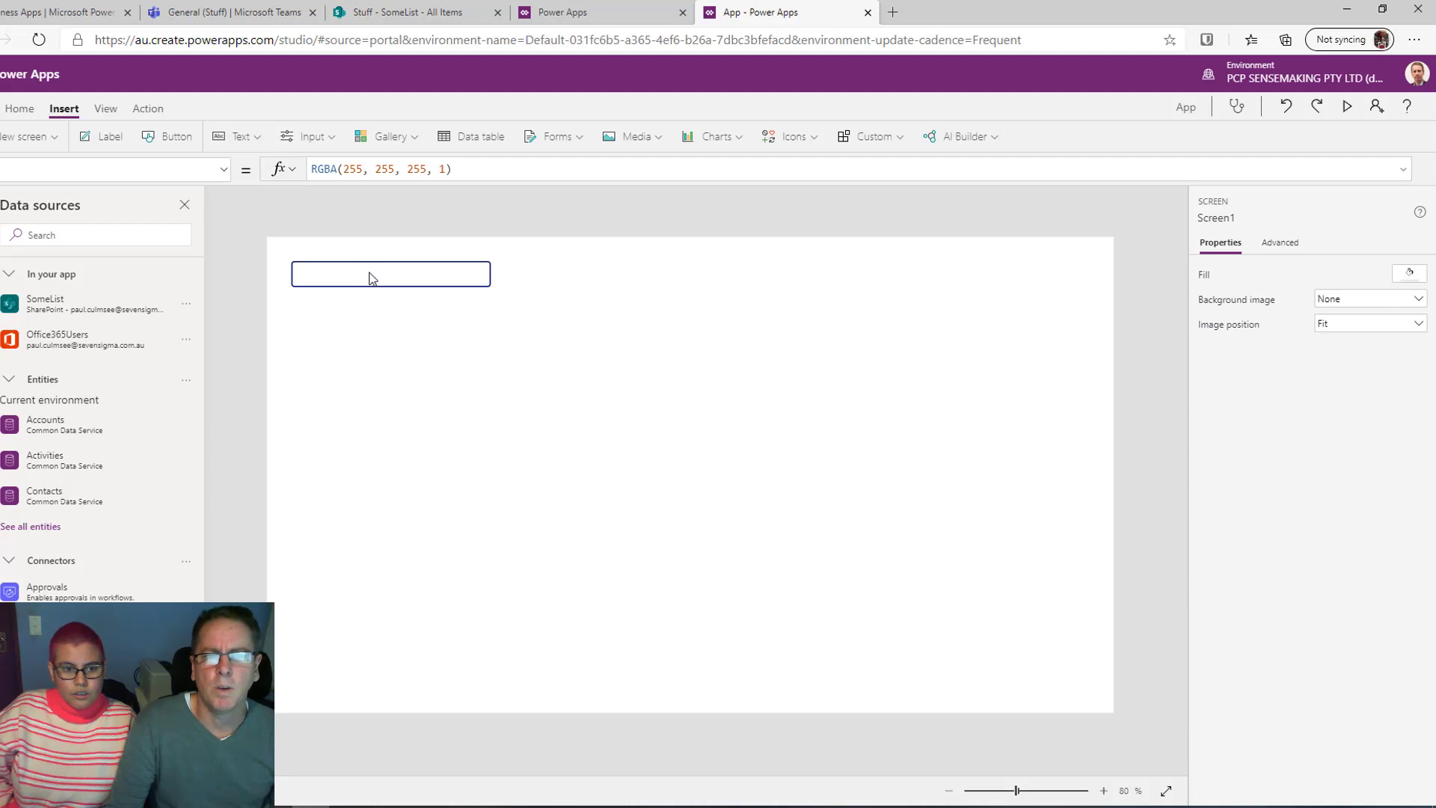
drag(372, 278, 468, 307)
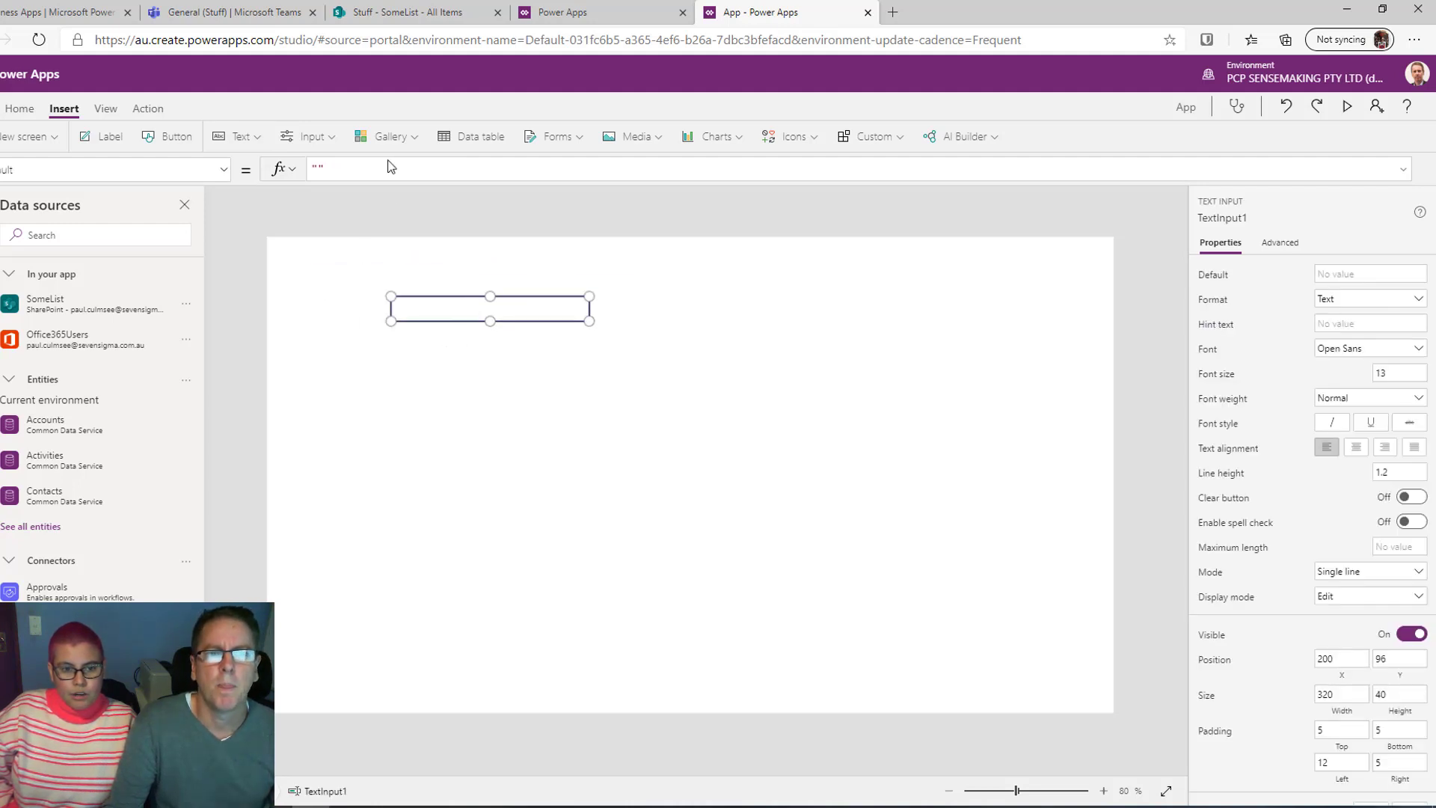
drag(591, 323, 692, 326)
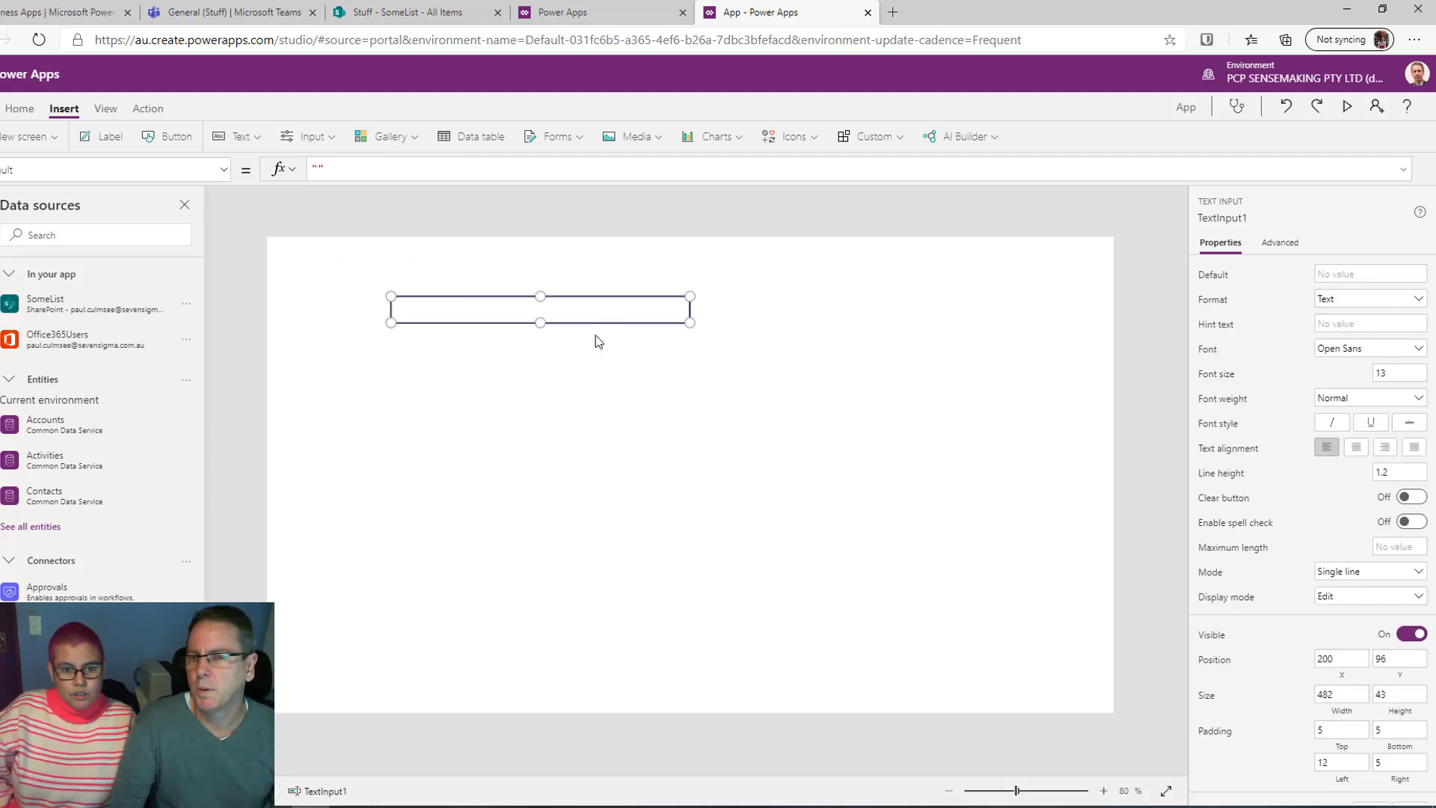
Insert a blank vertical gallery directly below the text input, at about X 200, Y 139, and widen it to about 1007
click(377, 137)
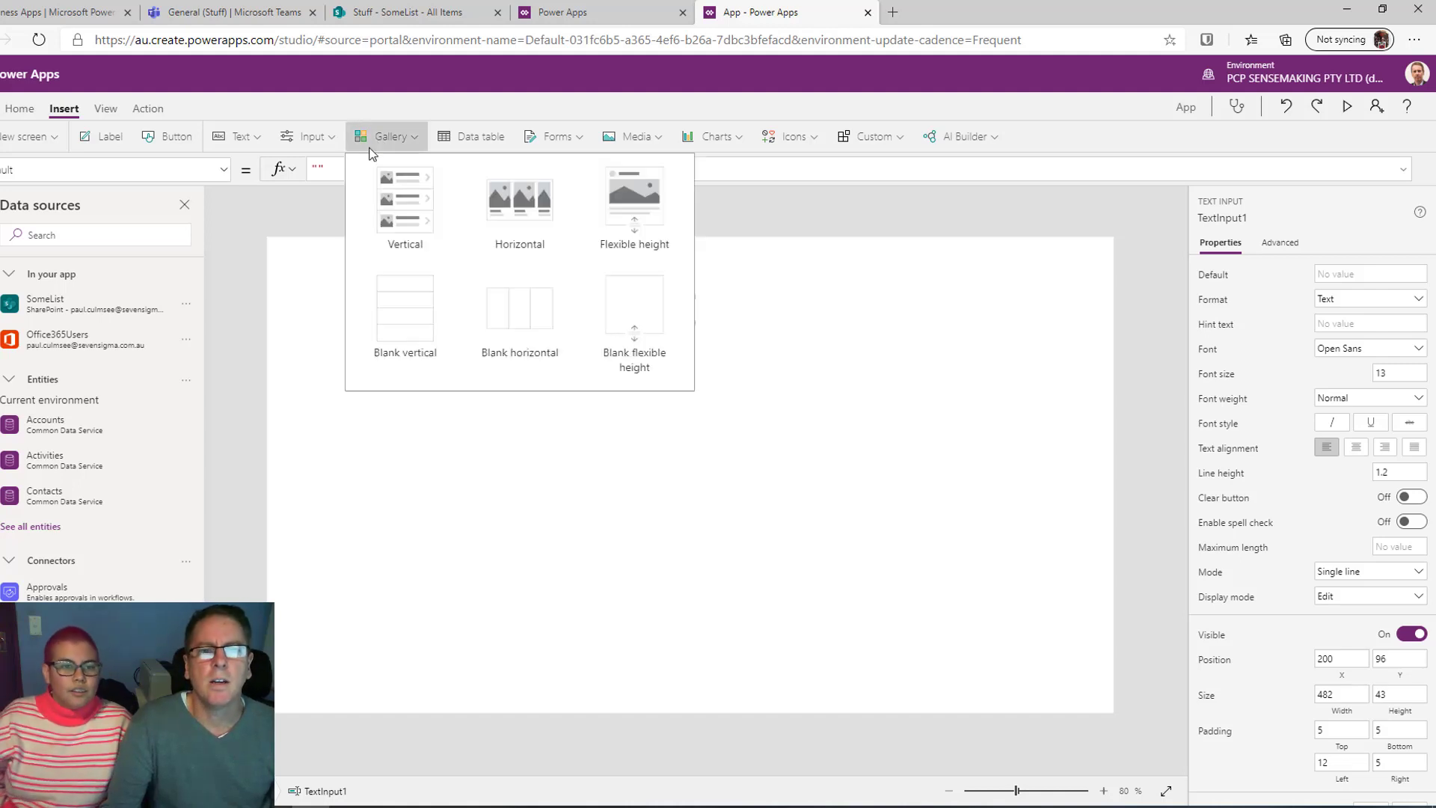
click(402, 316)
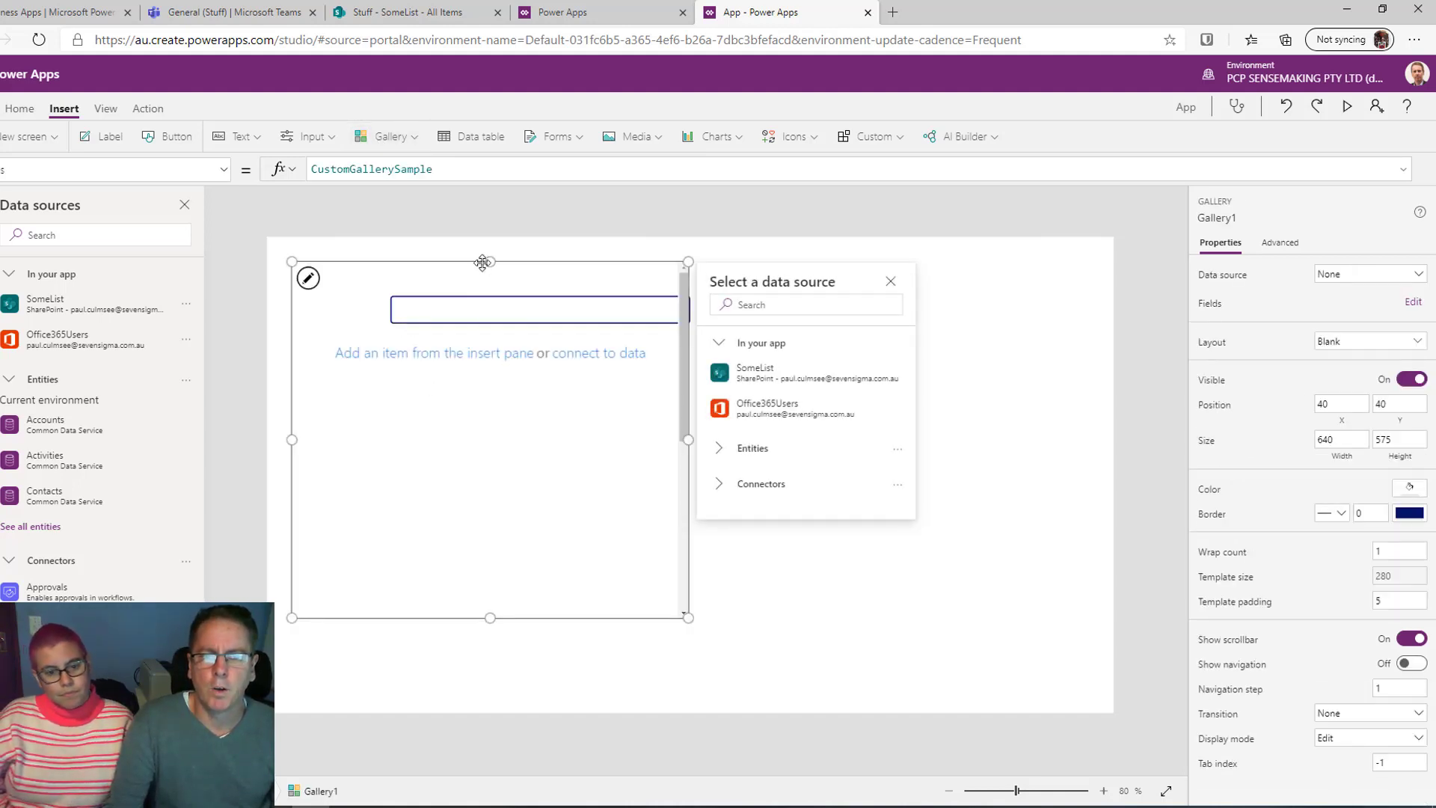
drag(473, 262, 573, 324)
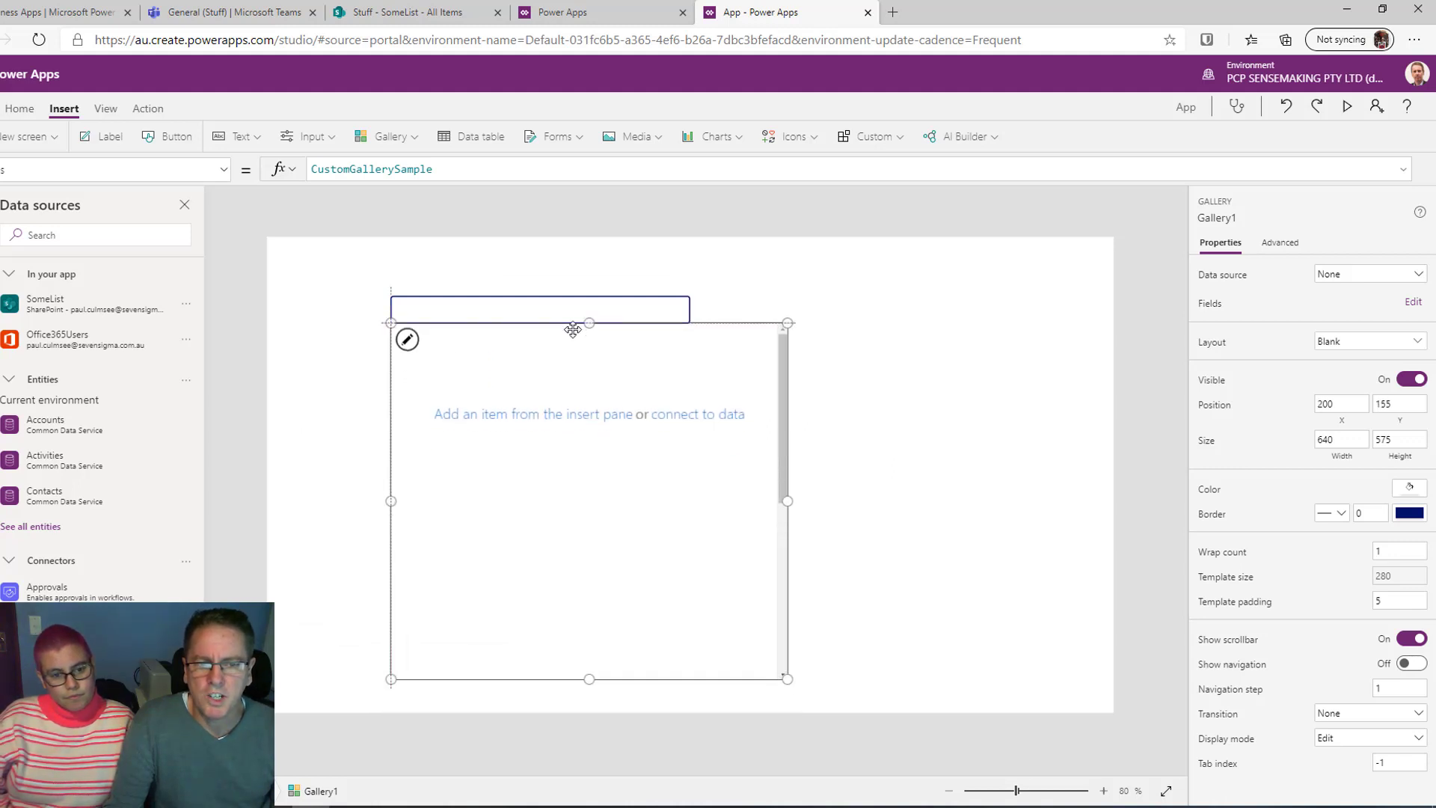
drag(787, 501, 1015, 482)
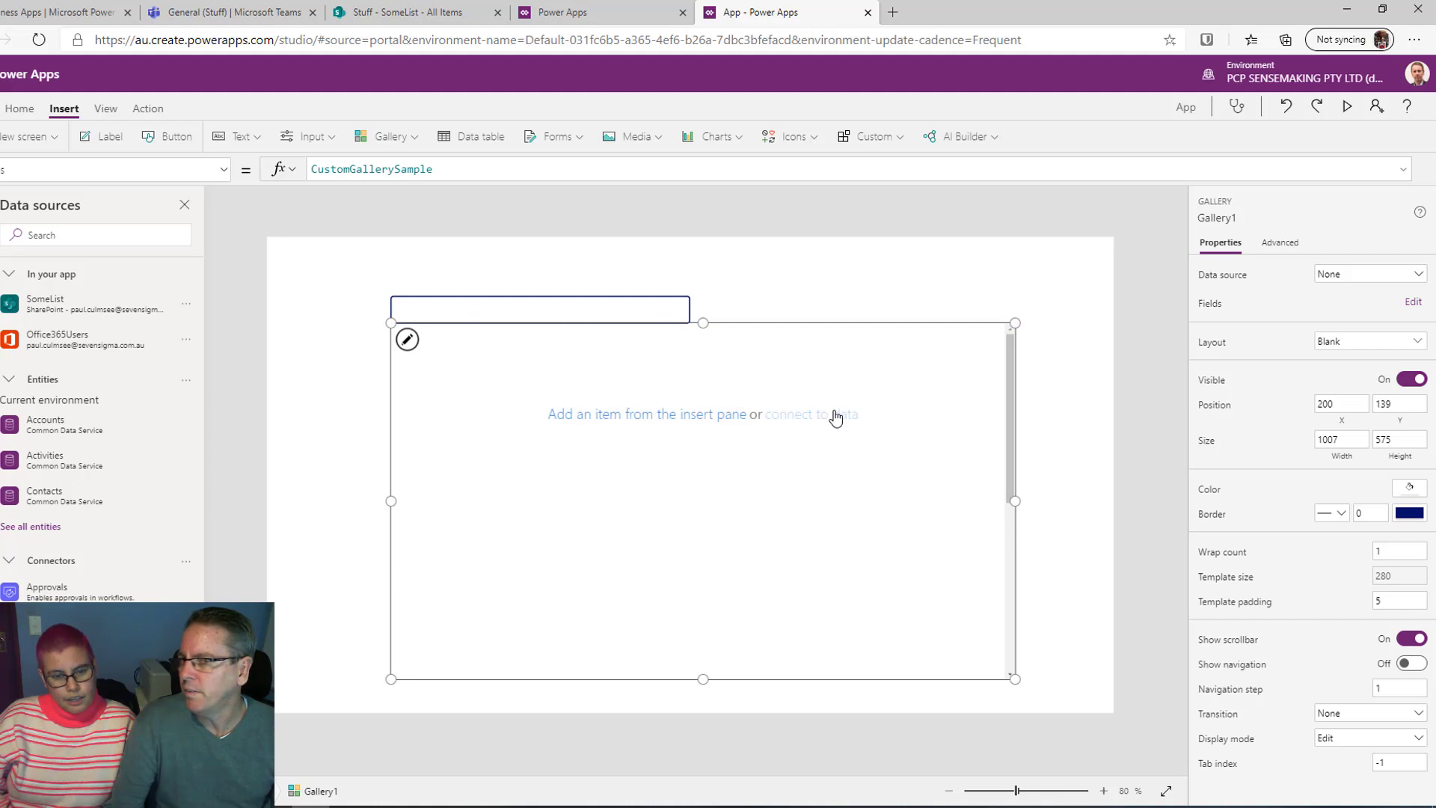
Shrink the gallery's item template to a single-line row with a template size of about 41
click(416, 347)
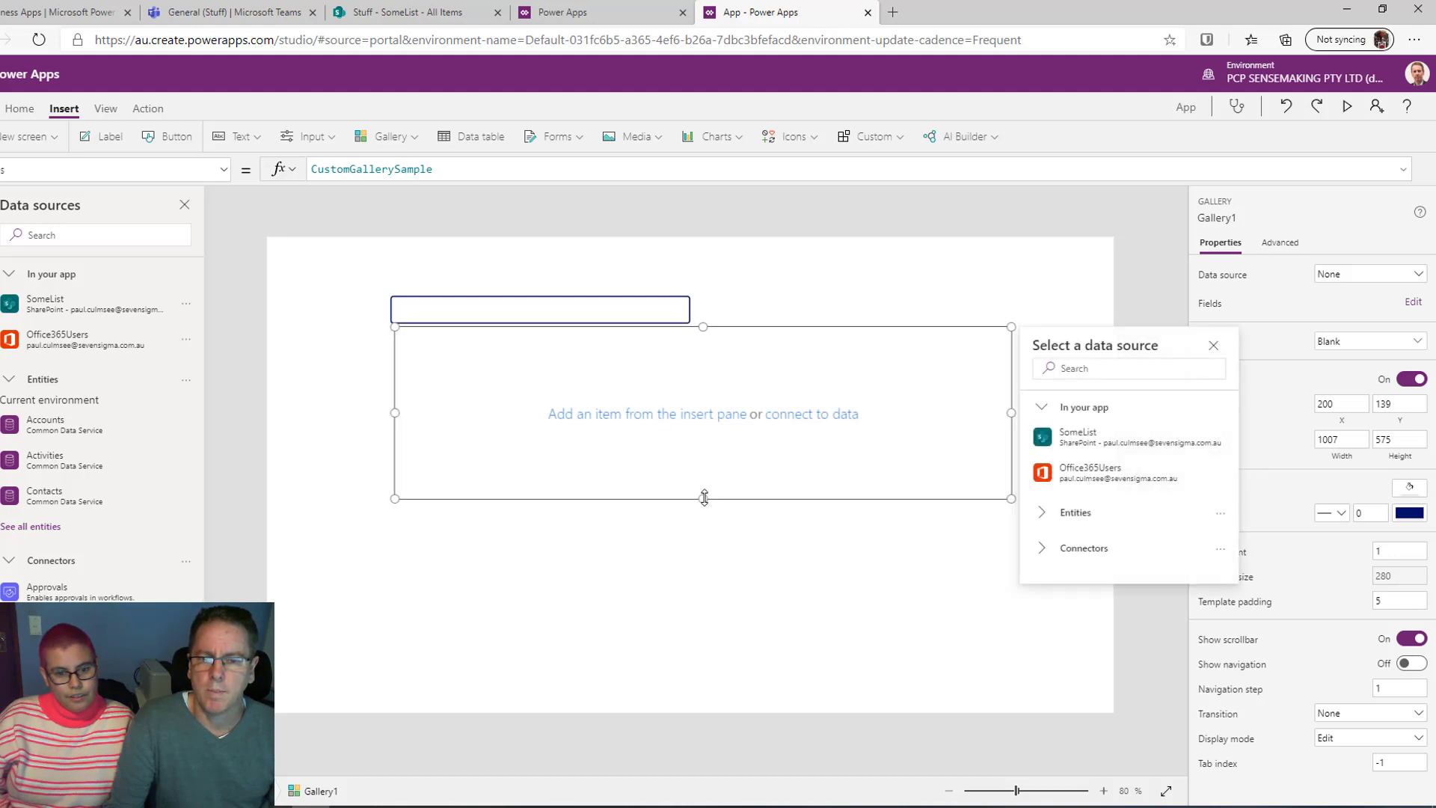
drag(704, 497, 691, 351)
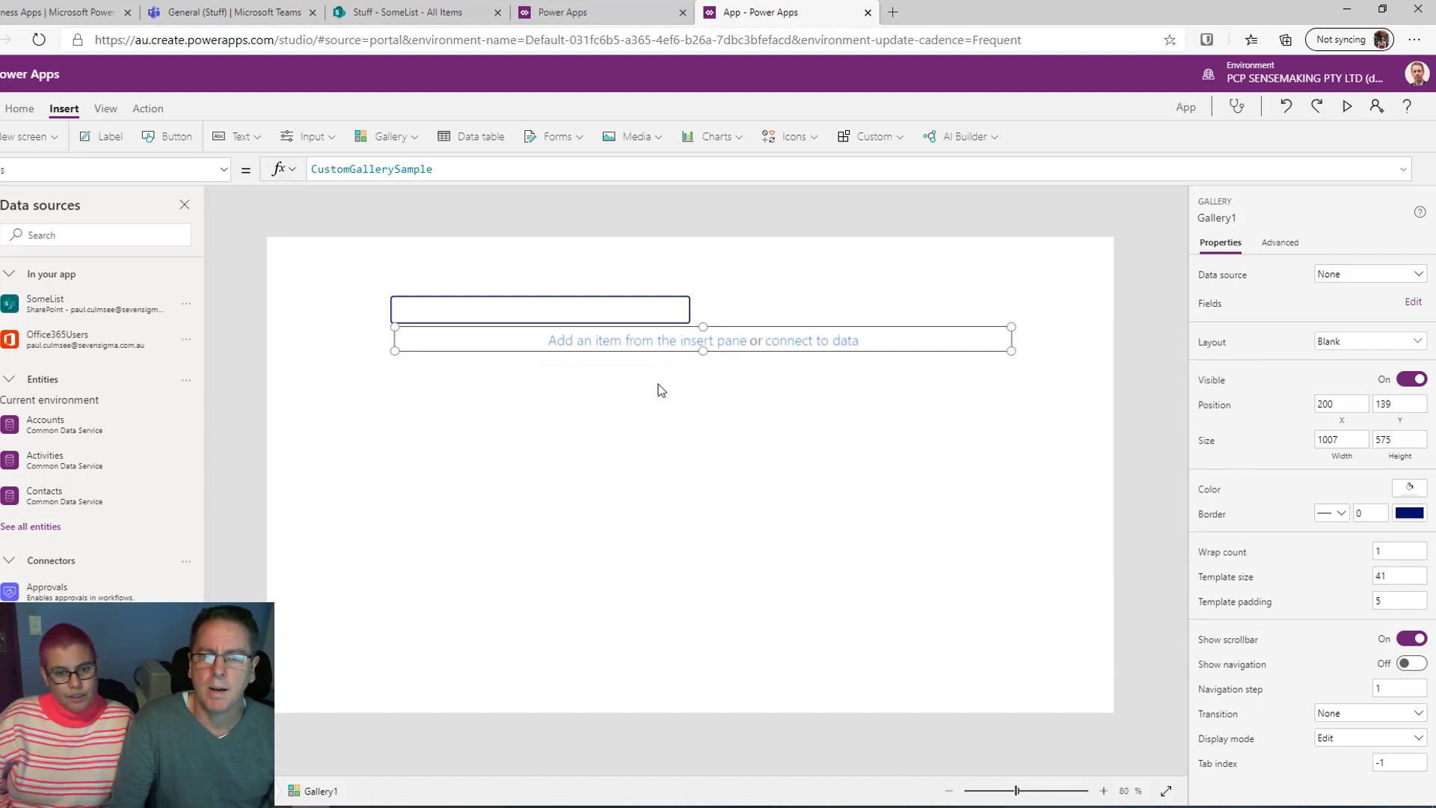
click(582, 469)
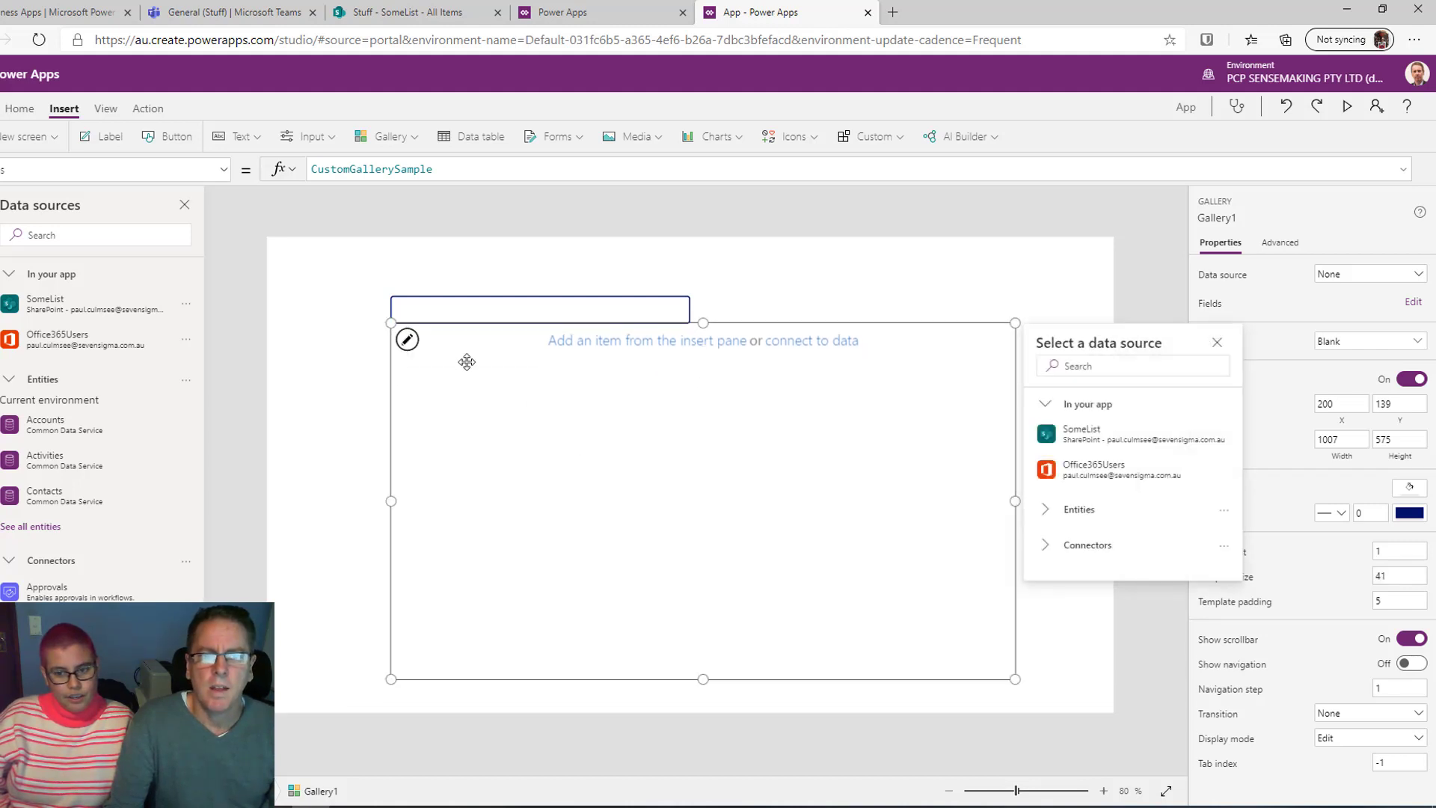
Clear the default CustomGallerySample formula from the gallery's Items property
click(246, 171)
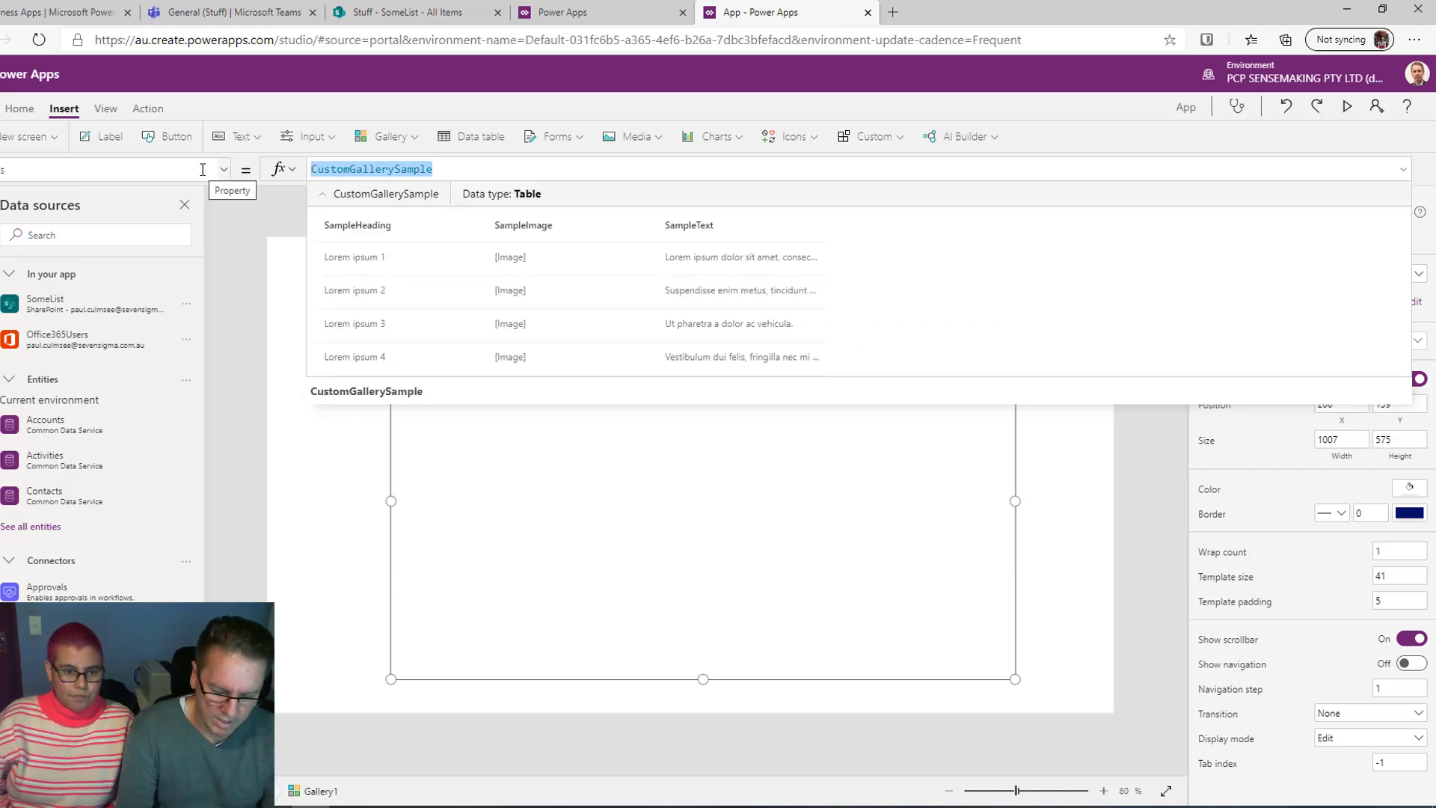
text(filter)
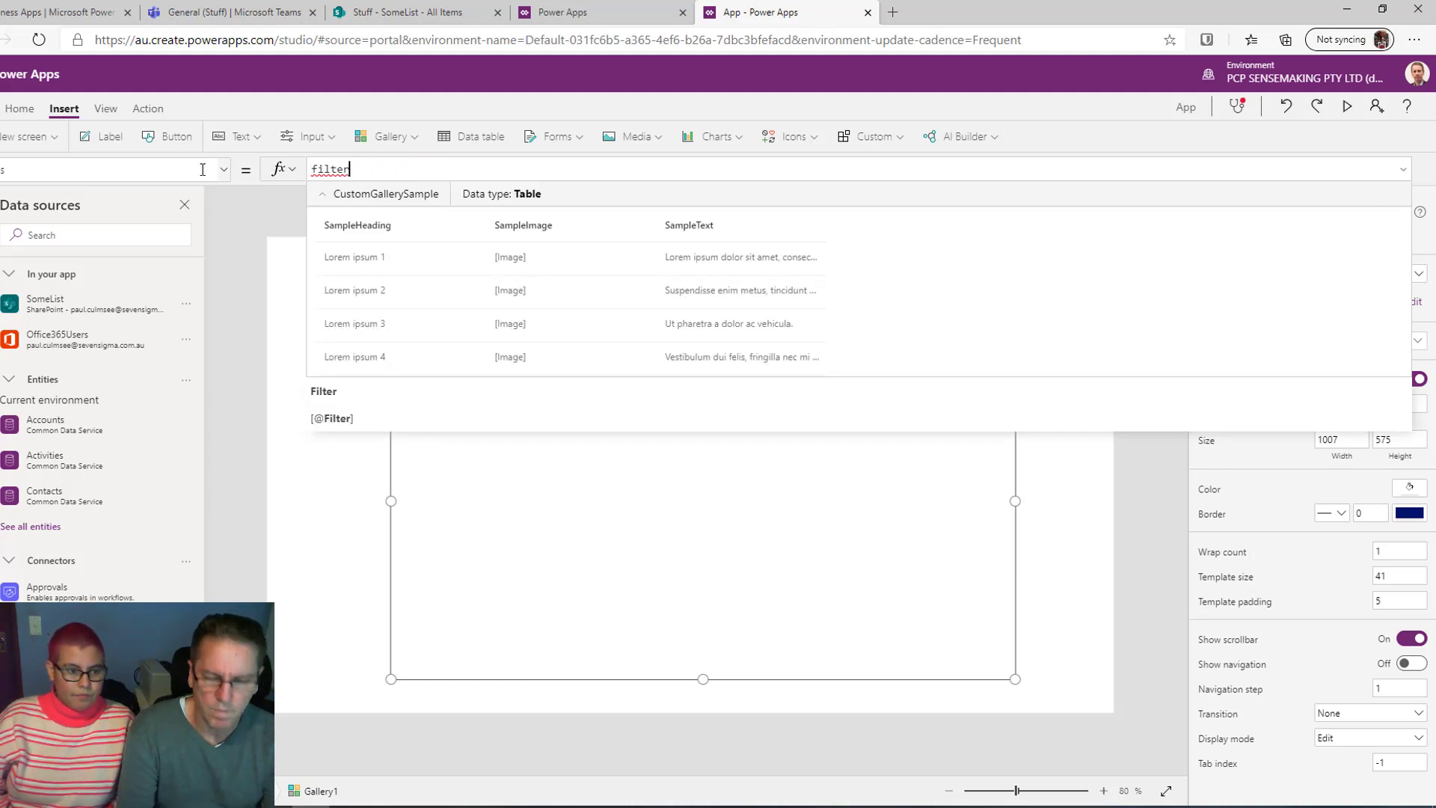
key(BackSpace)
key(BackSpace)
key(BackSpace)
key(BackSpace)
key(BackSpace)
key(BackSpace)
Enter Office365Users.SearchUser as the gallery's Items formula, with a searchTerm argument starting with "text"
text(offi)
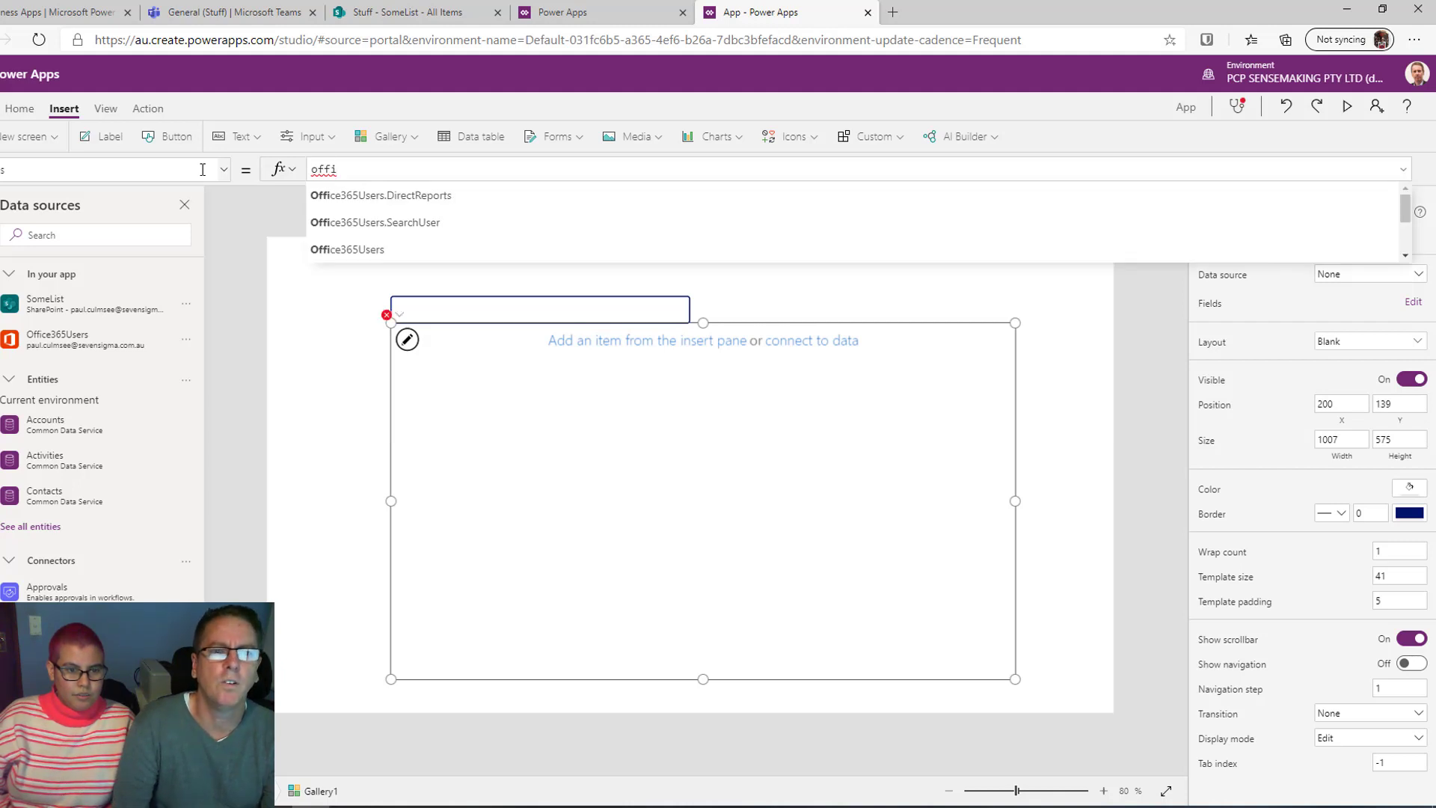
key(Down)
key(Tab)
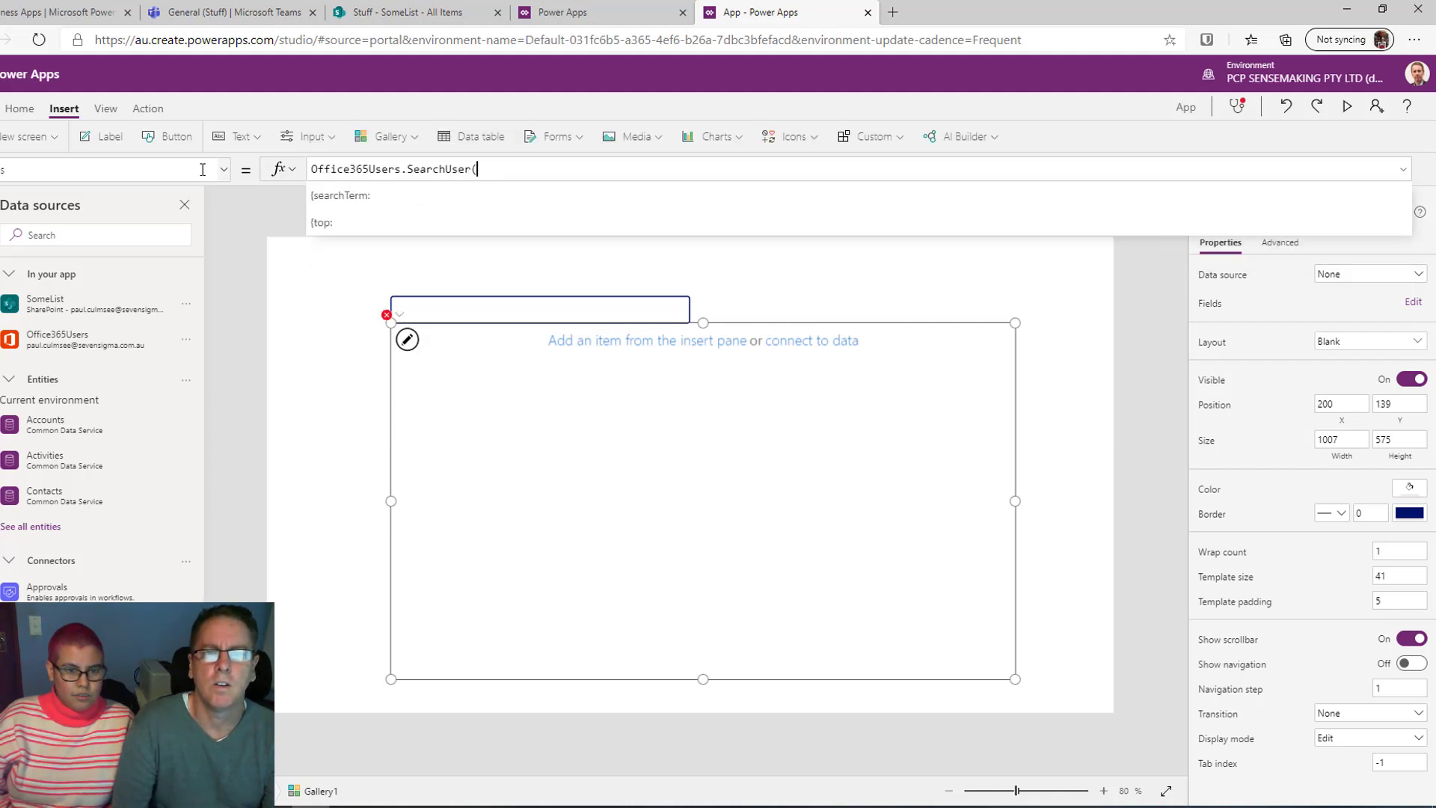
text({)
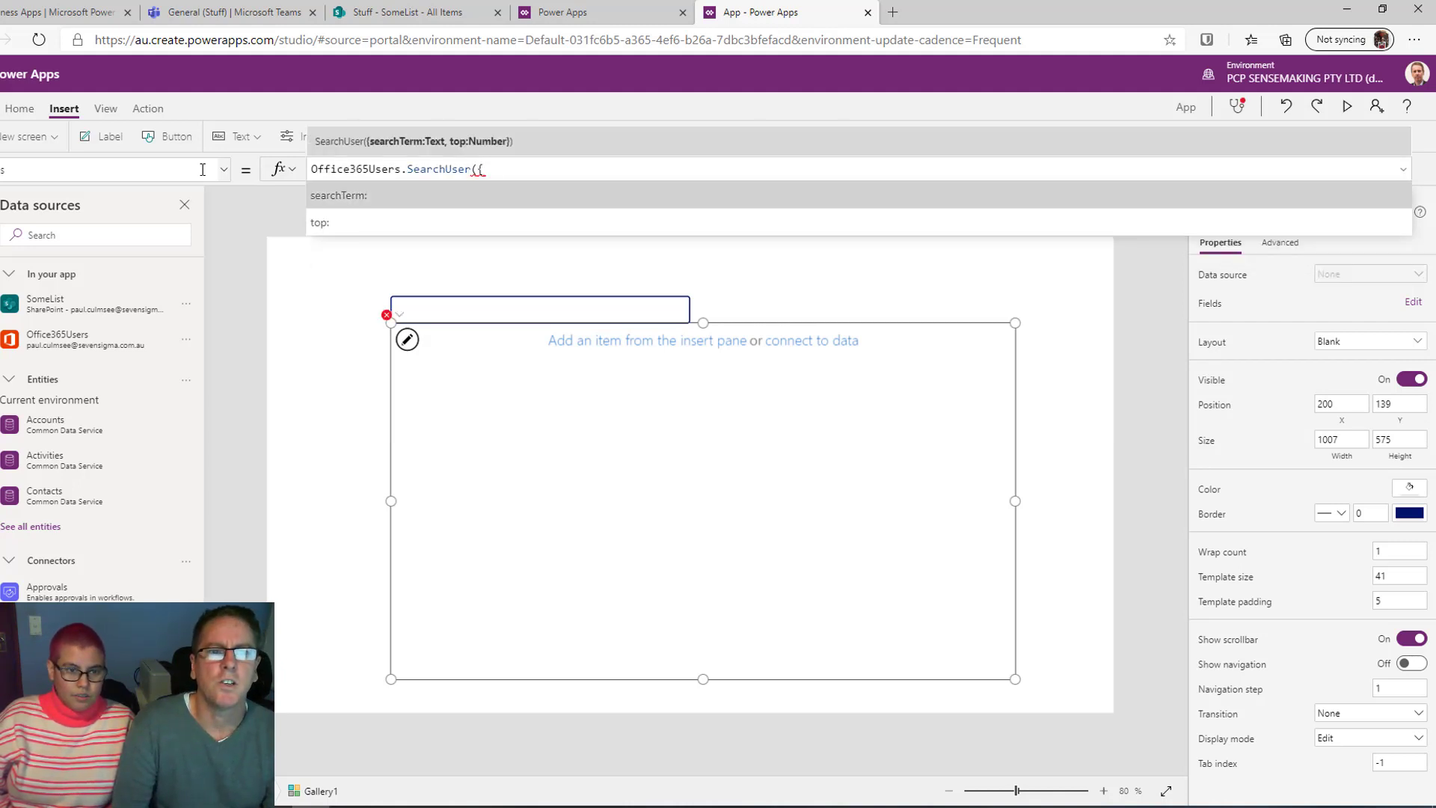
key(Tab)
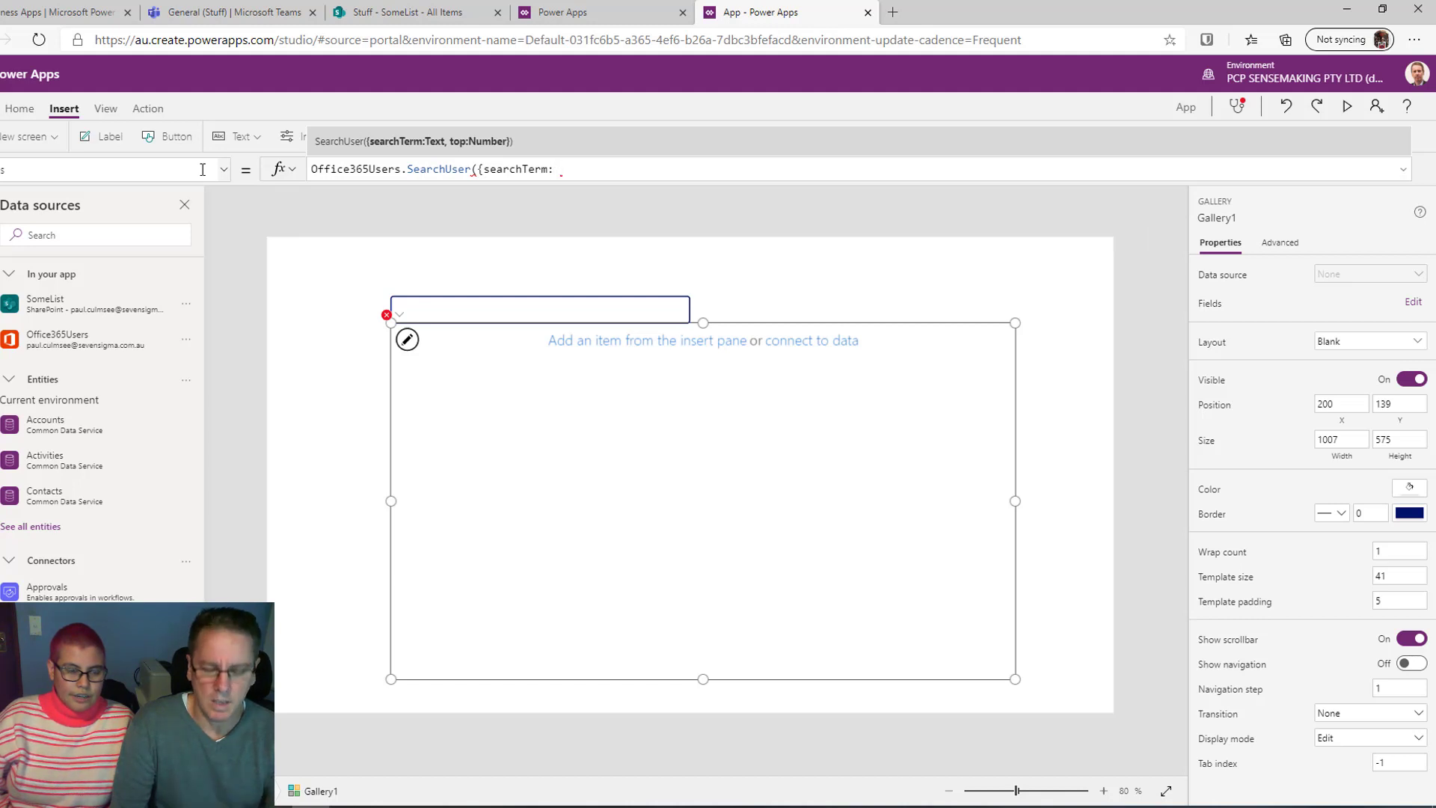
text(text)
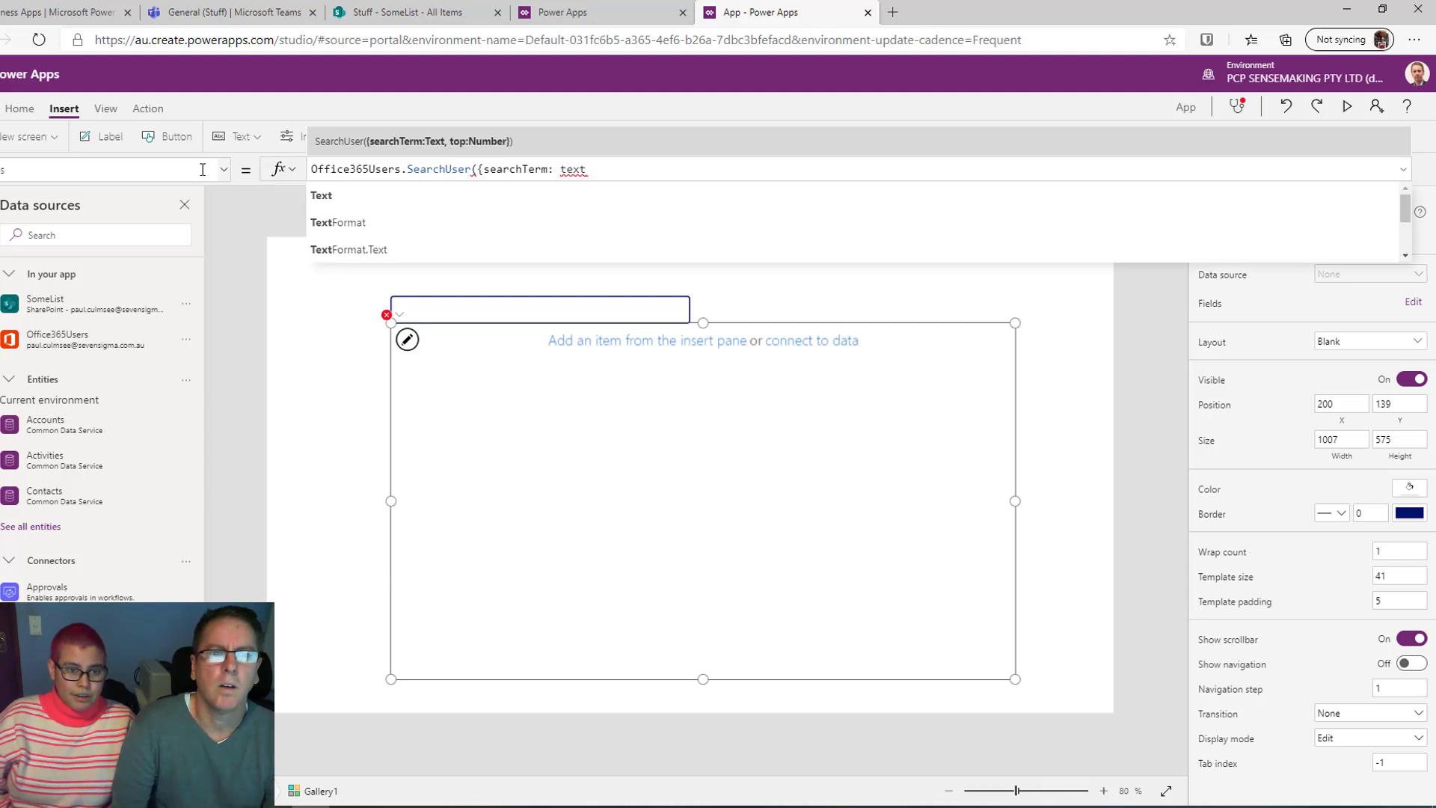
Complete the gallery's Items formula as Office365Users.SearchUser({searchTerm: TextInput1.Text})
text(in)
key(Tab)
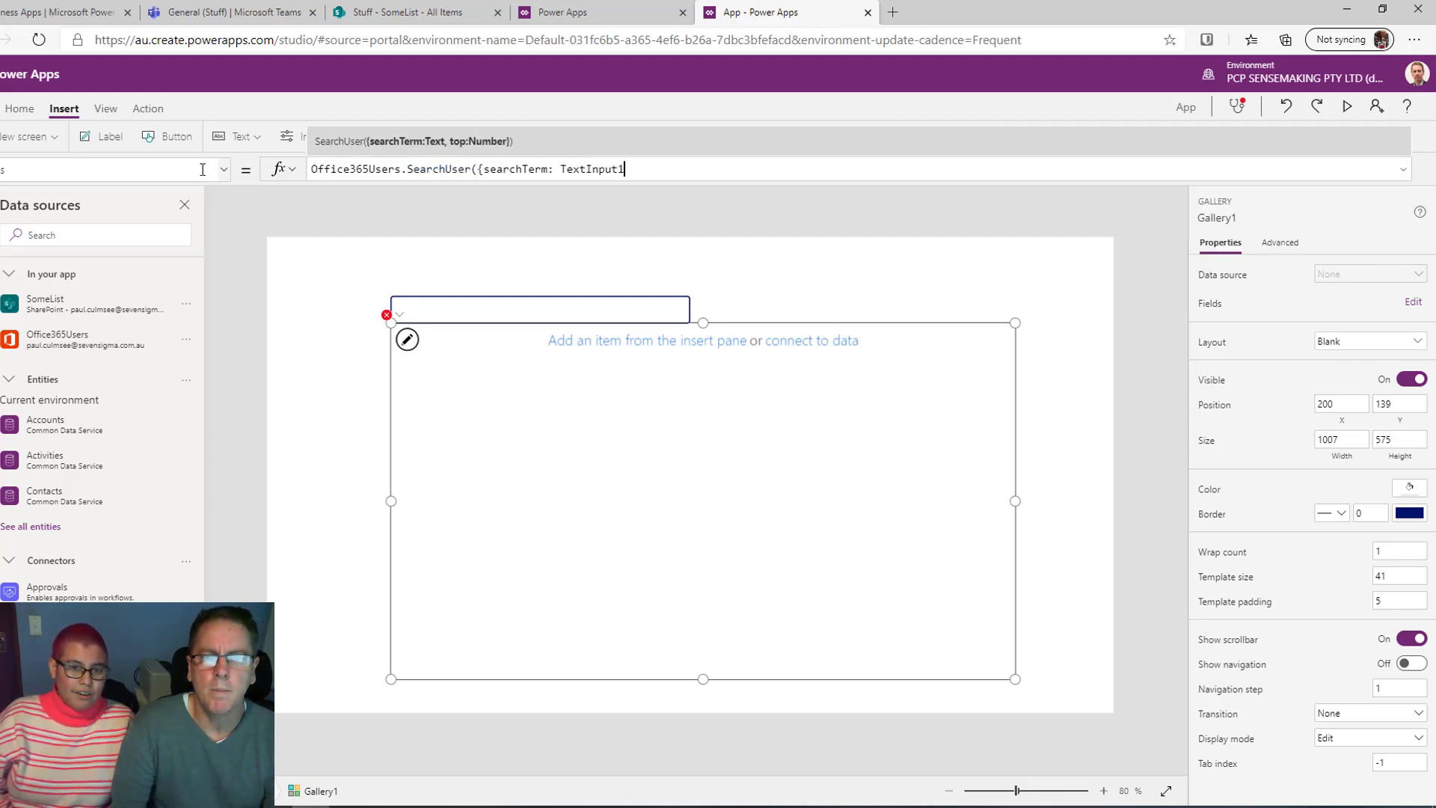
text(.t)
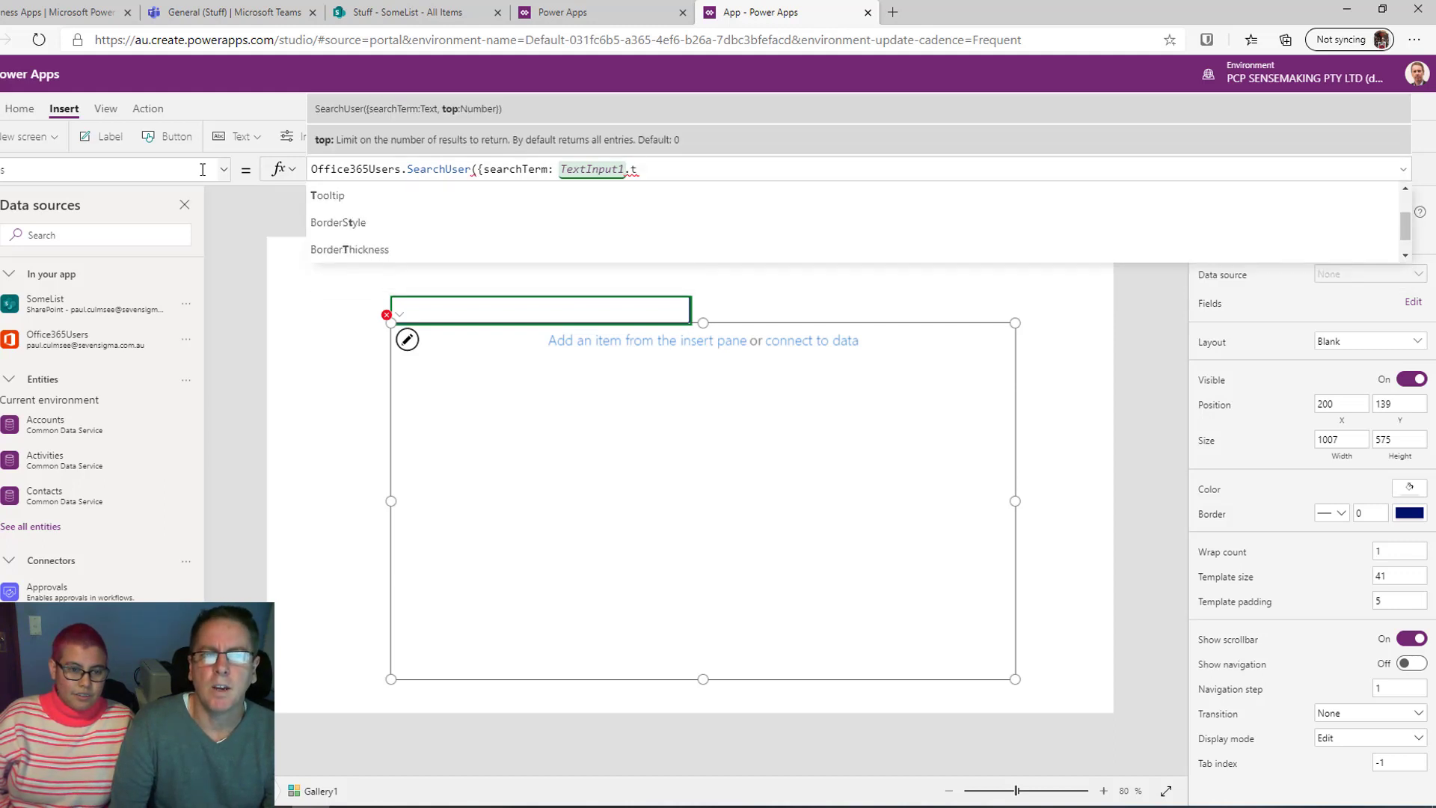
text(e)
key(Tab)
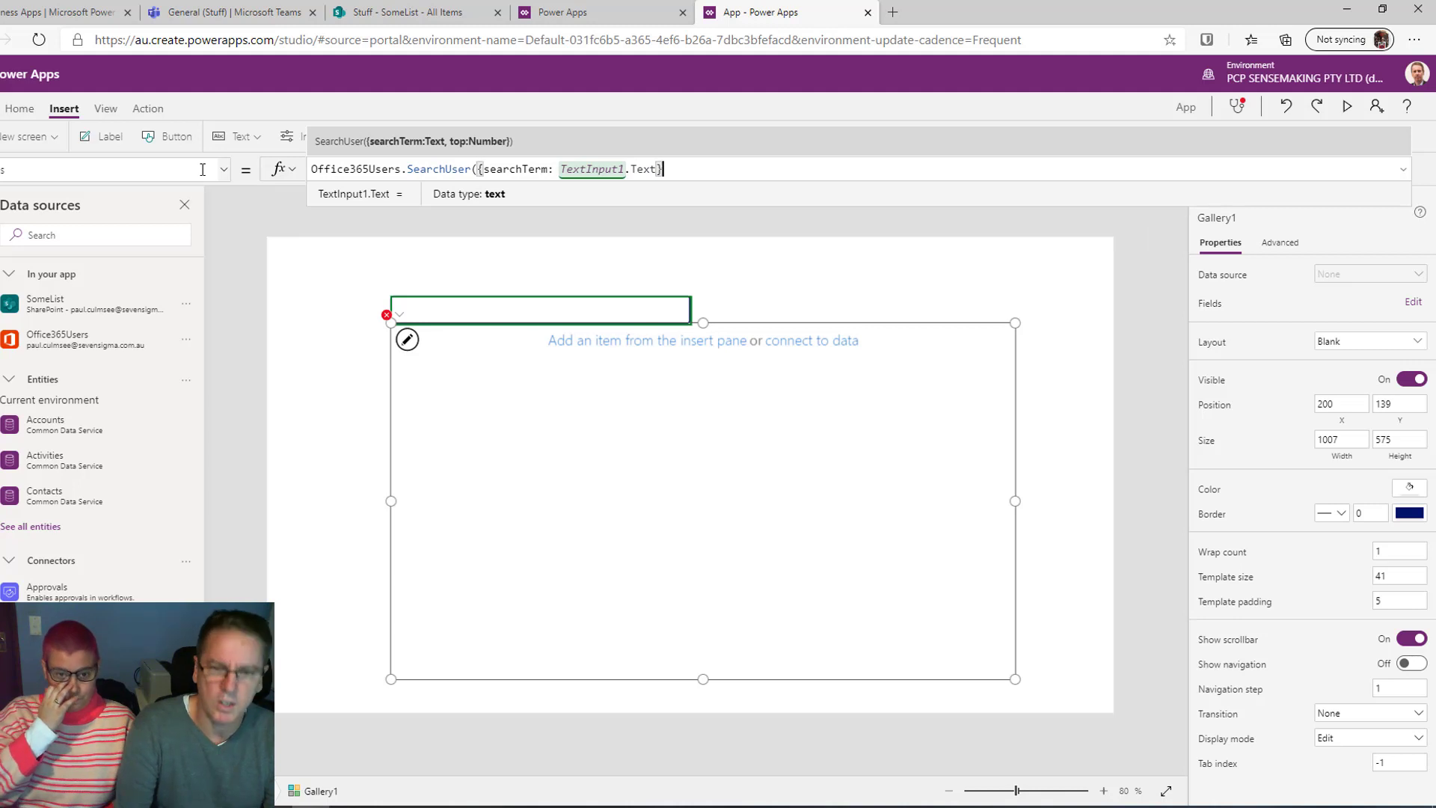
text(}))
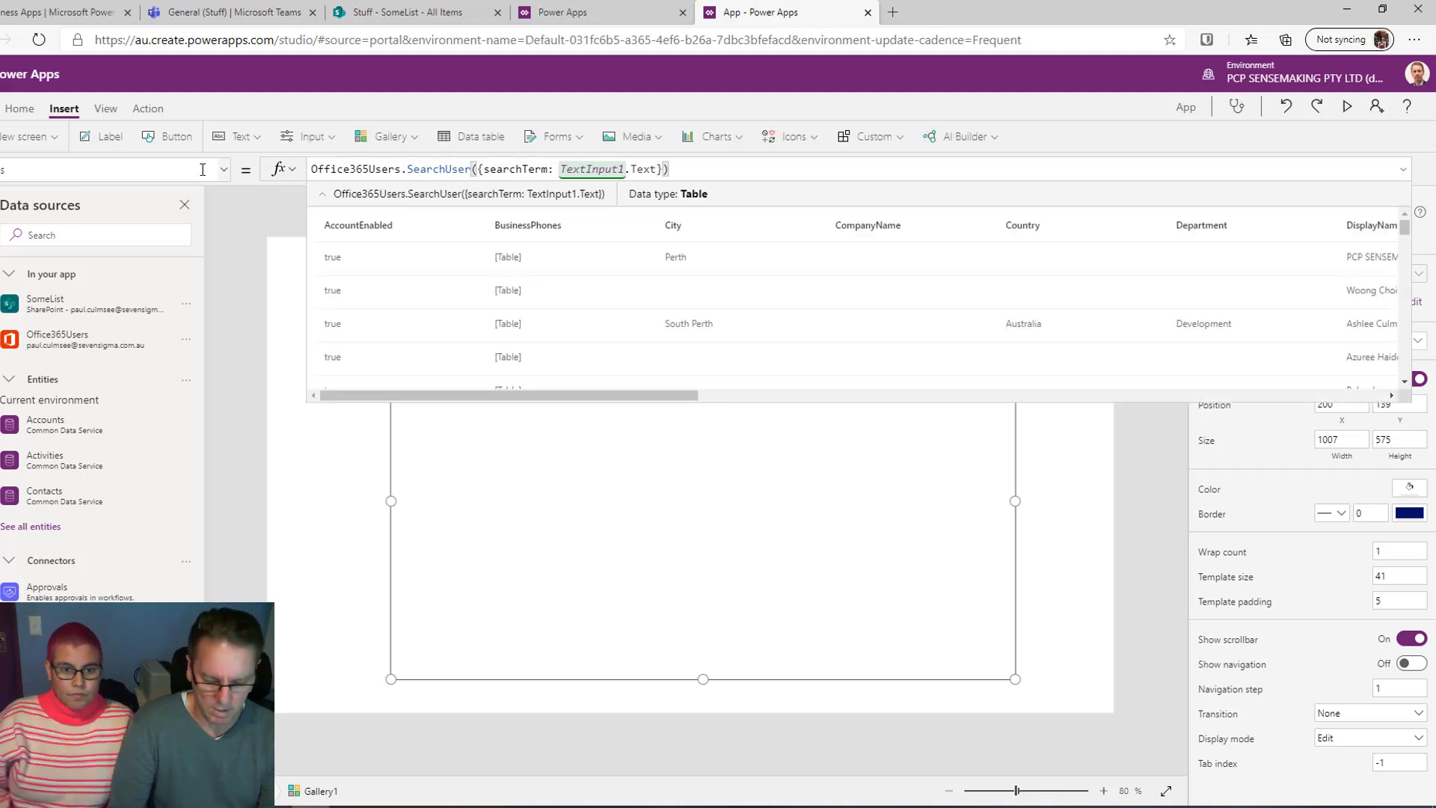
Insert an empty line above the SearchUser call, collapse the result preview and enlarge the formula editor to show several lines
key(ctrl+a)
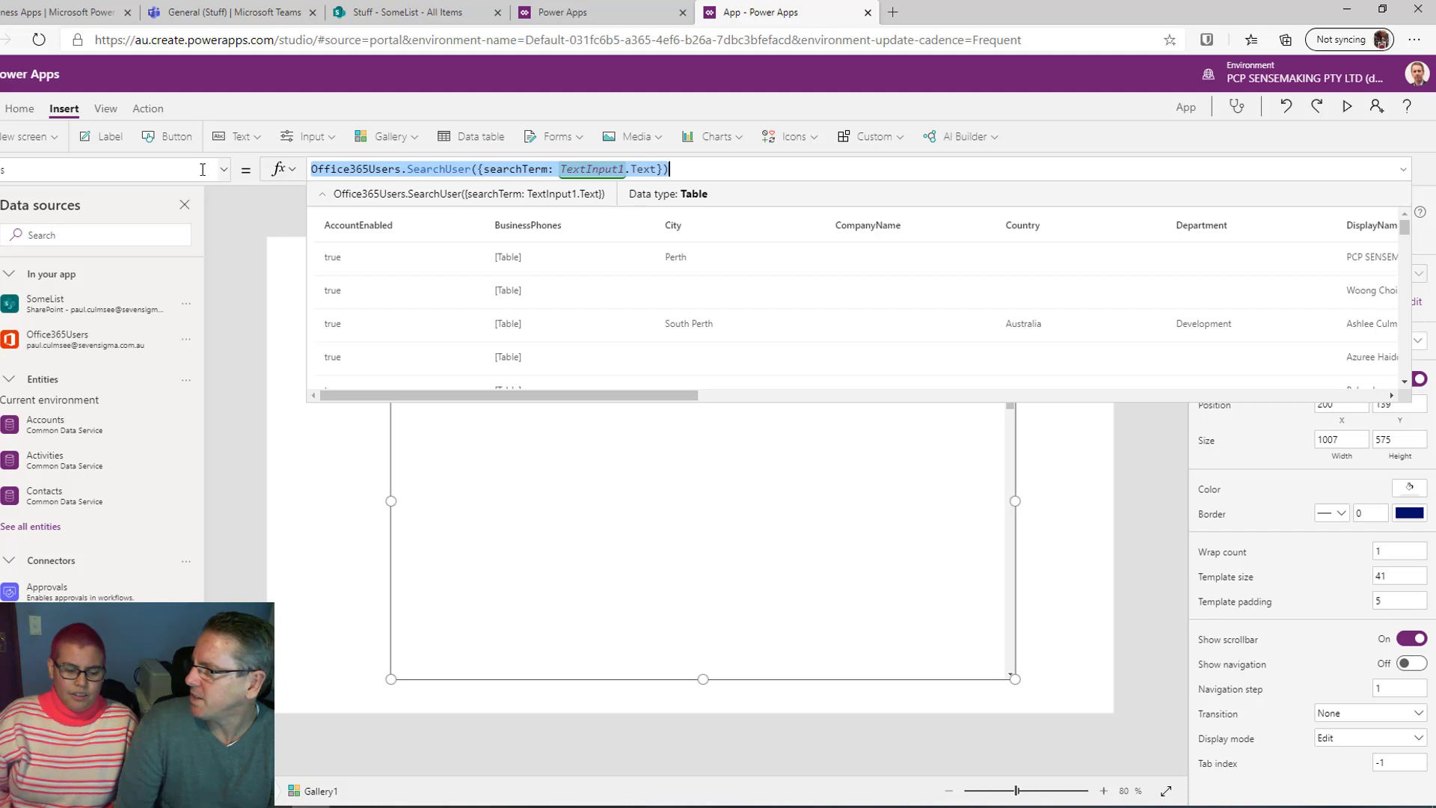
key(Home)
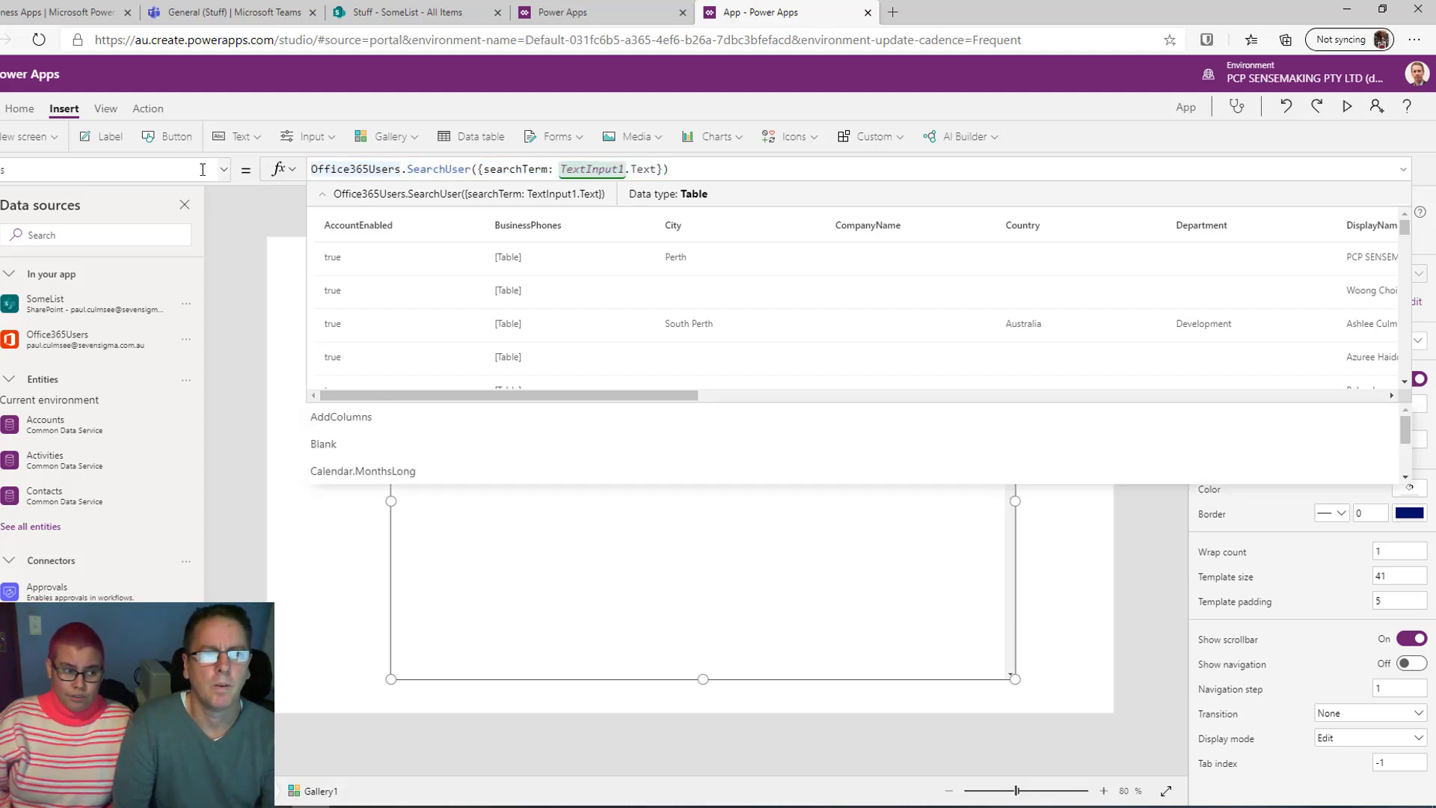
key(shift+Return)
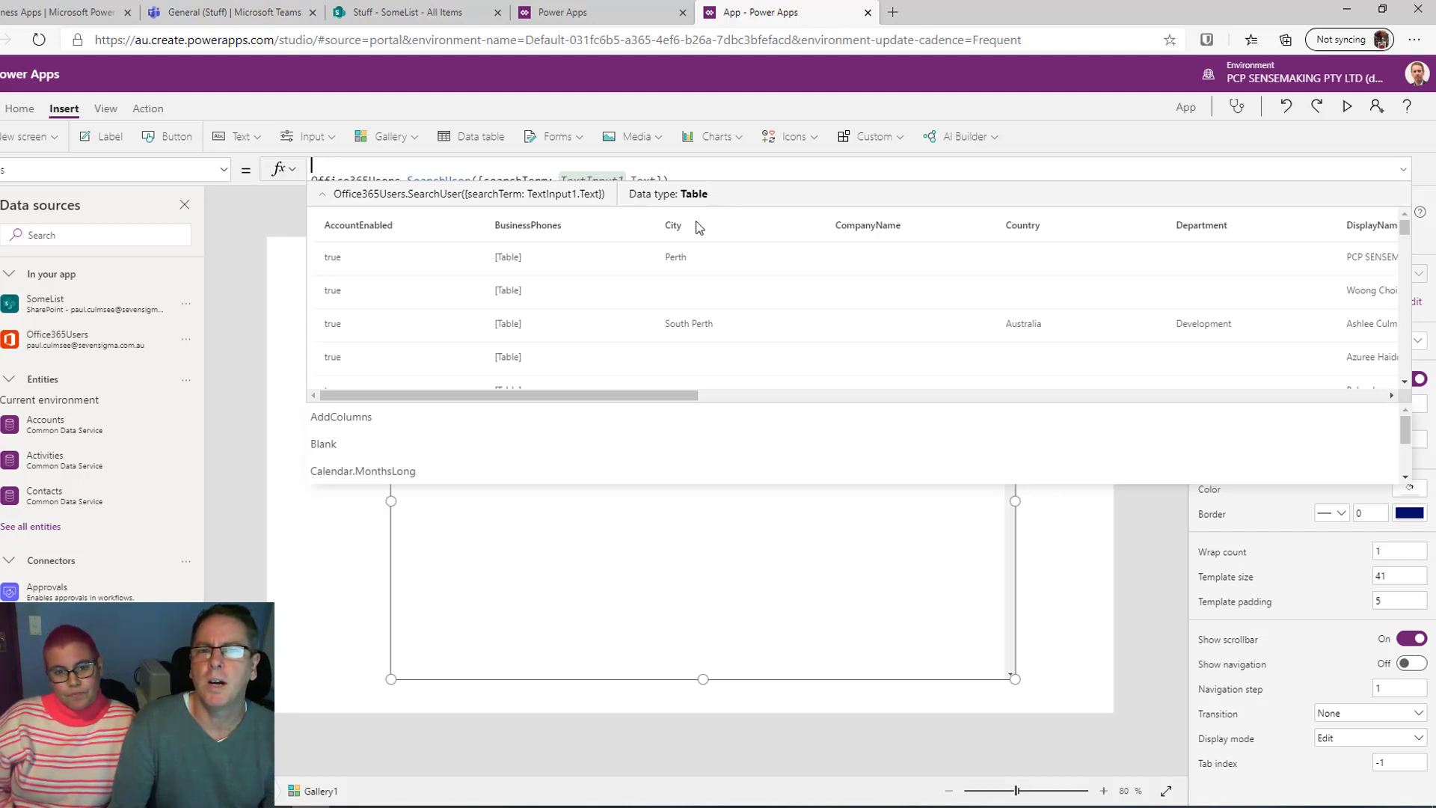
click(678, 201)
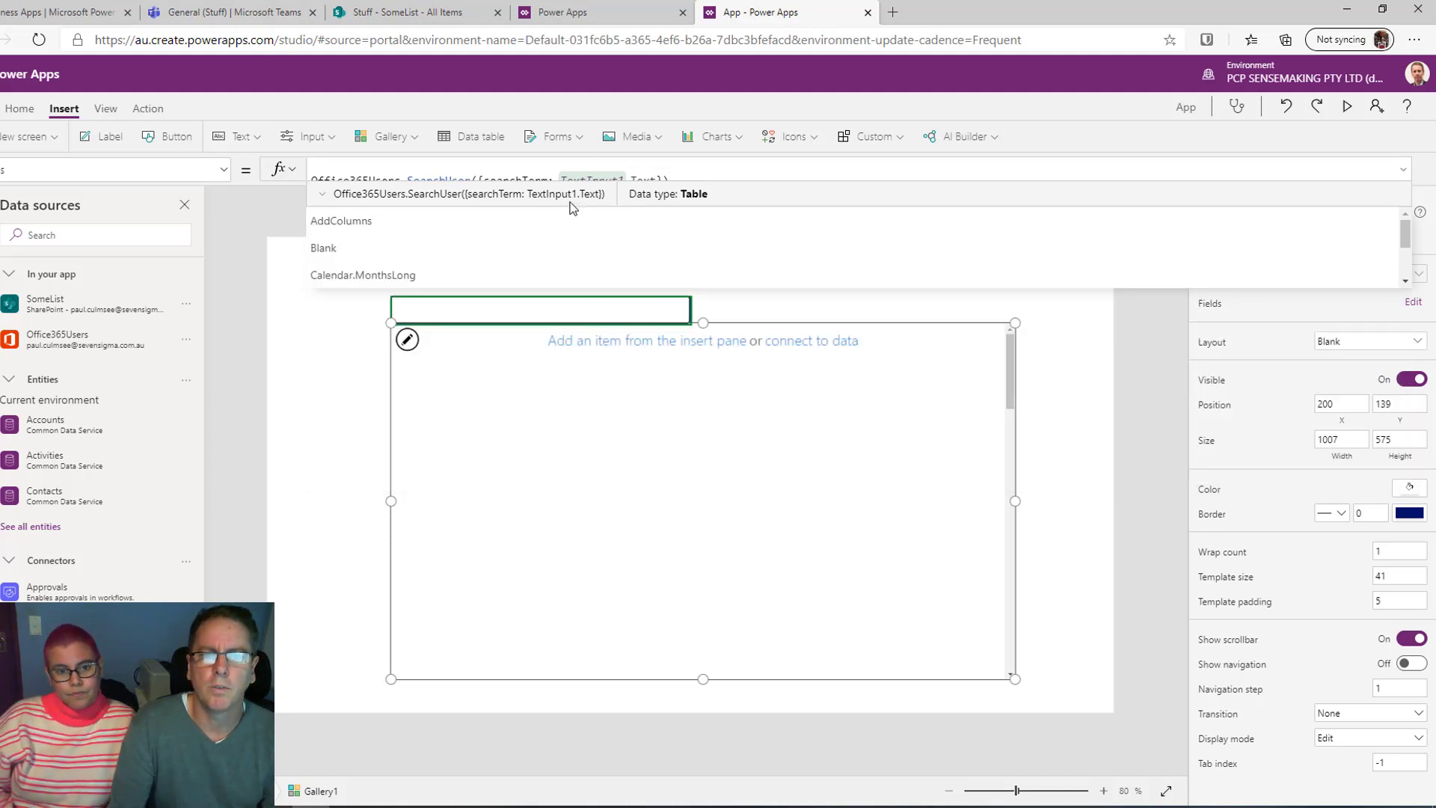
drag(569, 206, 569, 371)
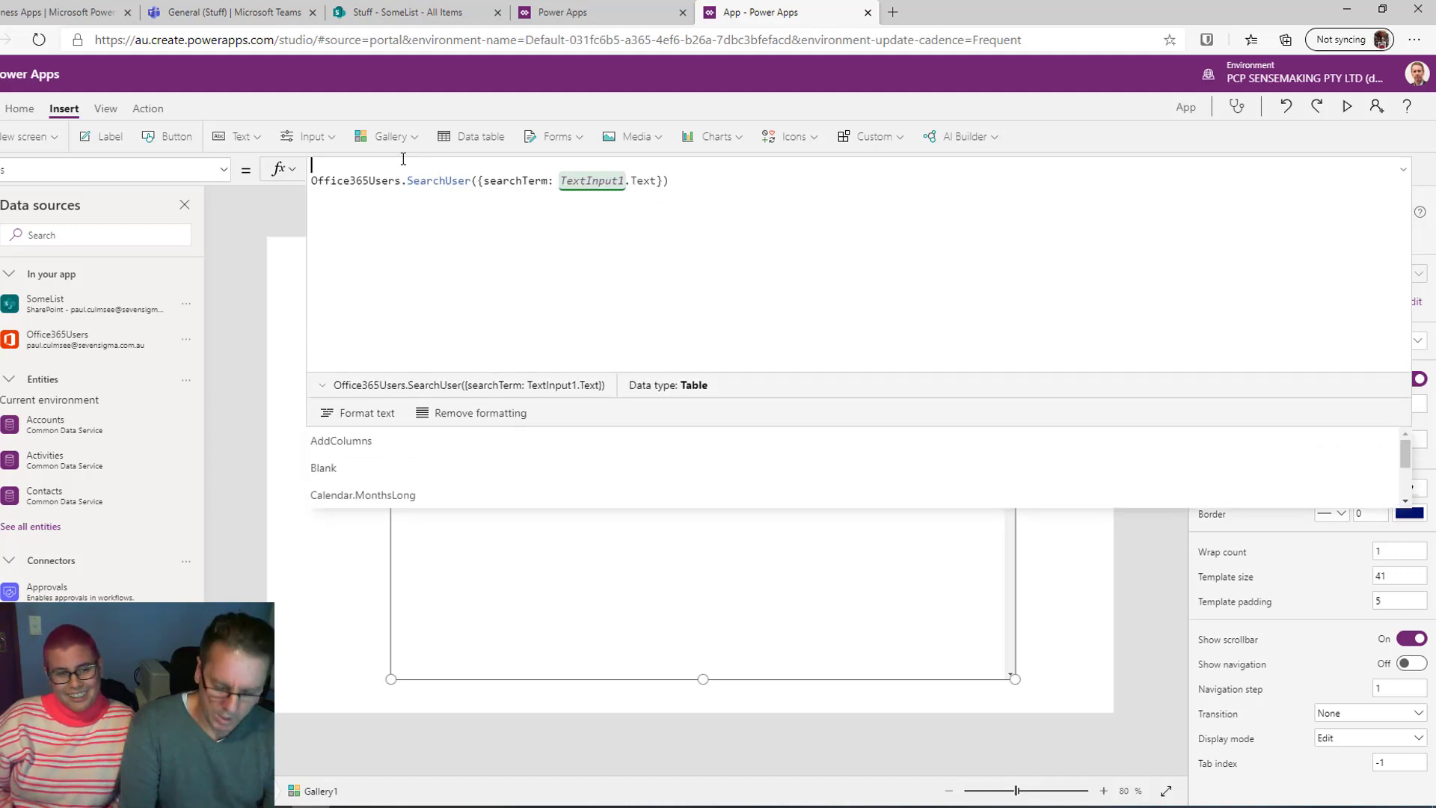
Begin an If wrapper on the empty first line of the gallery's Items formula with the condition If(Len(TextInput1.Text)>2,
text(If(Len()
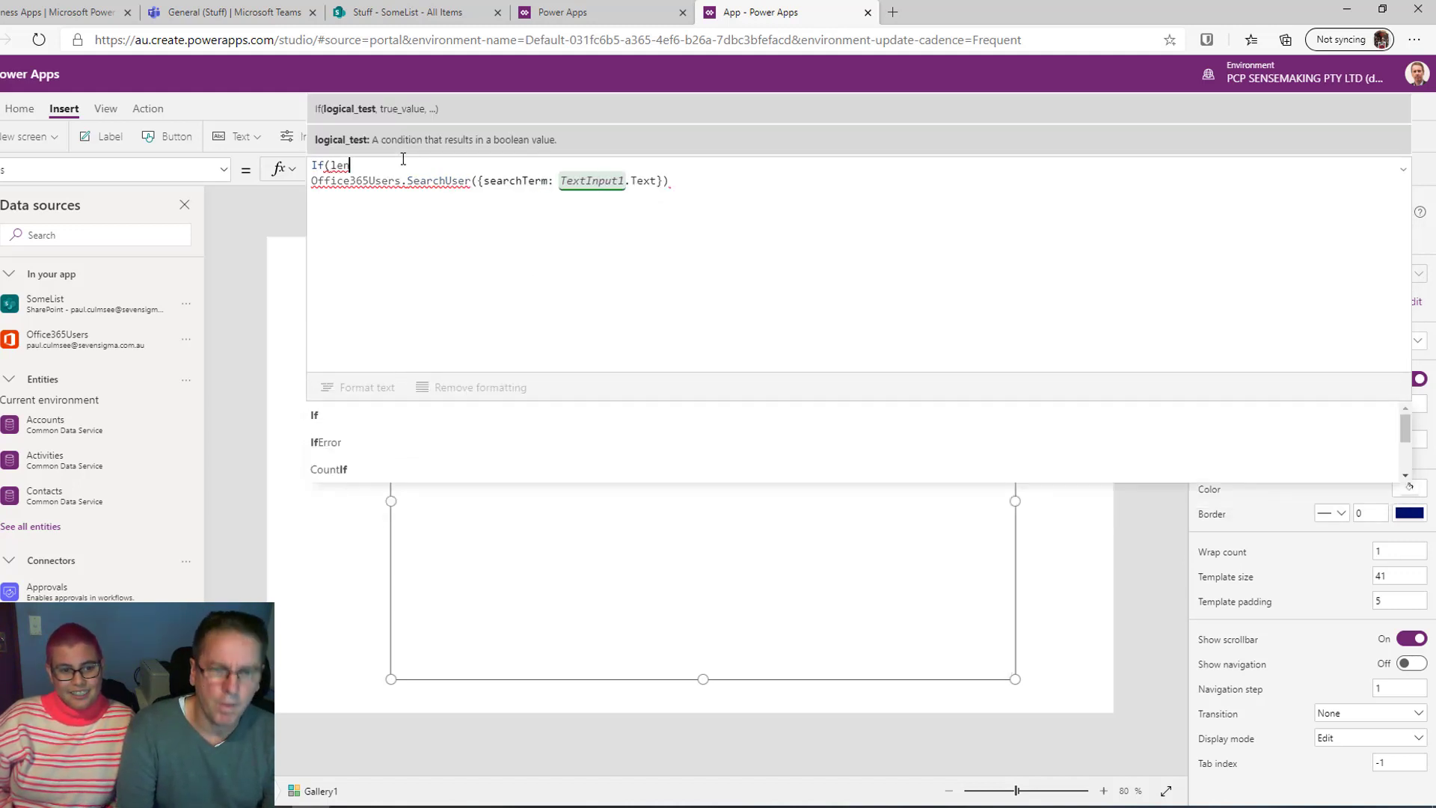
text(text)
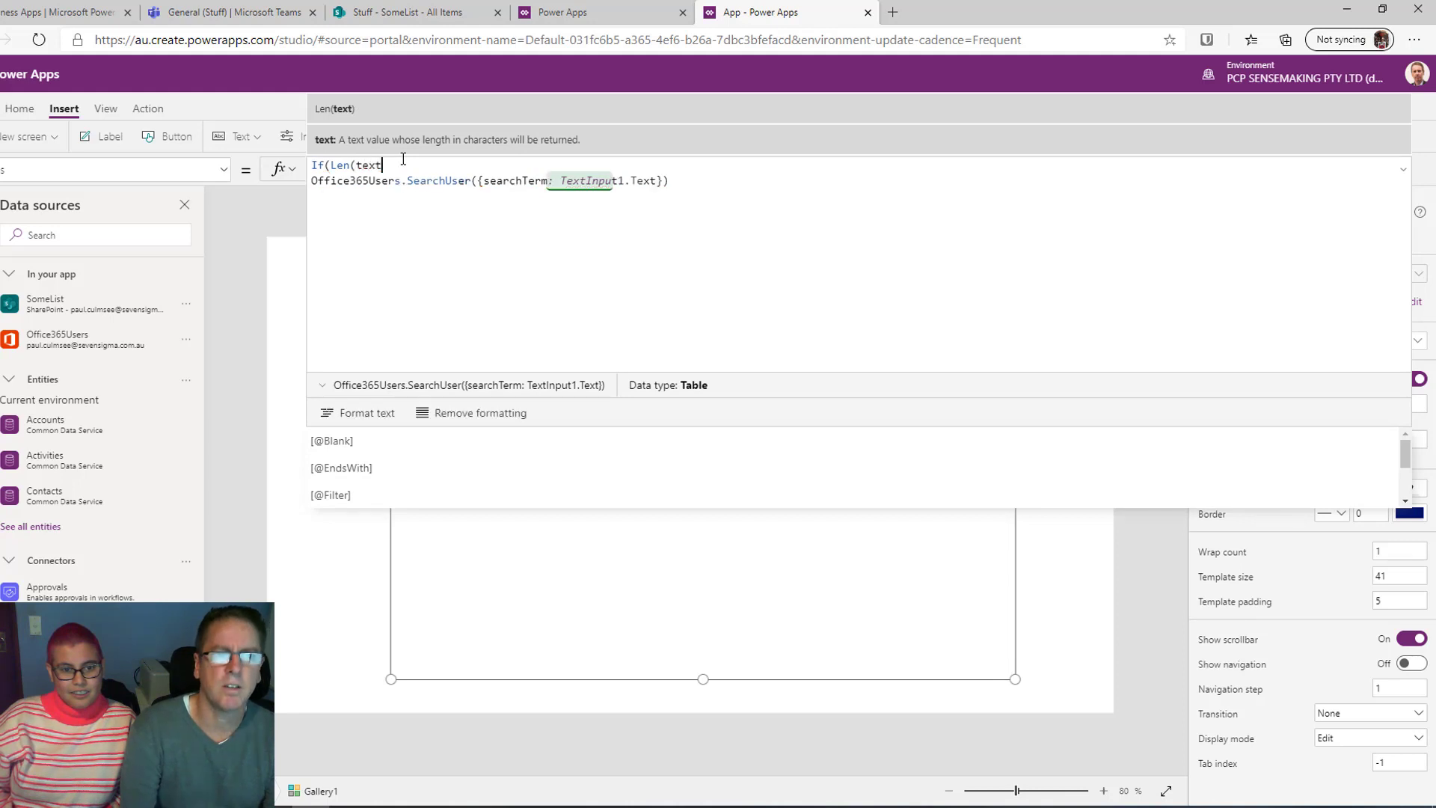
text(Input1)
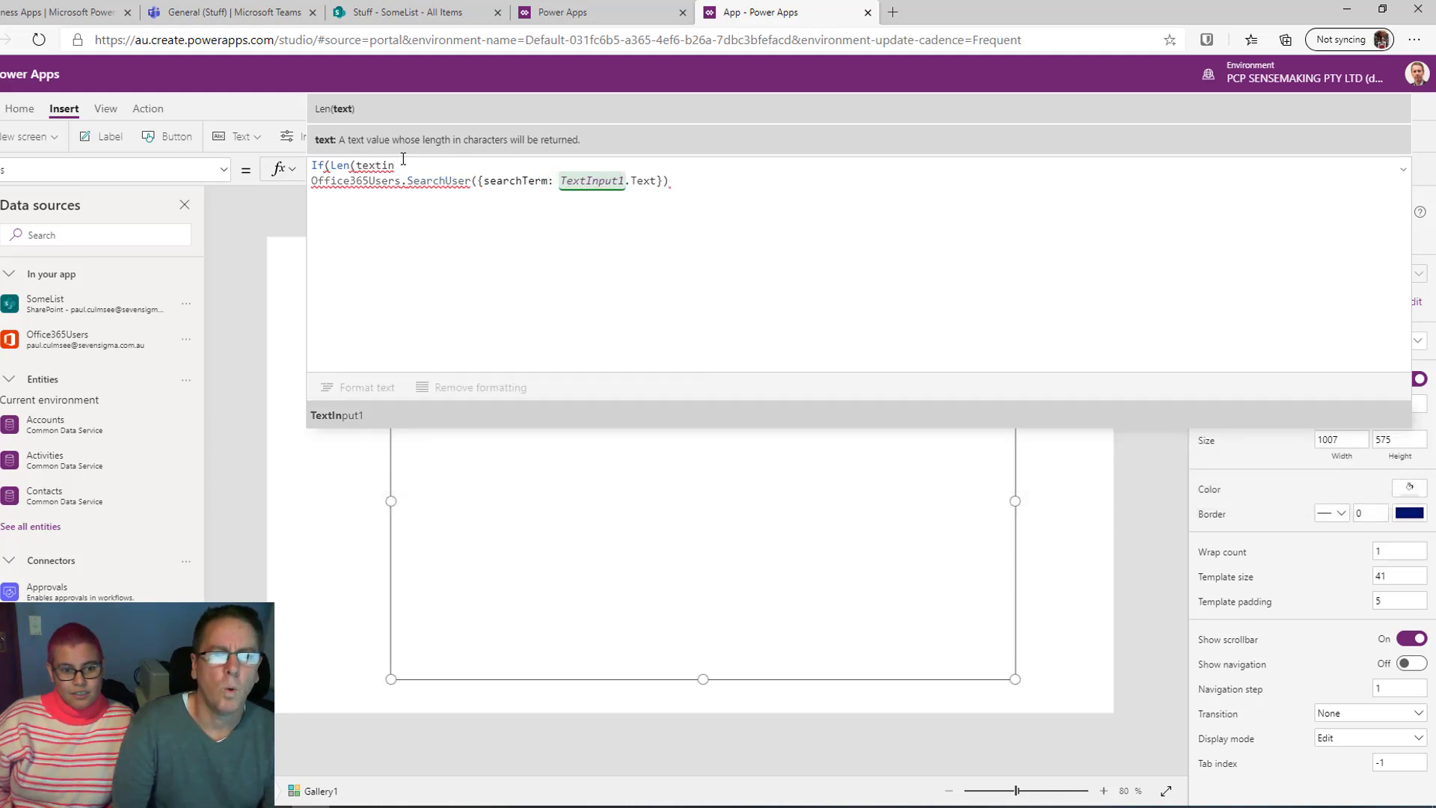
text(.Text)
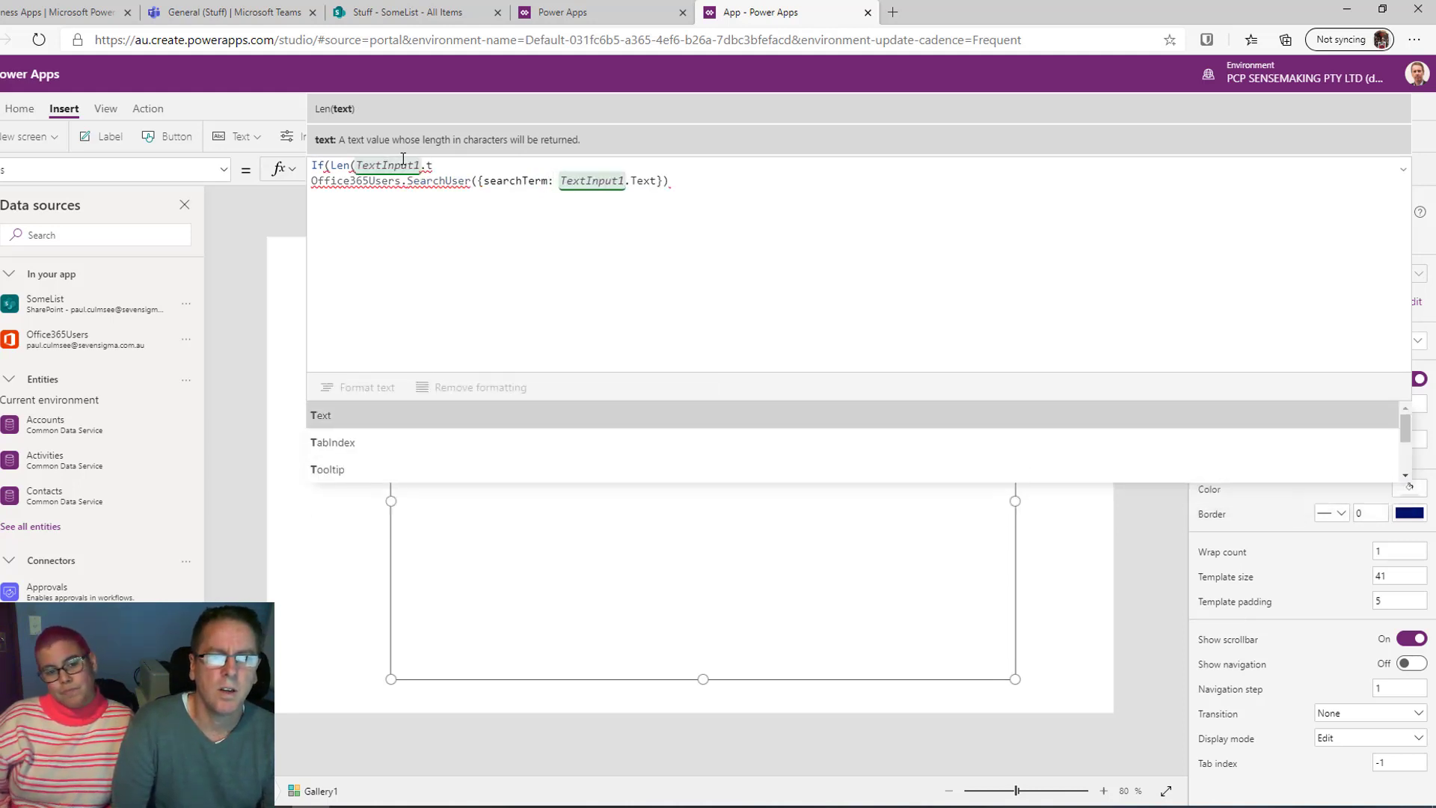
text(>)
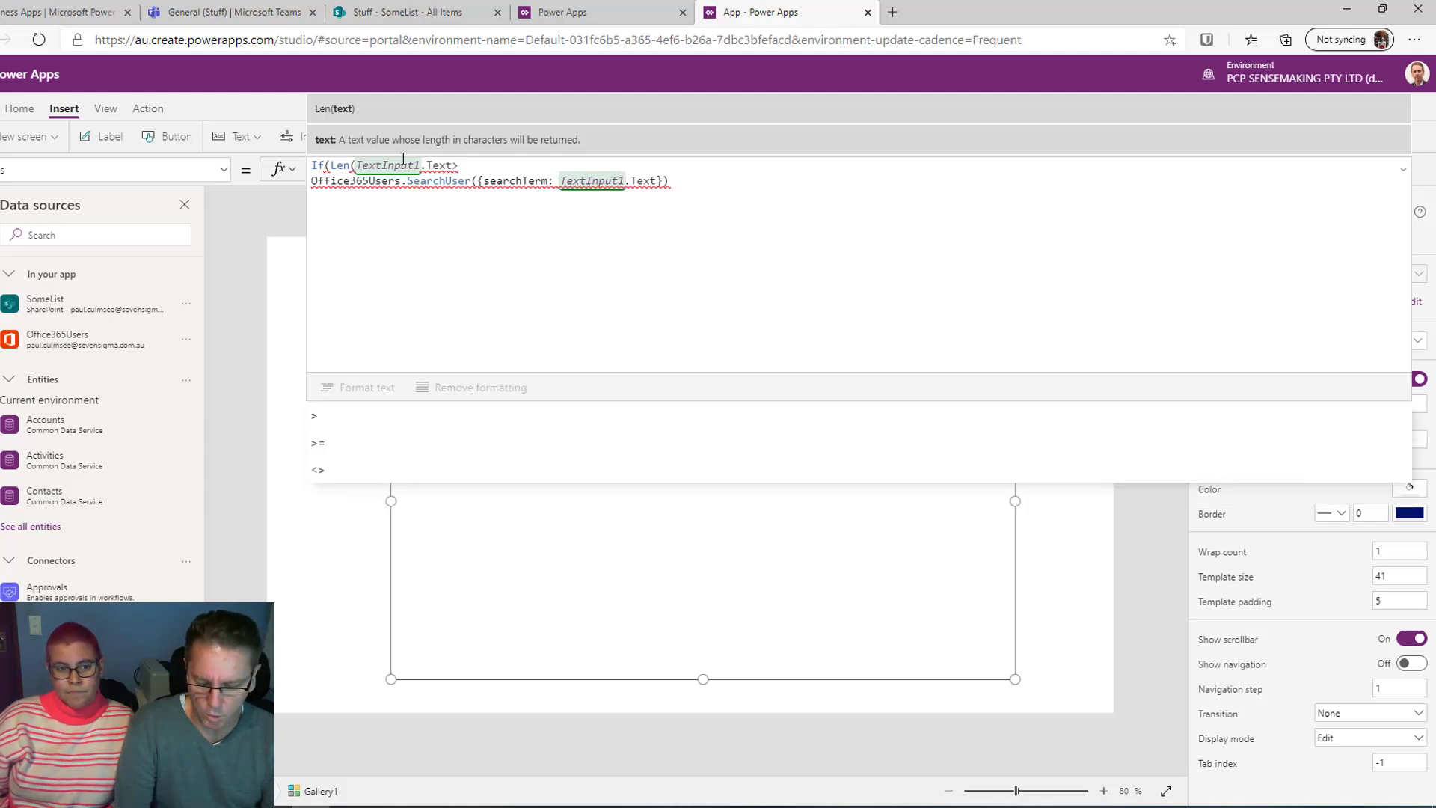
text(2,)
key(Left)
key(Left)
key(Left)
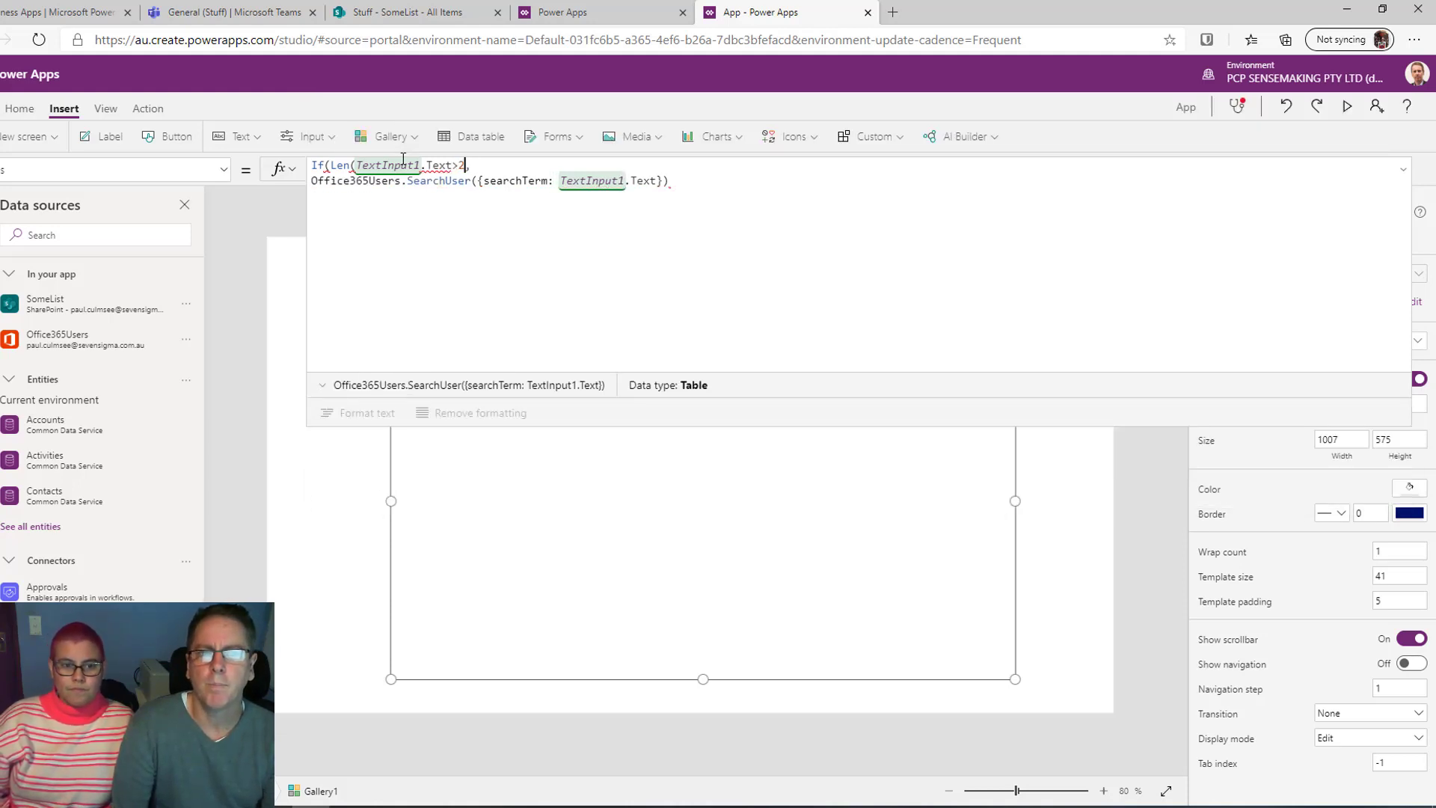
text())
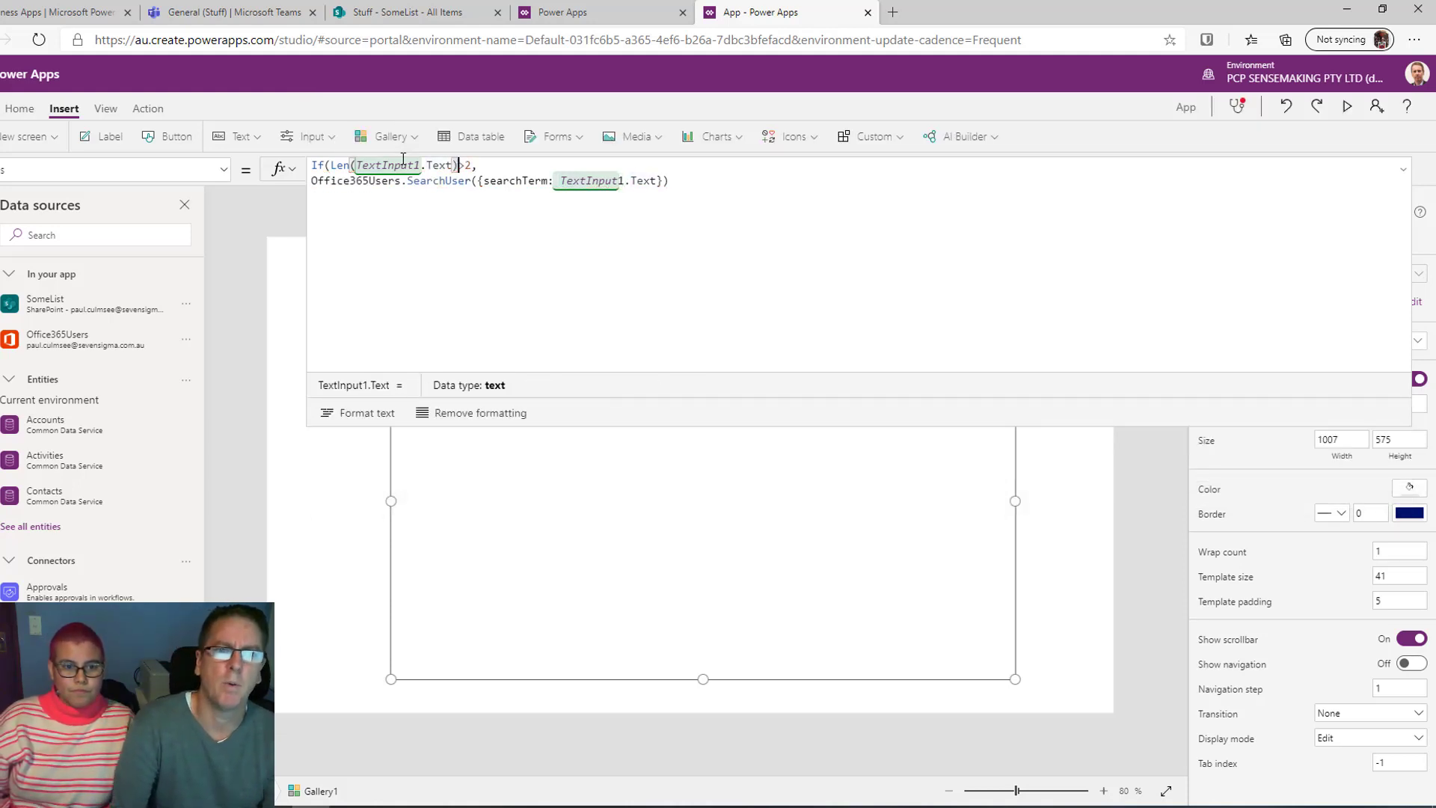
Close the If function with a parenthesis on a new line after the SearchUser call and collapse the formula editor
key(ctrl+Right)
key(ctrl+Right)
key(ctrl+Right)
key(ctrl+Right)
key(ctrl+Right)
key(ctrl+Right)
key(ctrl+Right)
key(ctrl+Right)
key(ctrl+Right)
key(ctrl+Right)
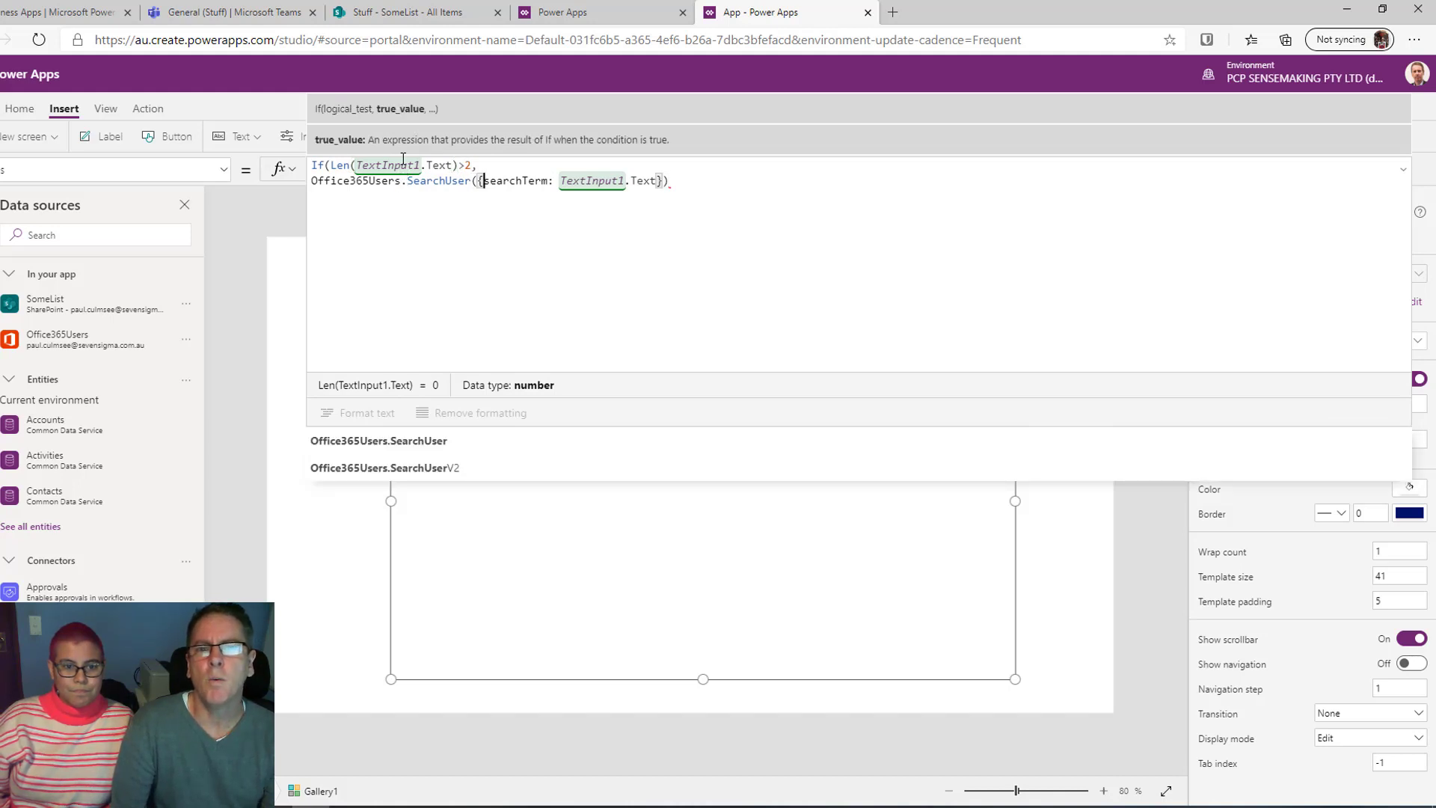
key(shift+Return)
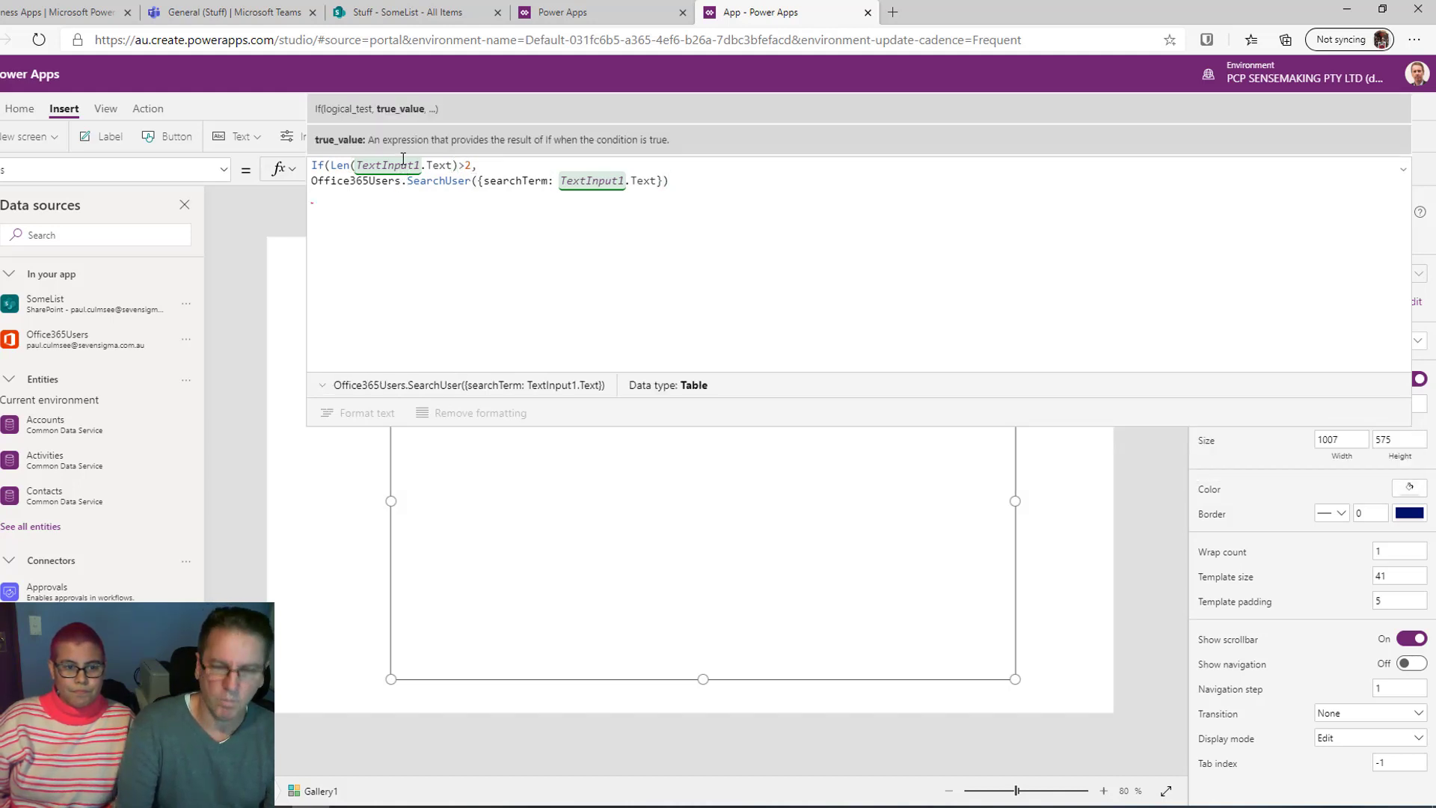
text())
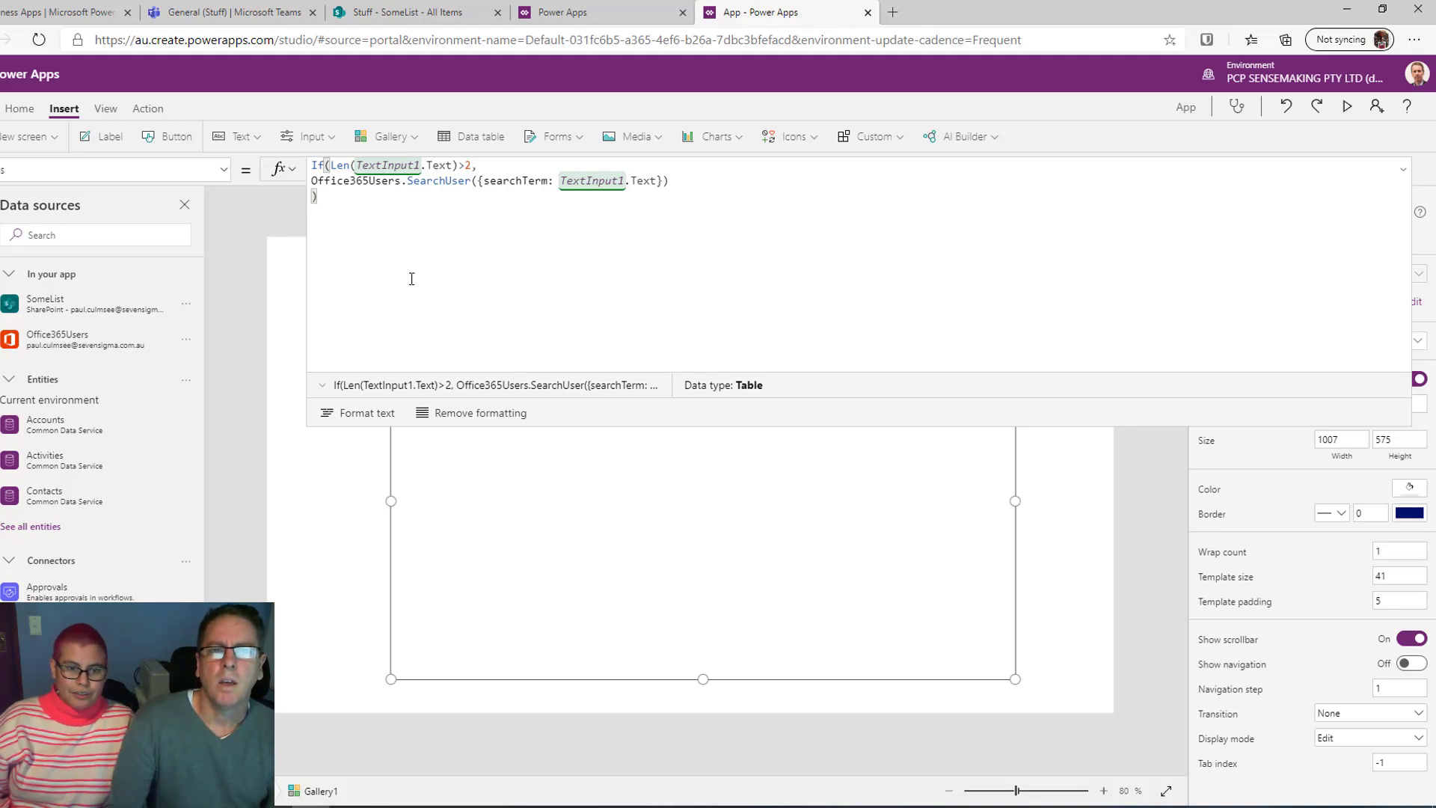
click(394, 459)
click(1406, 174)
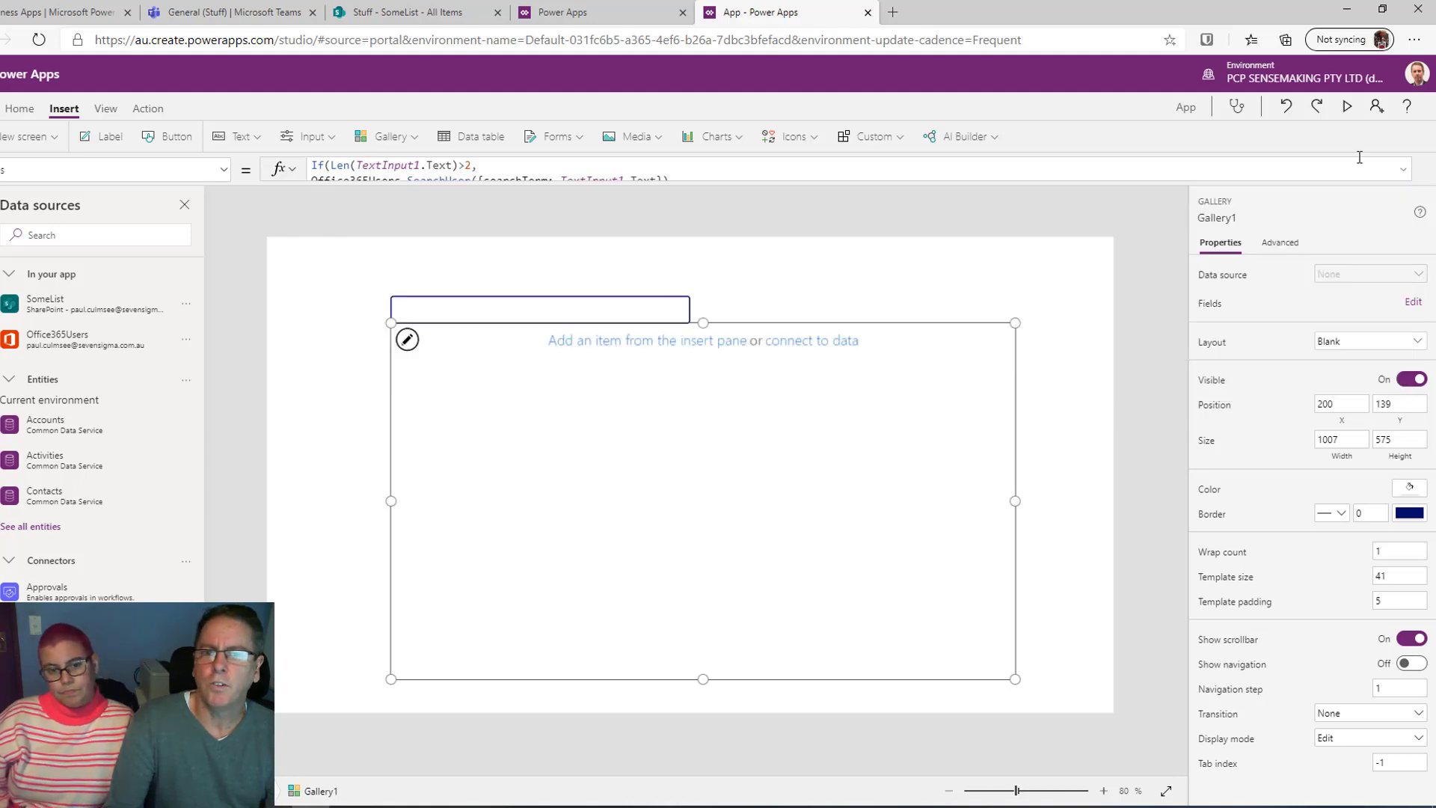
Set the gallery's border thickness to 1
click(23, 109)
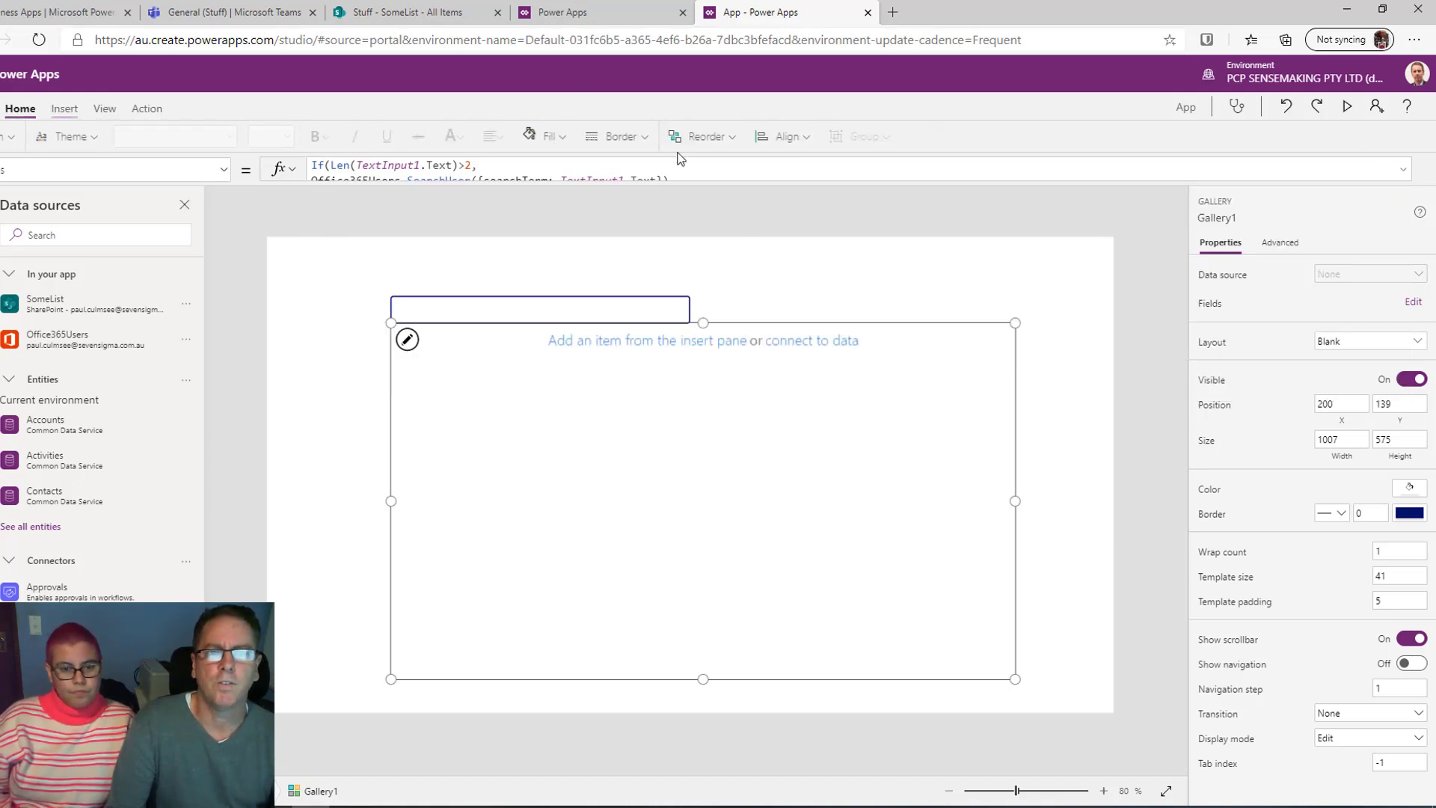
click(681, 137)
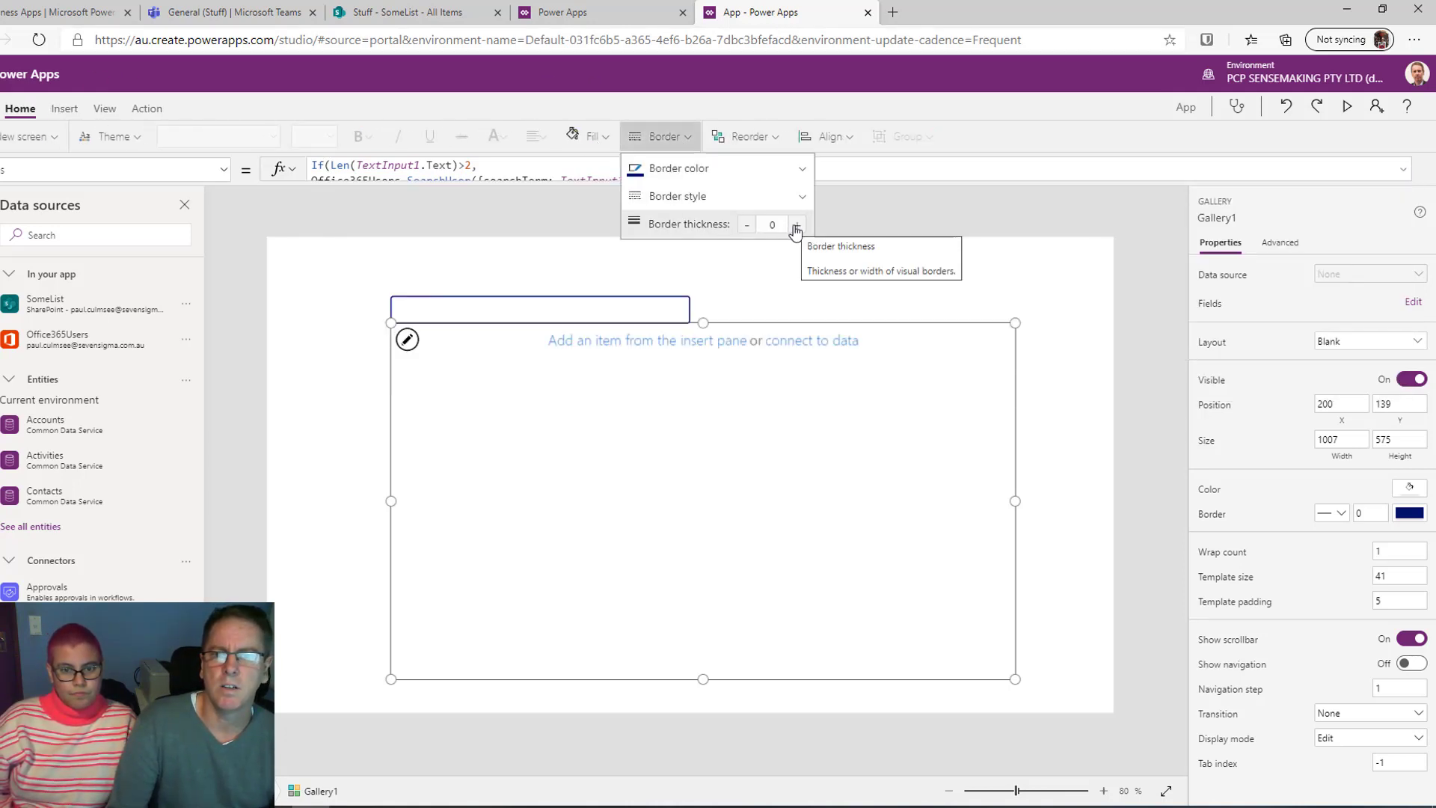
click(851, 252)
click(875, 452)
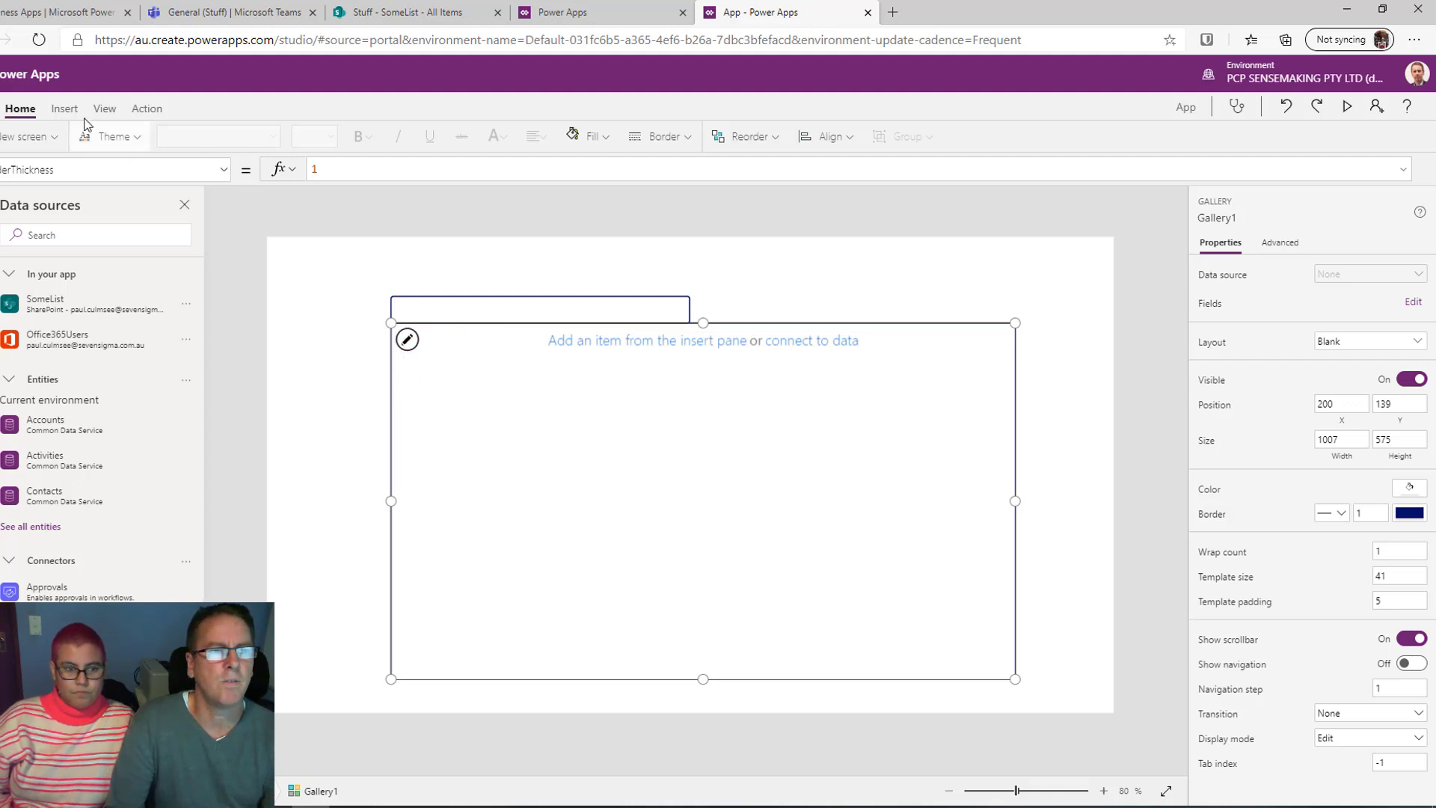
Set the gallery's Visible property to the formula Len(TextInput1.Text)>2 and leave the gallery selection
click(43, 166)
scroll(179, 303, down, 5)
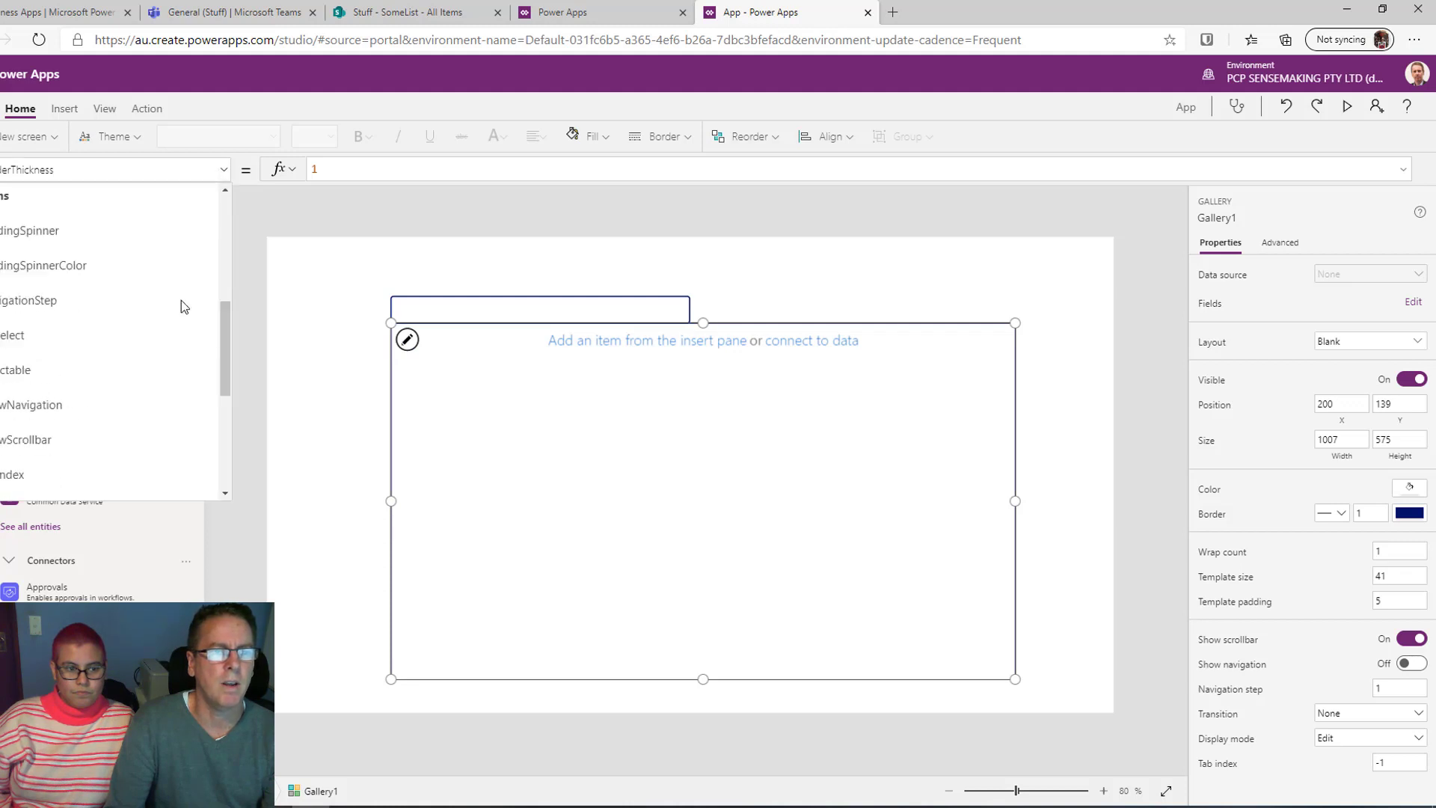
click(90, 343)
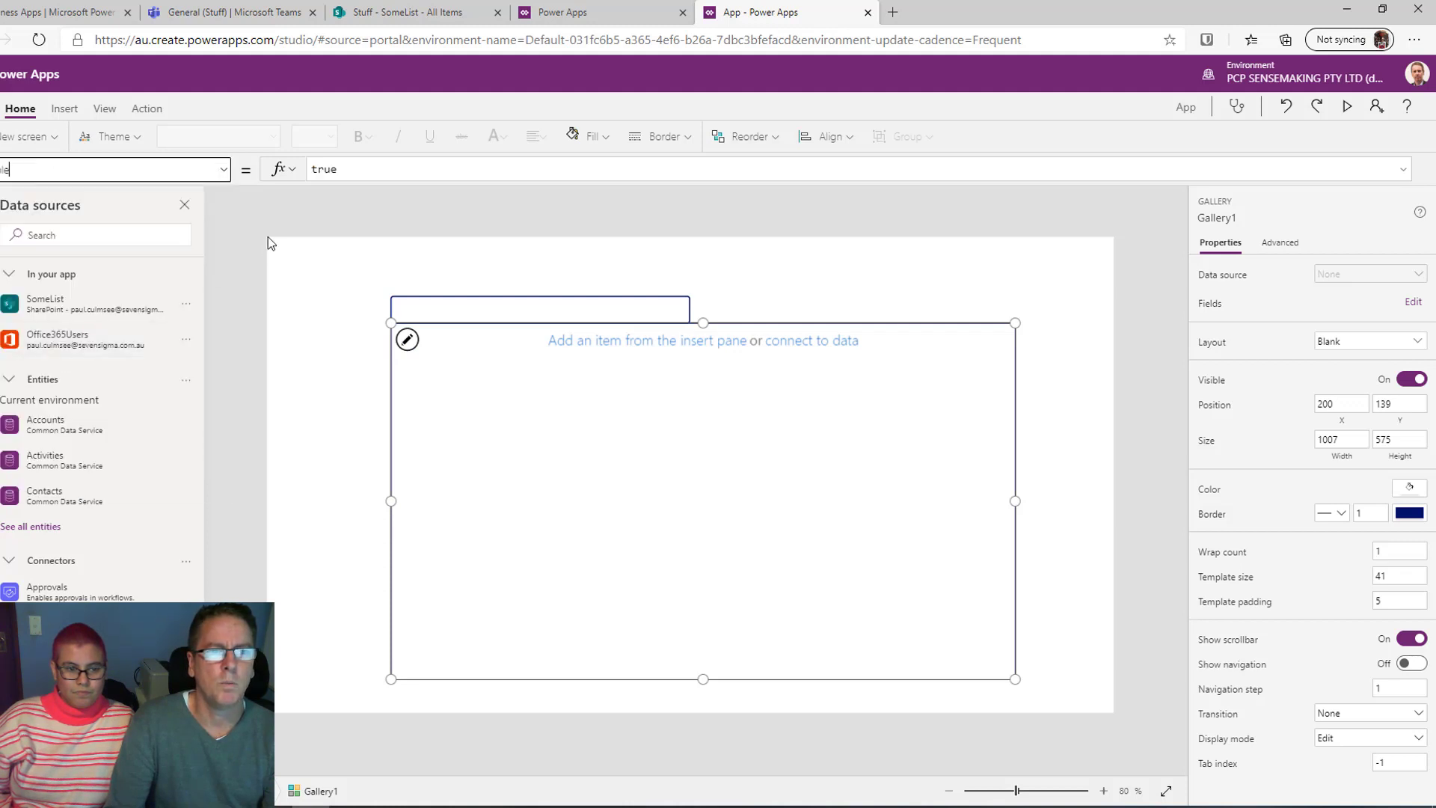
double_click(361, 172)
text(len)
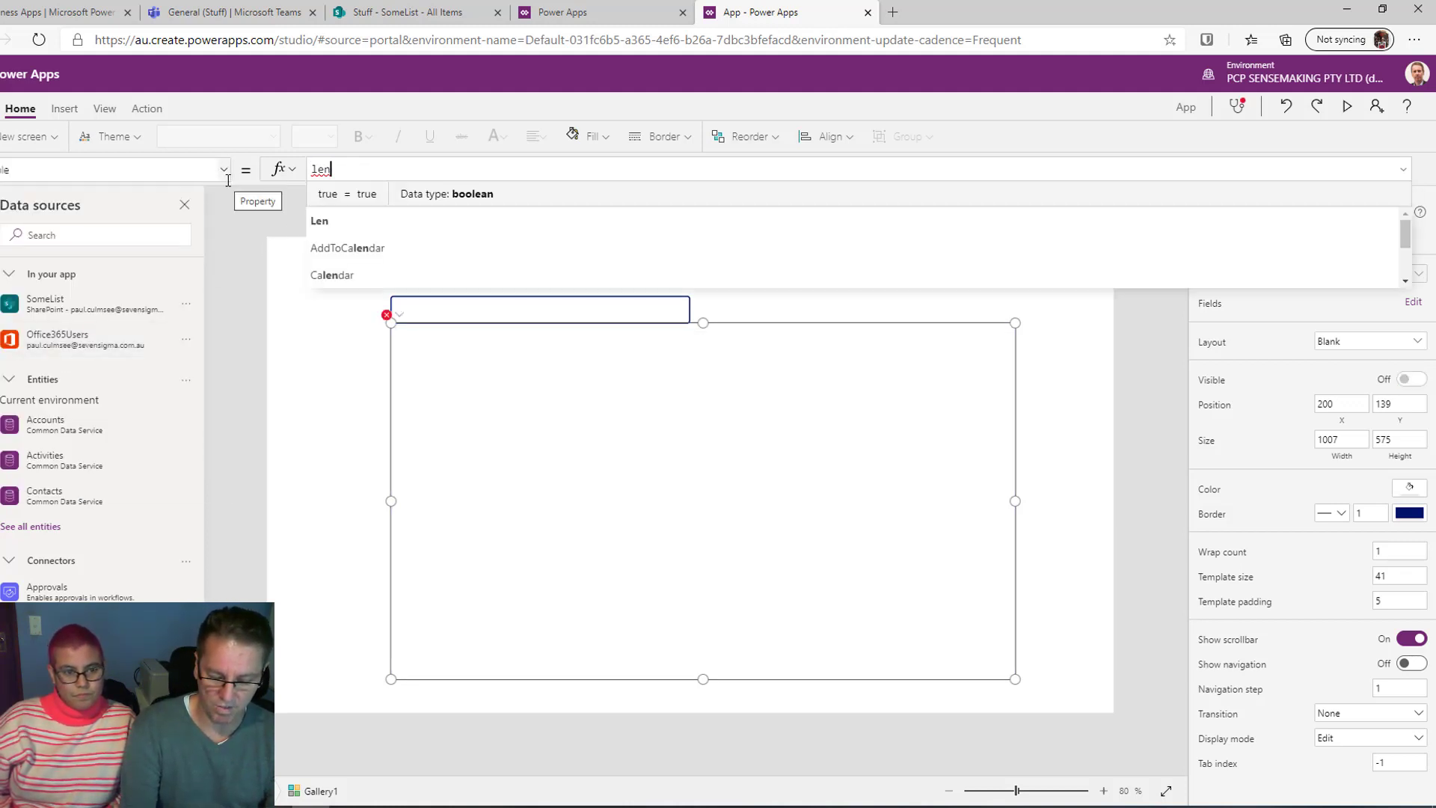
text((text)
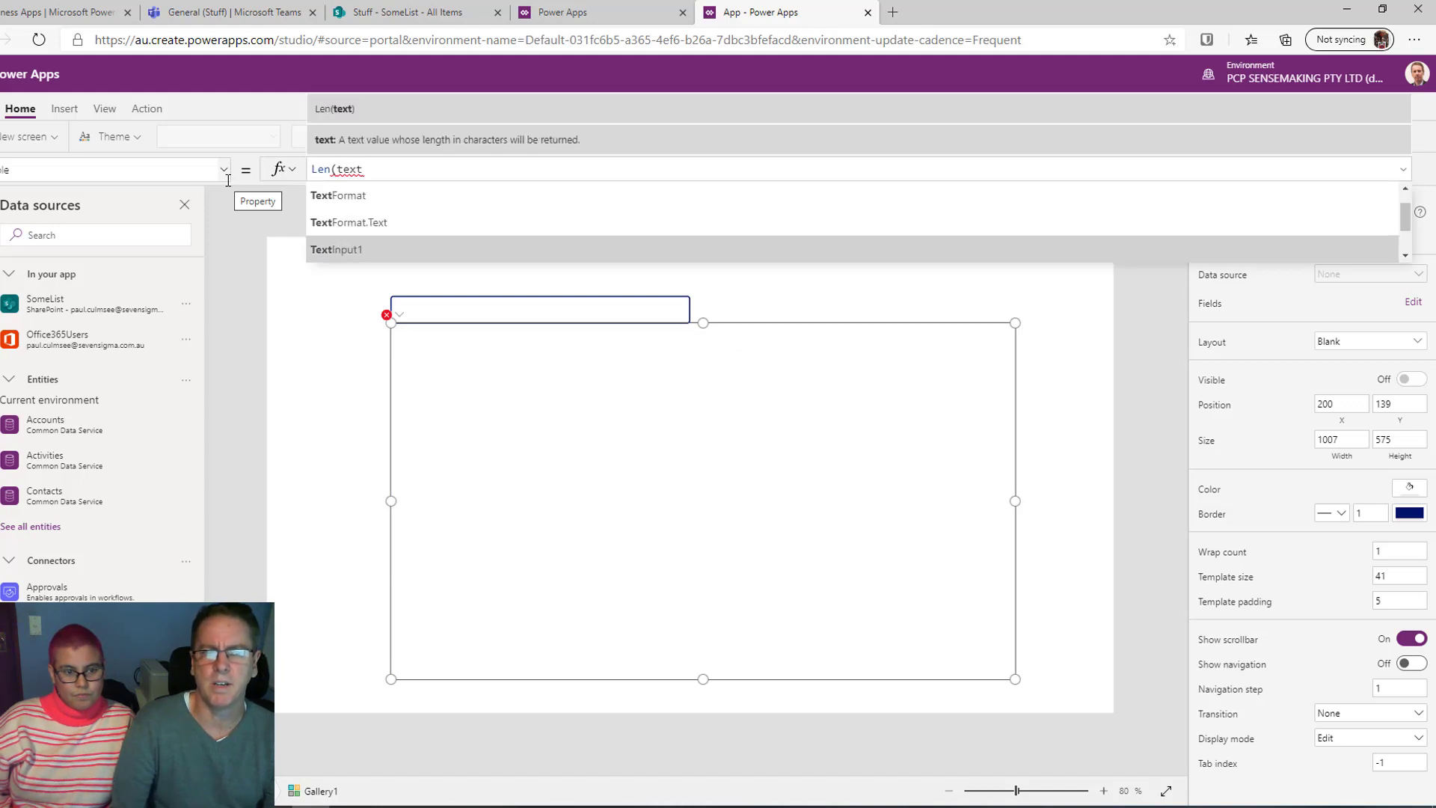
key(Tab)
text(.t)
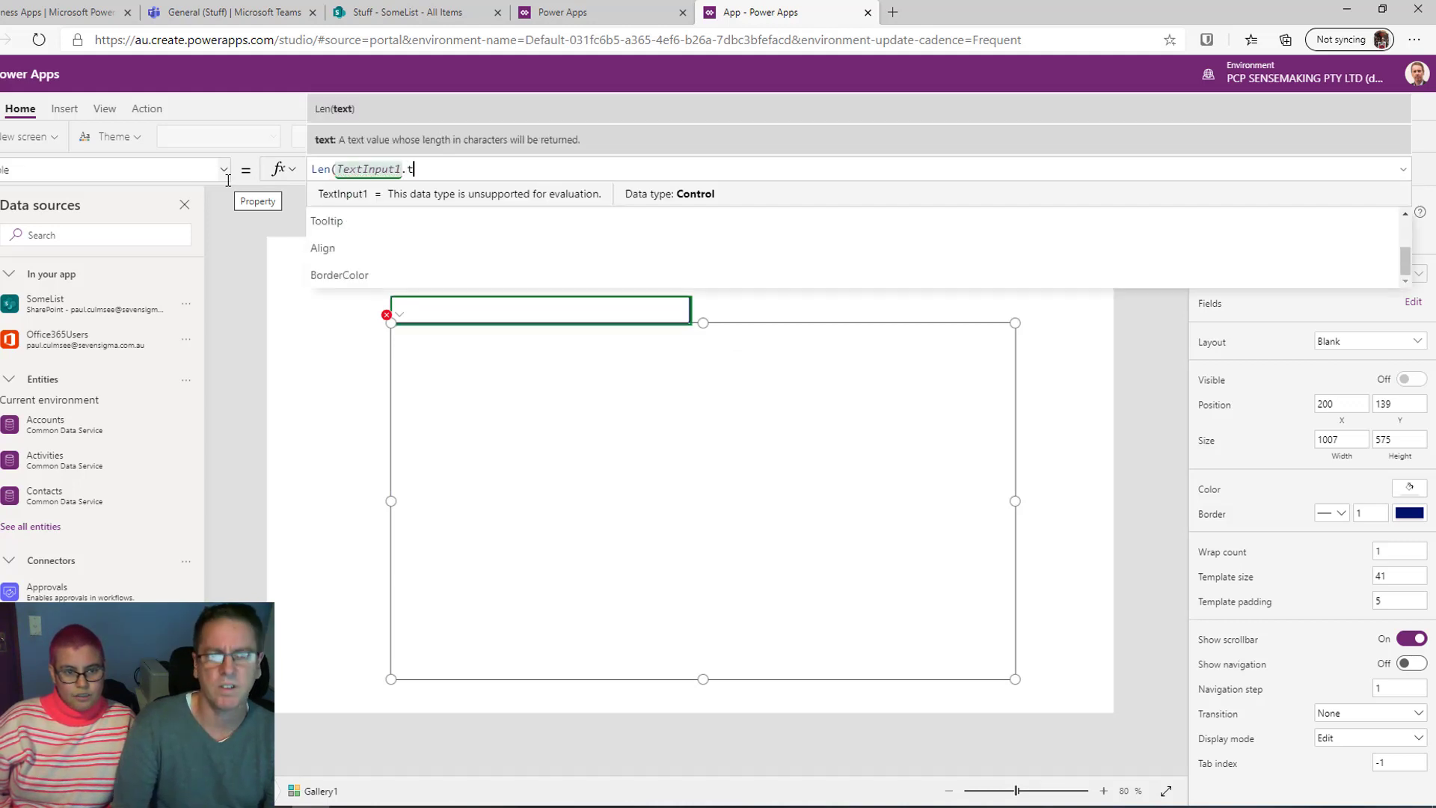
text(ew)
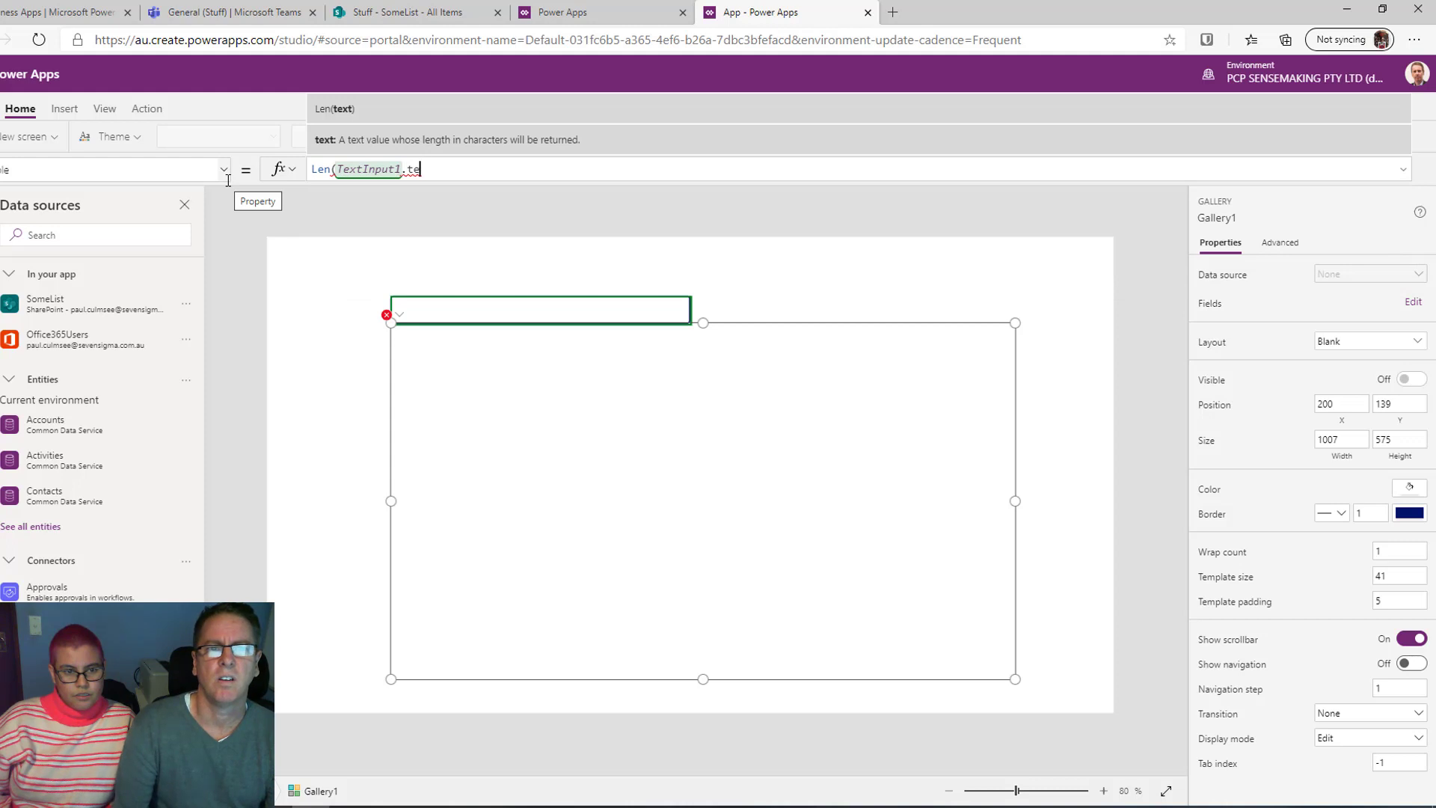
key(Tab)
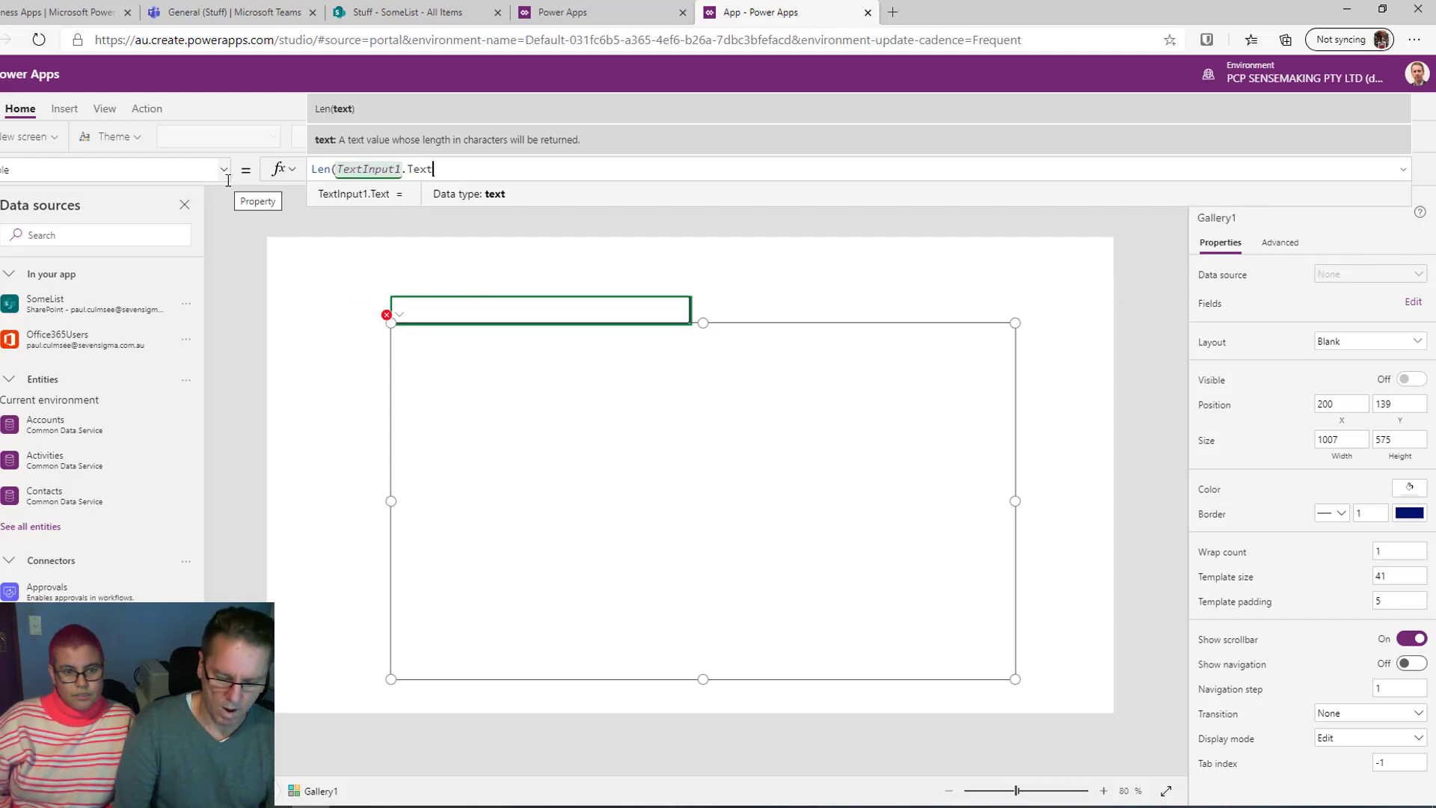
text(>2))
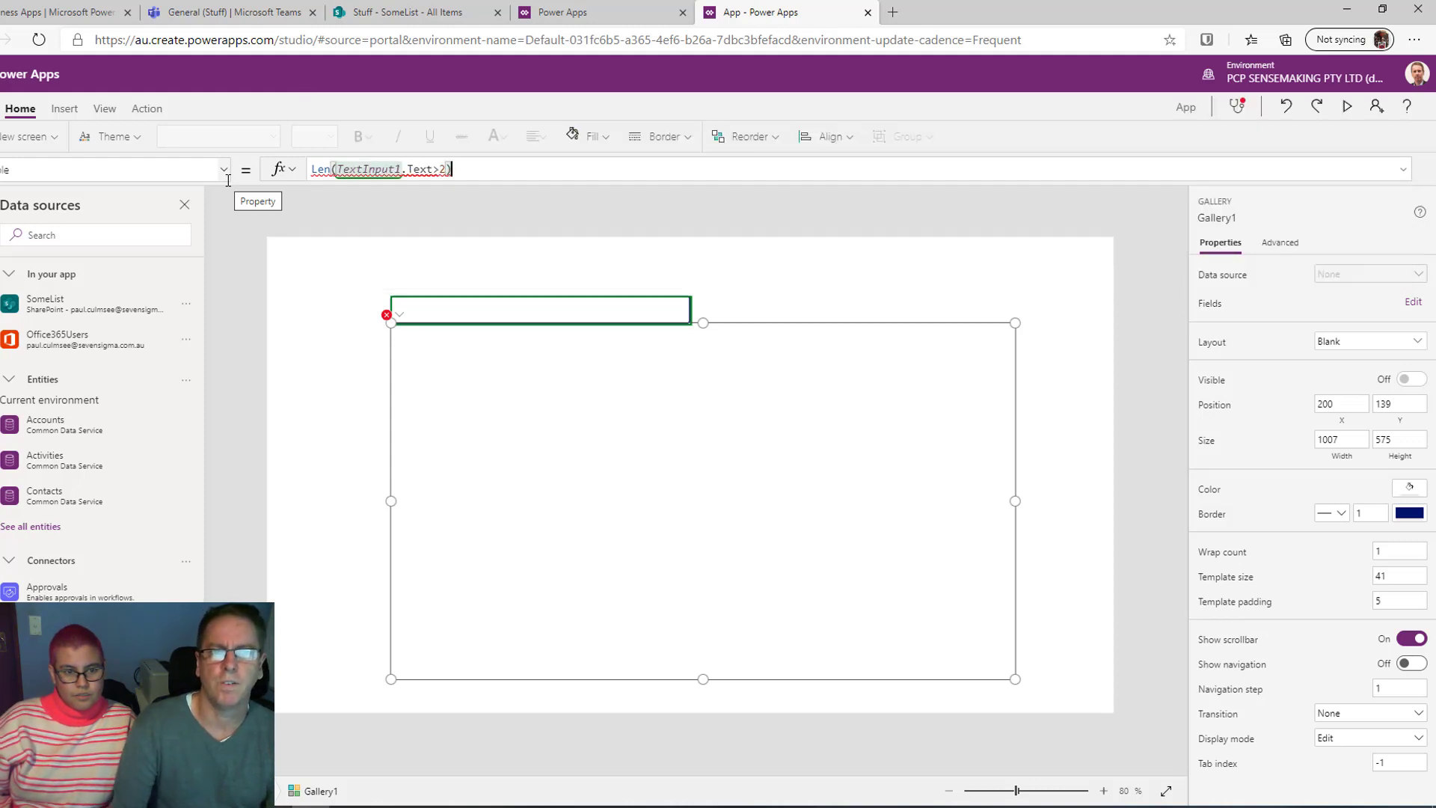
key(BackSpace)
key(Left)
key(Left)
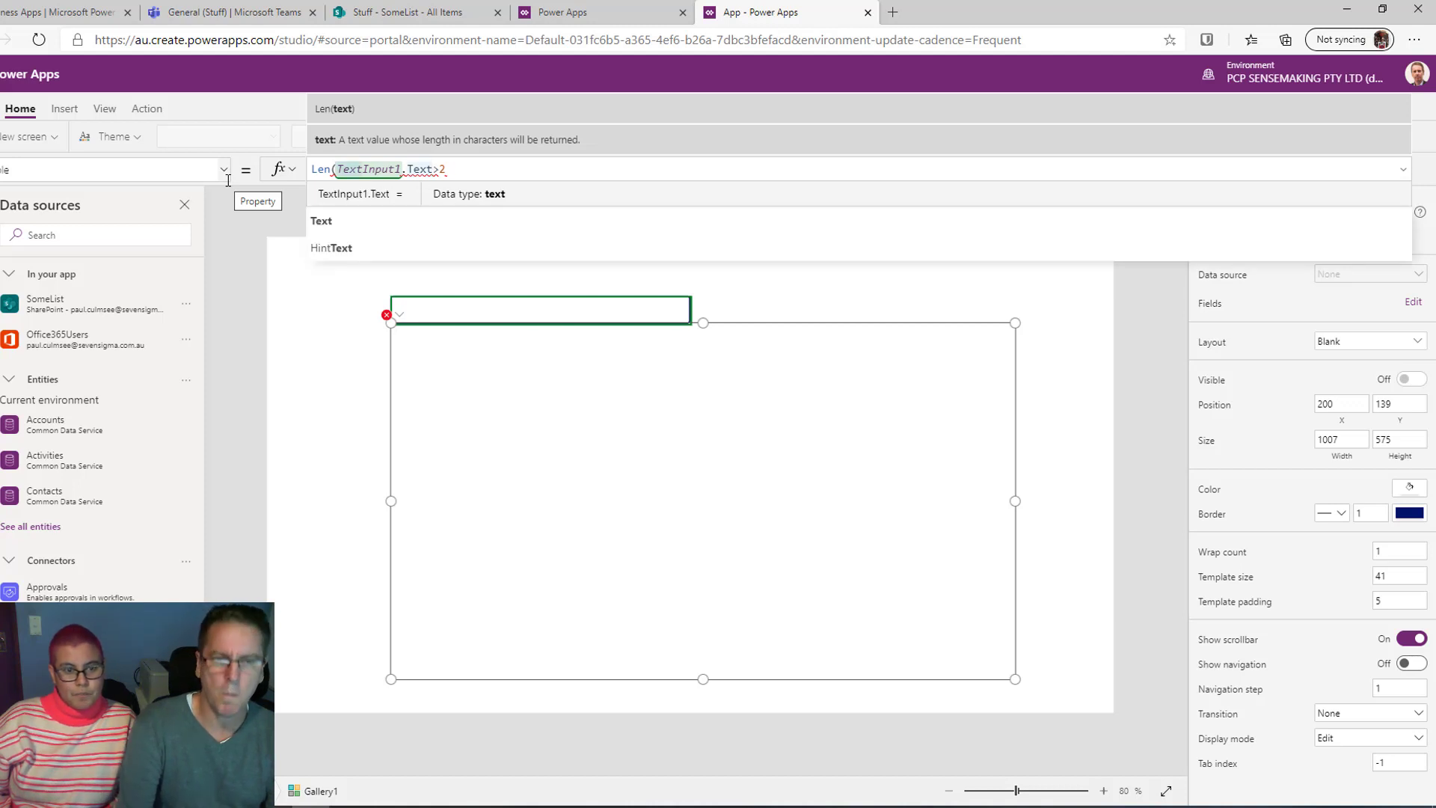
text())
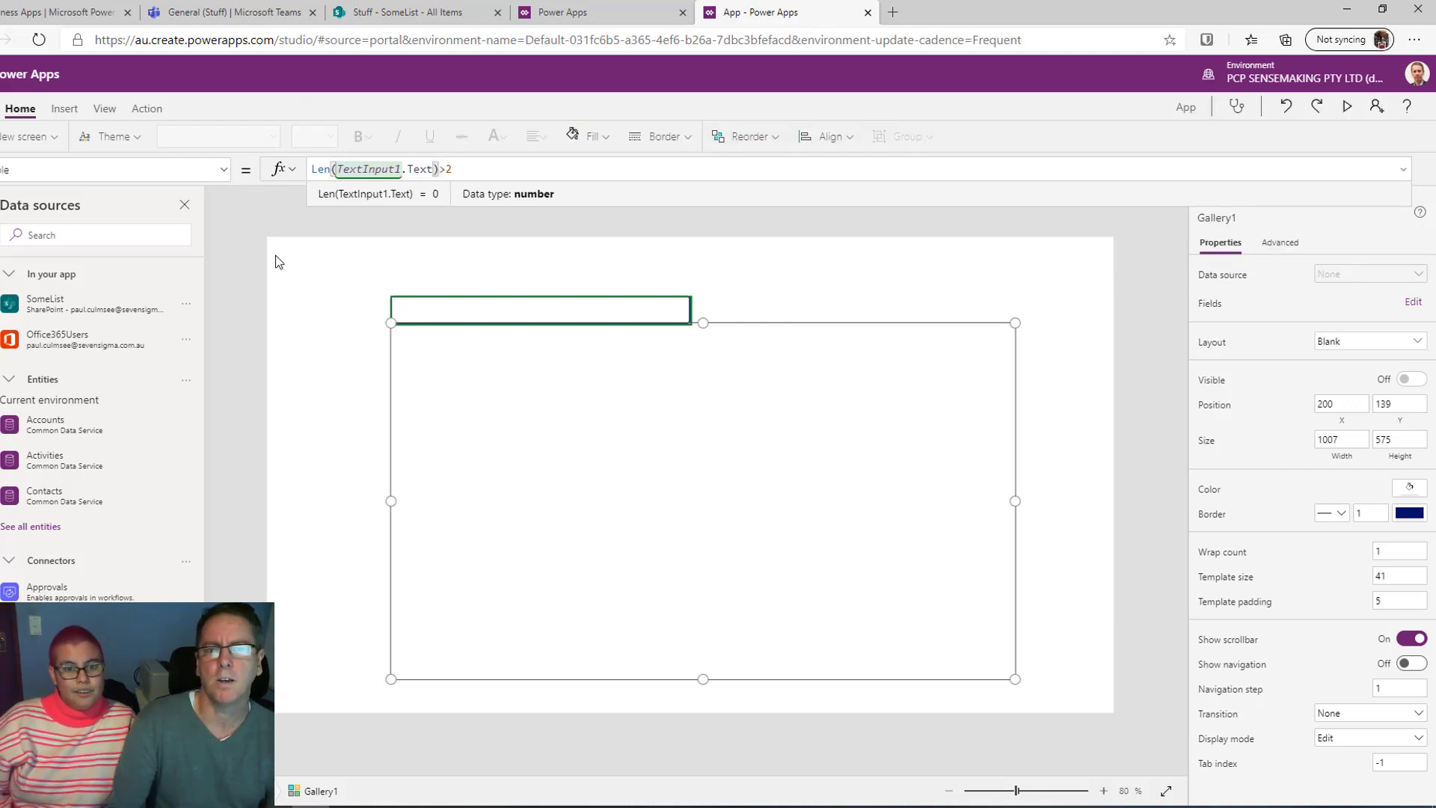
click(321, 282)
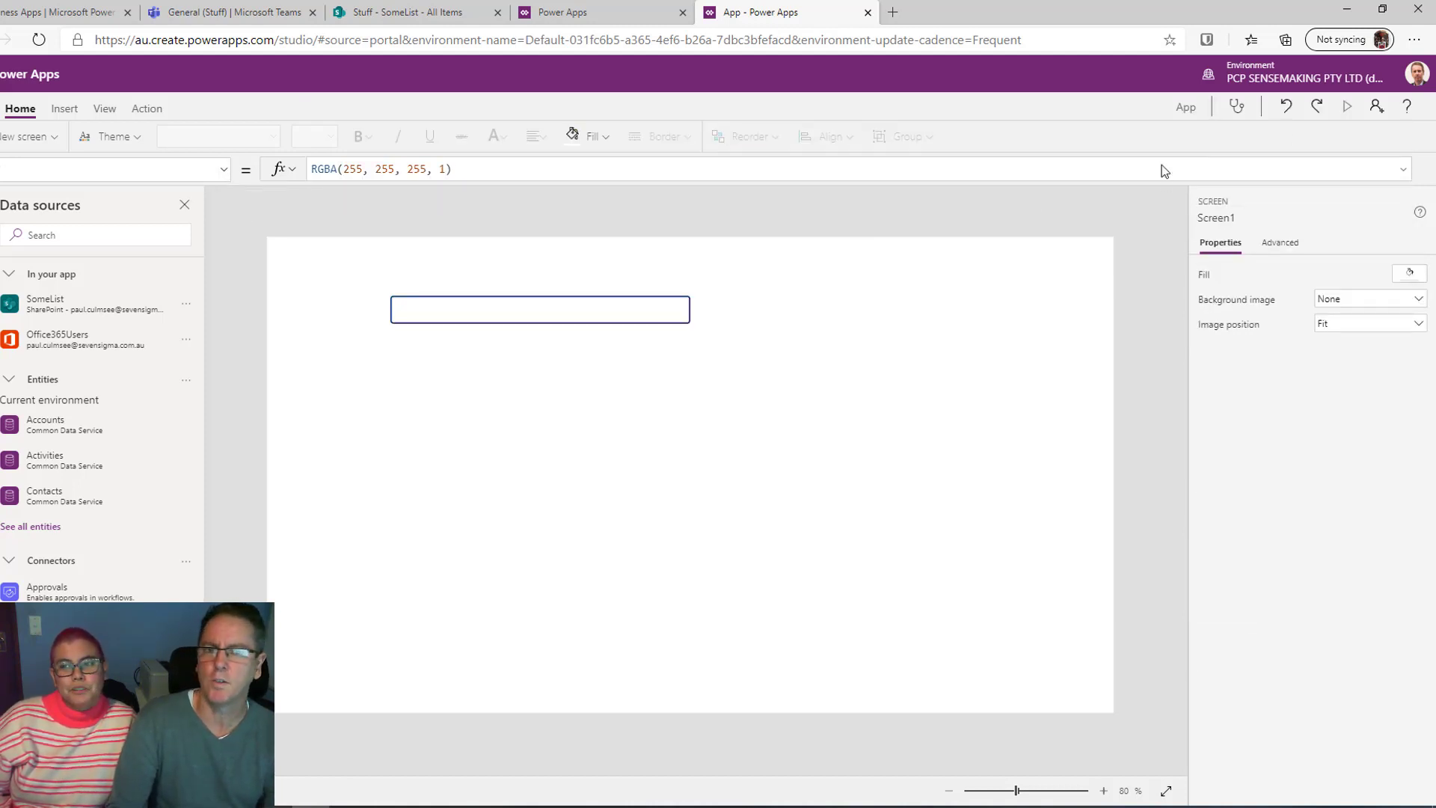
Preview the app and enter "ash" in the search box to test the people search
key(F5)
click(450, 178)
text(ash)
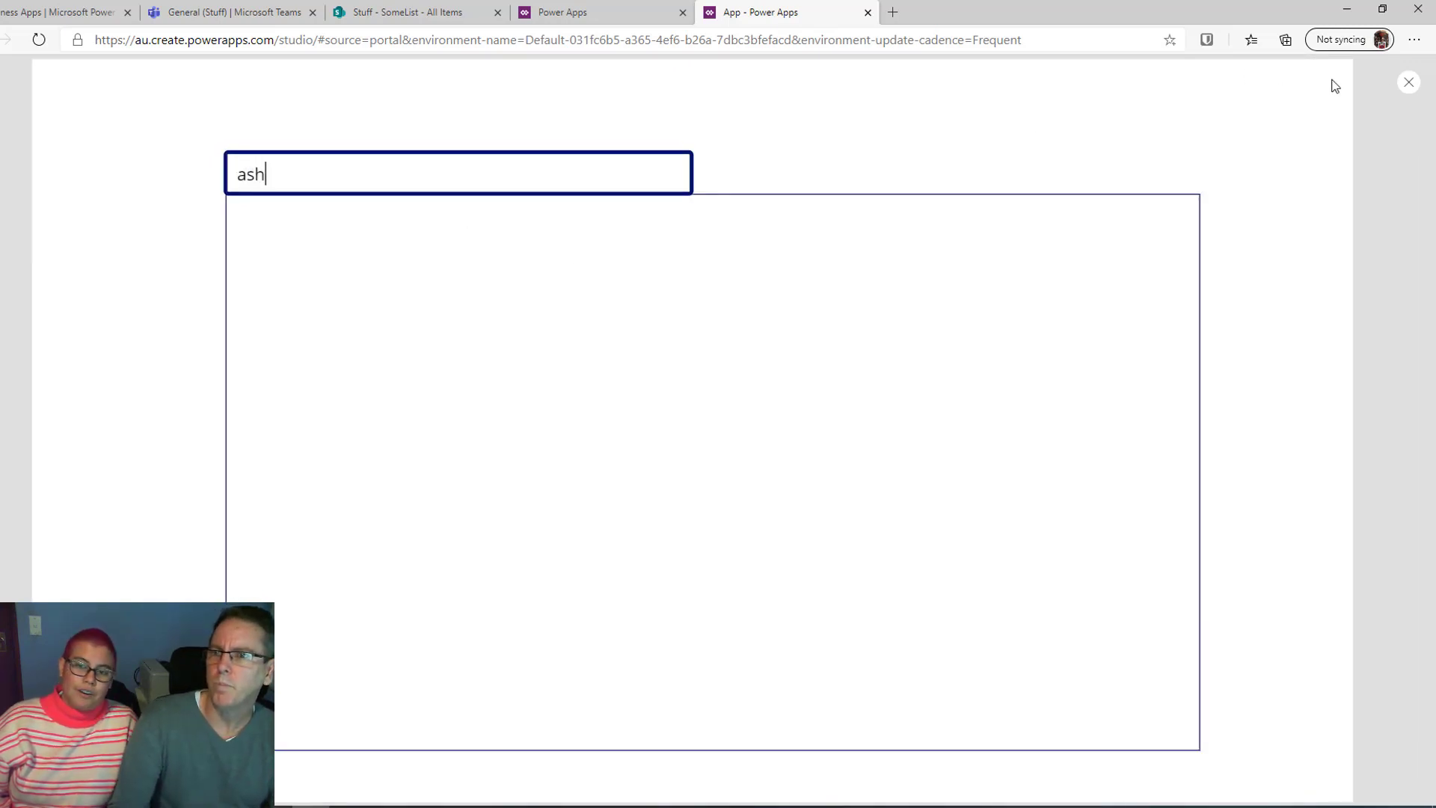
Close the preview and insert three labels into the first row template of the gallery
click(1411, 83)
click(706, 404)
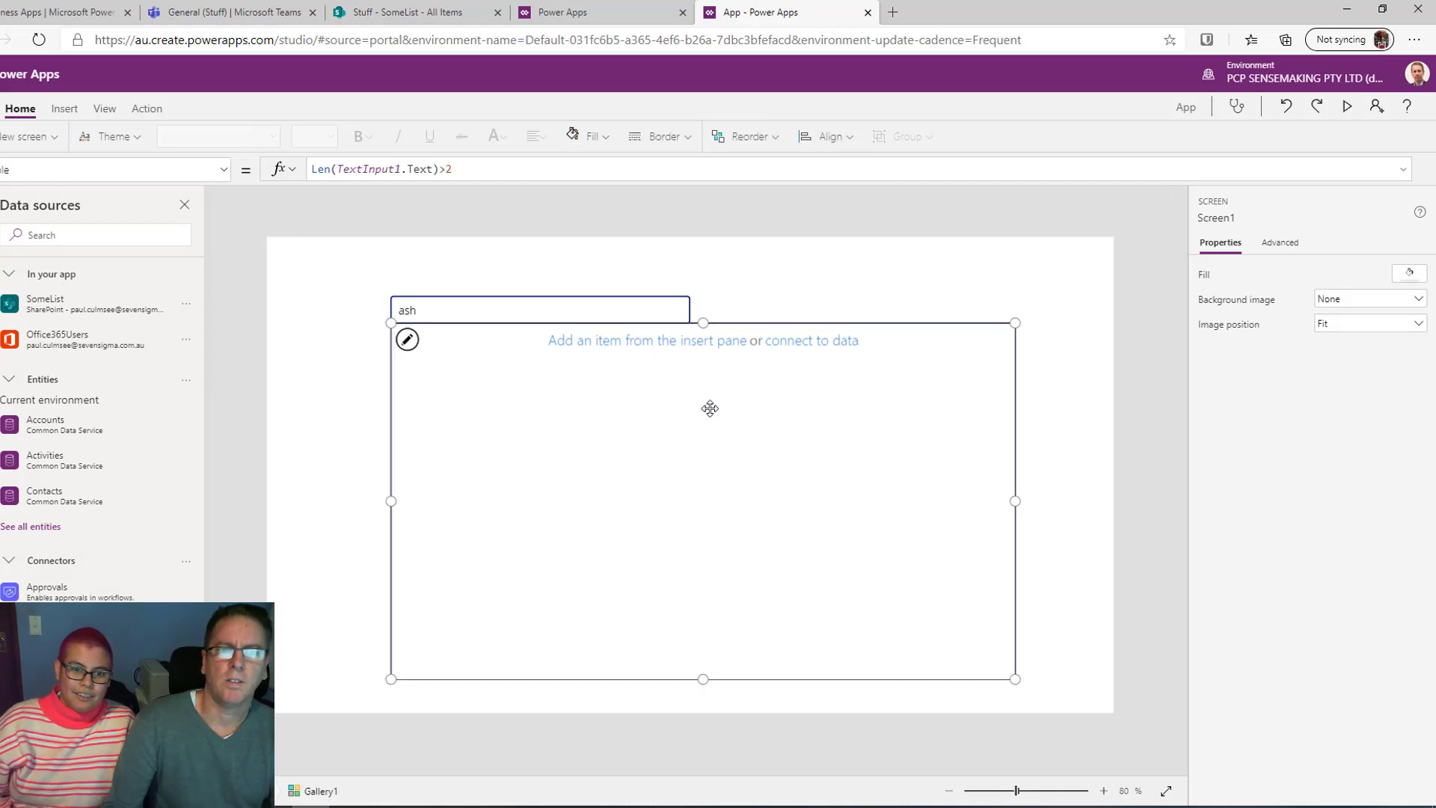
click(407, 341)
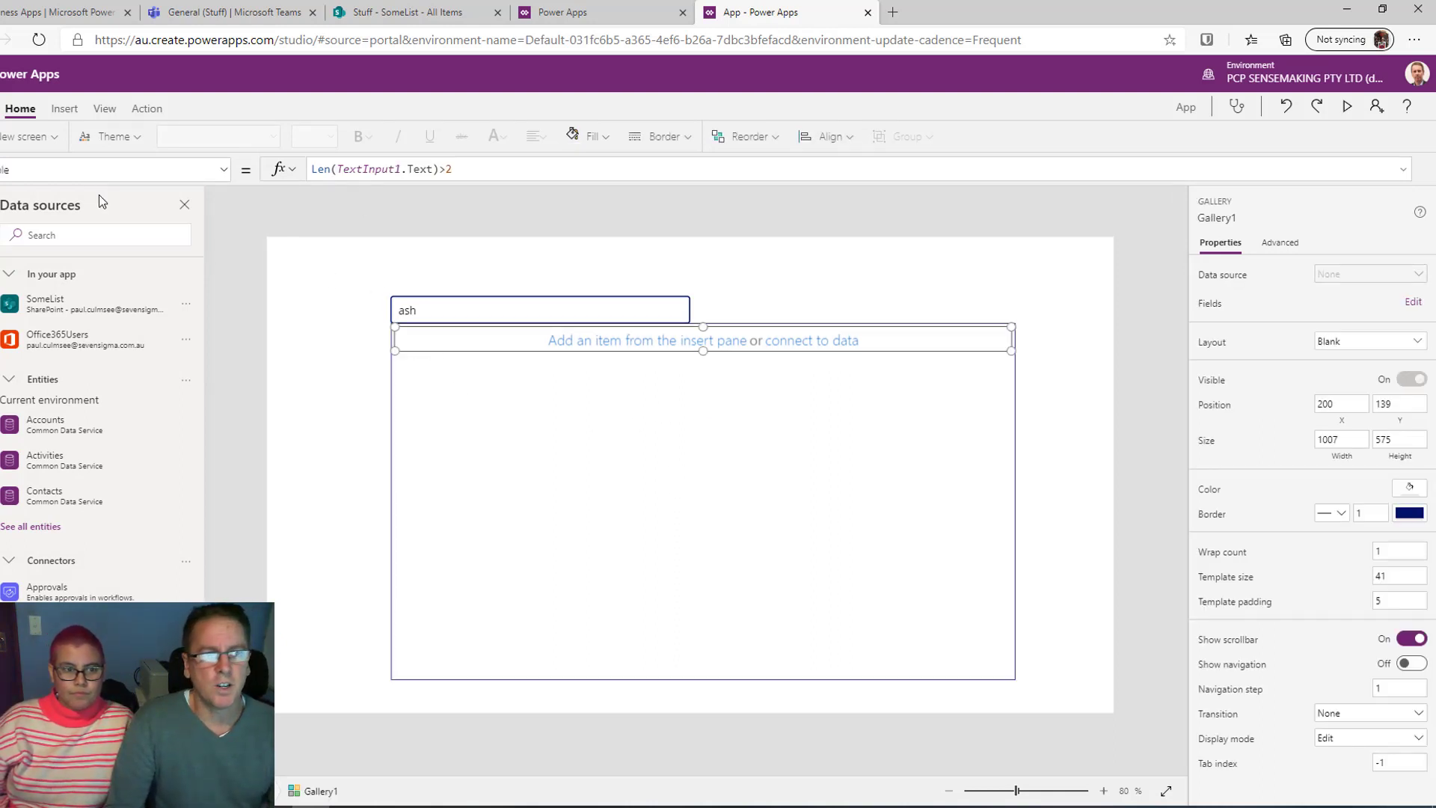
click(65, 110)
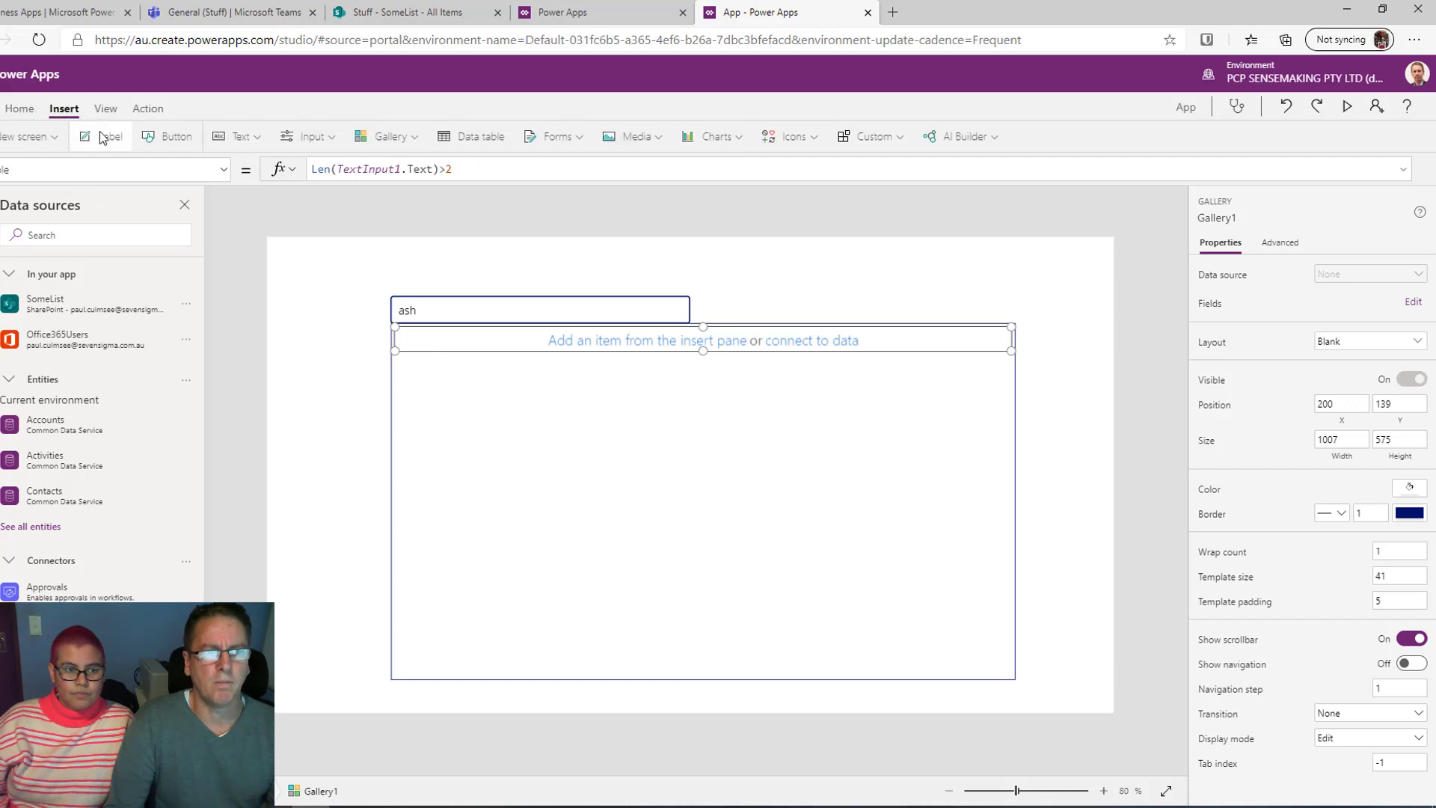
click(105, 138)
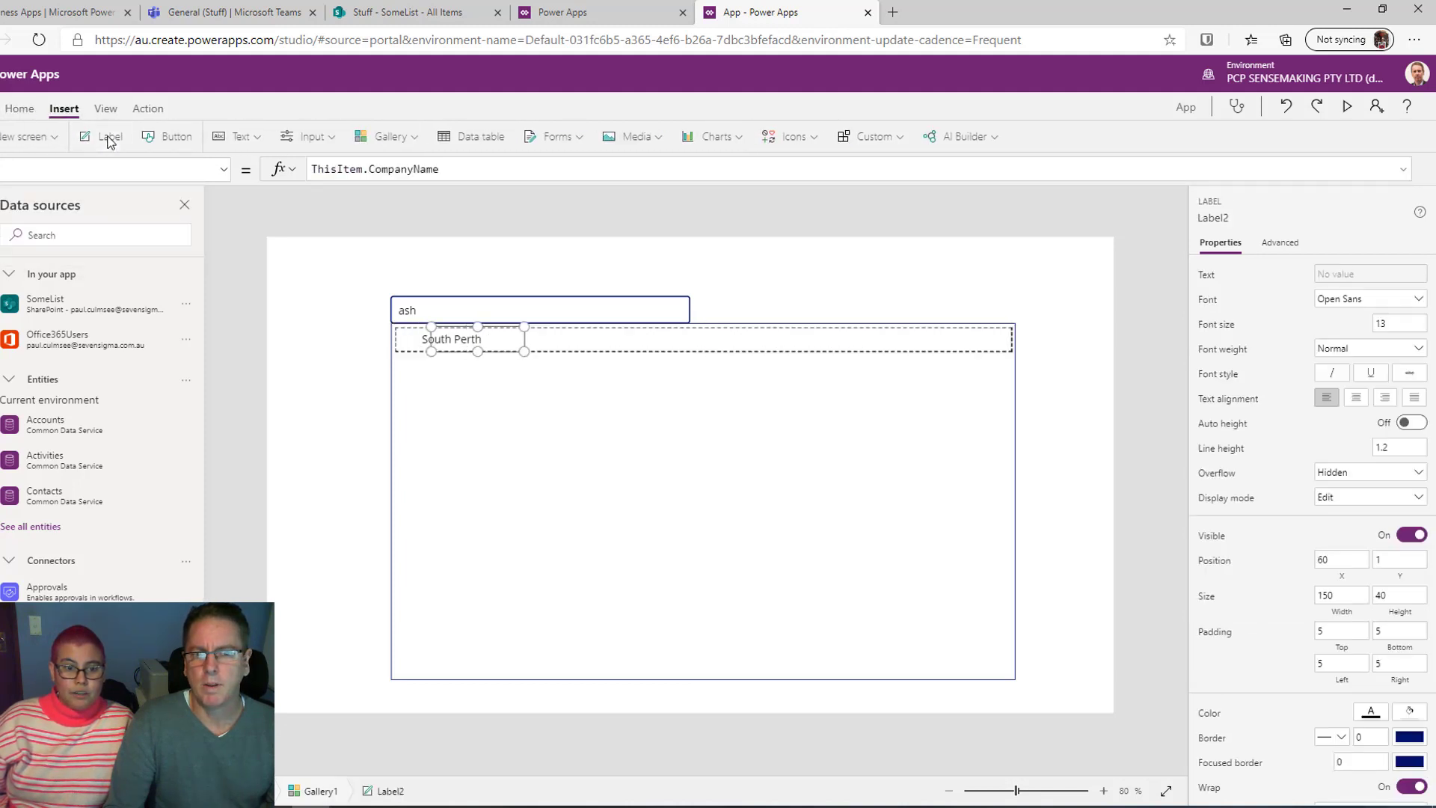
click(110, 142)
Spread the overlapping labels along the gallery row: country near the far end, company name at about X 598, city between the row's start and middle
drag(516, 344, 994, 337)
click(458, 335)
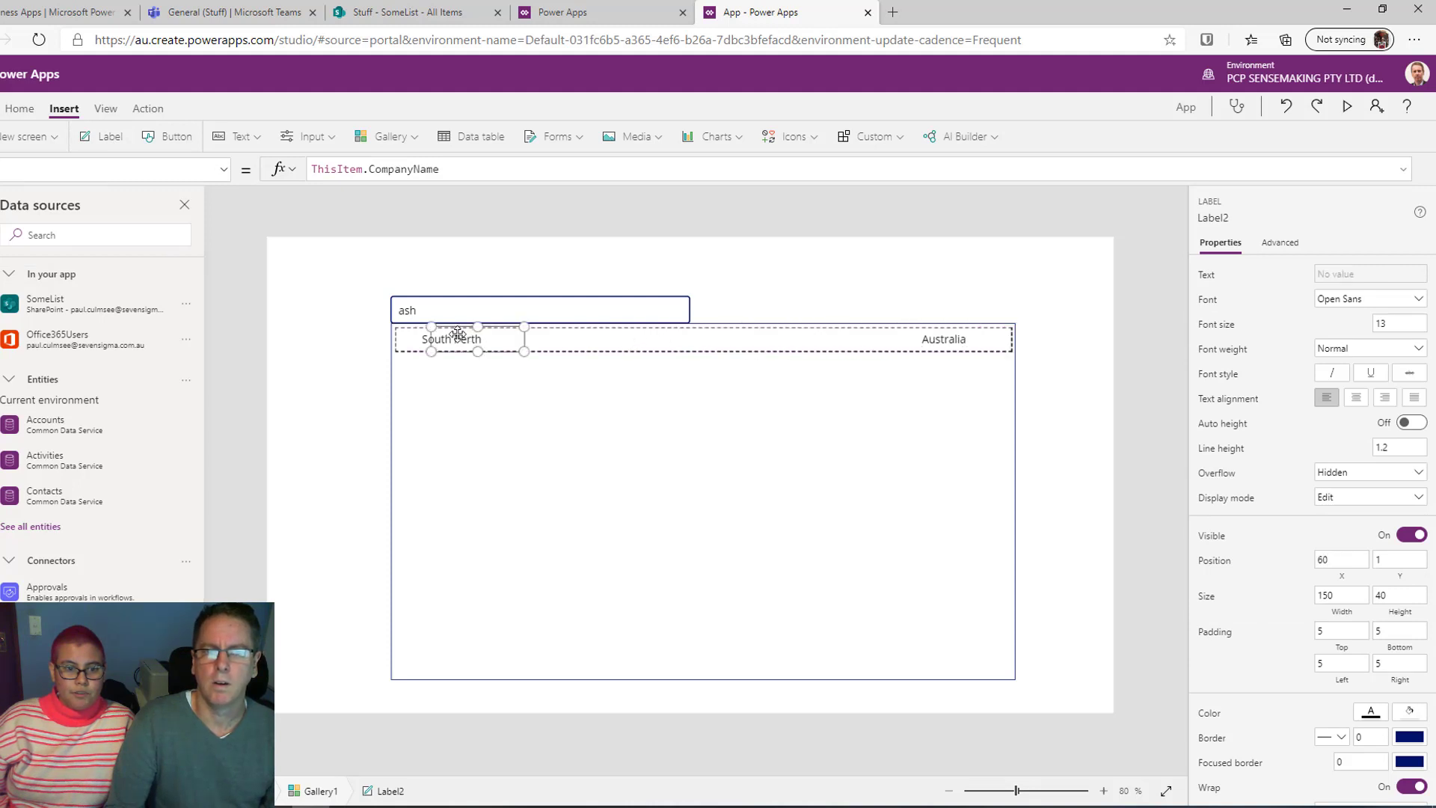
drag(458, 334, 792, 334)
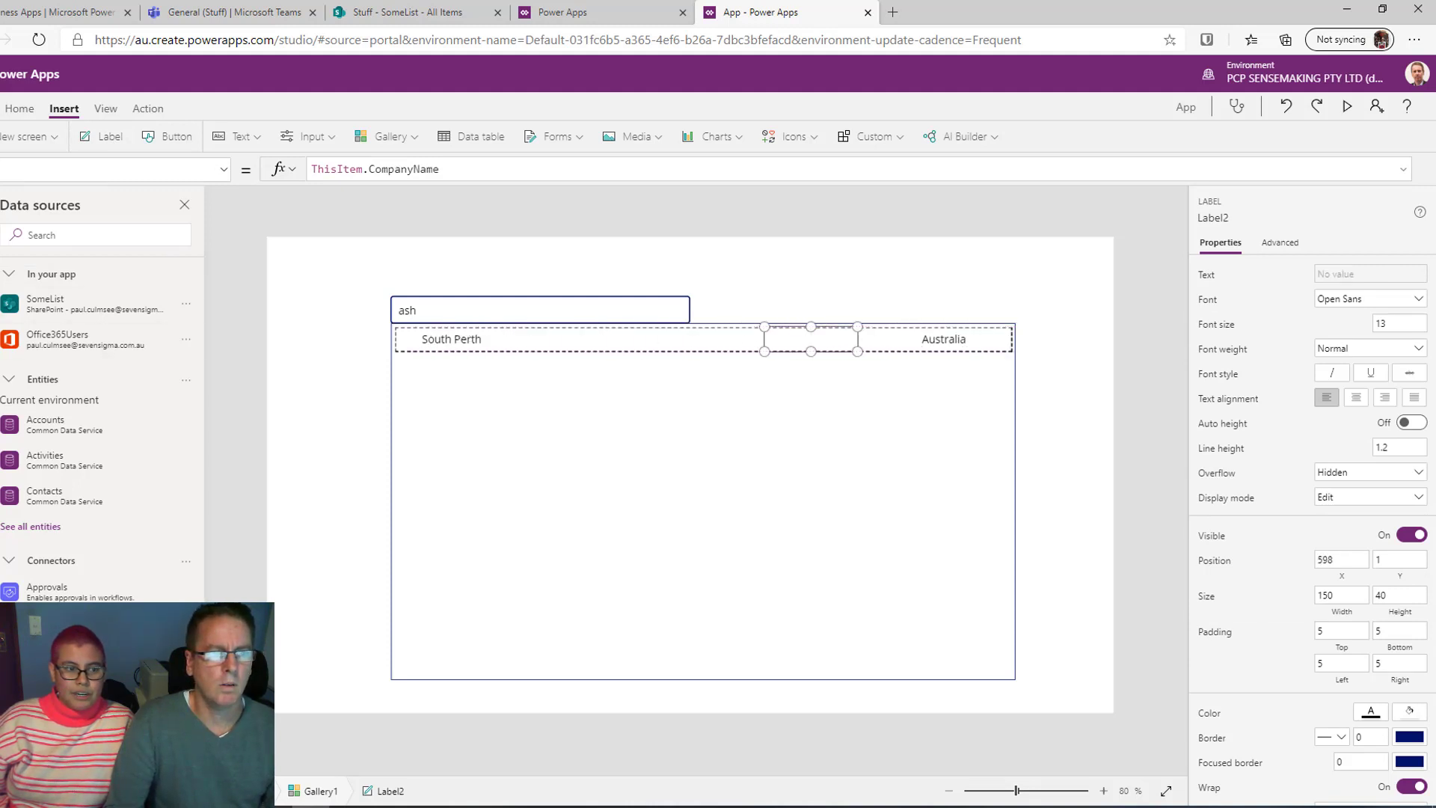
click(3, 206)
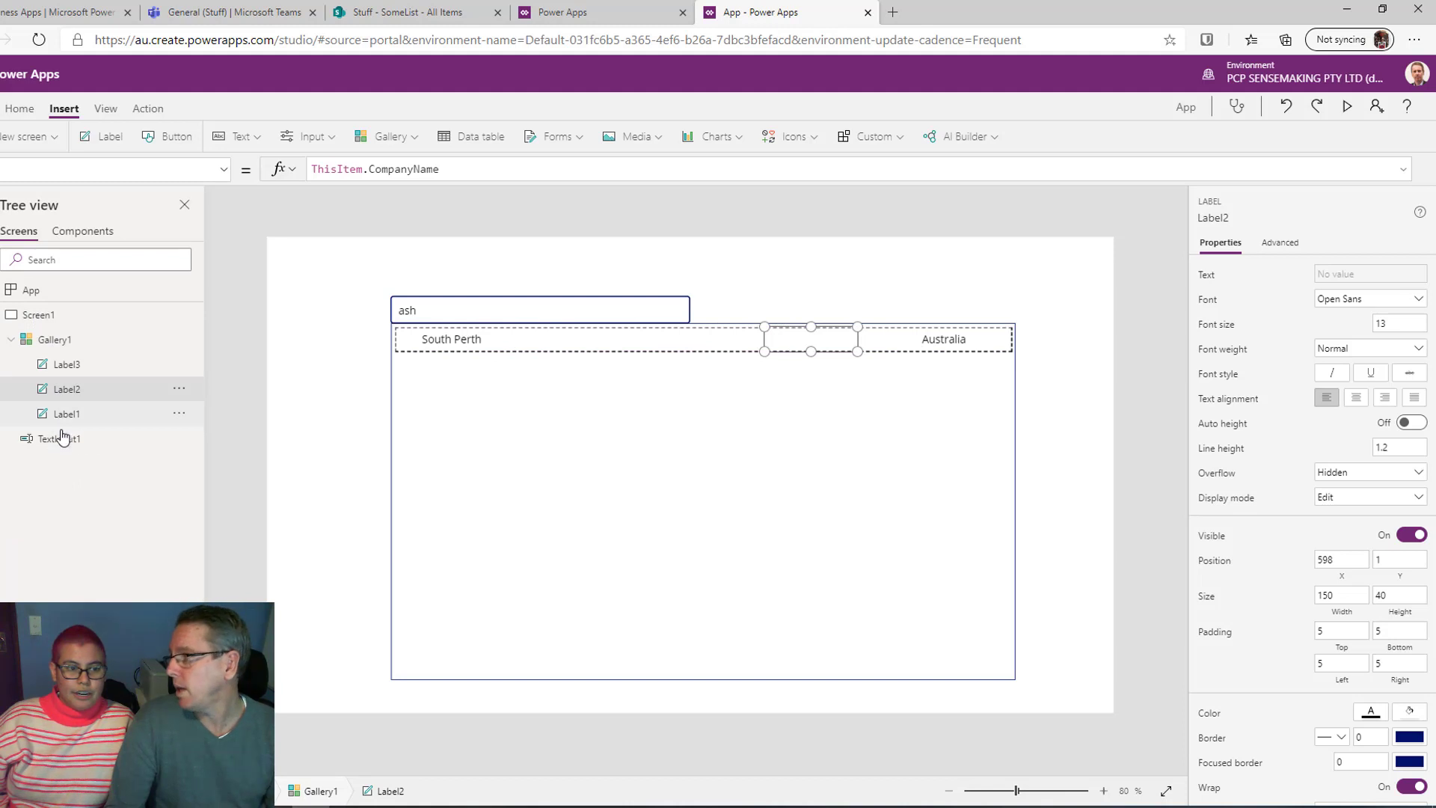
click(479, 338)
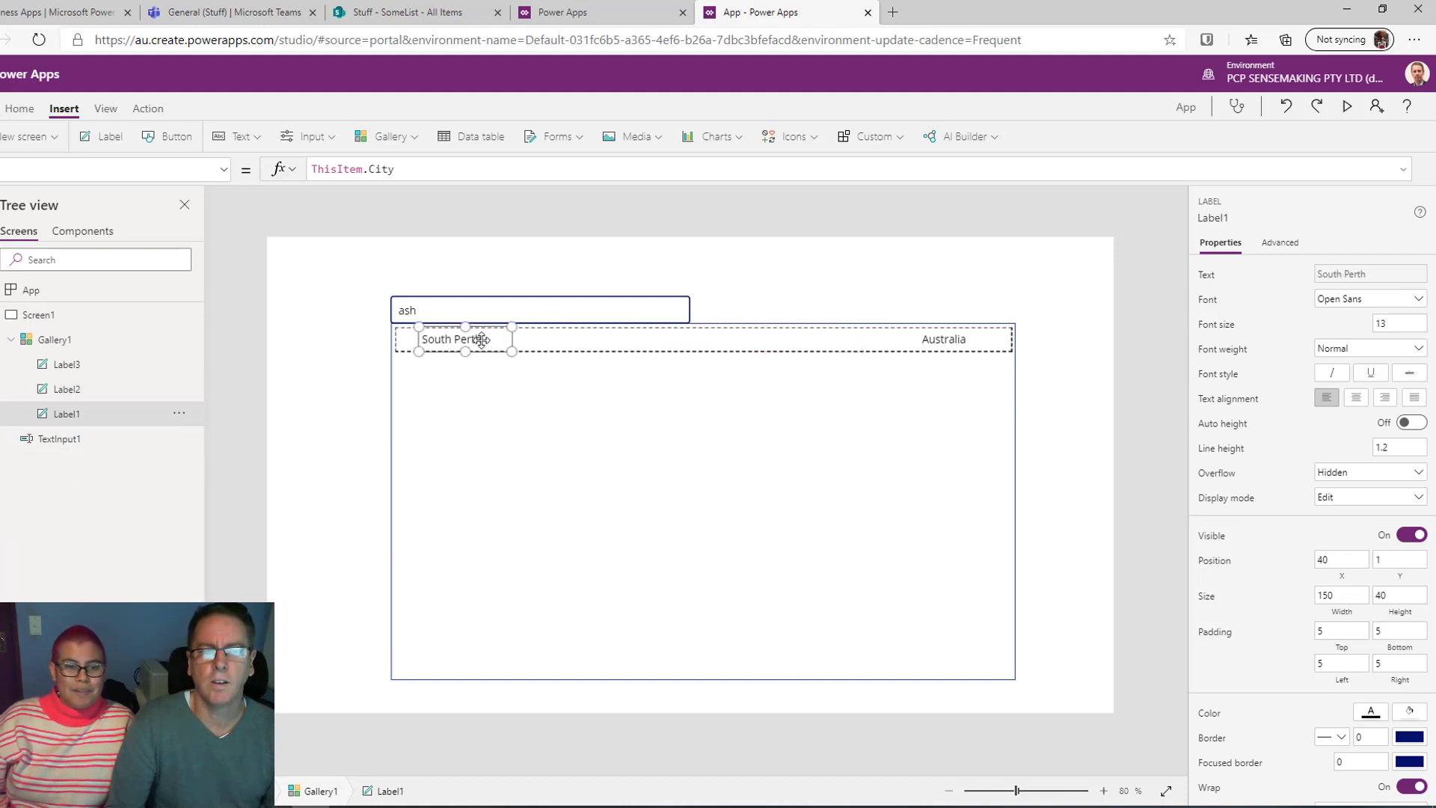
drag(481, 339, 591, 338)
Change the company name label's text formula to ThisItem.DisplayName
click(64, 388)
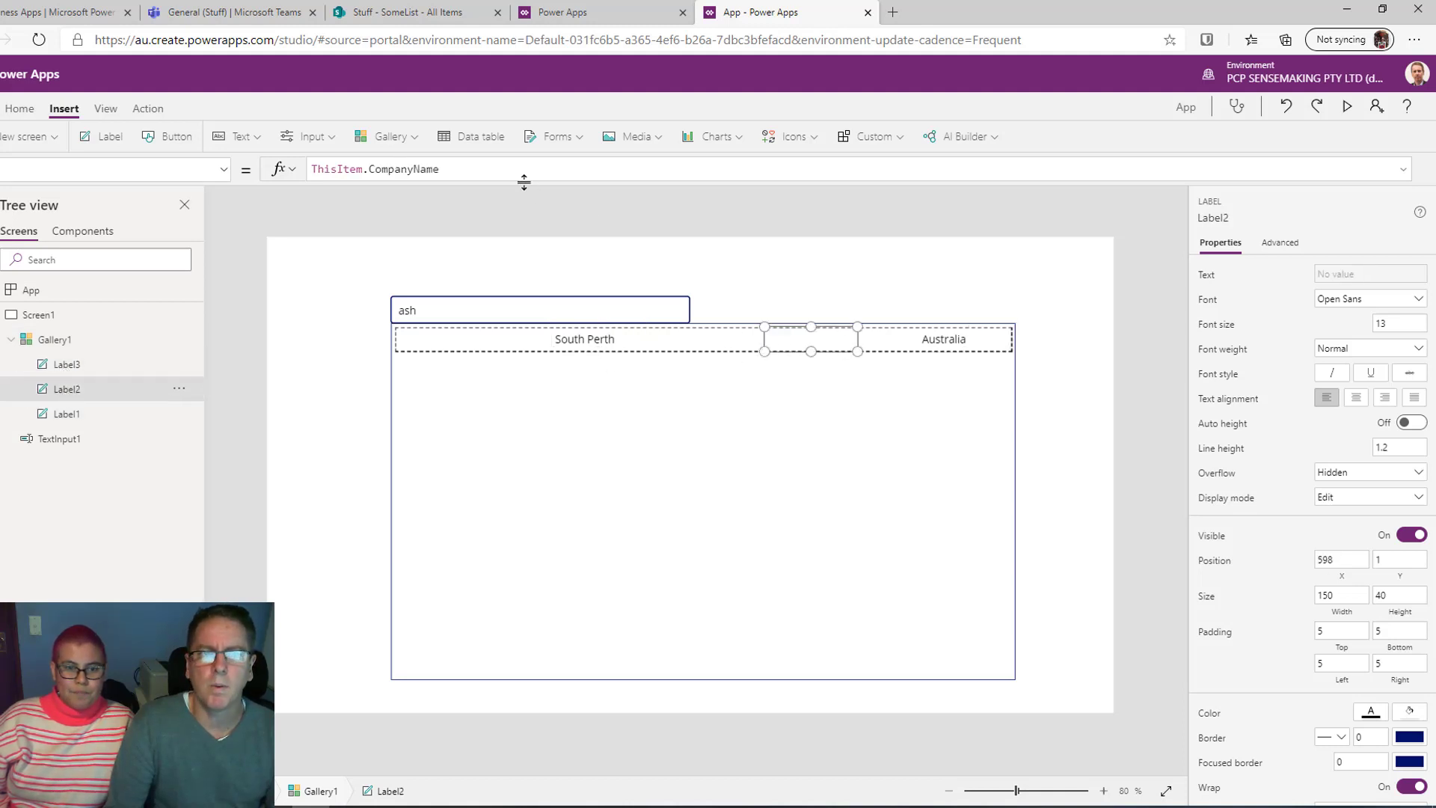
click(388, 169)
double_click(388, 169)
text(c)
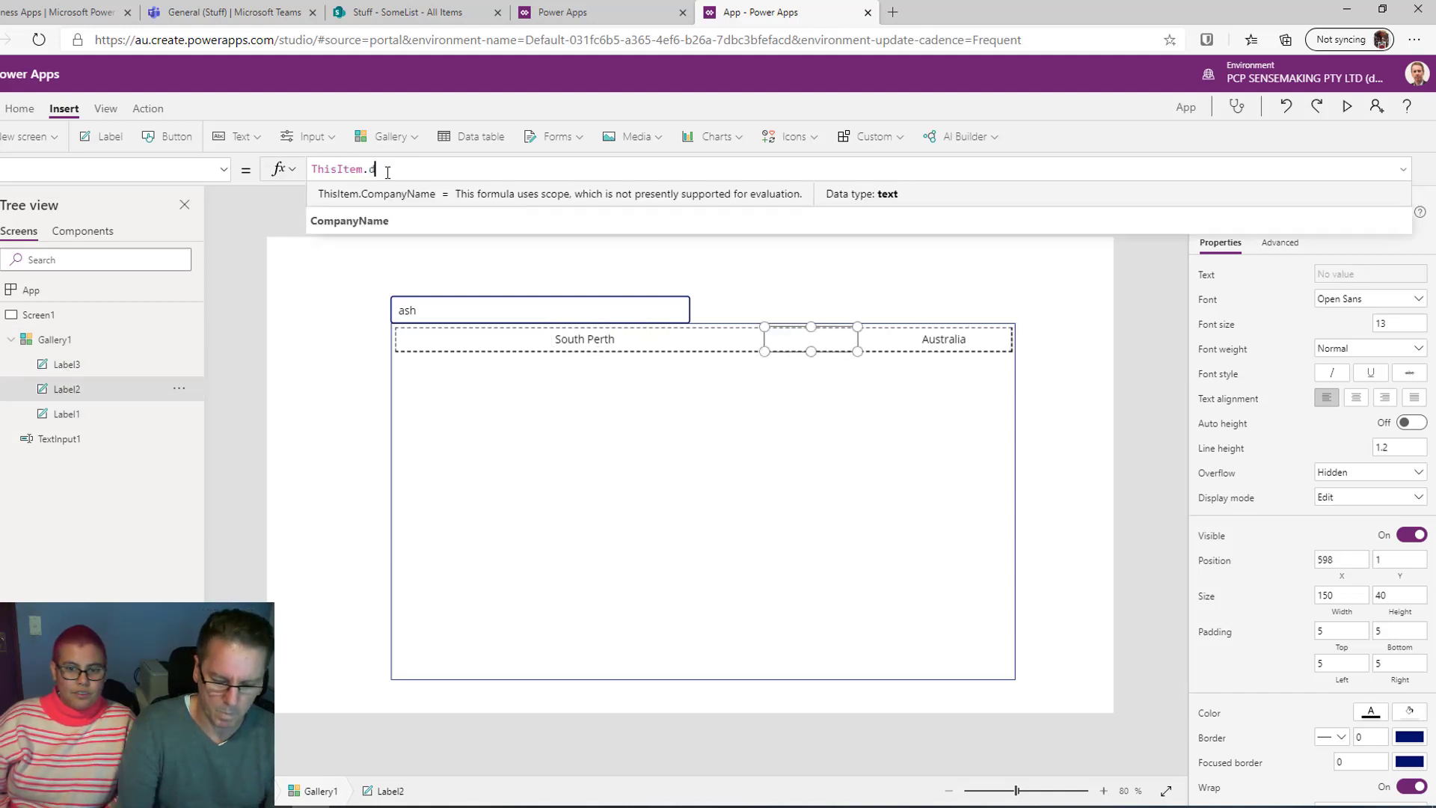
key(BackSpace)
text(DisplayName)
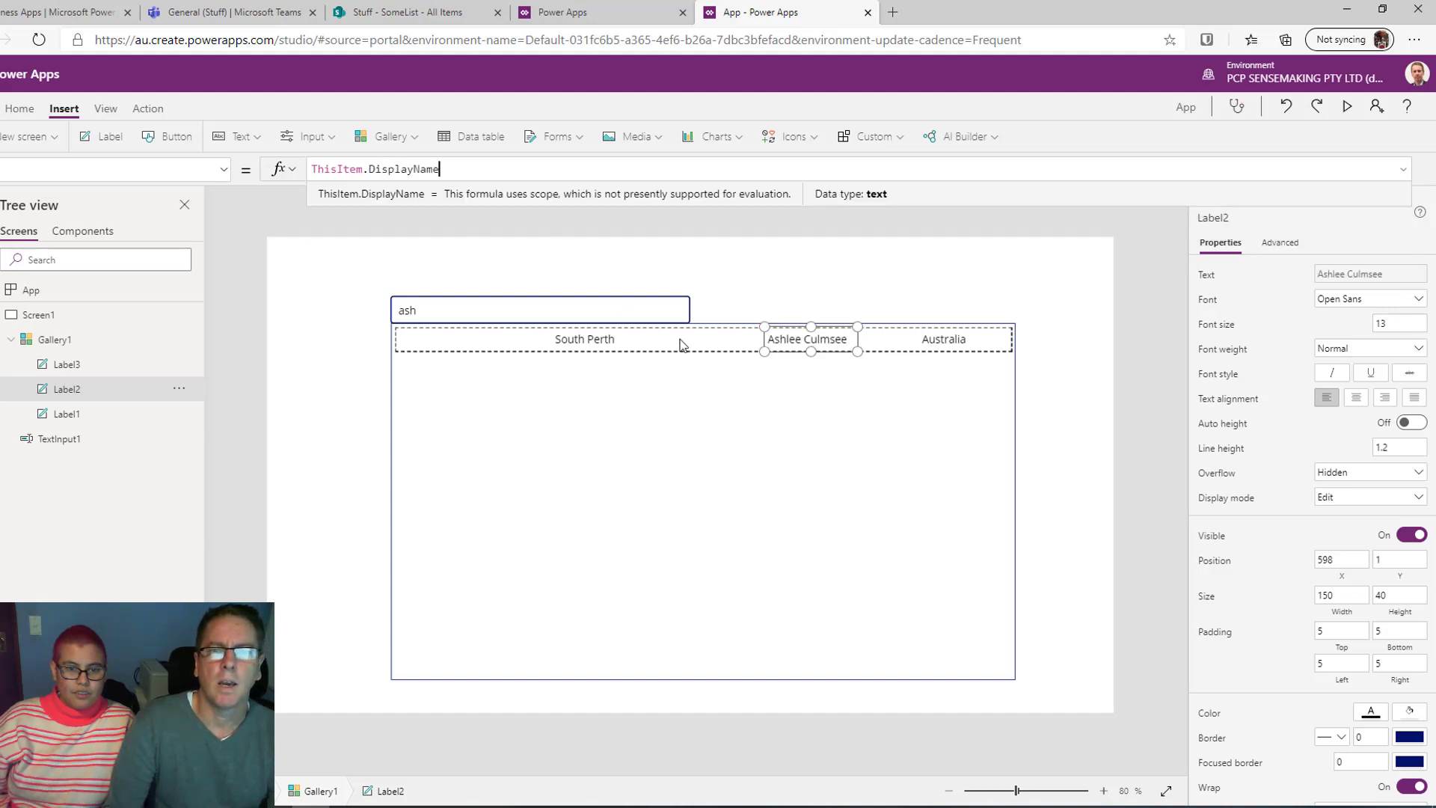
Reorder the gallery row with the display name label at X 0, Y 0, the city label after it, and the country label at about X 484
drag(811, 338, 434, 335)
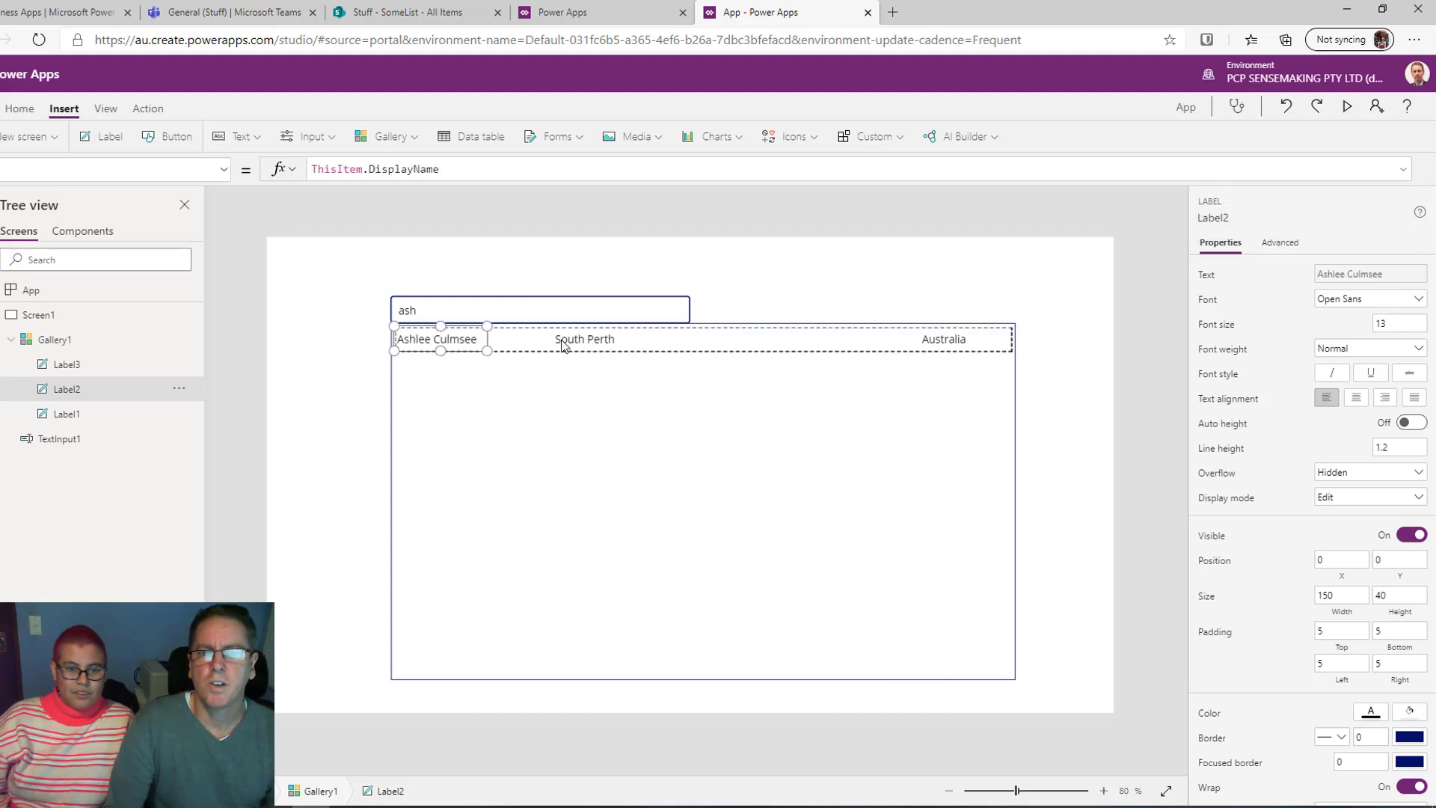
drag(563, 344, 533, 339)
drag(939, 340, 711, 341)
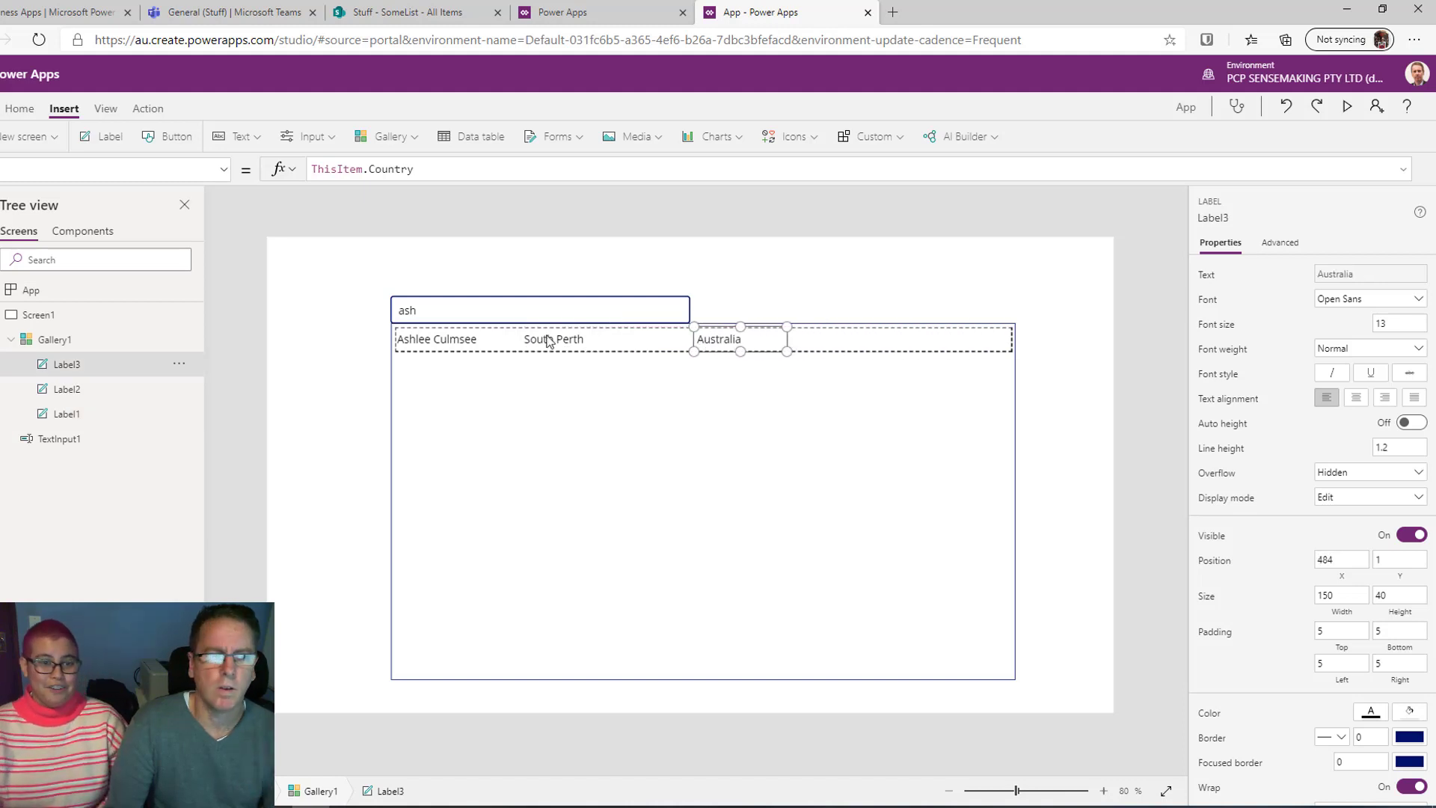
Insert a fourth label after the country label at about X 653, Y 1, and size it about 344 wide and 40 high
click(105, 137)
drag(486, 340, 1017, 322)
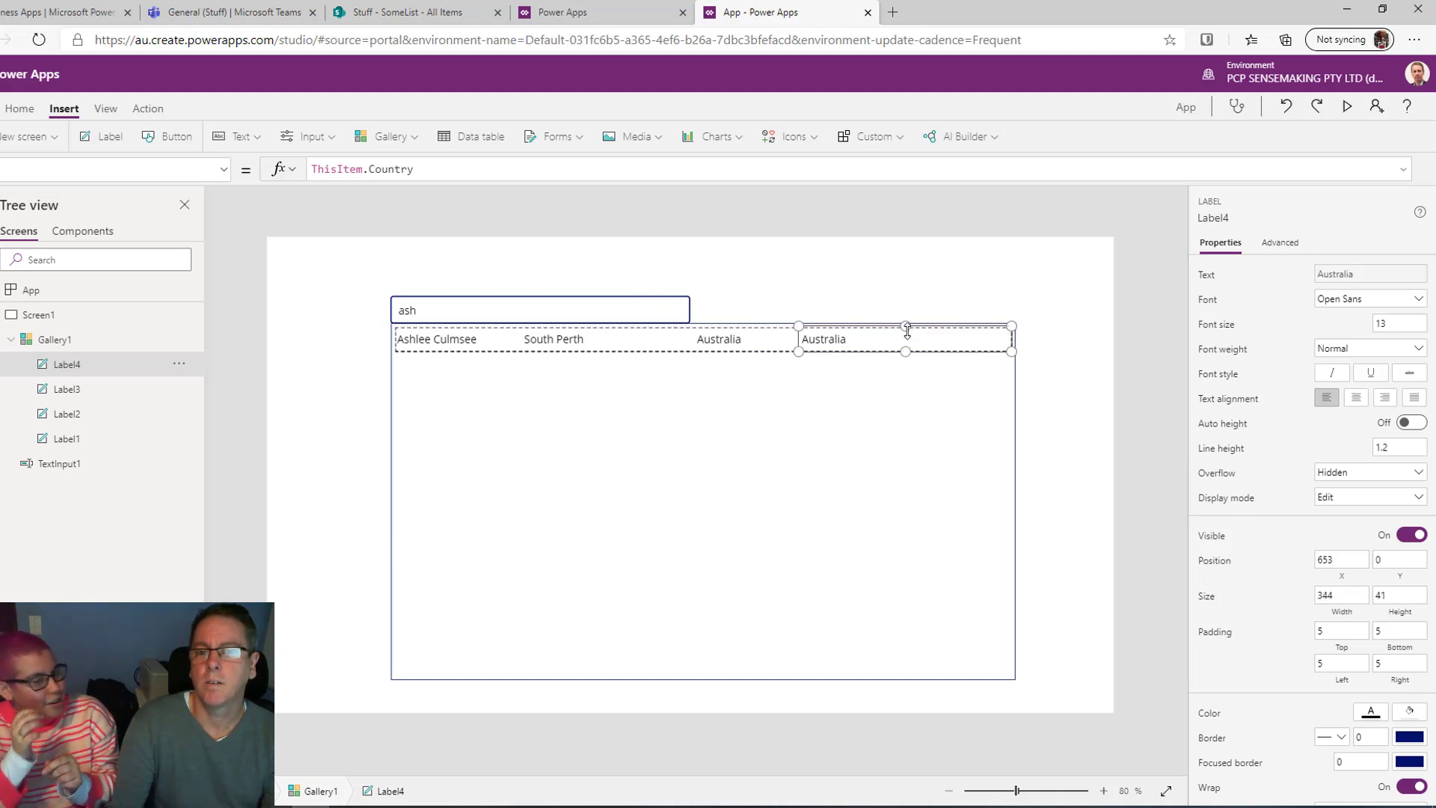
drag(906, 326, 905, 330)
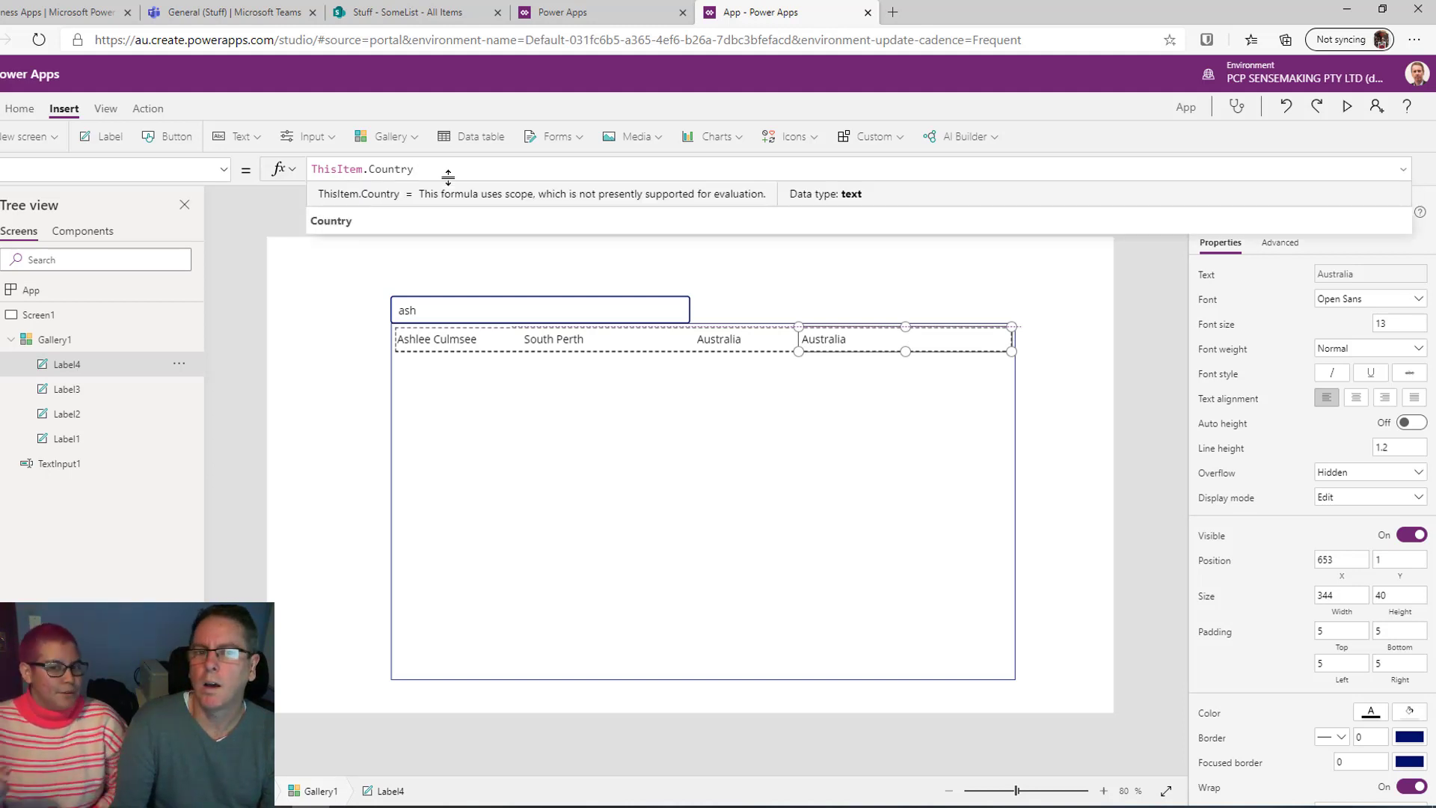
Set the fourth label's text formula to ThisItem.Mail and deselect the label
key(ctrl+shift+Left)
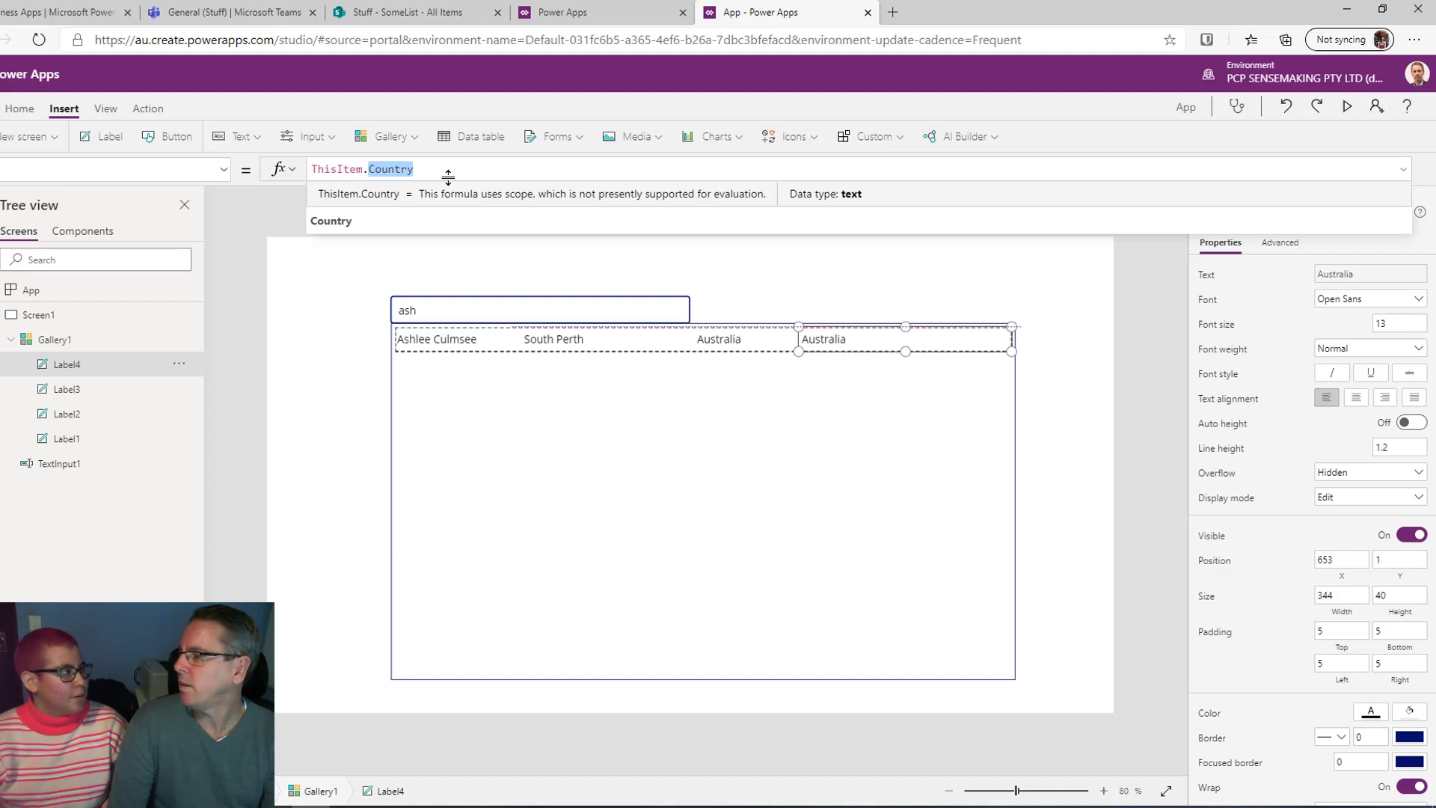
key(BackSpace)
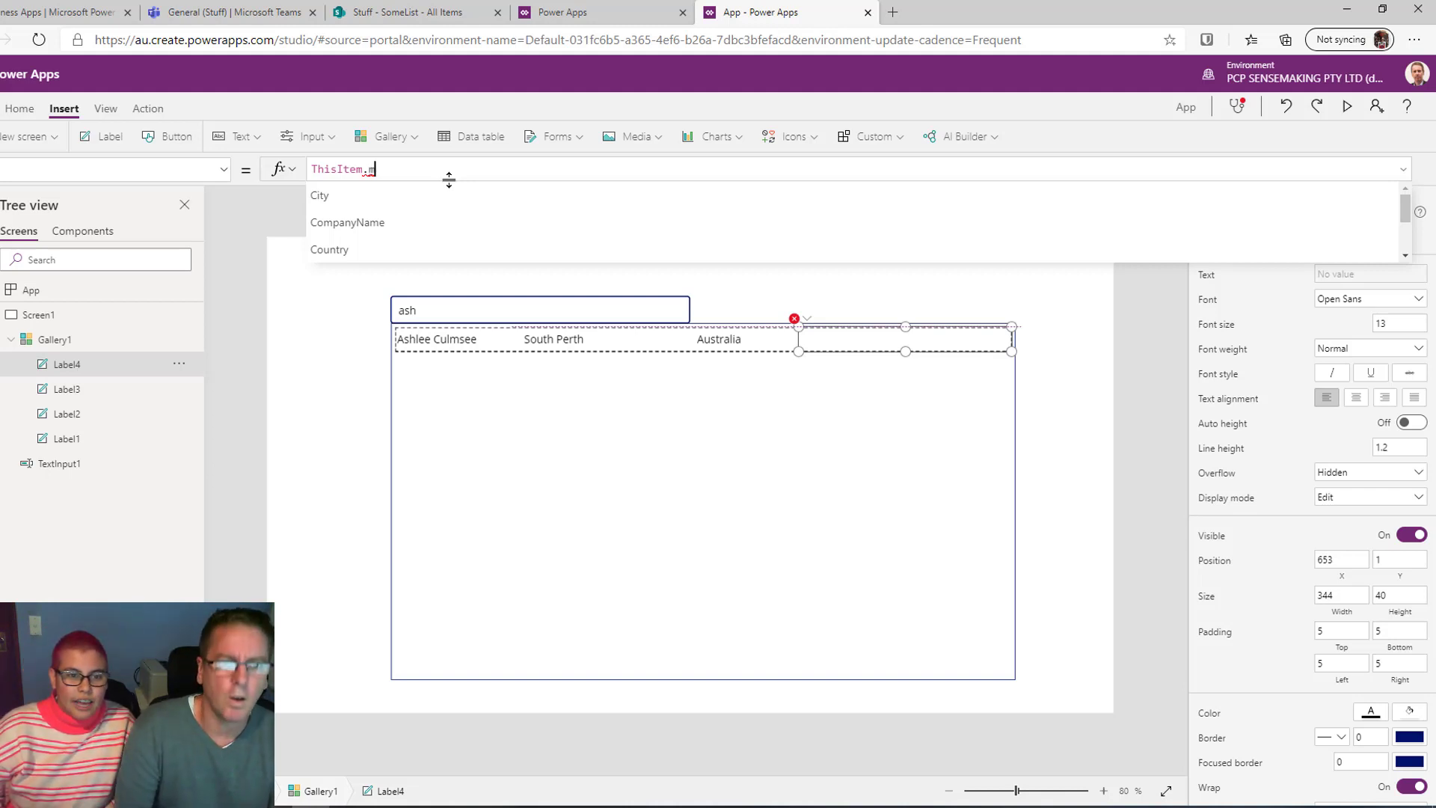
text(m)
key(Tab)
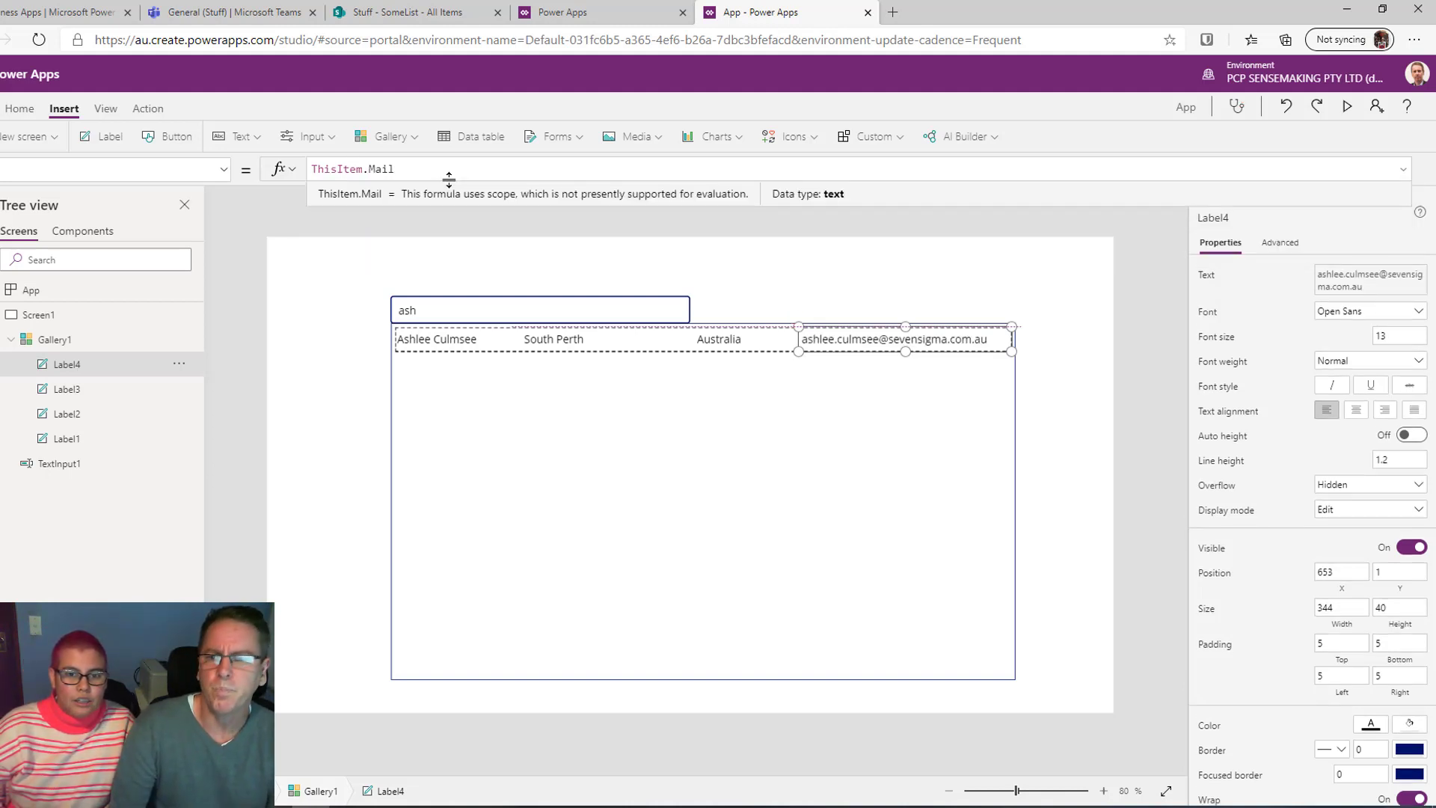
click(1009, 299)
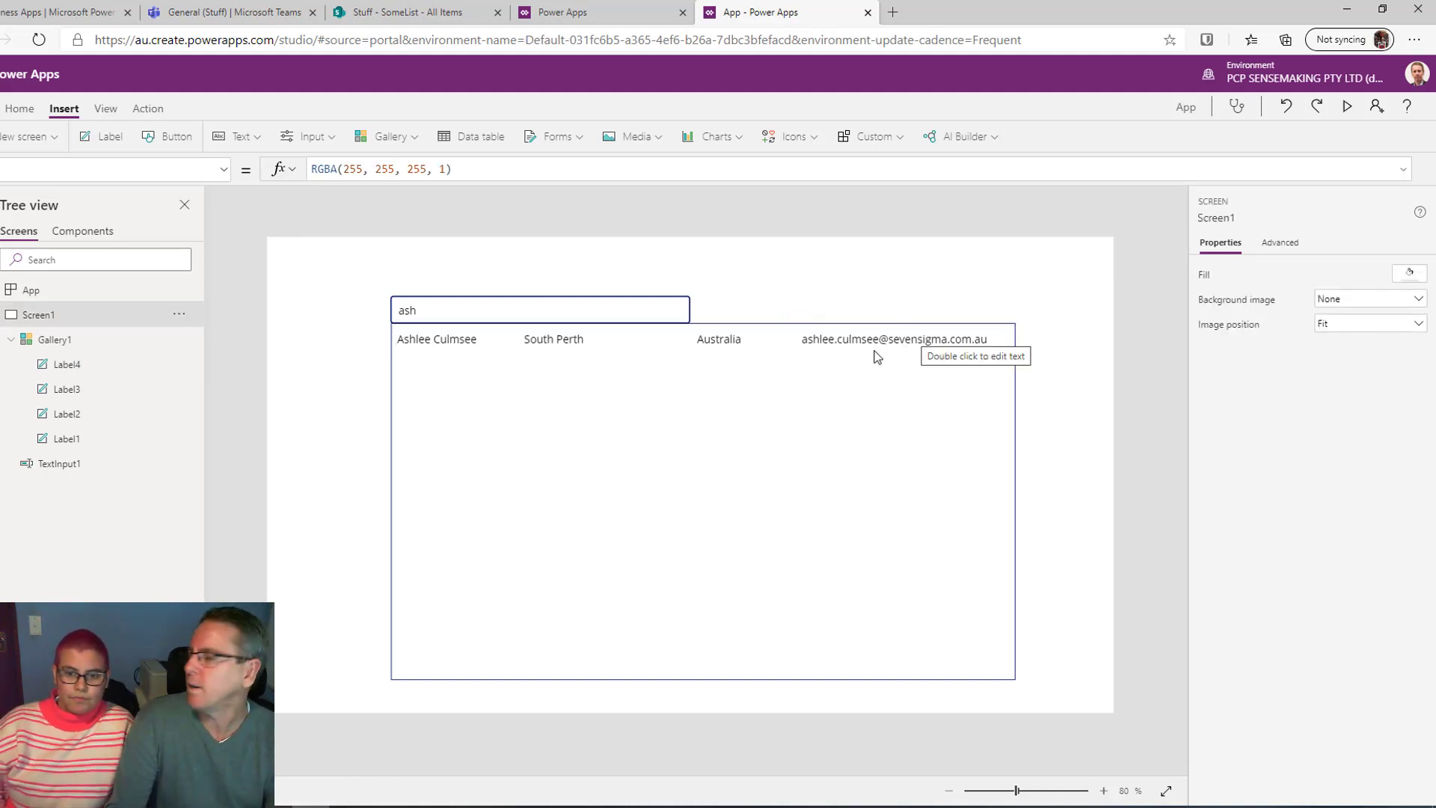
Preview the app and replace the search box text with "culm" to test the people results
click(679, 417)
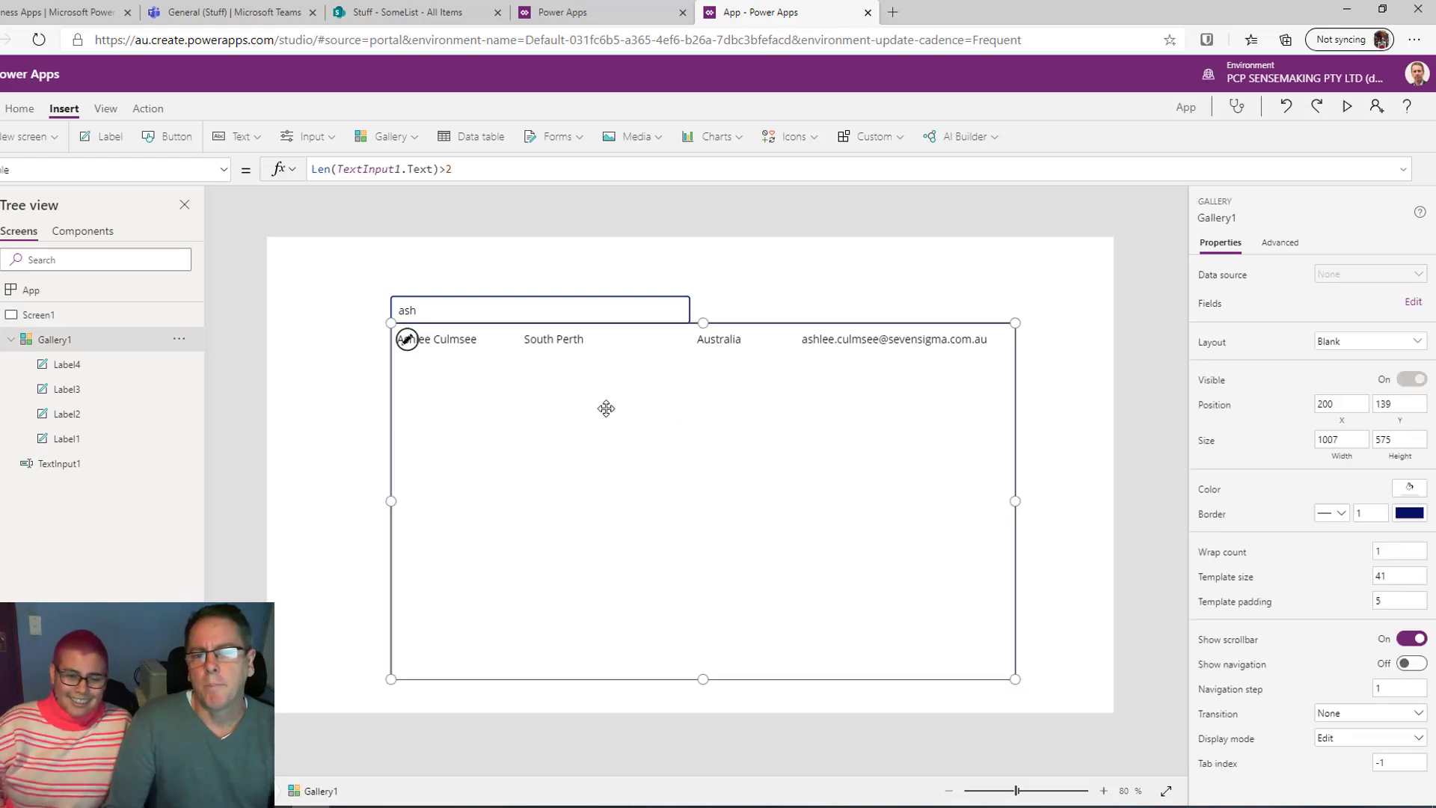
click(444, 306)
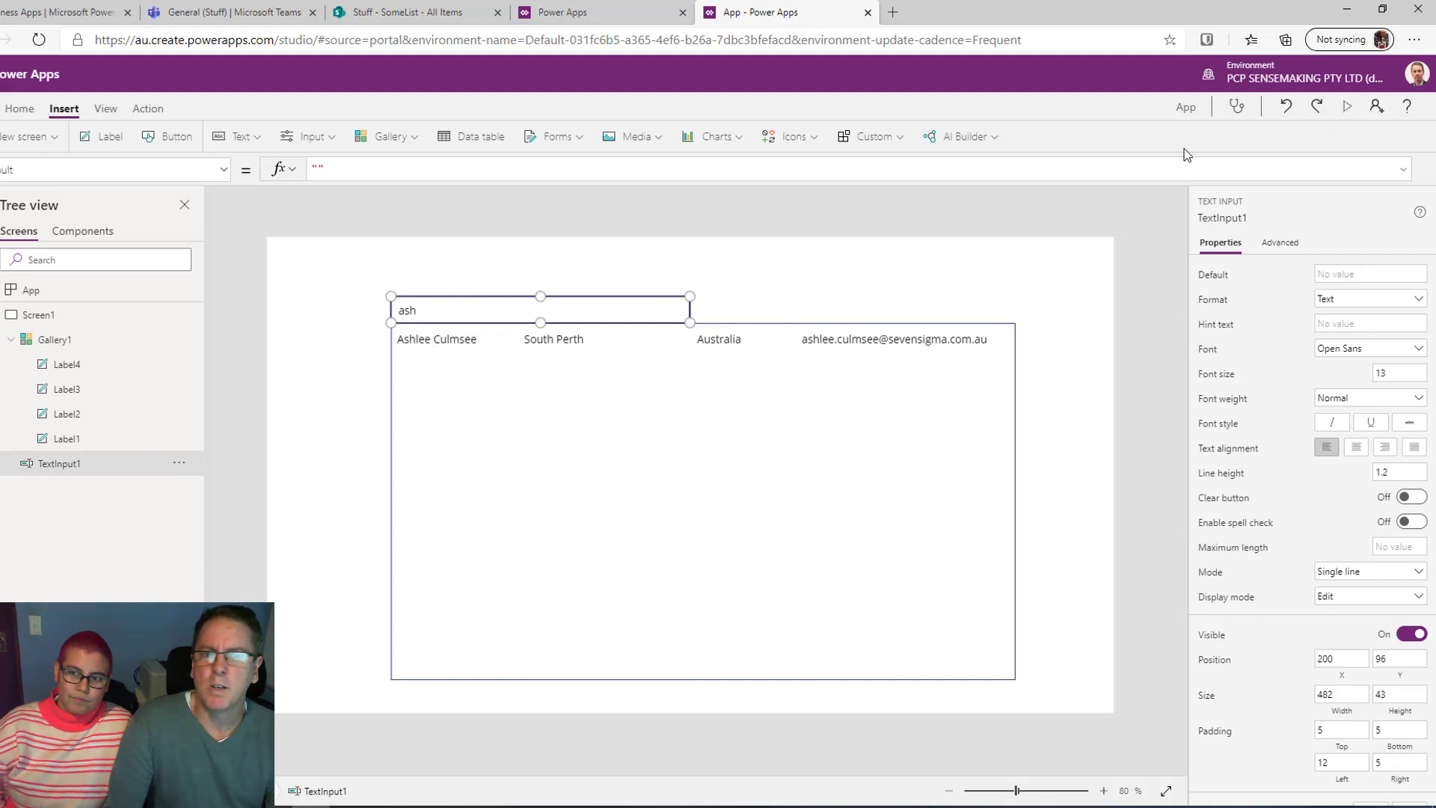
key(F5)
click(344, 169)
key(BackSpace)
key(BackSpace)
key(BackSpace)
text(c)
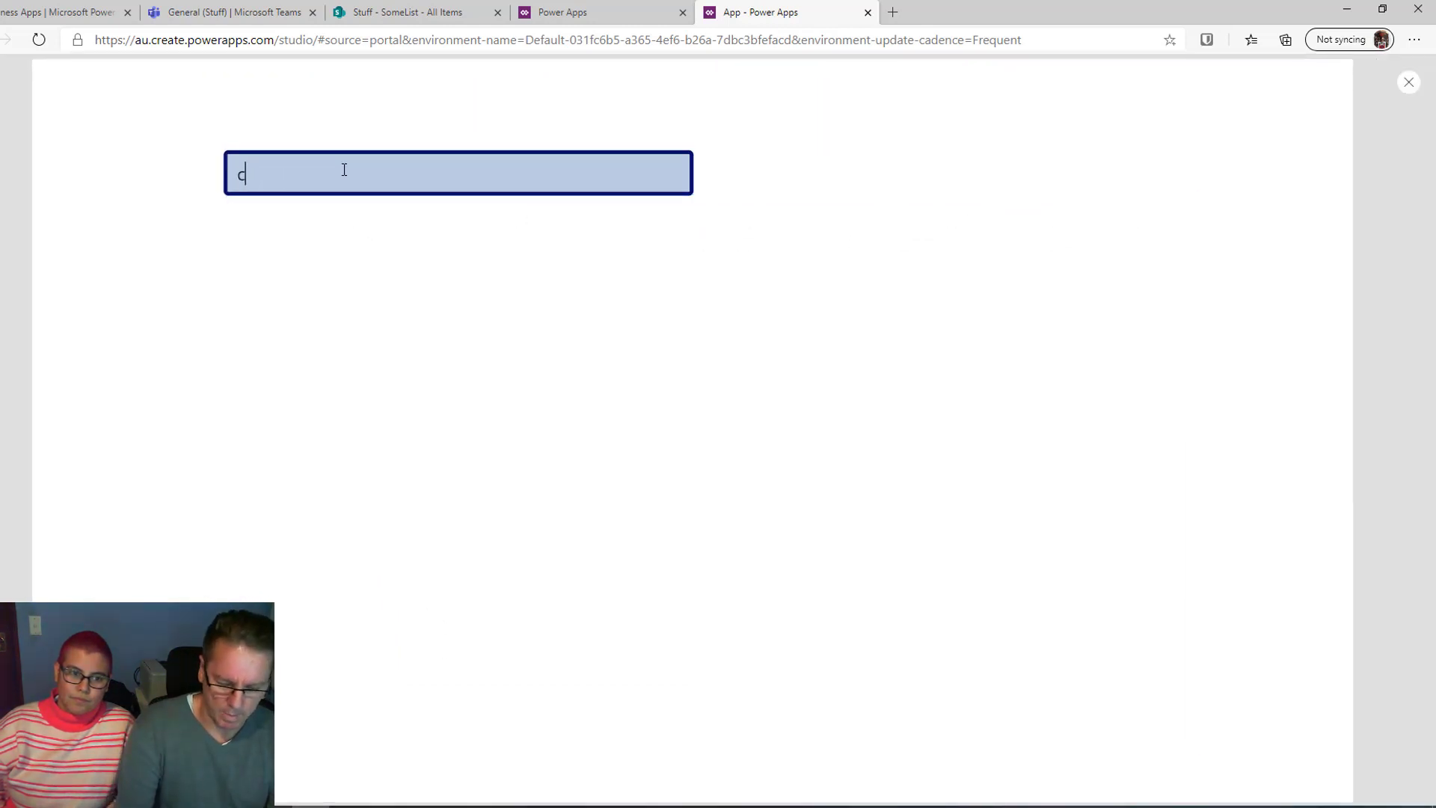
text(ulm)
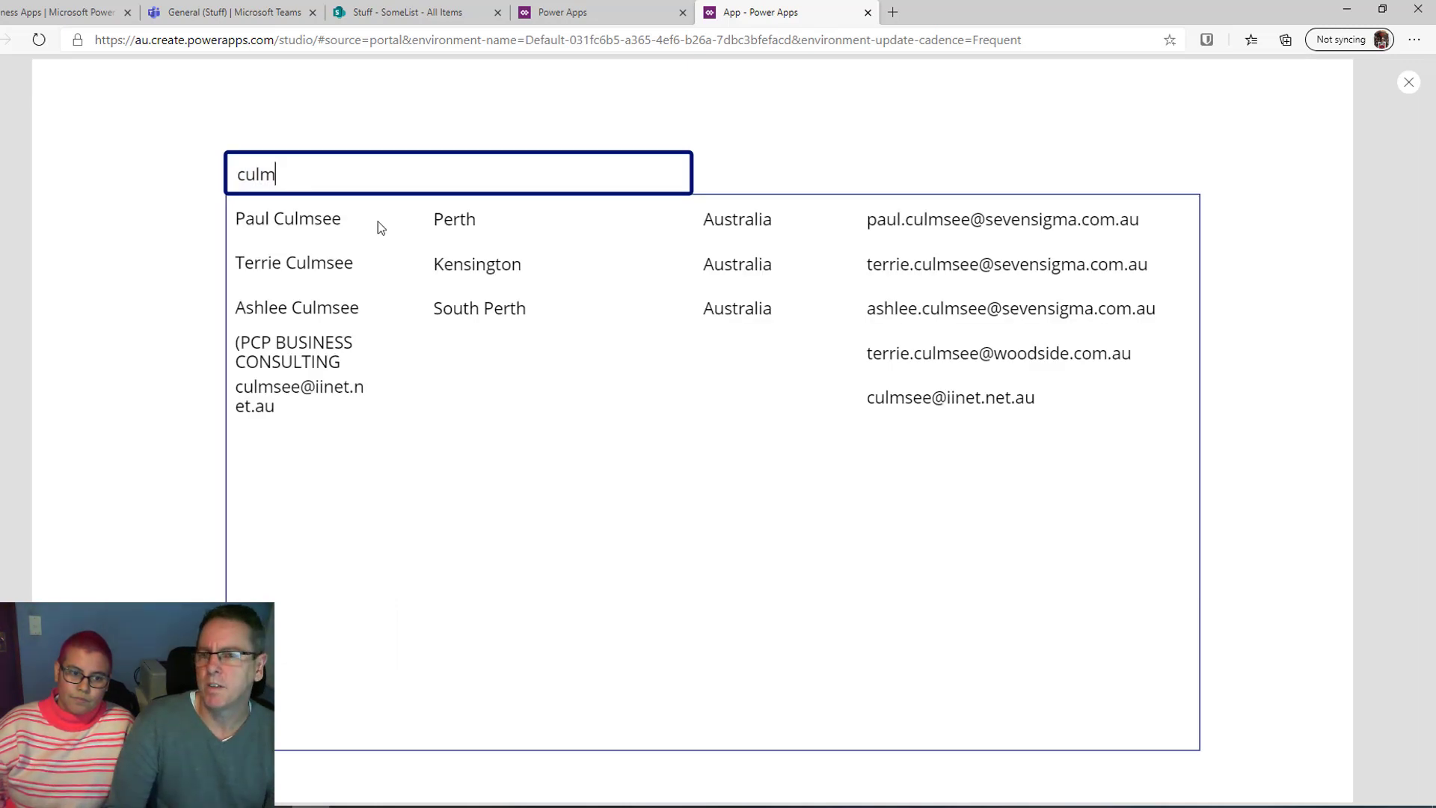
Close the preview and shorten the gallery to a height of about 308
click(1408, 81)
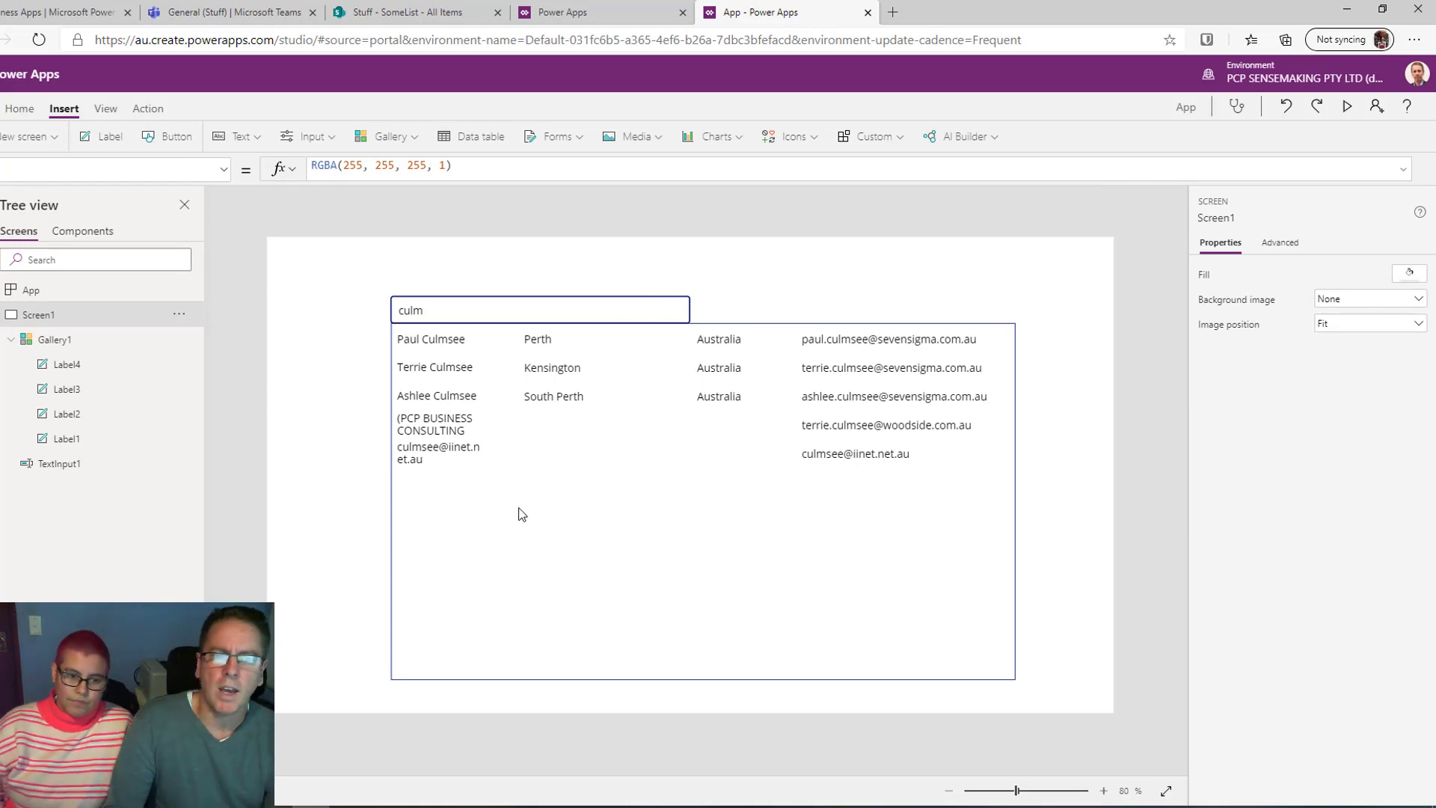
click(523, 529)
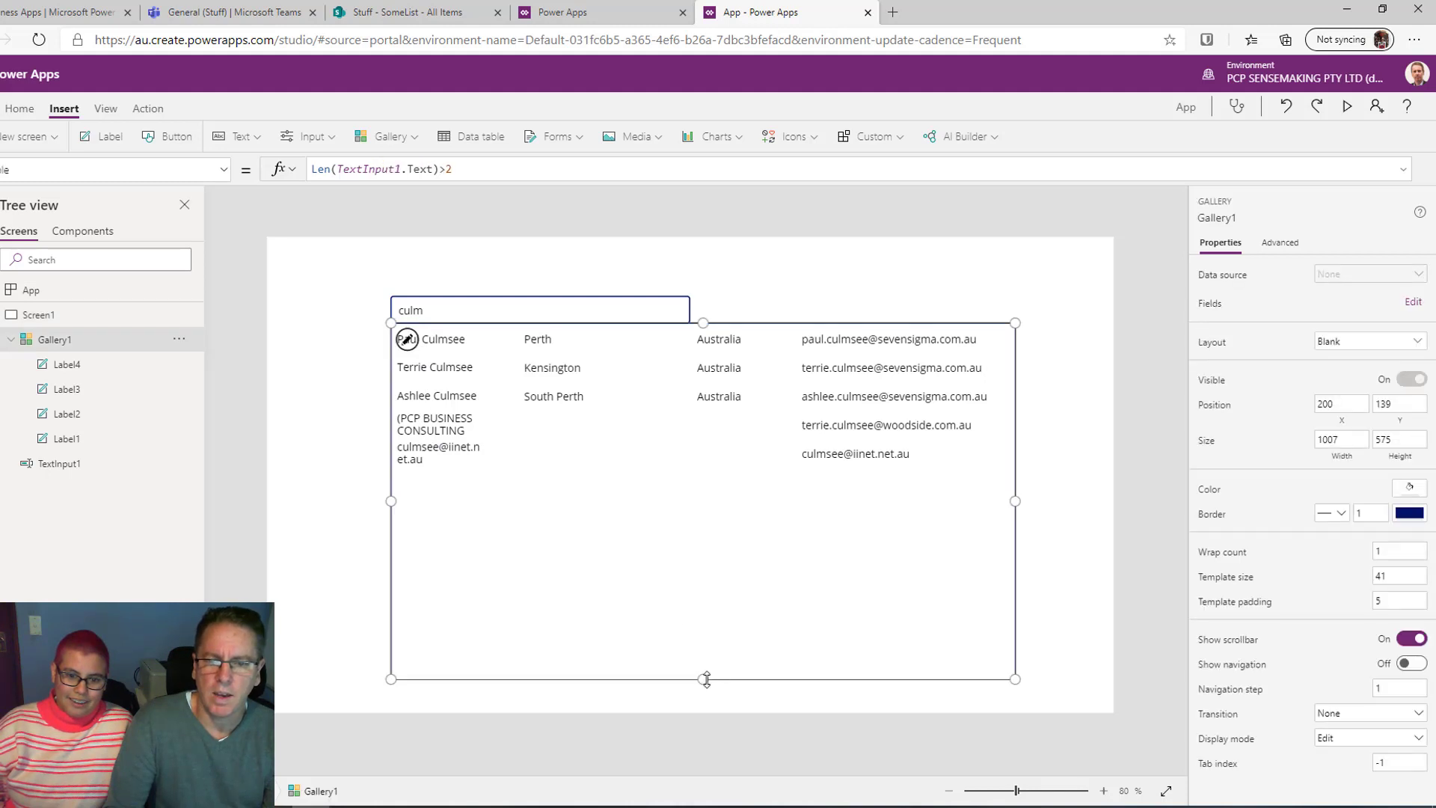
drag(706, 679, 703, 513)
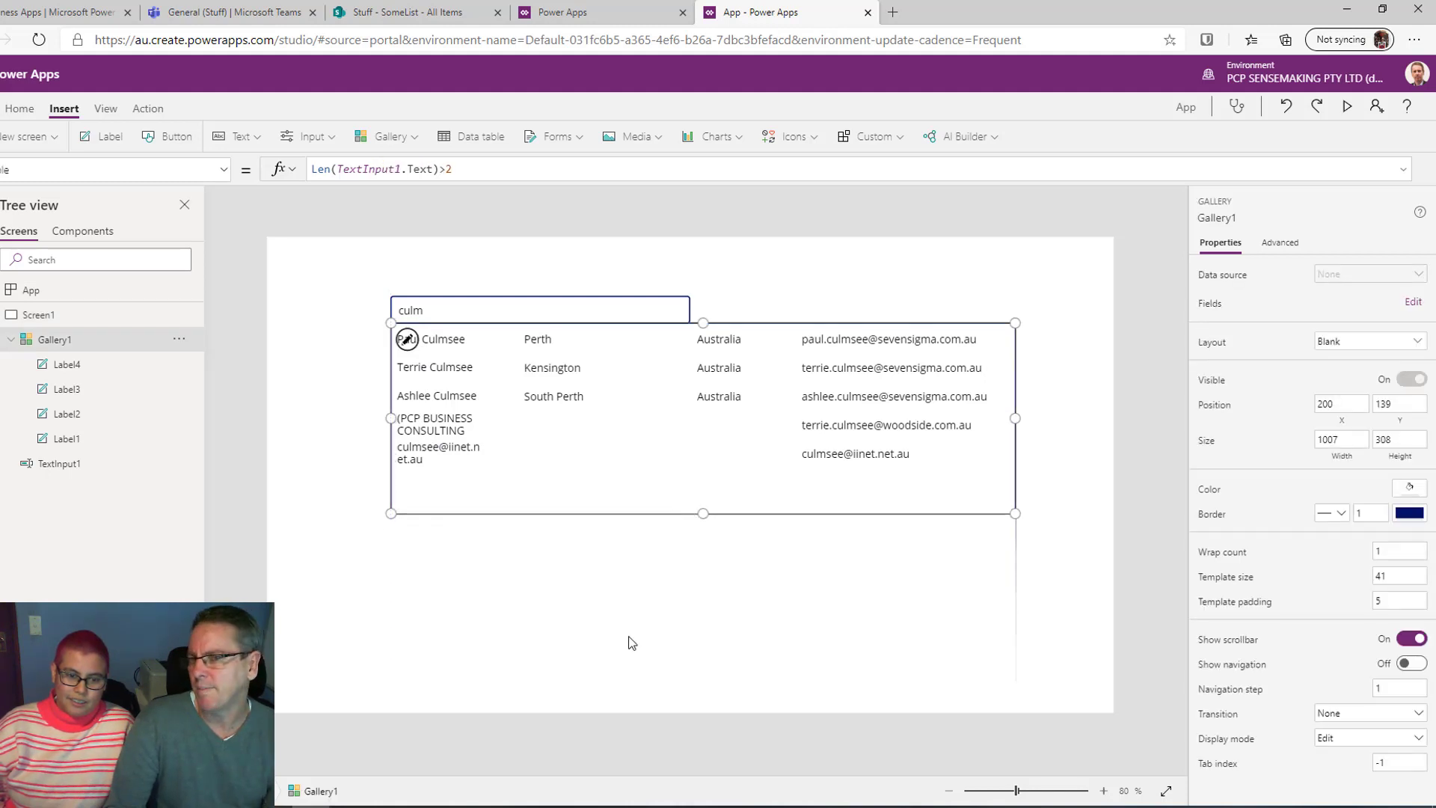
Open the gallery's Height property and clear its fixed value from the formula
click(223, 170)
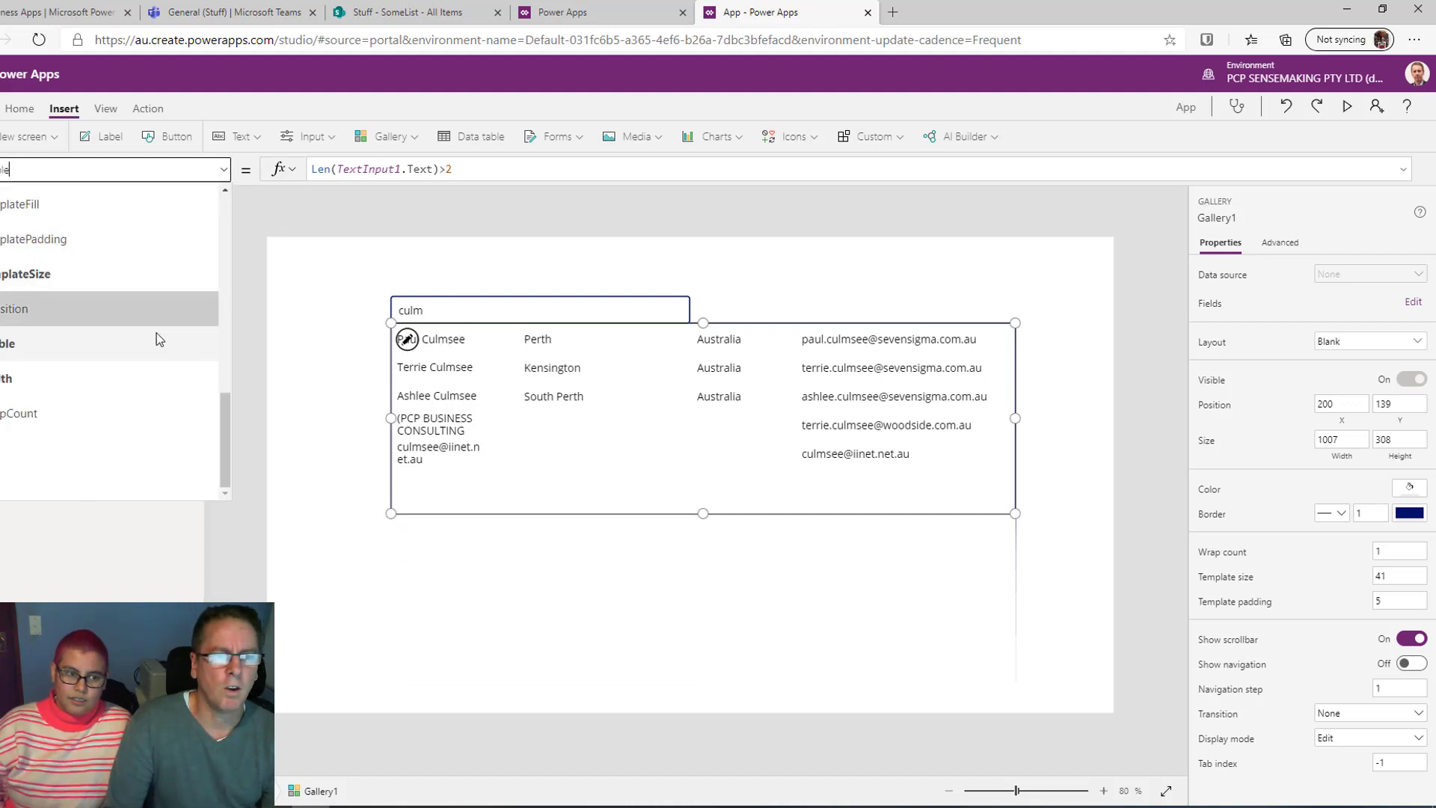
scroll(56, 341, up, 5)
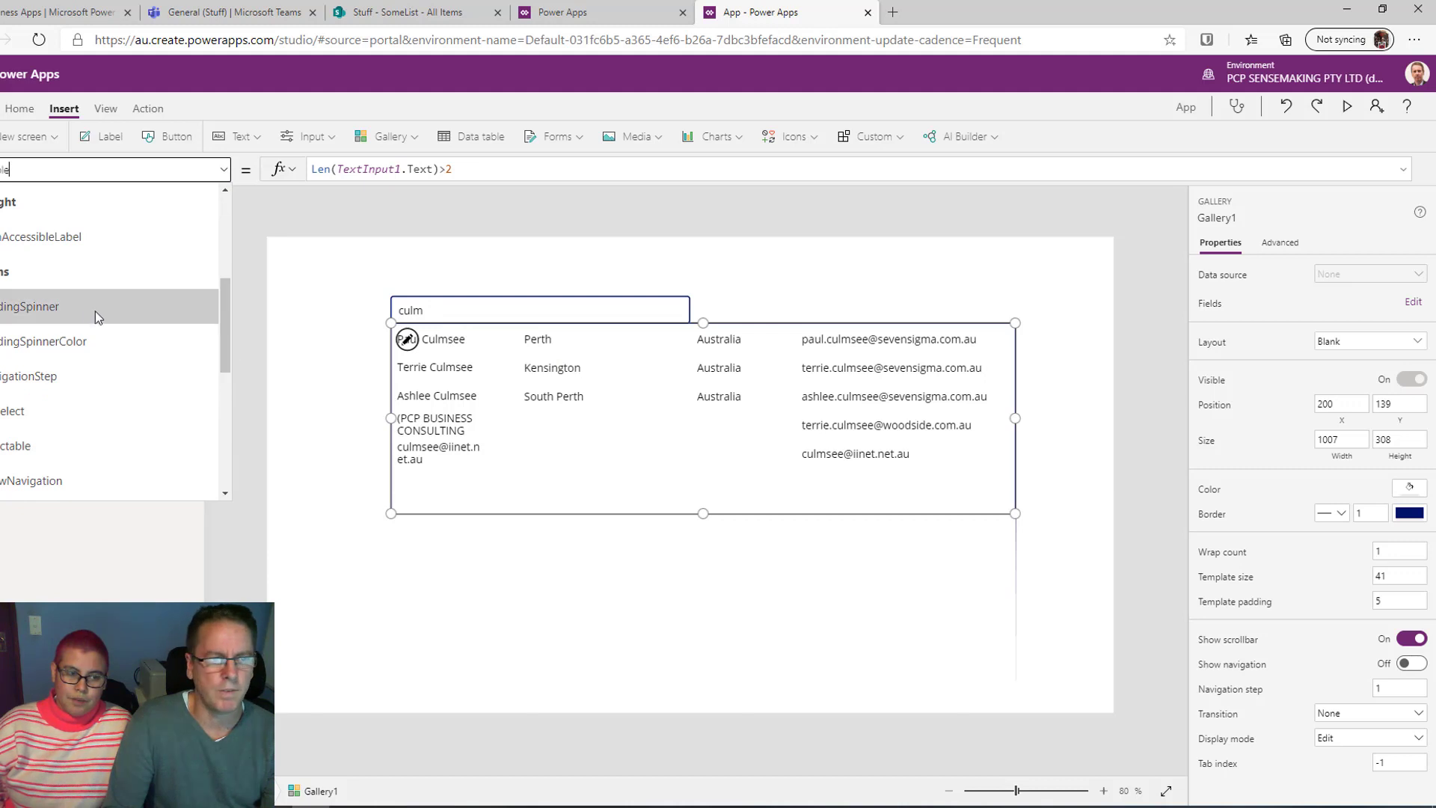
scroll(47, 385, up, 3)
click(48, 439)
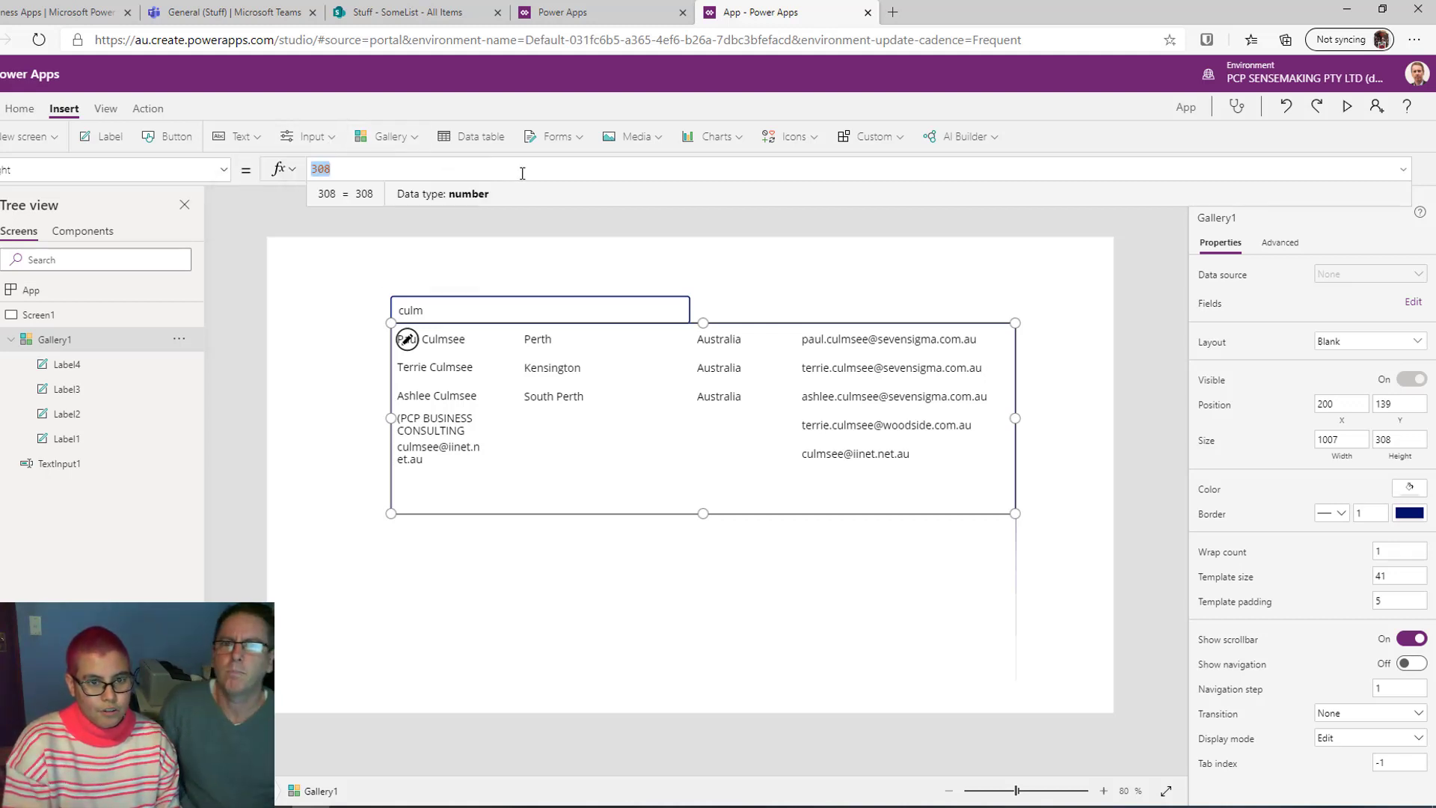
key(BackSpace)
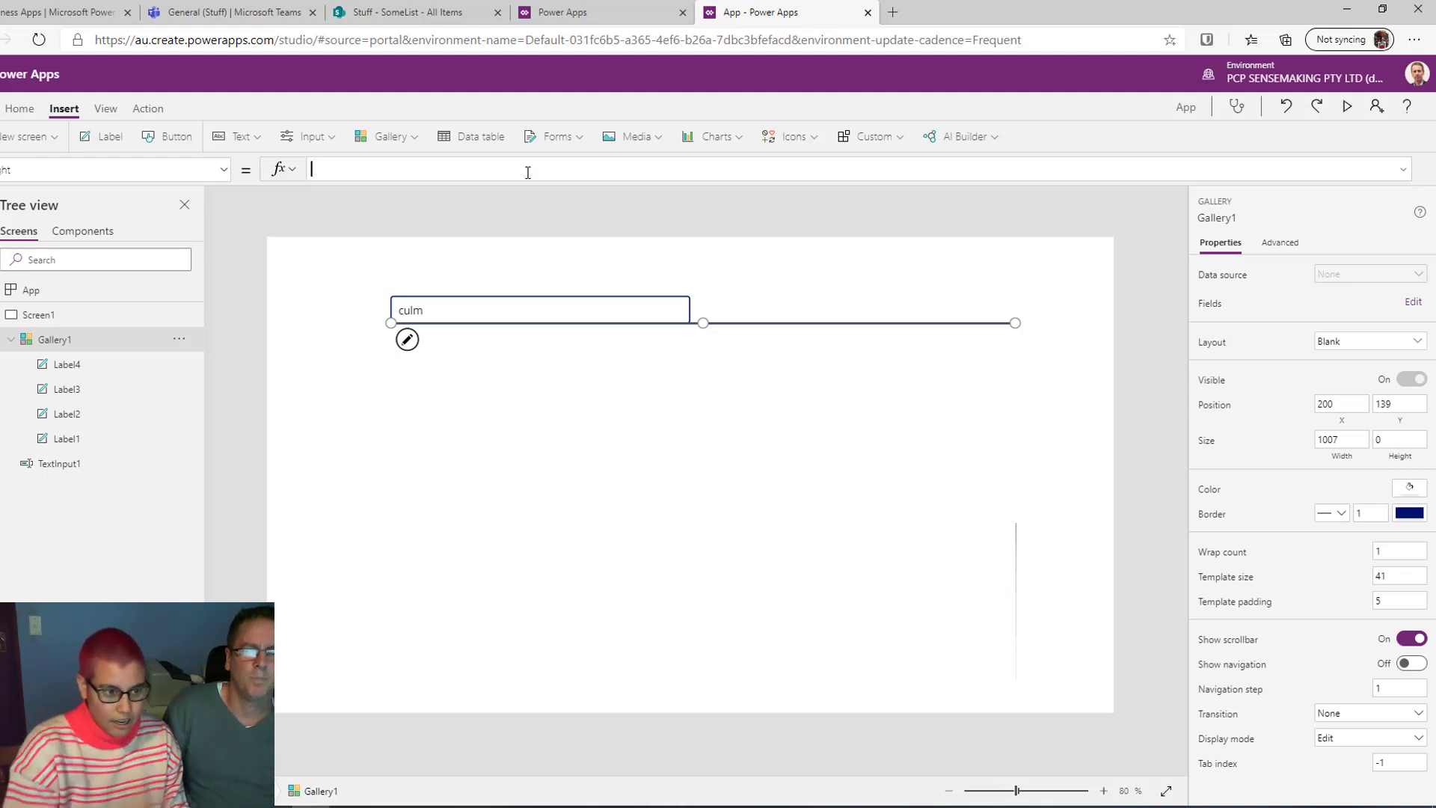
click(224, 170)
drag(224, 212, 228, 375)
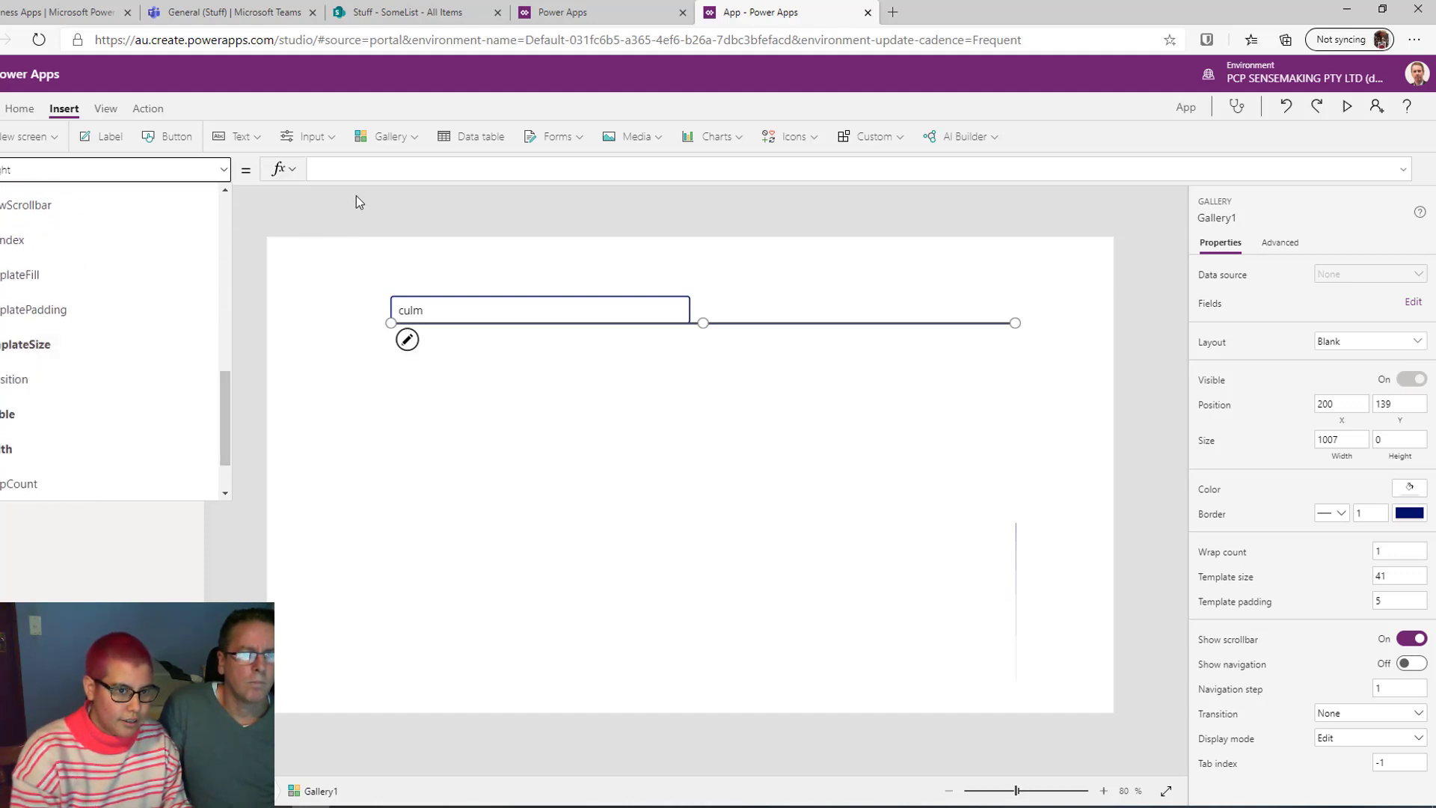
click(355, 172)
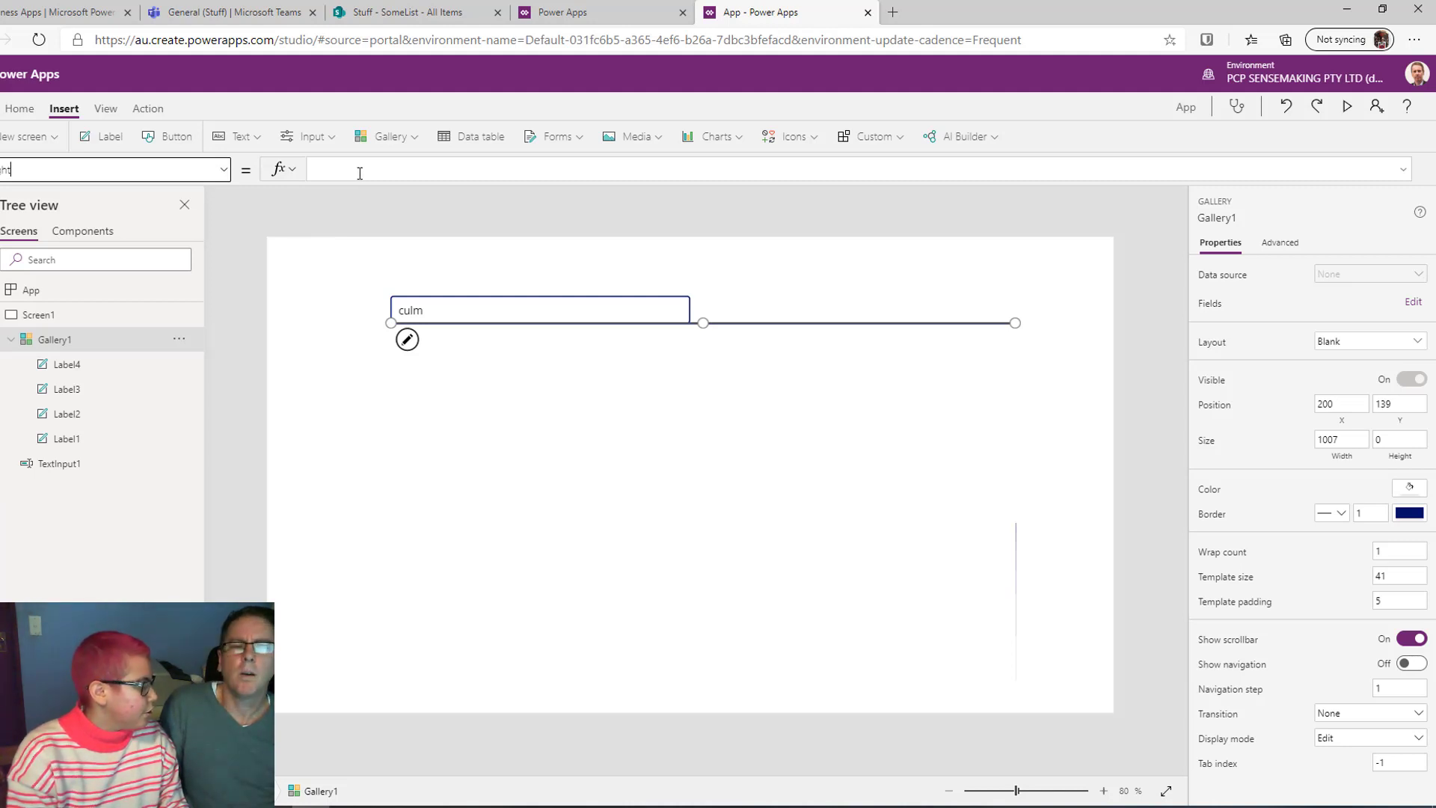
Enter Self.TemplateHeight as the start of the gallery's Height formula
click(360, 173)
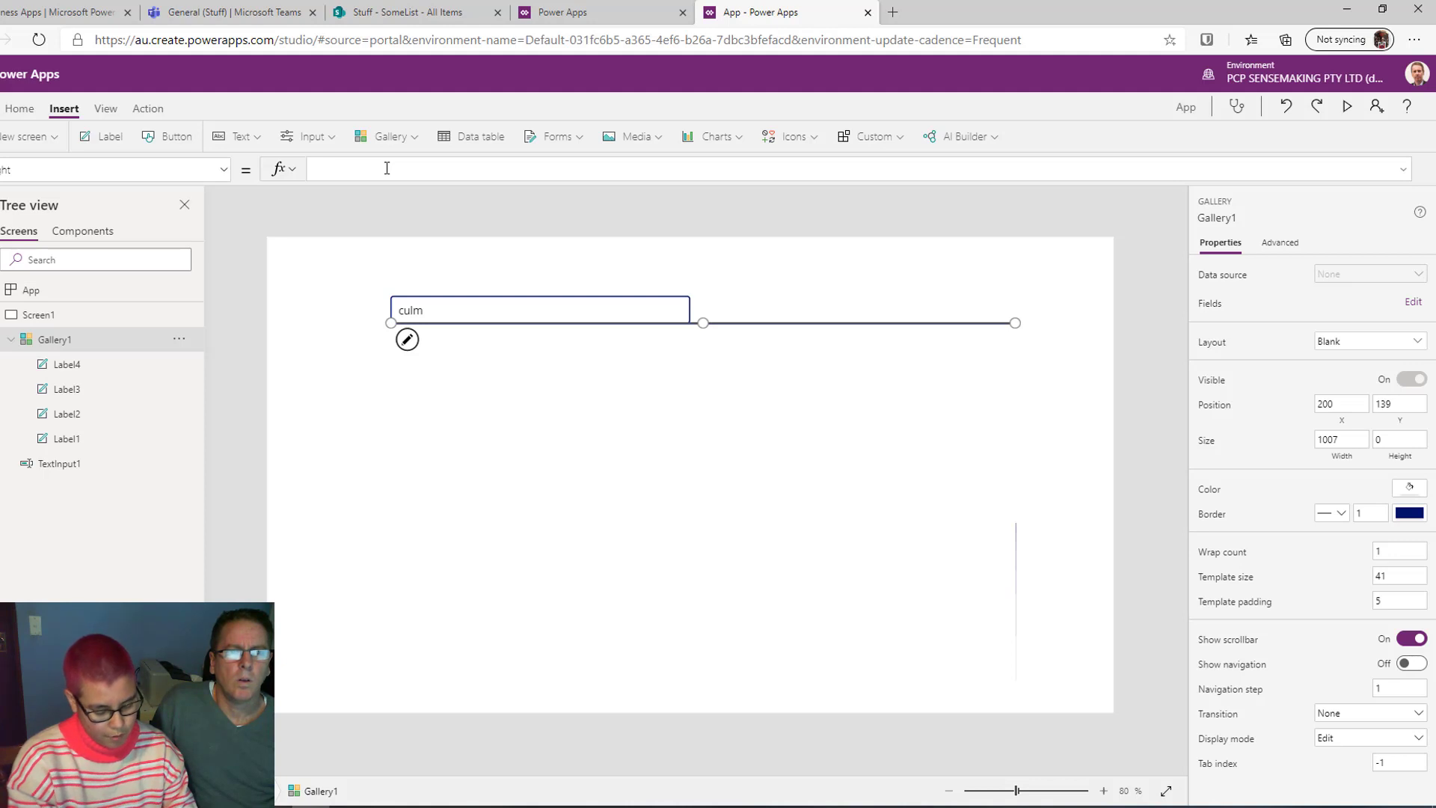
text(Slef)
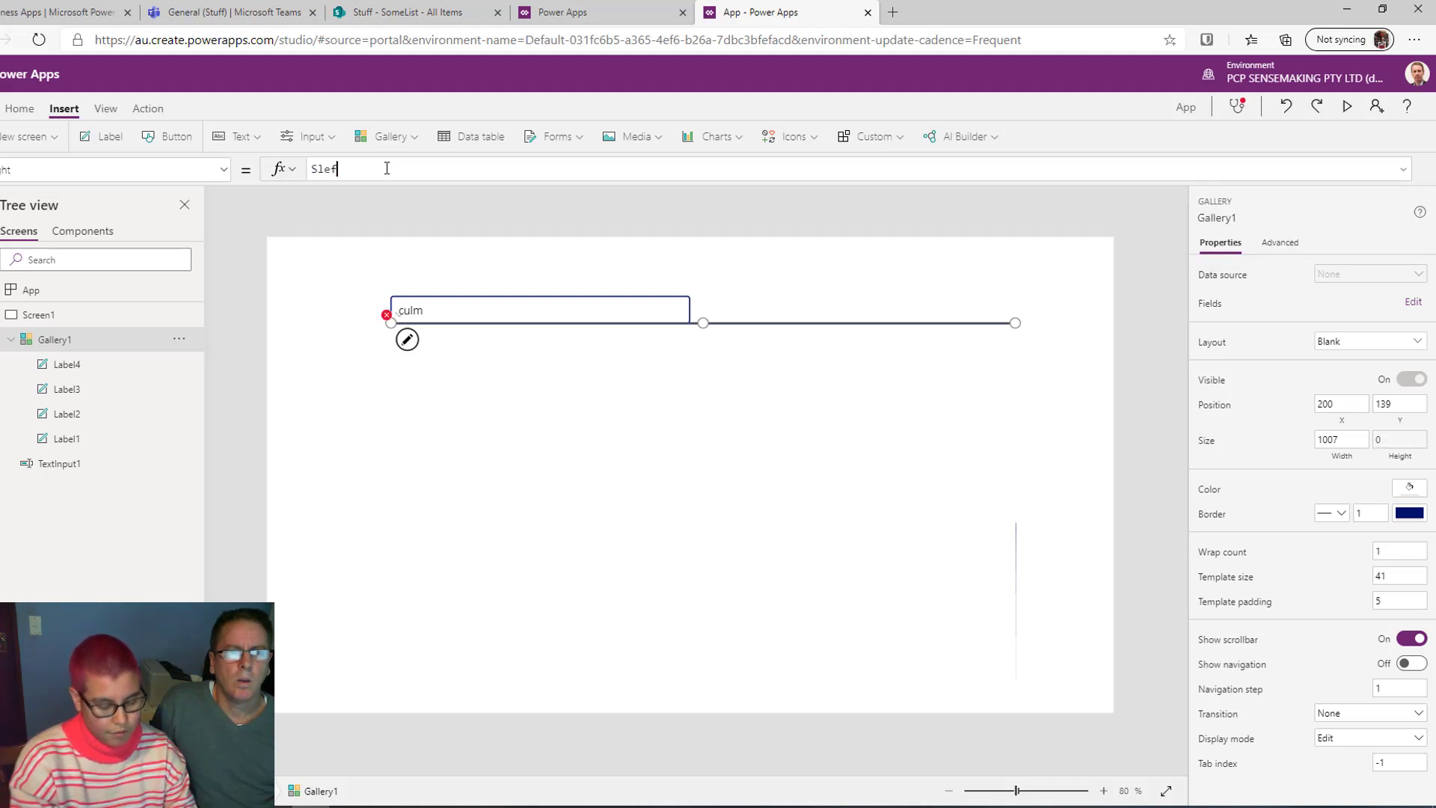
text(.)
key(BackSpace)
key(BackSpace)
key(BackSpace)
key(BackSpace)
text(elf)
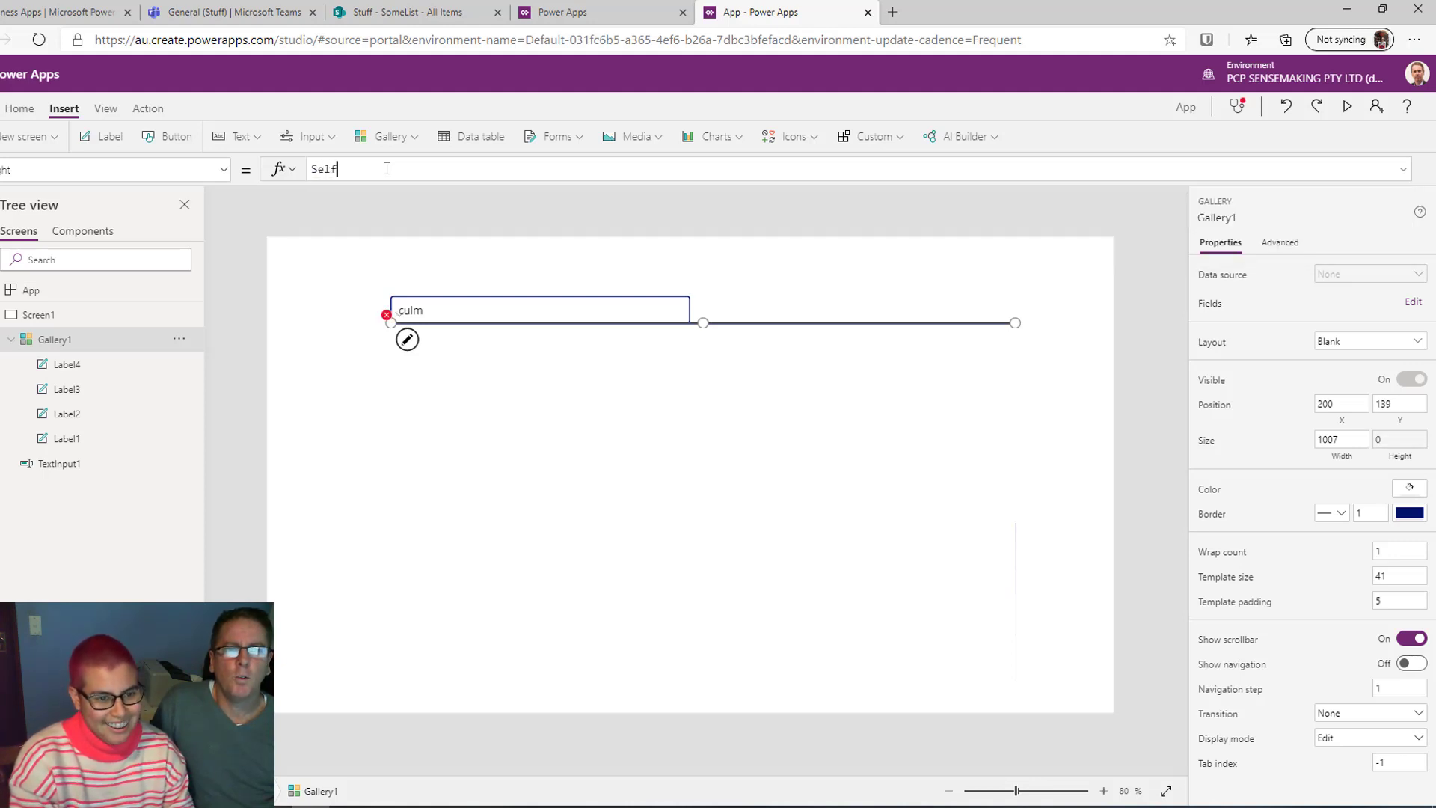
text(.)
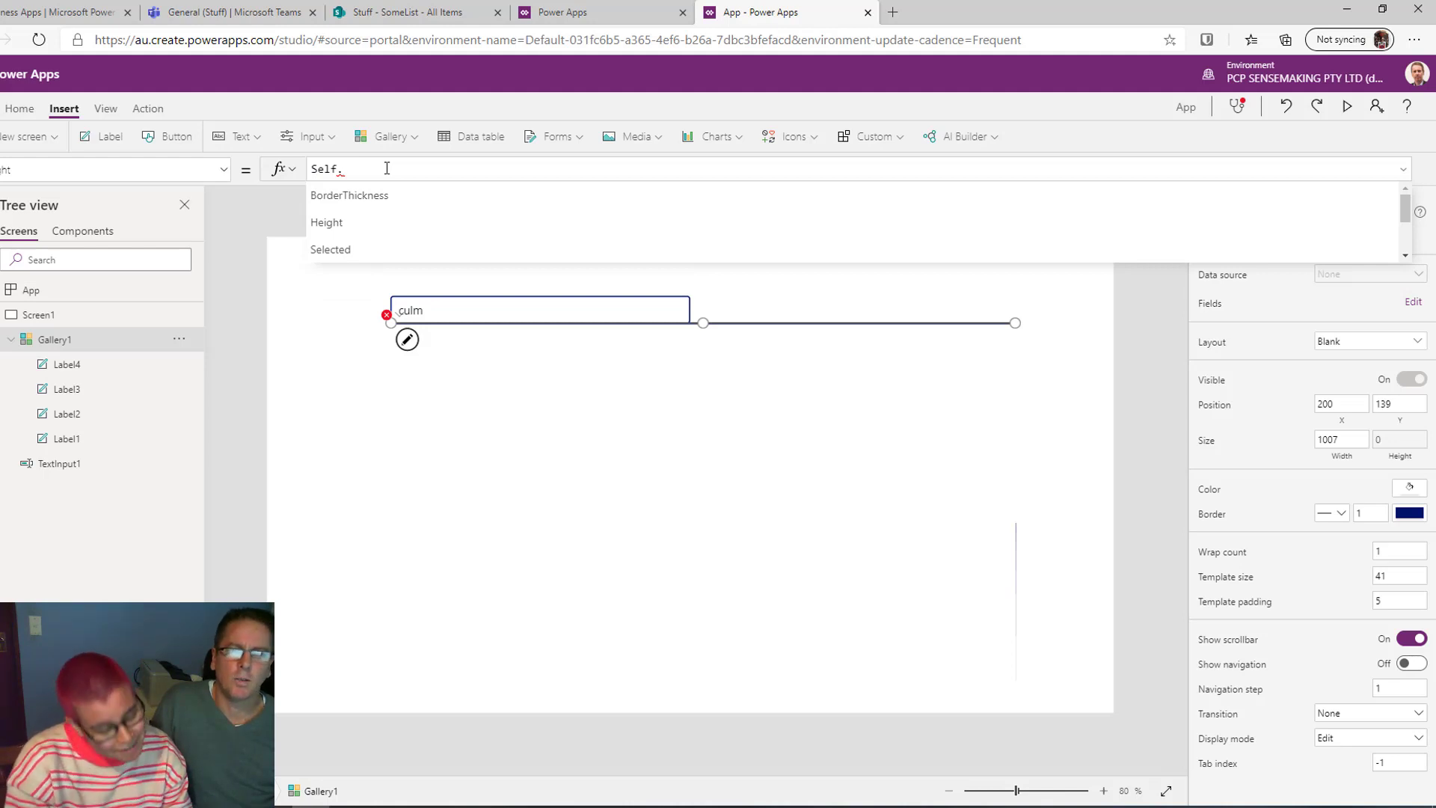
text(Tem)
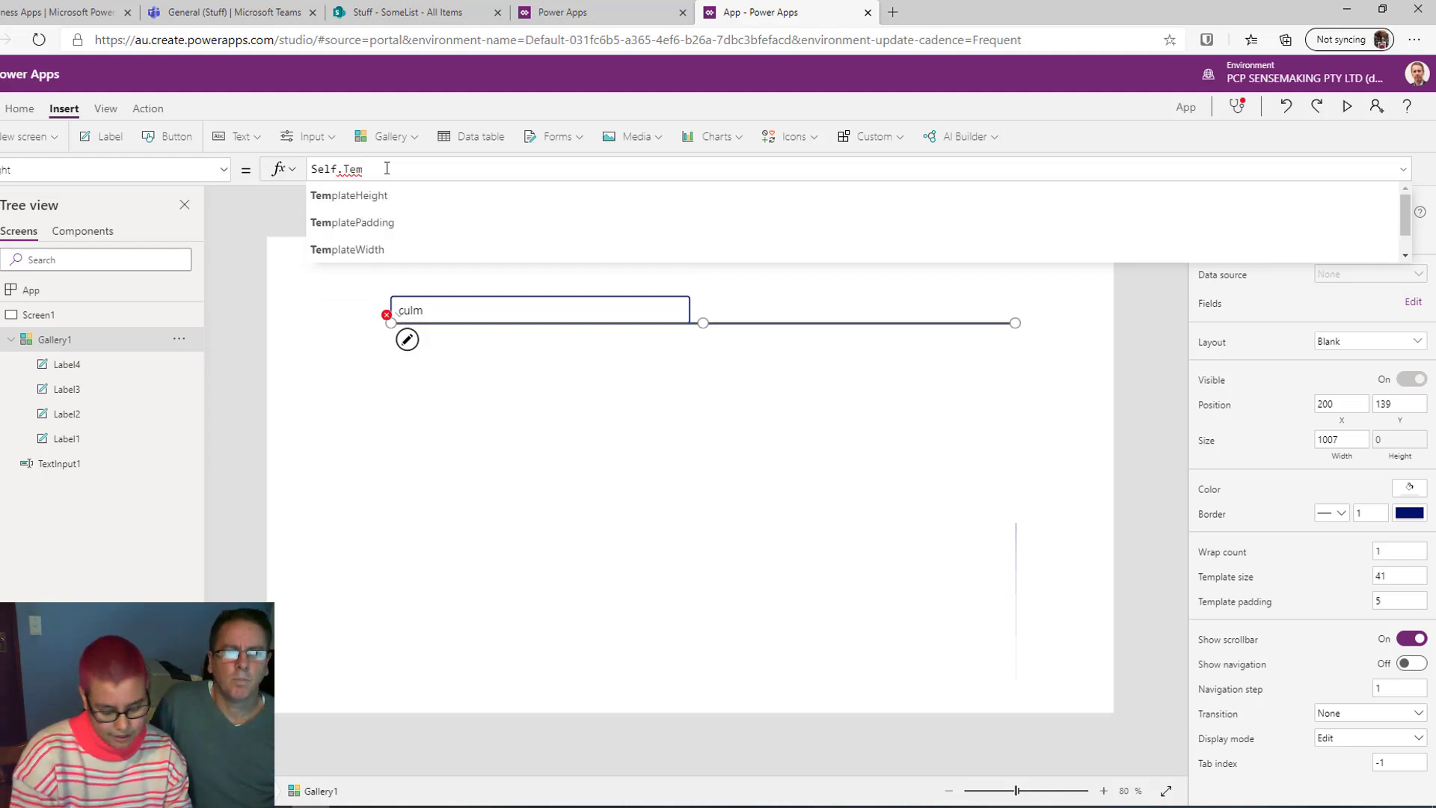
key(Tab)
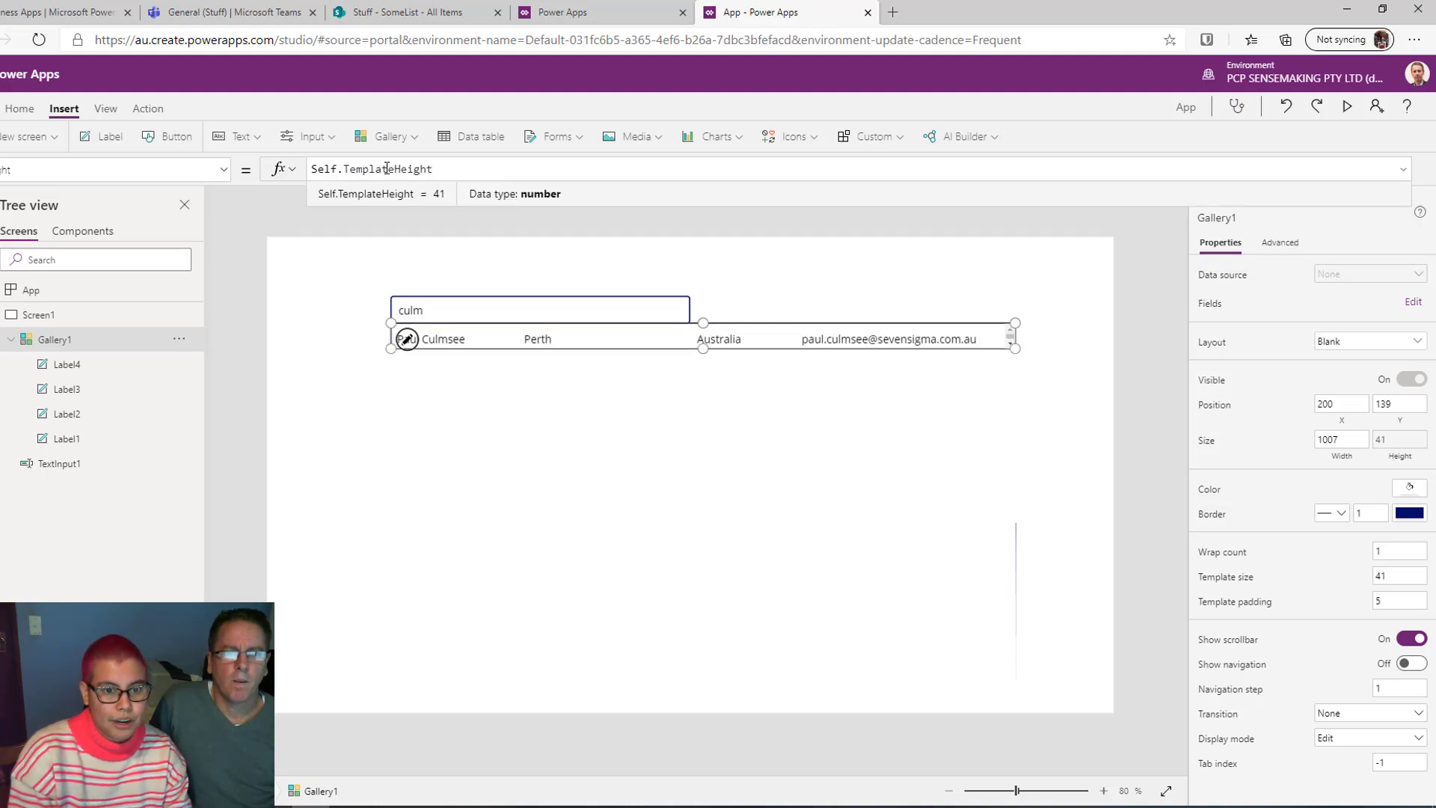
Multiply the template height by CountRows(Self.AllItems) in the gallery's Height formula
text(* )
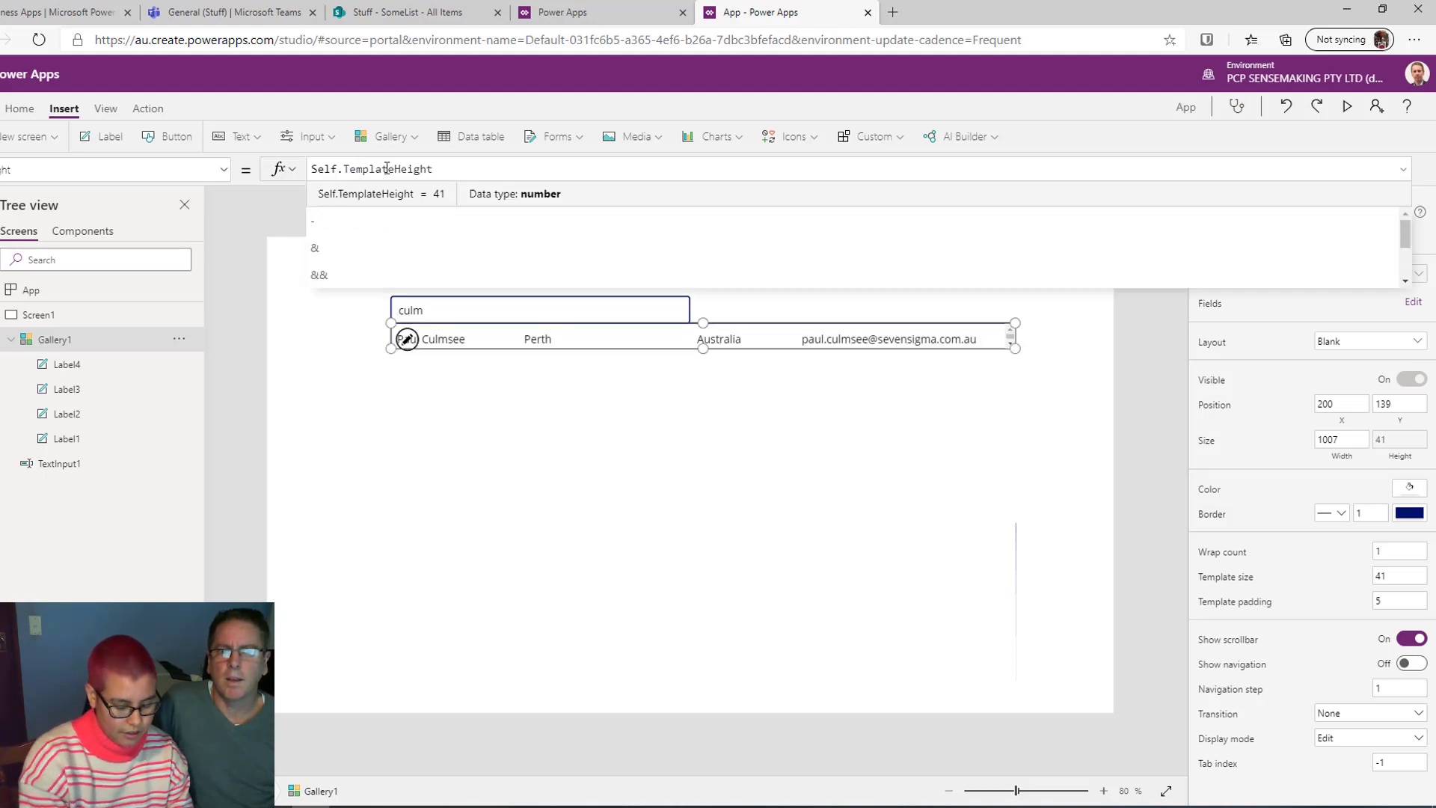
text(CountRo)
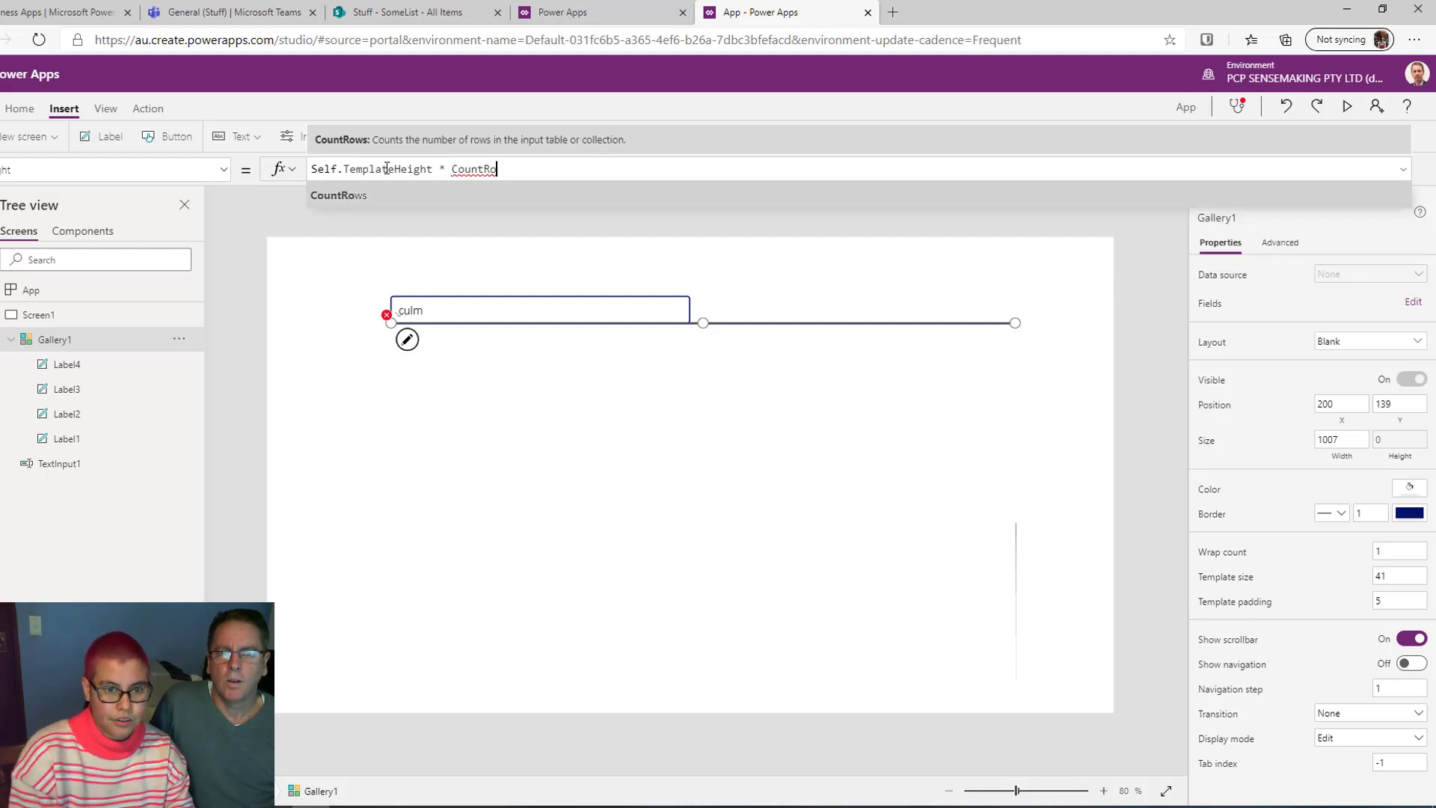
key(Tab)
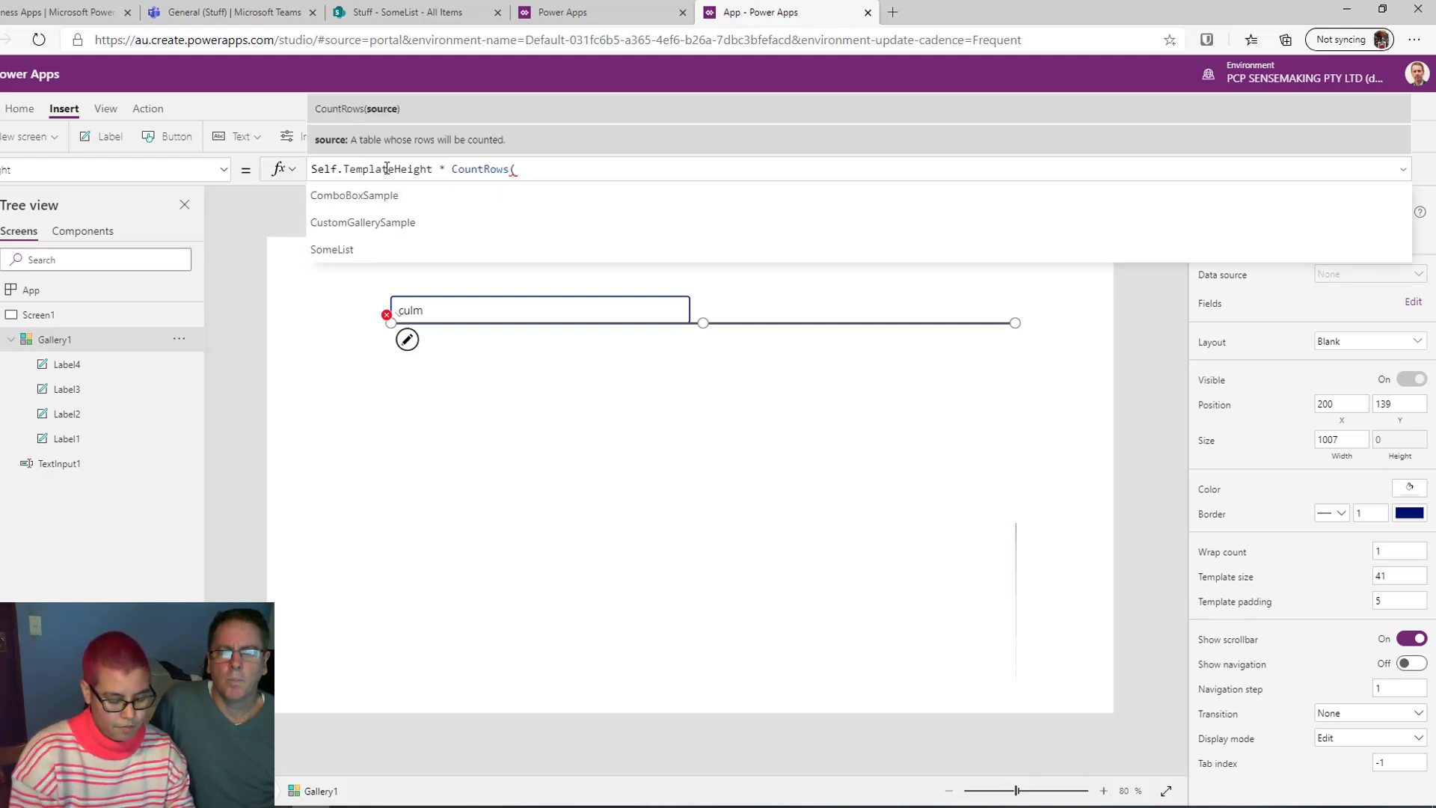
text(Sel)
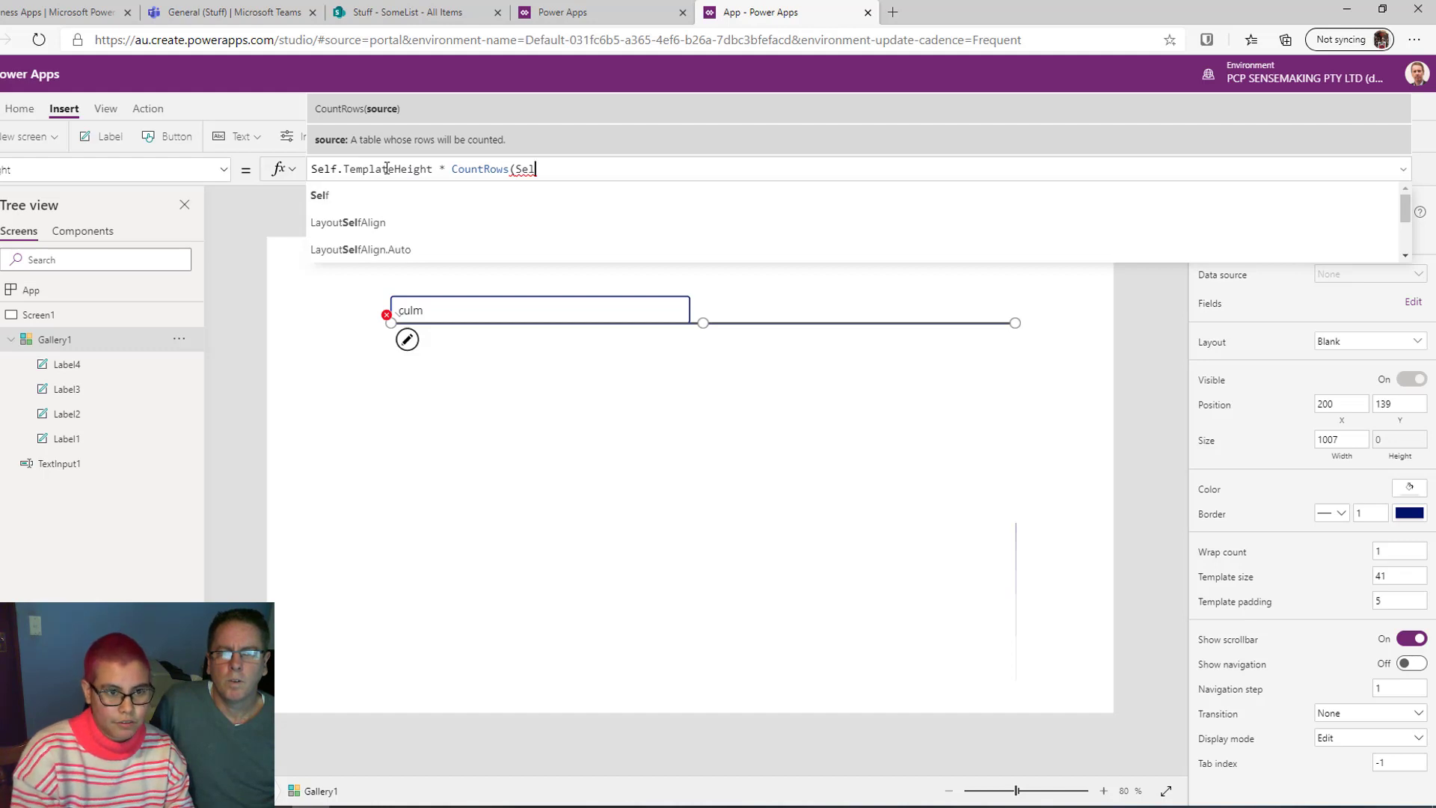
text(f.)
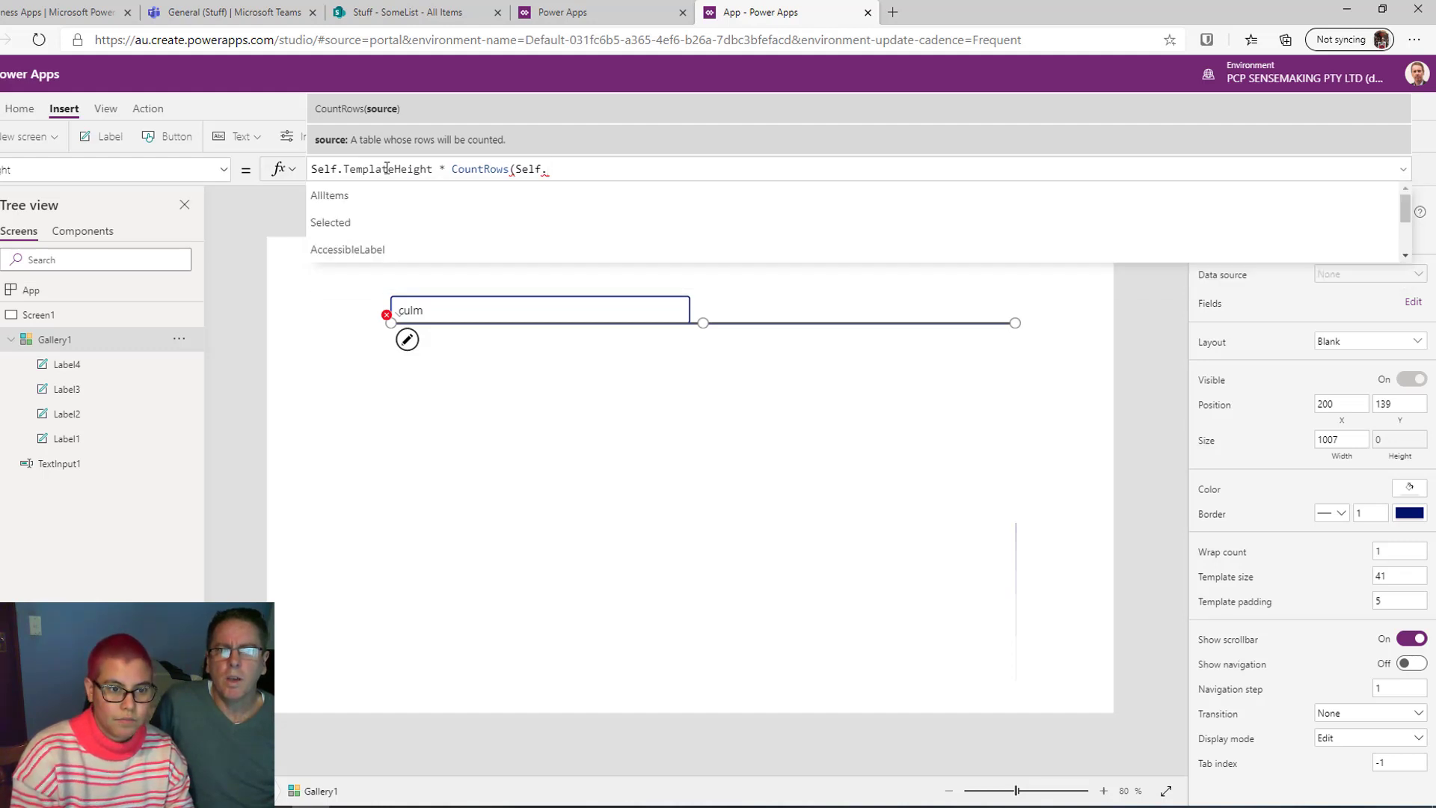
key(Tab)
text())
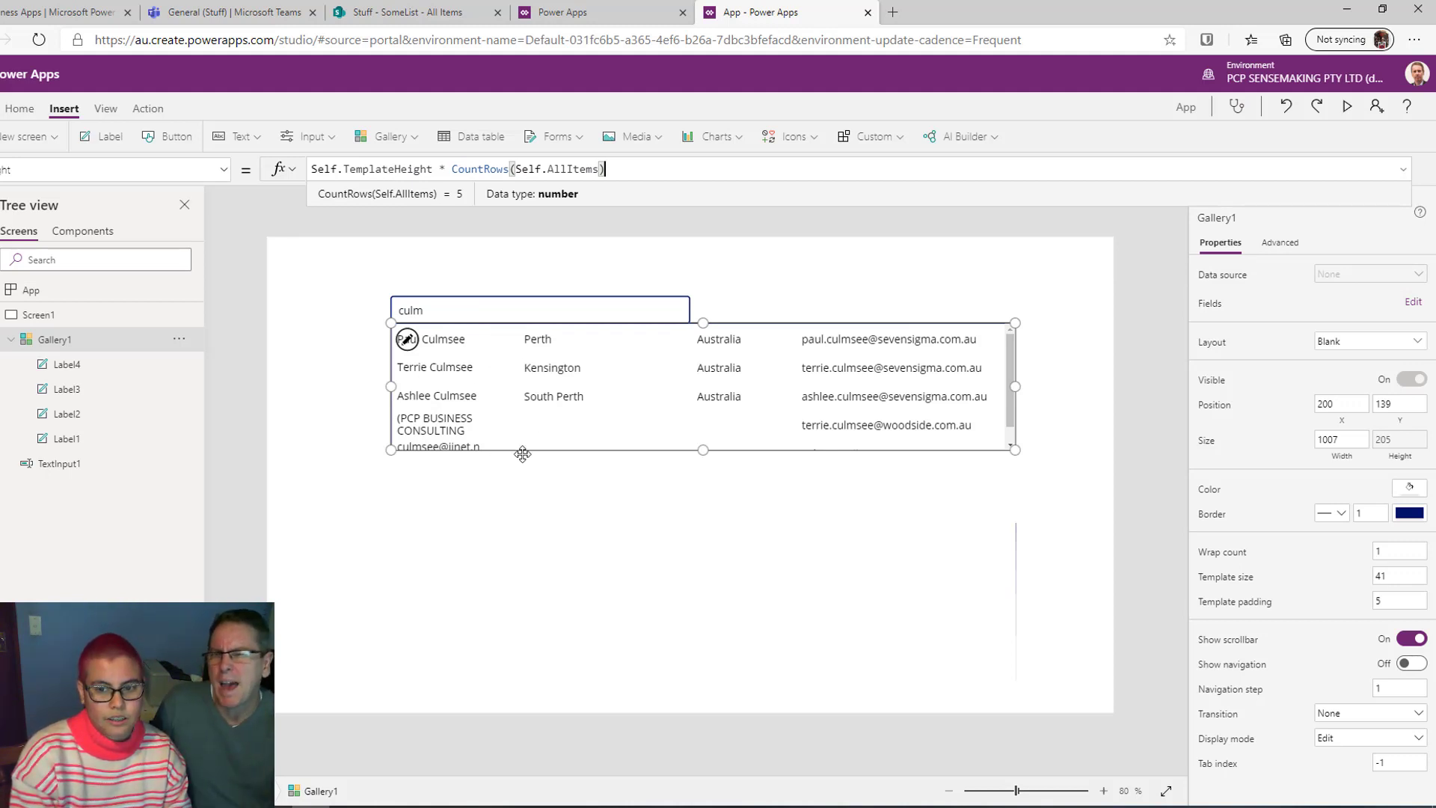
Add two extra rows of space by changing the height multiplier to (CountRows(Self.AllItems)+2)
click(600, 171)
click(454, 171)
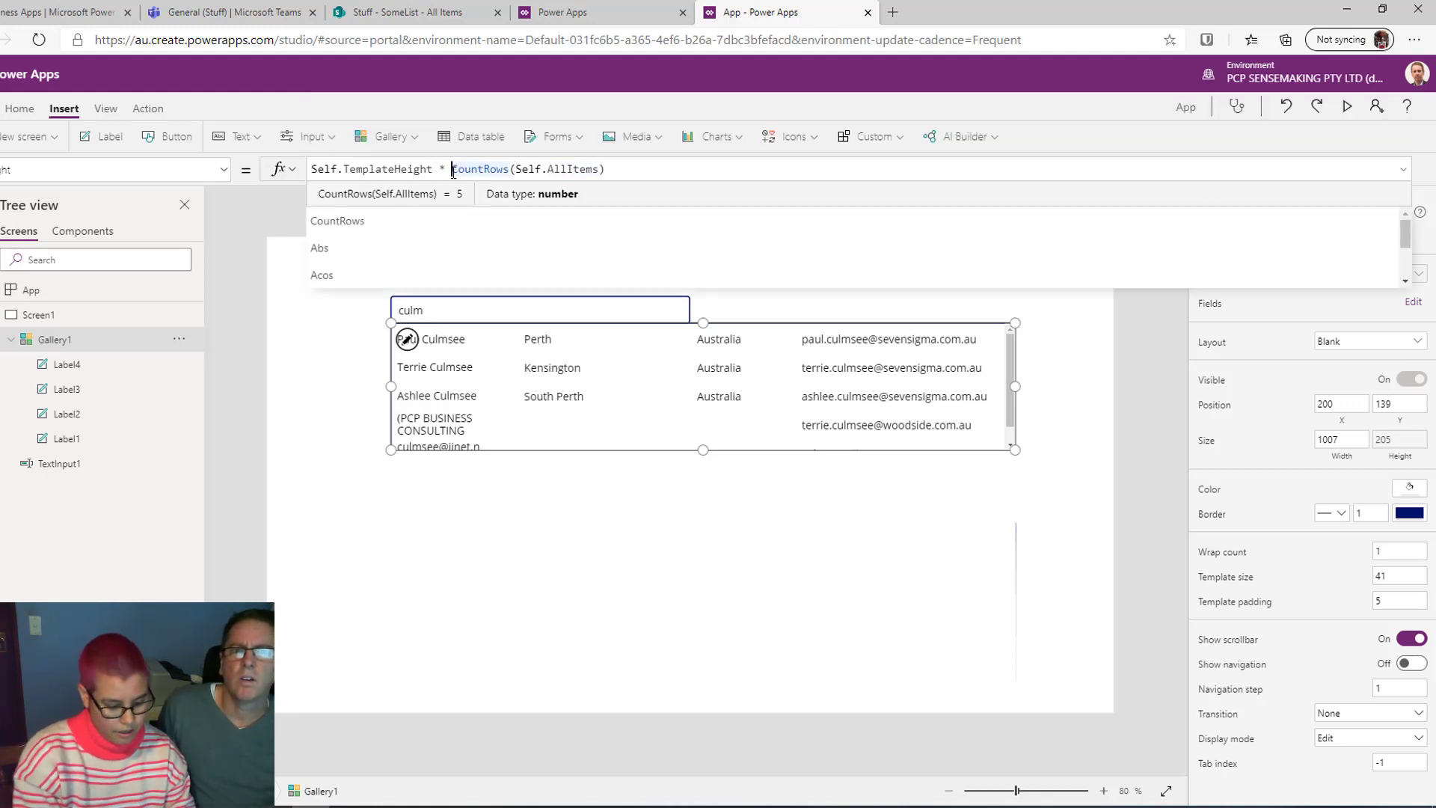
text(()
click(619, 170)
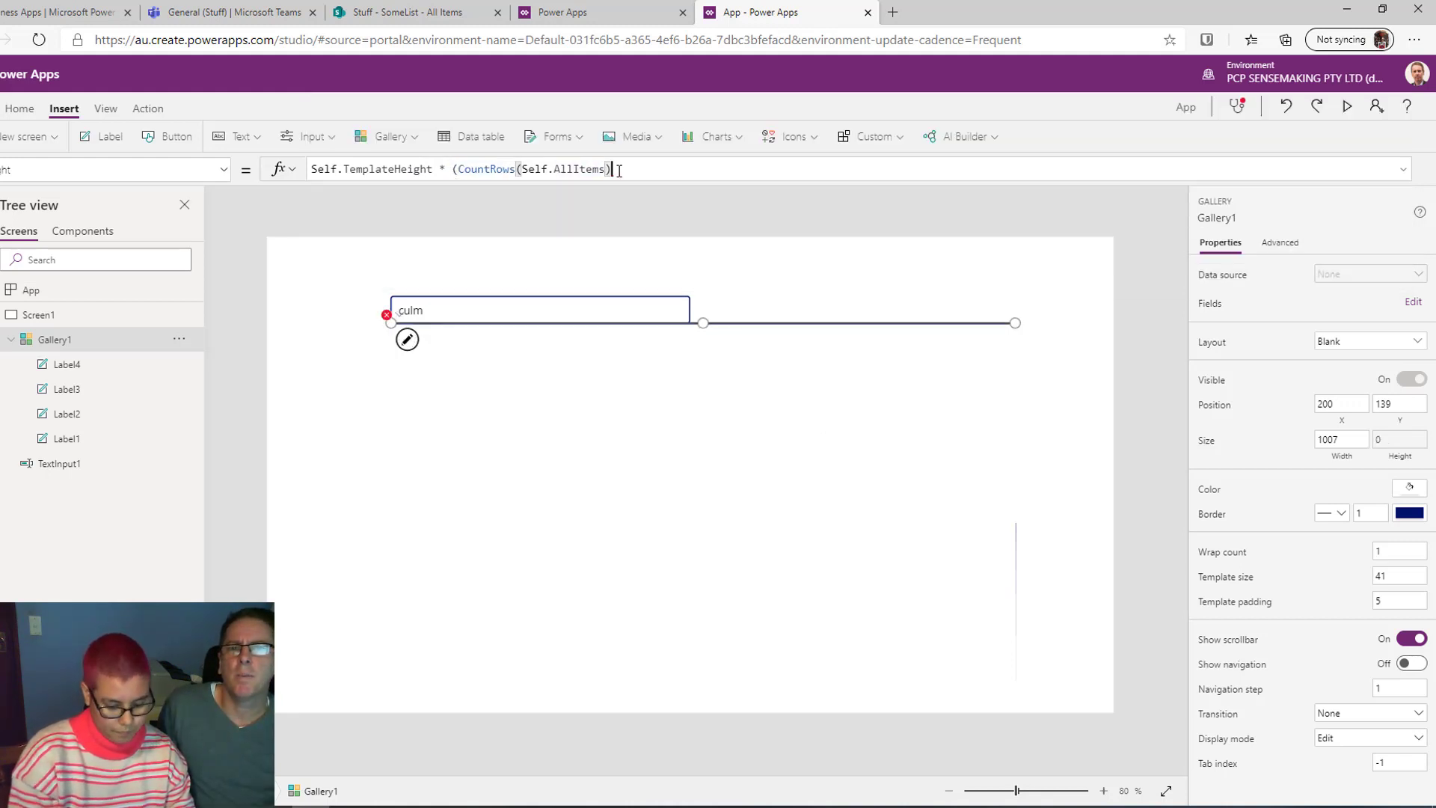
text(+2))
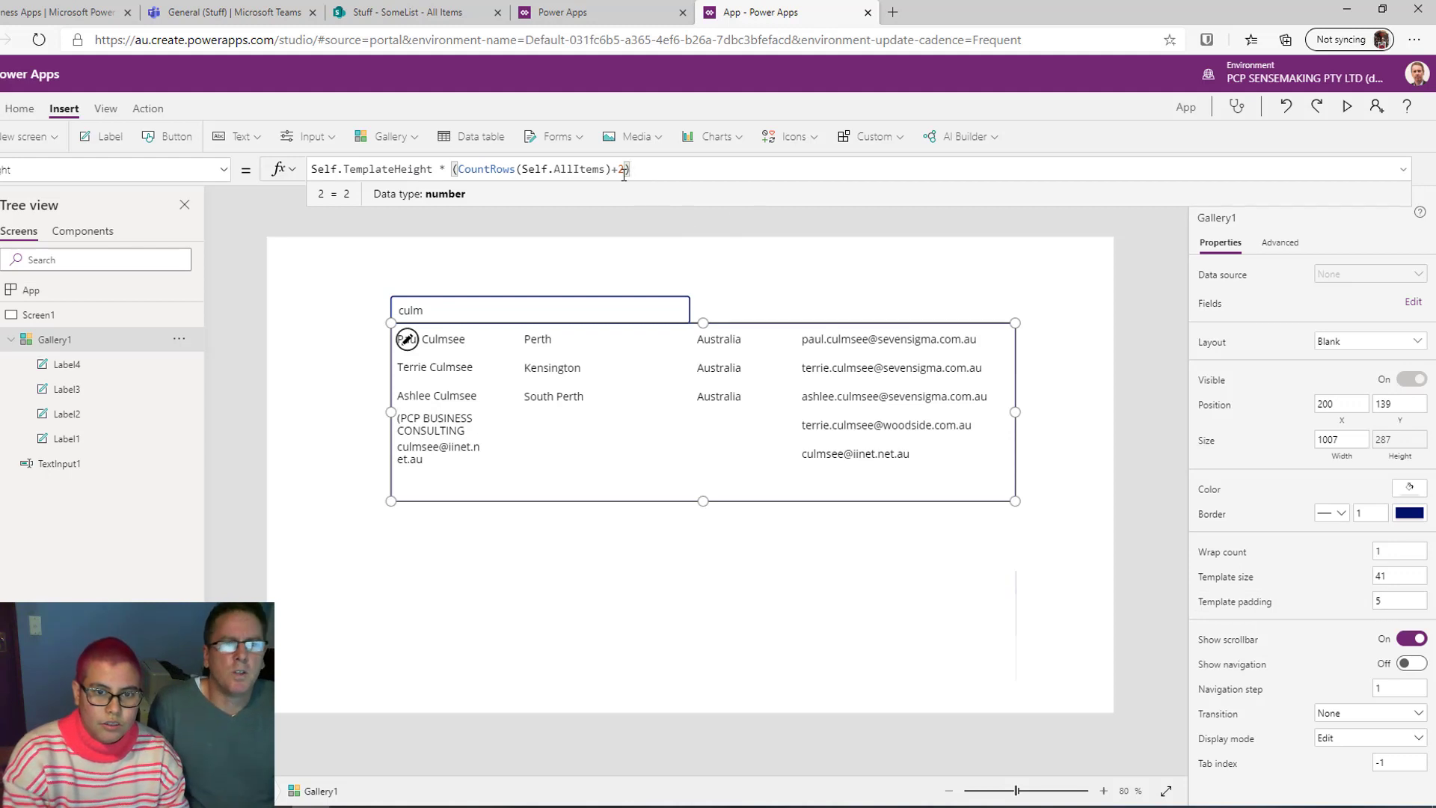
Try 2.5 extra rows in the gallery's Height formula and return the value to 2
text(.5)
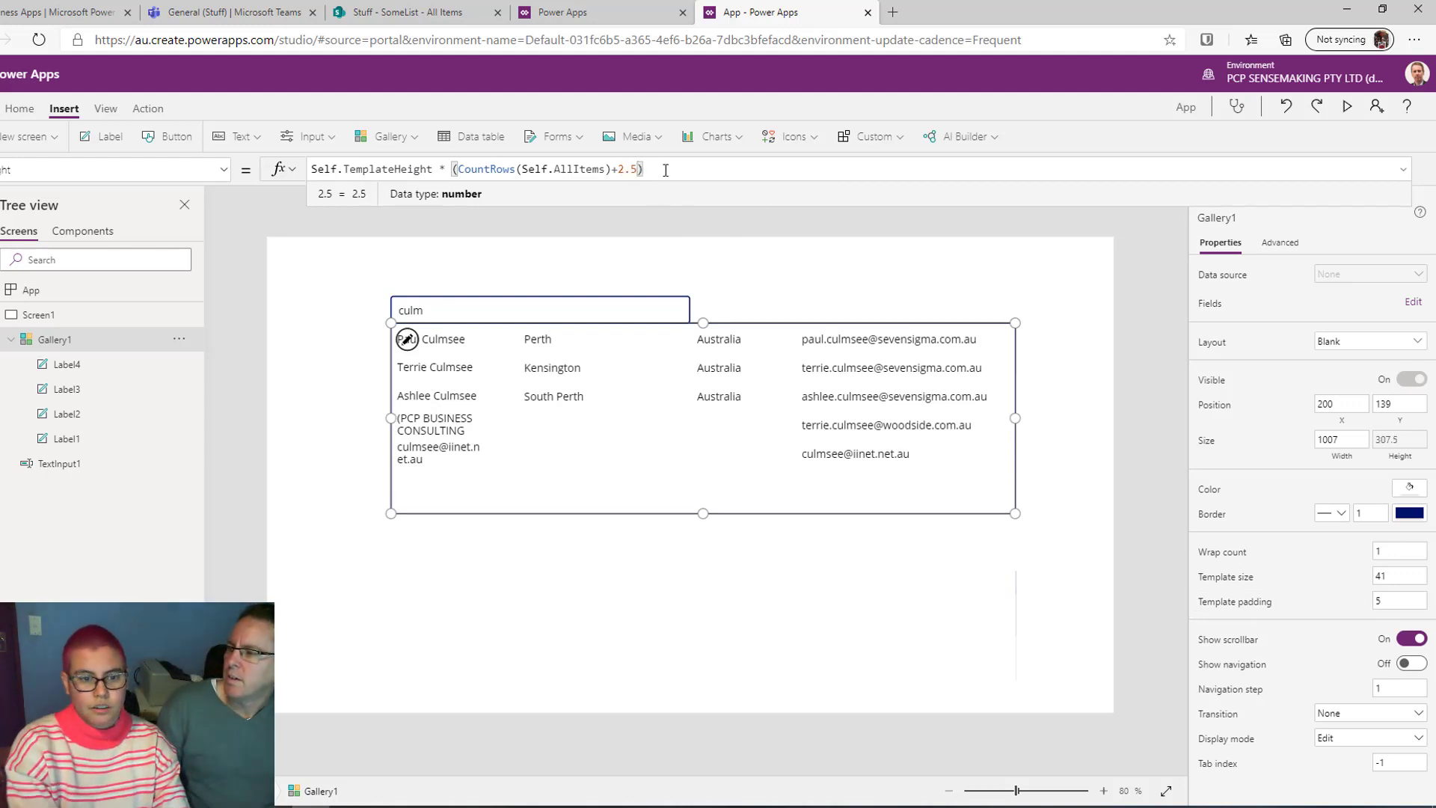
click(632, 170)
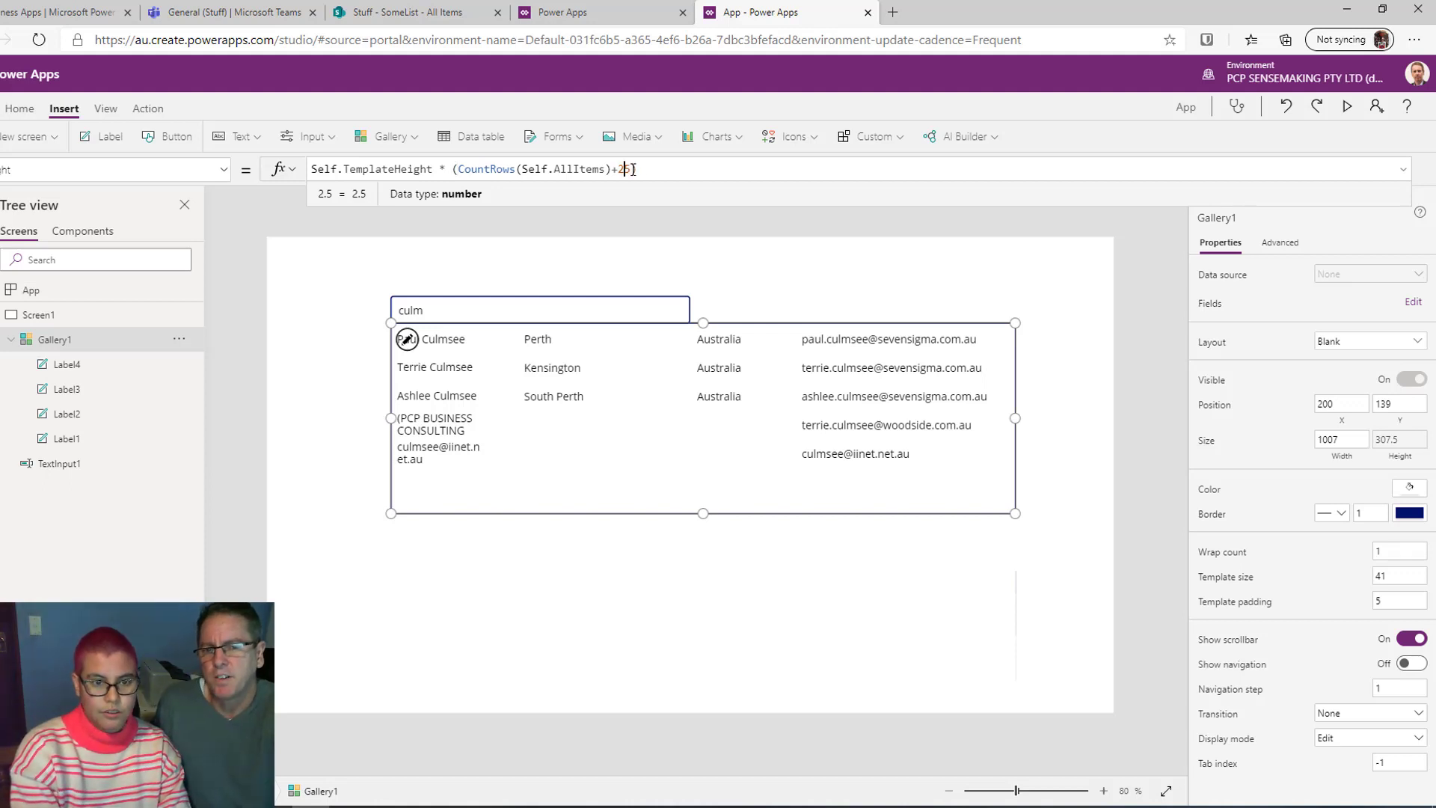
key(BackSpace)
key(BackSpace)
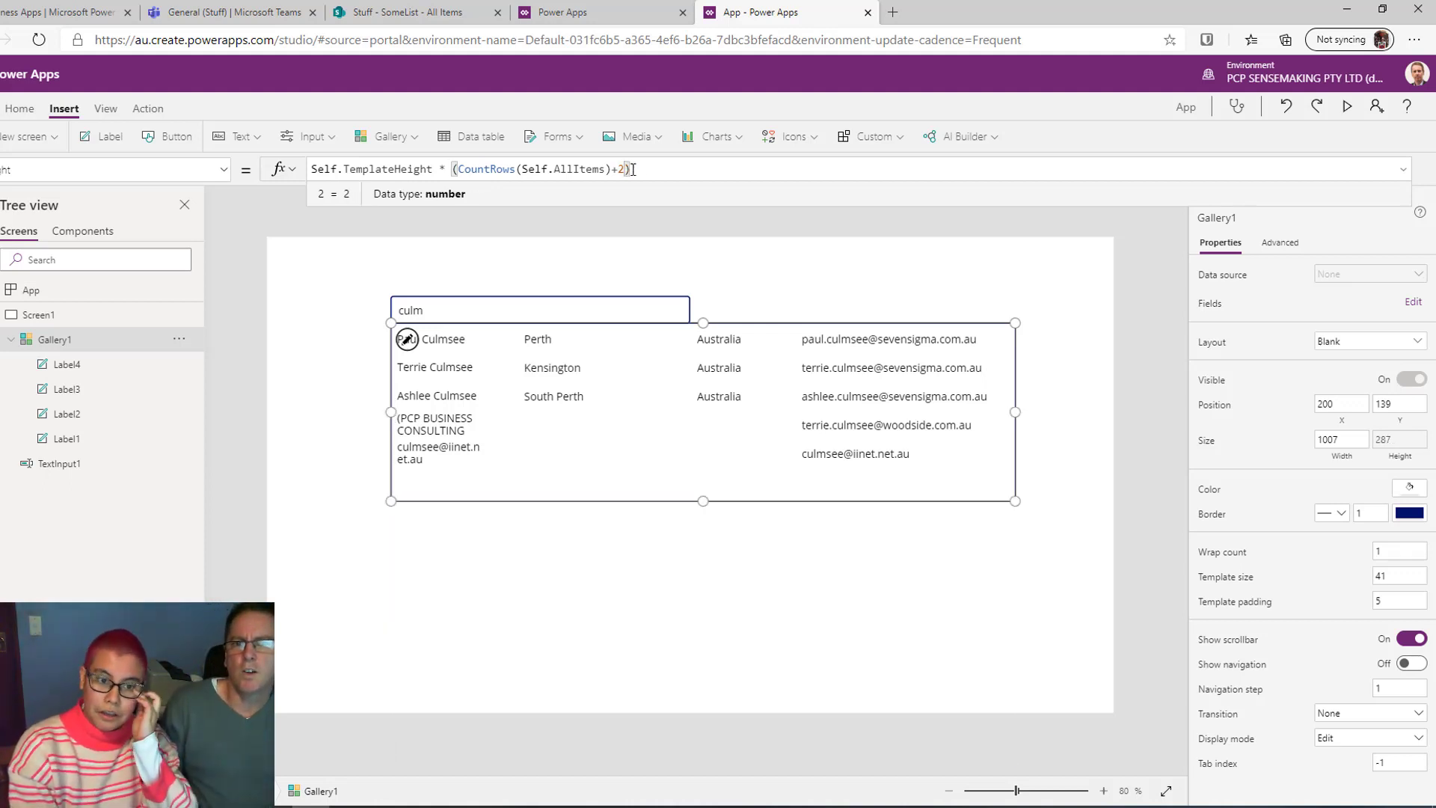
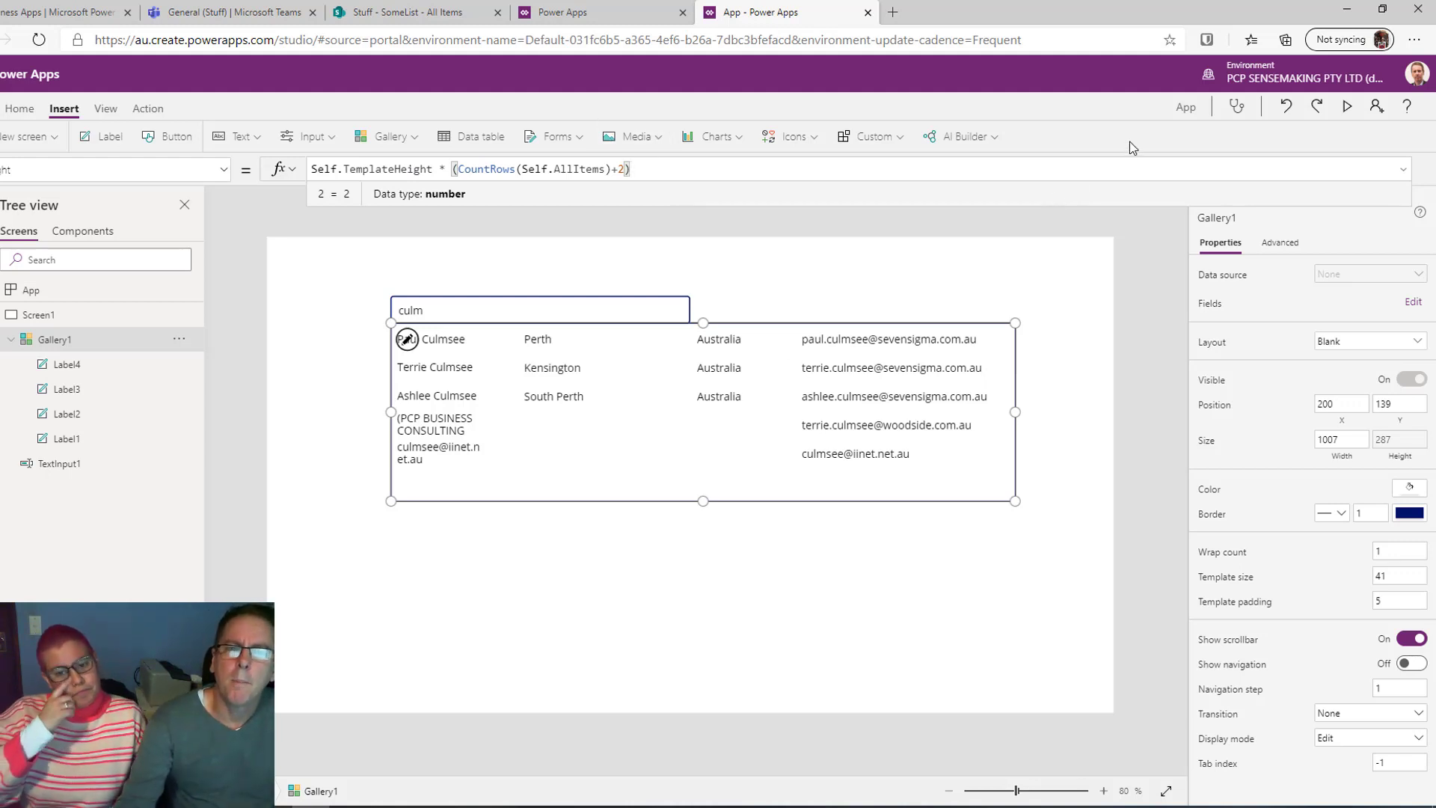
Preview the app to check how the gallery's height fits the people results, and close the preview
click(1345, 106)
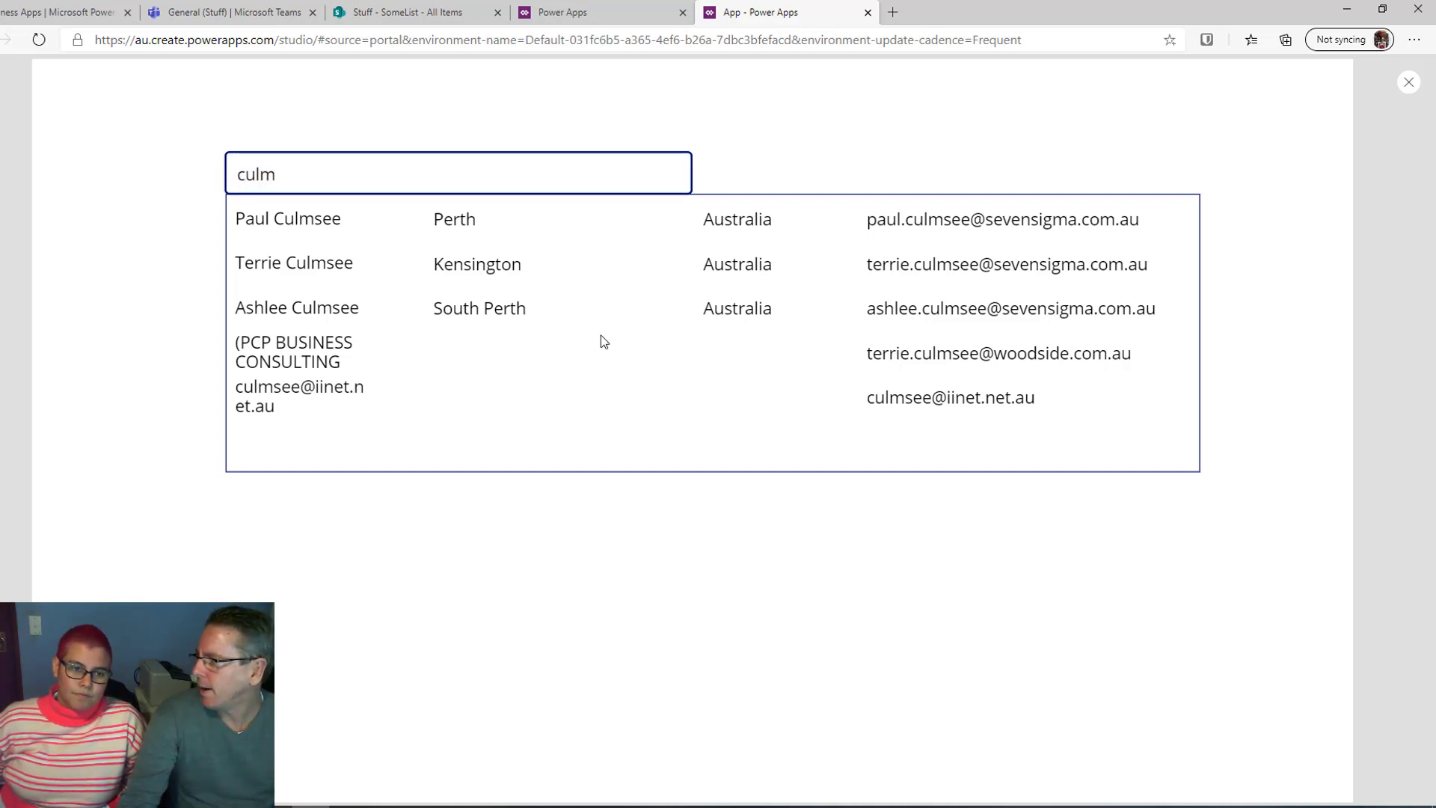
click(1408, 82)
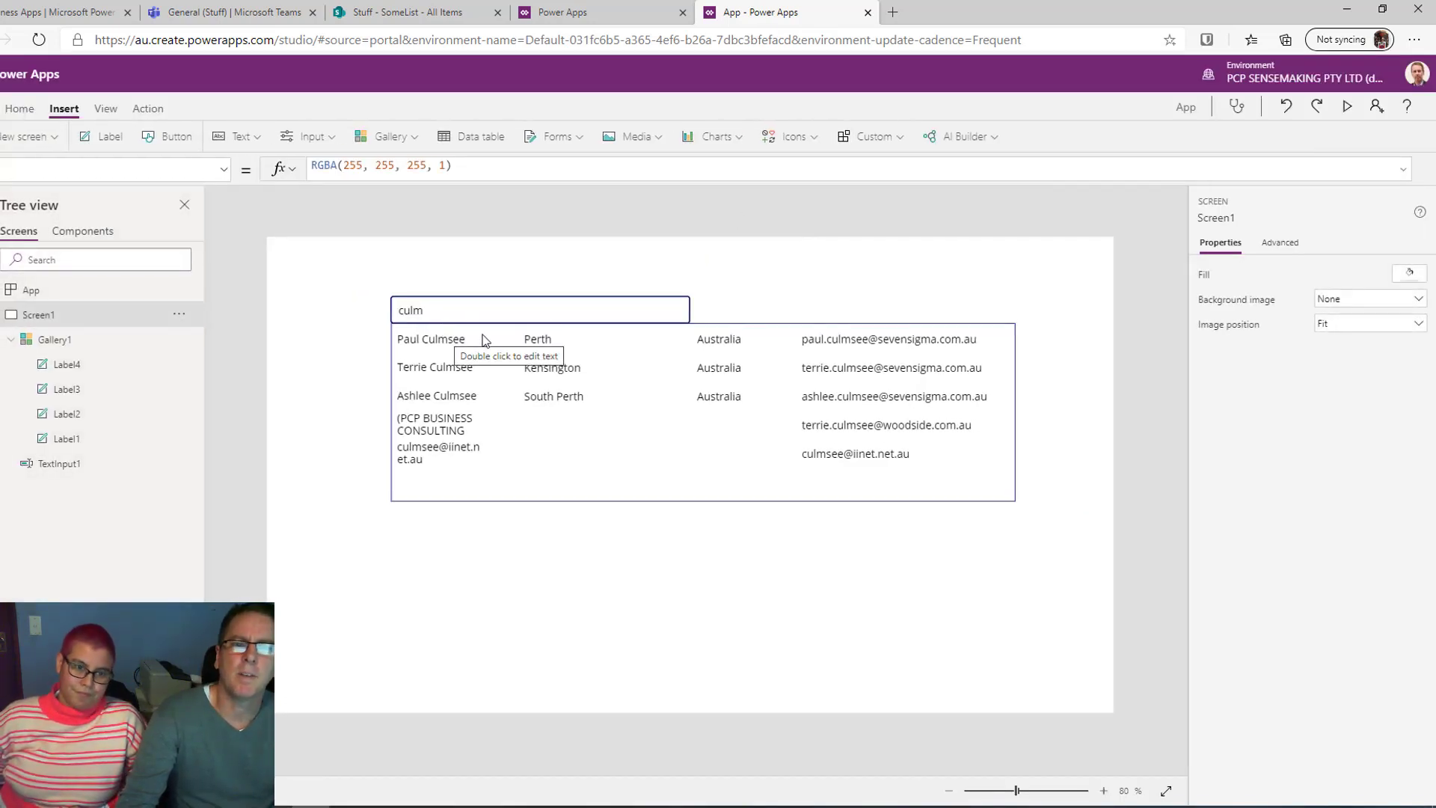
click(445, 340)
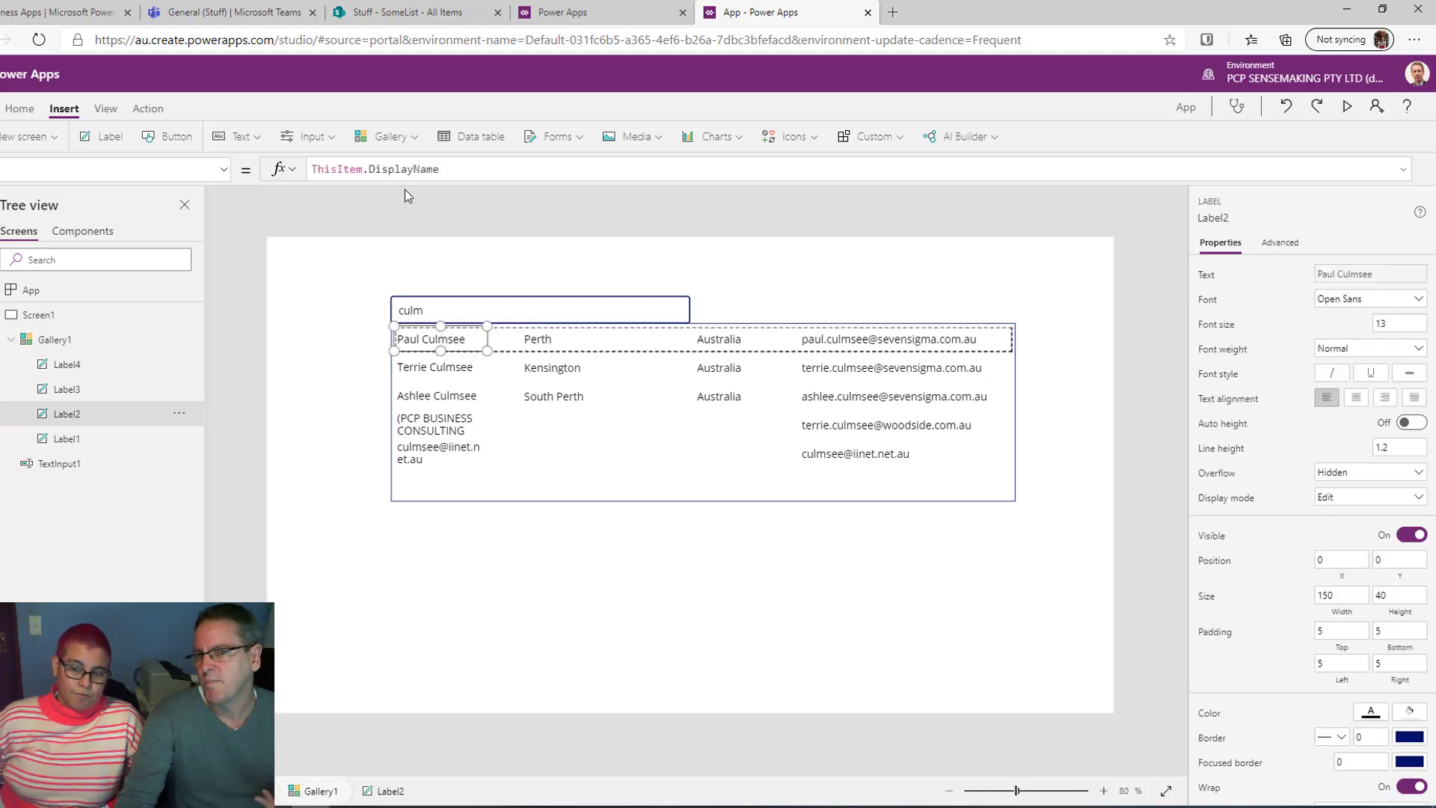
Replace the gallery's OnSelect formula with the beginning of a Set call for a variable named selectedperson
click(519, 455)
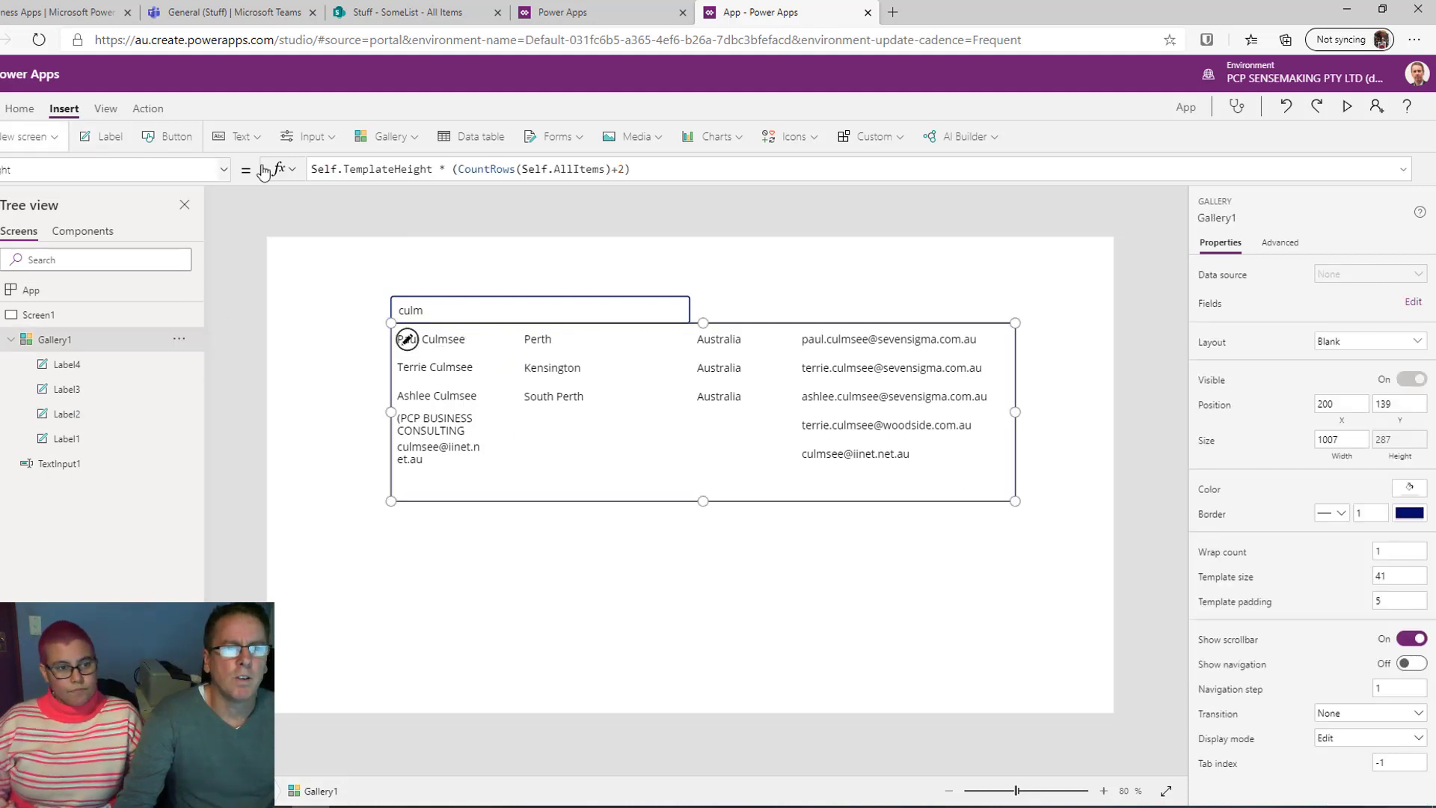
click(225, 169)
scroll(111, 316, down, 3)
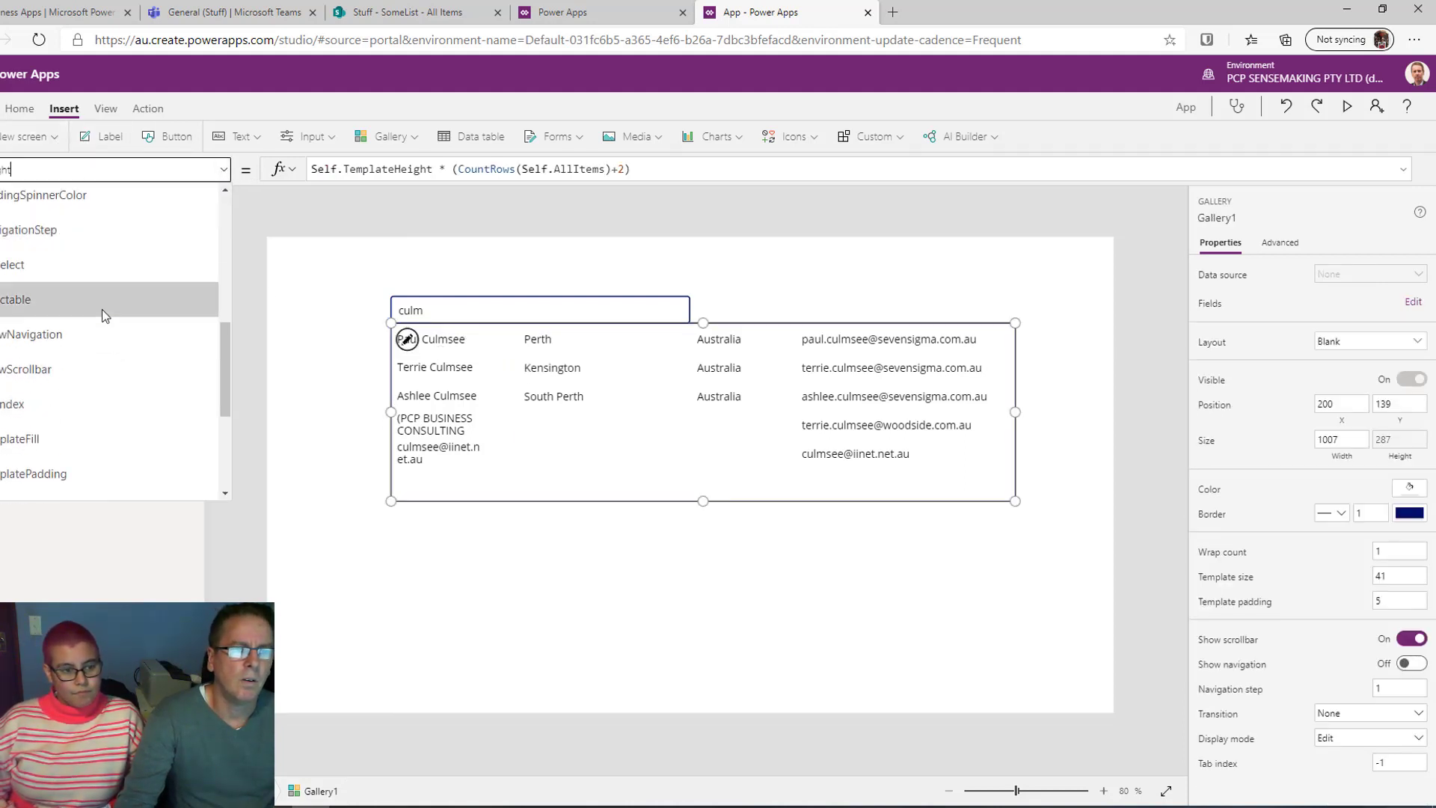
click(32, 263)
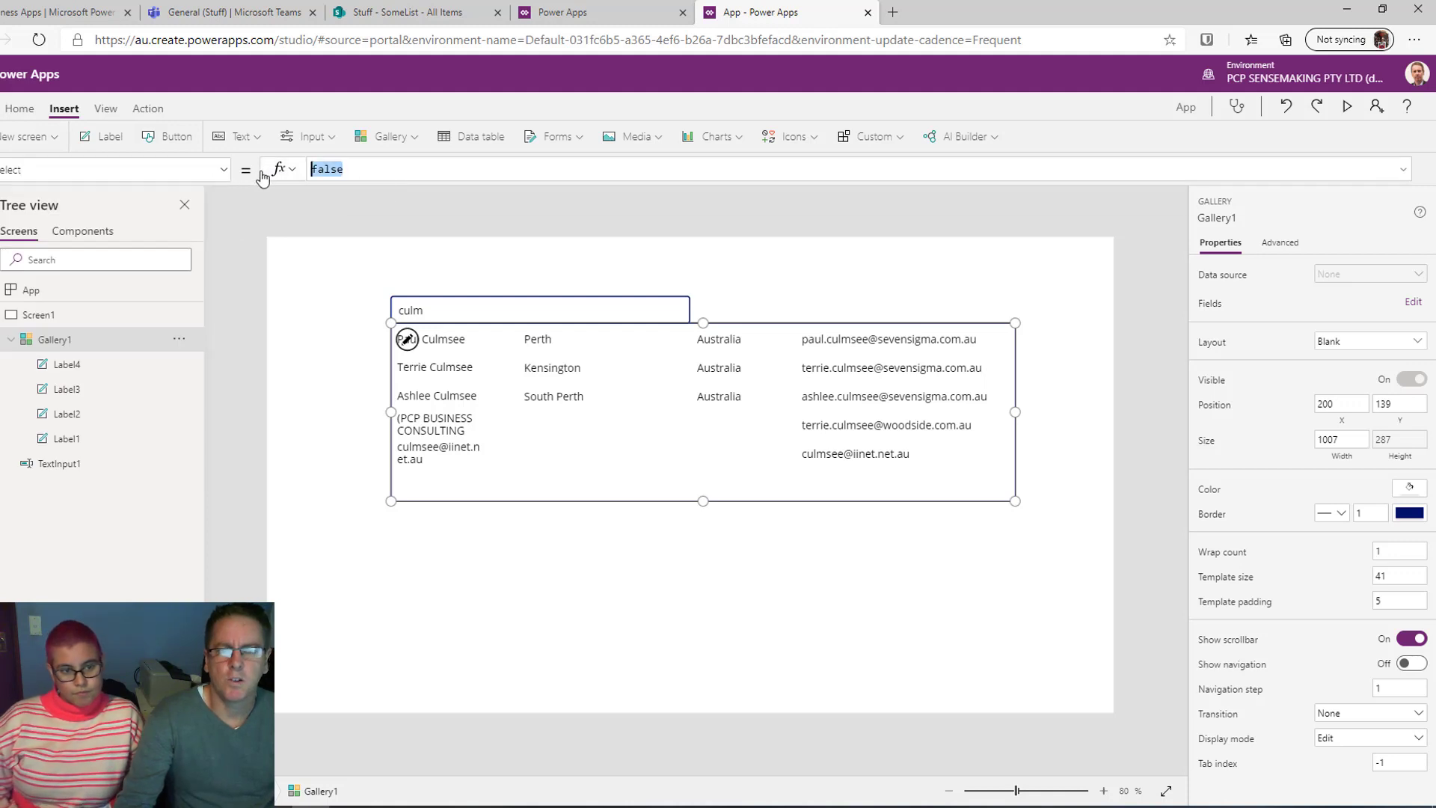
text(Se)
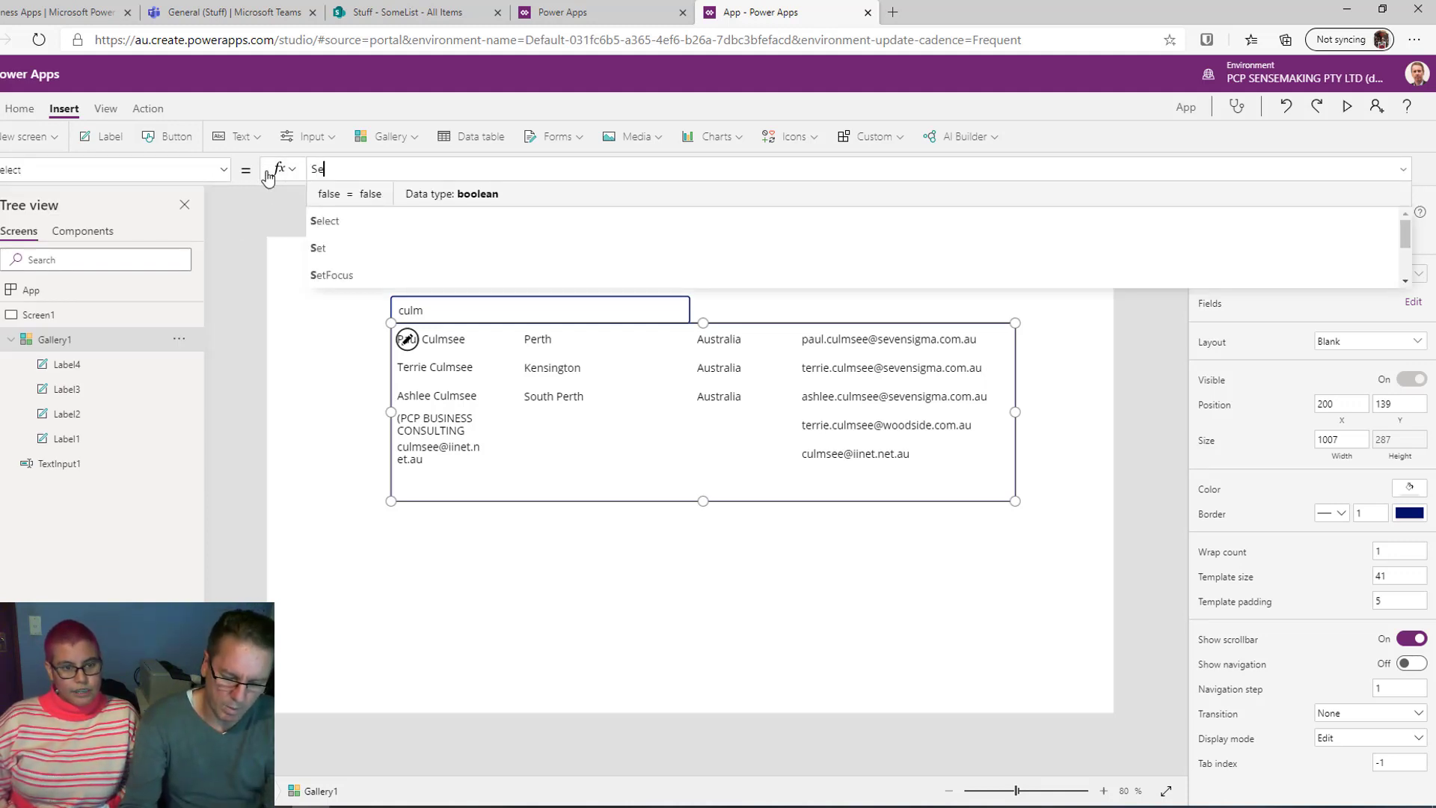
text(t(se)
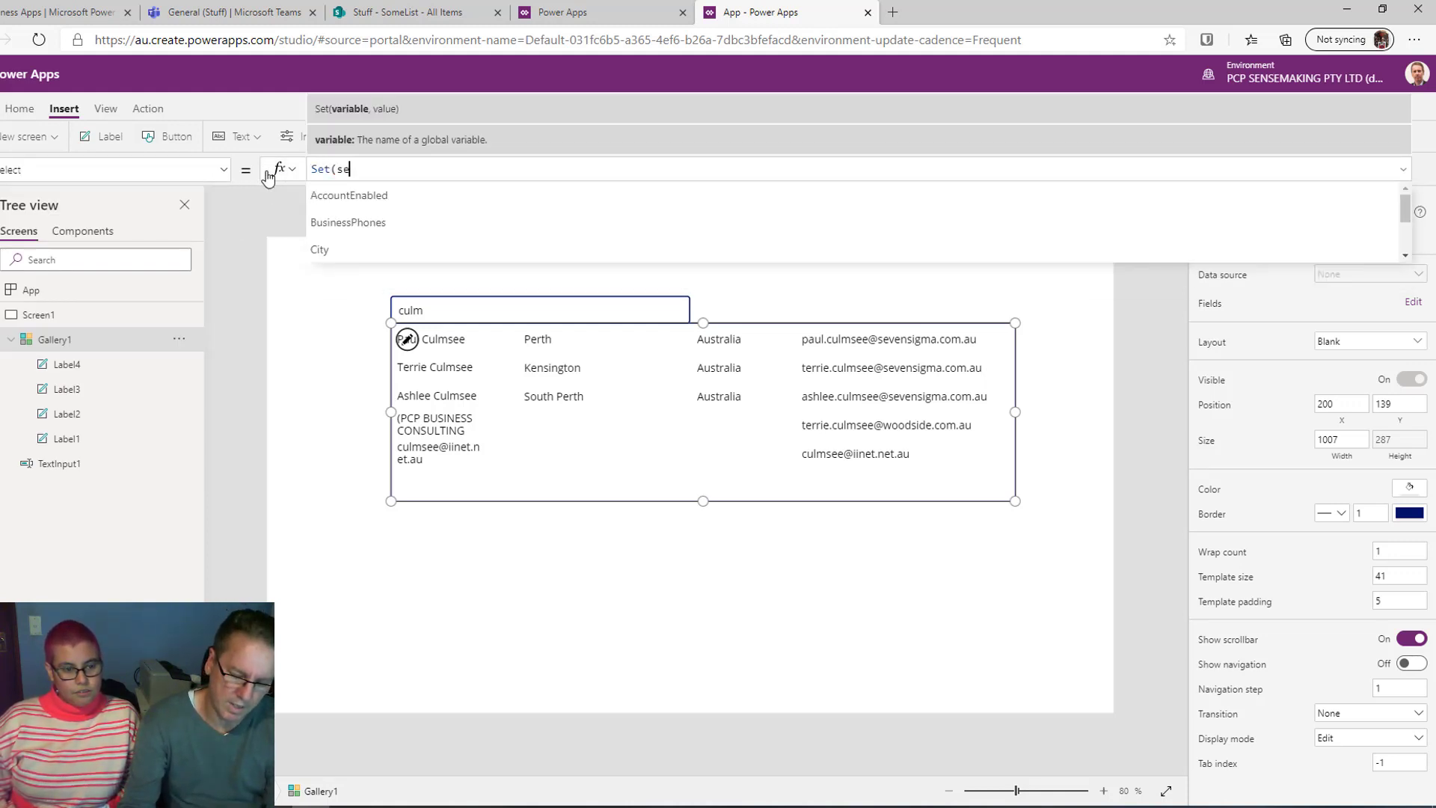
text(lectedperson,)
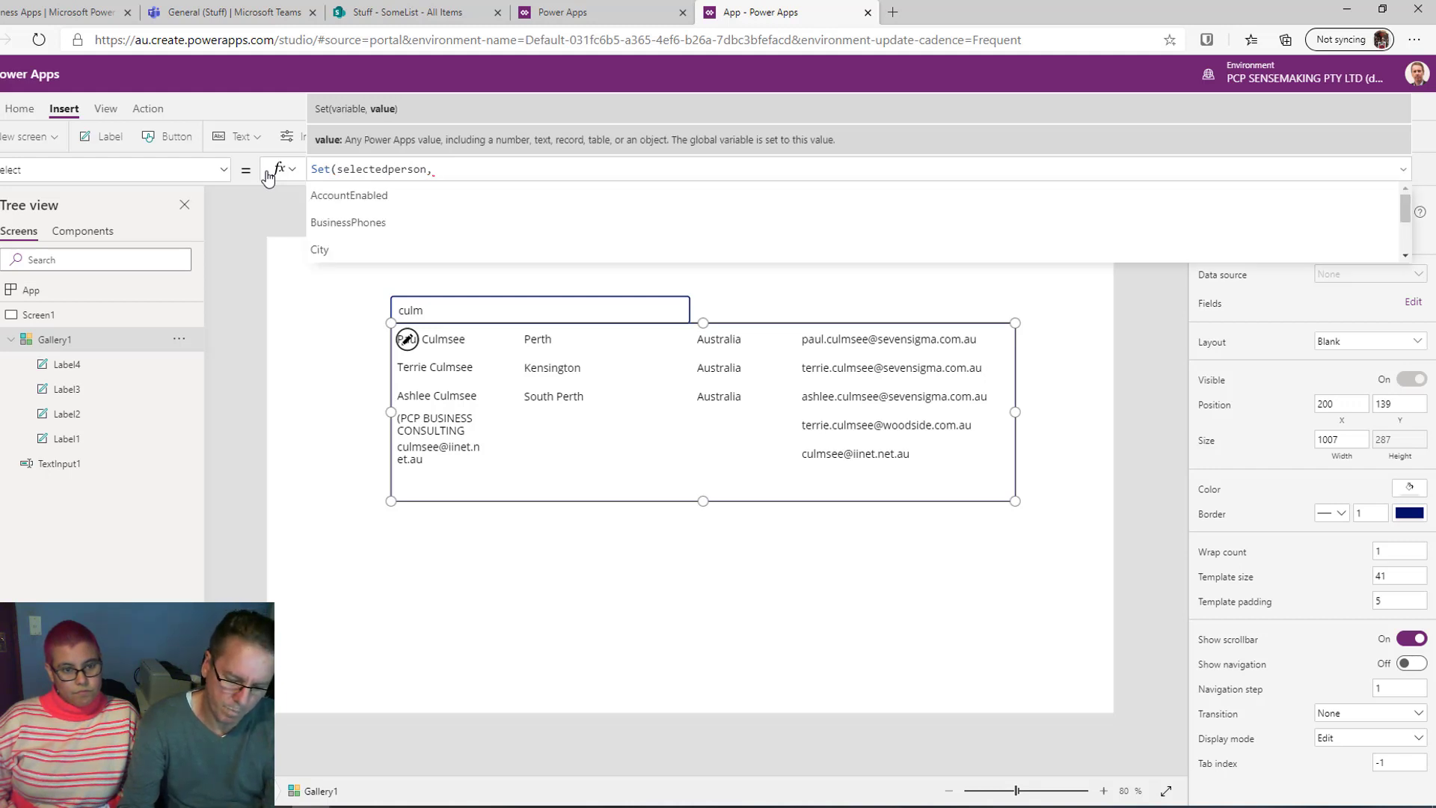
Complete the OnSelect formula with the whole current record as the value: Set(selectedperson,ThisItem)
text(thisit)
key(Tab)
text(.)
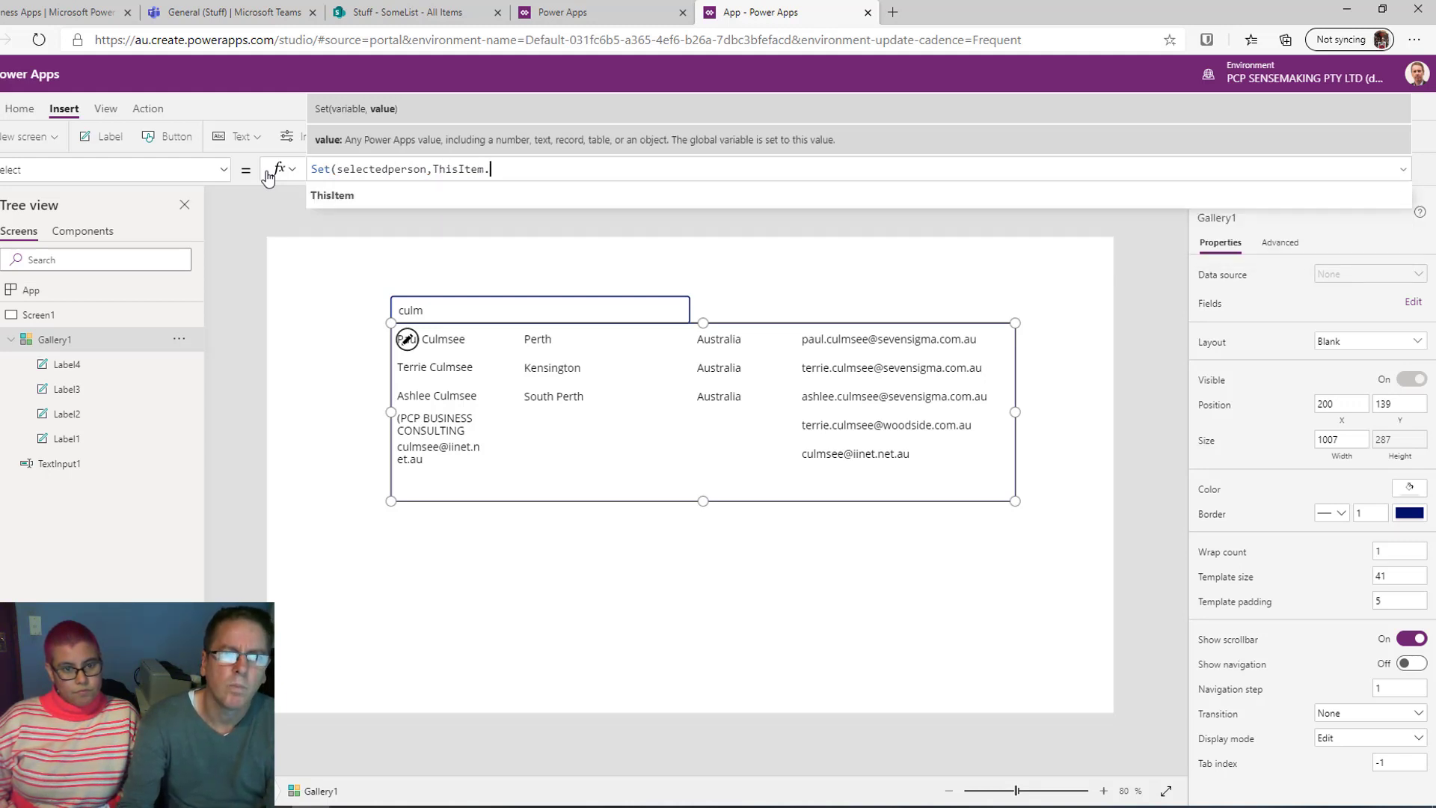
text(d)
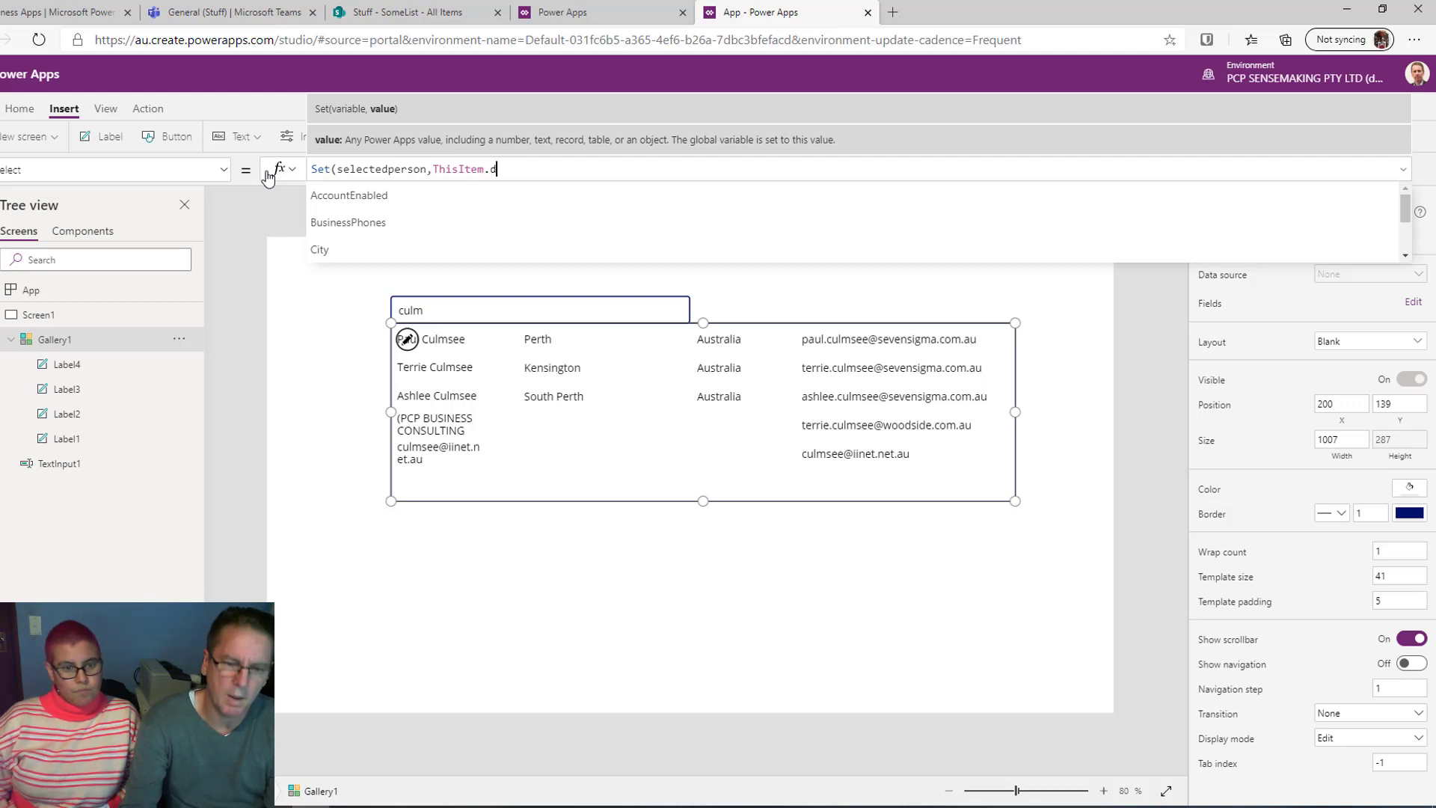
text(is)
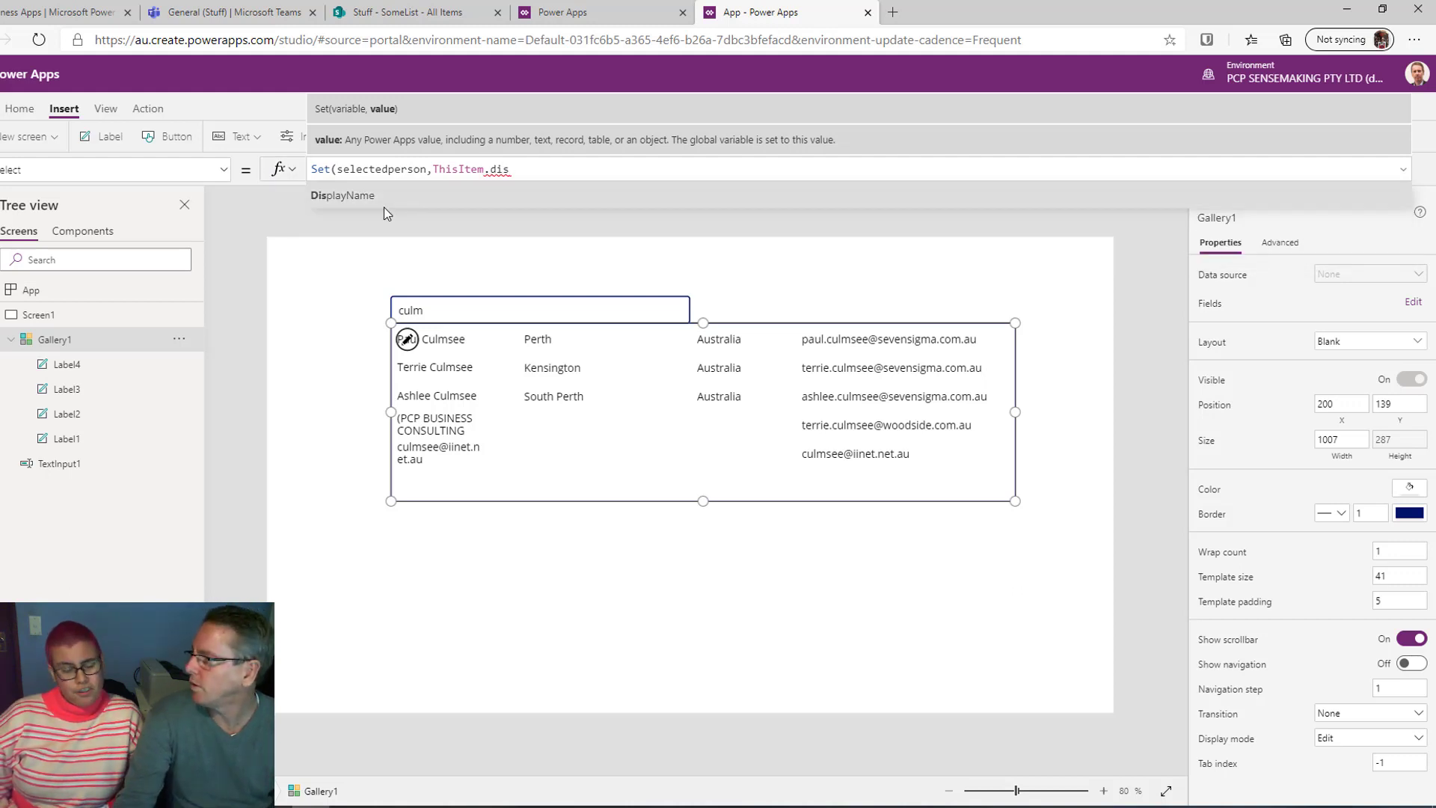
key(BackSpace)
key(BackSpace)
key(BackSpace)
key(BackSpace)
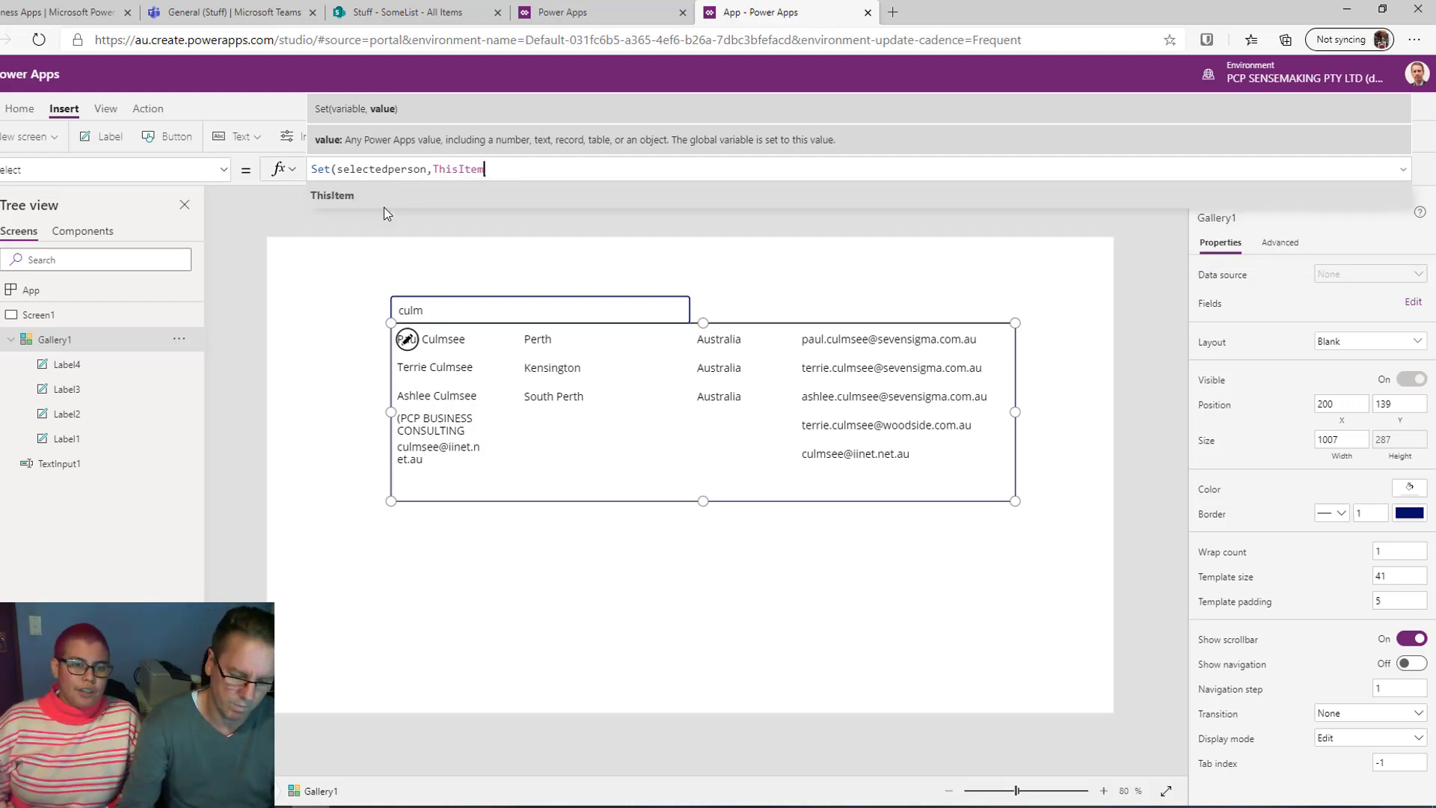
text())
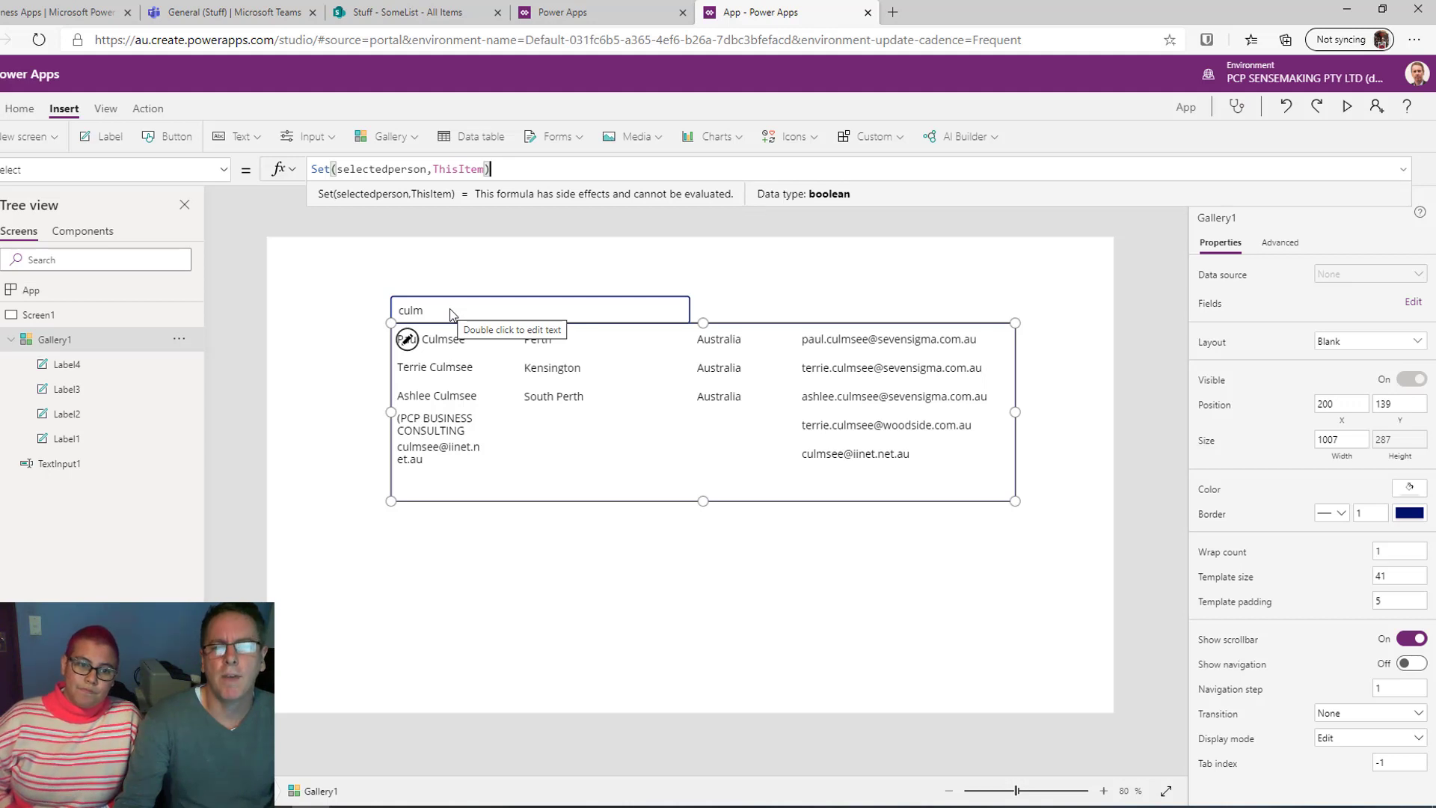
Pick a person from the gallery in the app preview, and examine the record stored in the global variable selectedperson
click(1347, 105)
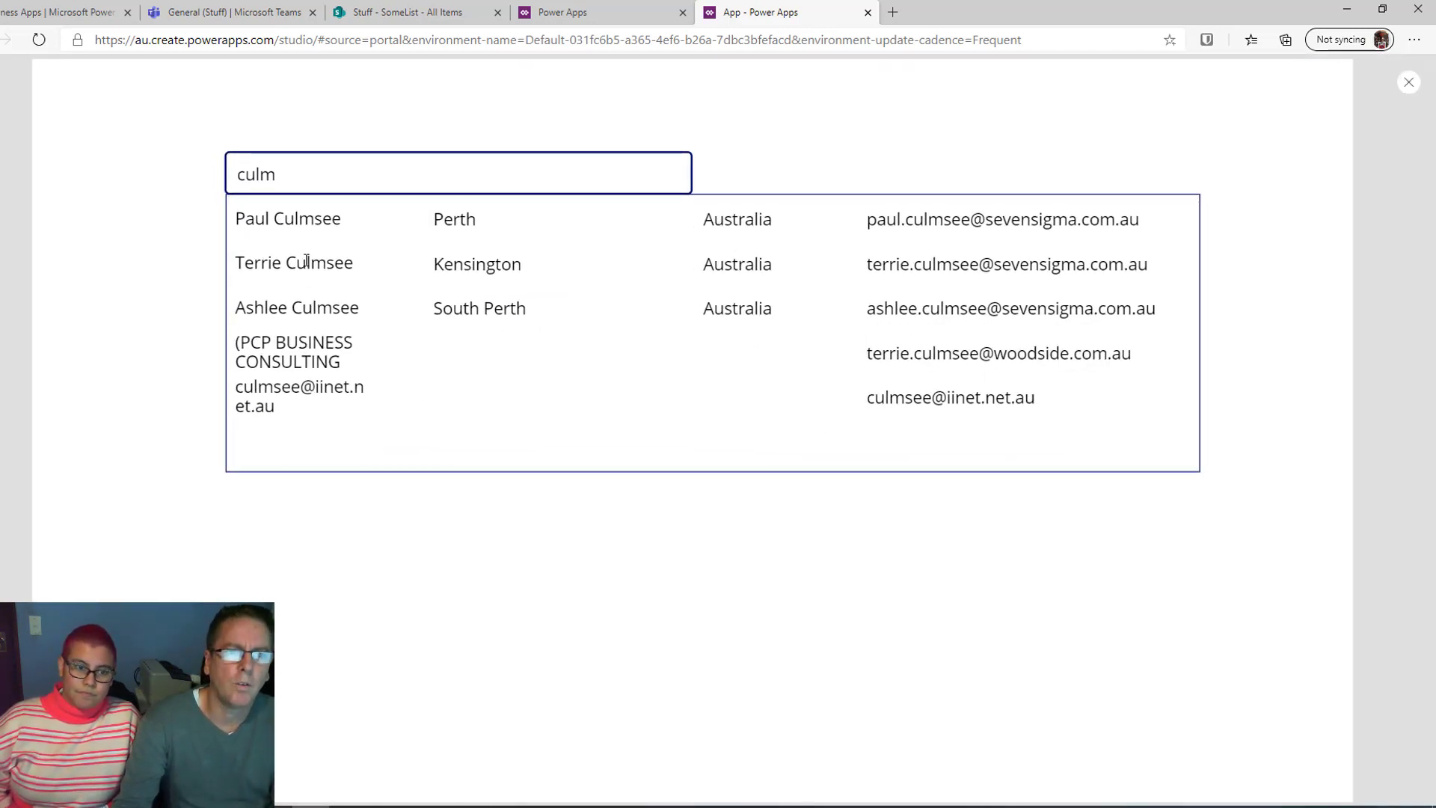
click(1408, 82)
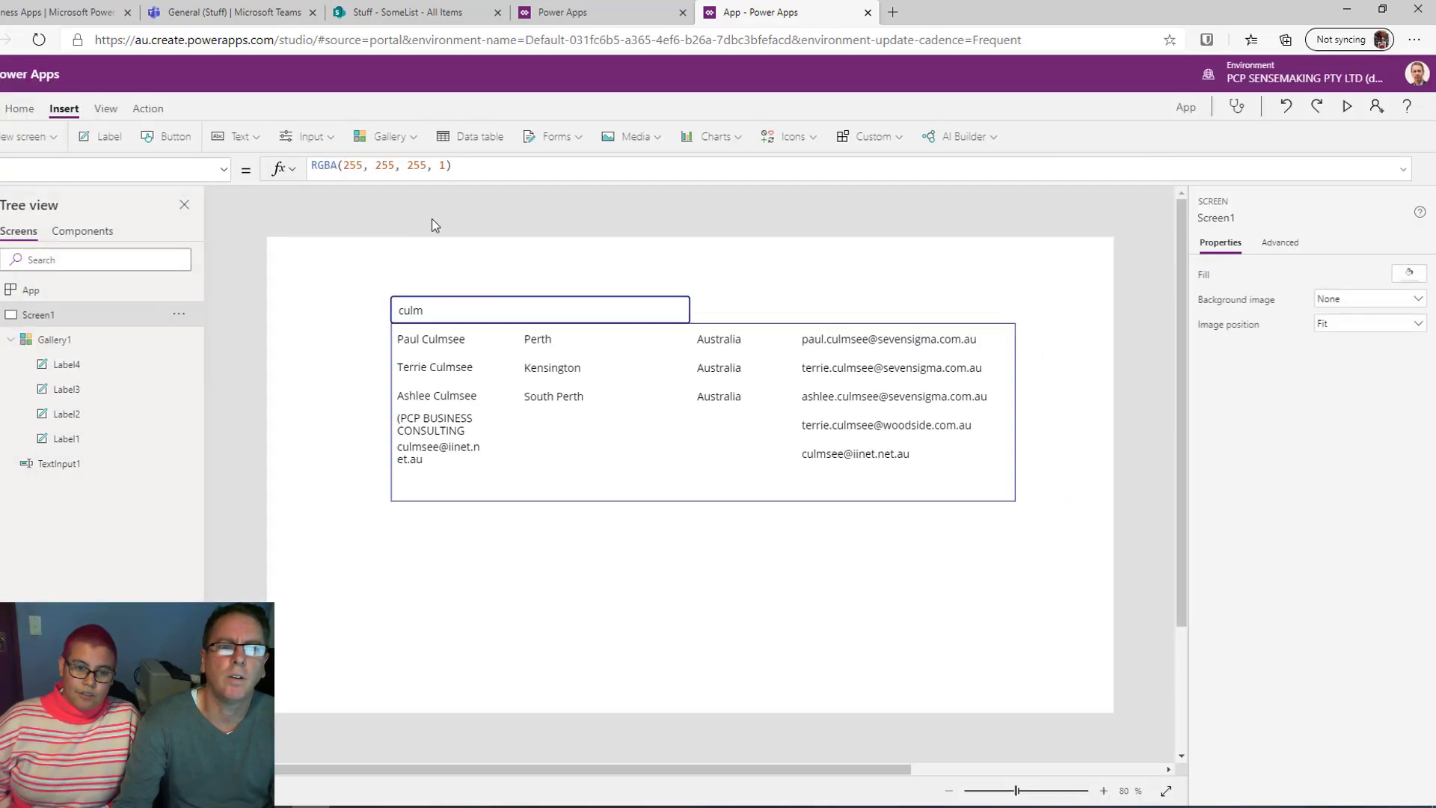
click(106, 109)
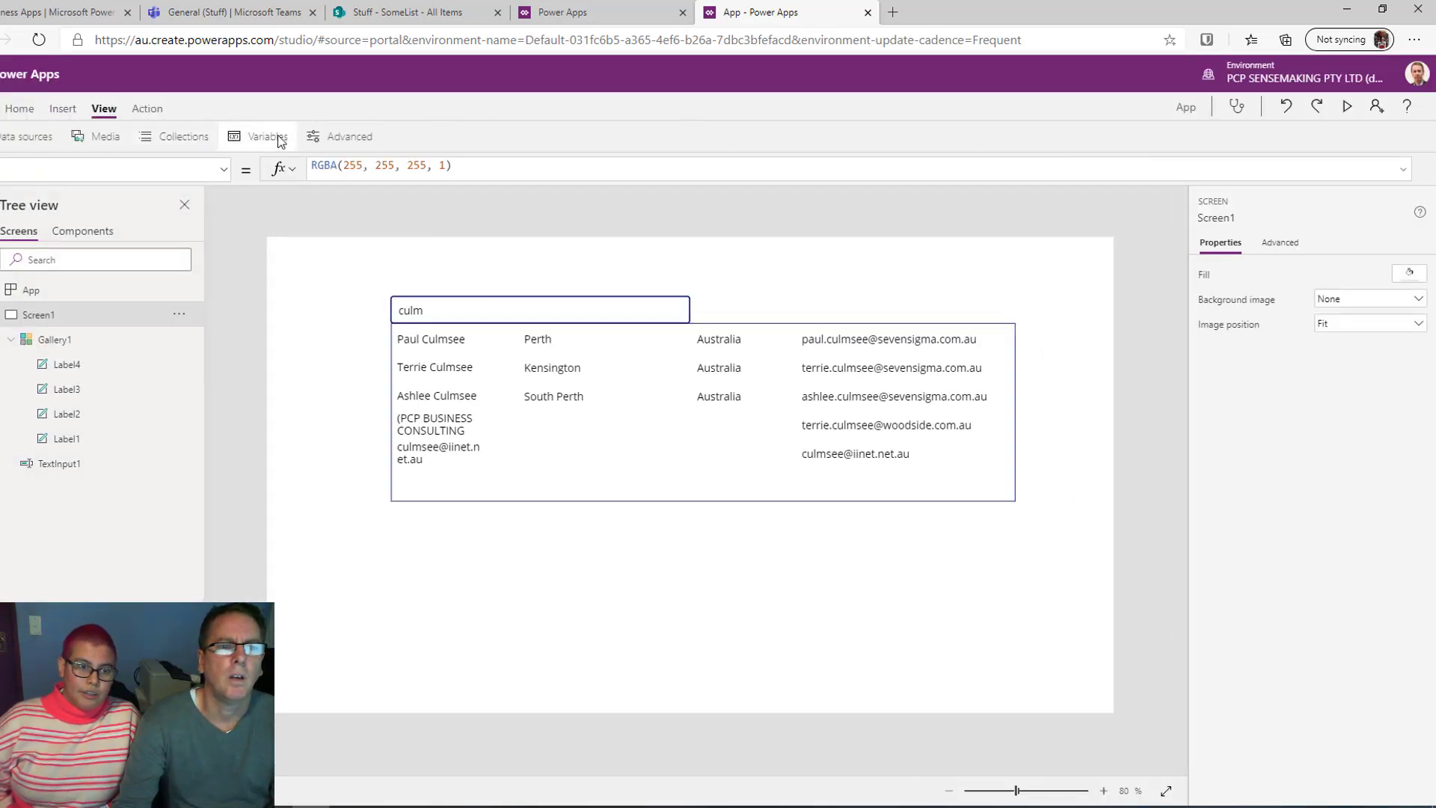
click(275, 137)
click(247, 208)
click(381, 234)
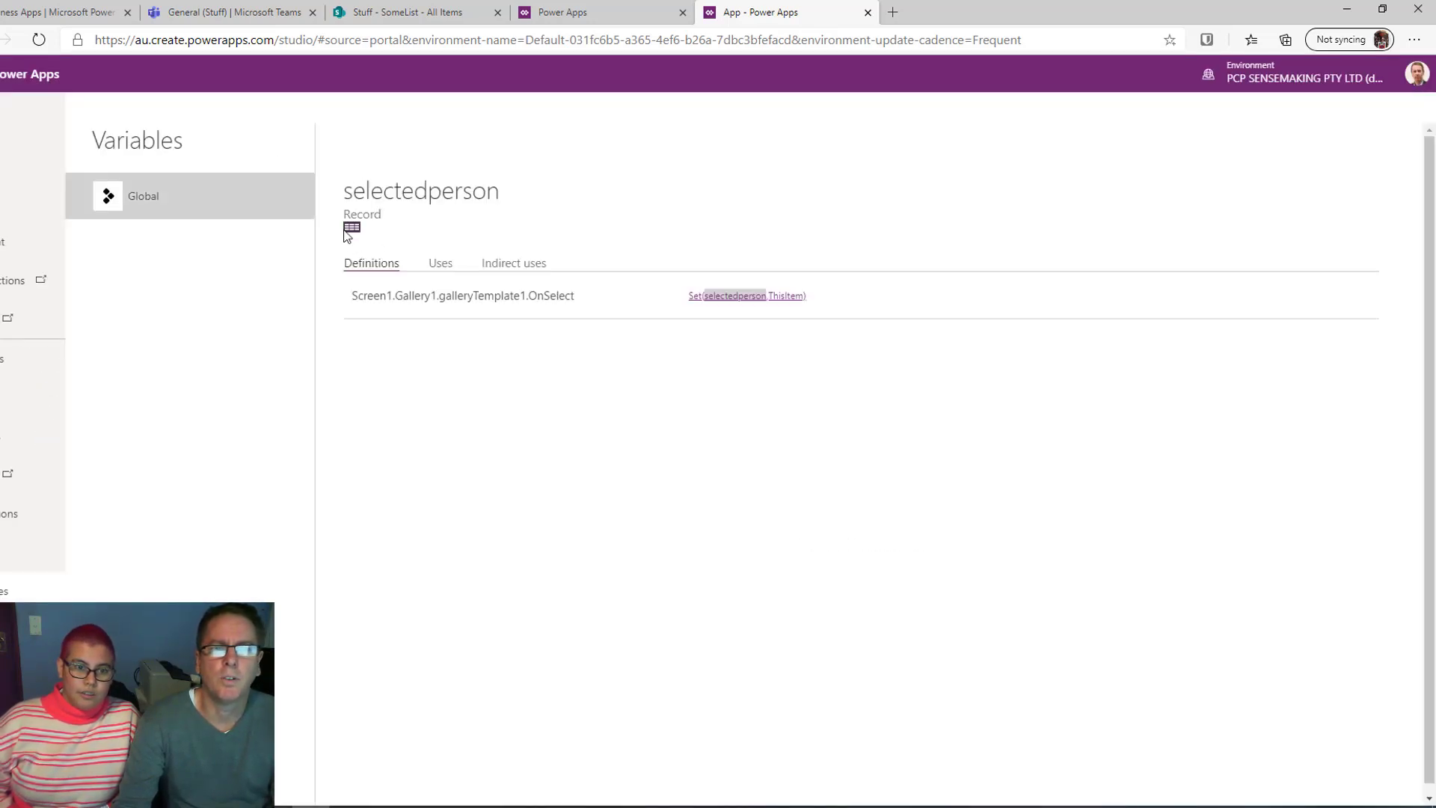
click(352, 228)
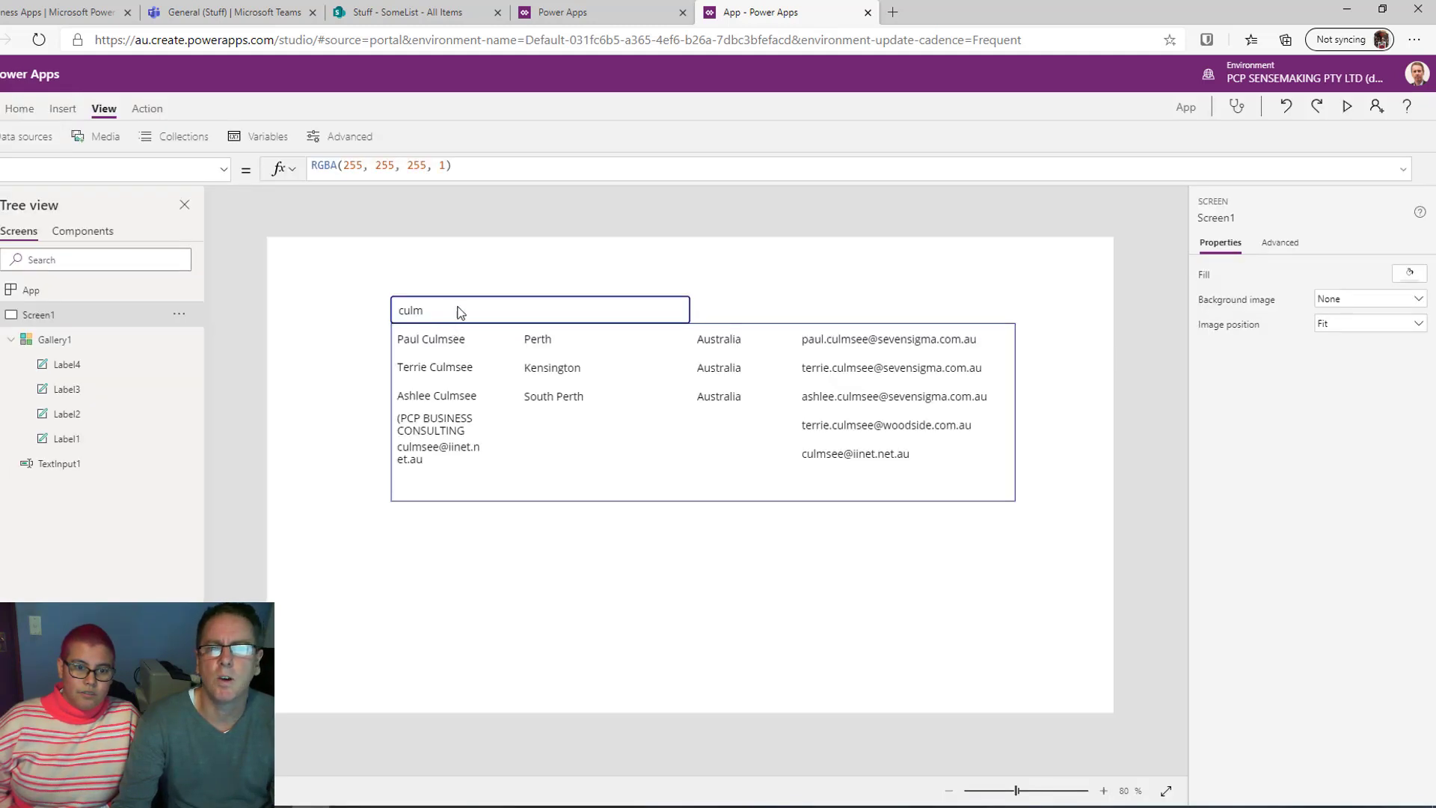
Set the search text input's Default property to selectedperson.DisplayName
click(460, 312)
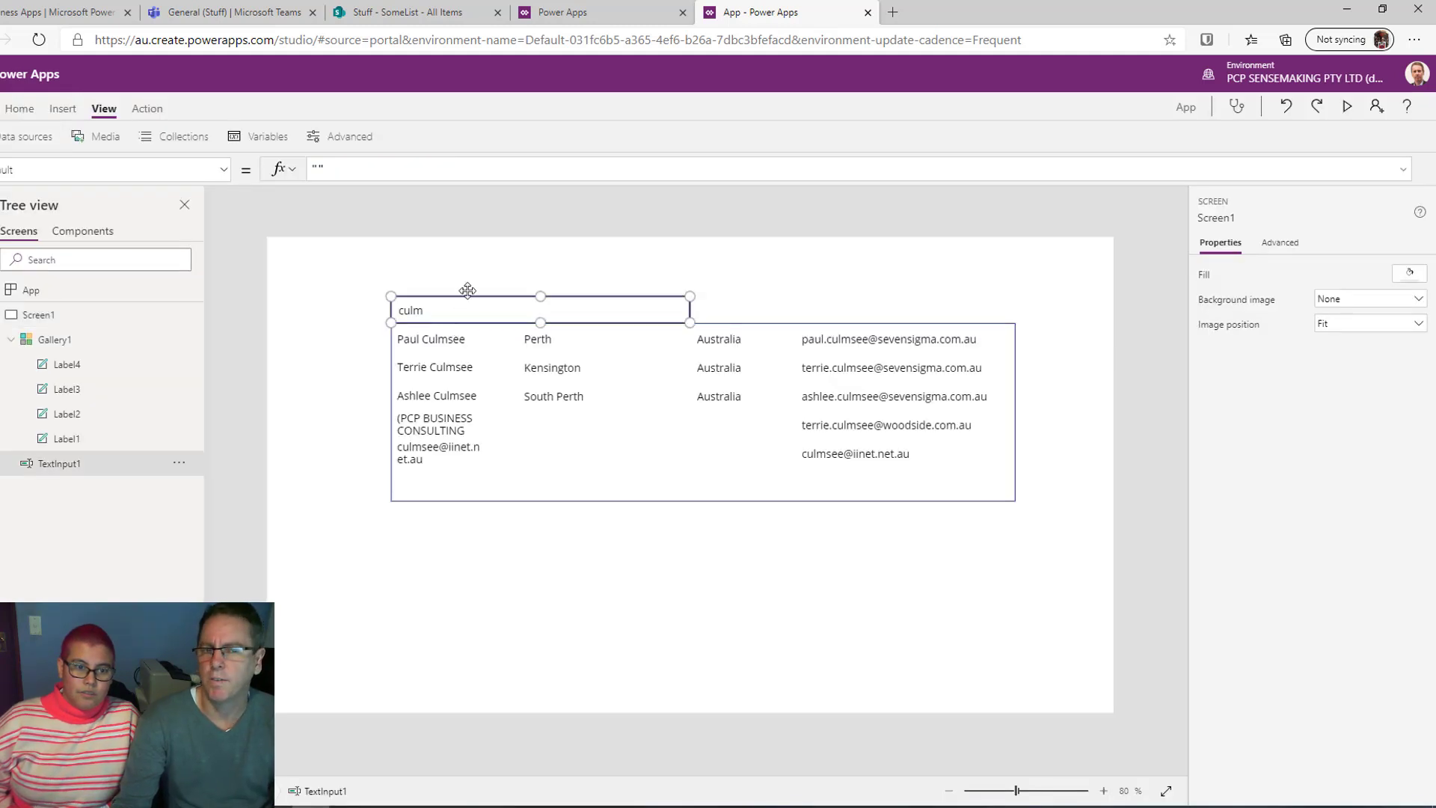
click(224, 172)
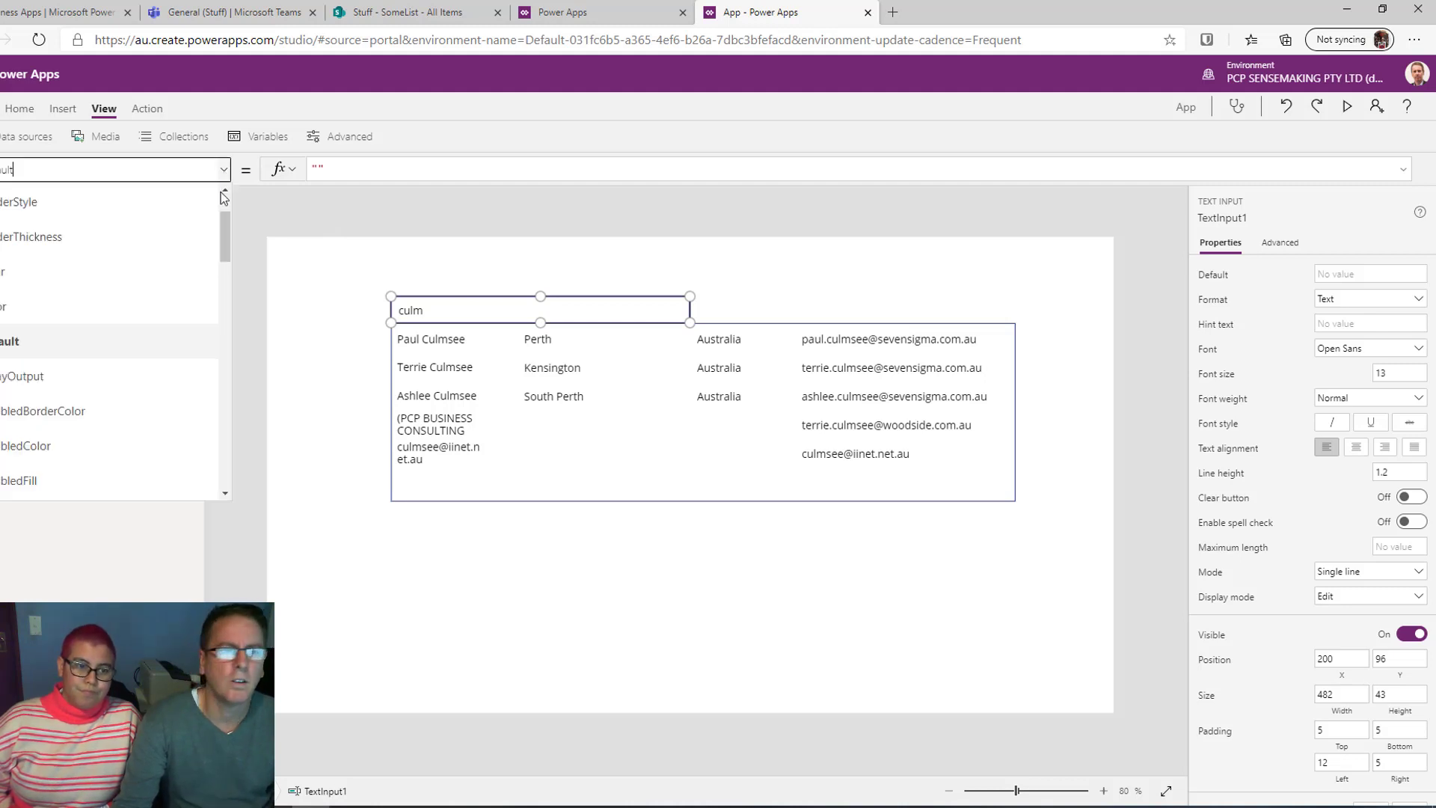
click(91, 344)
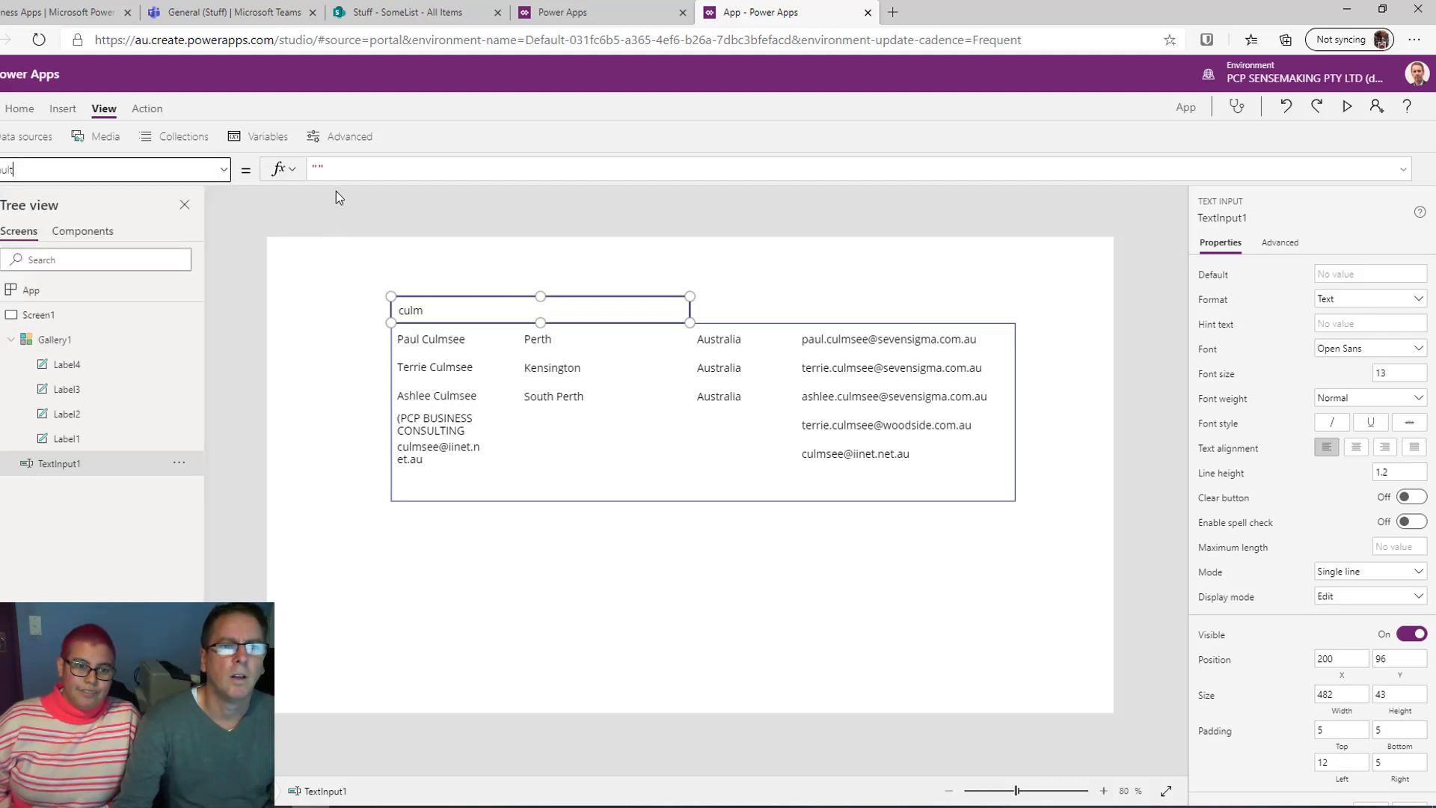
click(317, 174)
key(ctrl+a)
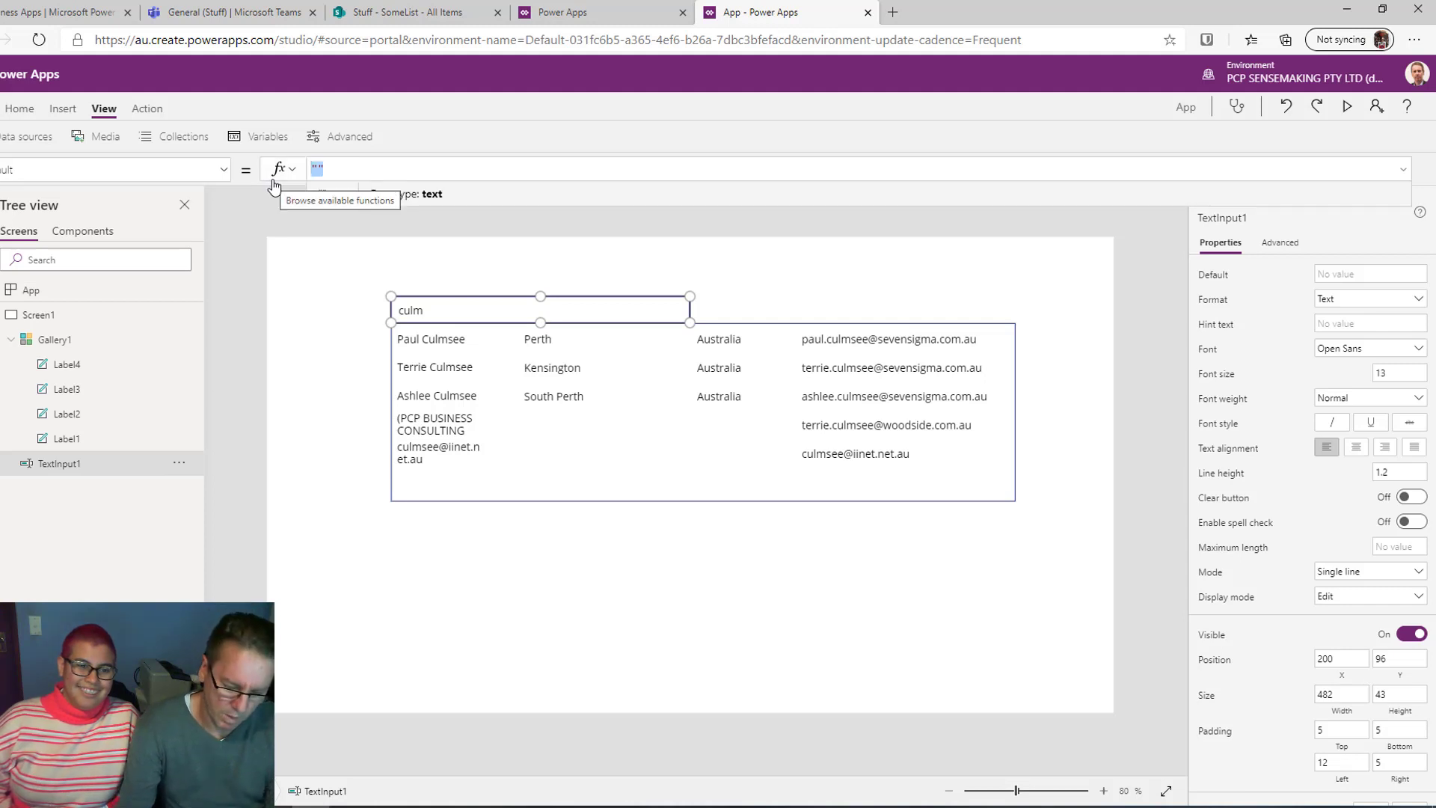
text(select)
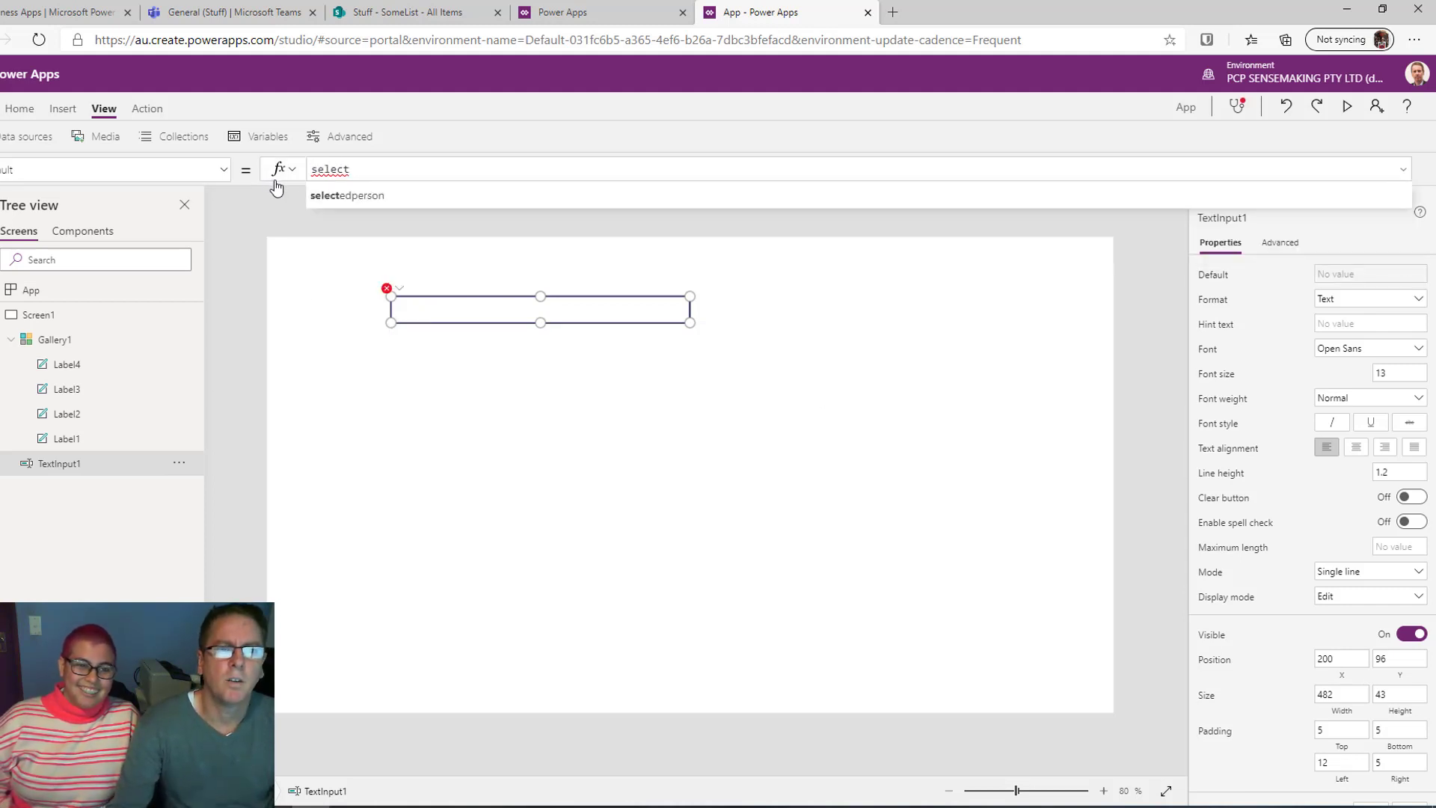
key(Tab)
text(.d)
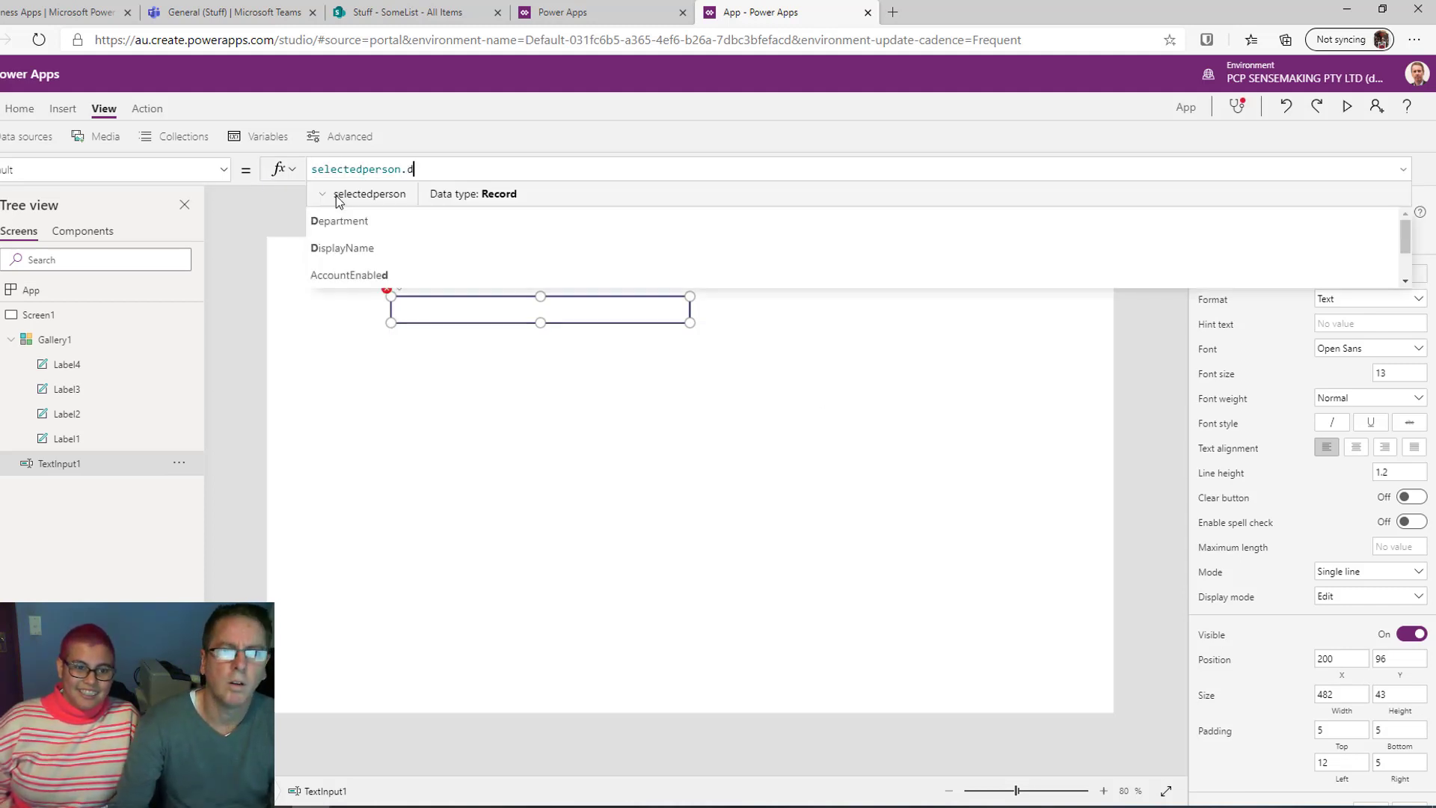
click(341, 223)
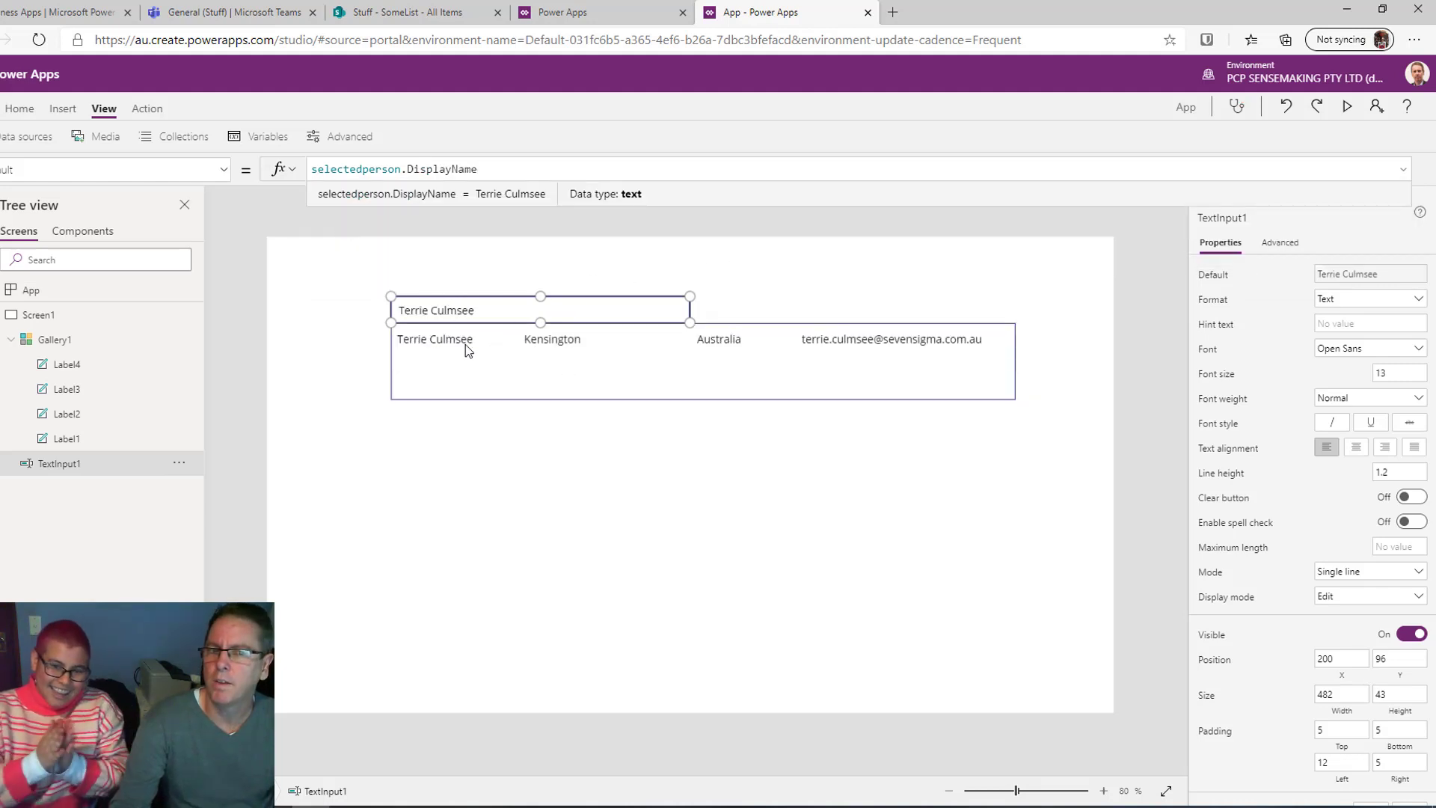
Extend the gallery's Visible formula, after Len(TextInput1.Text)>2, with a second condition beginning And selectedperson.DisplayName
click(550, 390)
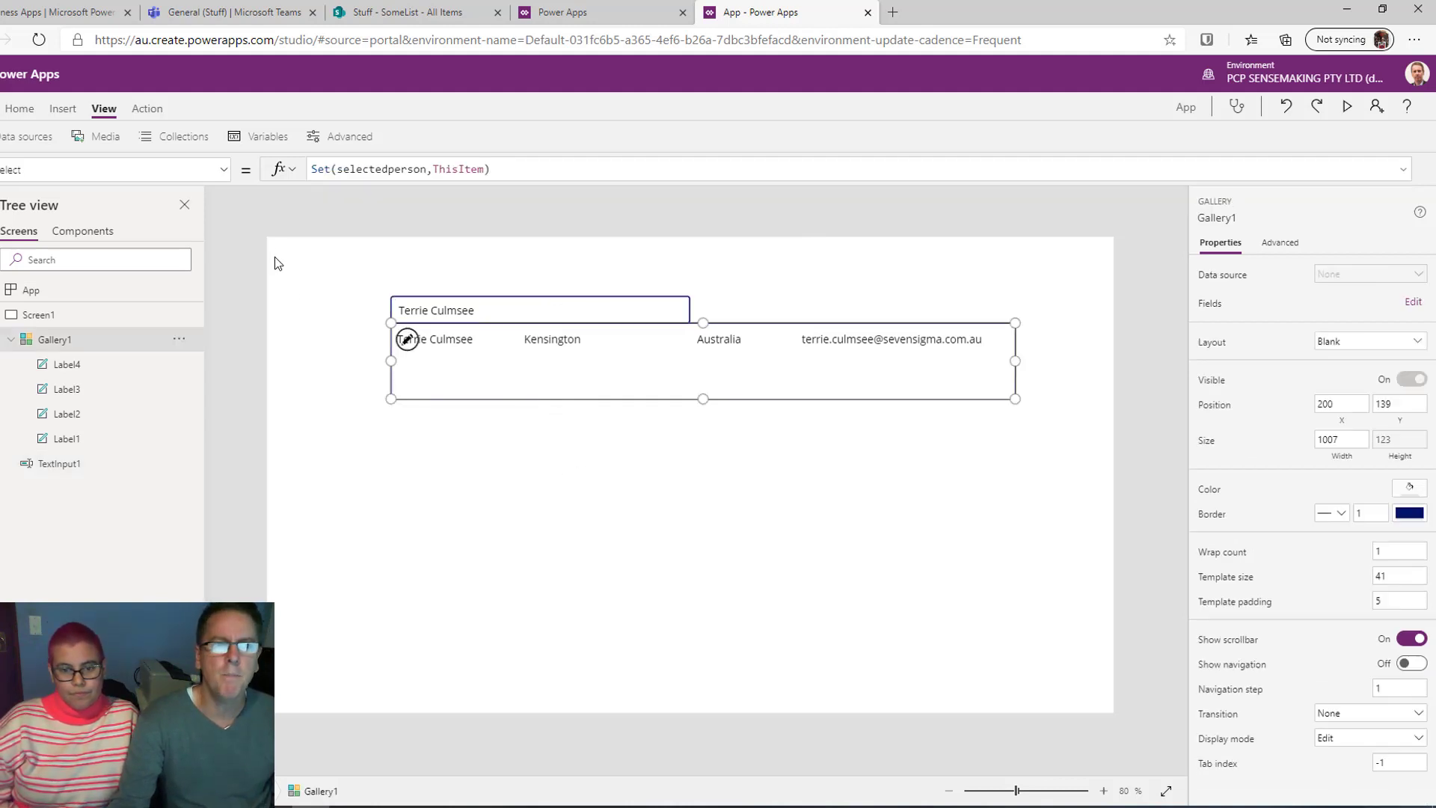
click(223, 169)
scroll(146, 329, down, 1)
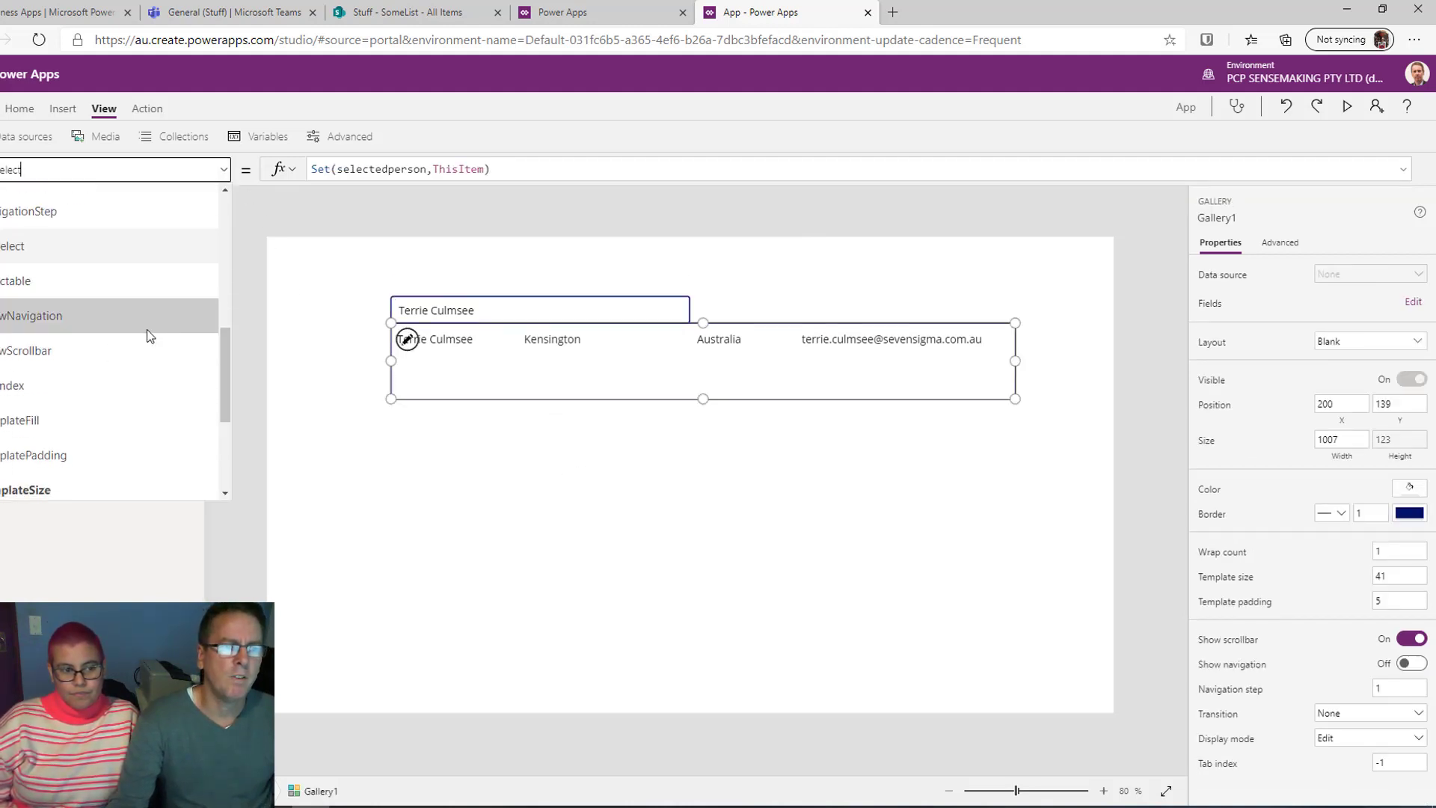
scroll(102, 351, down, 2)
click(102, 346)
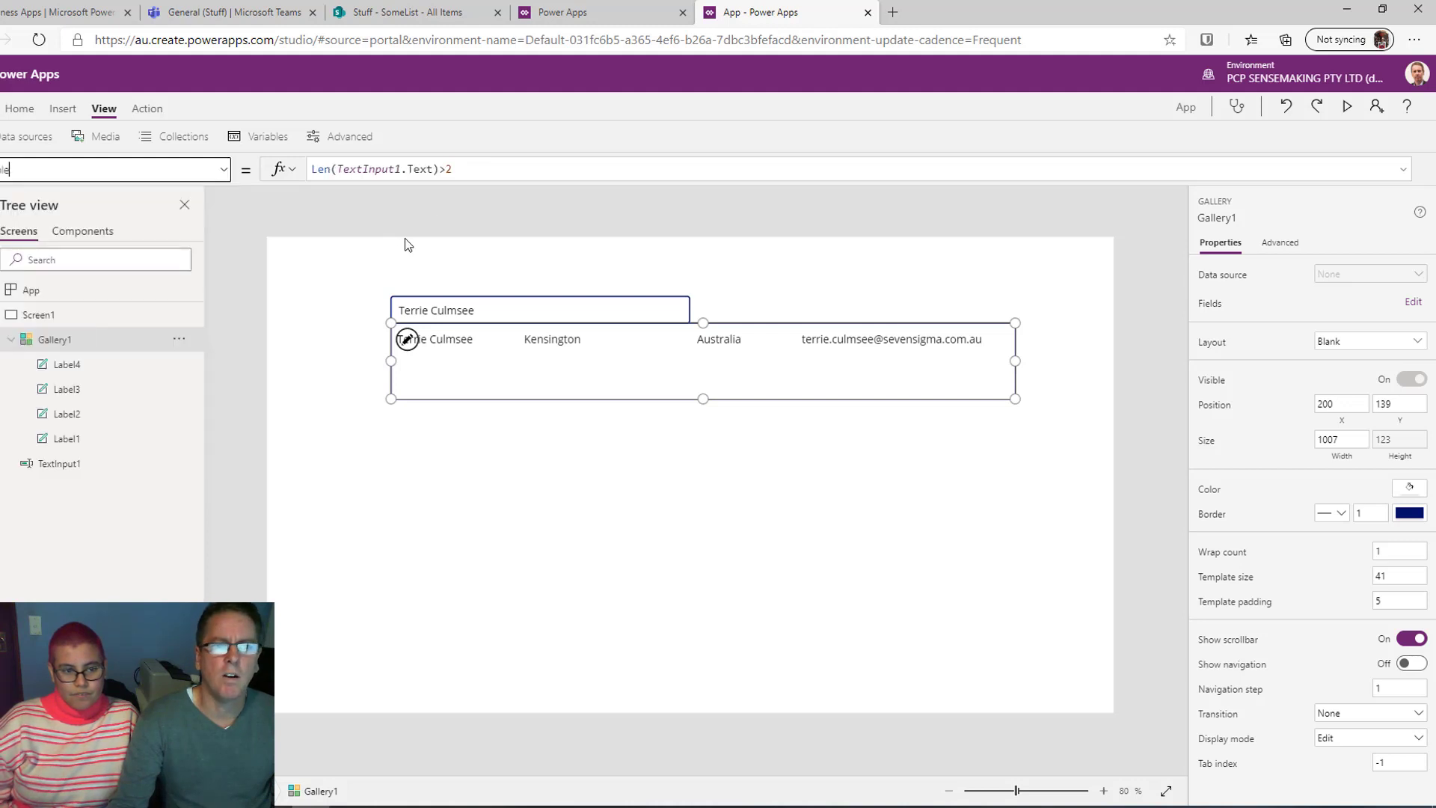
drag(427, 184, 462, 382)
click(488, 170)
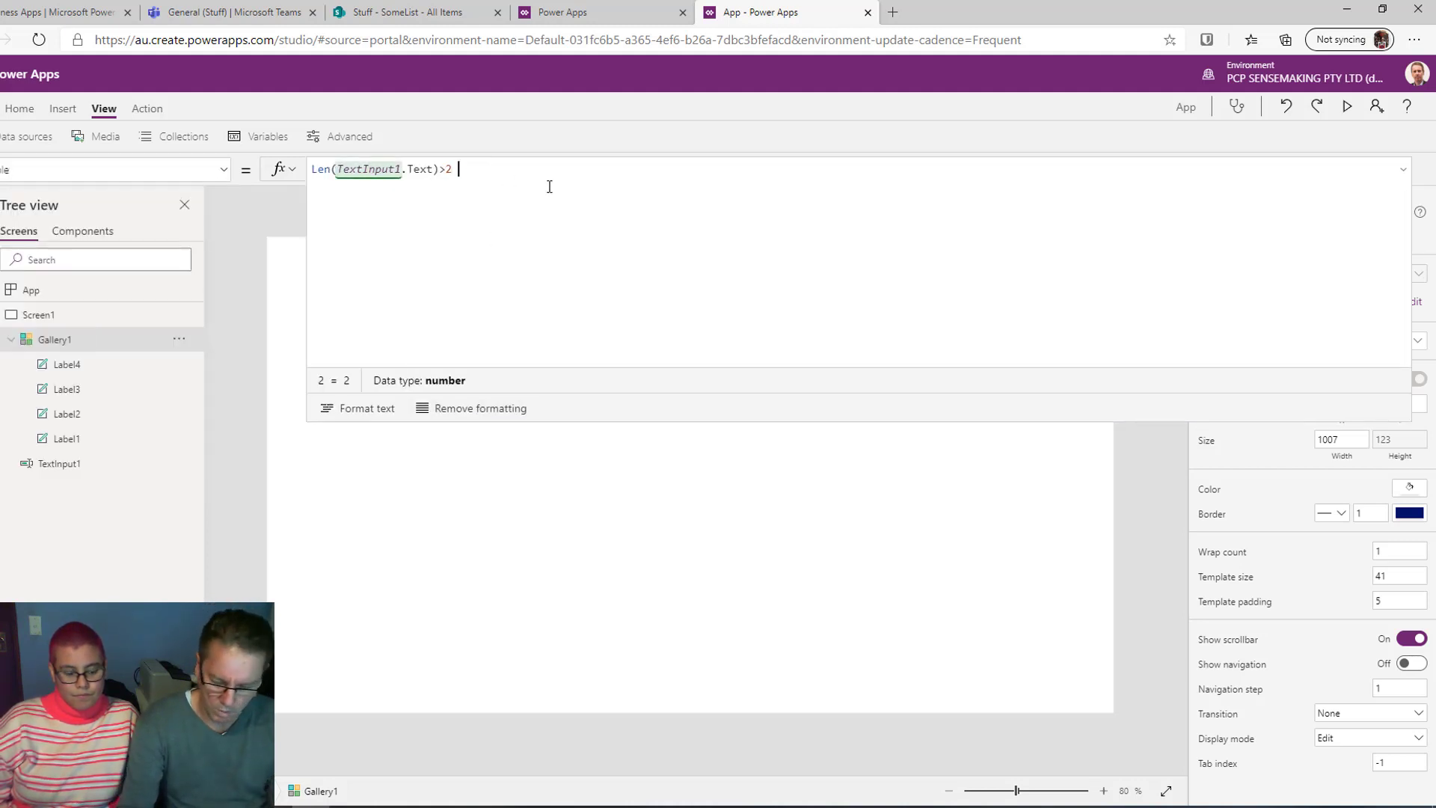
text(And)
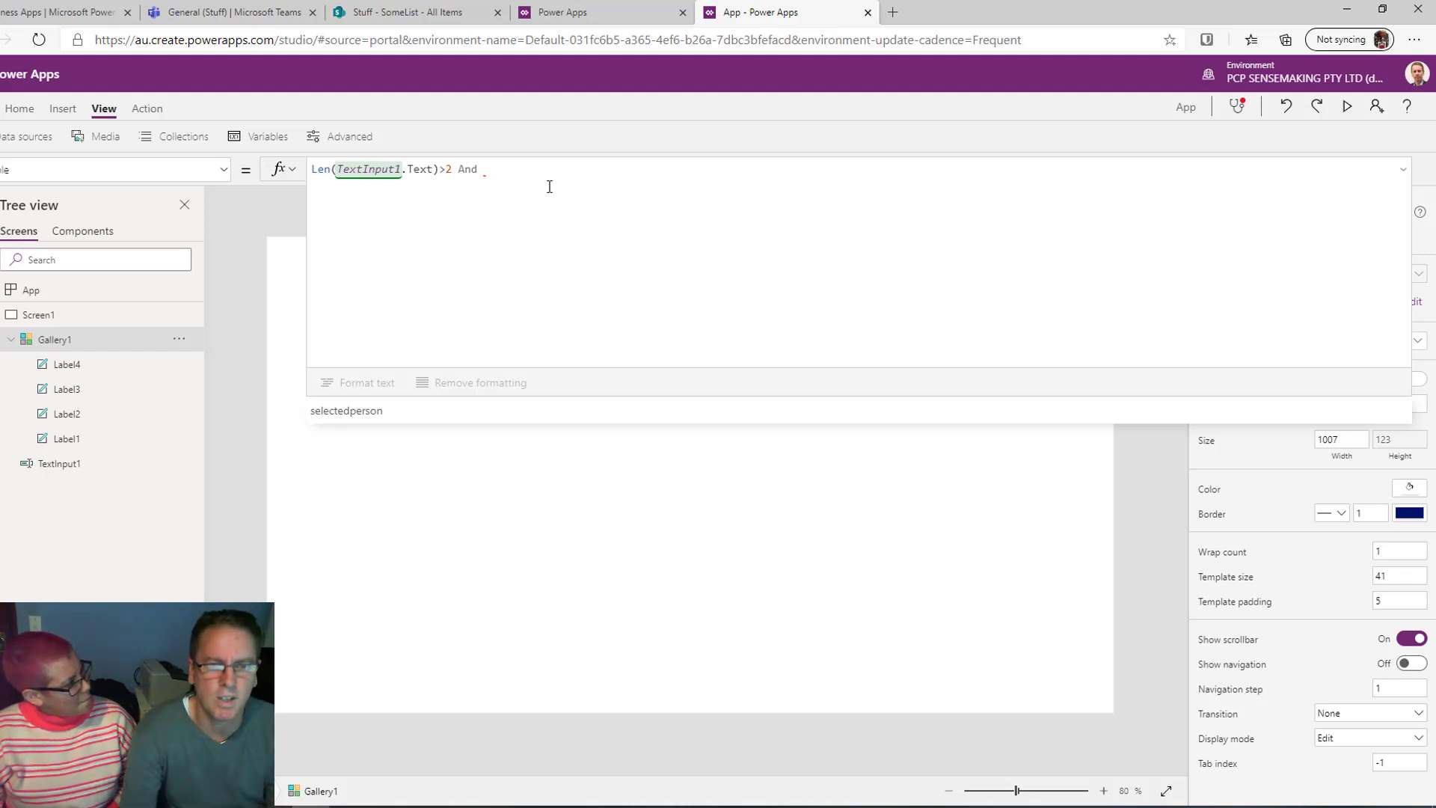
text(sele)
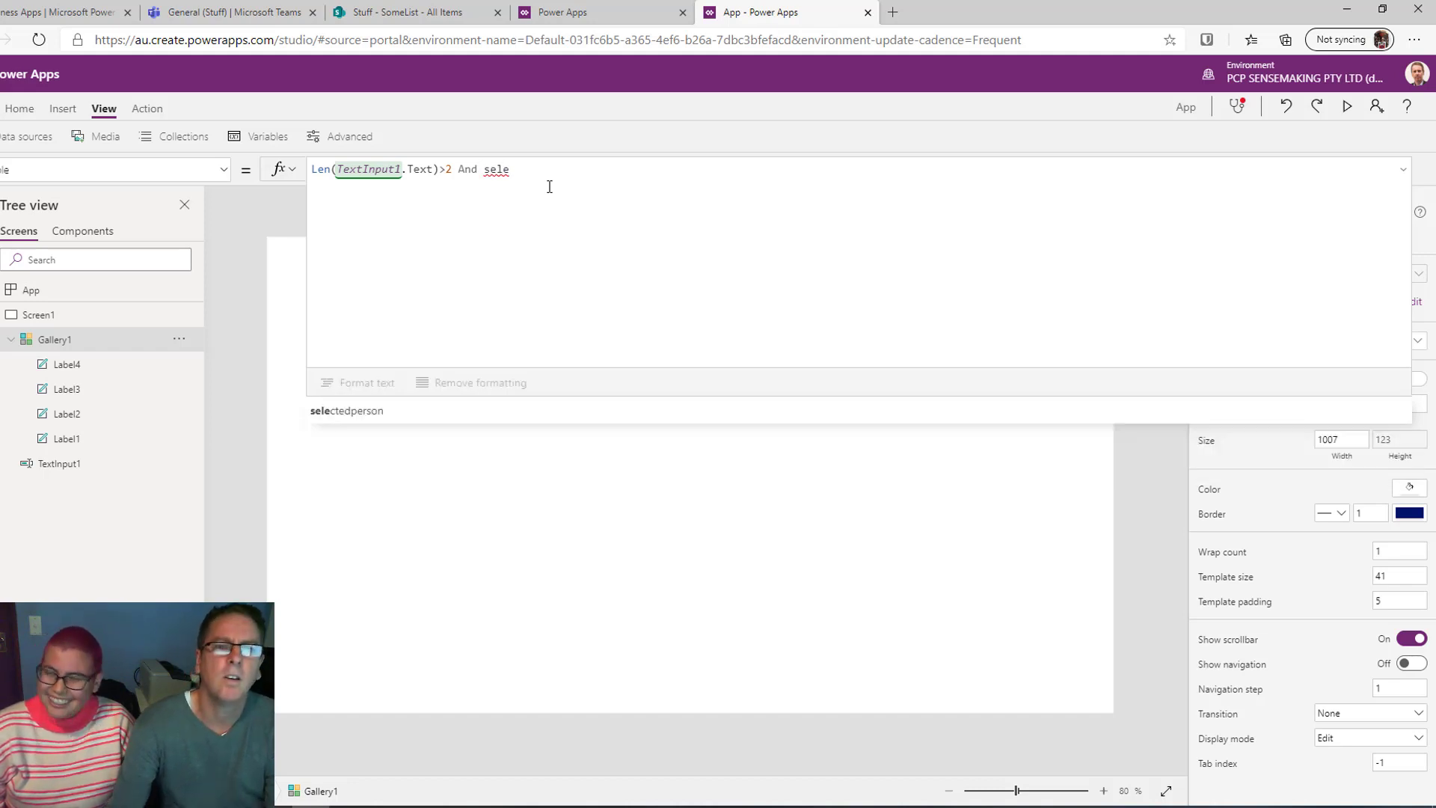
click(351, 411)
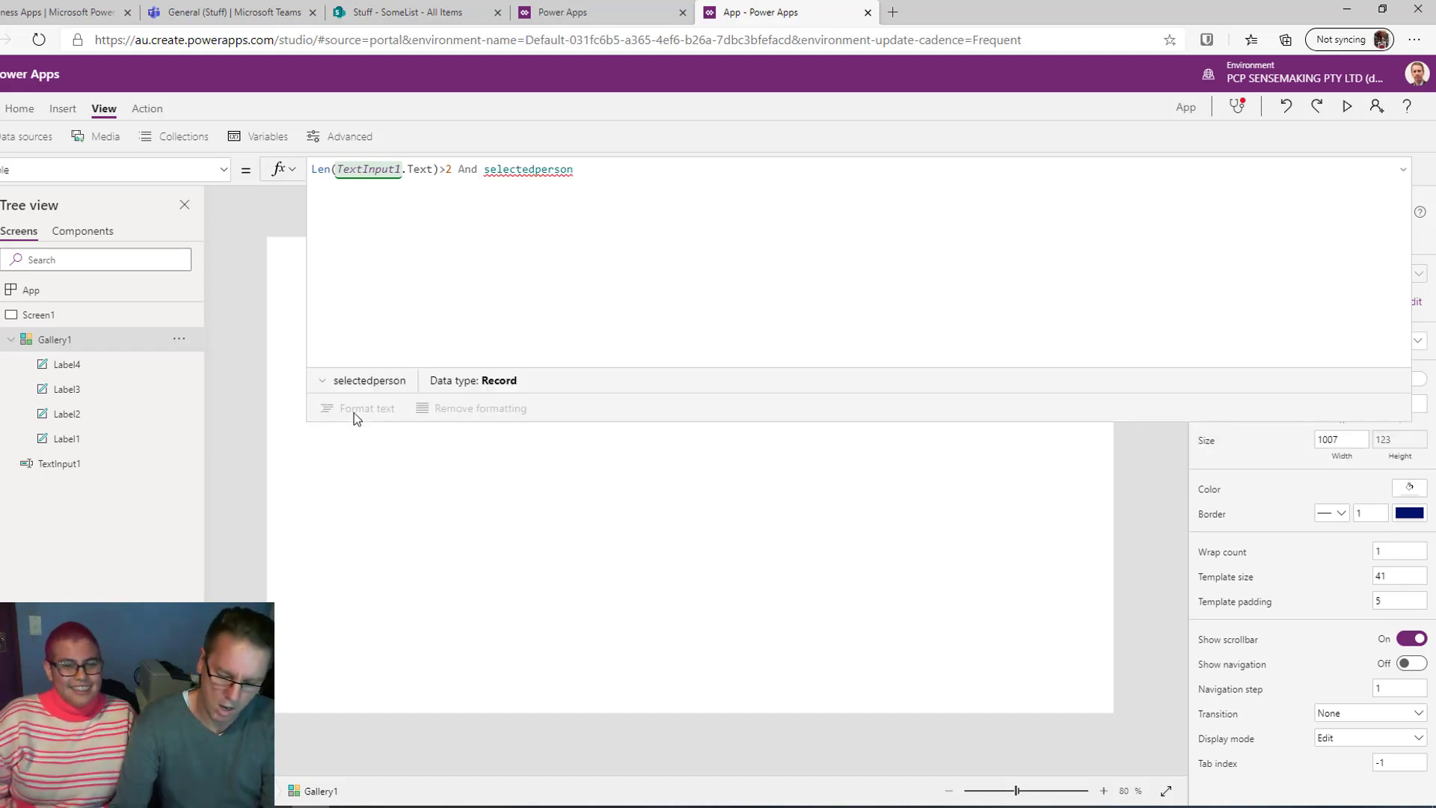
text(.)
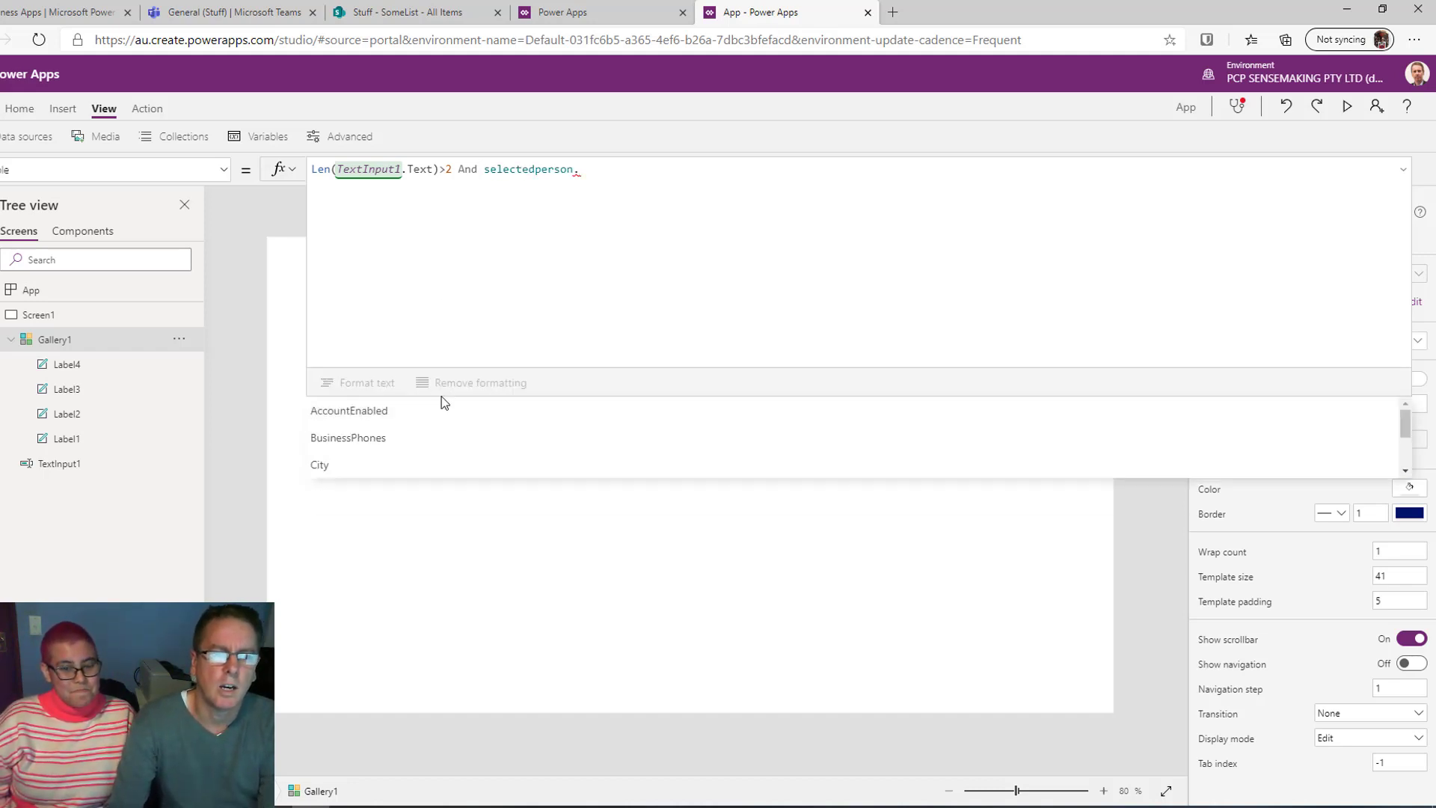
text(di)
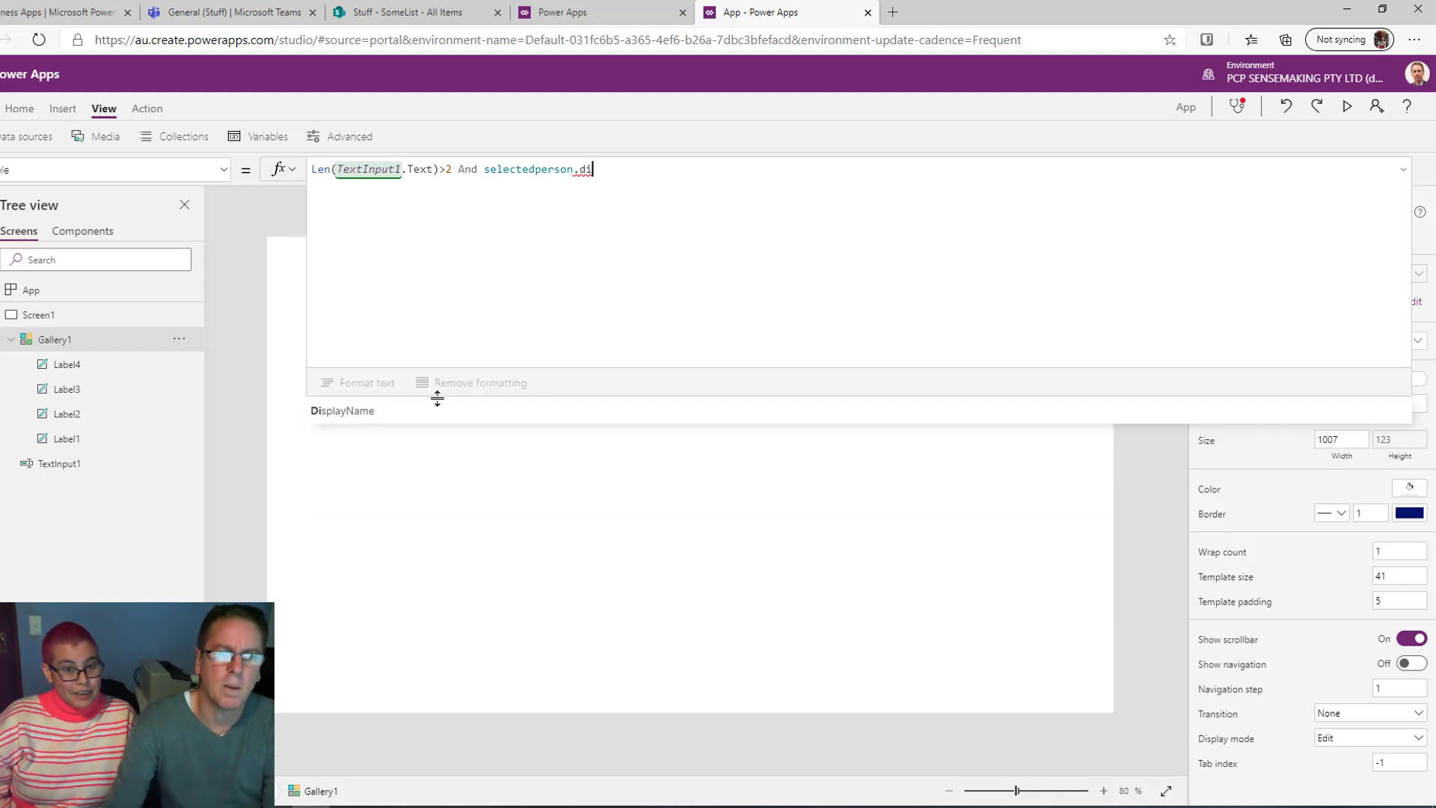
click(378, 408)
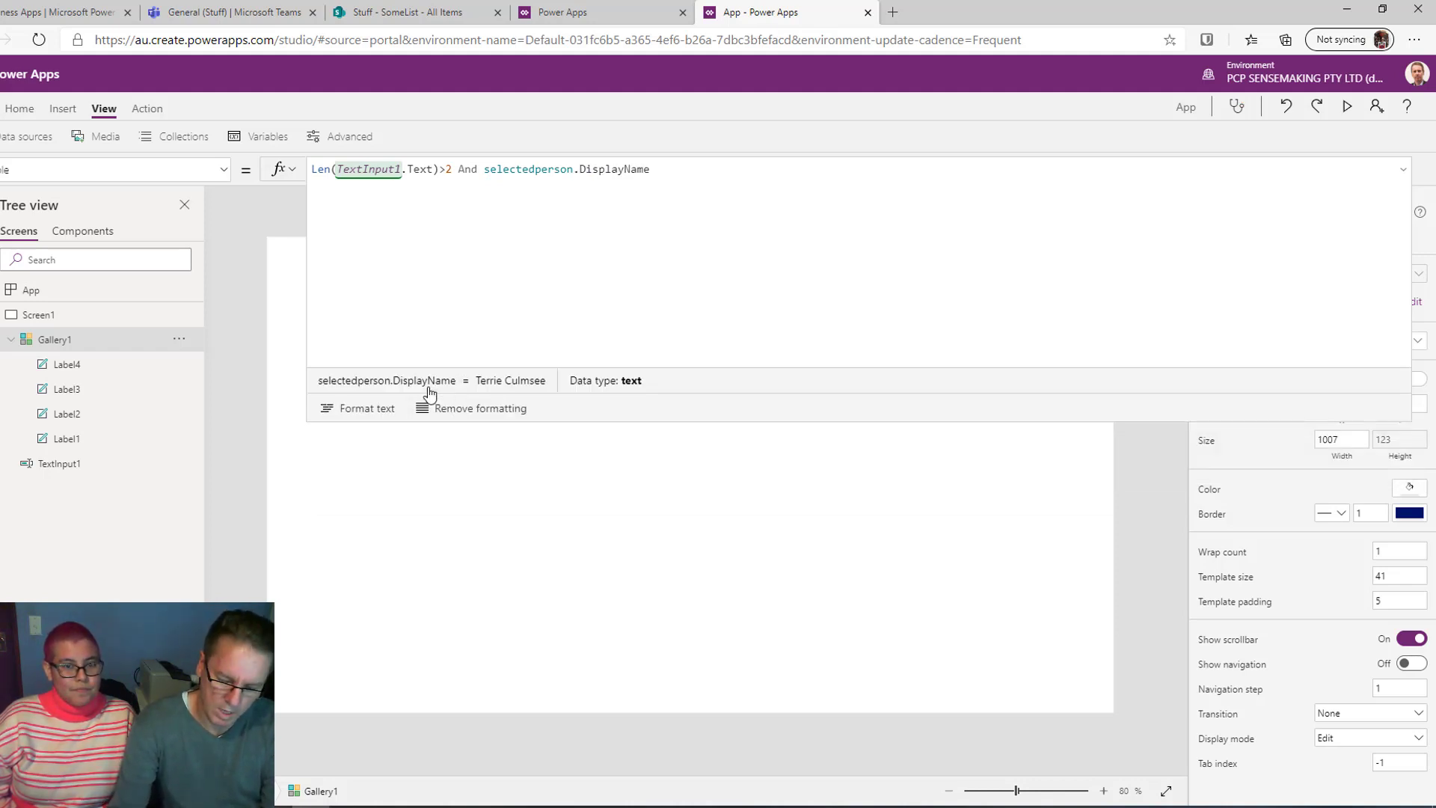
Complete the second Visible condition by comparing it with the gallery's selected record: =Gallery1.Selected.DisplayName
text(=)
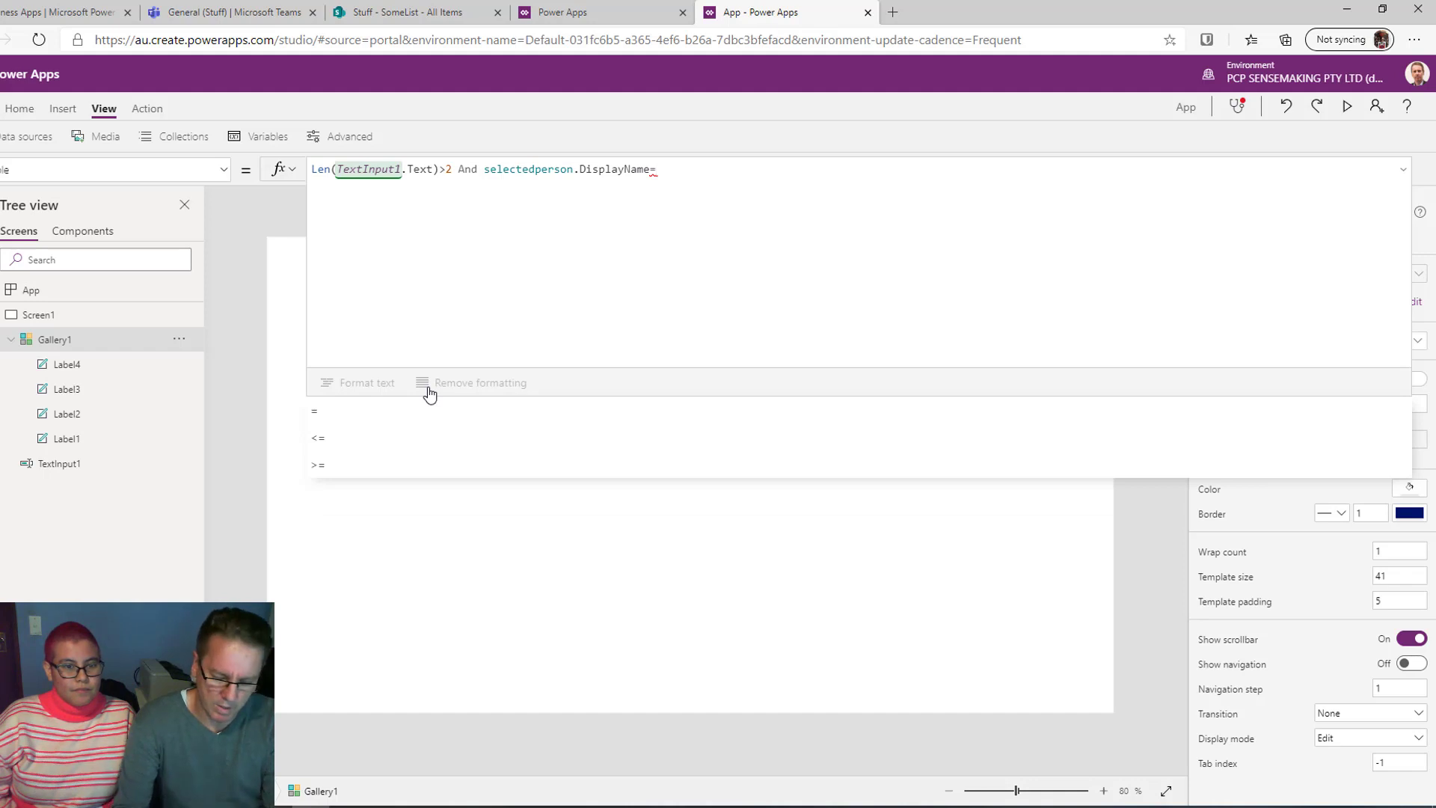
text(gal)
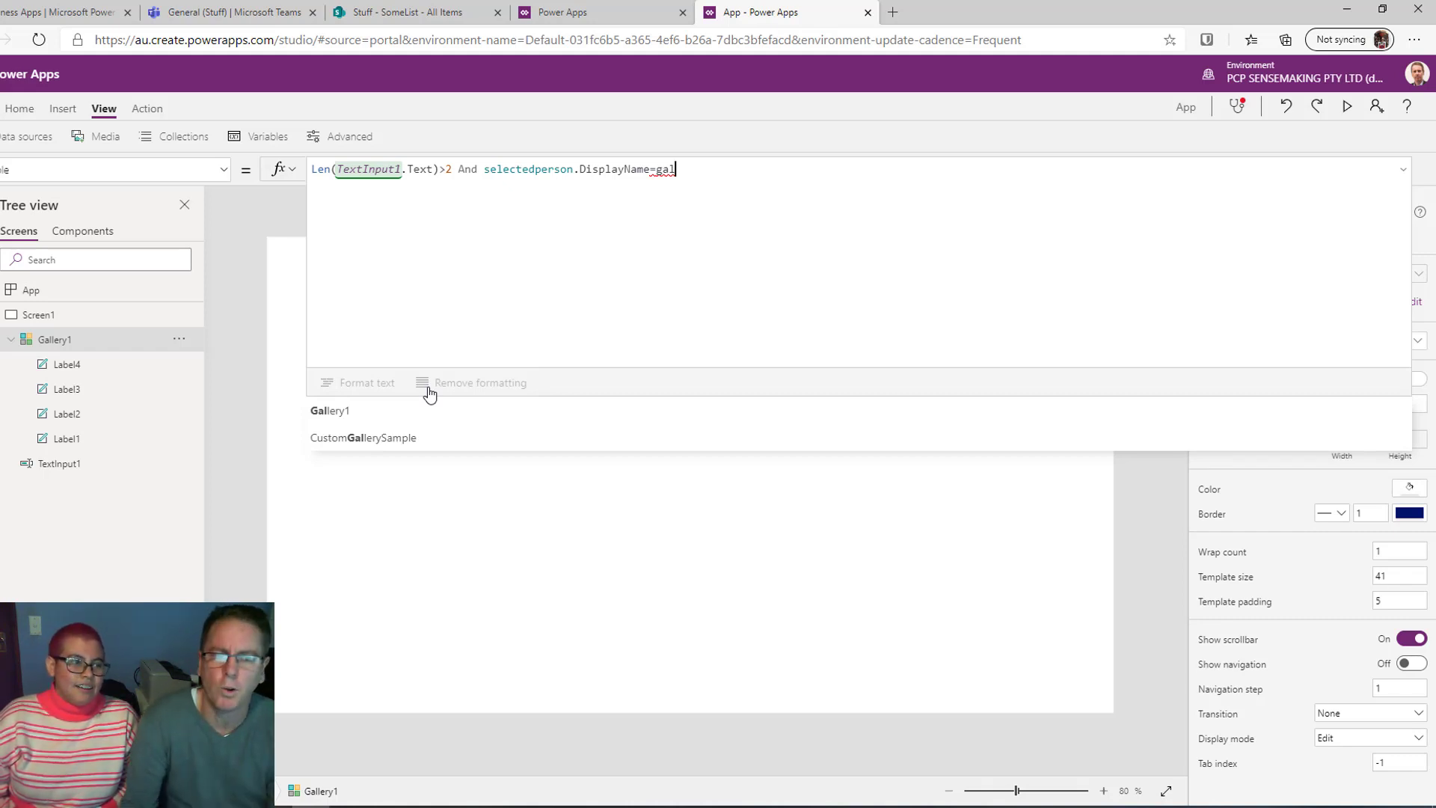
click(359, 413)
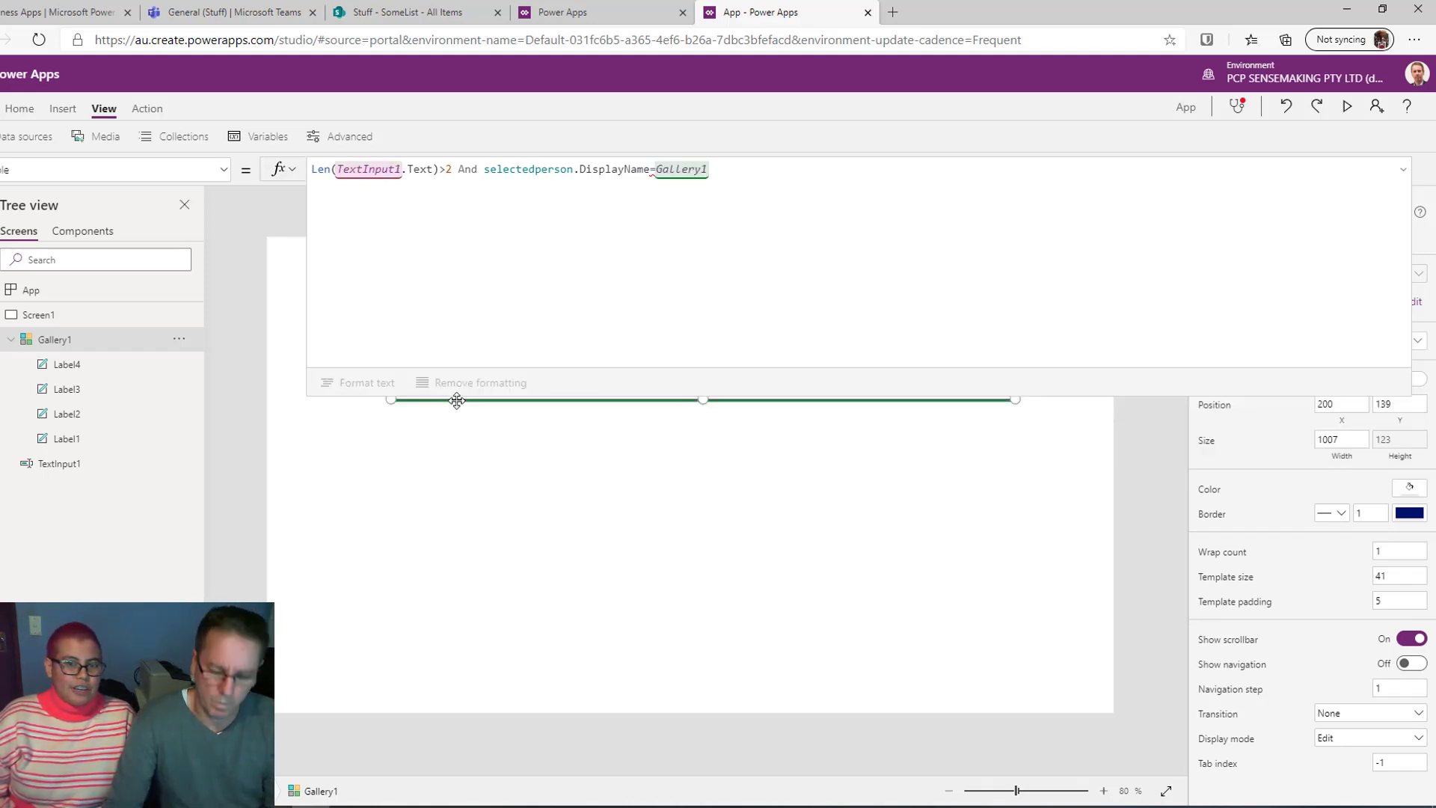
text(.sel)
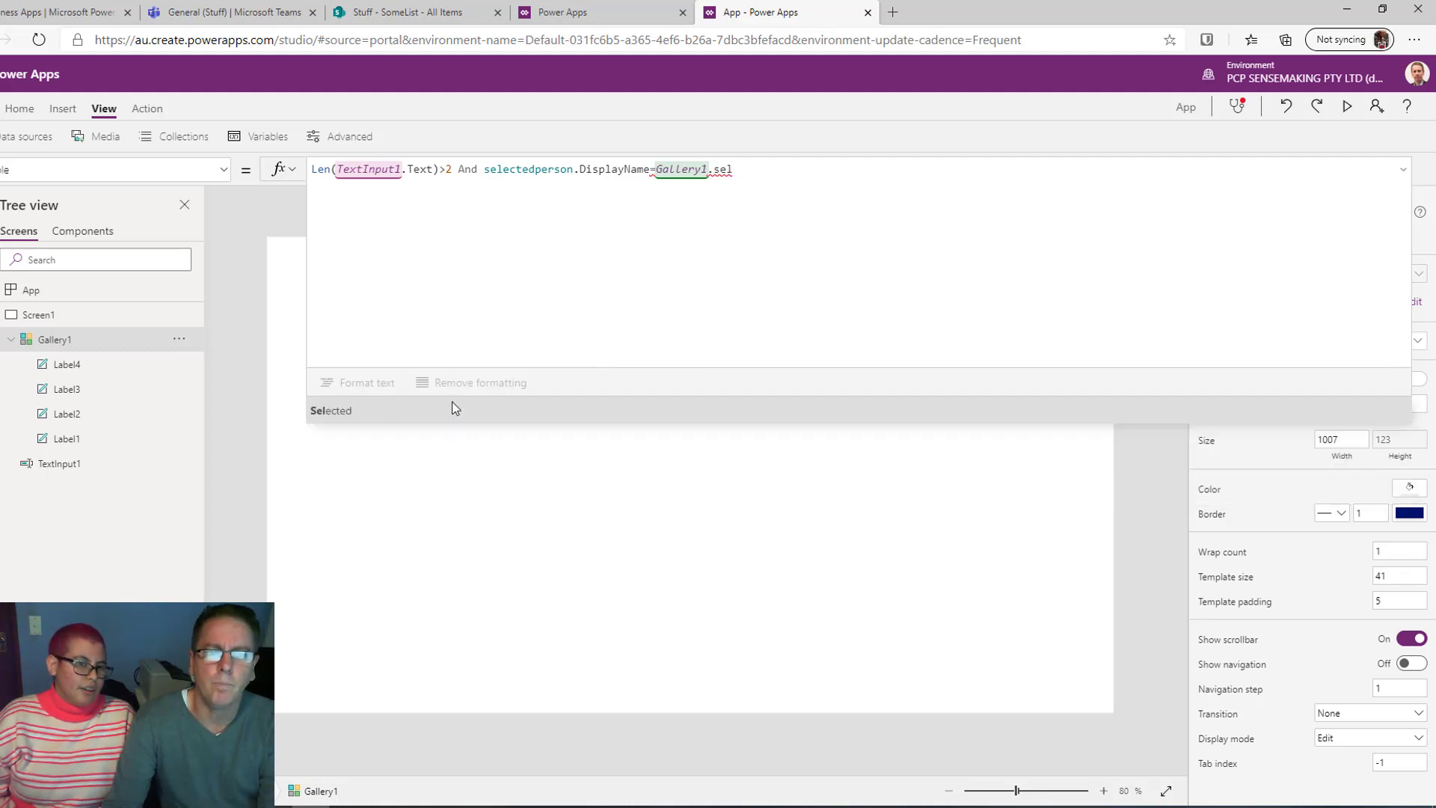
click(330, 410)
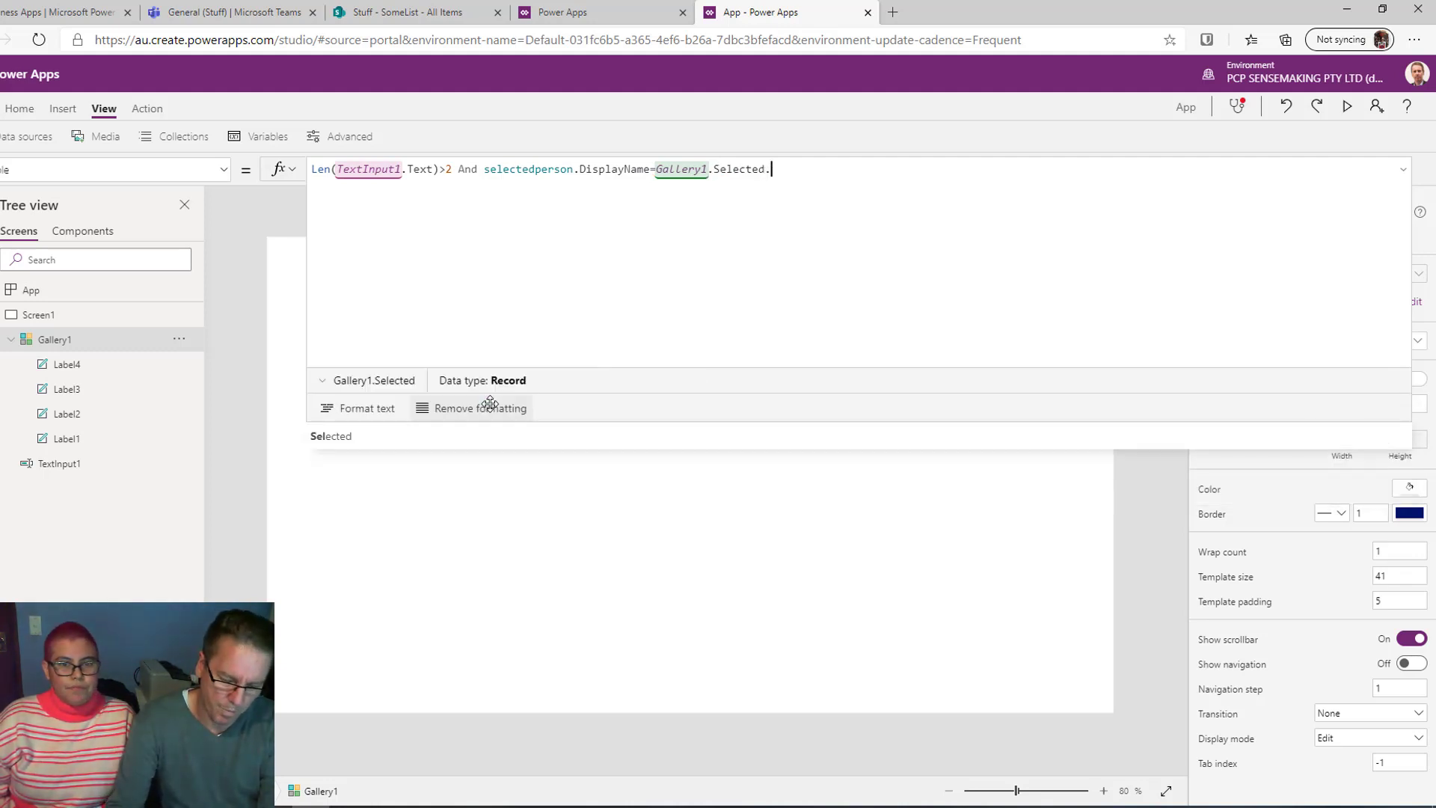
text(.dis)
click(427, 407)
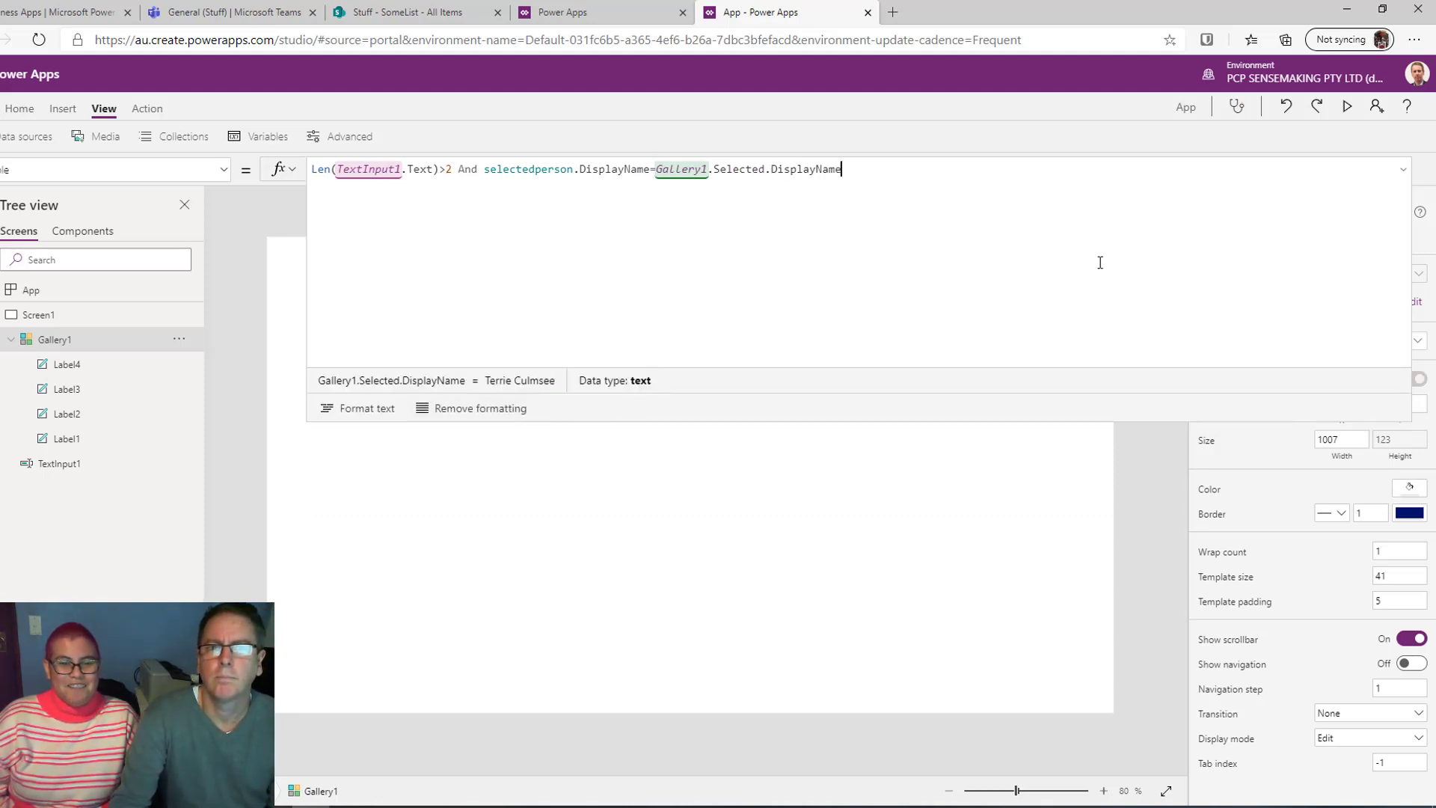
click(1403, 169)
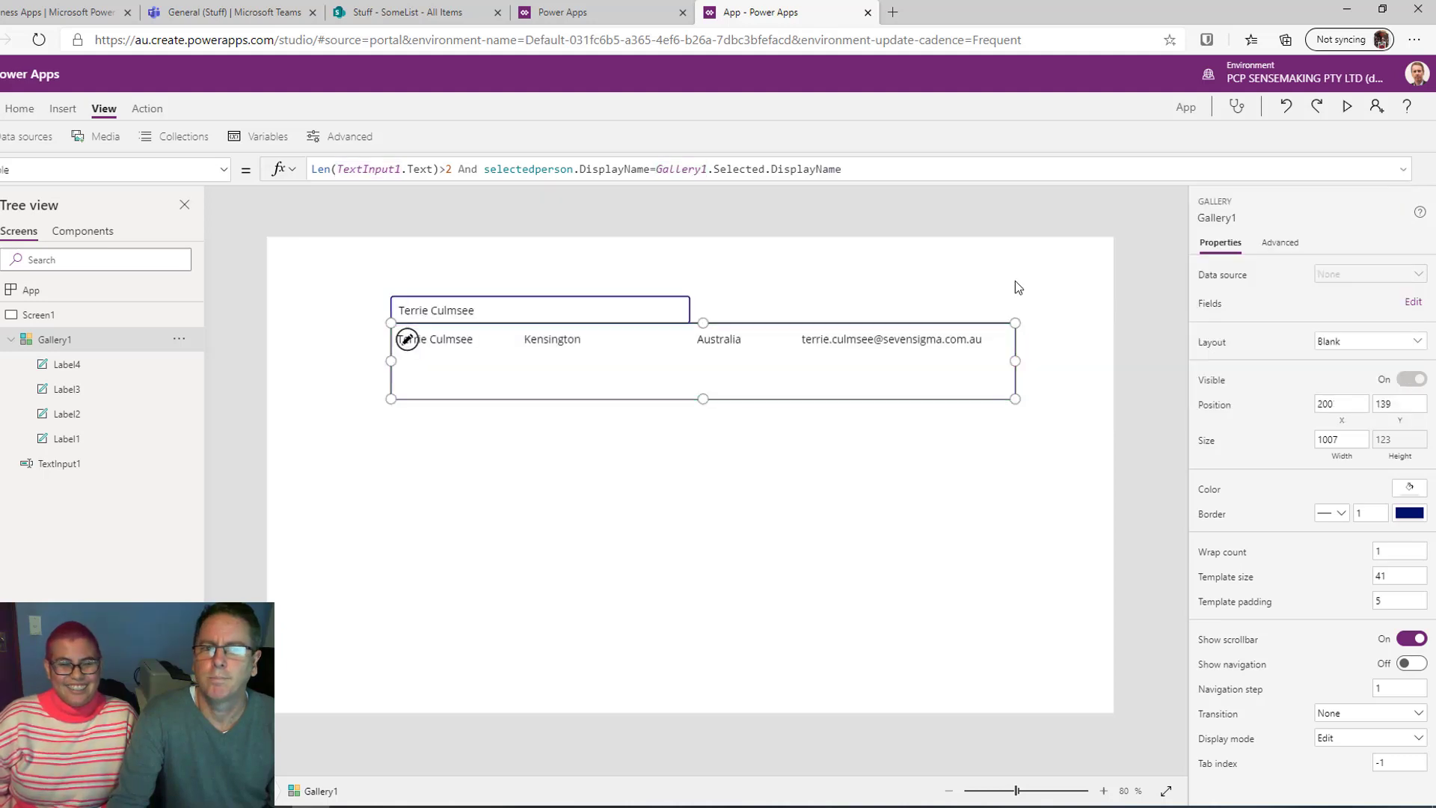
click(727, 426)
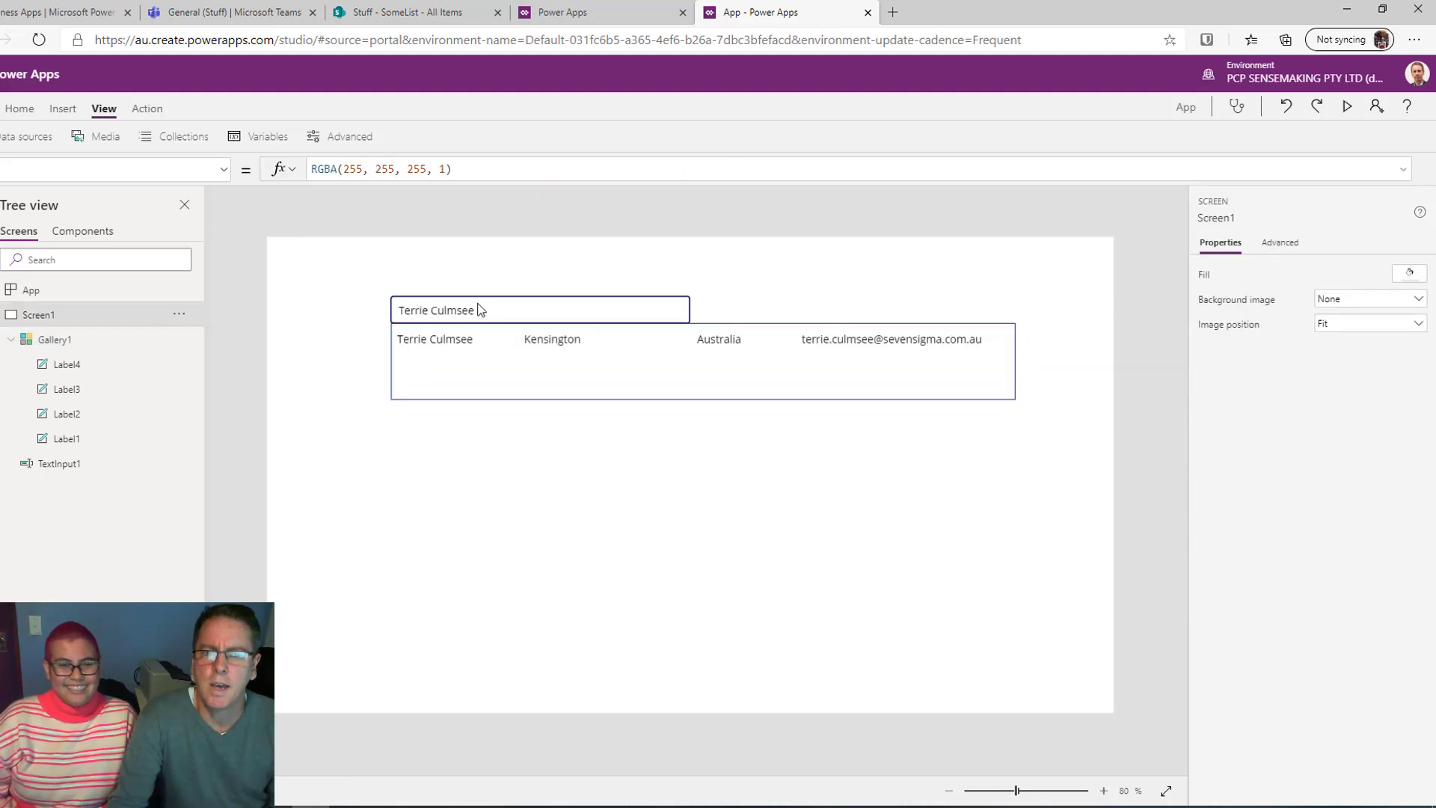
Preview the app, replace the search text with another person's first name to test the gallery's visibility, and close the preview
click(1347, 106)
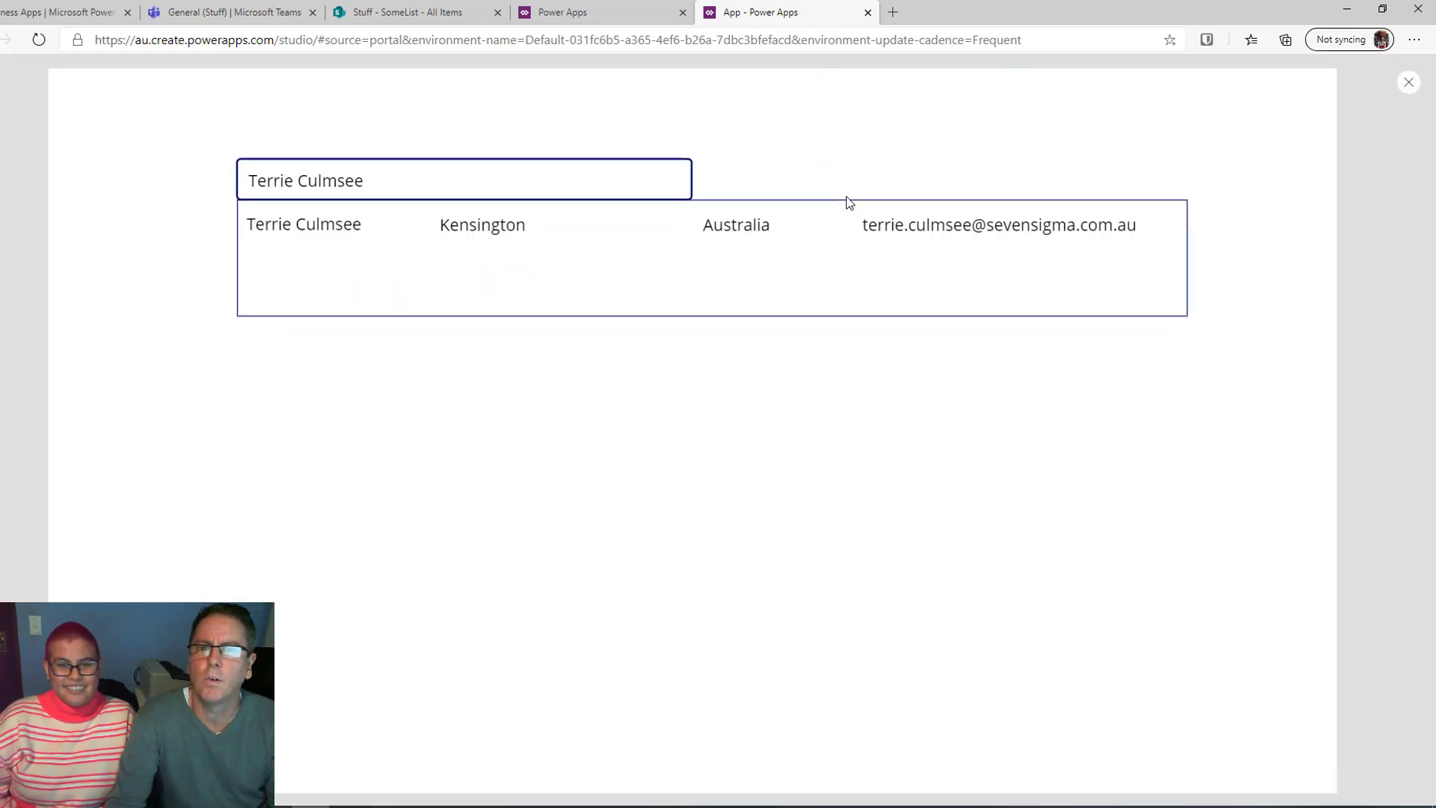
triple_click(381, 165)
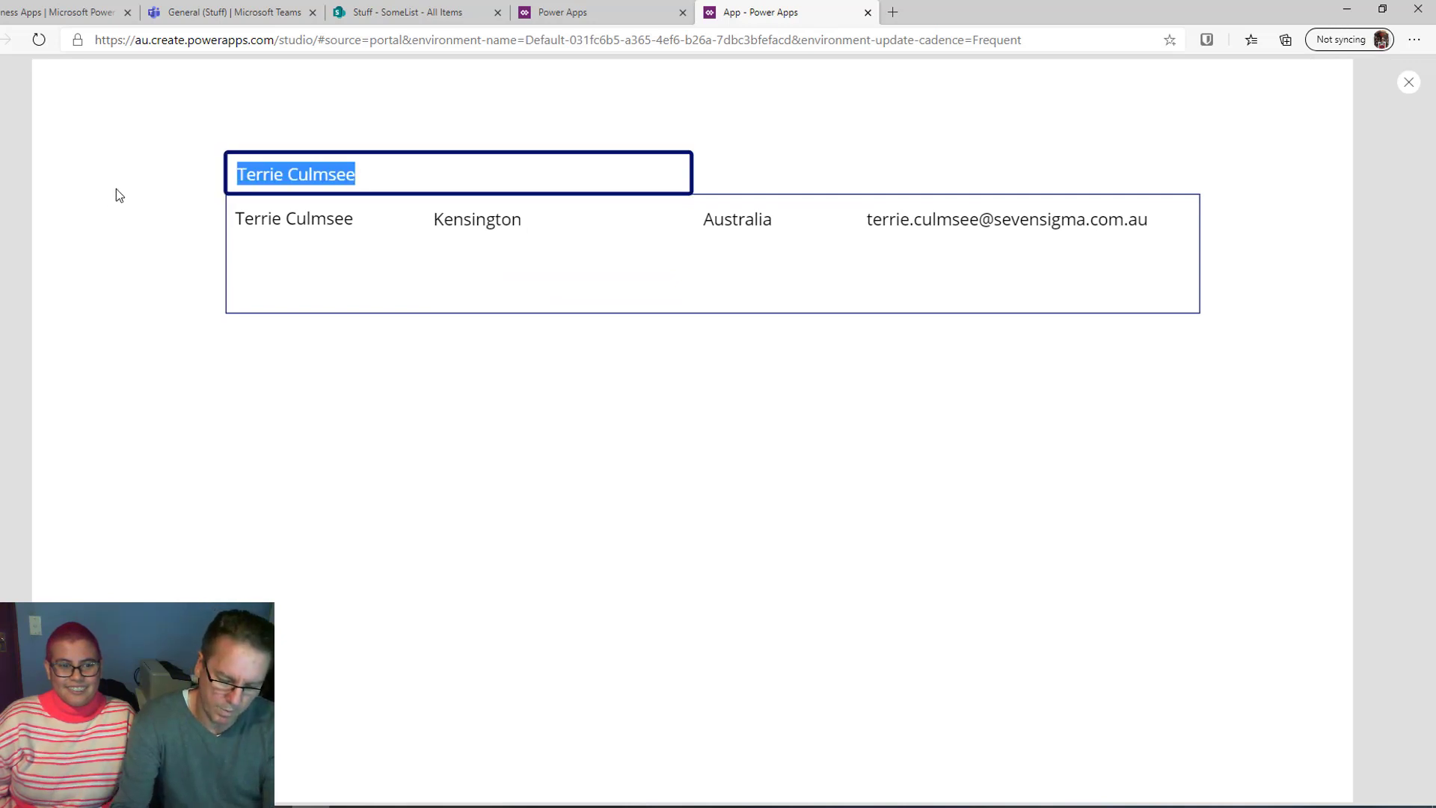
text(paul)
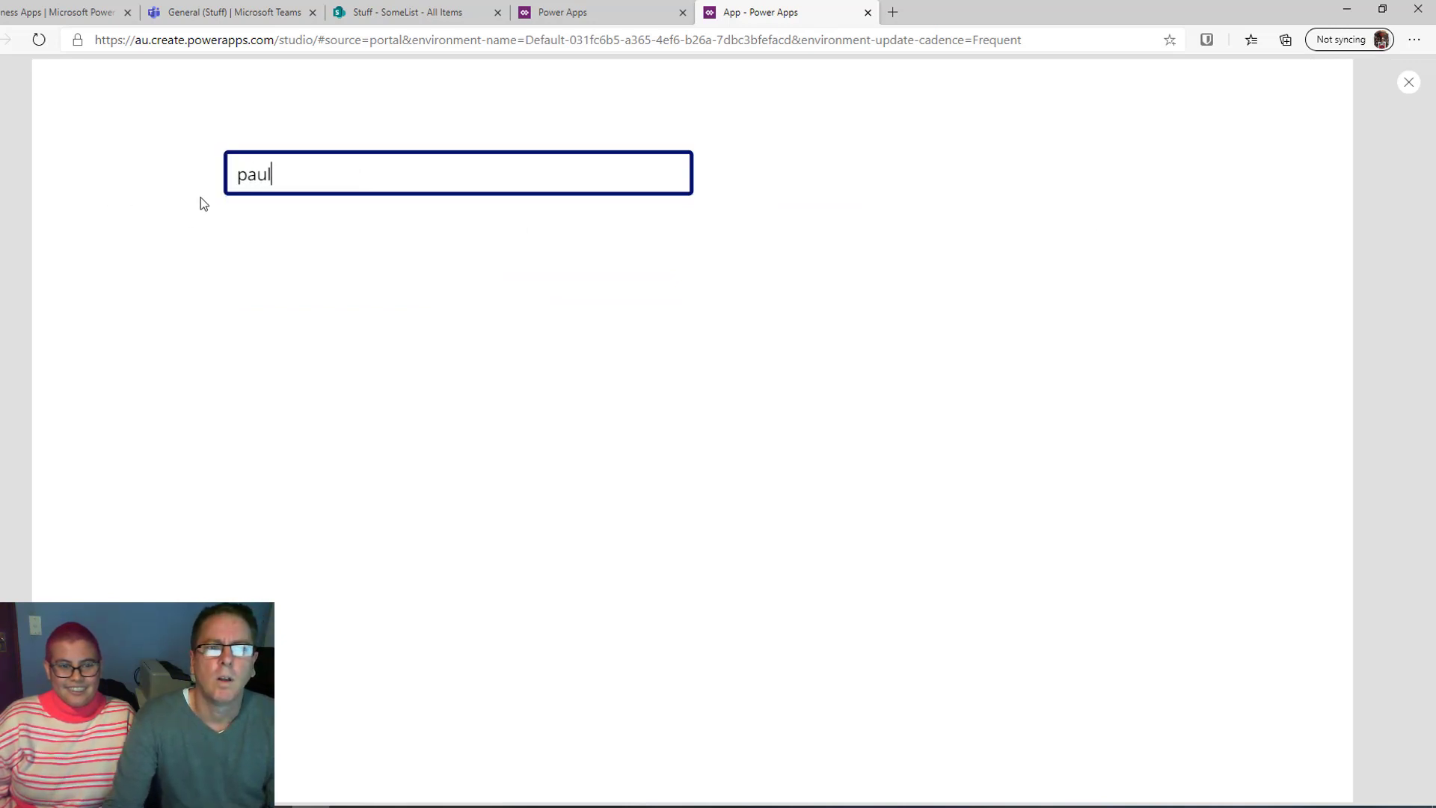
click(350, 264)
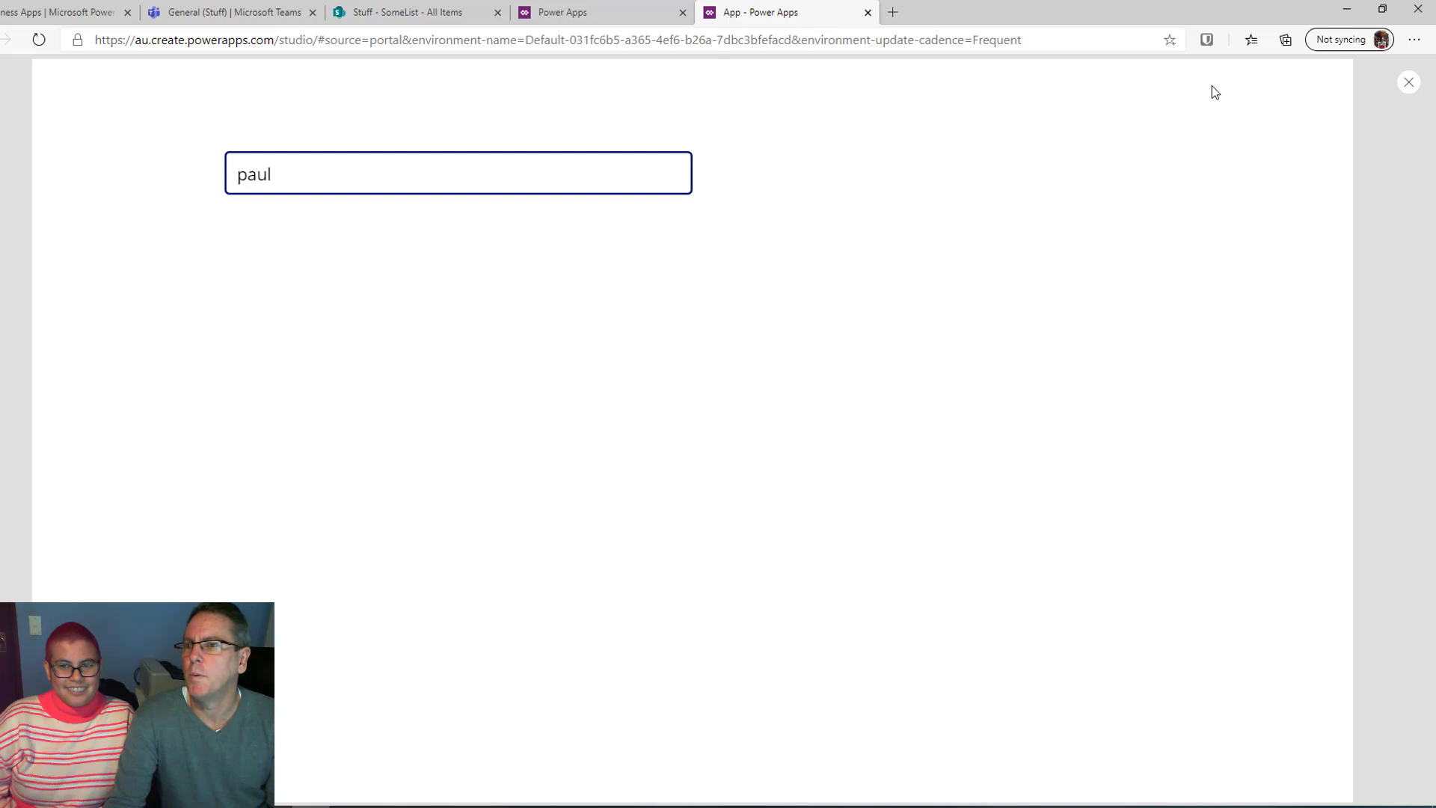
click(1408, 83)
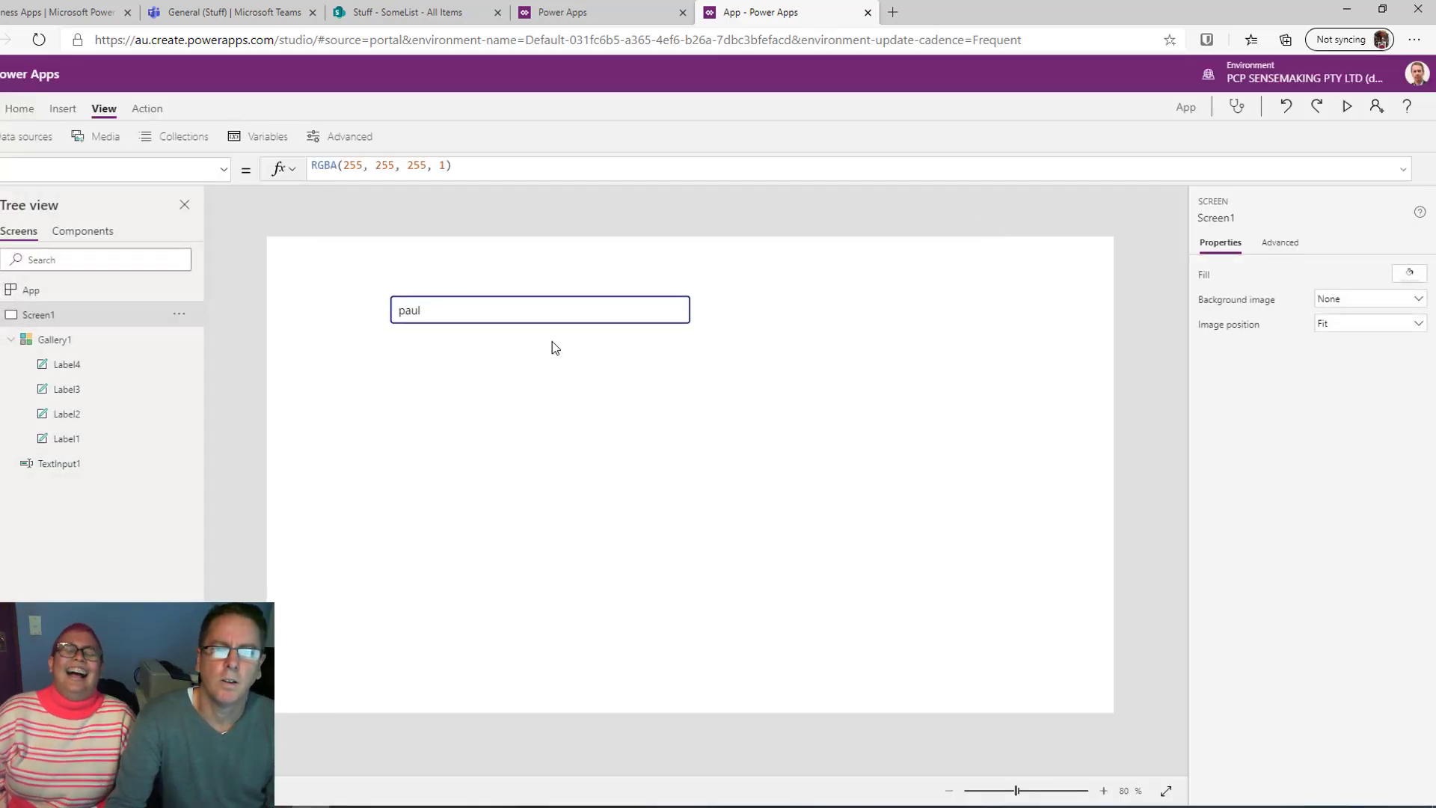
In the gallery's Visible formula, replace the = between selectedperson.DisplayName and Gallery1.Selected.DisplayName with <>
click(36, 339)
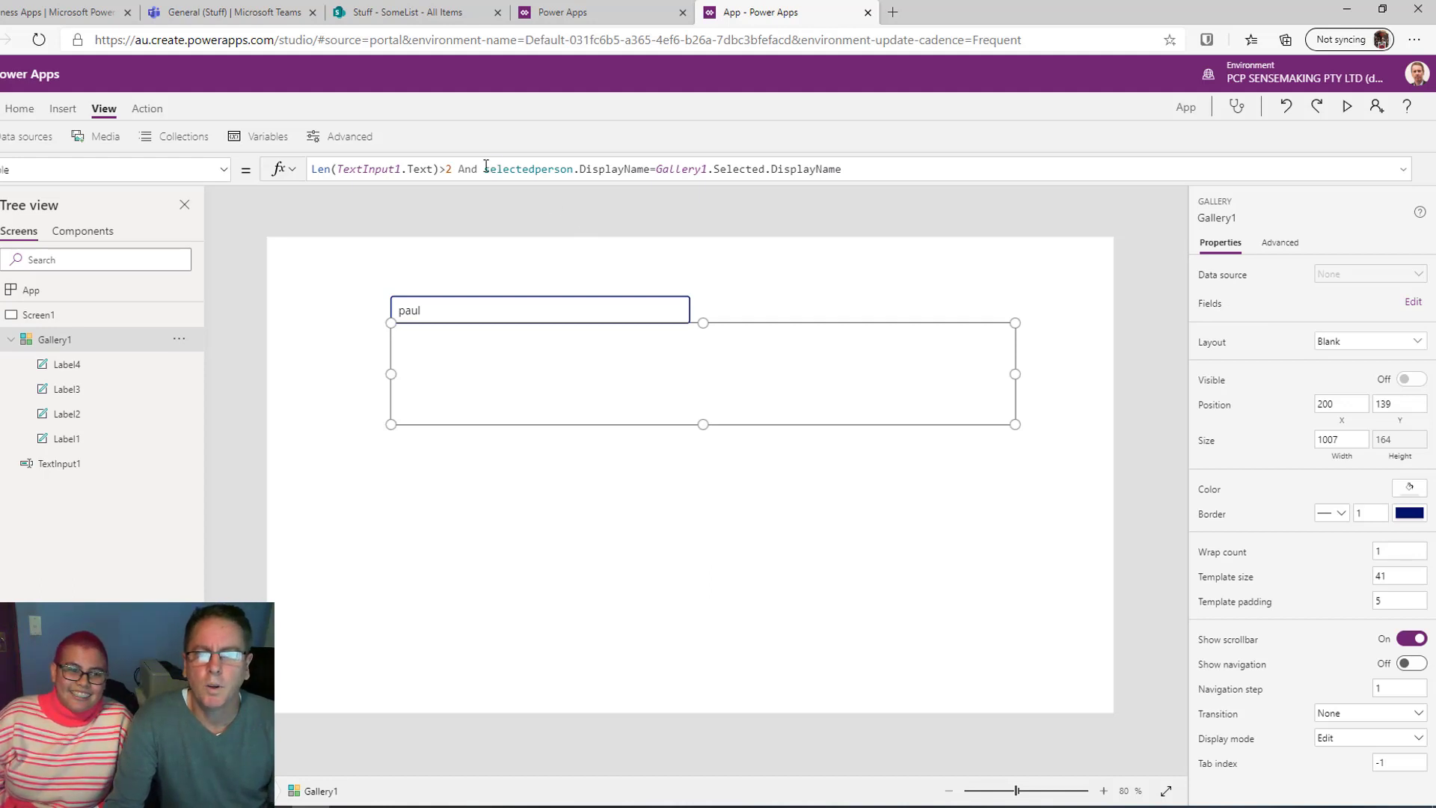
drag(485, 169, 836, 169)
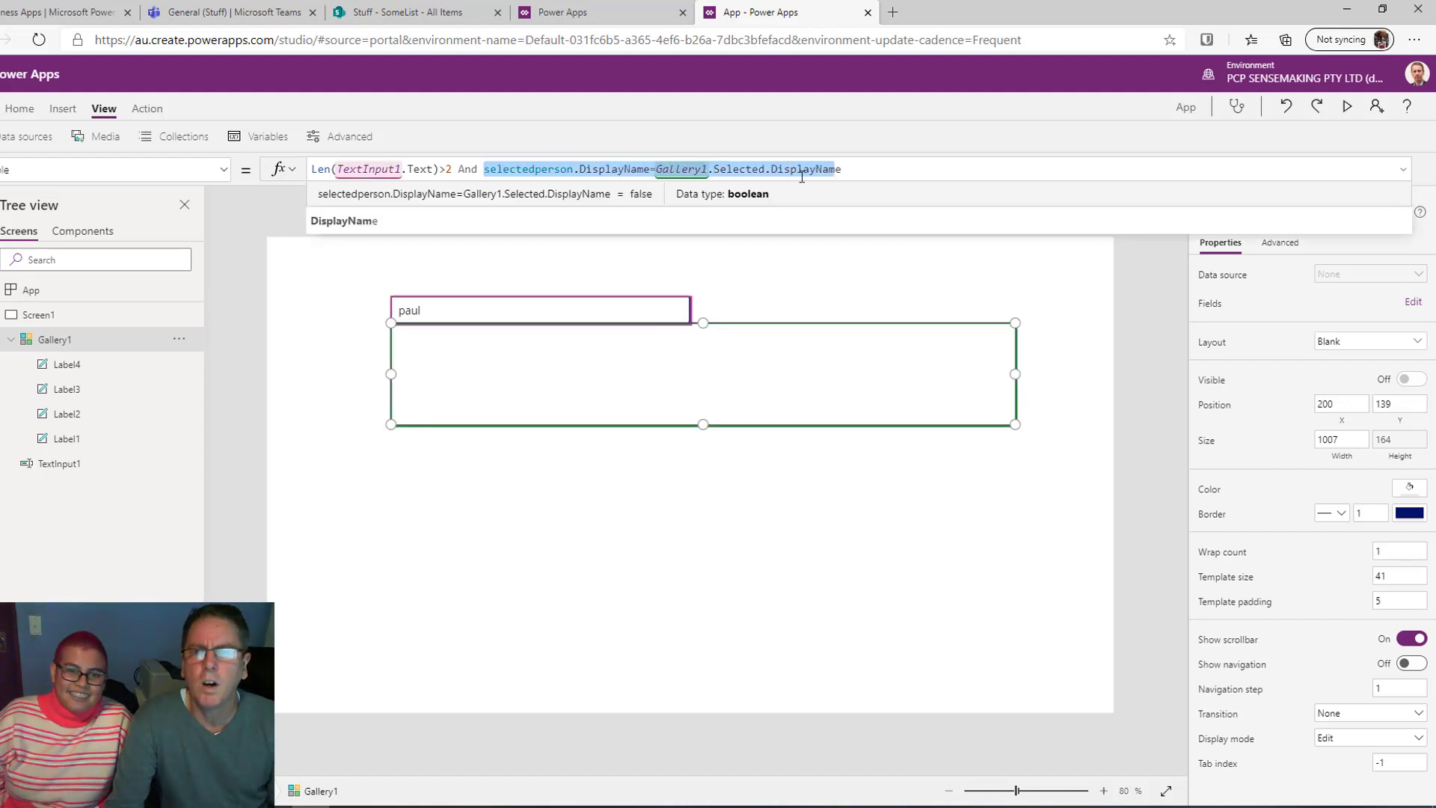
click(651, 169)
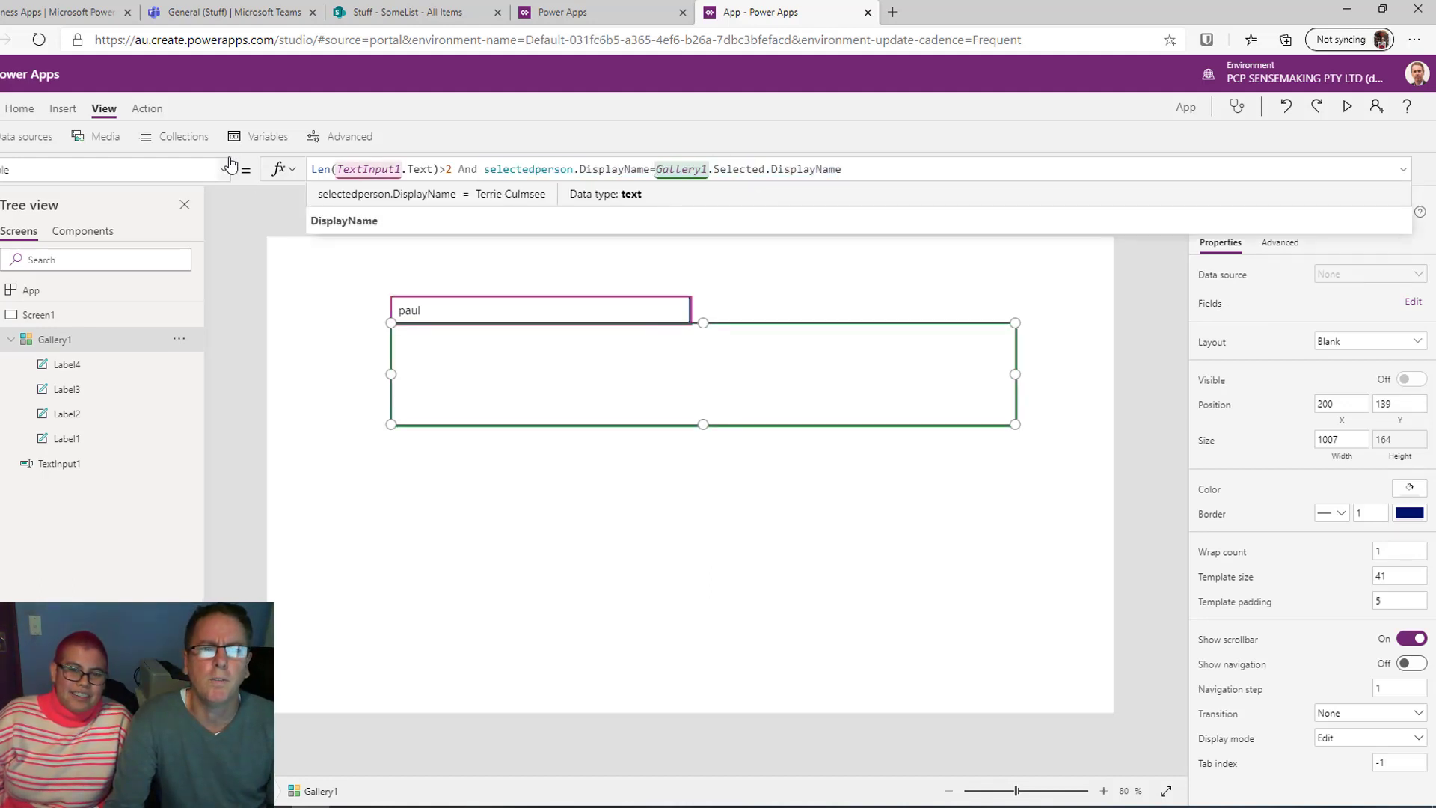
key(Delete)
text(<>)
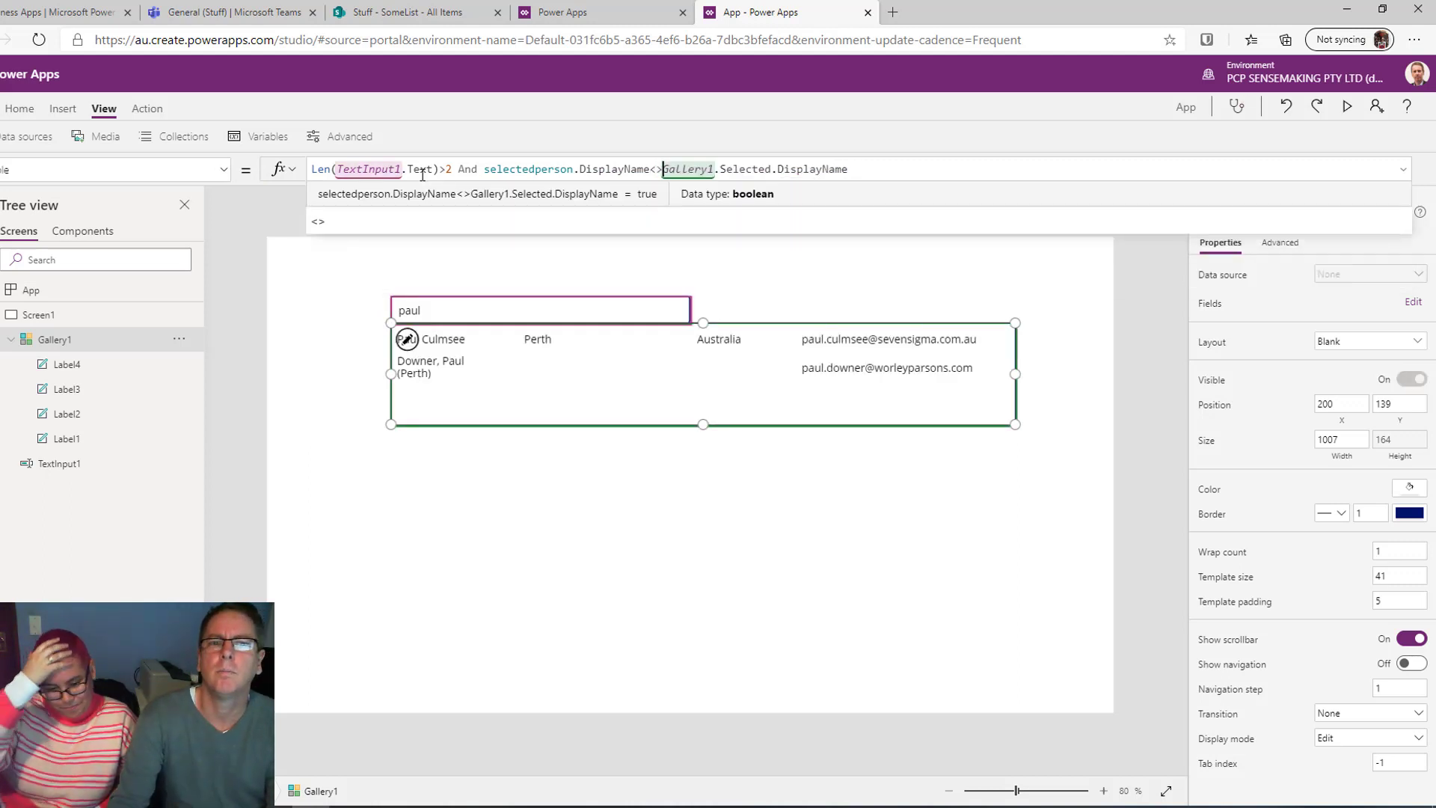
Preview the app, select the first person in the search results, and close the preview
click(1347, 106)
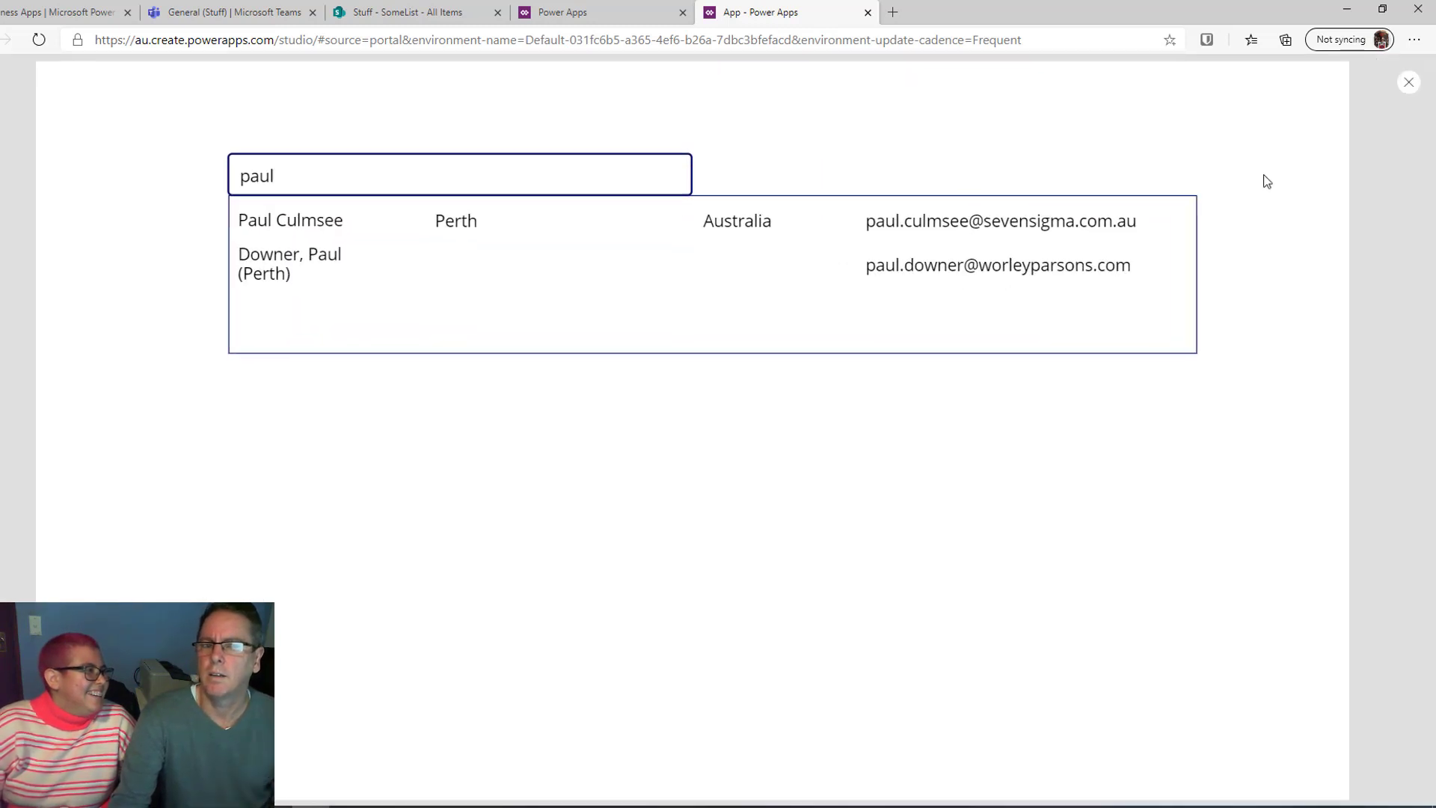
click(264, 221)
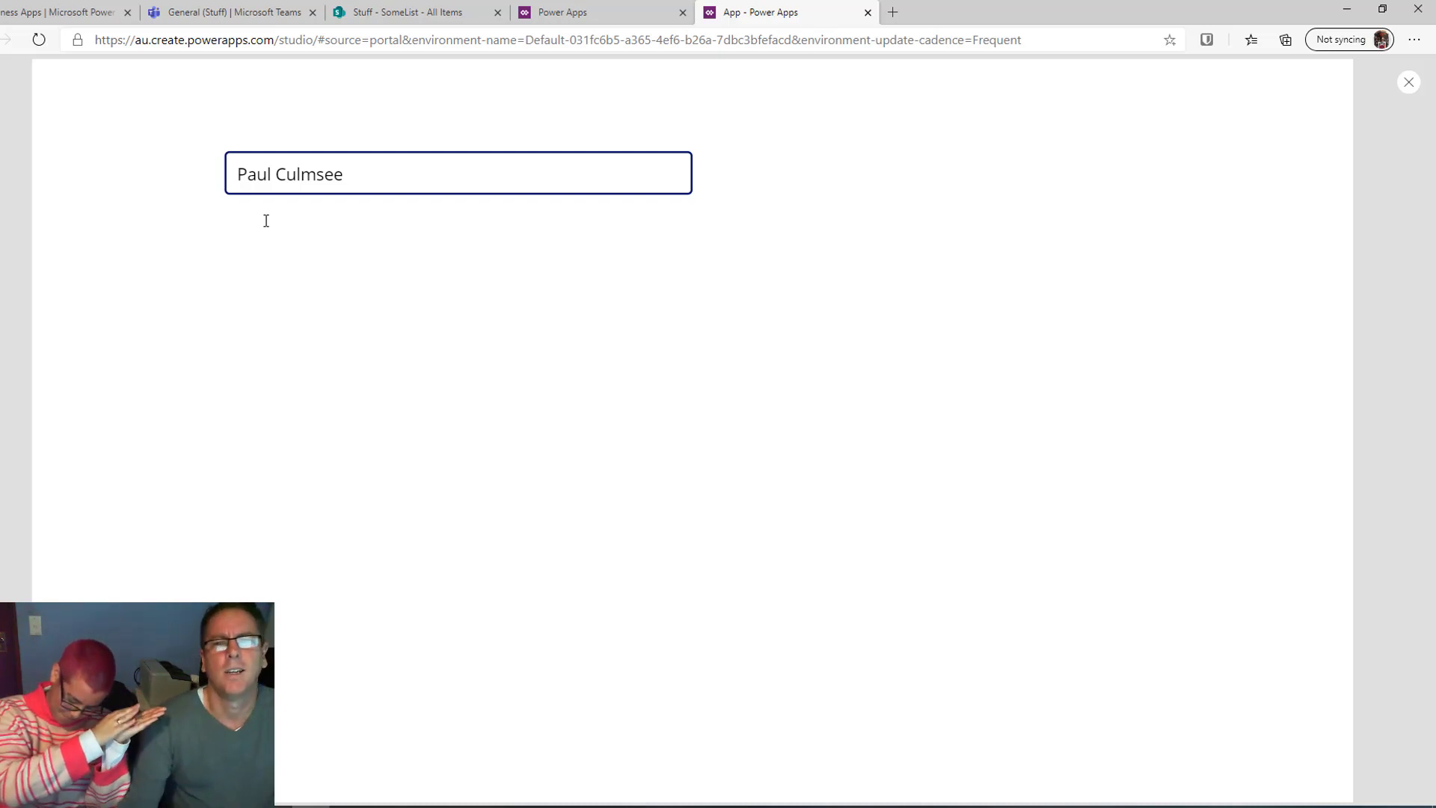
click(1409, 84)
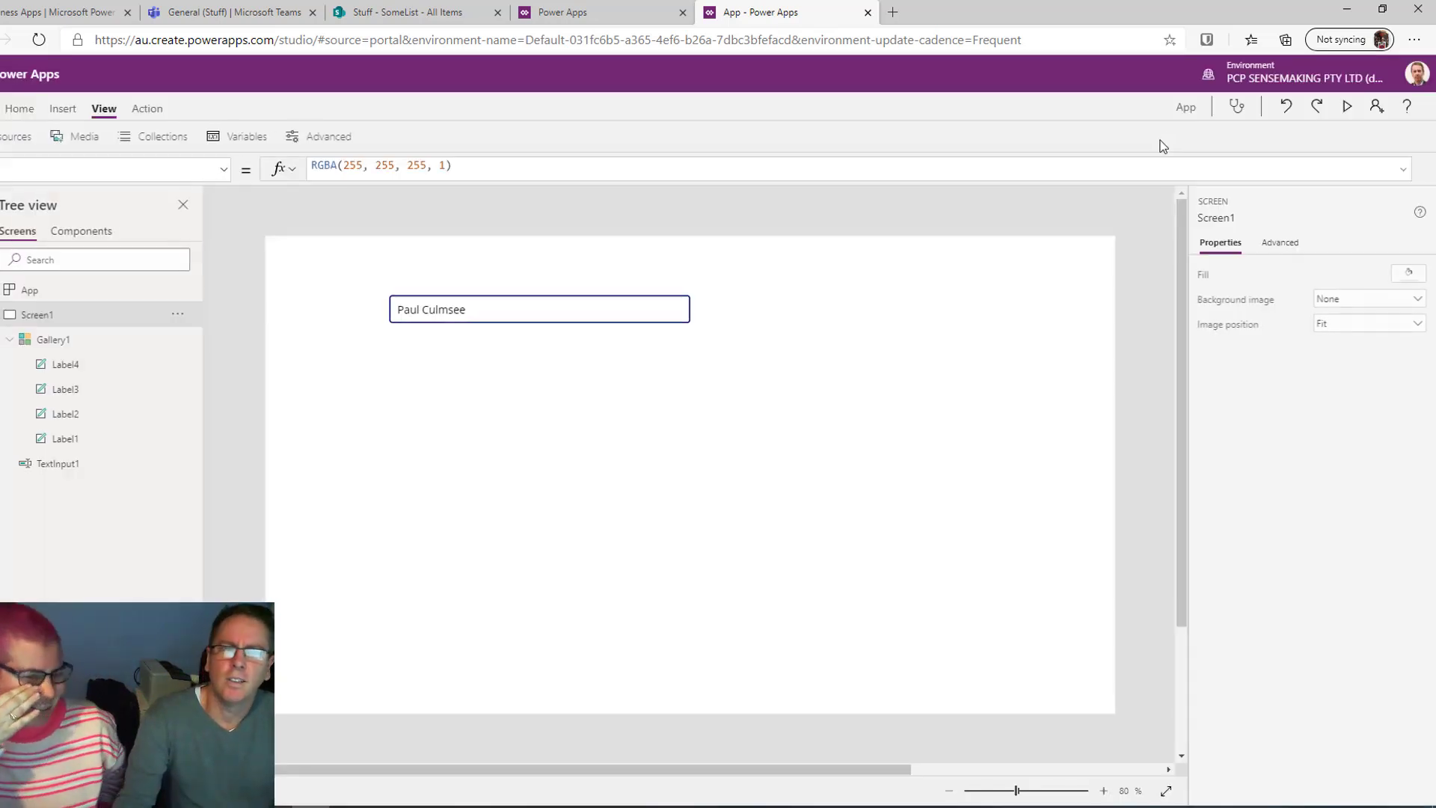
Preview the app again, shorten the search text to the person's first name to test whether the gallery reappears, and close the preview
click(1347, 109)
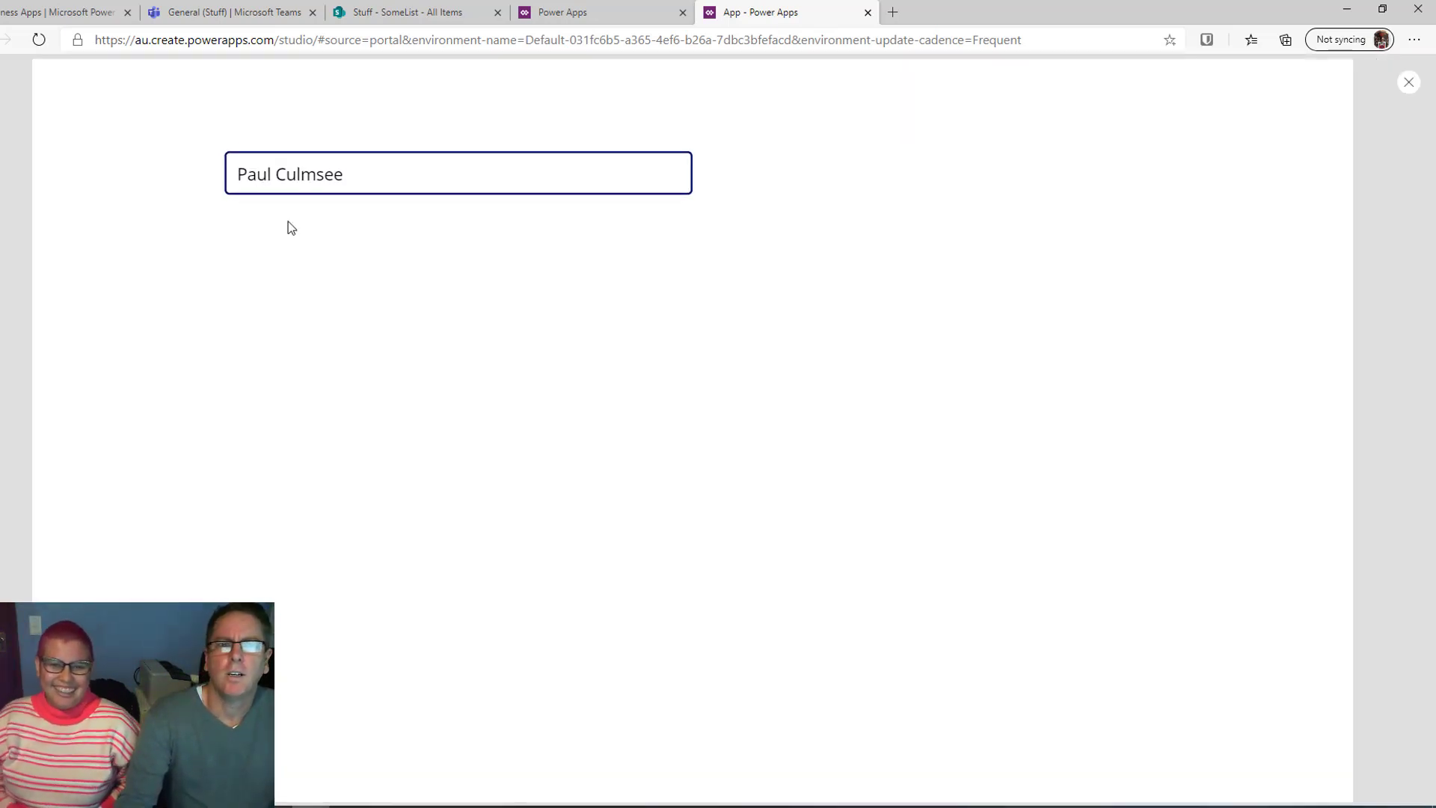
click(389, 176)
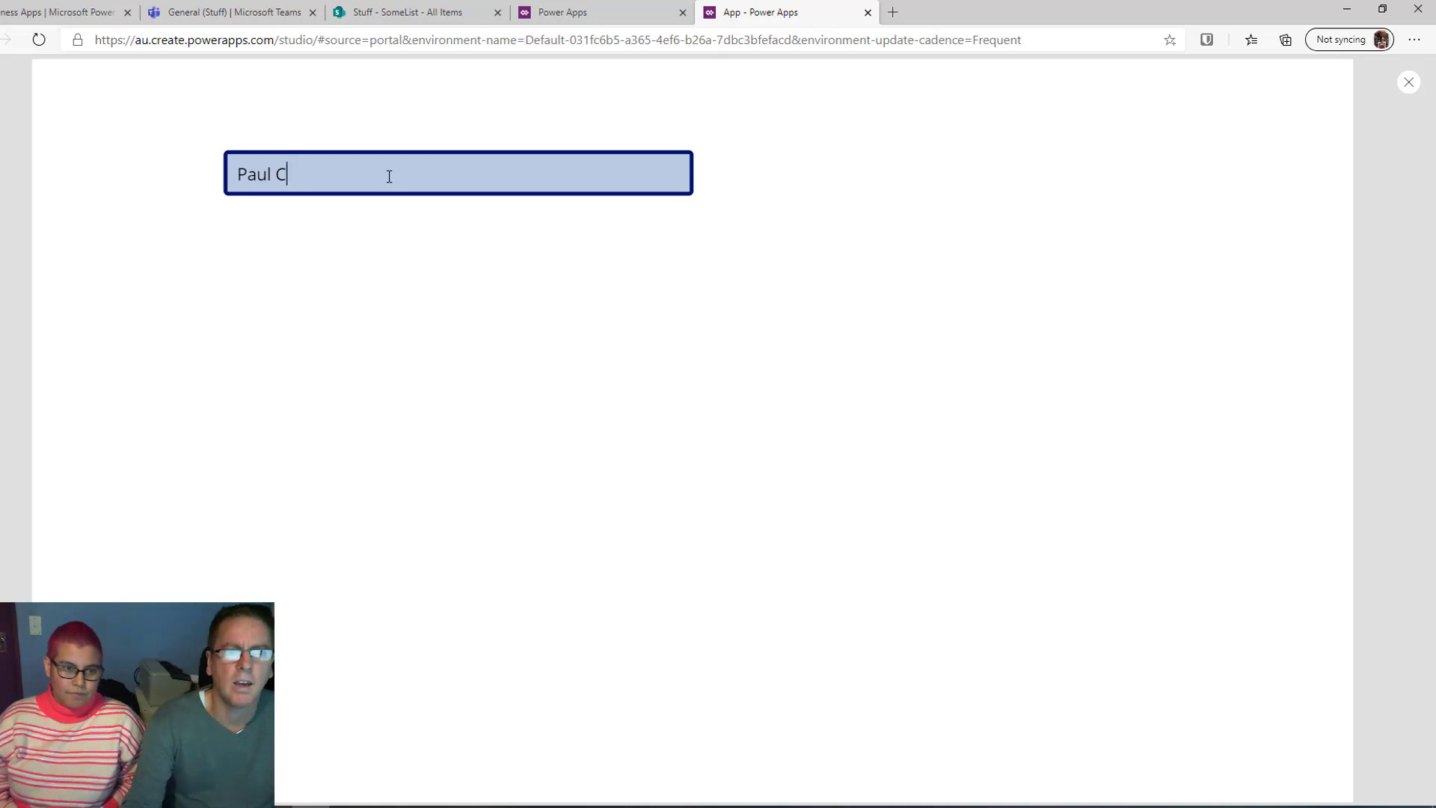
key(BackSpace)
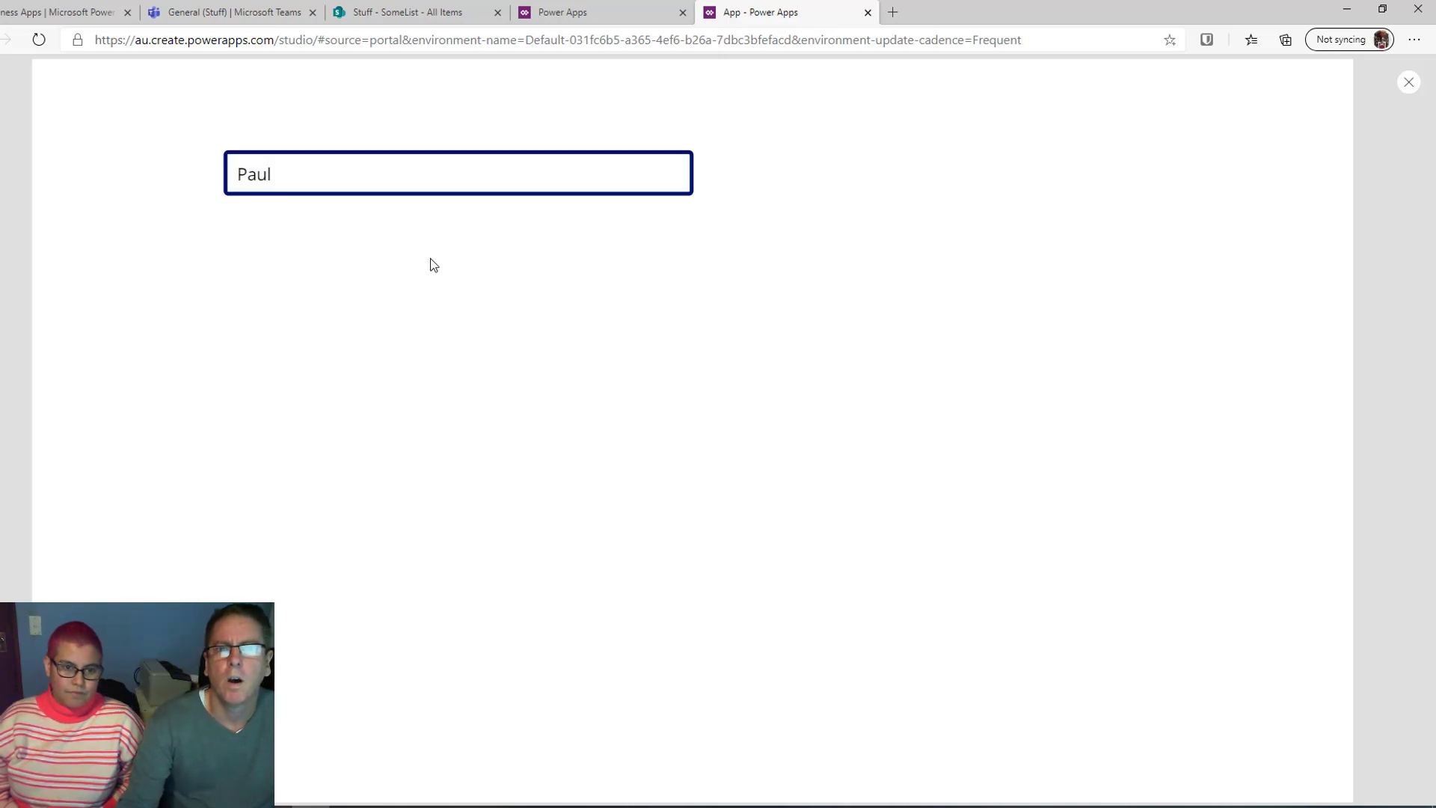
click(729, 216)
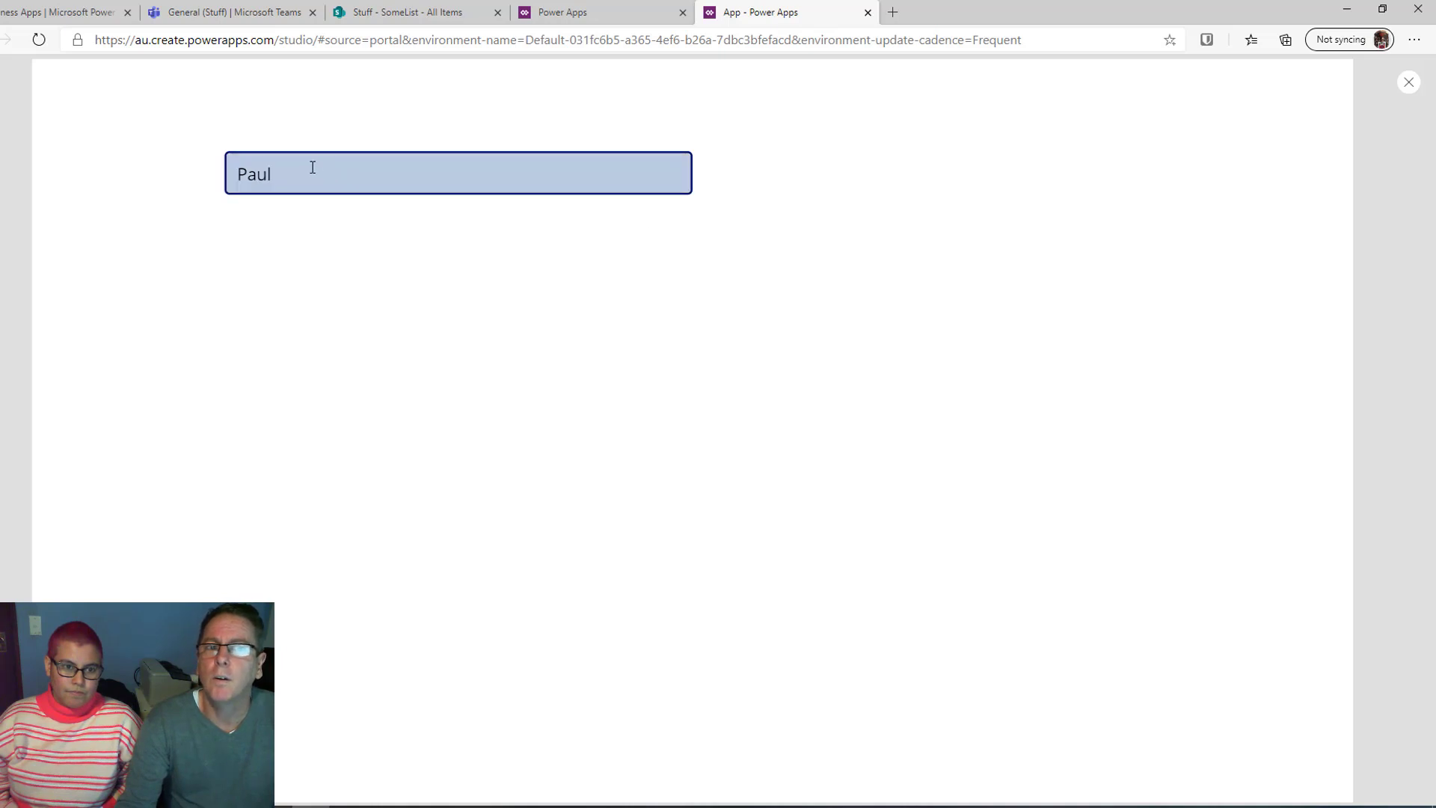
click(388, 167)
click(1409, 82)
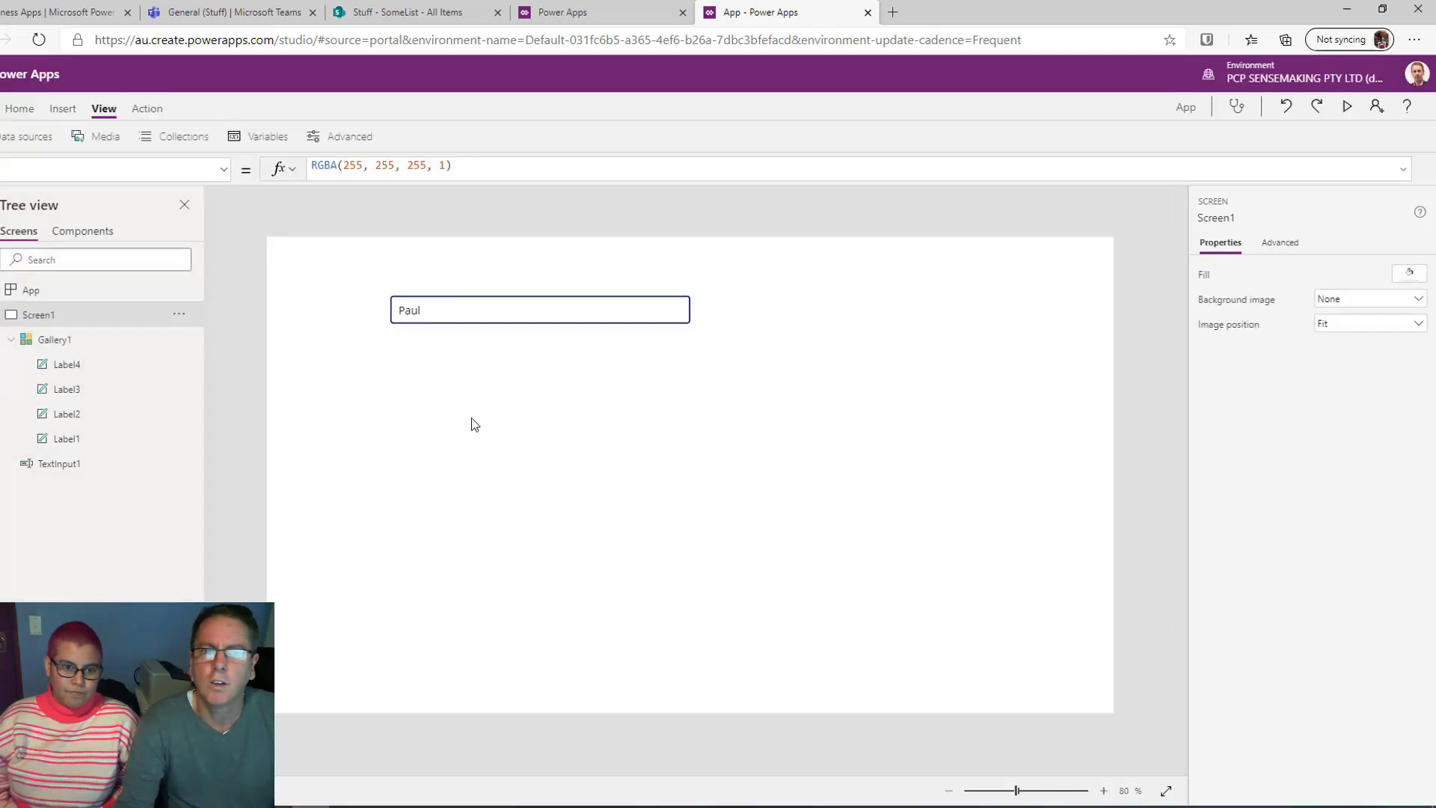
Preview the app, search for part of a surname in the text input, and select the second person in the results
click(448, 309)
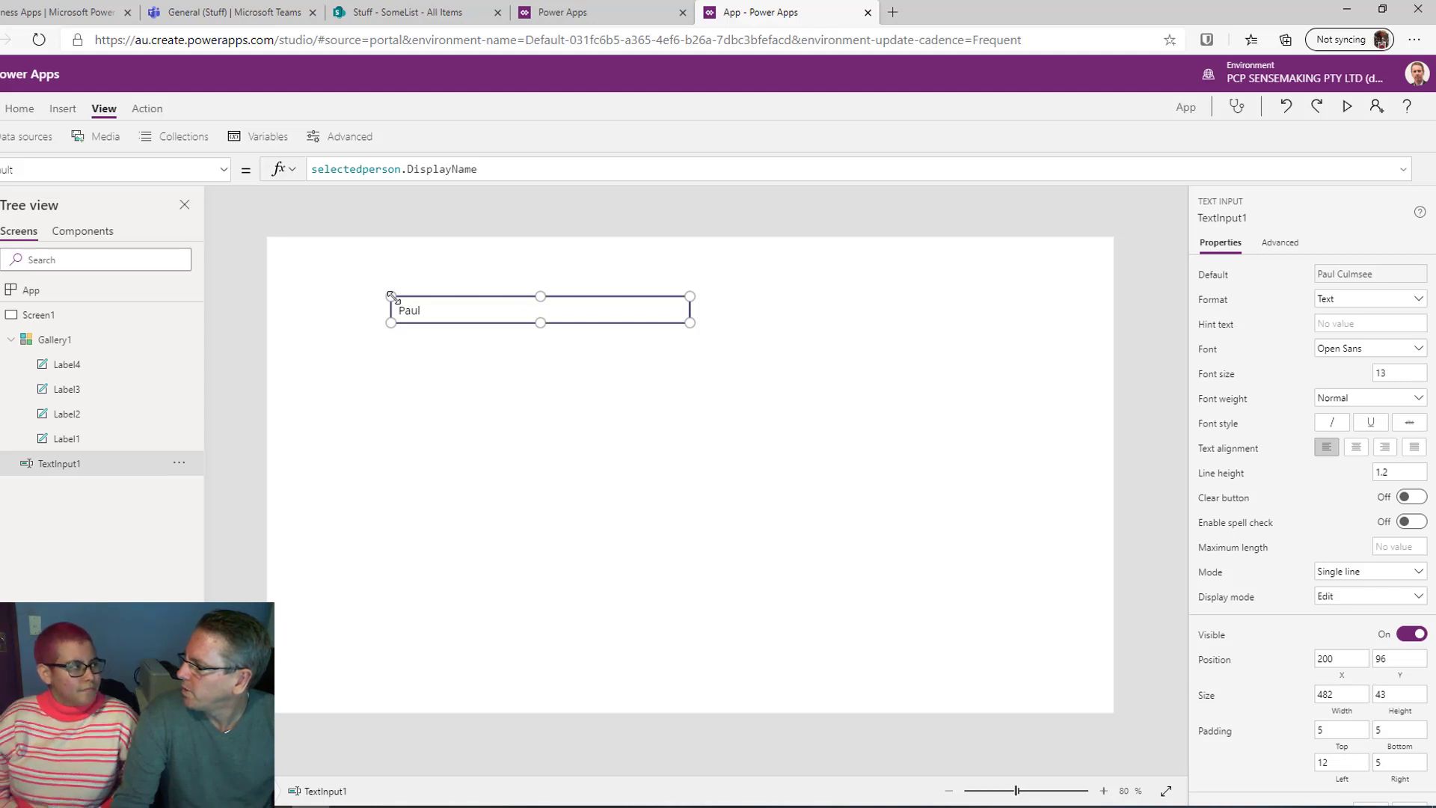
key(F5)
click(497, 169)
text(culms)
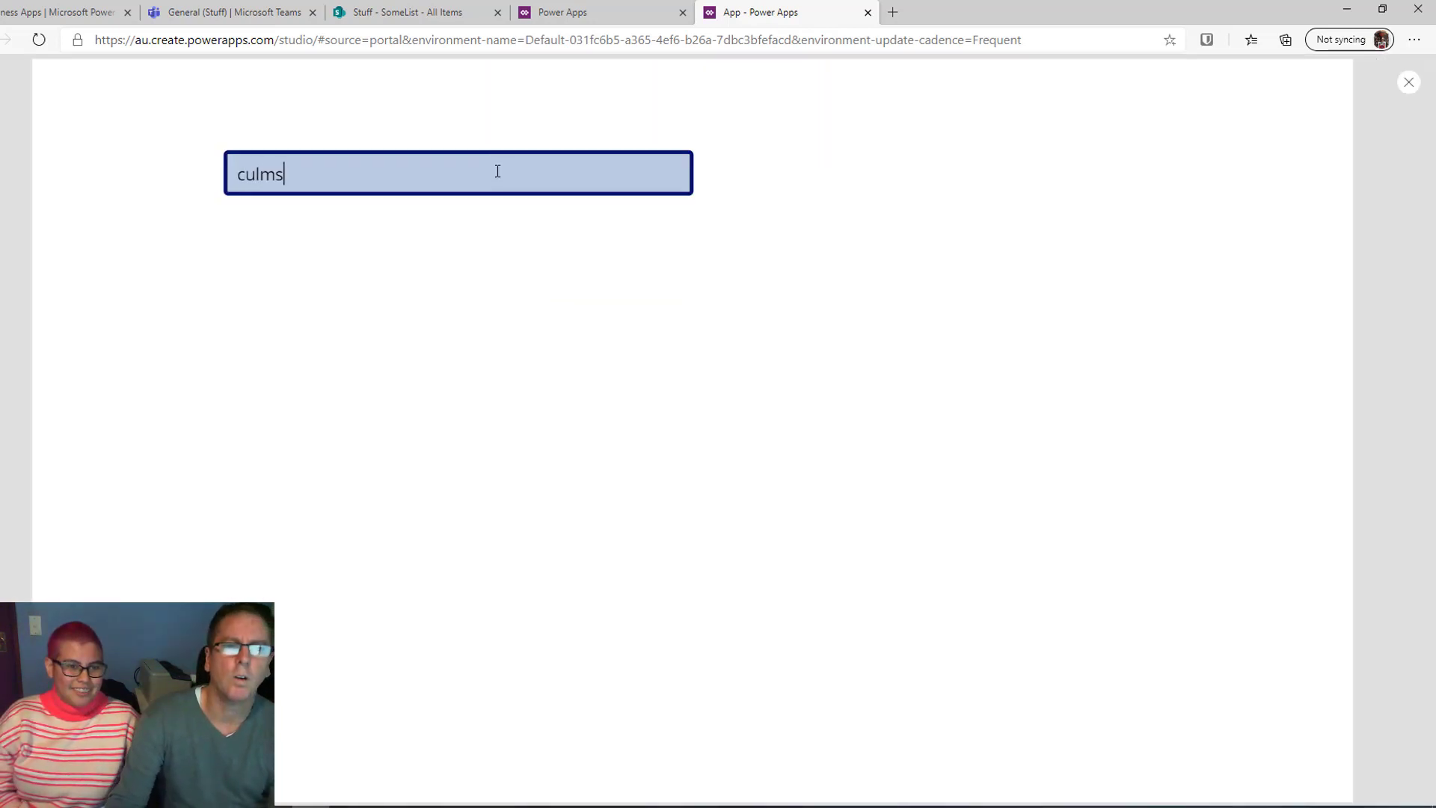
text(e)
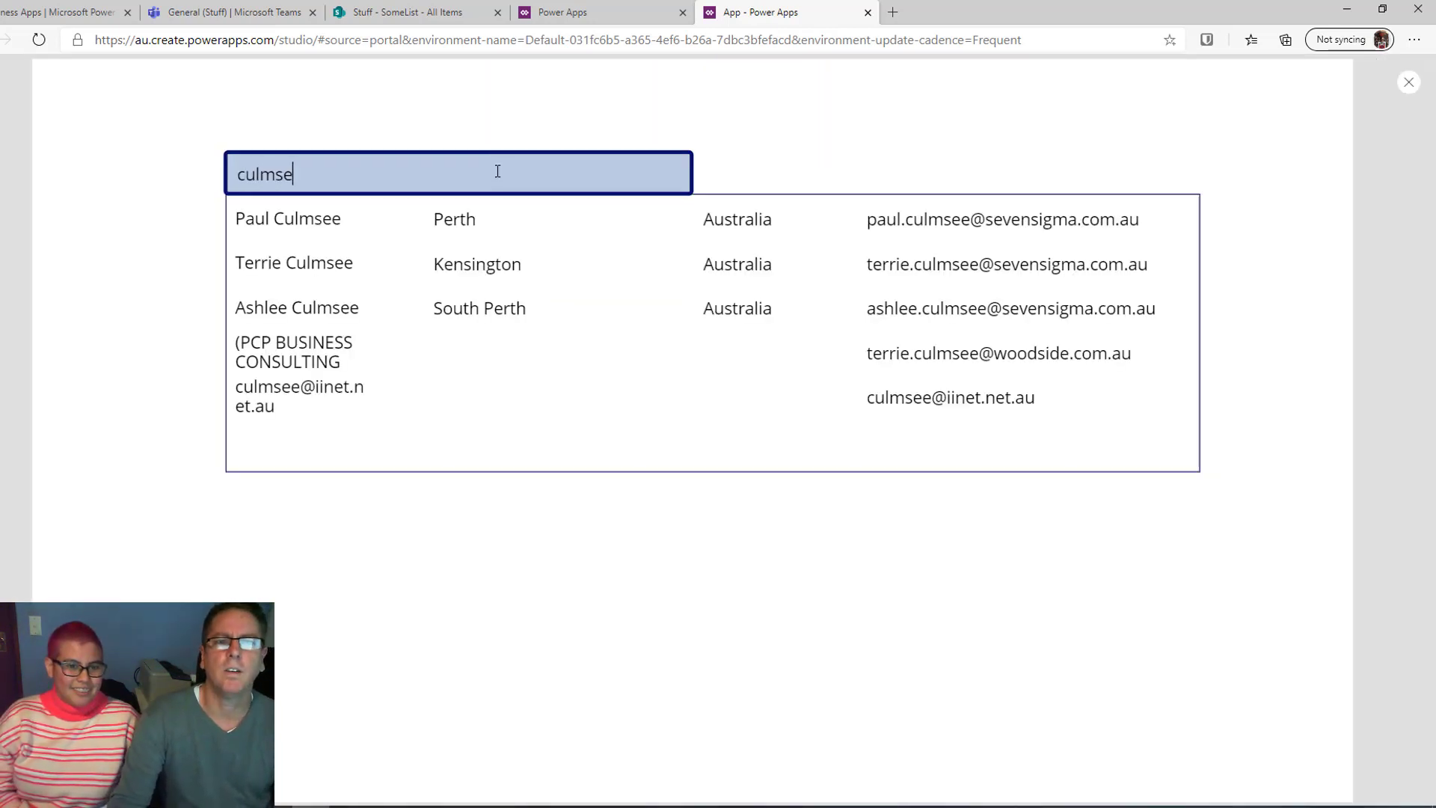
click(288, 264)
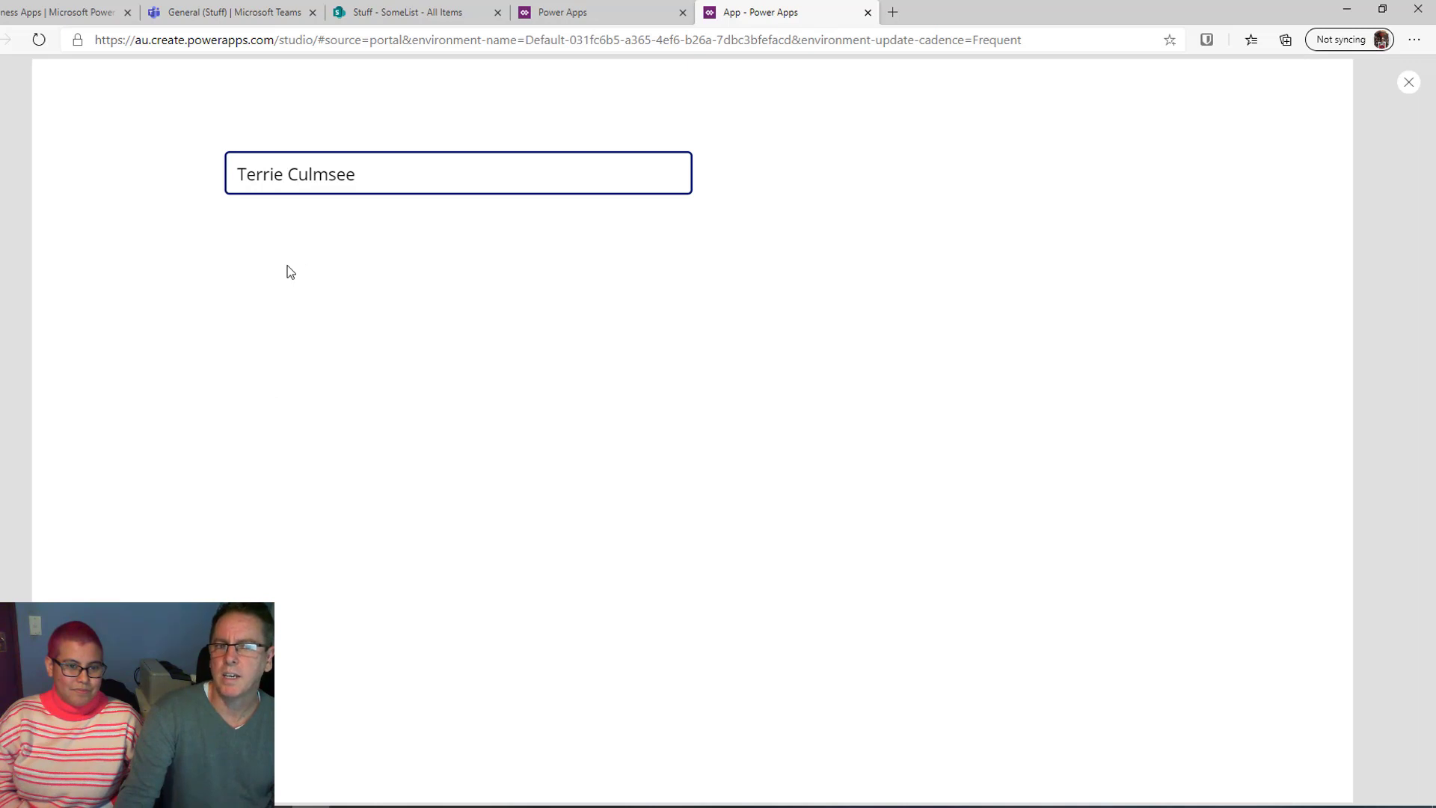
Remove the last three letters from the selected person's name in the search box to test the gallery's visibility, and close the preview
click(395, 177)
key(BackSpace)
key(BackSpace)
key(BackSpace)
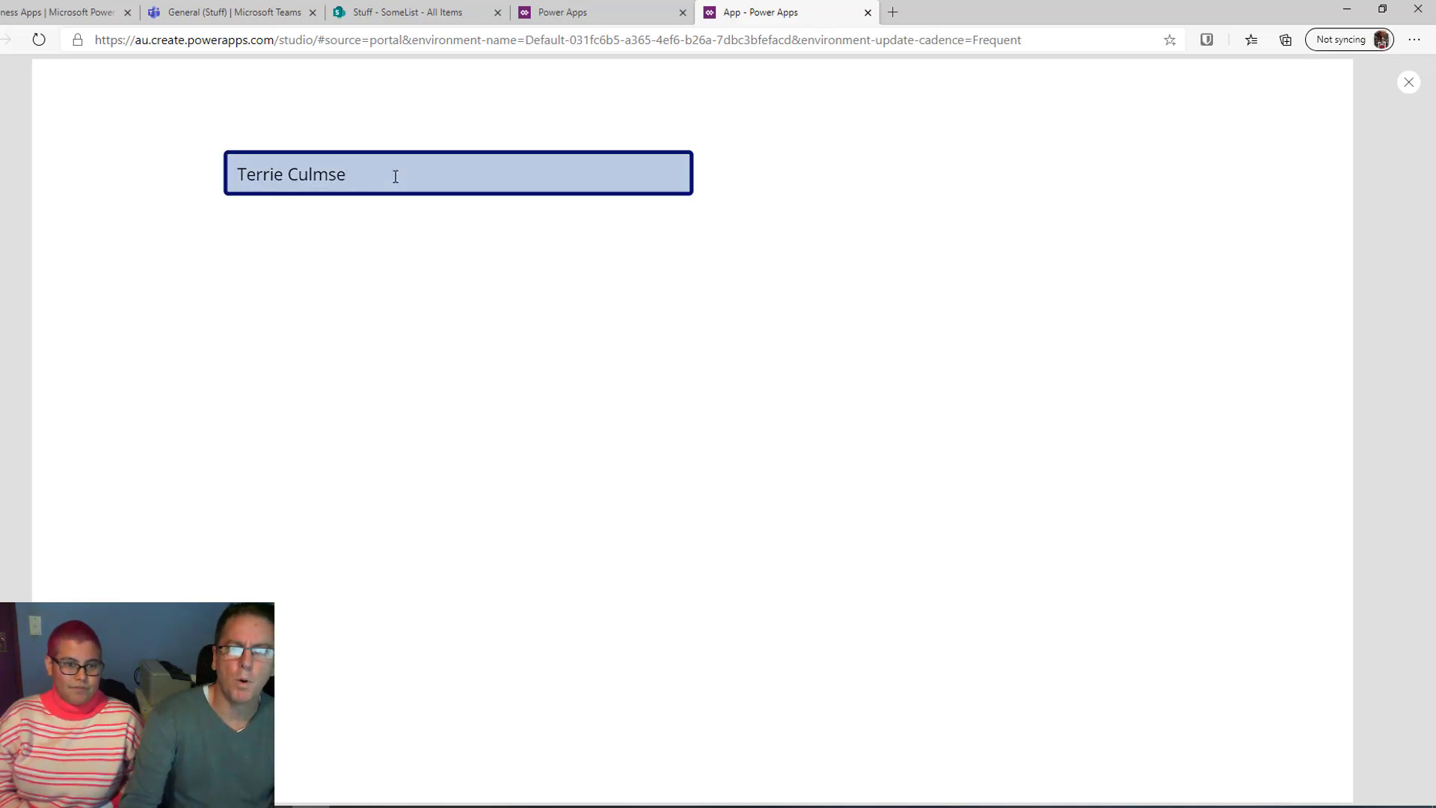
click(772, 261)
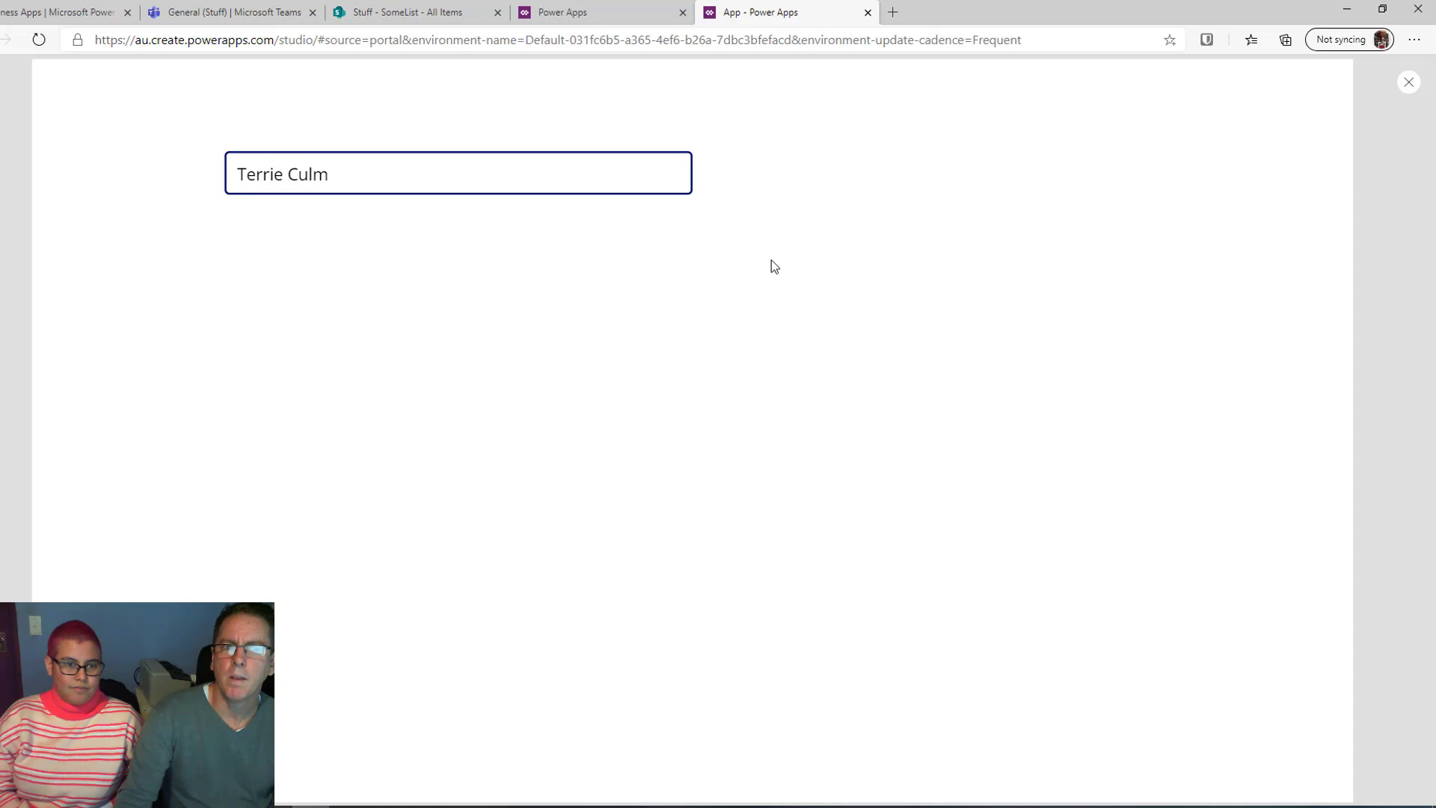
click(1406, 83)
In the gallery's Visible formula, replace selectedperson.DisplayName with TextInput1.Text so the second condition reads TextInput1.Text<>Gallery1.Selected.DisplayName
click(59, 339)
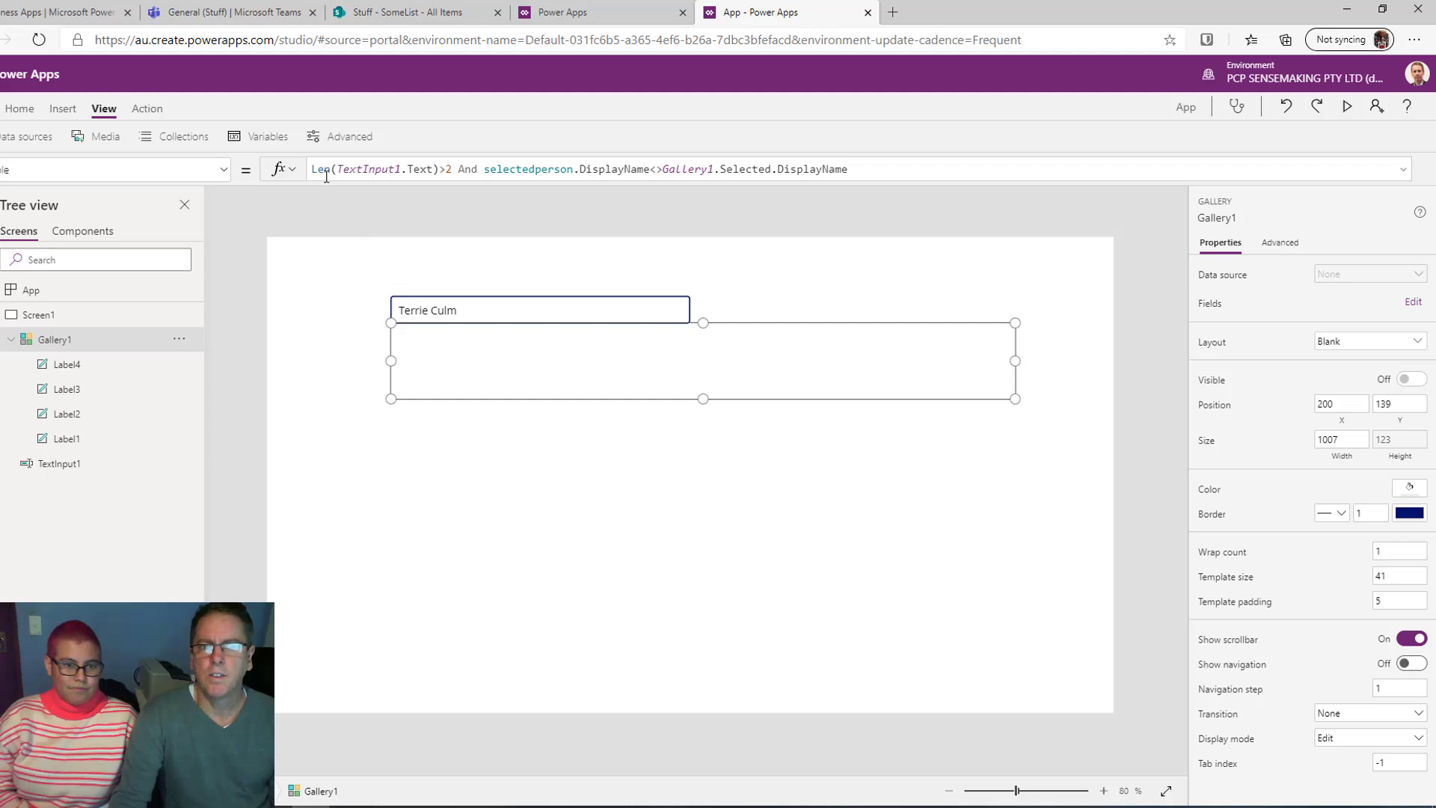
drag(315, 169, 650, 169)
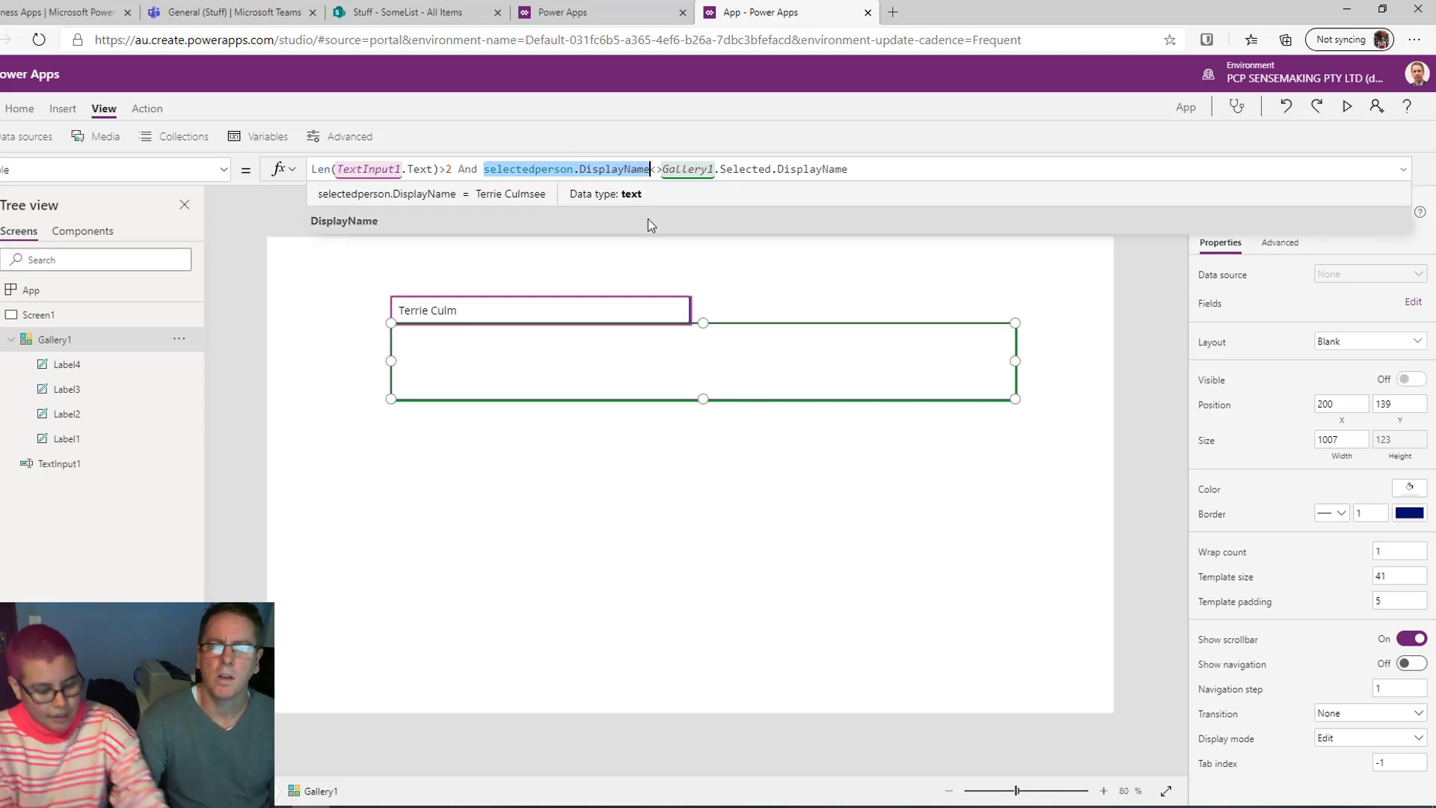
text(Texgt)
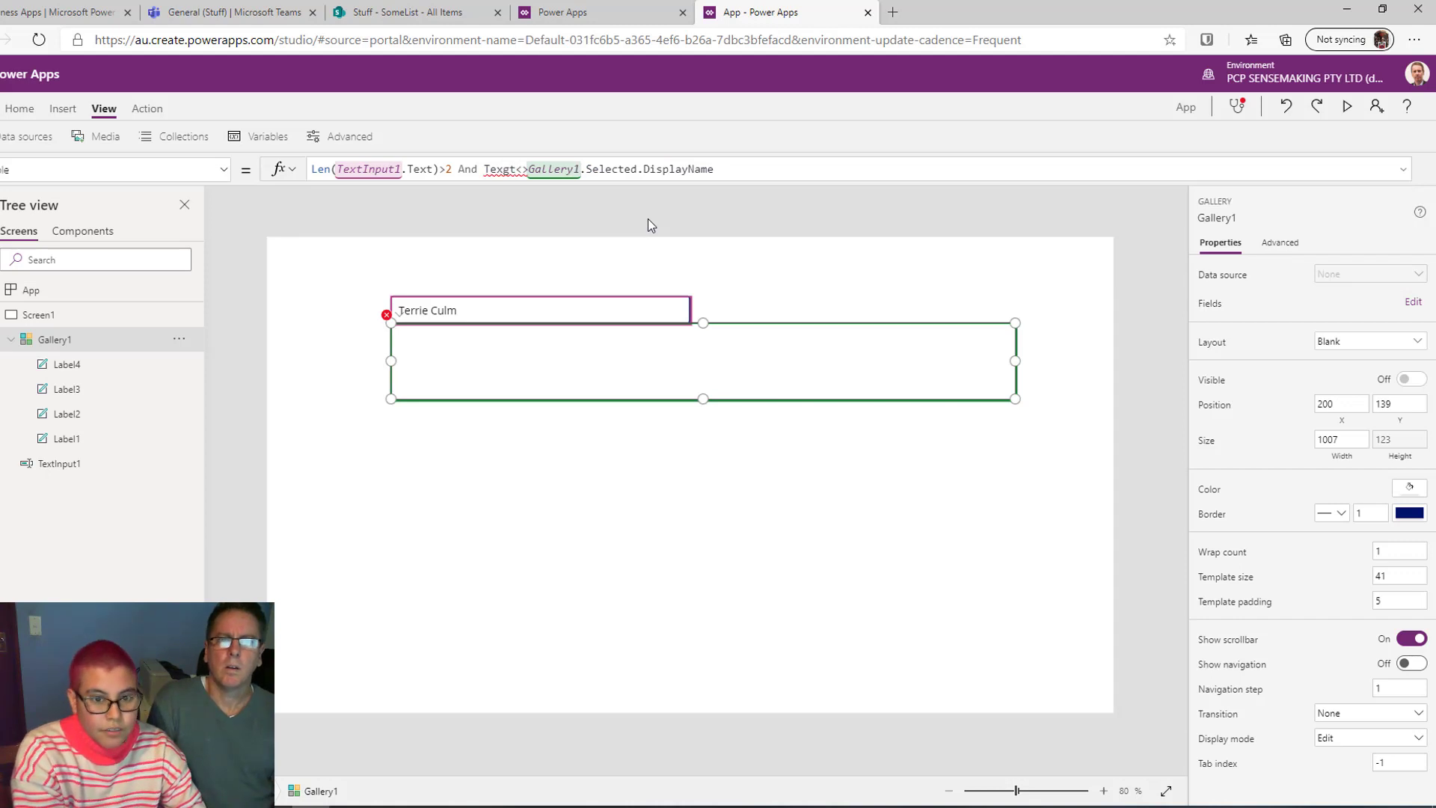
key(BackSpace)
key(BackSpace)
text(tInput)
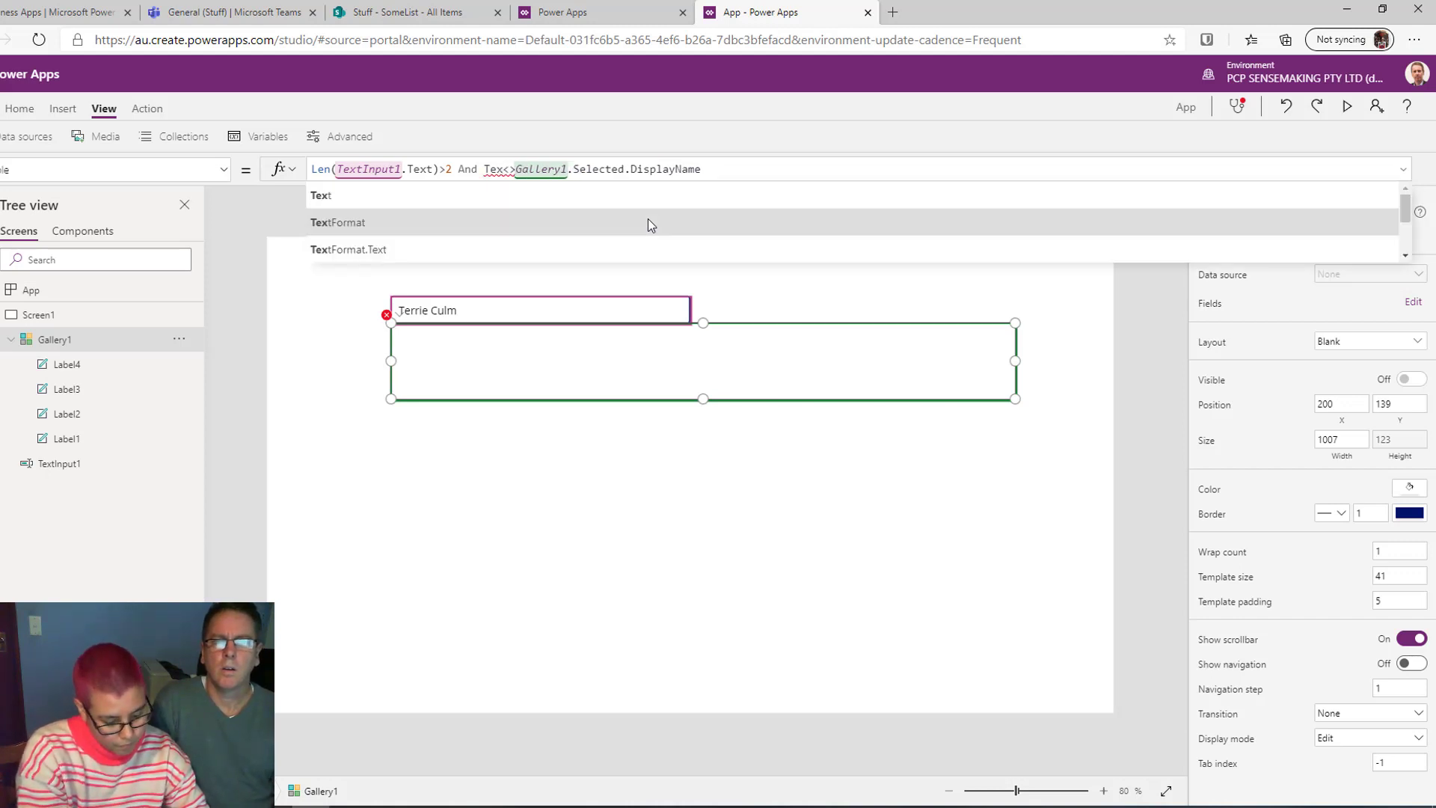
text(1.Text)
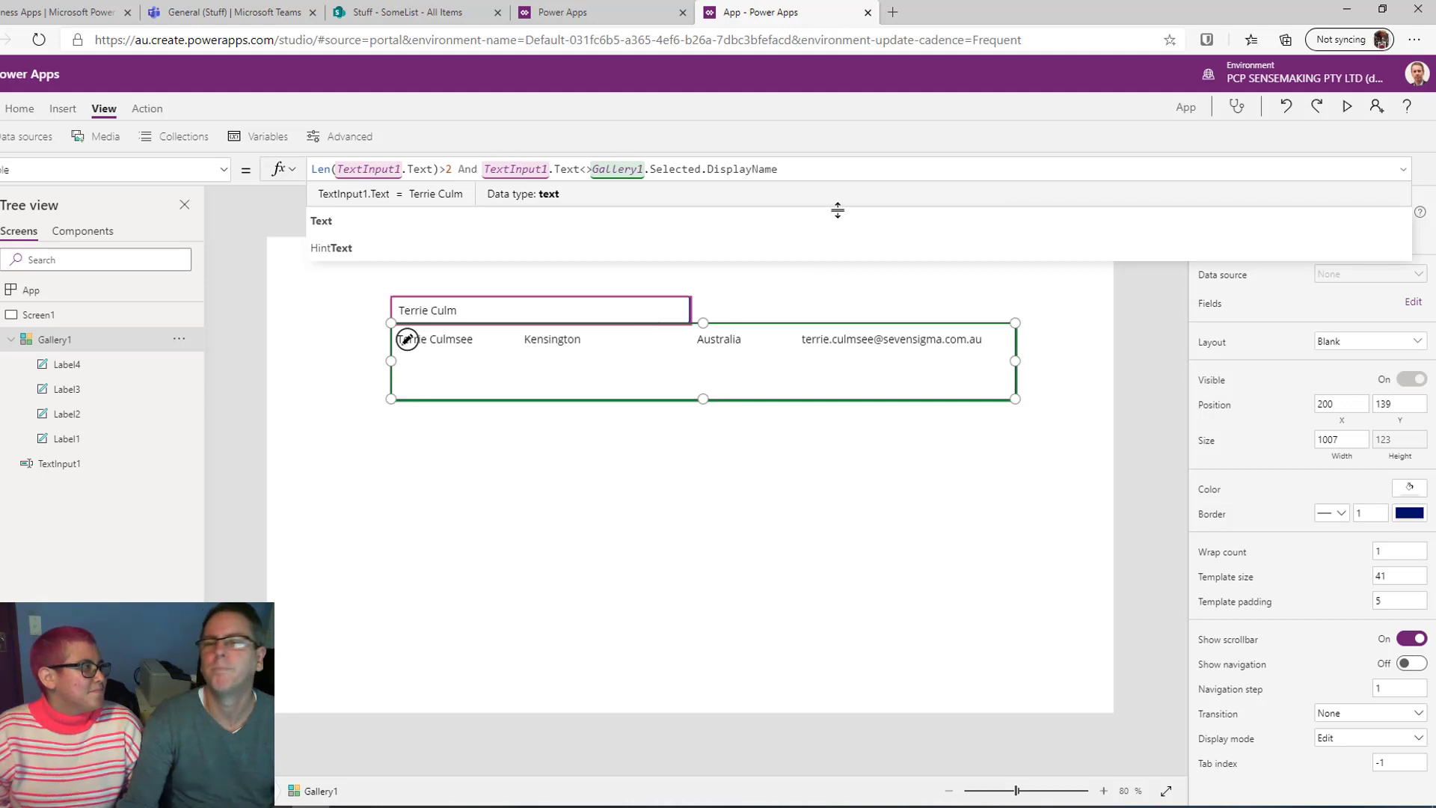
Preview the app, try selecting the person listed under the partial name, and close the preview
click(1346, 107)
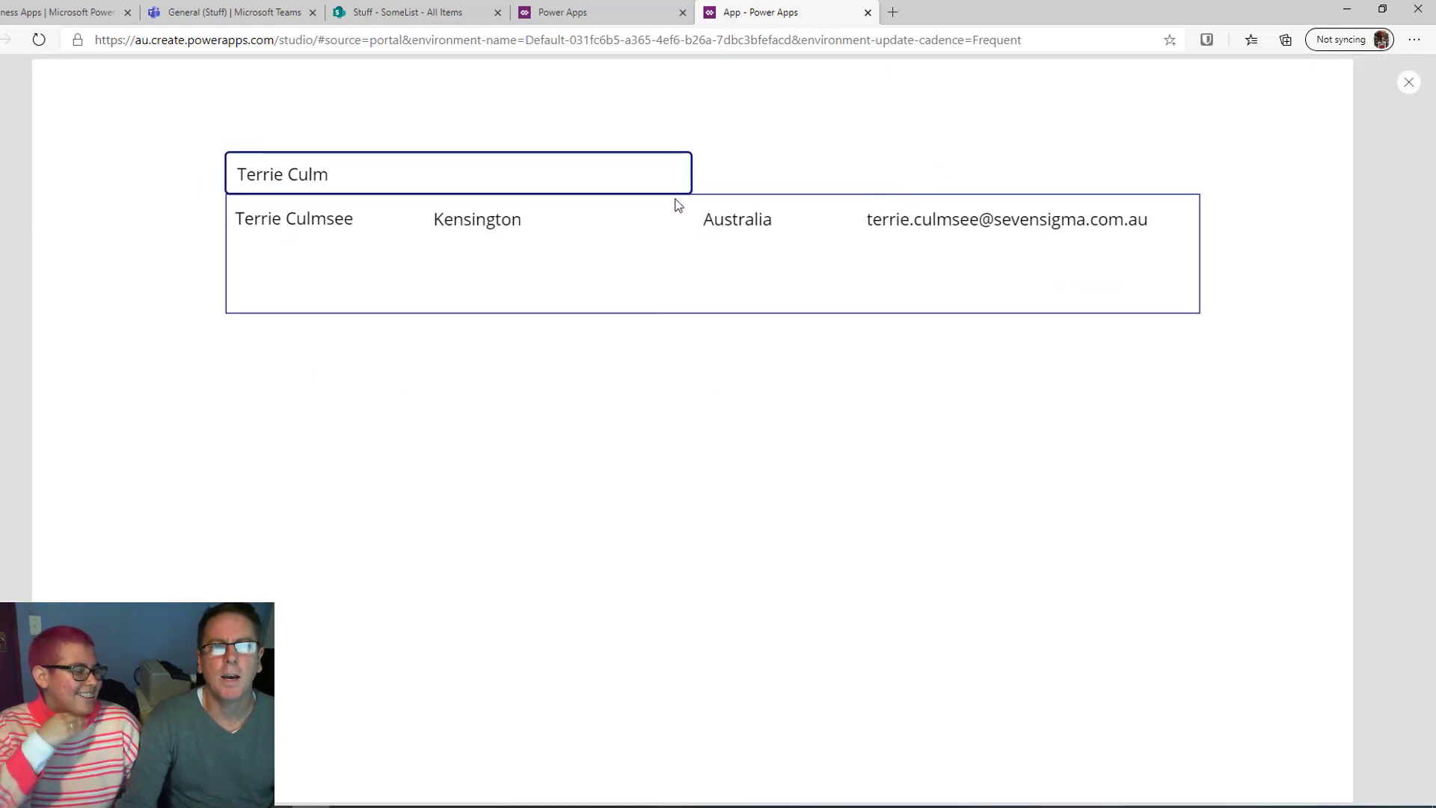
click(449, 160)
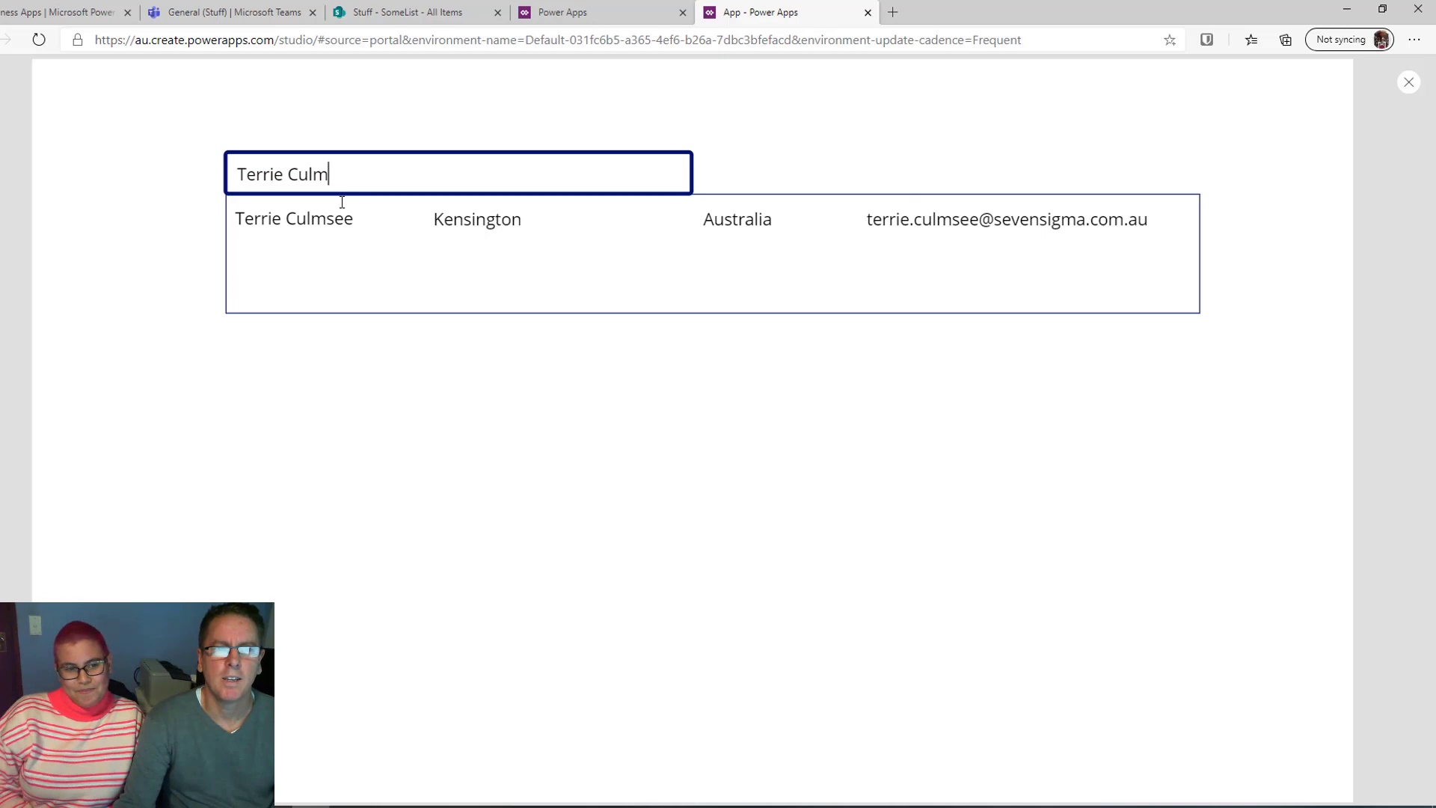
click(292, 218)
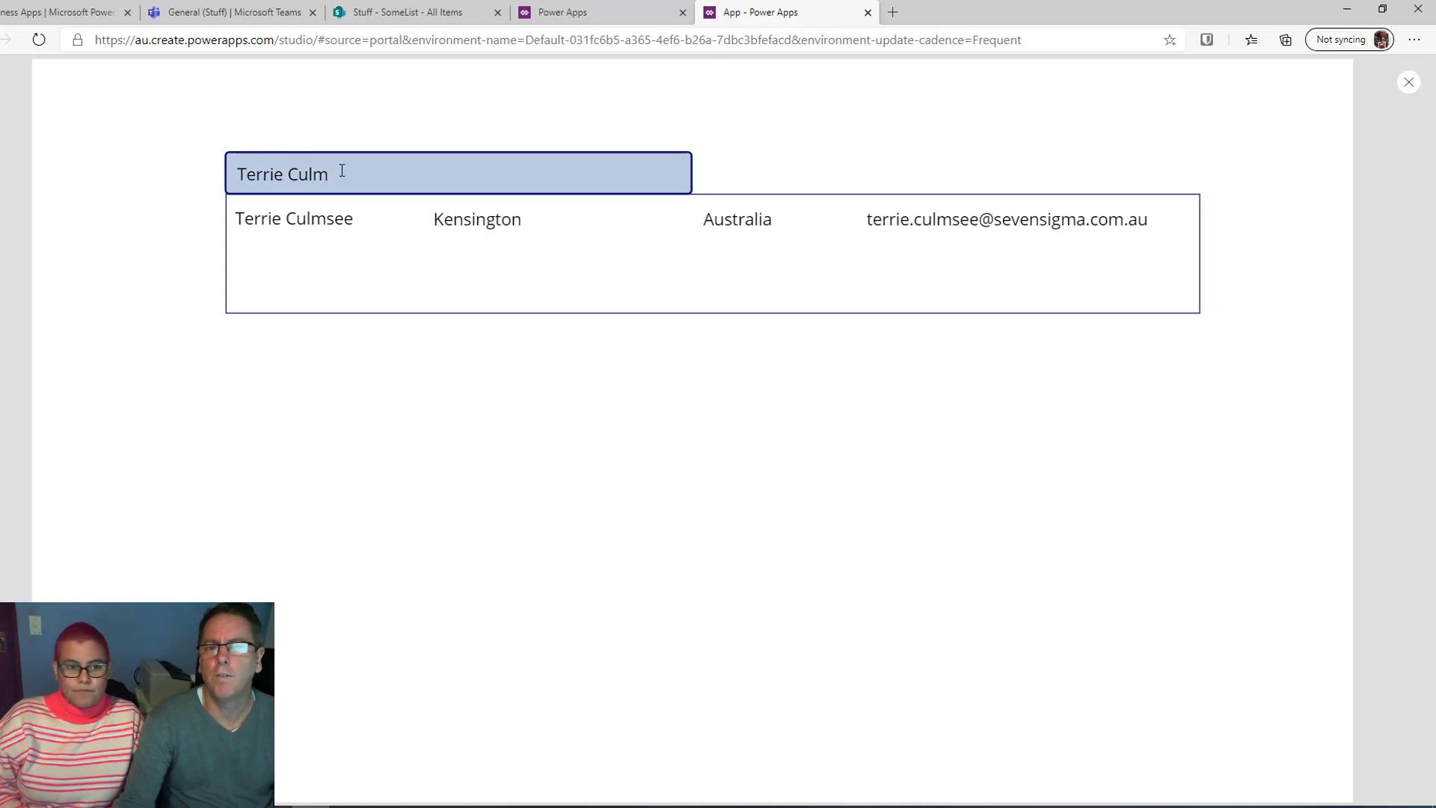
click(1404, 90)
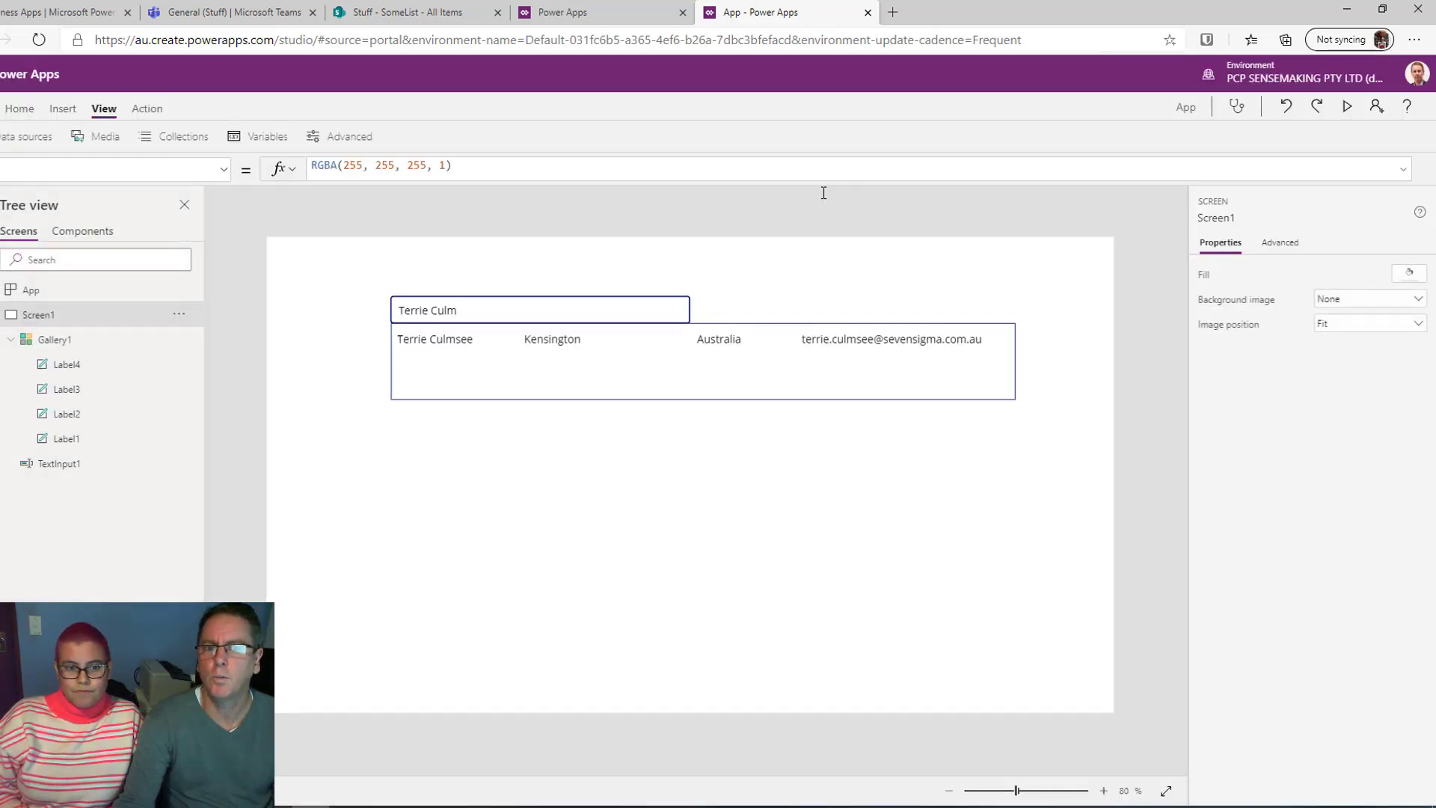
Review the formulas in the gallery's OnSelect property and the search text input's Default property
click(447, 343)
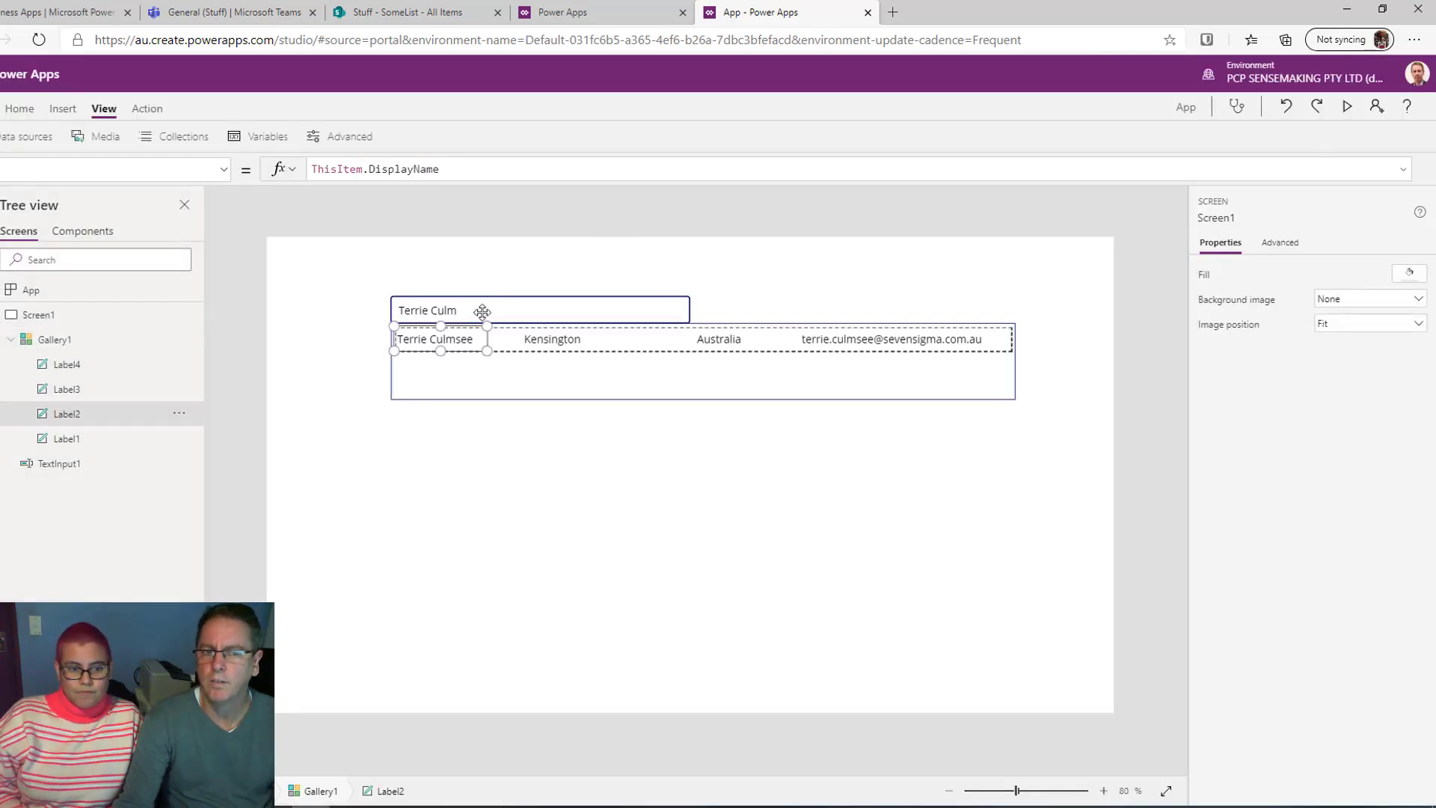
click(468, 365)
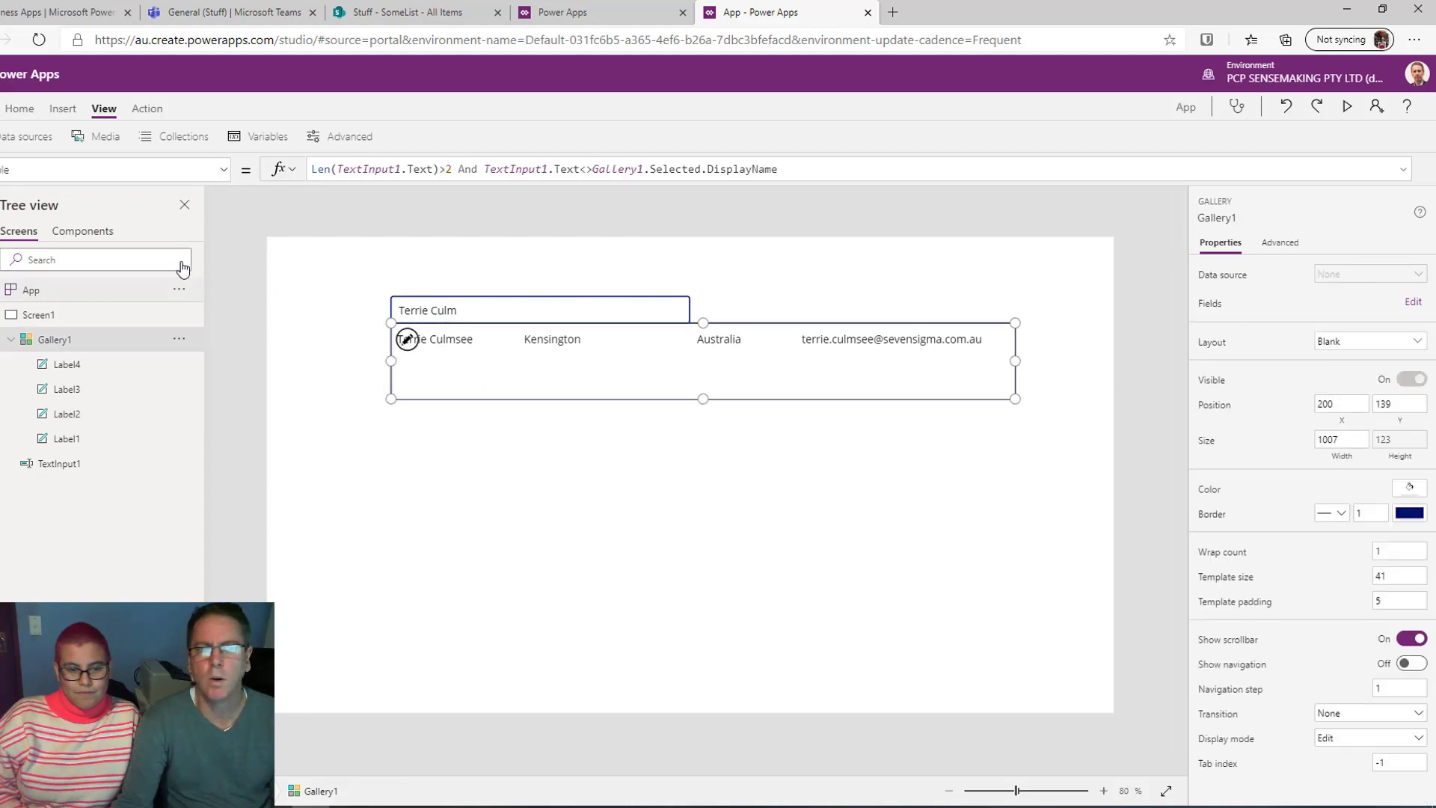
click(222, 170)
scroll(112, 277, up, 3)
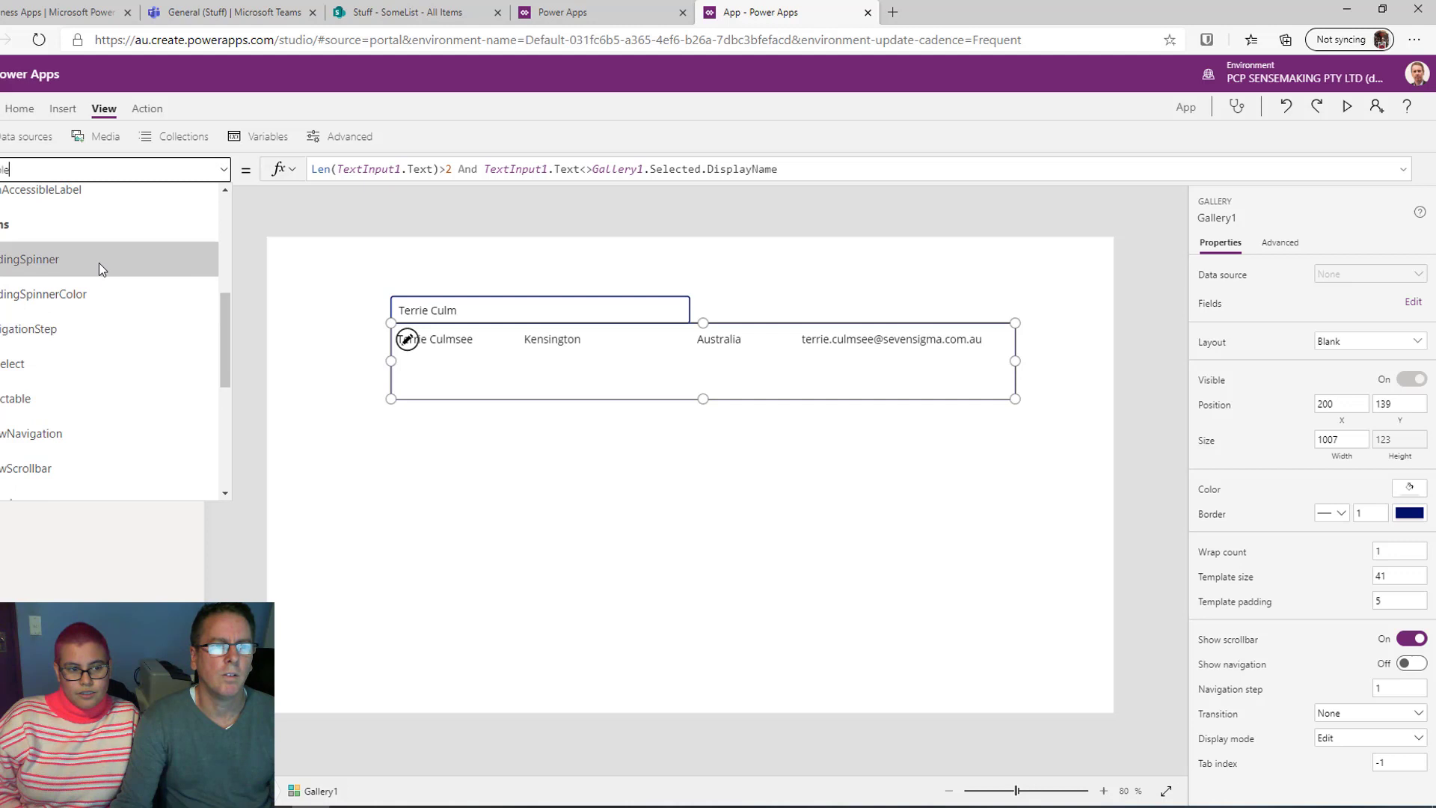
click(74, 356)
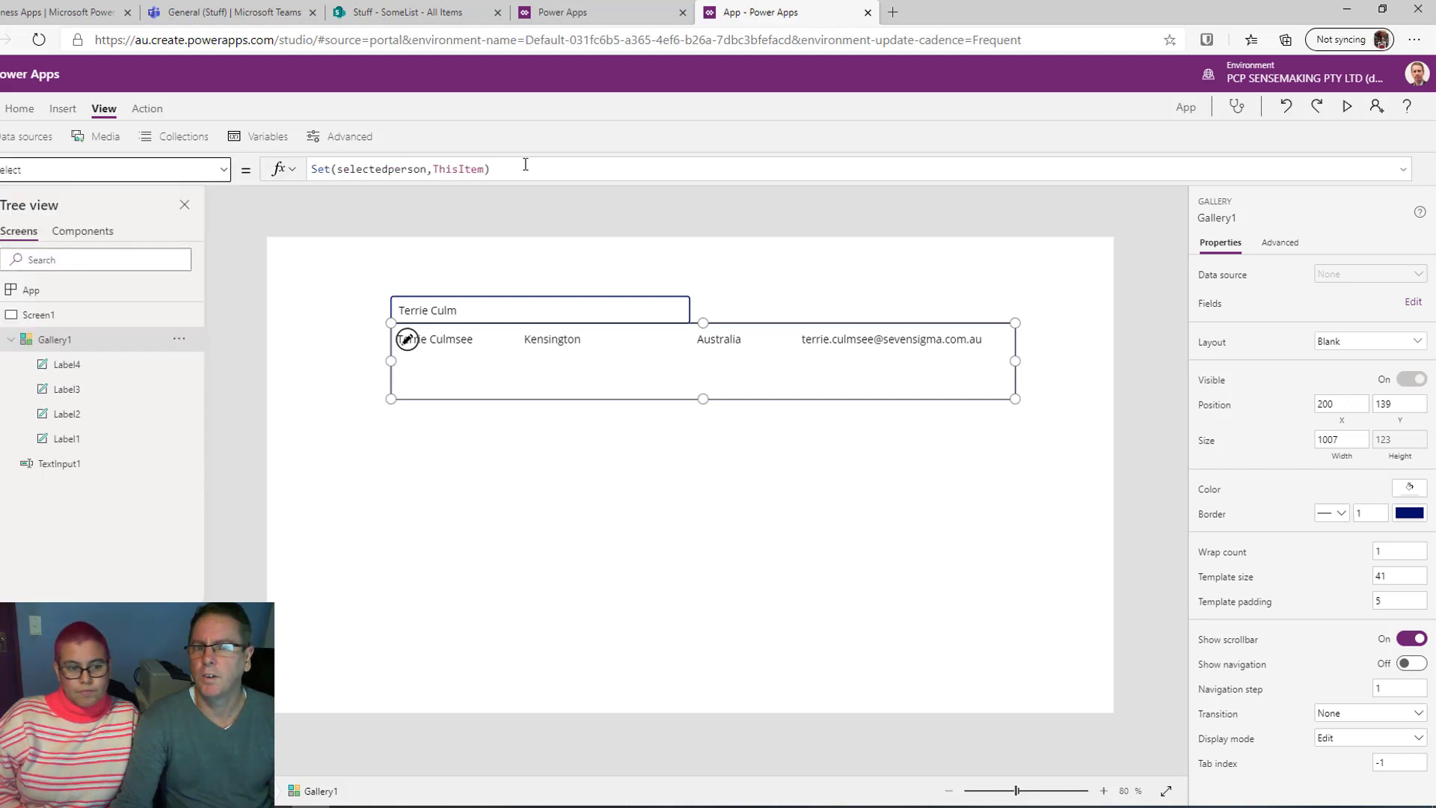
click(501, 300)
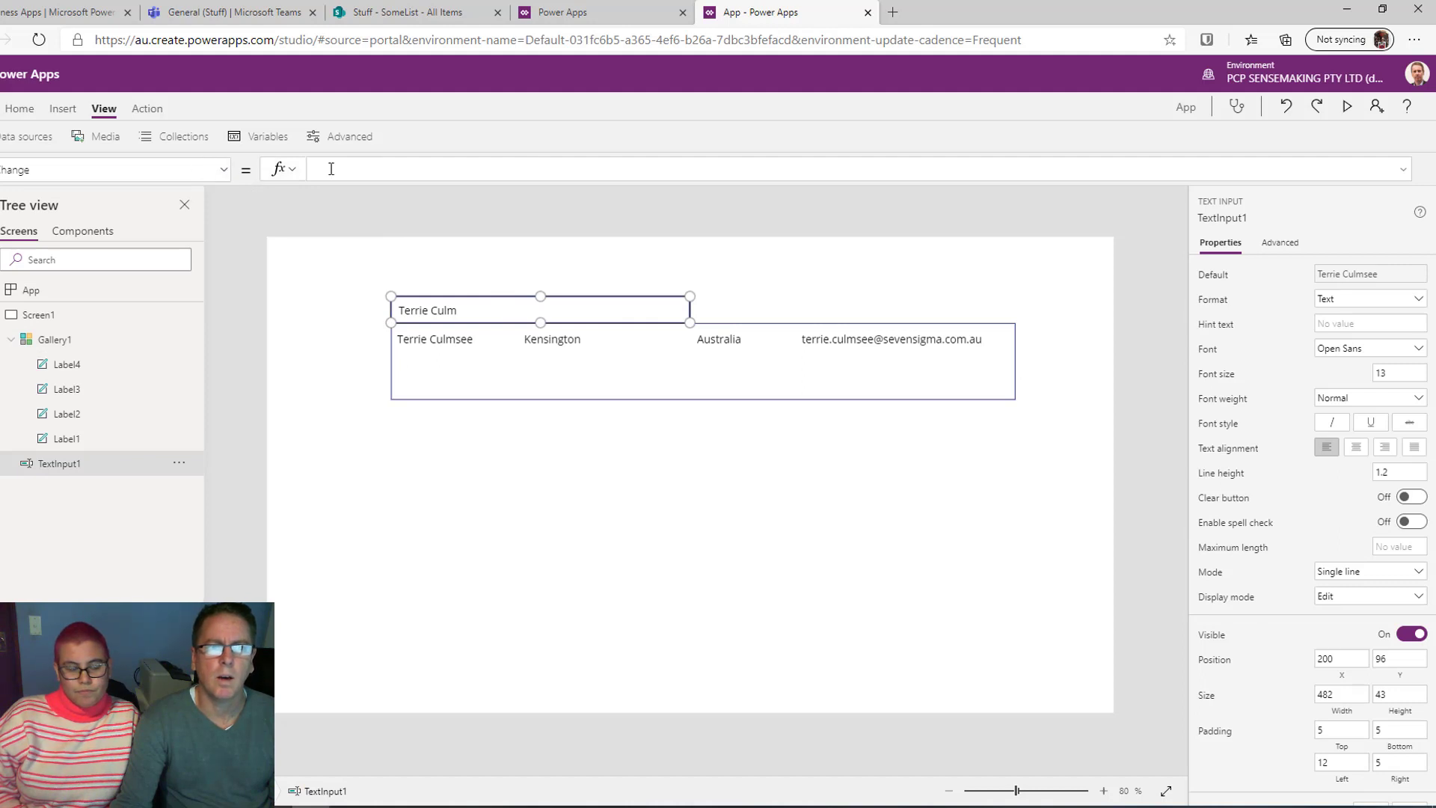
click(225, 170)
scroll(195, 217, up, 3)
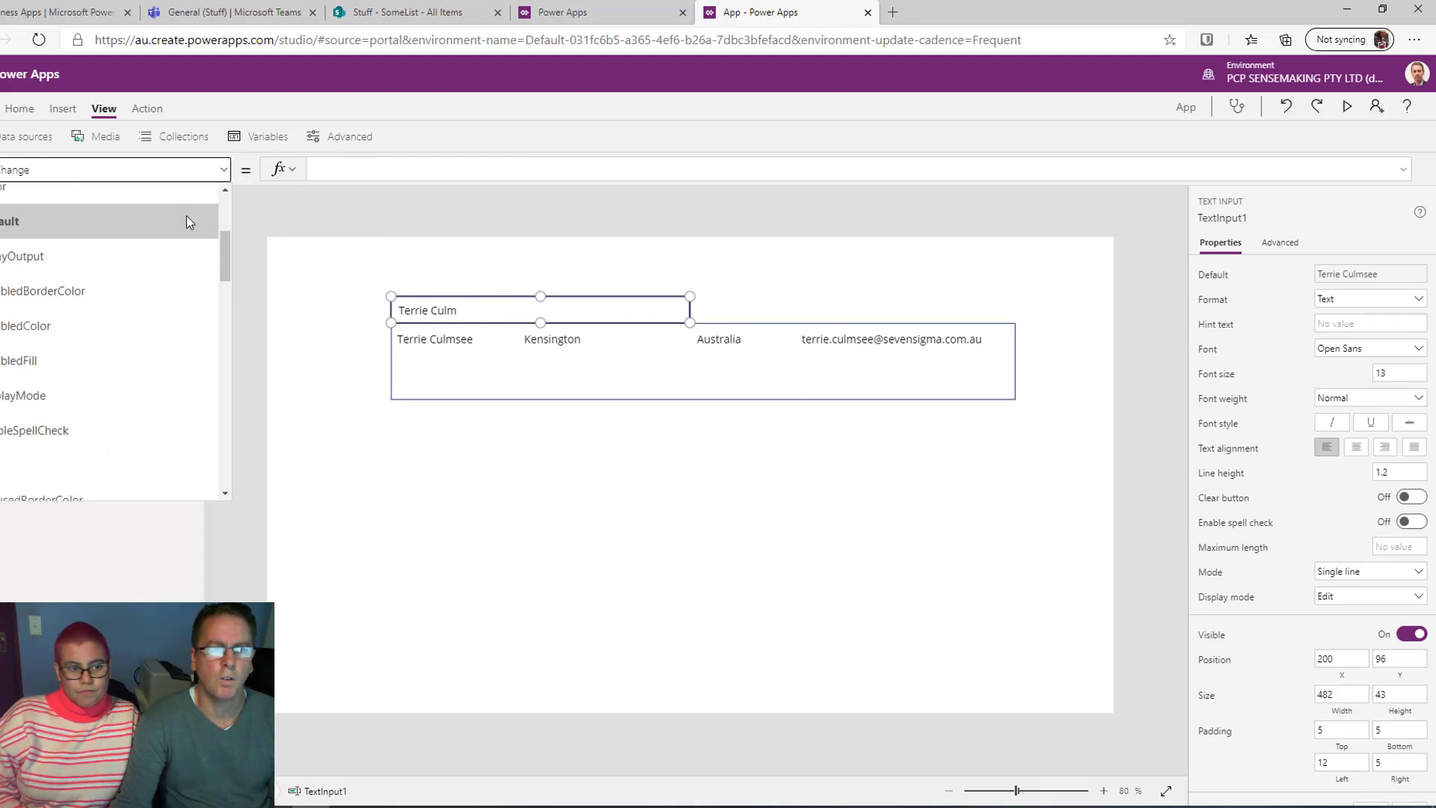
click(88, 310)
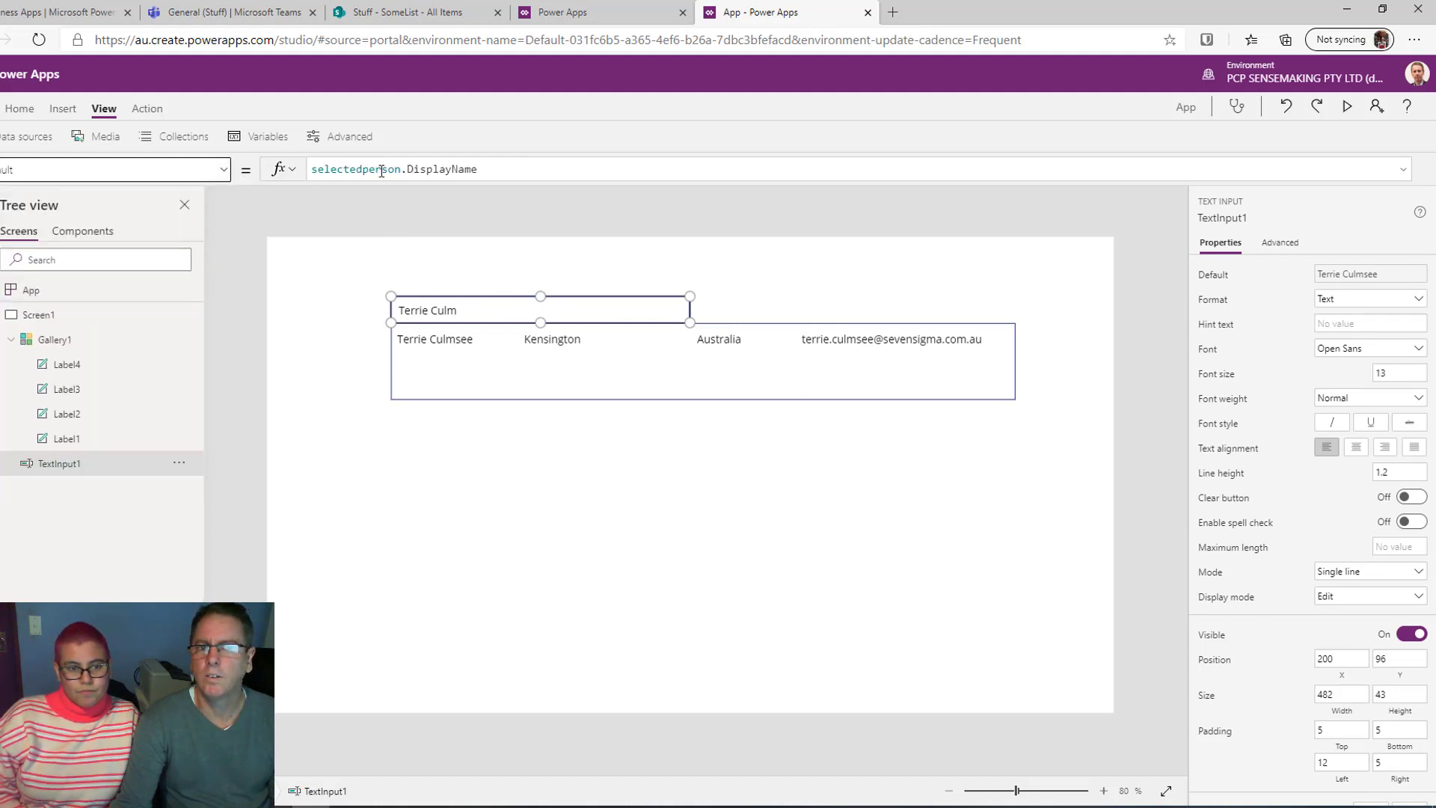
Preview the app to check the search box's response with the partial name entered, and close the preview
click(1345, 107)
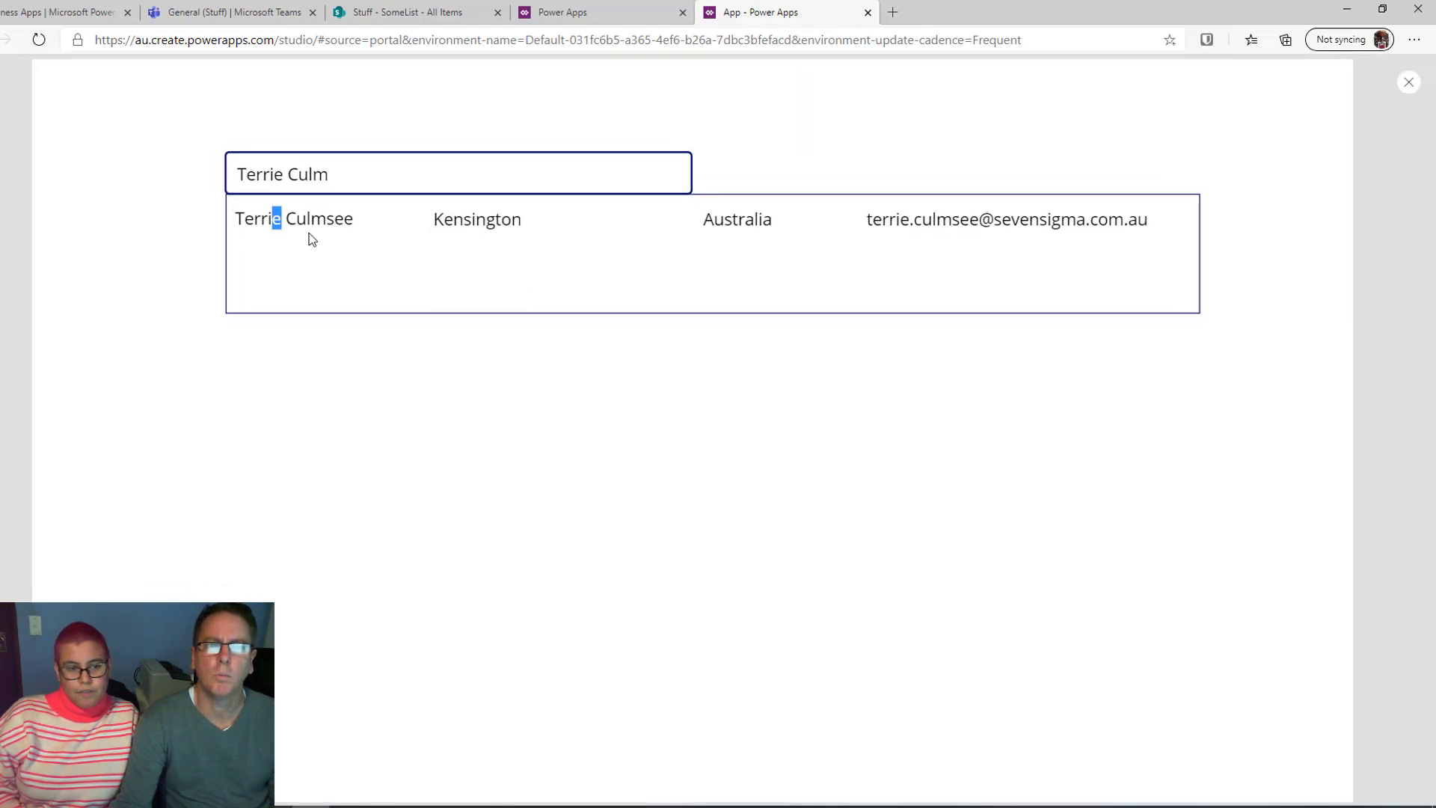
click(451, 174)
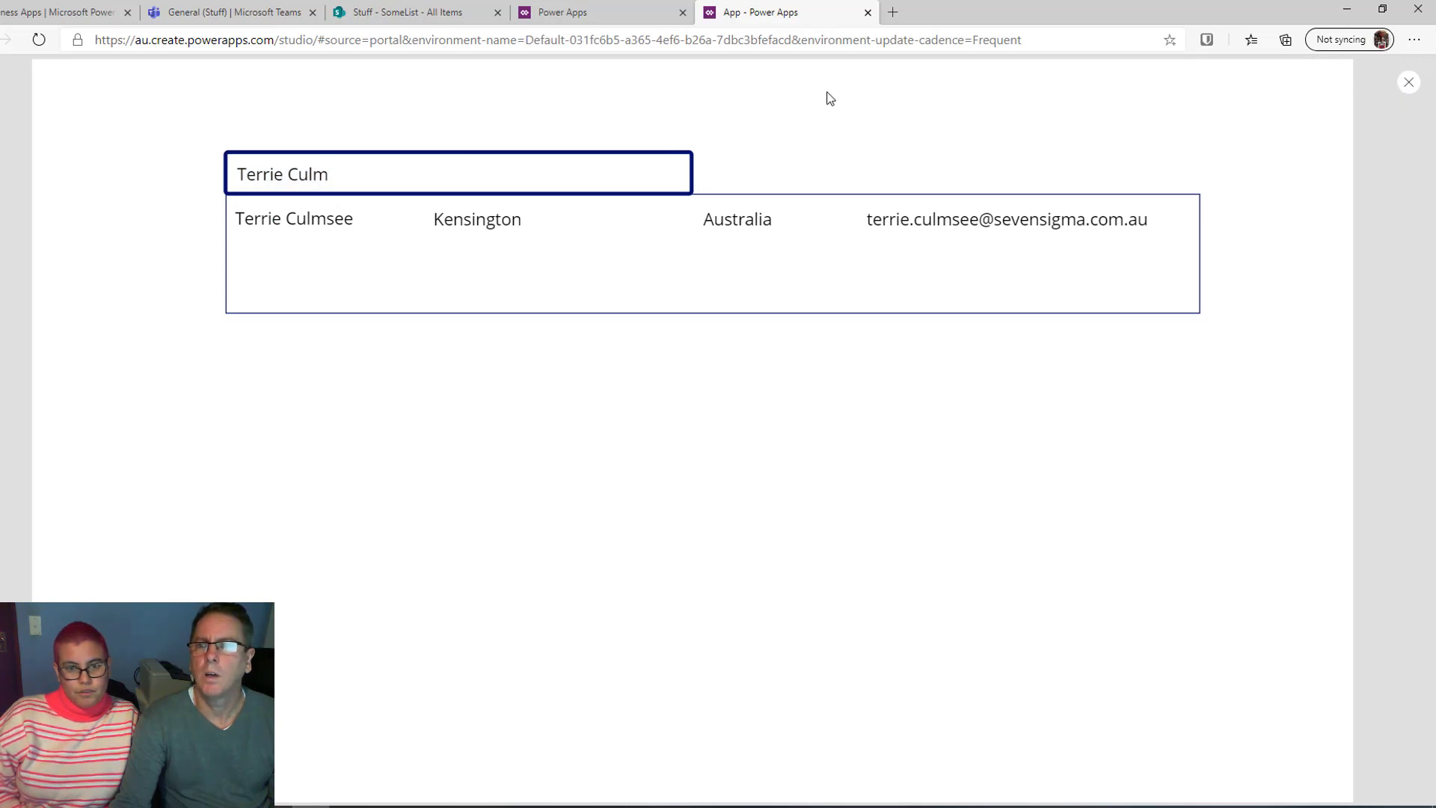
click(1408, 82)
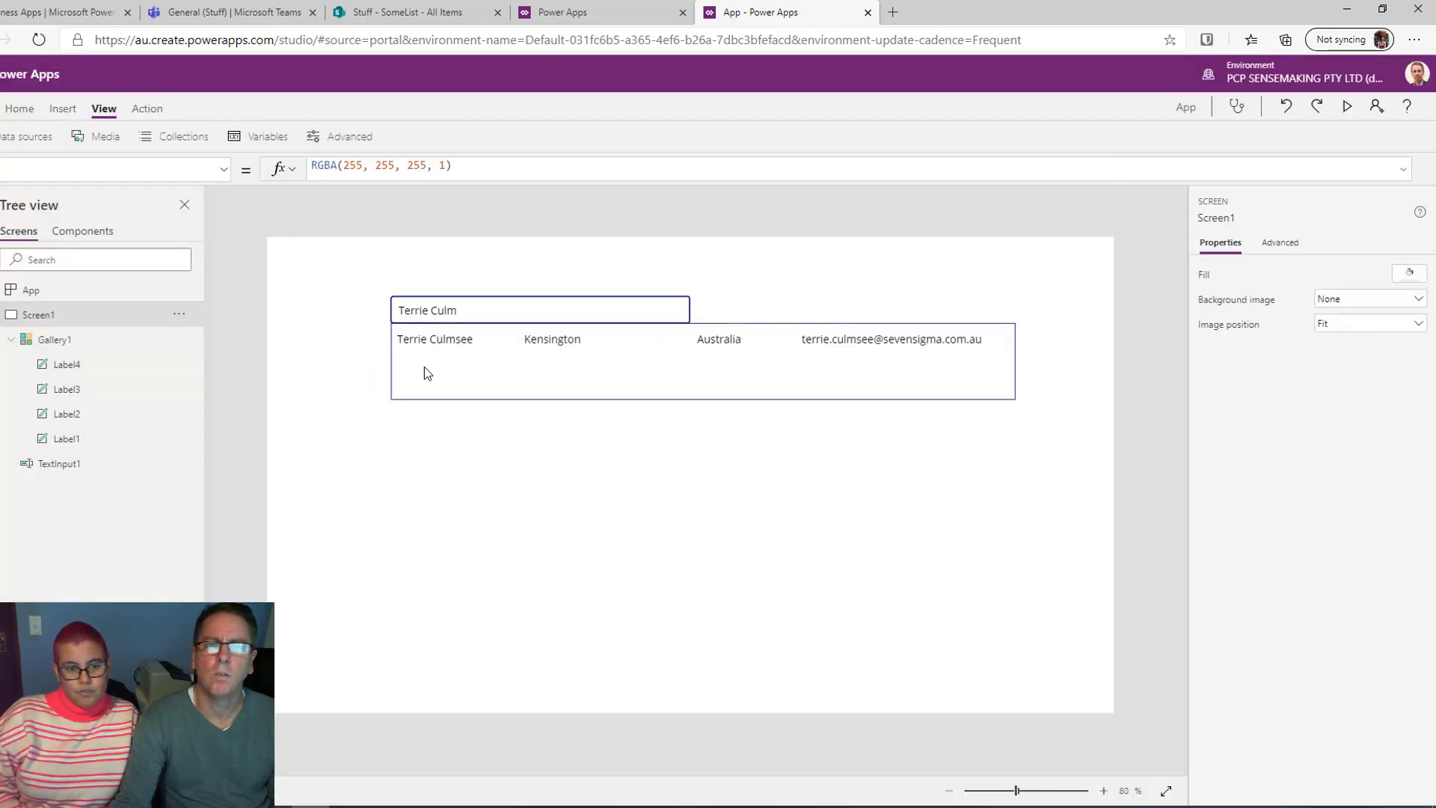
Append Reset(TextInput1) to the gallery's OnSelect formula so it reads Set(selectedperson,ThisItem); Reset(TextInput1)
click(480, 307)
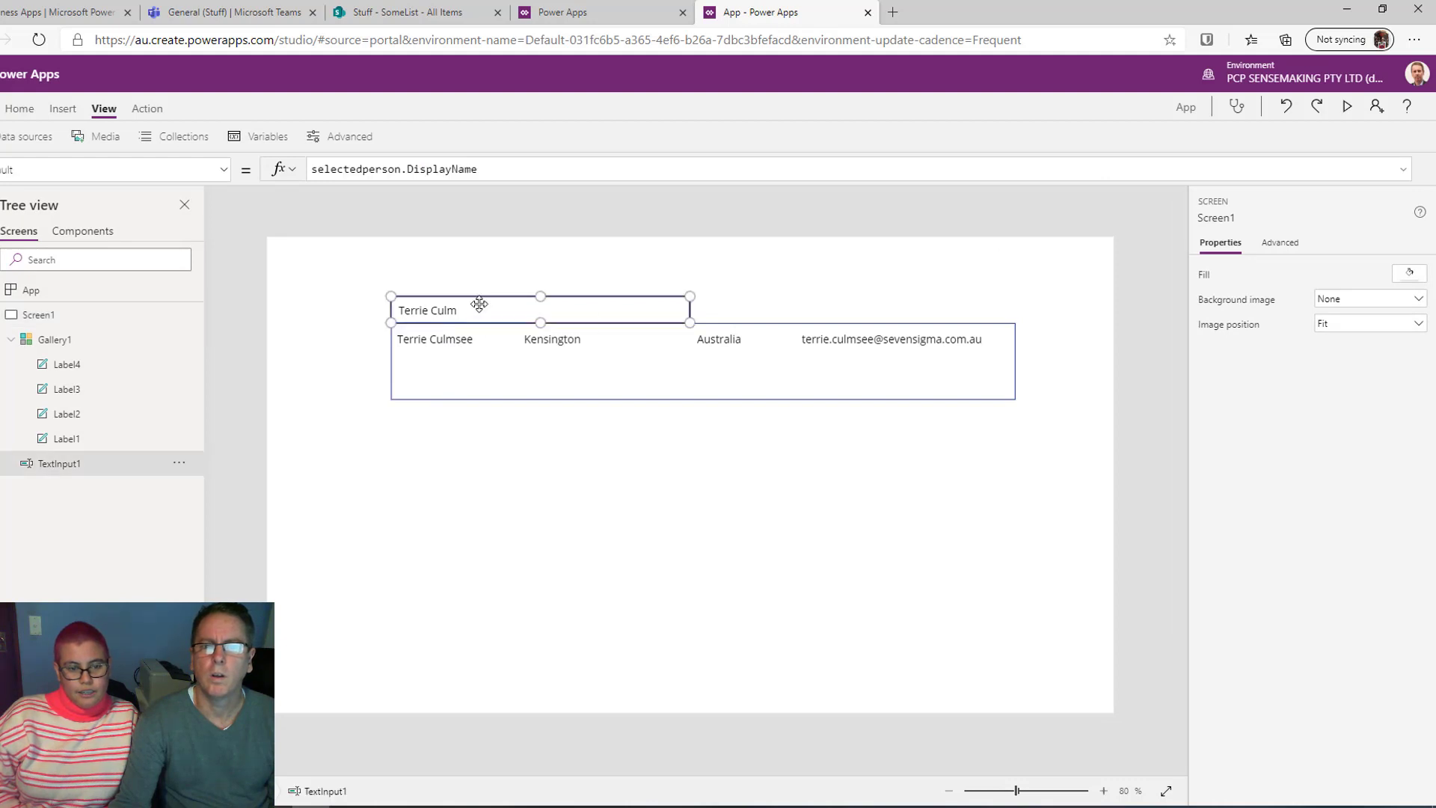
click(480, 349)
click(459, 376)
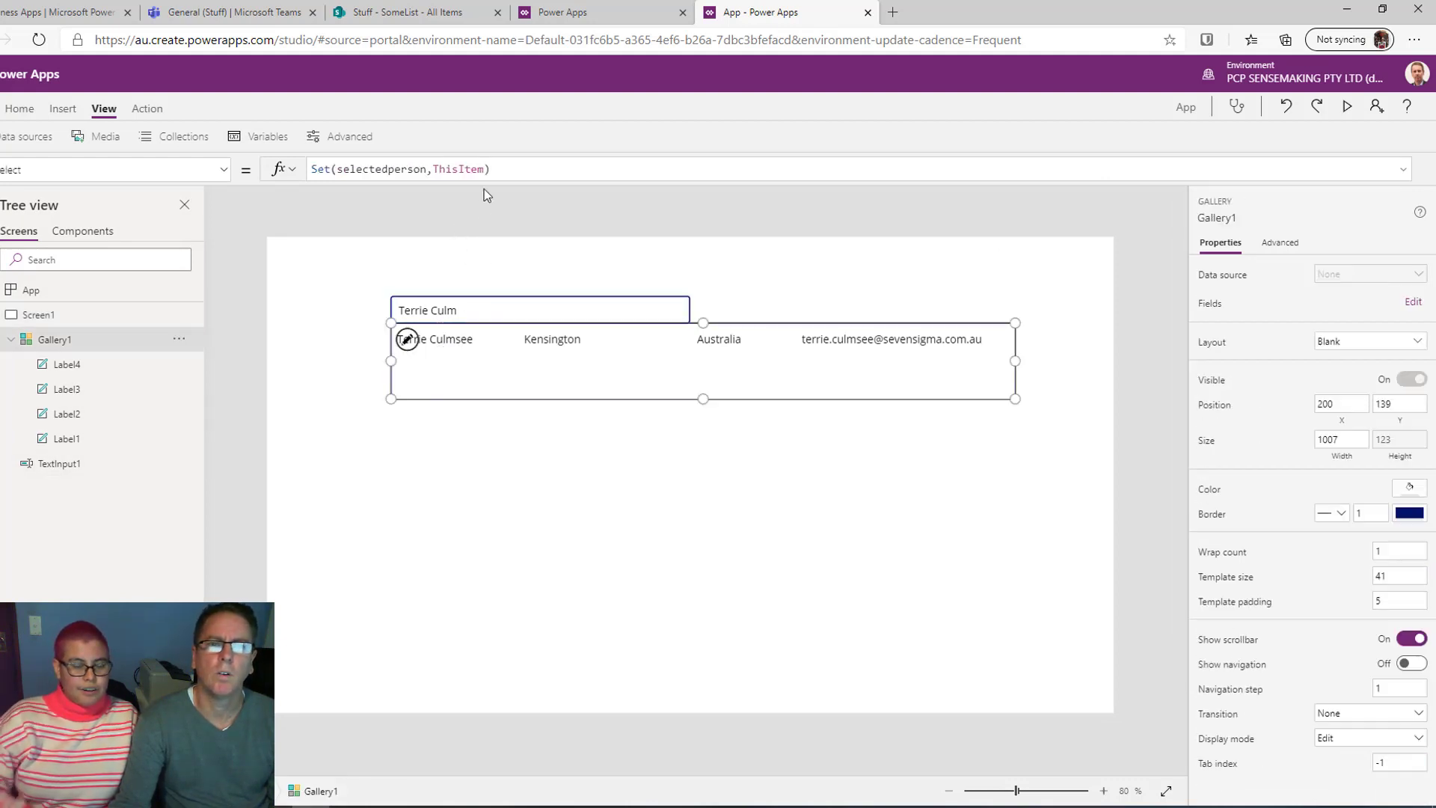
click(498, 170)
text(;)
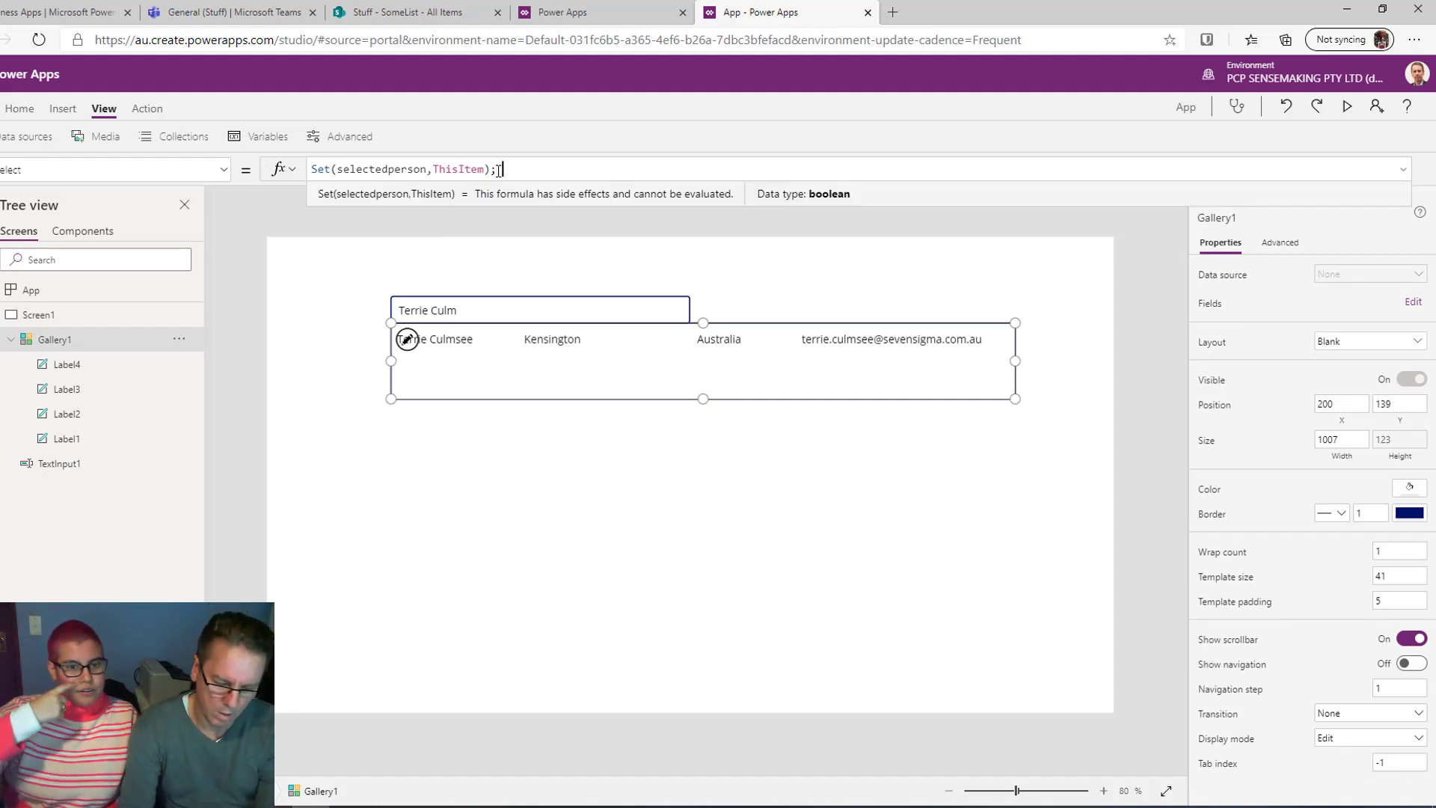
text(reset()
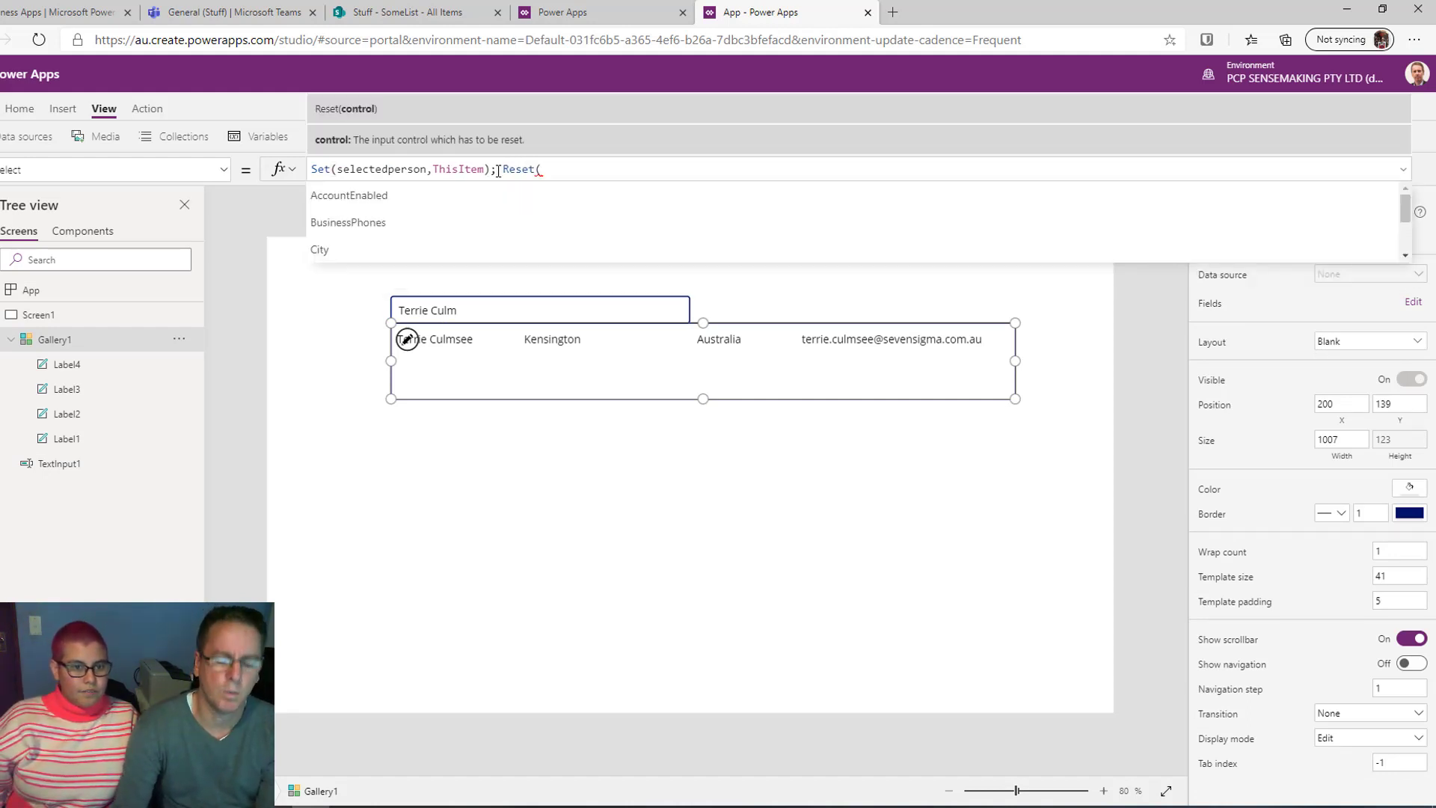
text(textin)
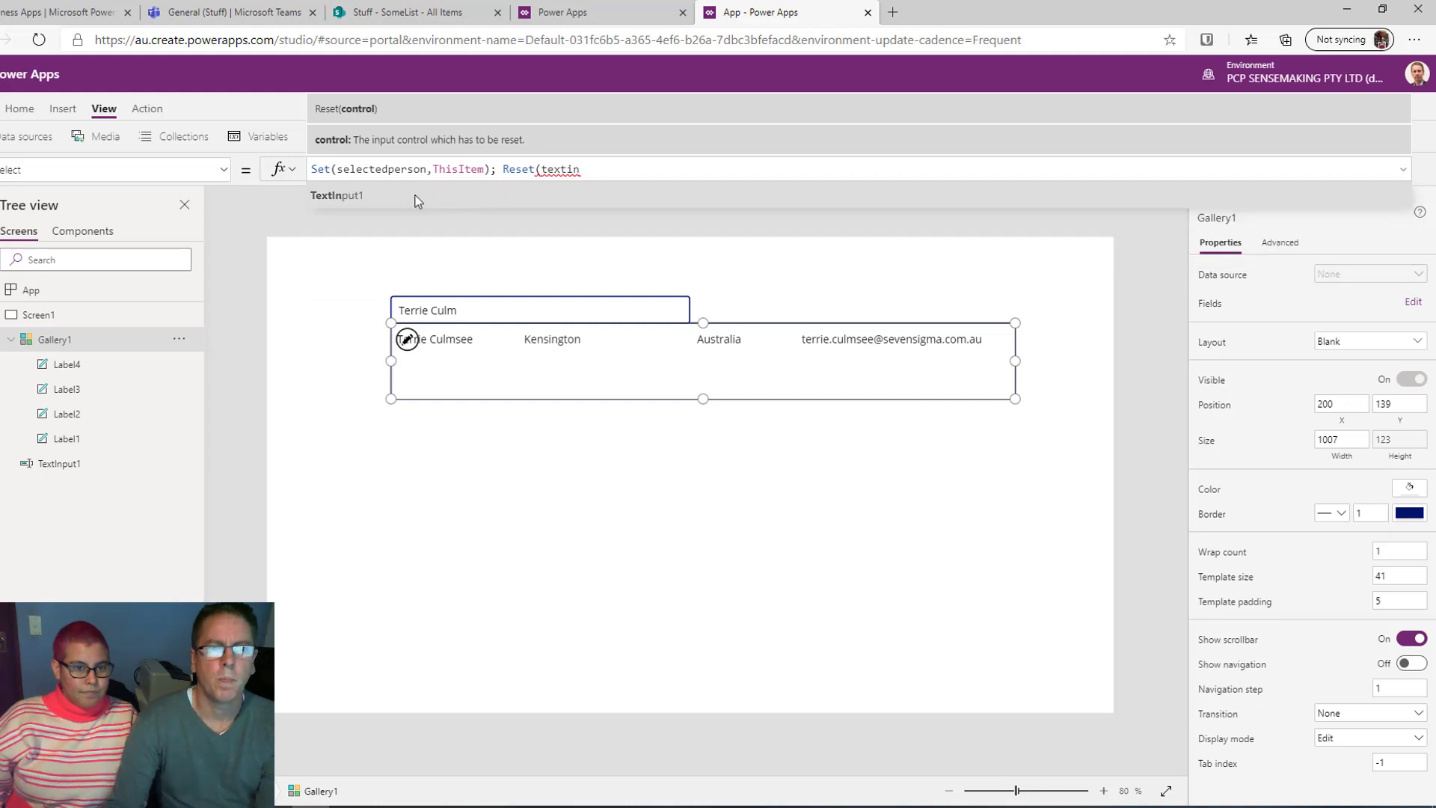
click(404, 196)
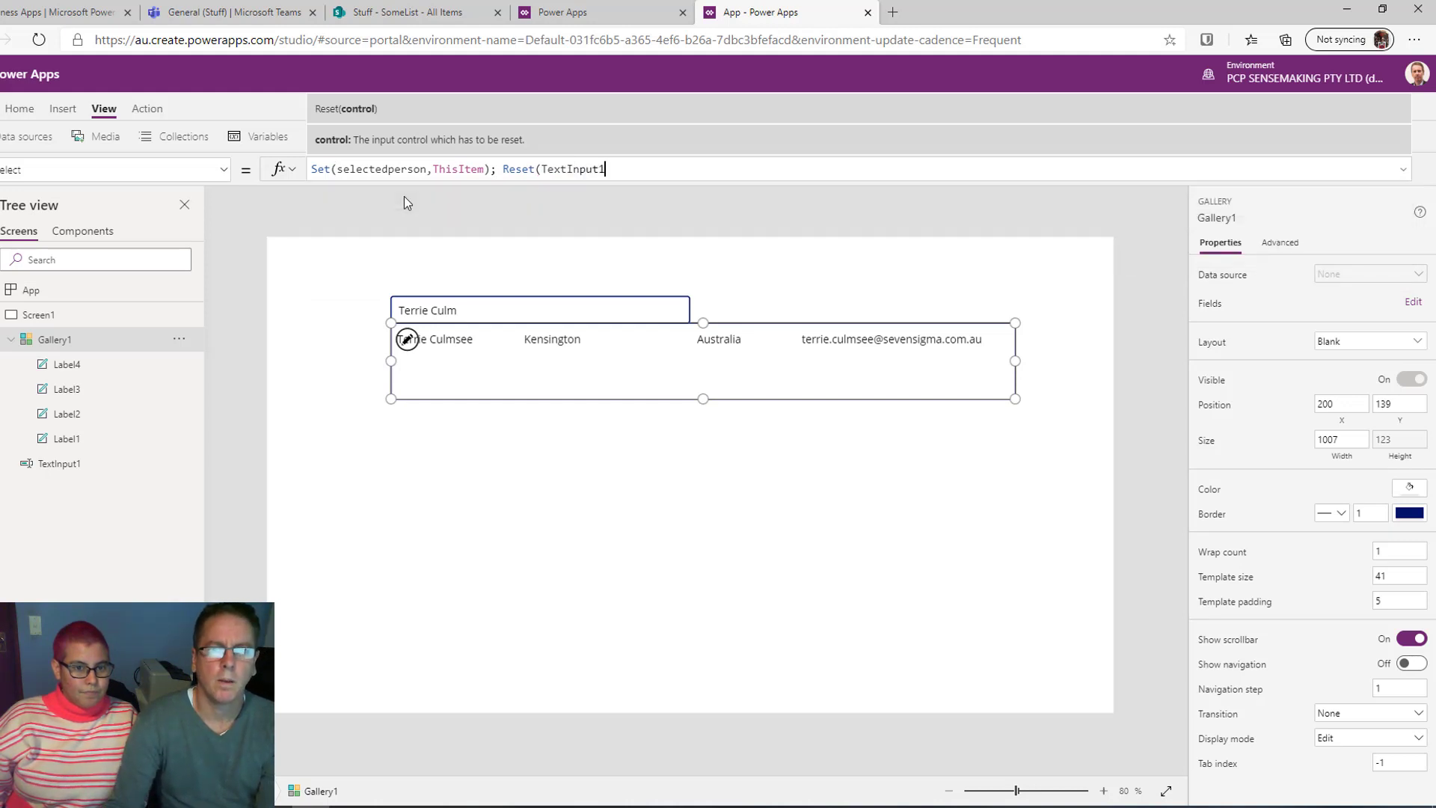
text())
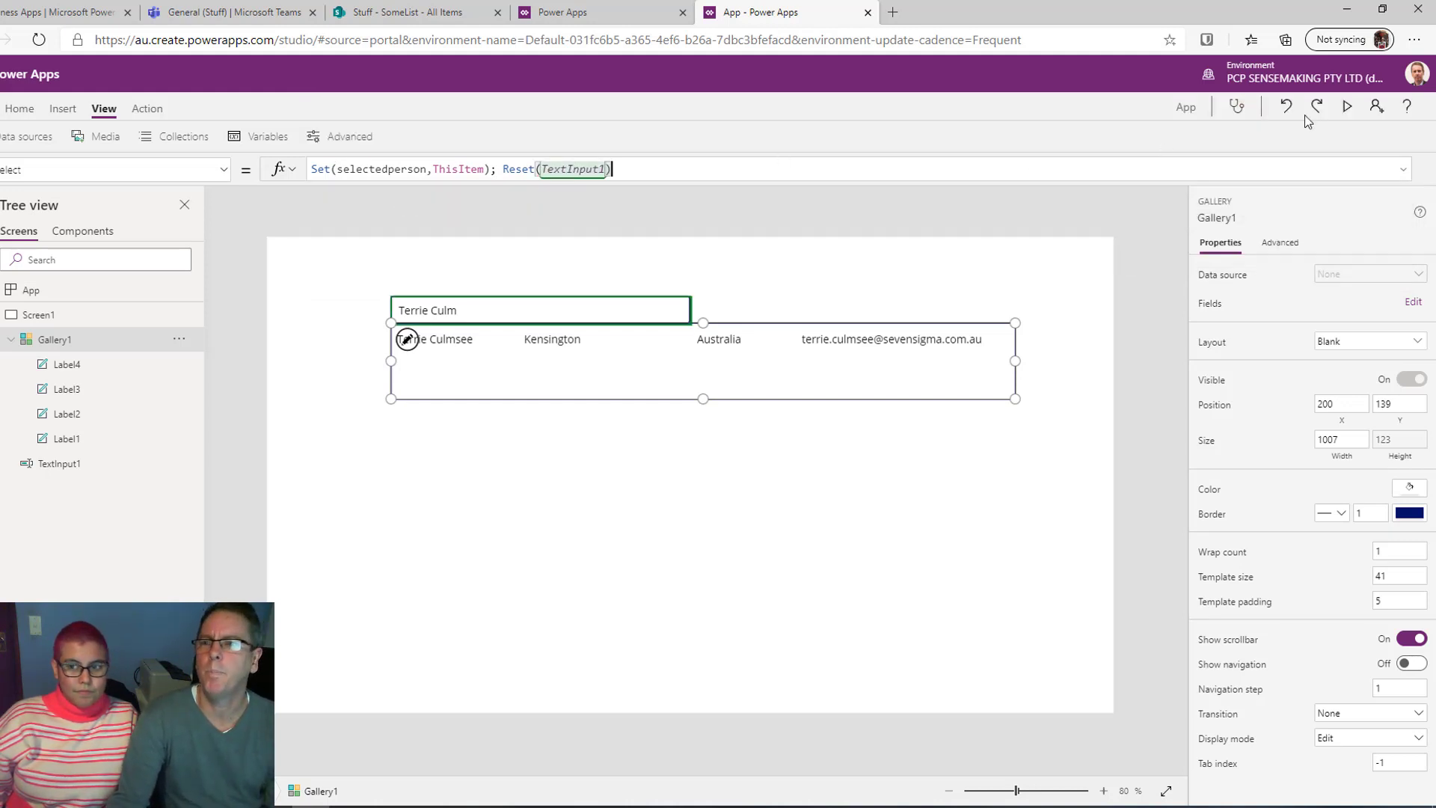
Preview the app, select the person listed under the partial name, and clear the name from the search box
click(1346, 107)
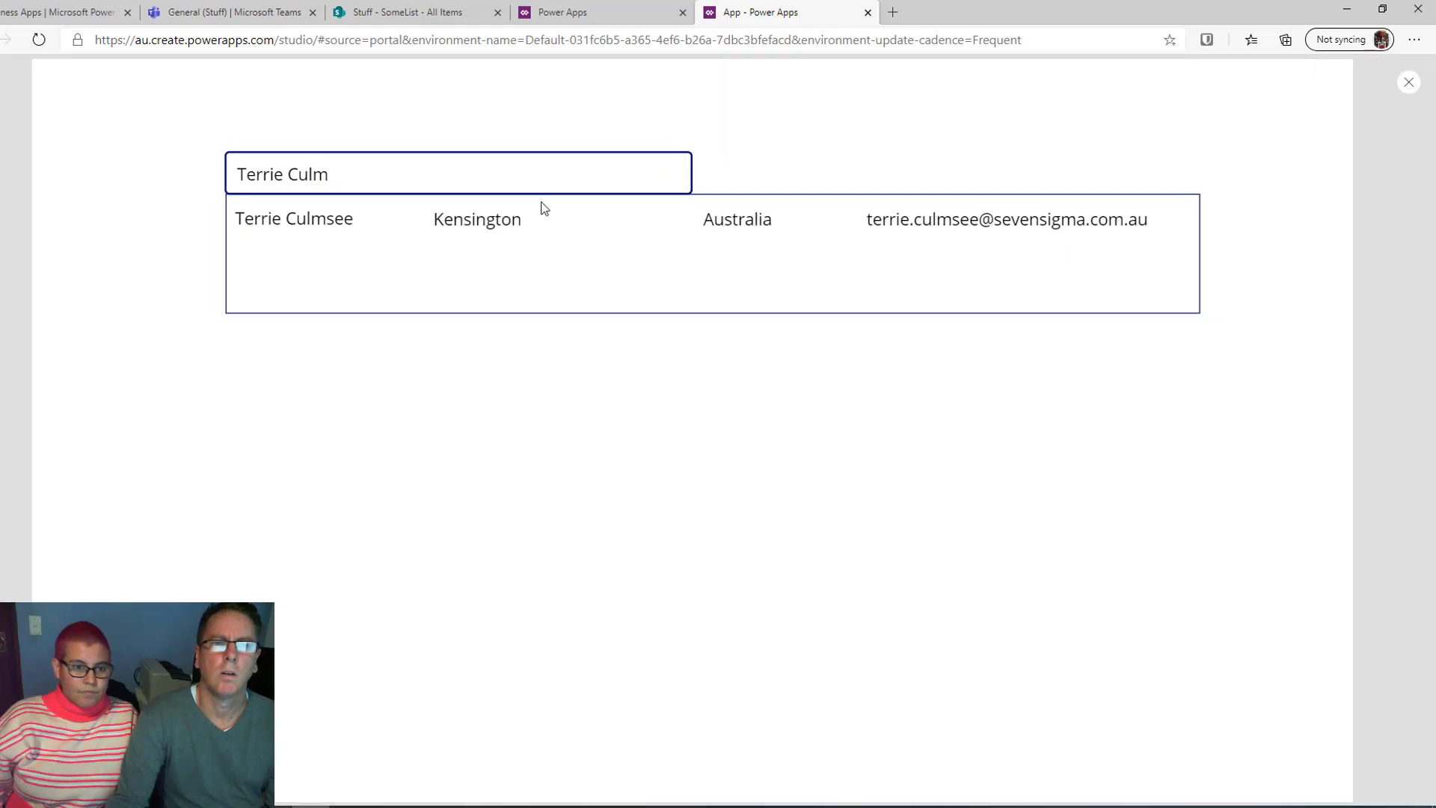
click(349, 216)
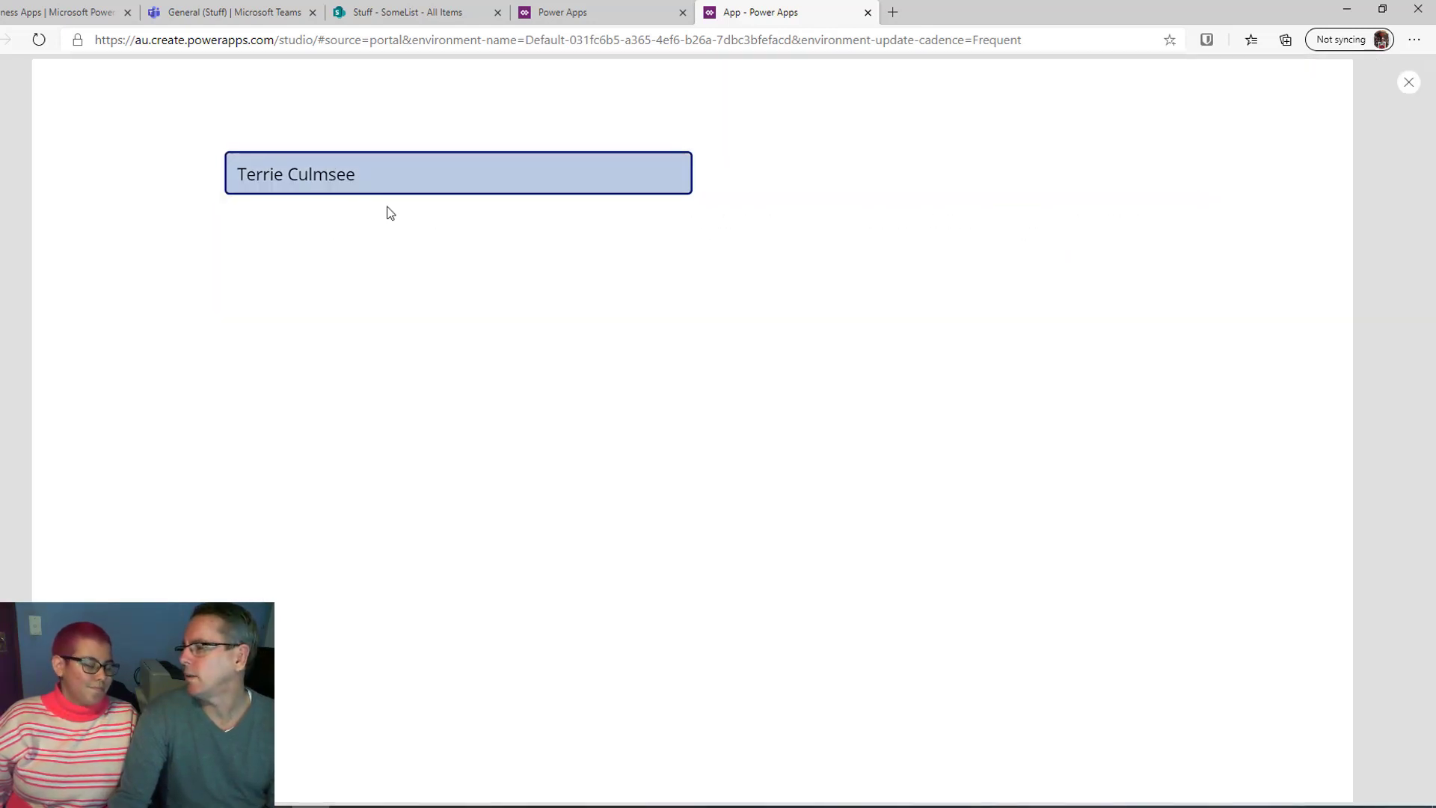
click(396, 168)
key(BackSpace)
key(BackSpace)
key(BackSpace)
key(BackSpace)
key(BackSpace)
key(BackSpace)
key(BackSpace)
key(BackSpace)
key(BackSpace)
key(BackSpace)
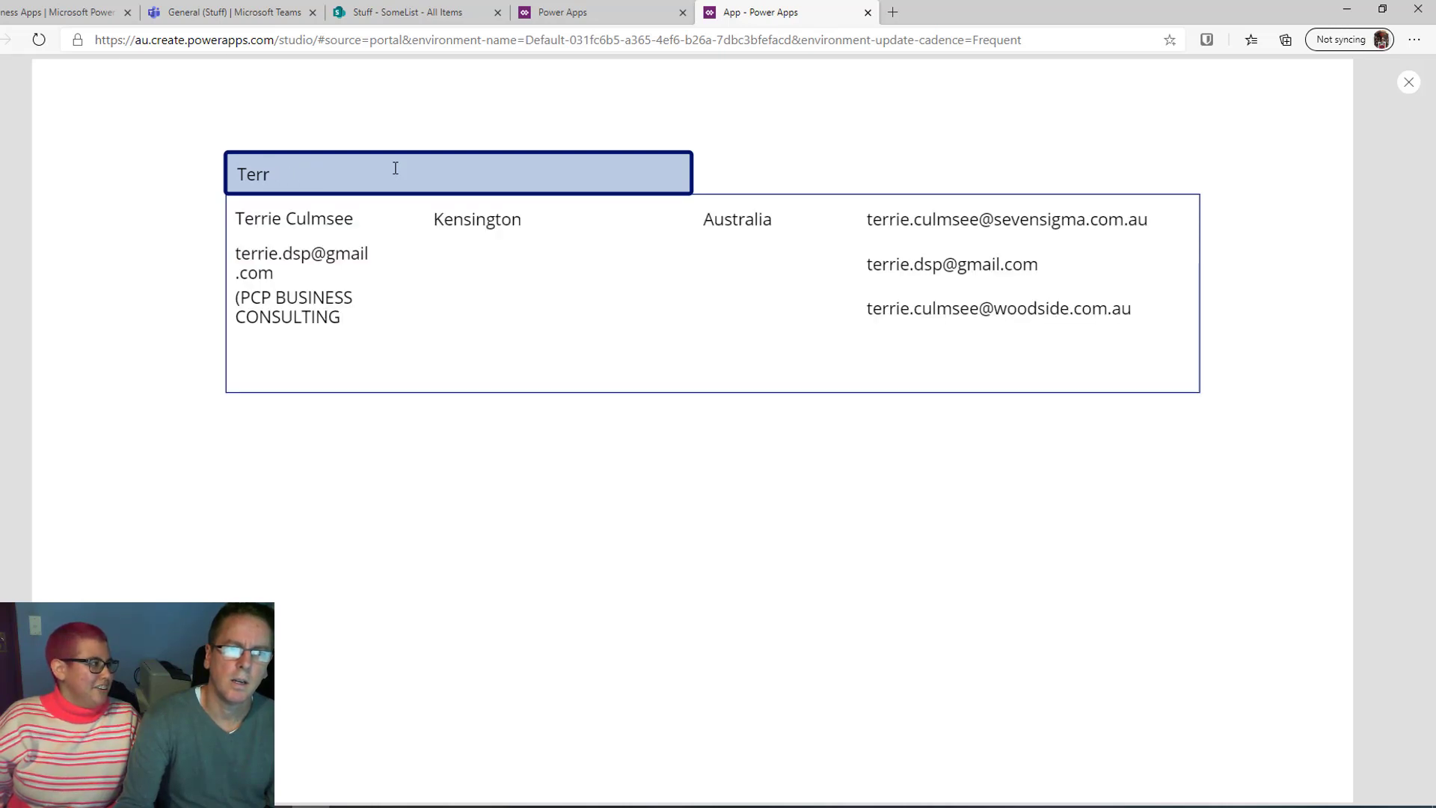
key(BackSpace)
key(BackSpace)
key(BackSpace)
key(BackSpace)
Test the people search with a partial surname and with the full surname
text(culms)
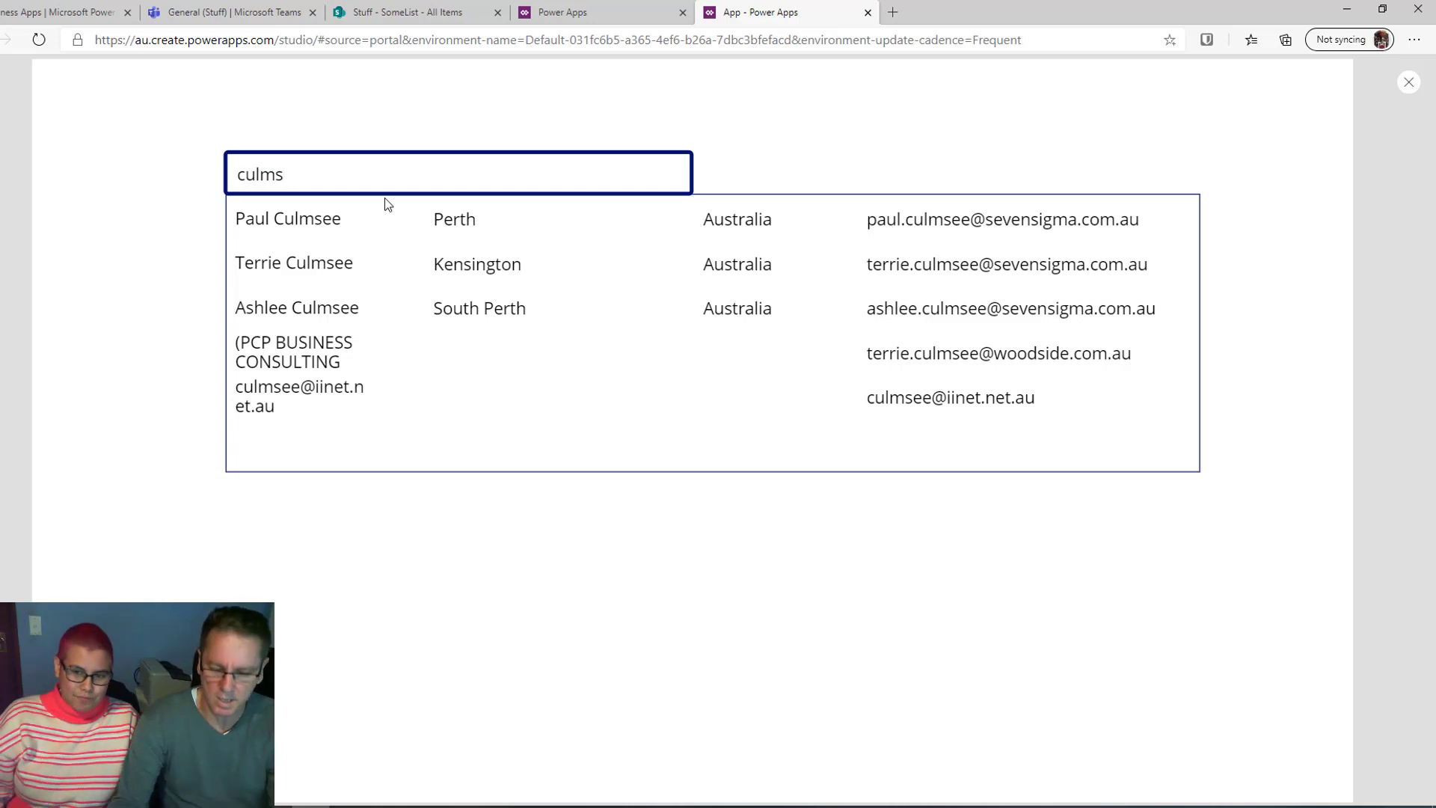
key(BackSpace)
key(BackSpace)
key(BackSpace)
key(BackSpace)
key(BackSpace)
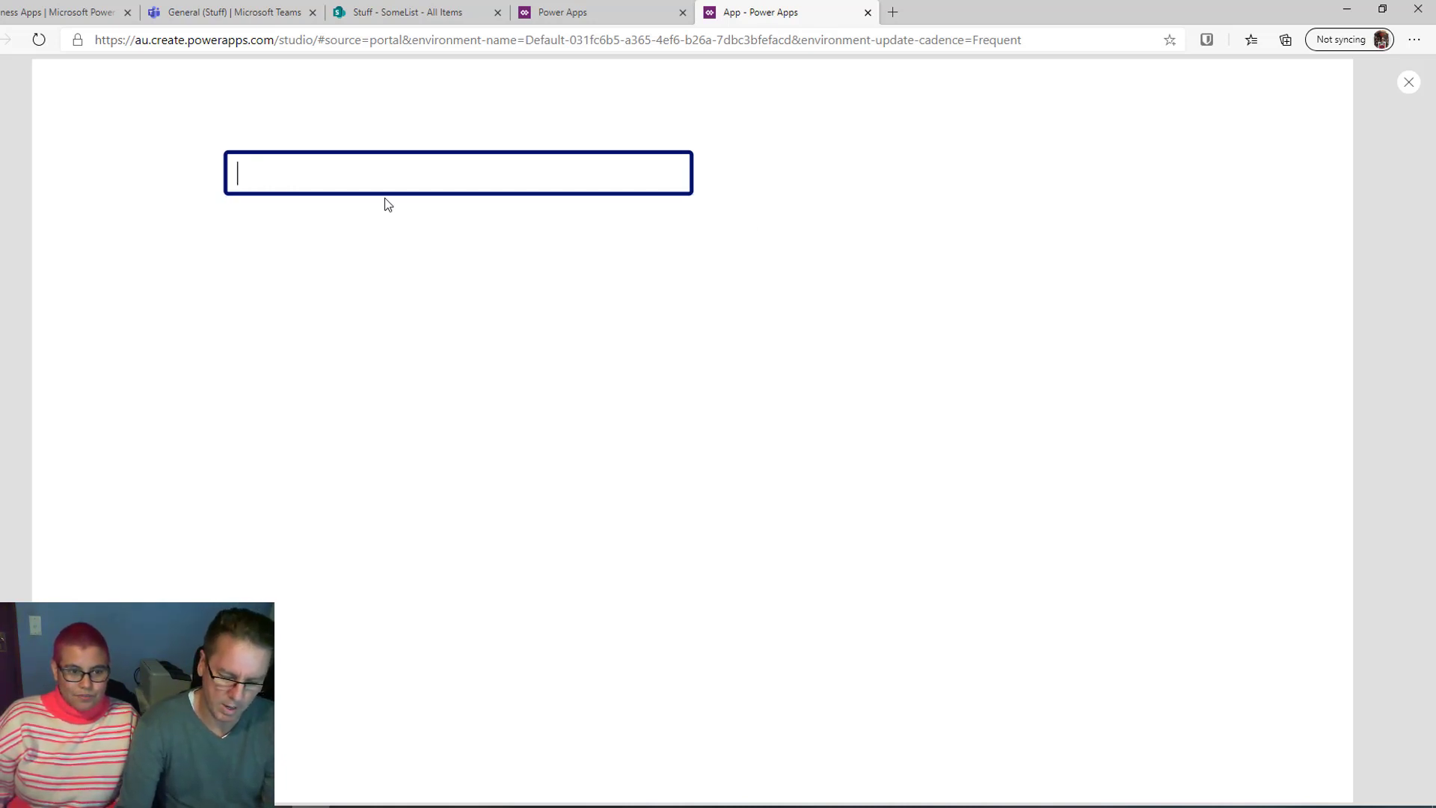
text(culmsee)
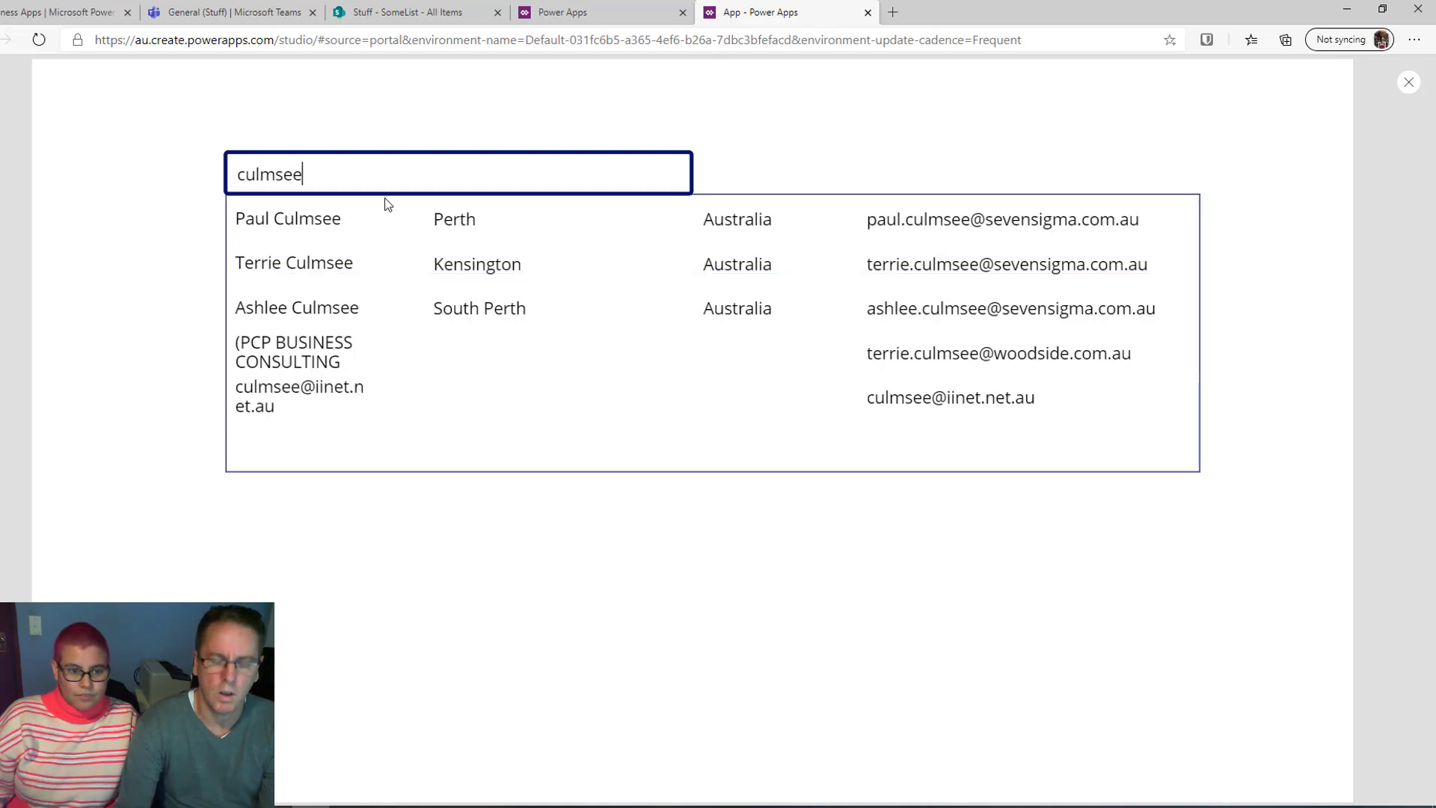
key(Home)
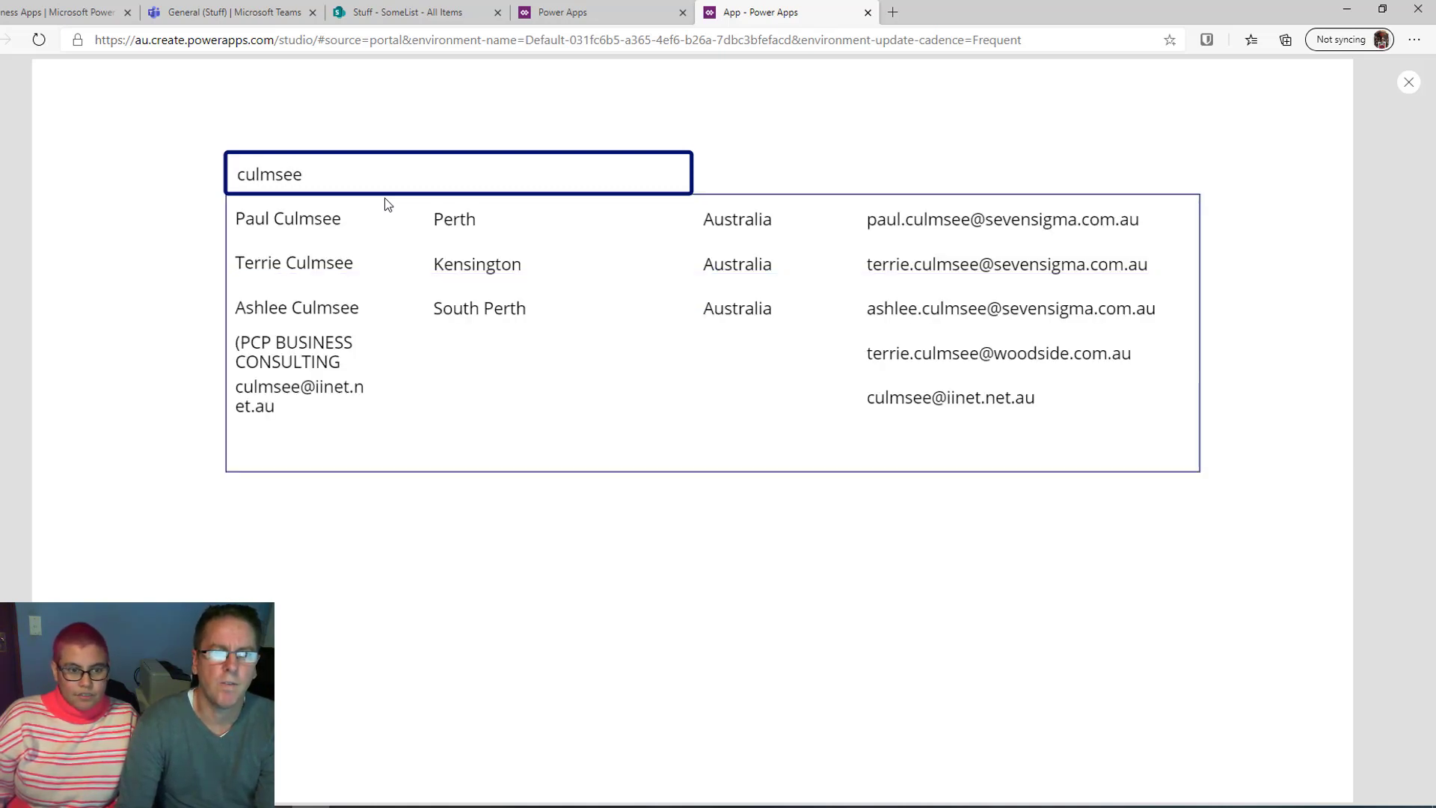
key(End)
key(Home)
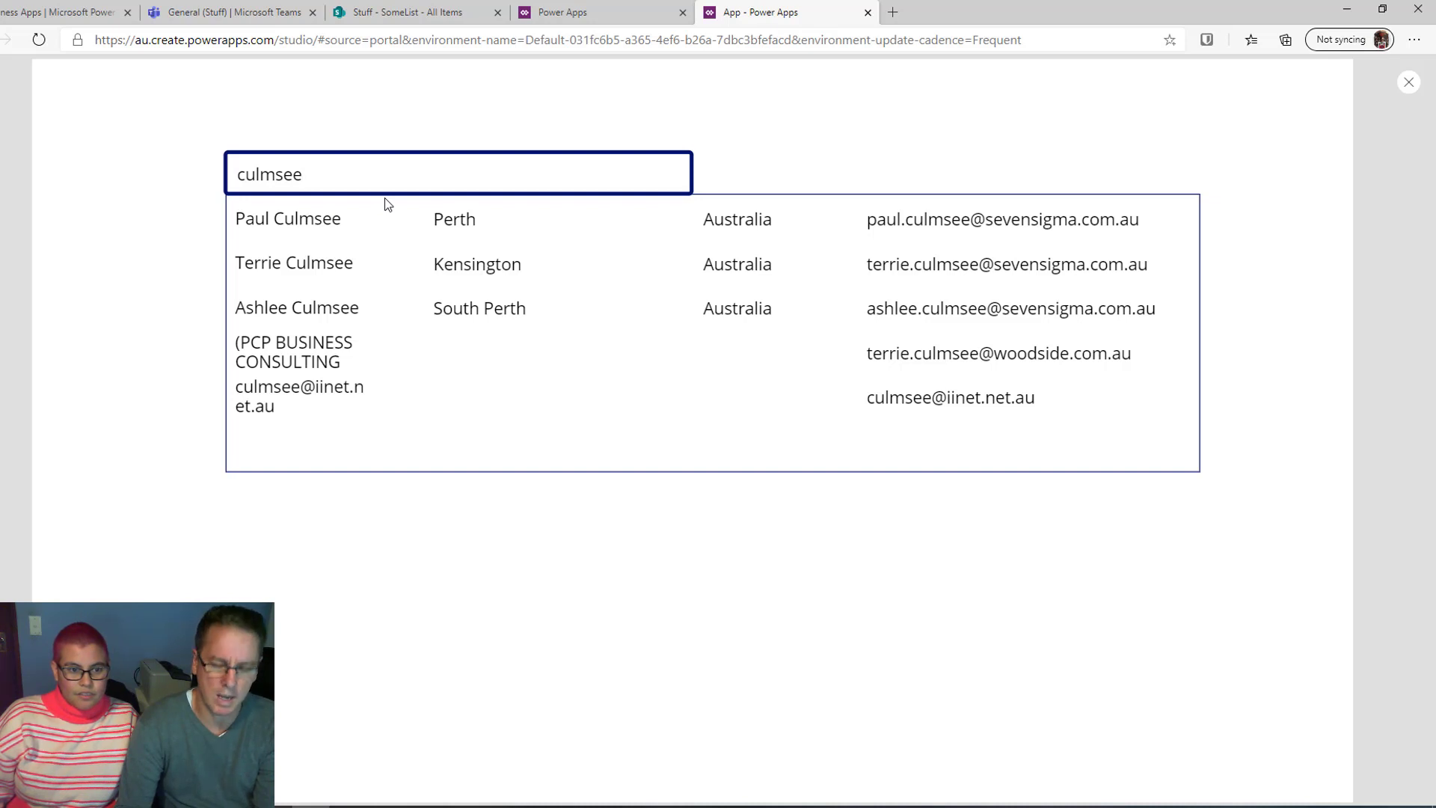
Replace the search text with a first name, clear the search box, and close the preview
key(shift+End)
text(paul)
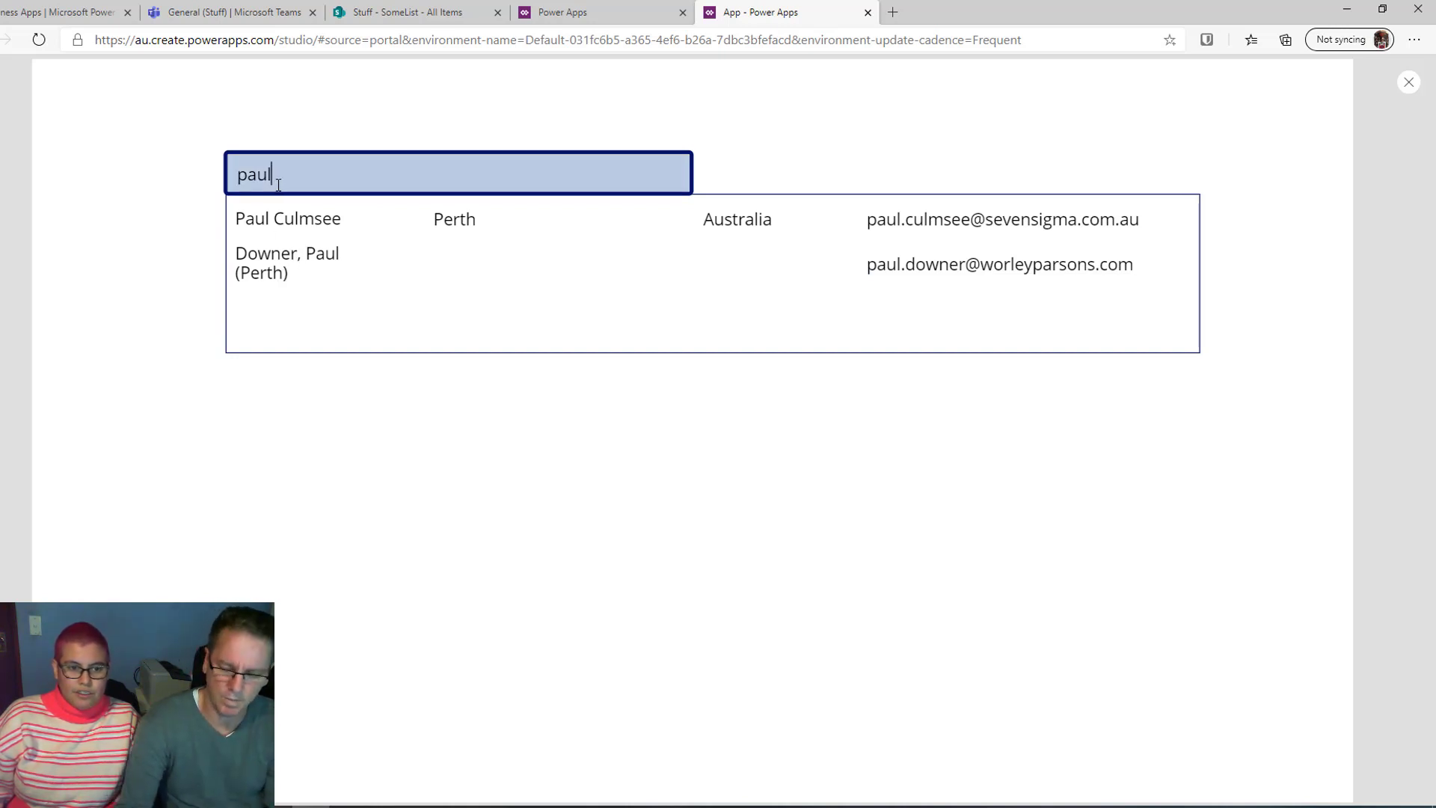
key(BackSpace)
key(BackSpace)
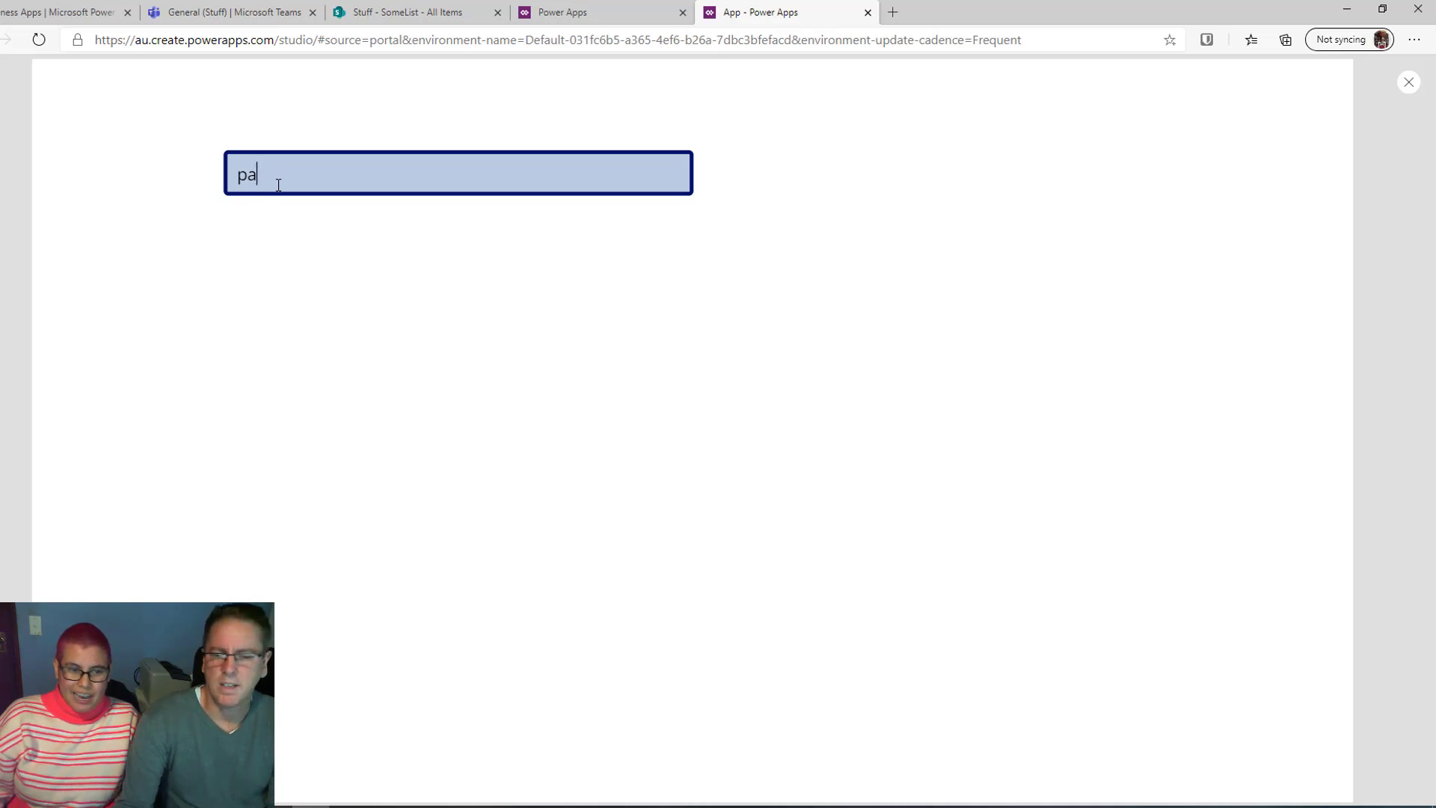
key(BackSpace)
key(BackSpace)
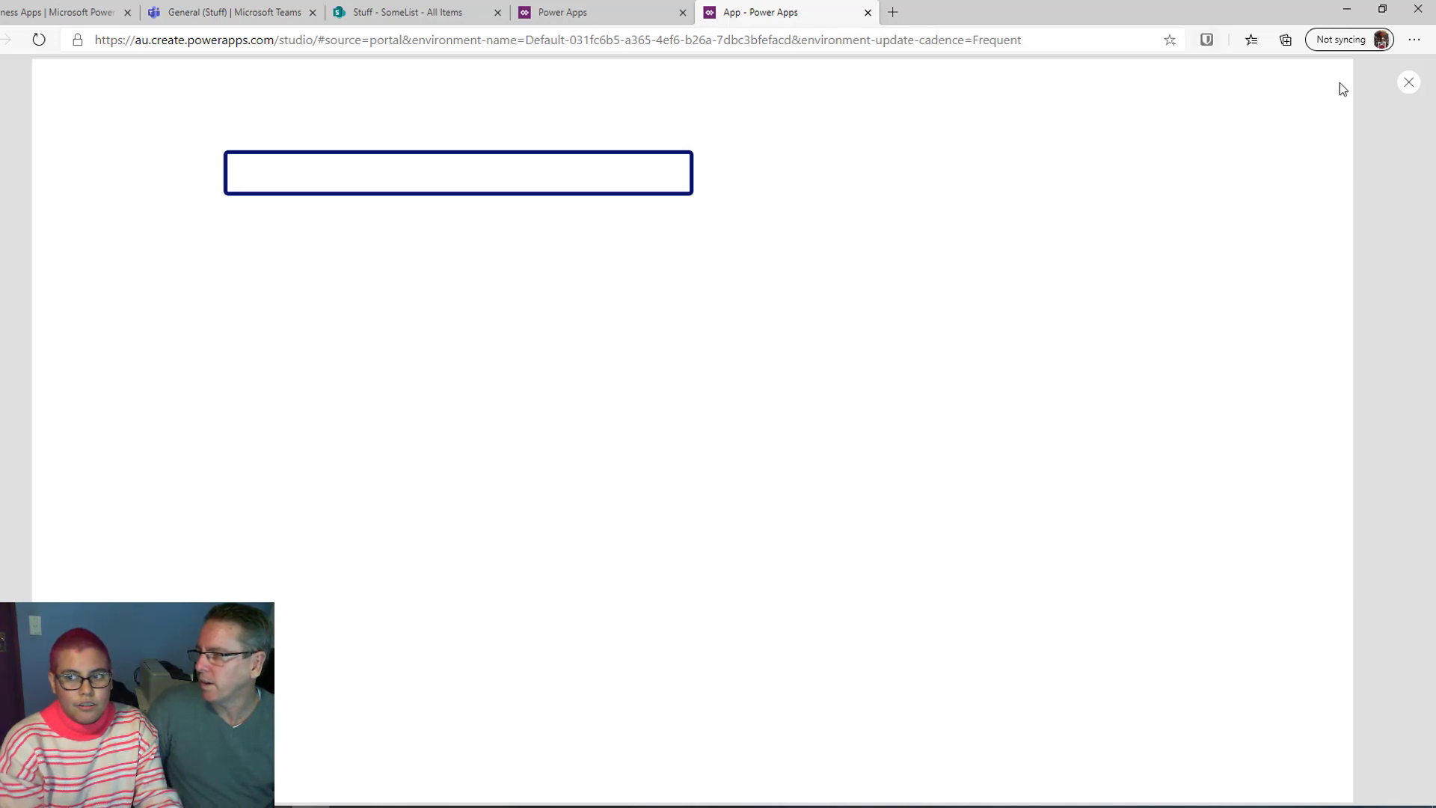
click(1409, 83)
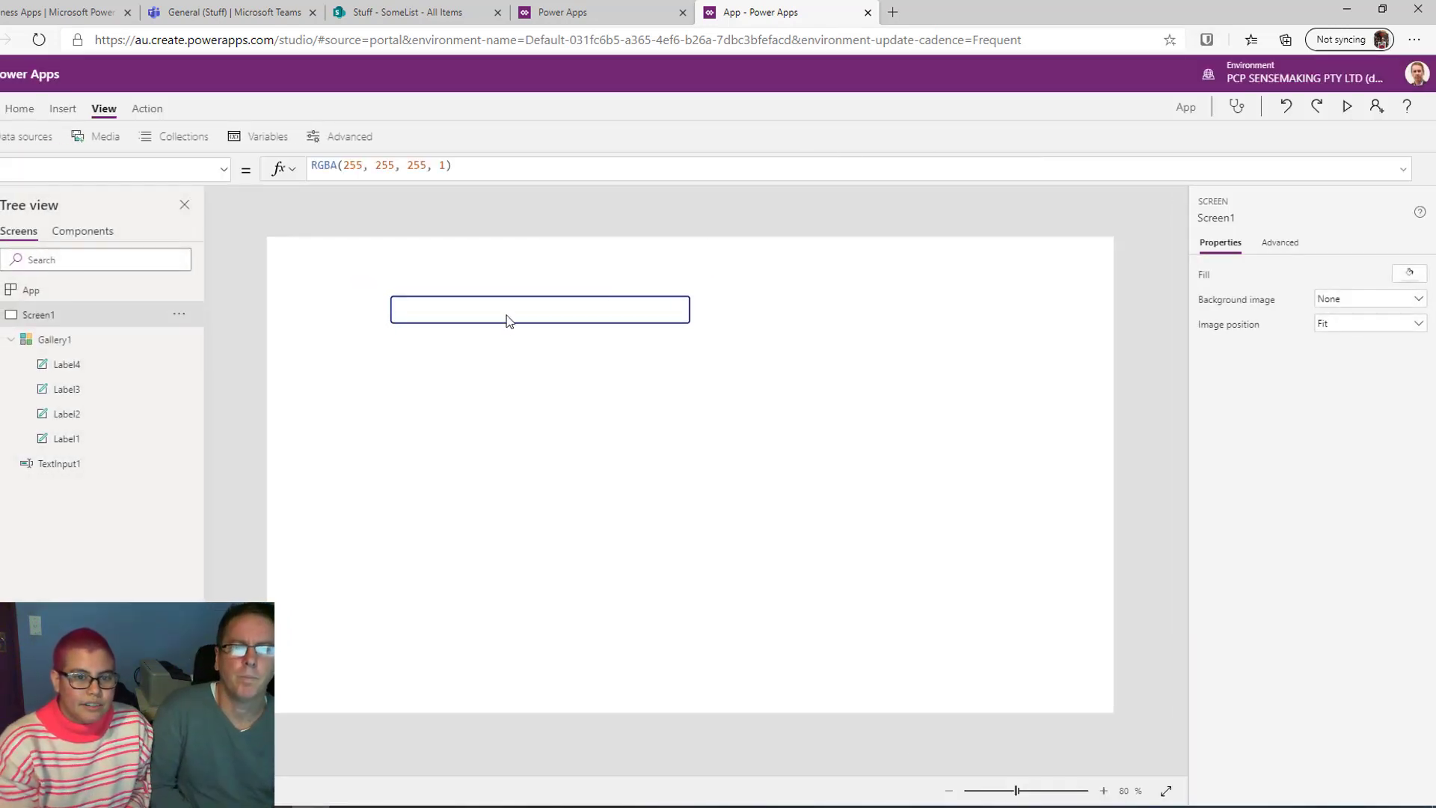
Narrow the hidden gallery under the search box to a width of 678
click(501, 312)
click(492, 344)
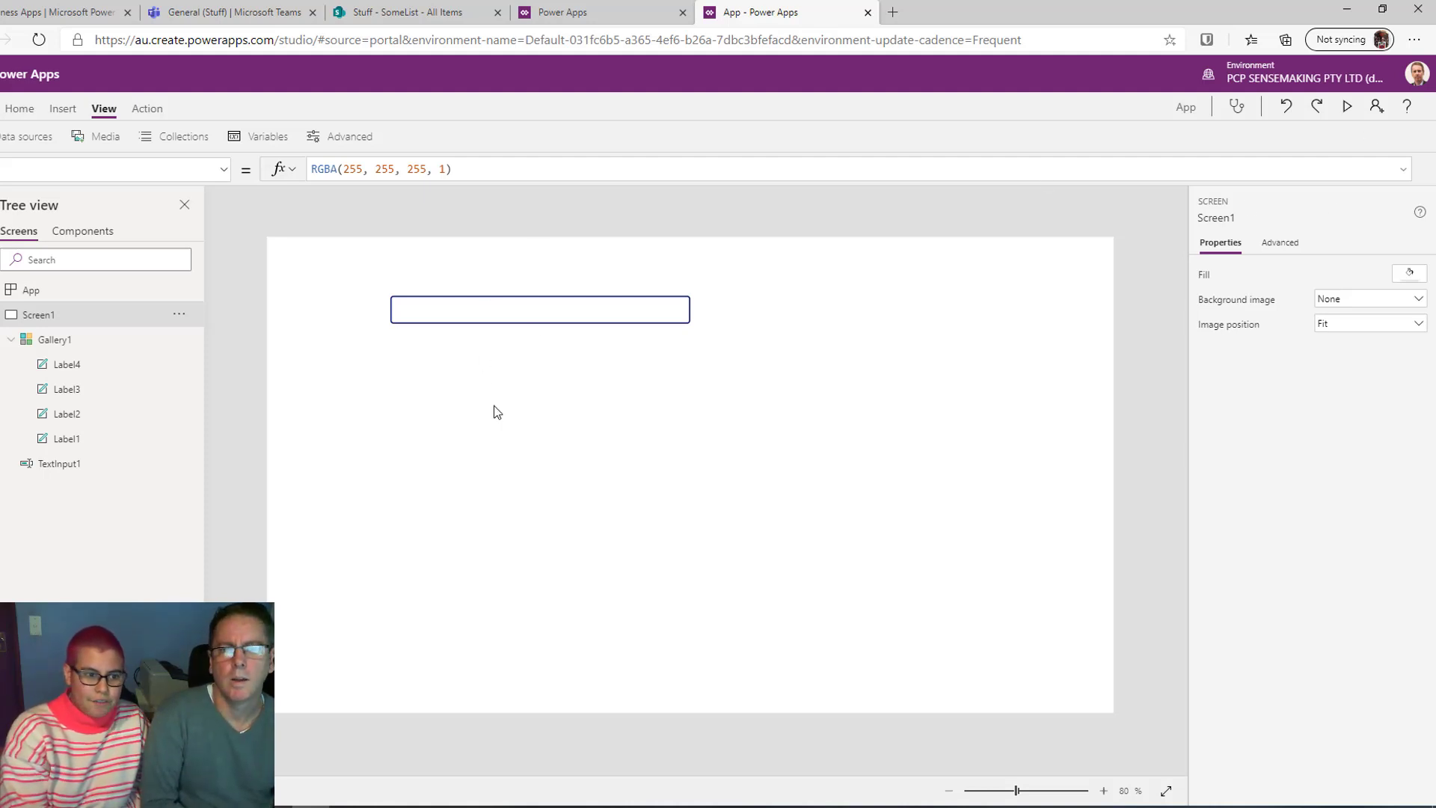
click(128, 344)
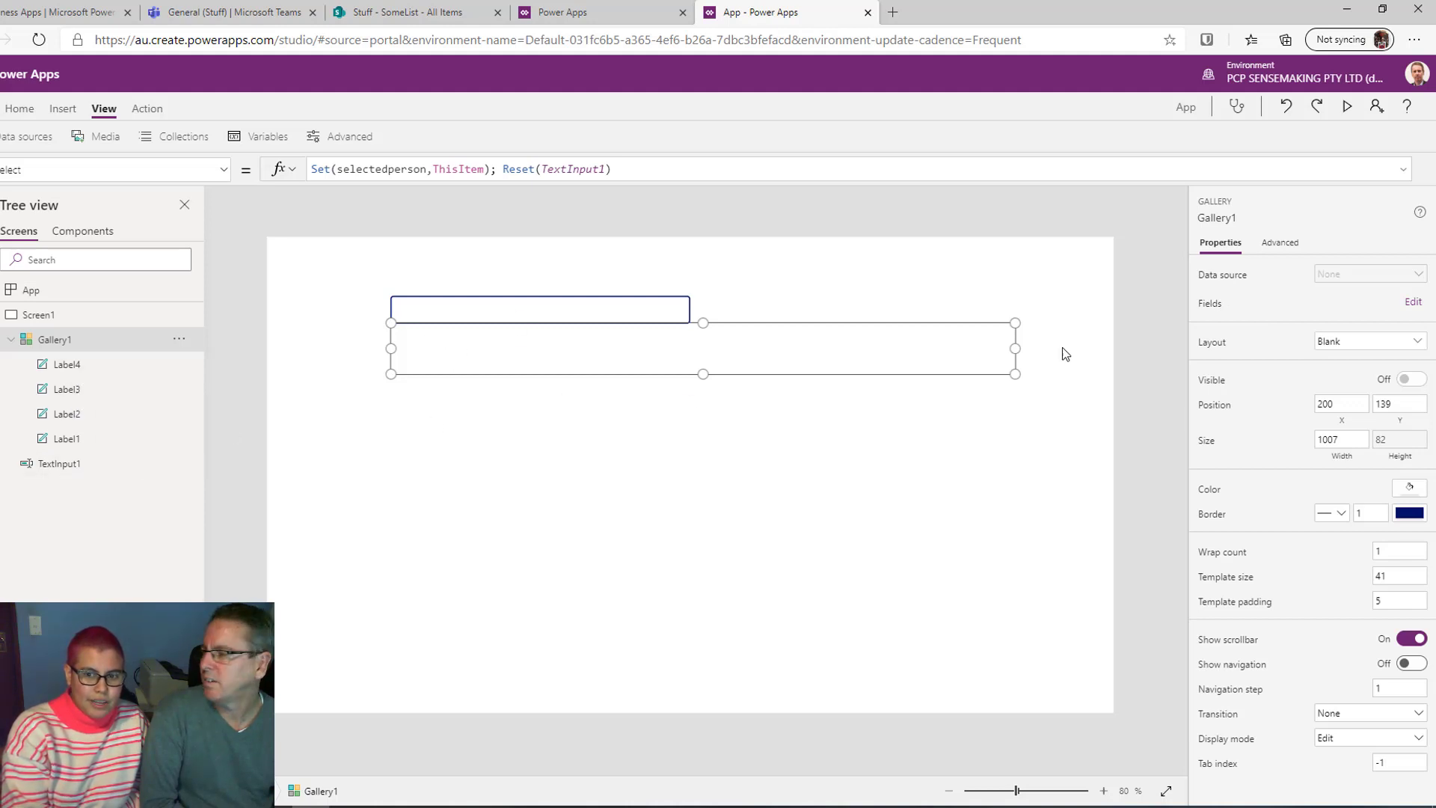
drag(1015, 348, 594, 348)
Move the gallery to the canvas's upper-right corner and return it to position 200, 139 beneath the search box
drag(509, 370, 1077, 275)
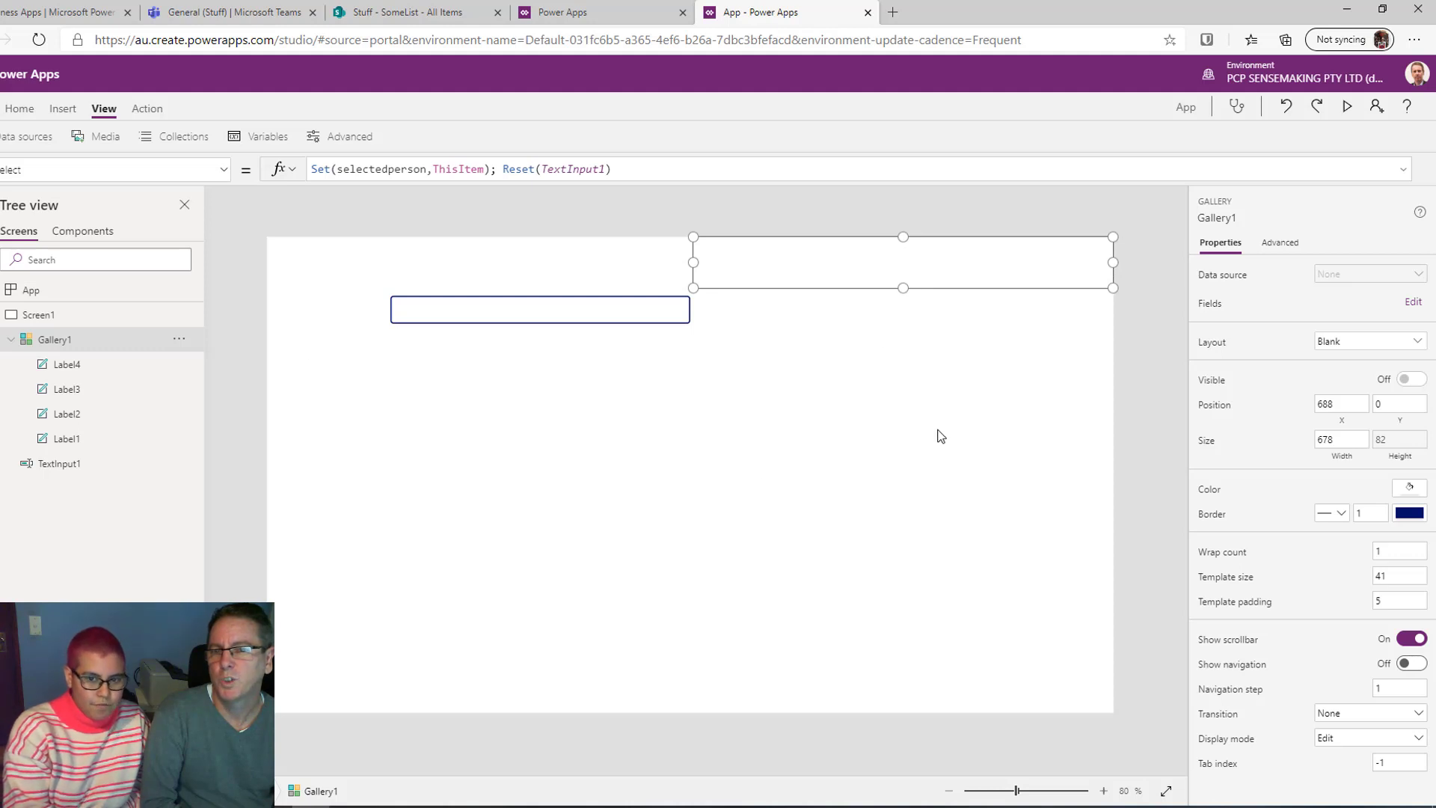
click(627, 396)
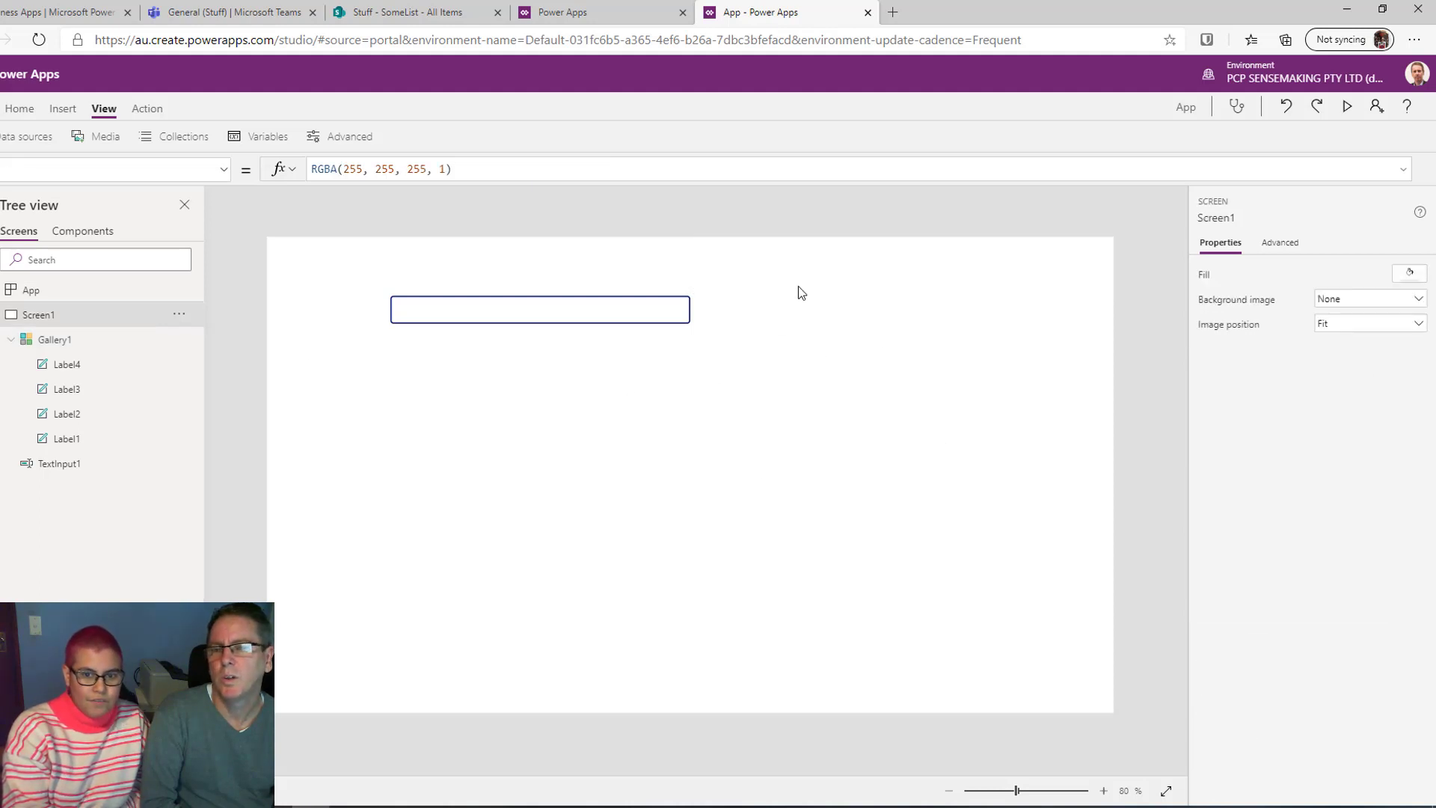
click(162, 334)
drag(885, 289, 574, 376)
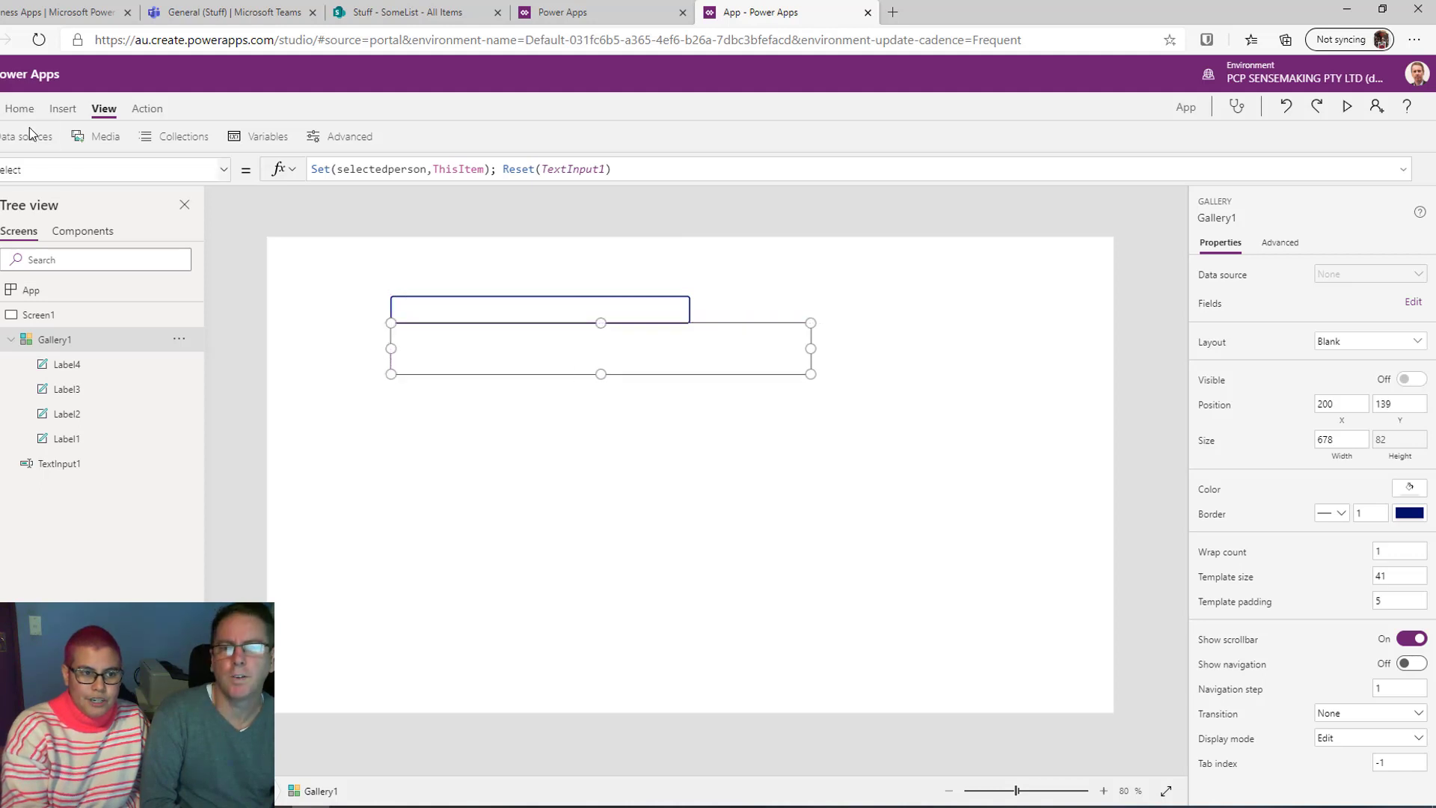
Insert a combo box and place it at about X 908, Y 380, in the canvas's lower-right area
click(47, 112)
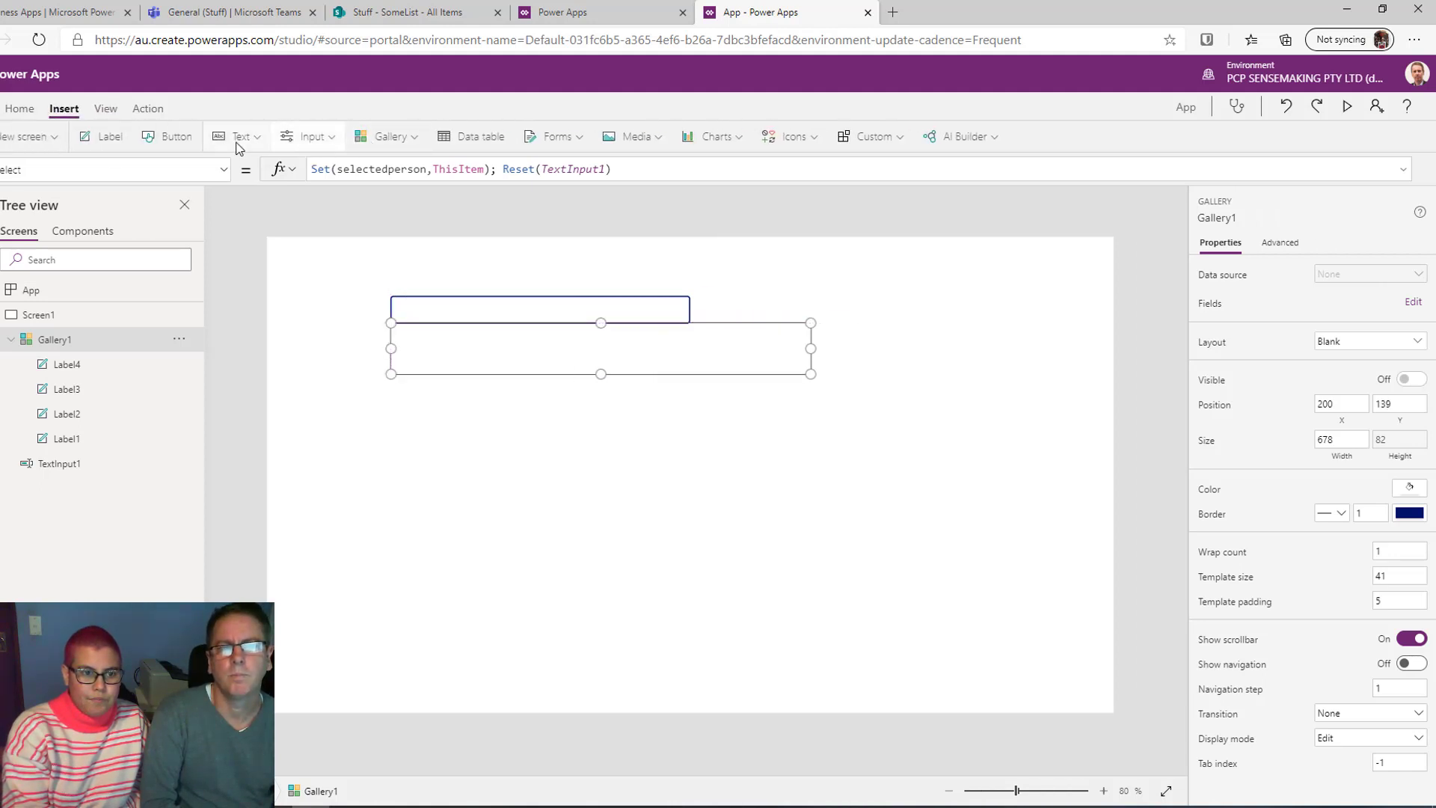
click(284, 142)
click(351, 278)
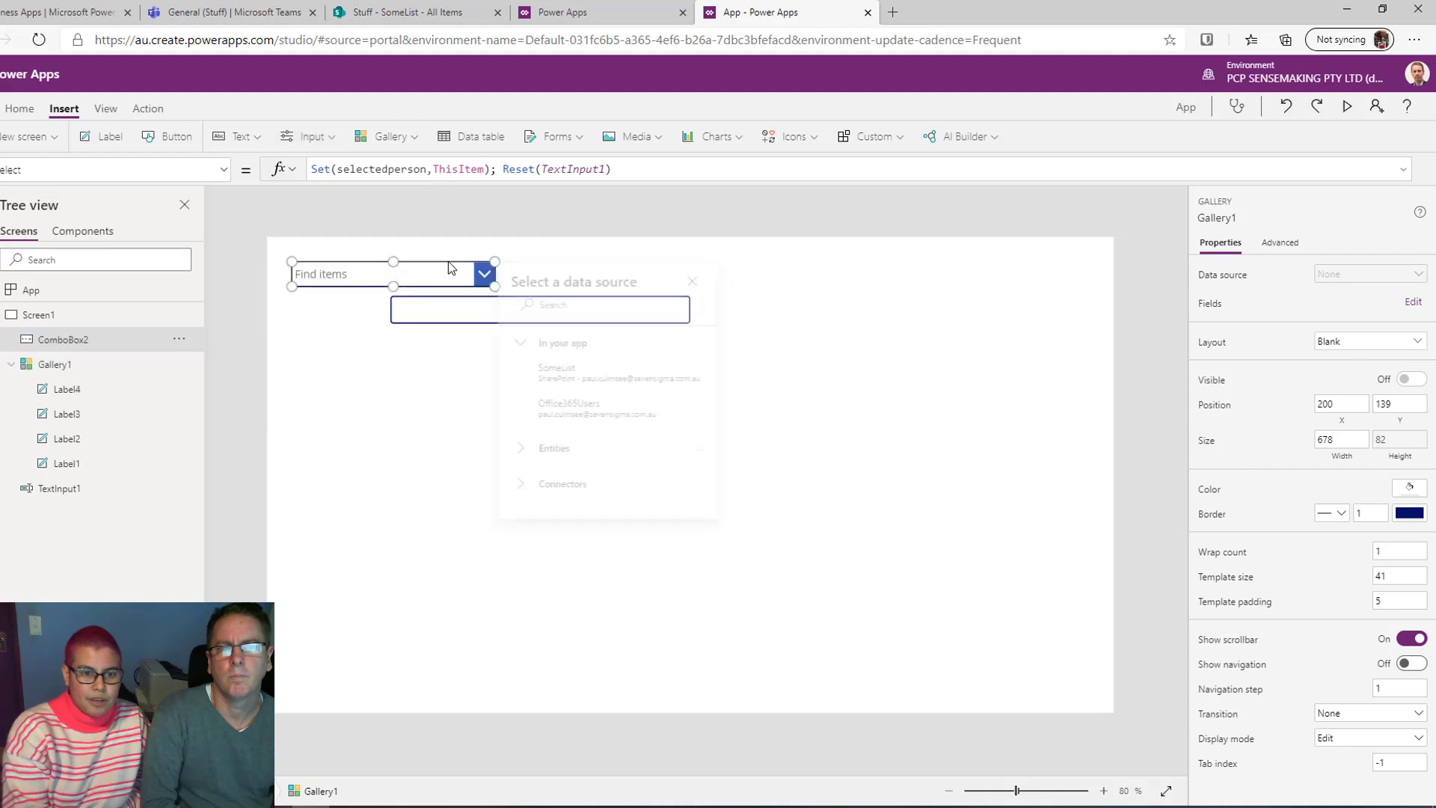
drag(479, 279, 1019, 490)
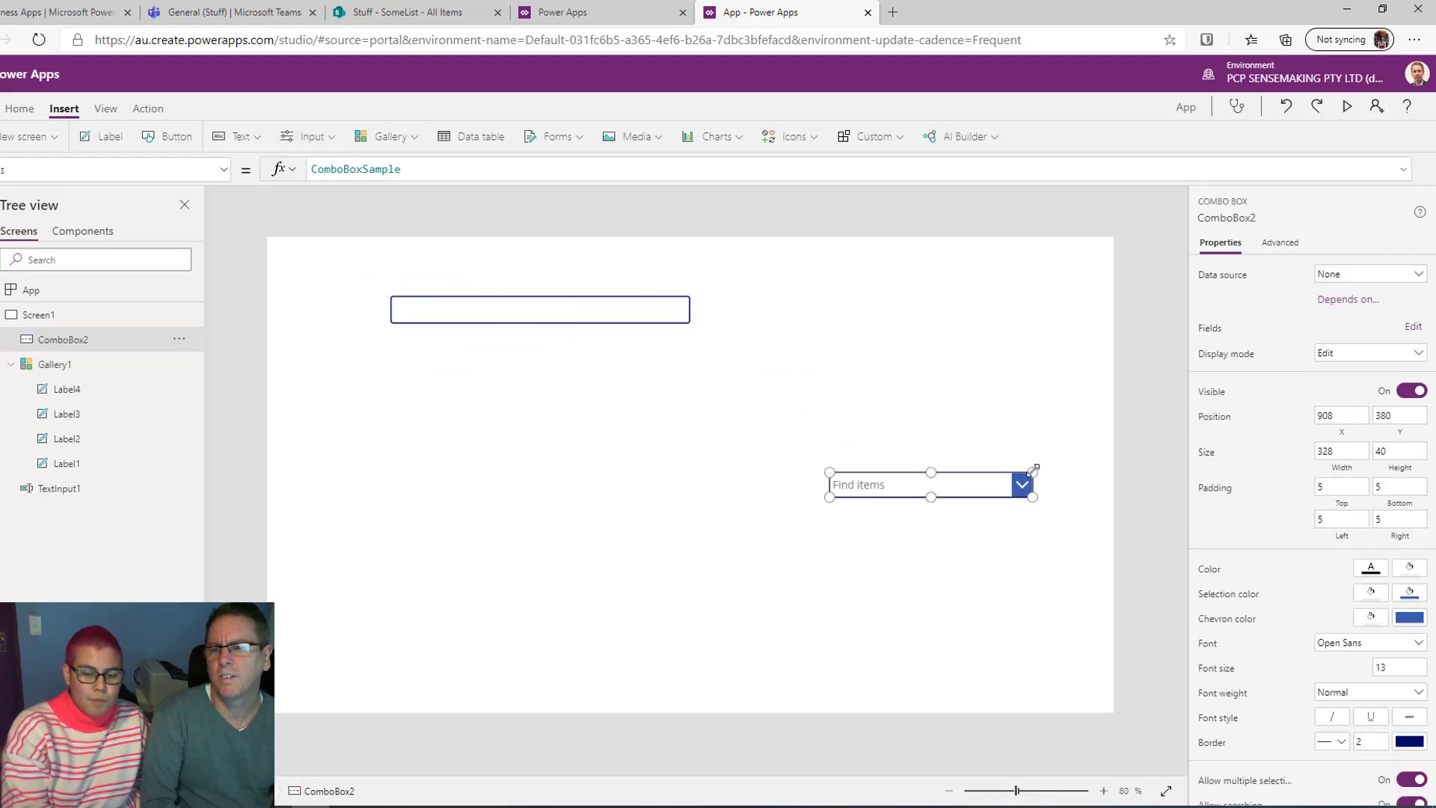
click(603, 392)
click(151, 379)
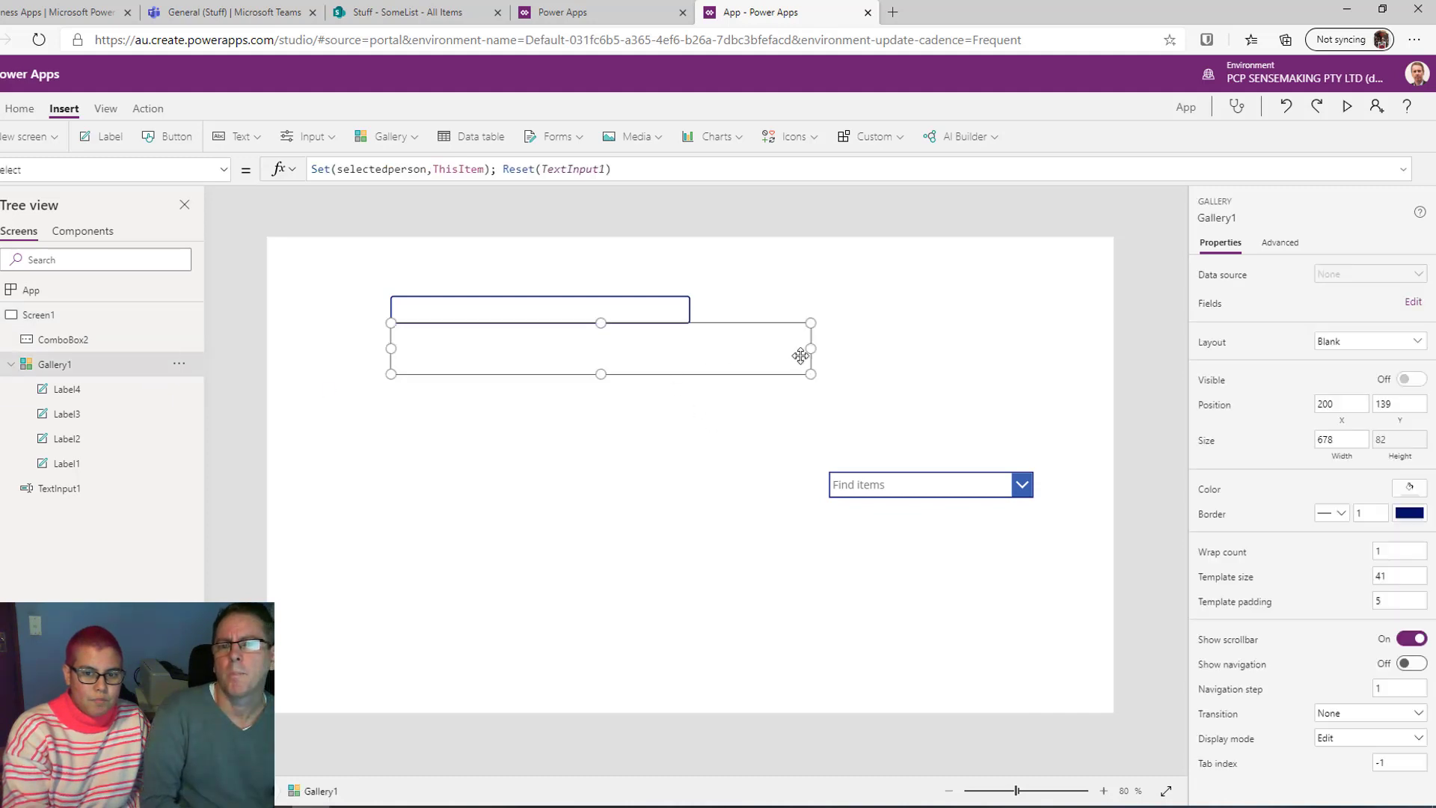
drag(801, 356, 676, 374)
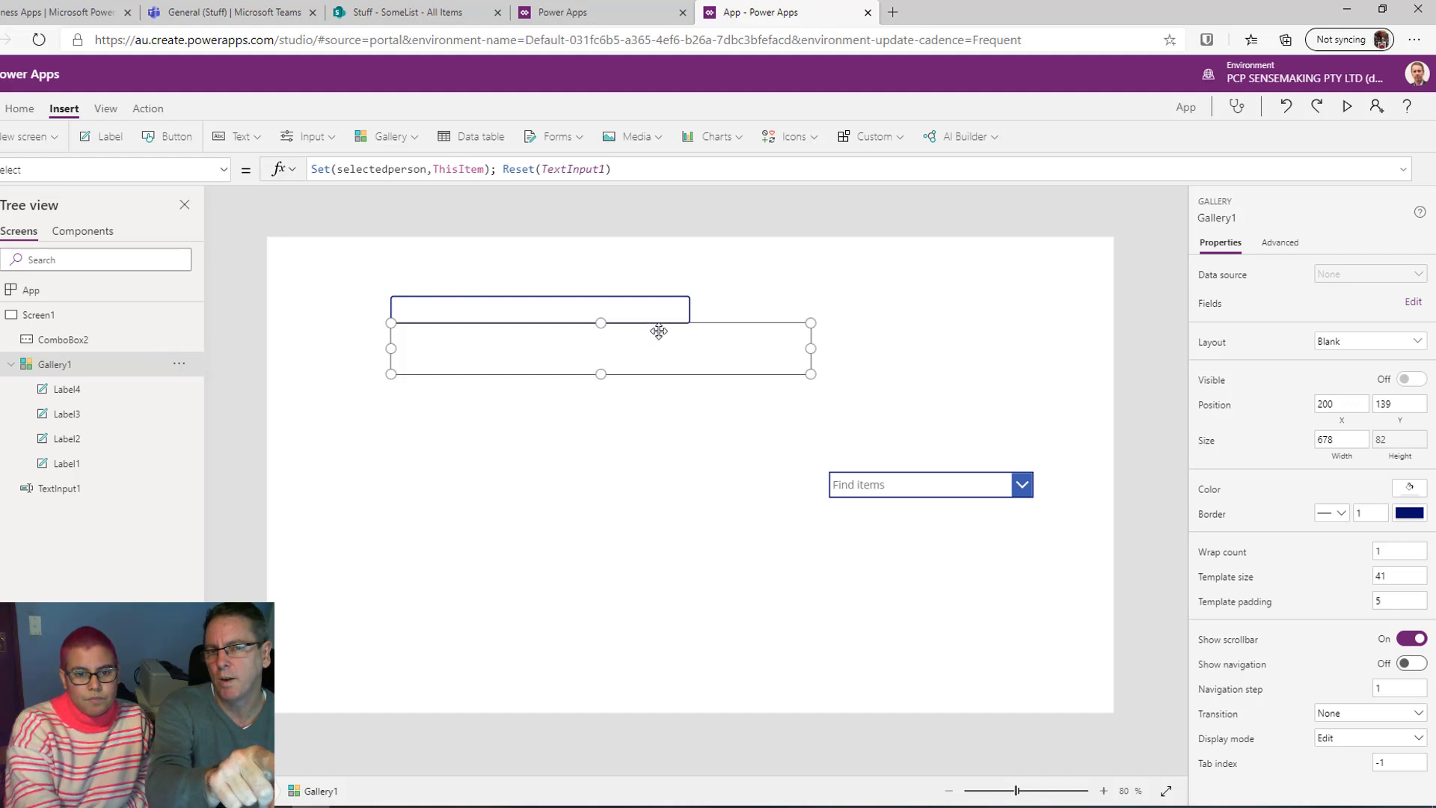
click(675, 312)
click(645, 383)
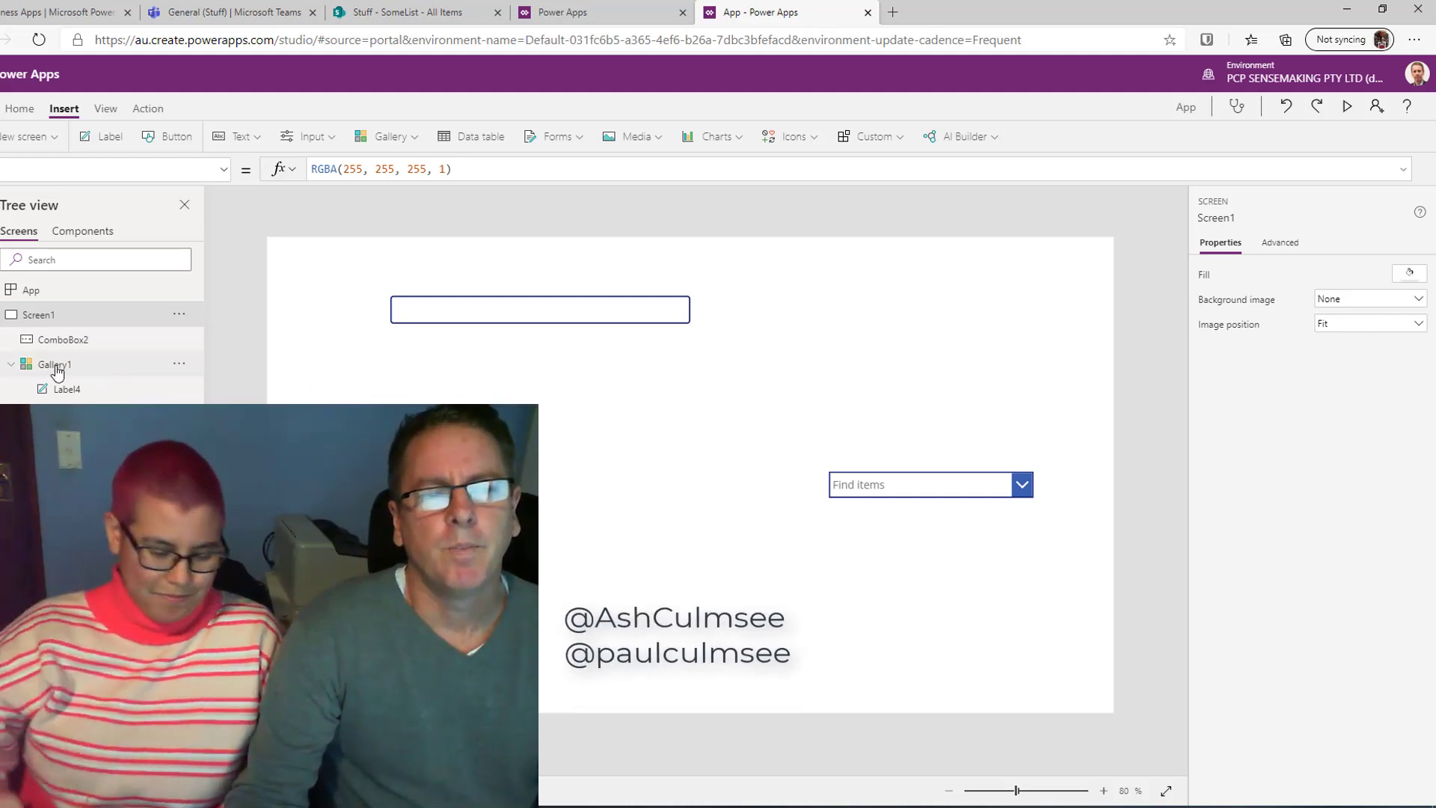
click(52, 367)
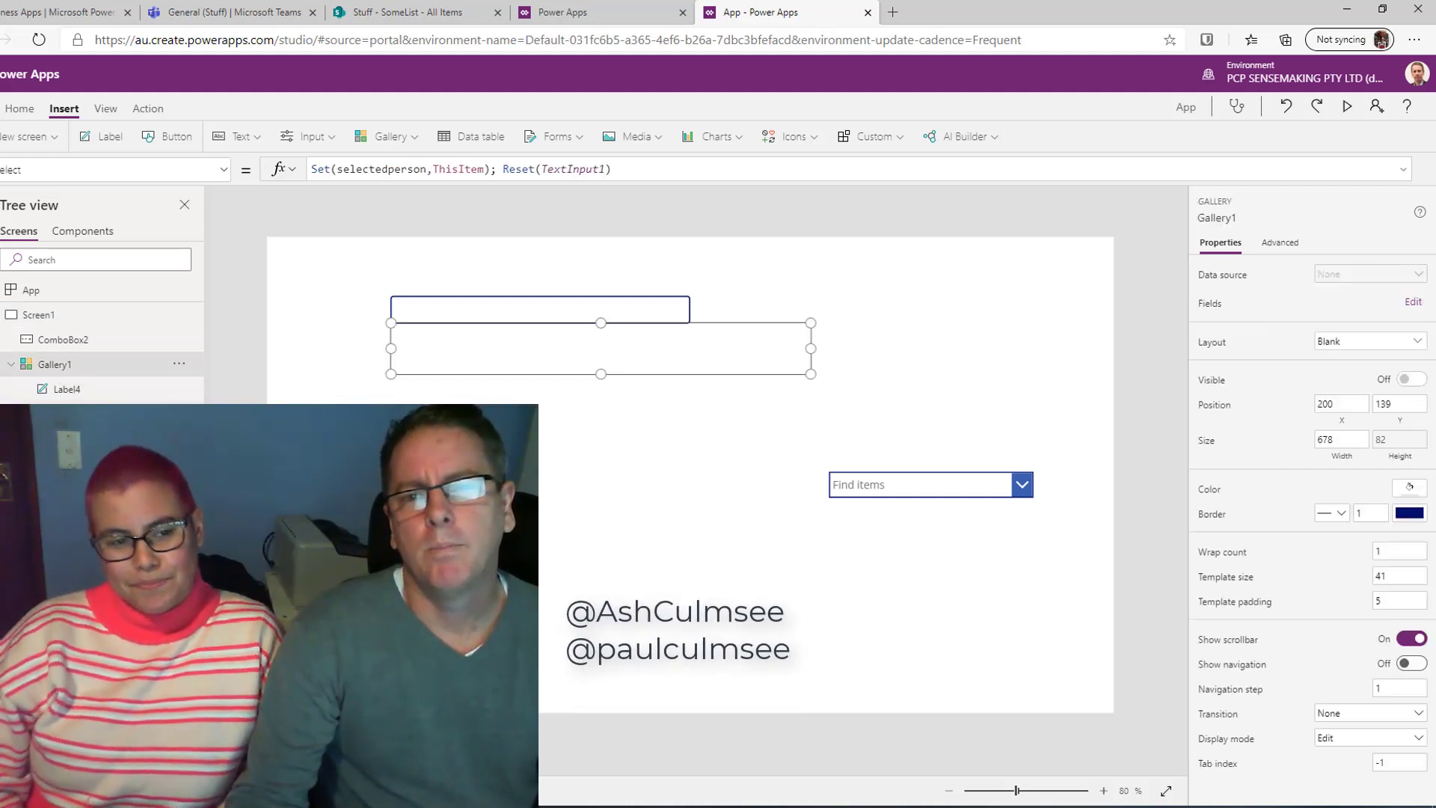